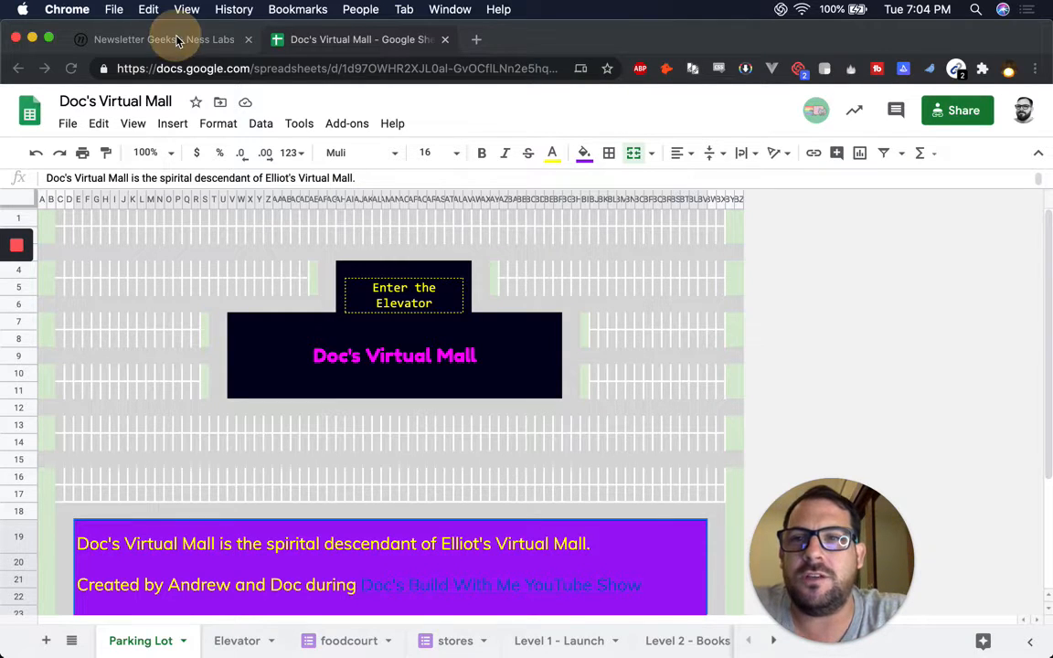
Review the Newsletter Geeks page on the Ness Labs website, including the group description and joining instructions.
click(178, 40)
scroll(251, 271, up, 5)
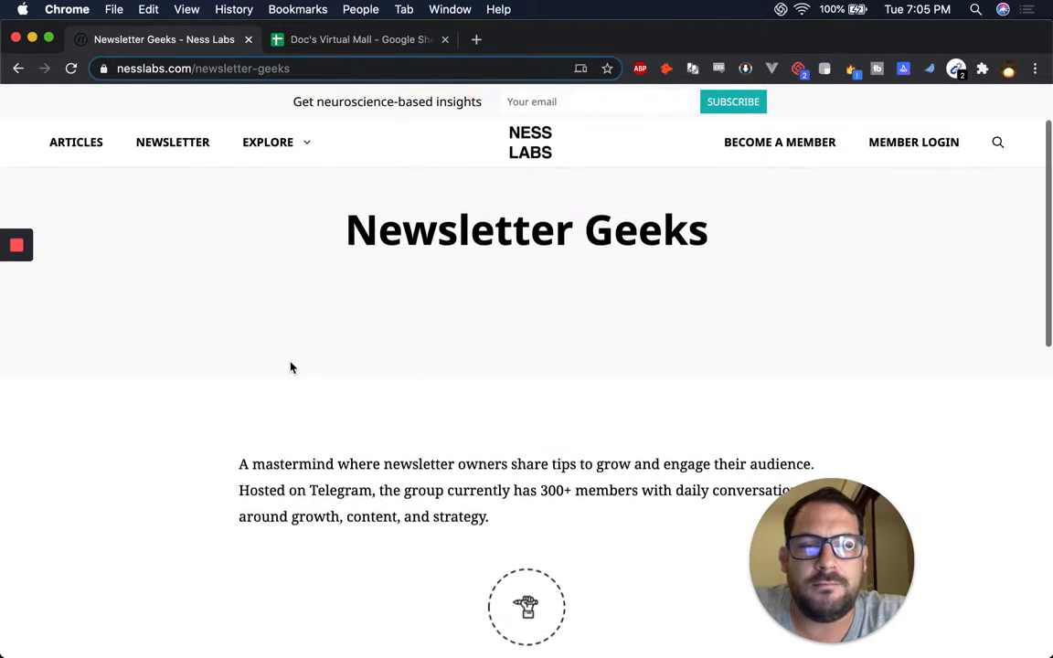
scroll(290, 367, down, 2)
scroll(290, 368, down, 3)
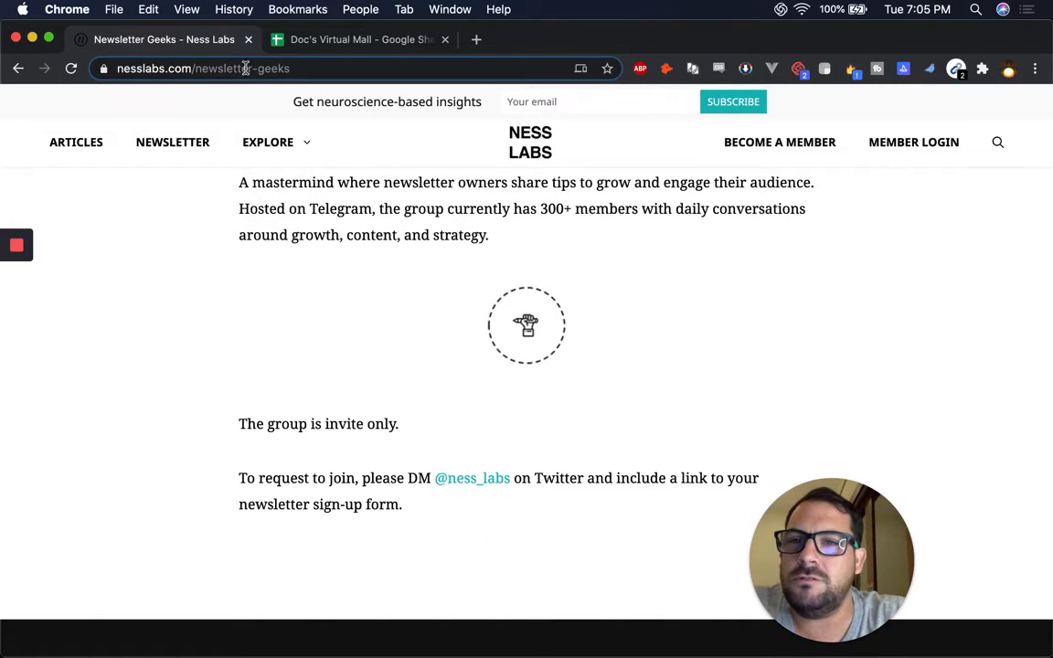
scroll(412, 336, down, 2)
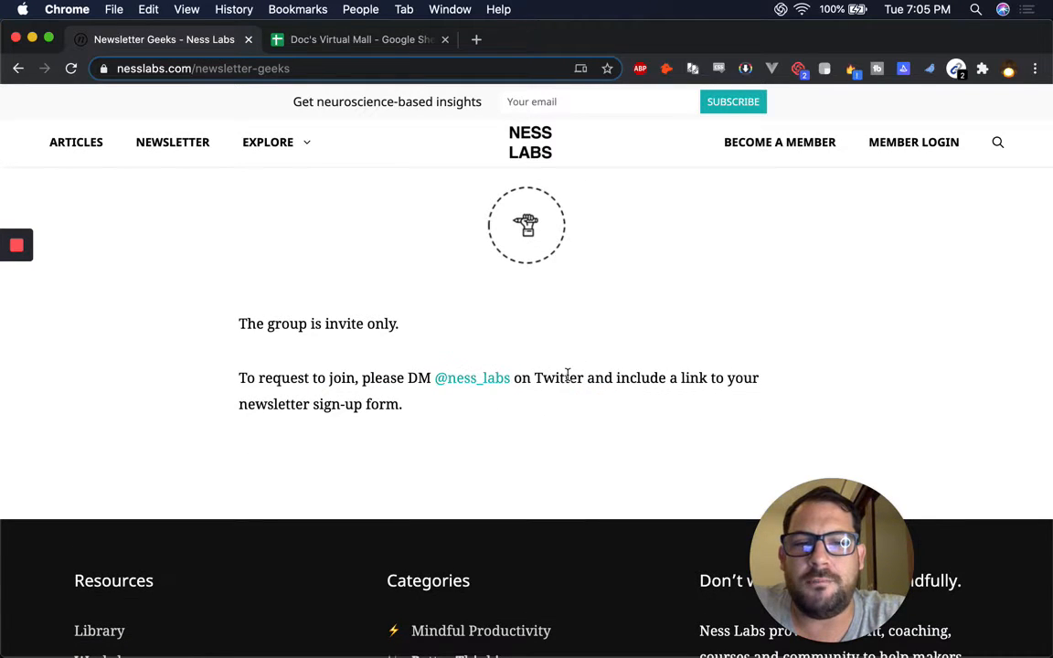
scroll(568, 375, up, 2)
scroll(506, 346, up, 5)
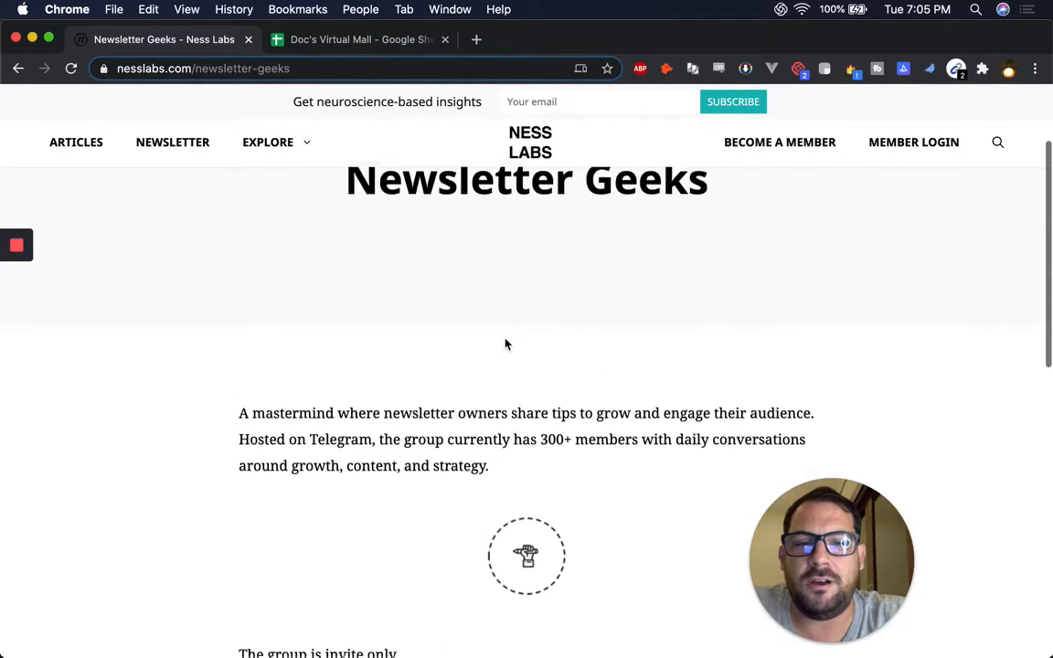
scroll(505, 346, down, 3)
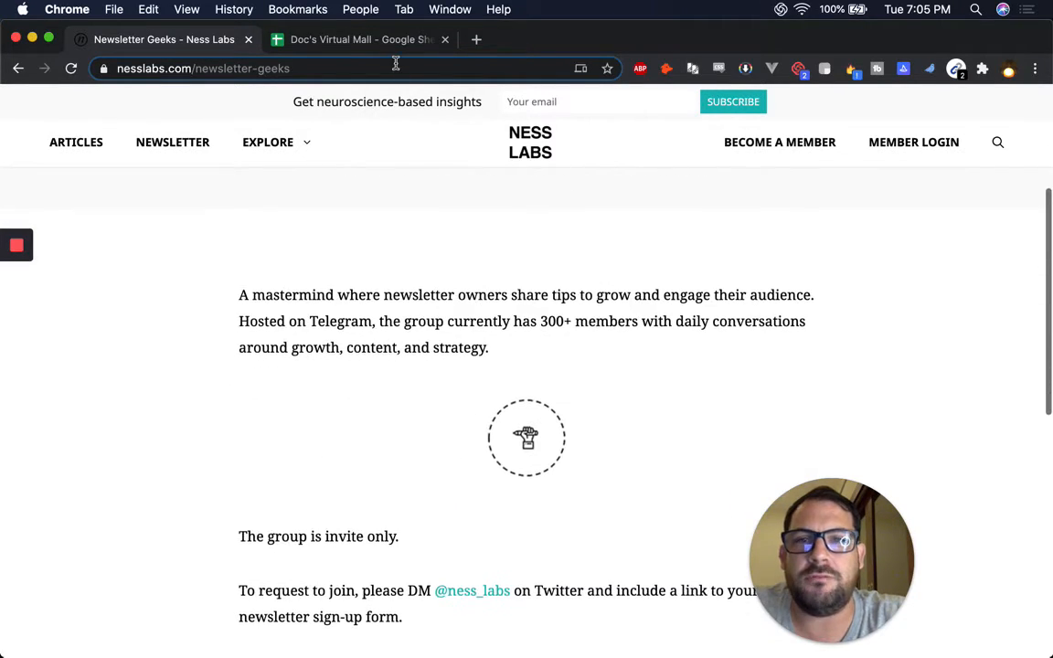
Return to the Doc's Virtual Mall spreadsheet and examine the store layout on the Level 5 - Newsletters sheet.
click(346, 41)
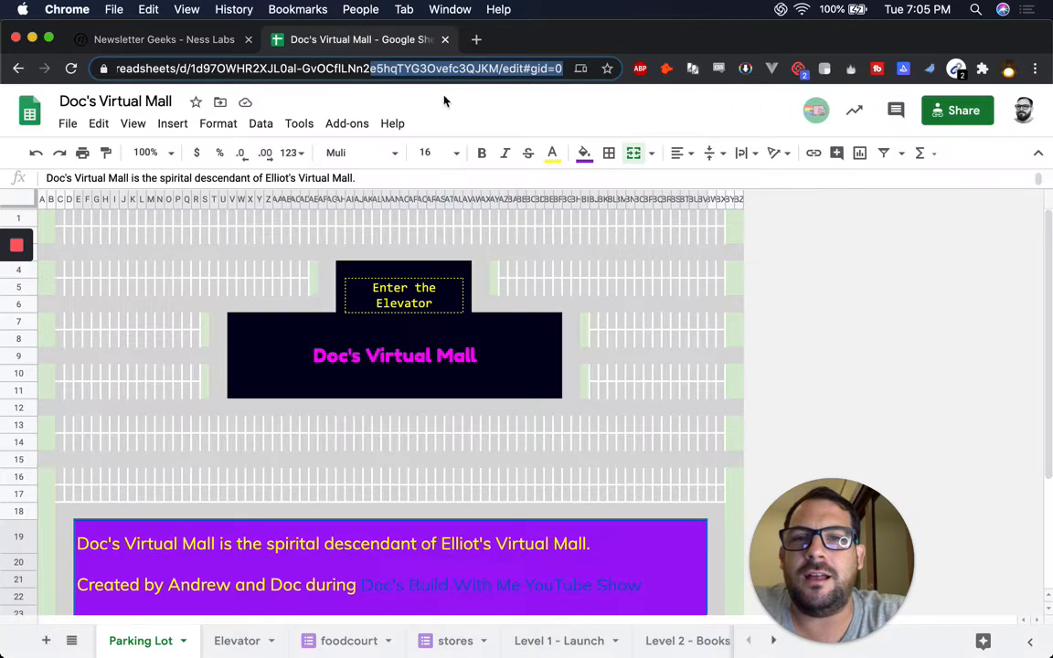
click(528, 67)
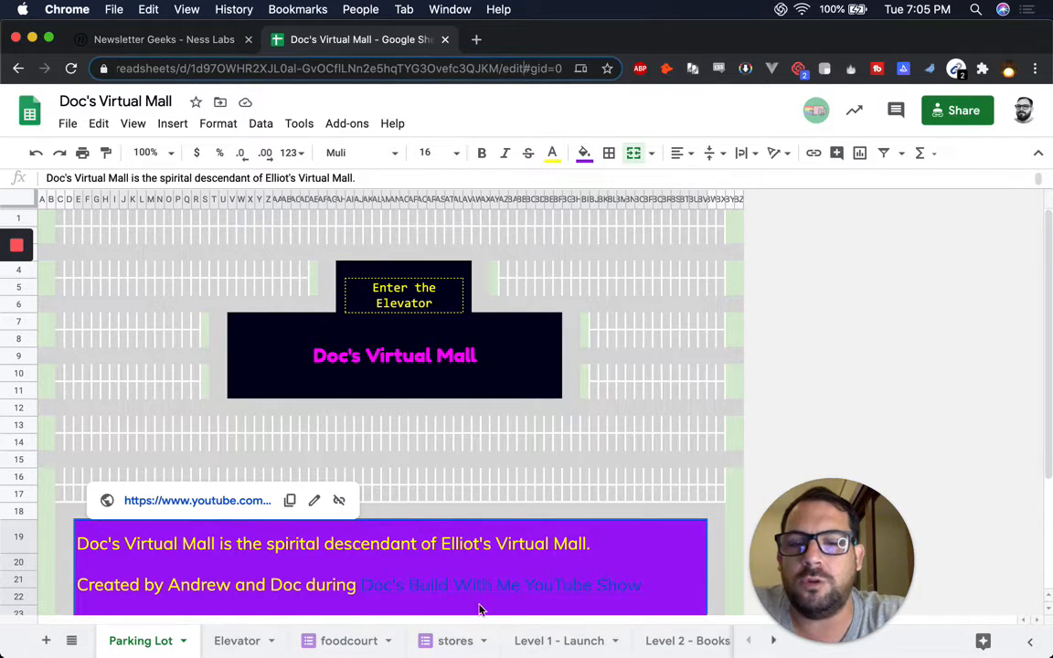
scroll(421, 526, down, 1)
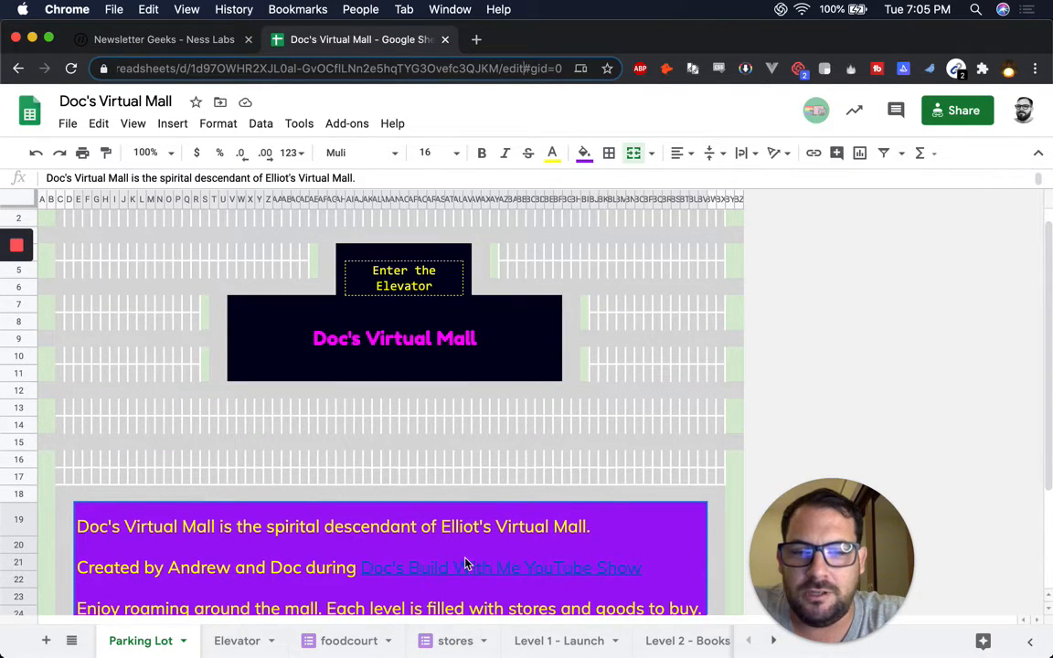
scroll(497, 650, right, 3)
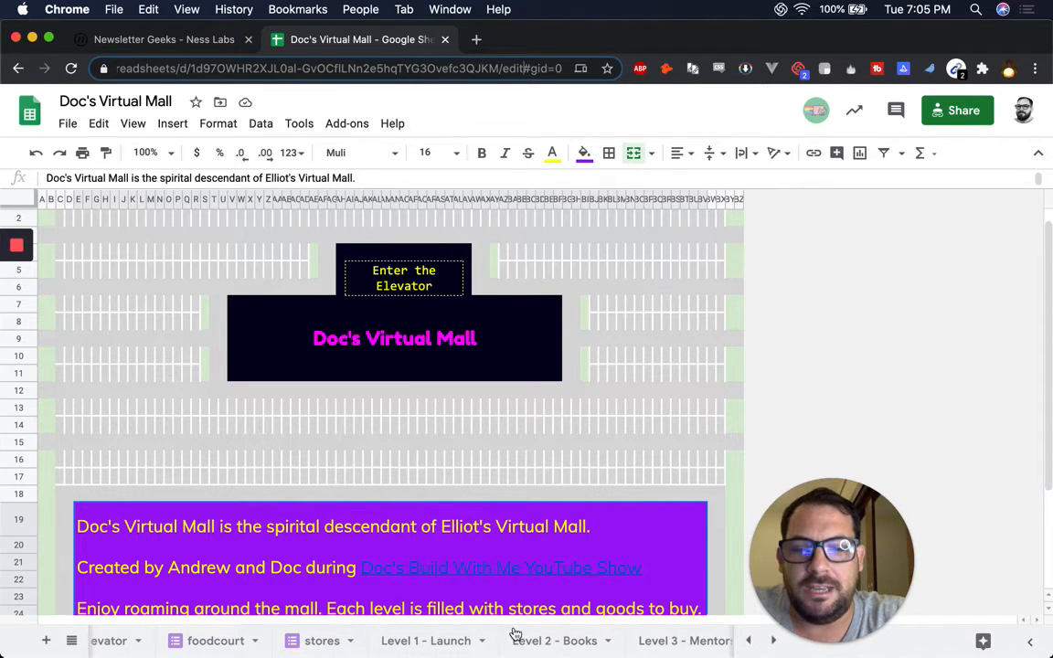
scroll(549, 649, right, 5)
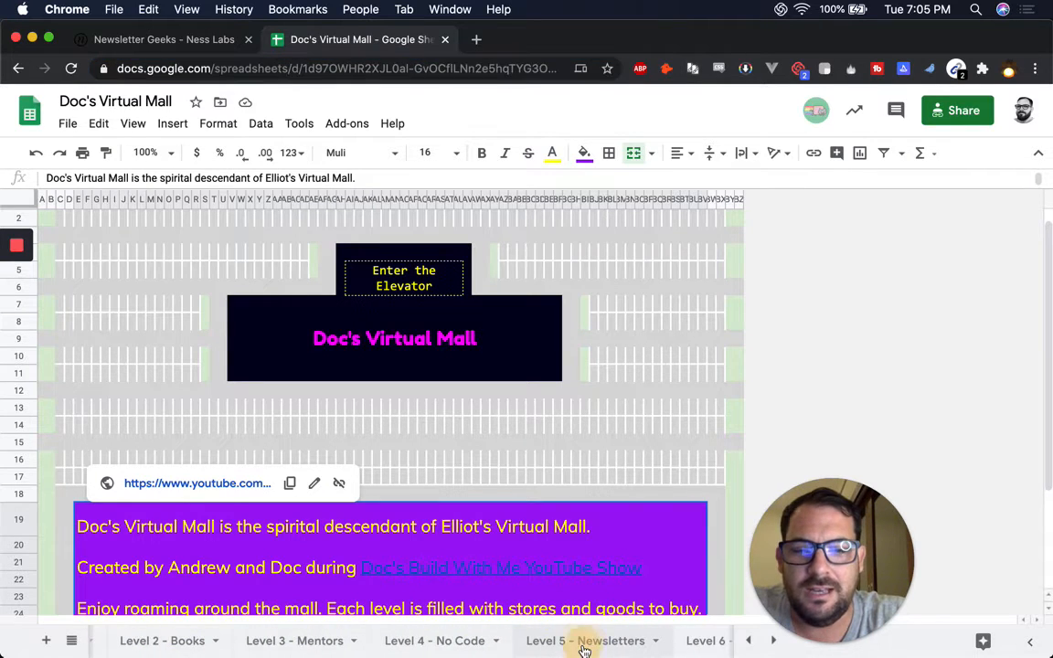
click(585, 644)
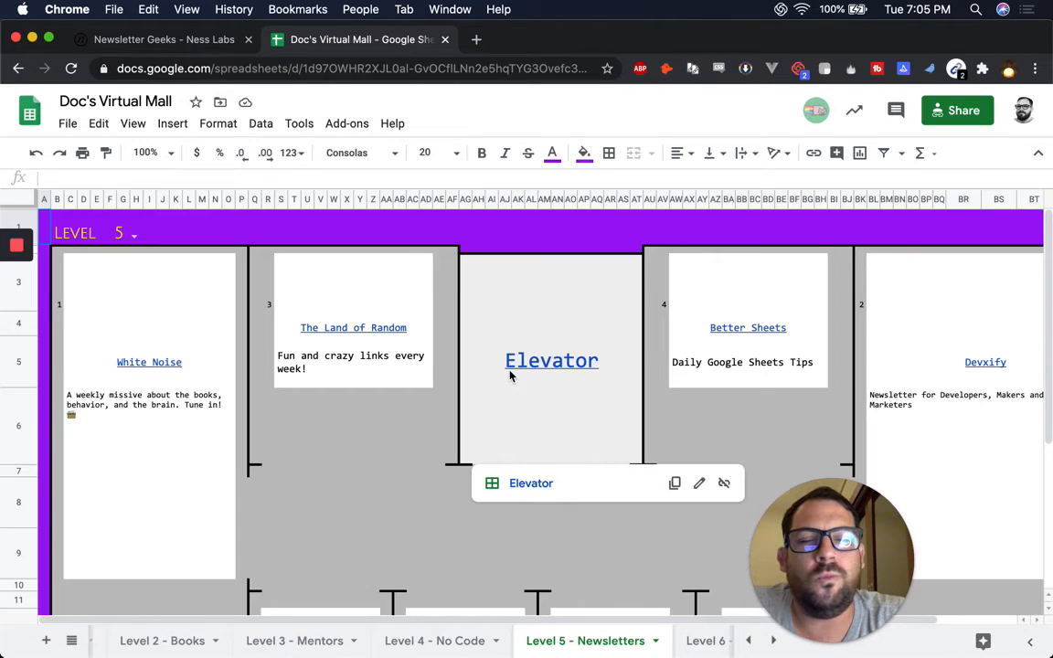
scroll(479, 447, down, 2)
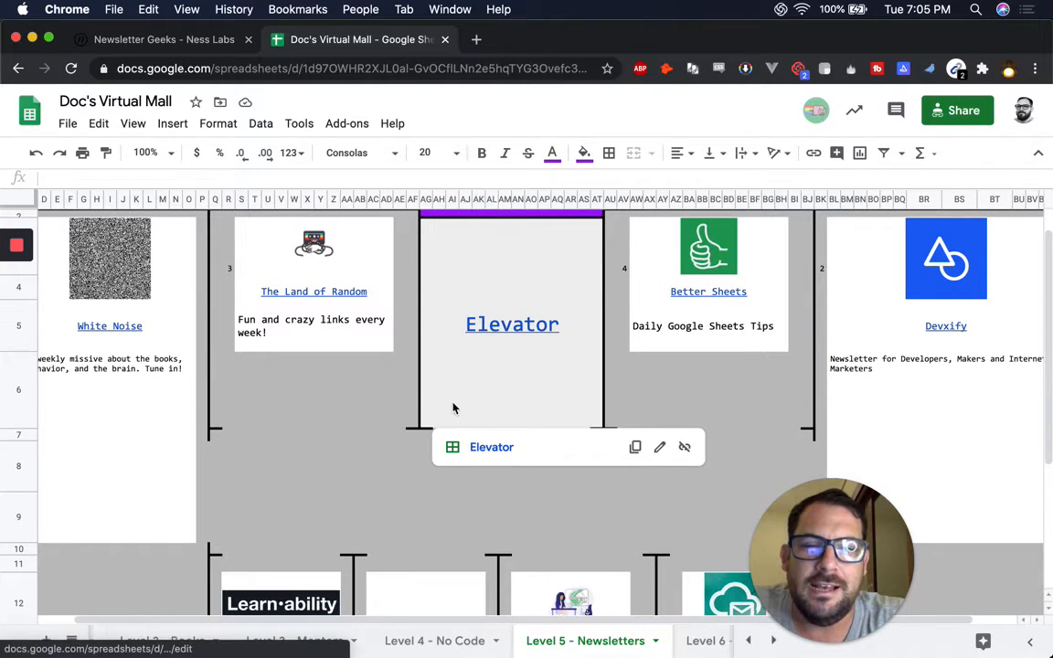
click(456, 404)
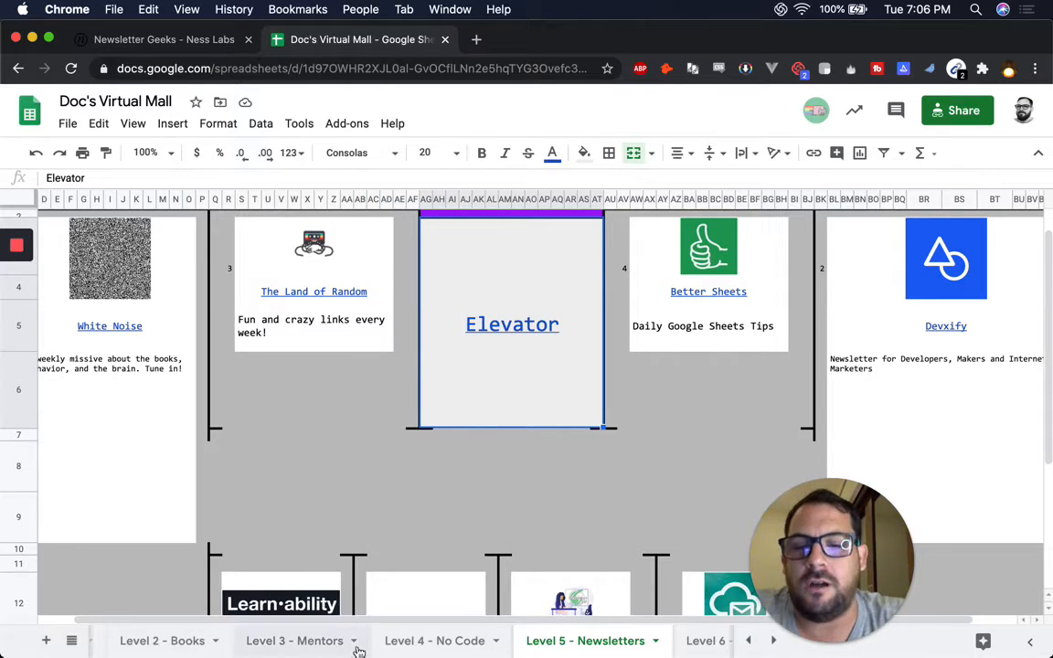
Make a copy of the spreadsheet named "Newsletter Geeks Virtual Mall" in My Drive and close the original.
scroll(353, 640, left, 5)
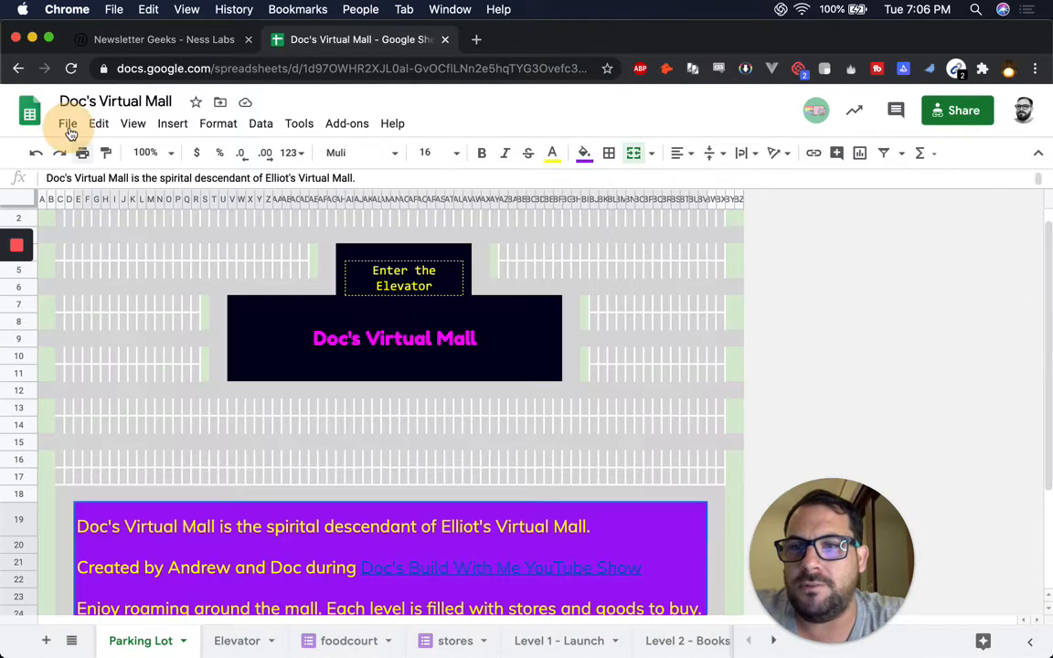
click(68, 125)
click(150, 276)
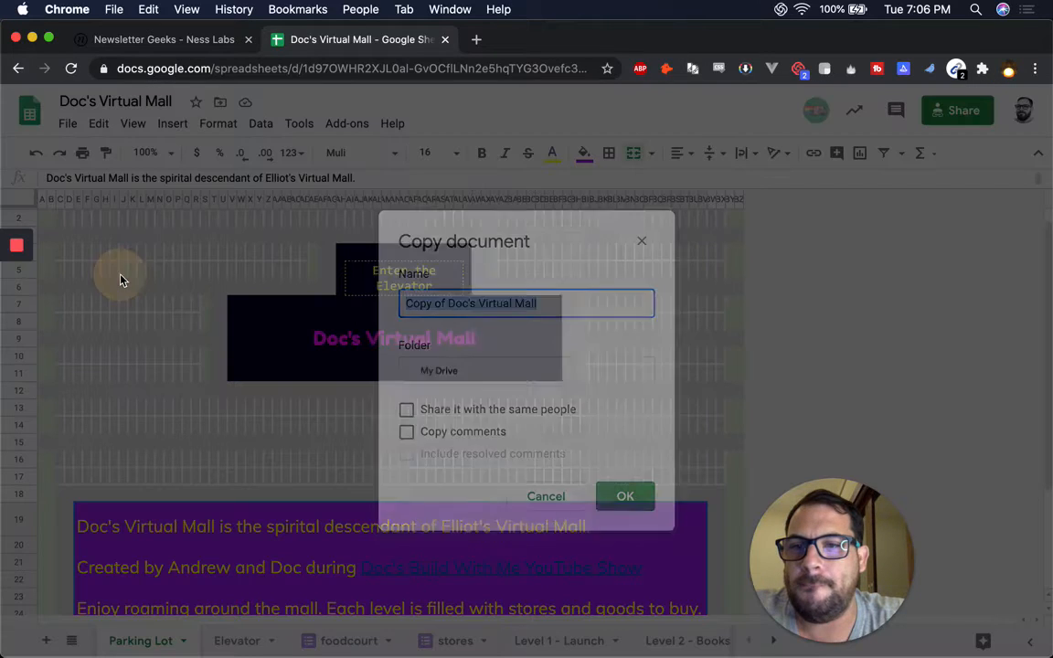
click(492, 303)
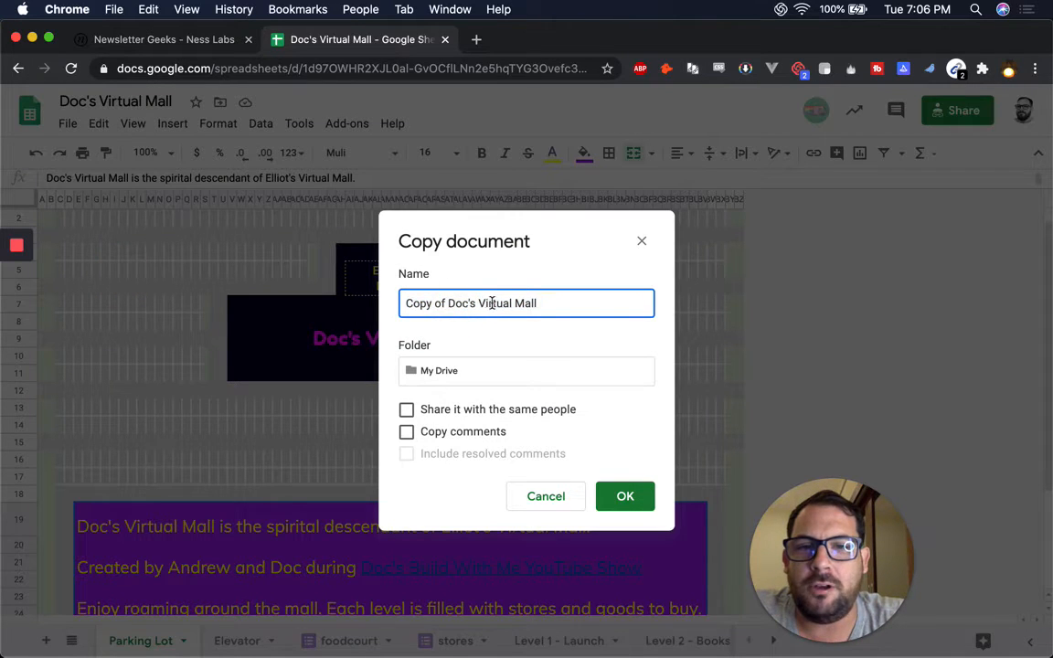
drag(478, 305, 286, 296)
key(BackSpace)
text(New)
text(sletter Gee)
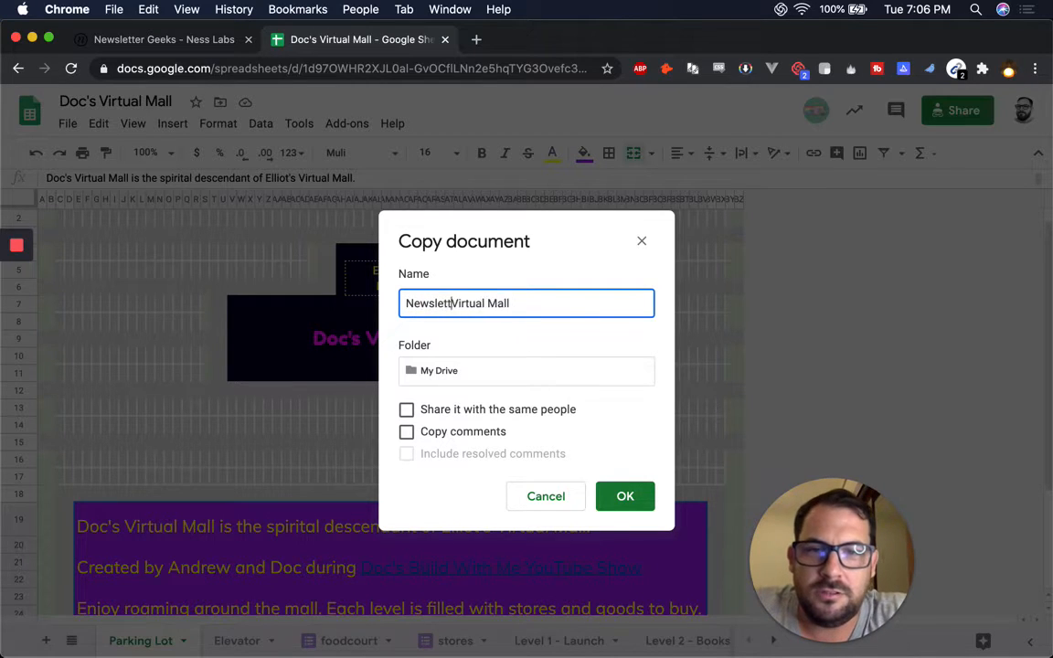
text(ks)
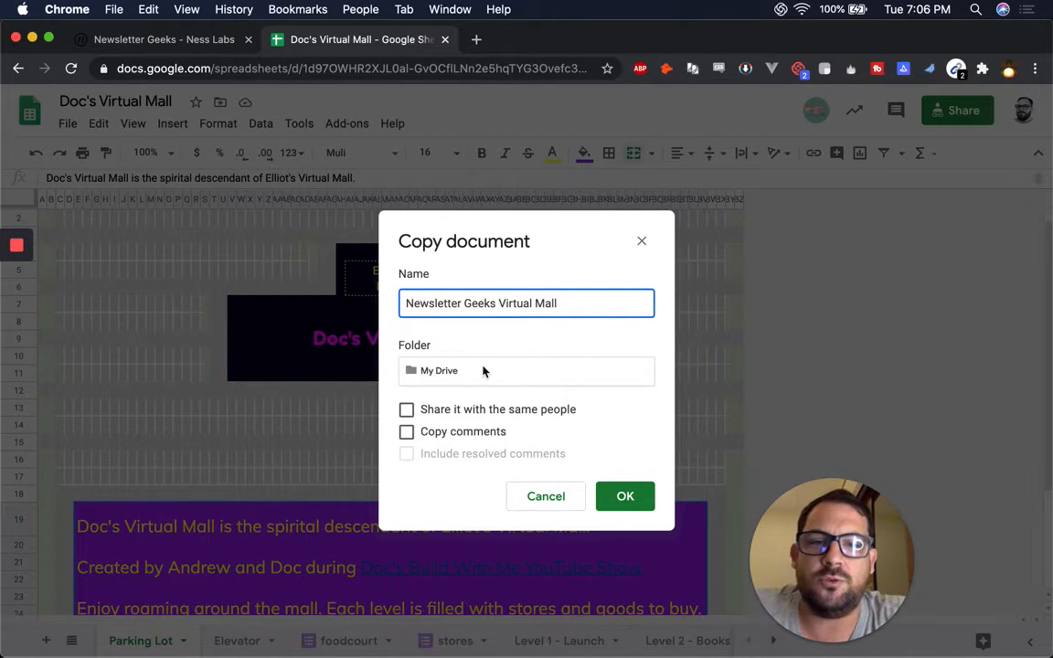
click(624, 499)
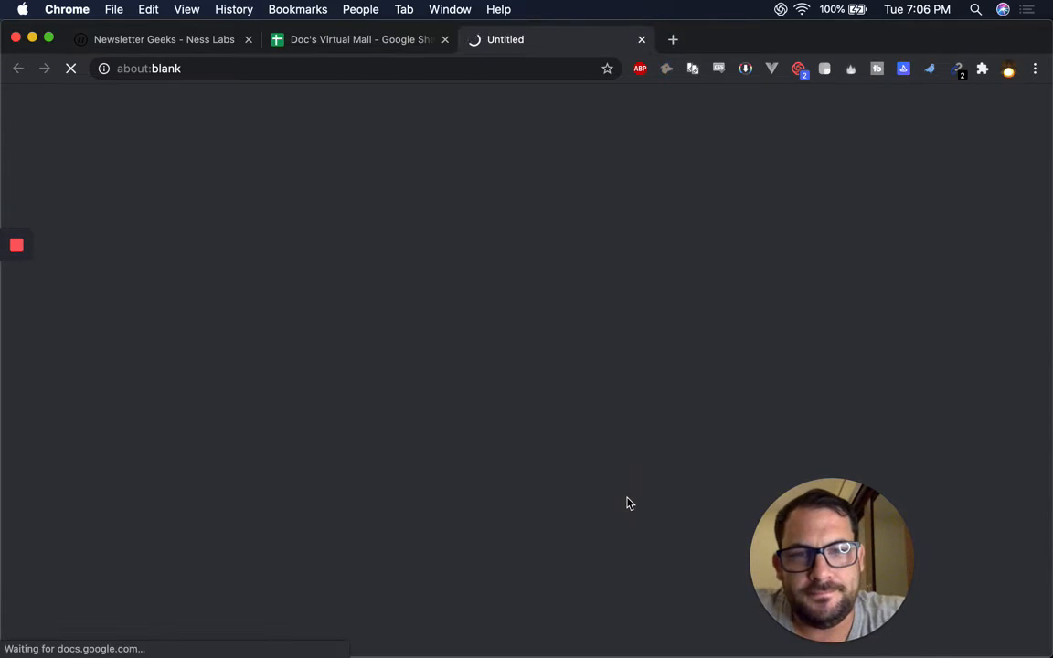
click(445, 41)
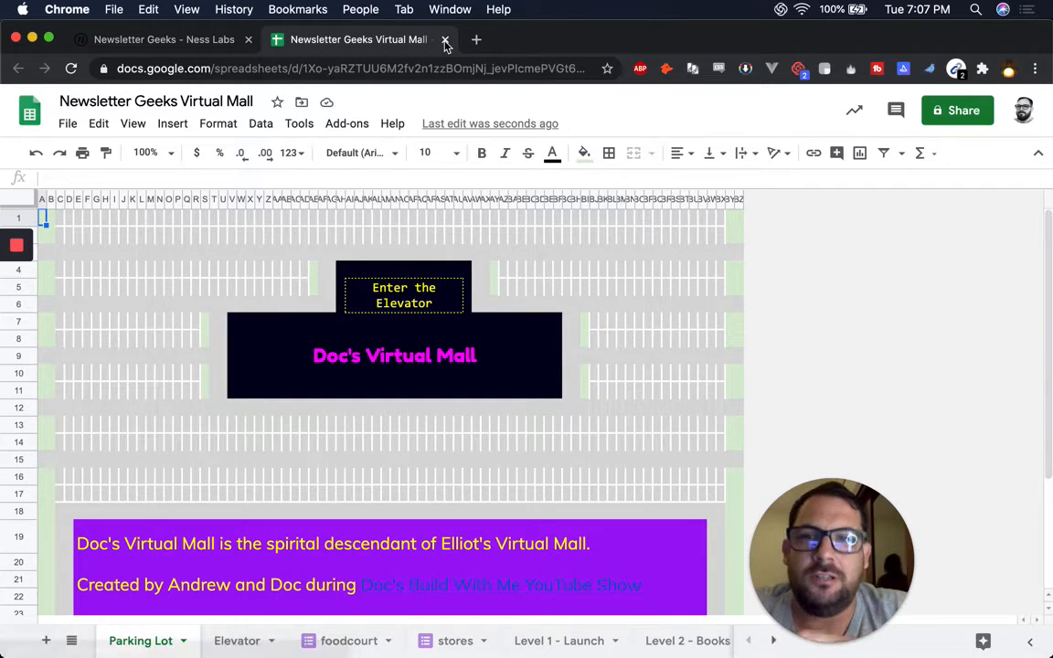
Capture area screenshots of the Newsletter Geeks heading and the Ness Labs logo on the web page.
click(139, 40)
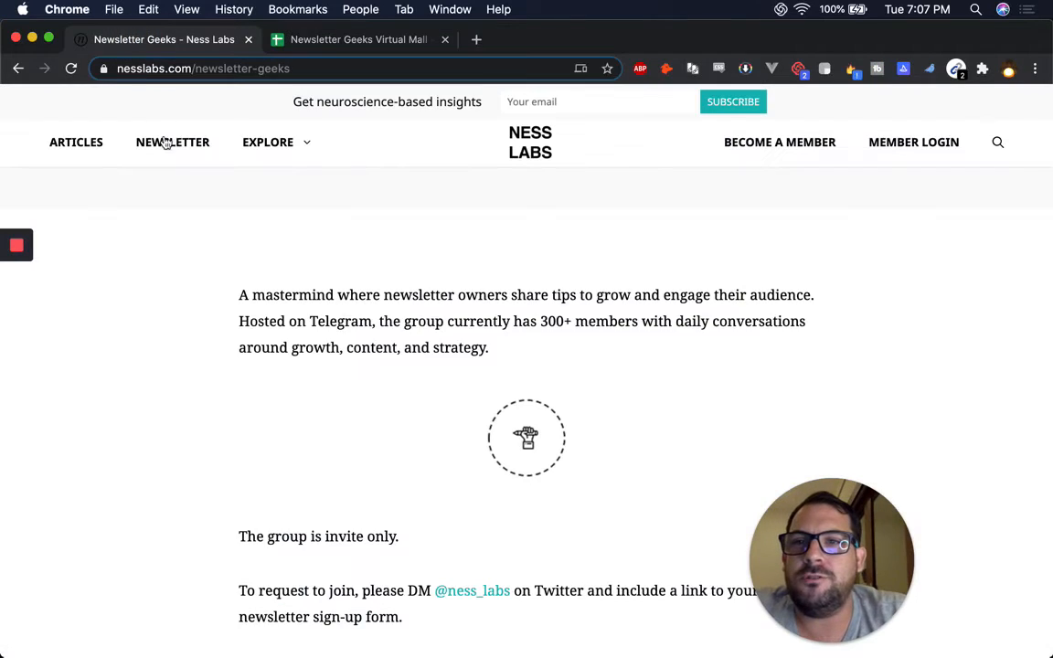
scroll(175, 220, up, 5)
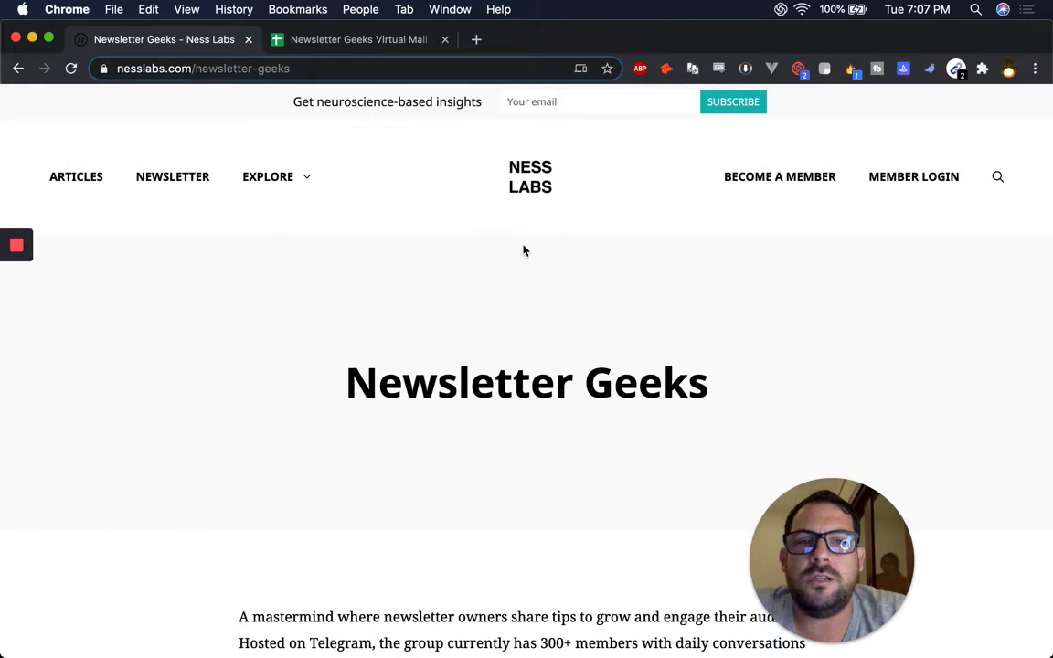
scroll(461, 392, down, 5)
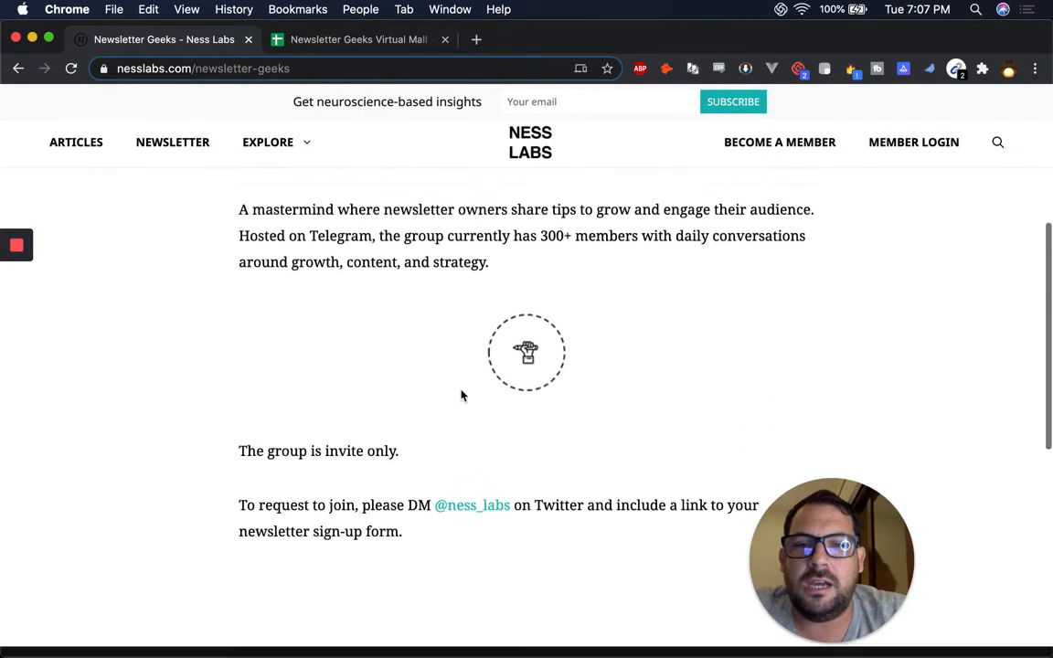
scroll(461, 392, up, 5)
key(super+shift+4)
drag(216, 277, 841, 445)
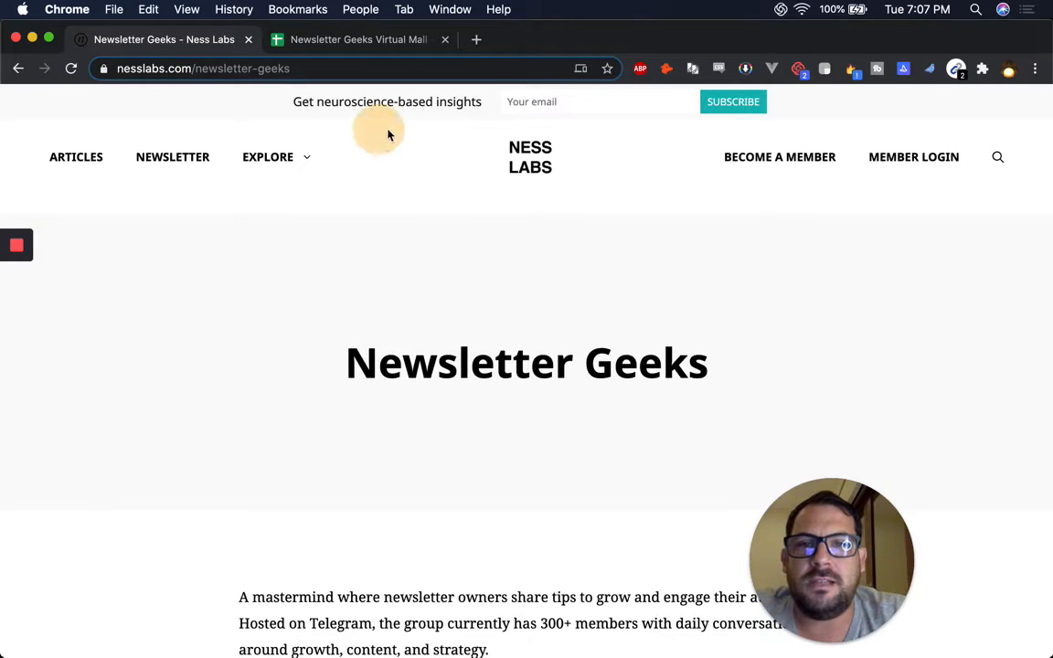
key(super+shift+4)
drag(402, 123, 693, 240)
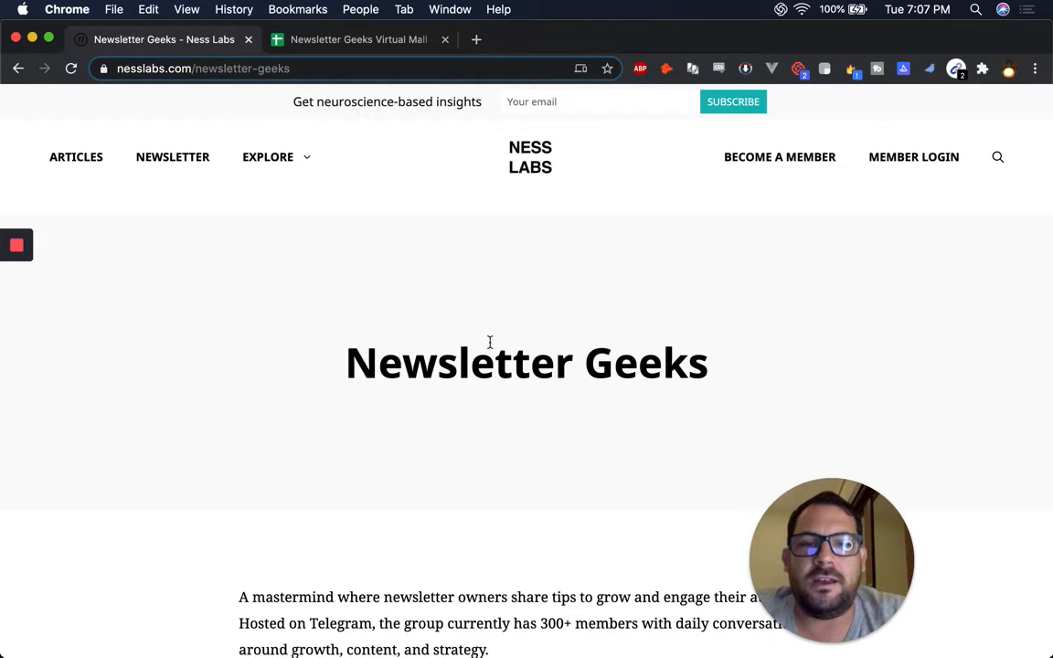
Select the paragraph describing the newsletter owners' mastermind on the Newsletter Geeks page and review the text below it.
scroll(489, 346, down, 3)
scroll(489, 343, up, 2)
scroll(489, 343, up, 1)
scroll(489, 345, down, 1)
scroll(489, 346, up, 2)
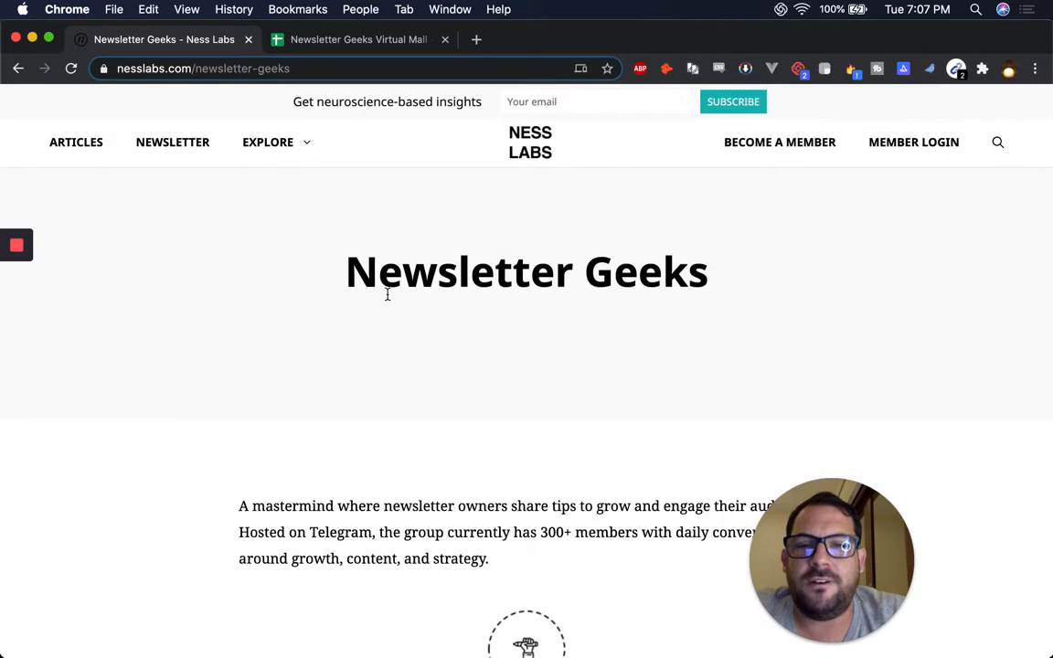
scroll(439, 329, down, 3)
drag(501, 425, 237, 364)
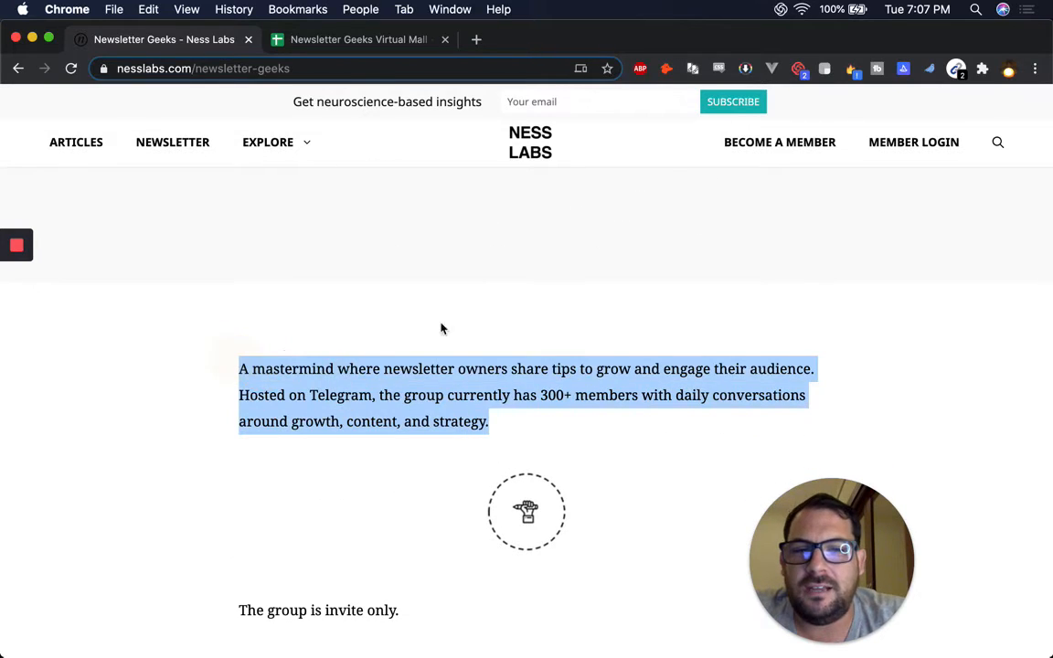
scroll(395, 462, down, 2)
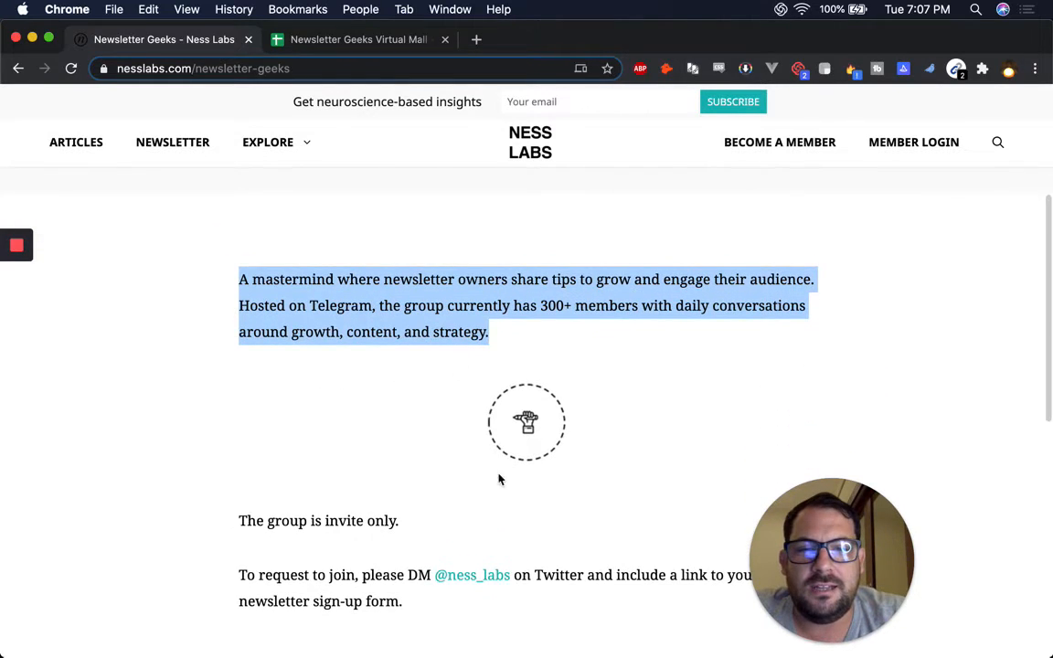
scroll(555, 425, down, 2)
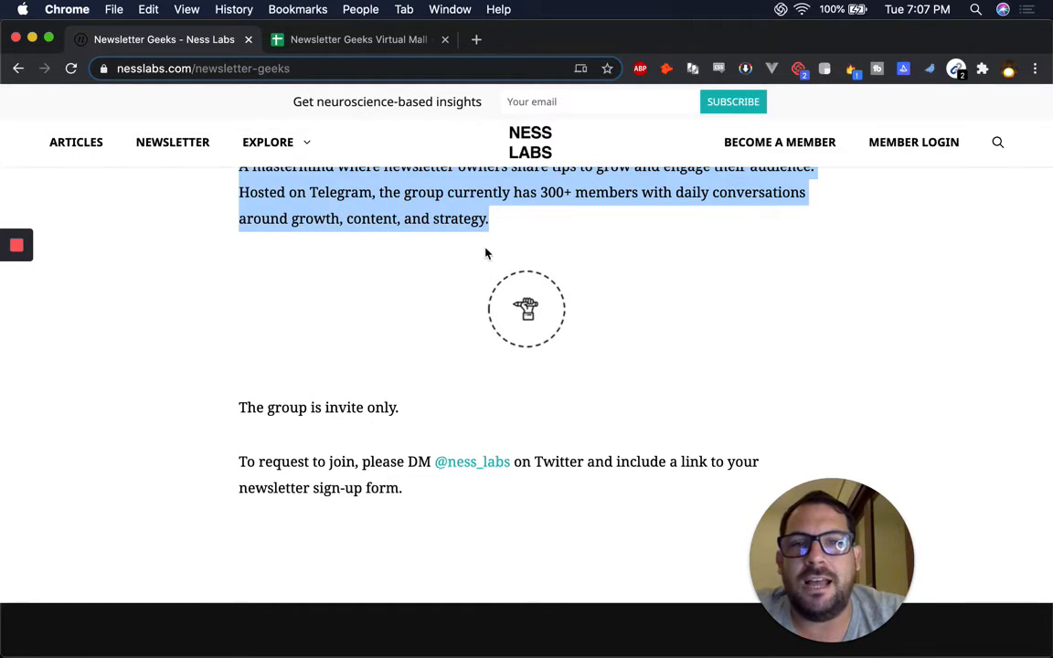
scroll(486, 251, up, 2)
Switch back to the Newsletter Geeks Virtual Mall spreadsheet and bring up the purple description block on the Parking Lot sheet.
click(343, 44)
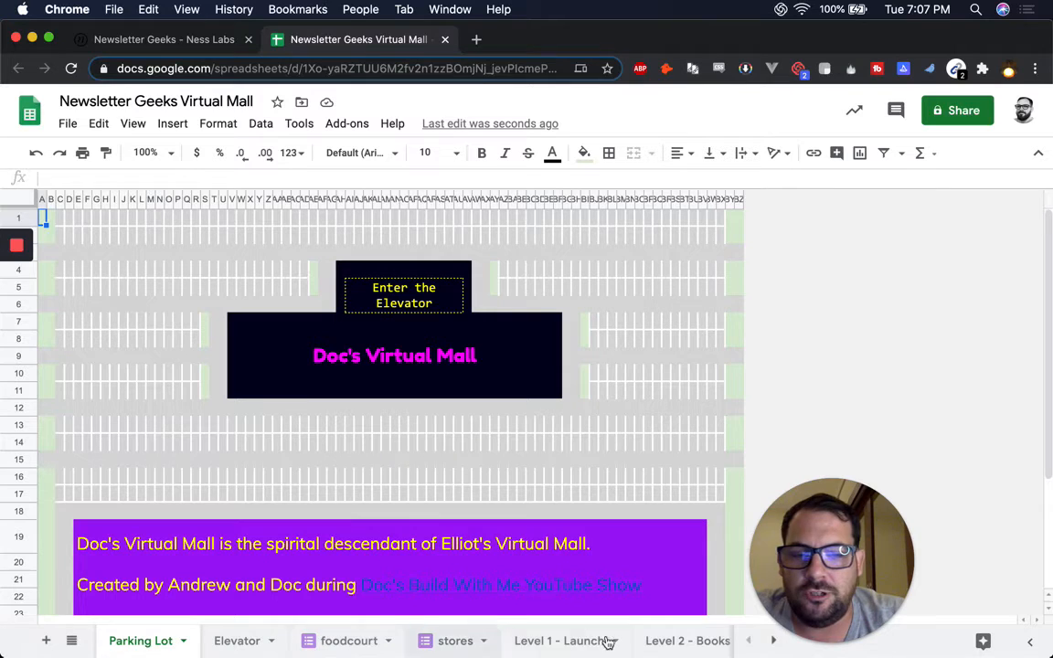
drag(799, 540, 871, 556)
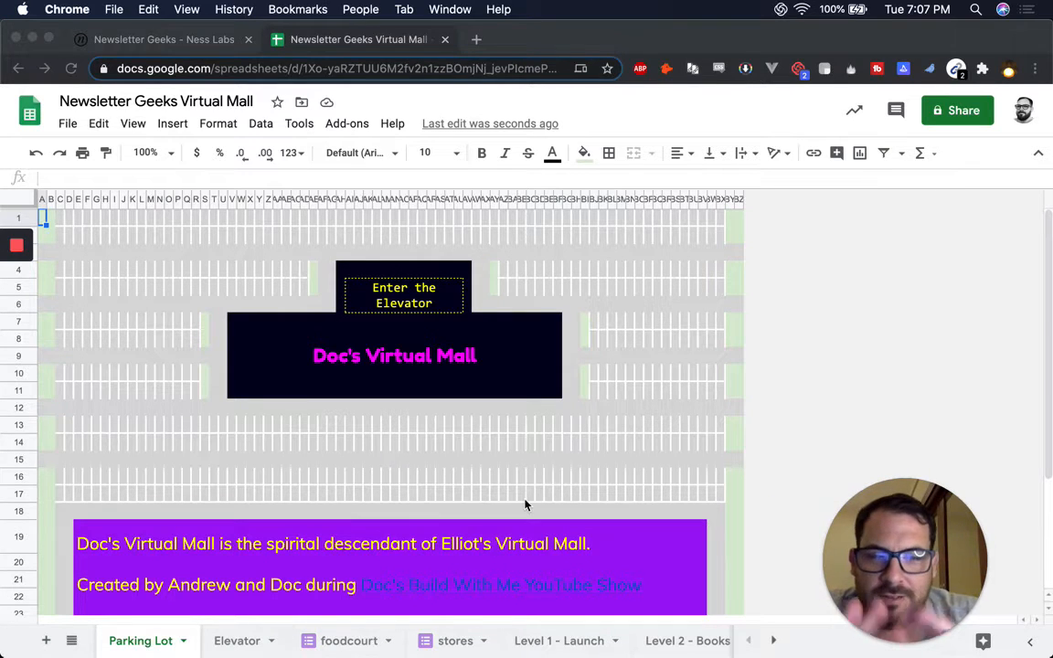
scroll(275, 507, down, 2)
scroll(266, 504, down, 1)
Replace "Doc's Virtual Mall" at the start of the purple description block with "The Newsletter Geeks Virtual Mall".
click(242, 501)
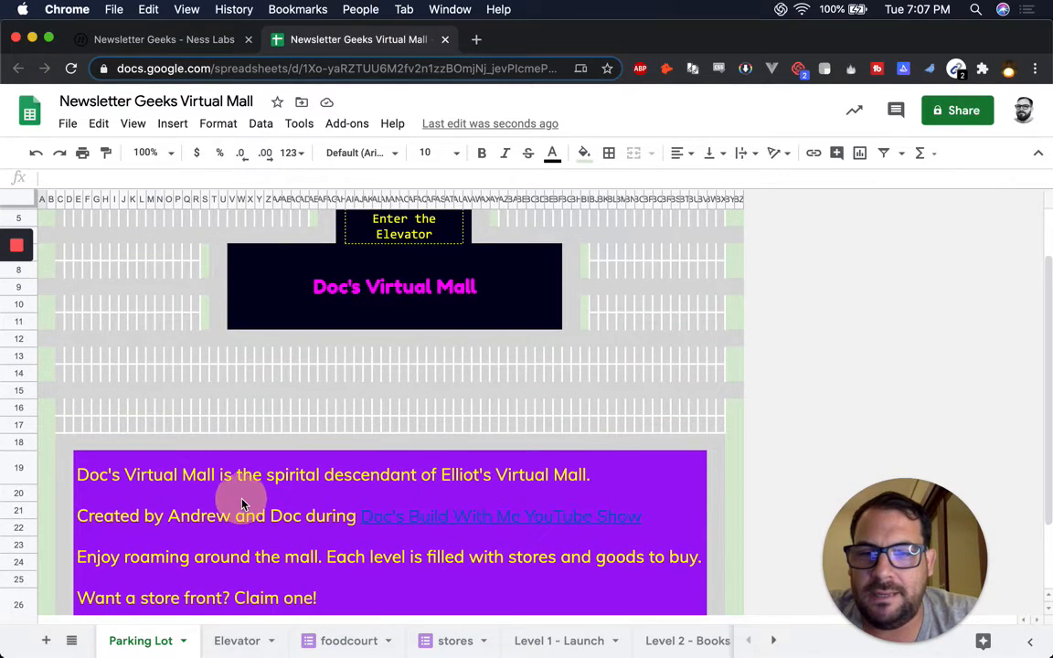
click(236, 498)
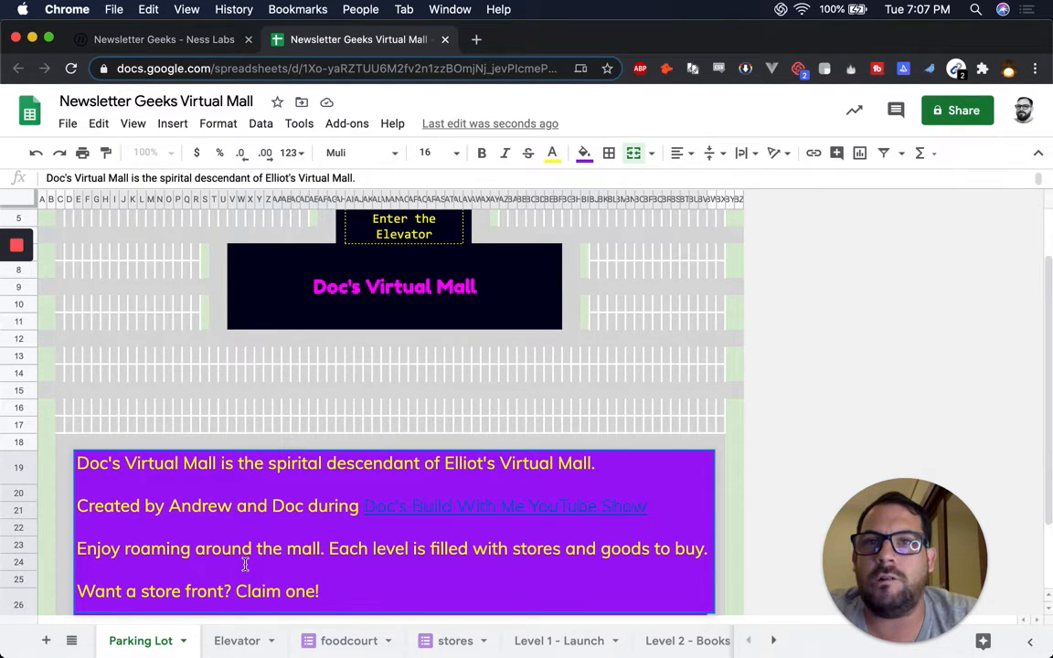
drag(708, 550, 157, 557)
click(552, 546)
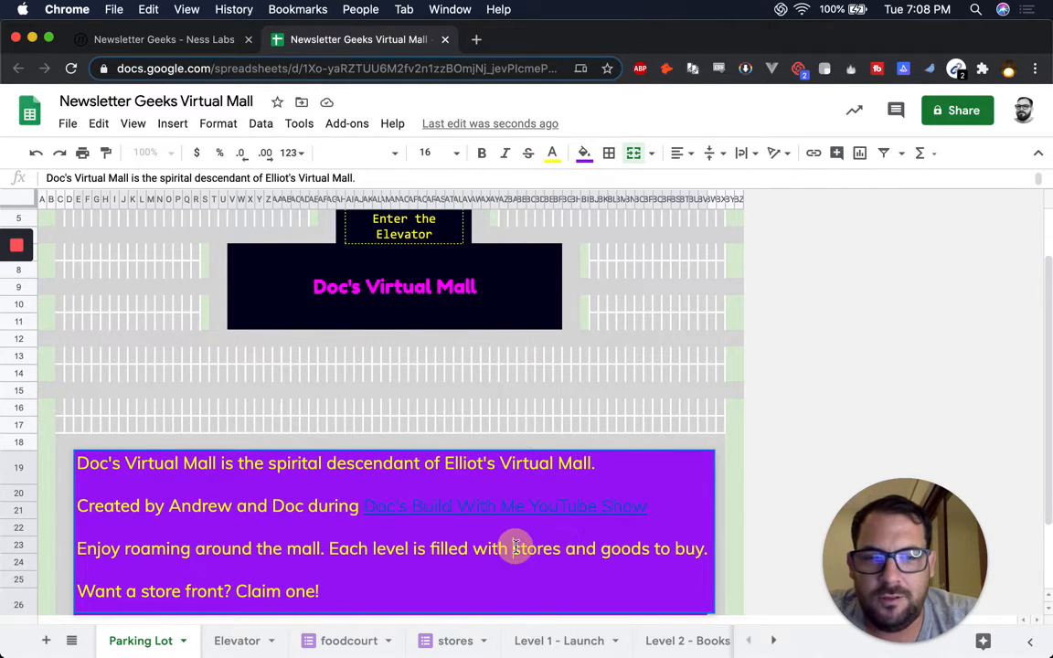
drag(513, 549, 704, 549)
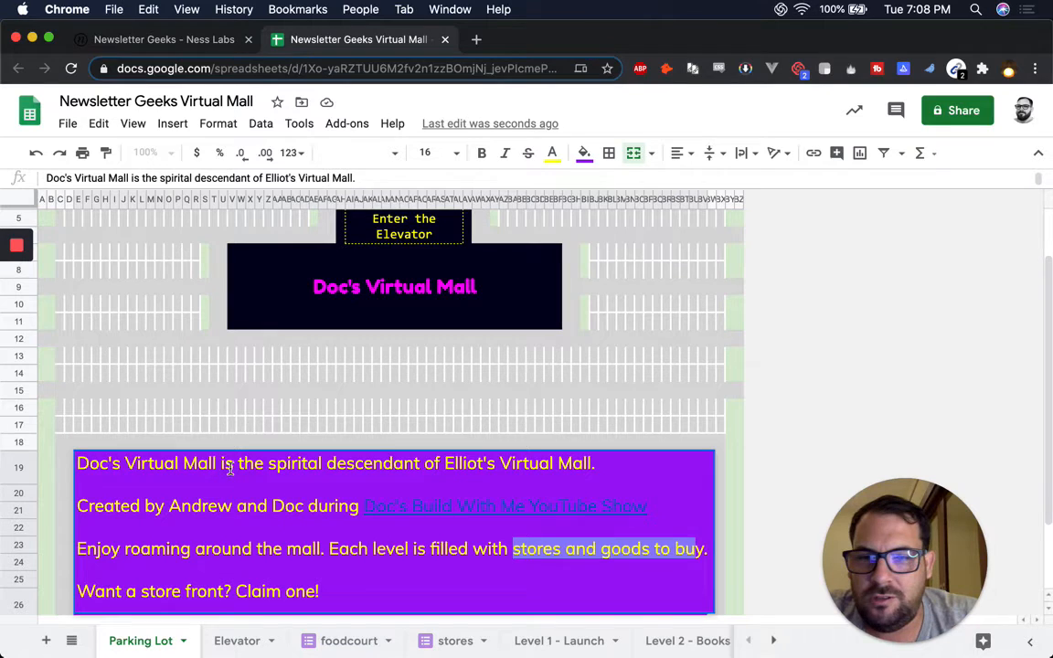
drag(220, 465, 77, 463)
text(The New)
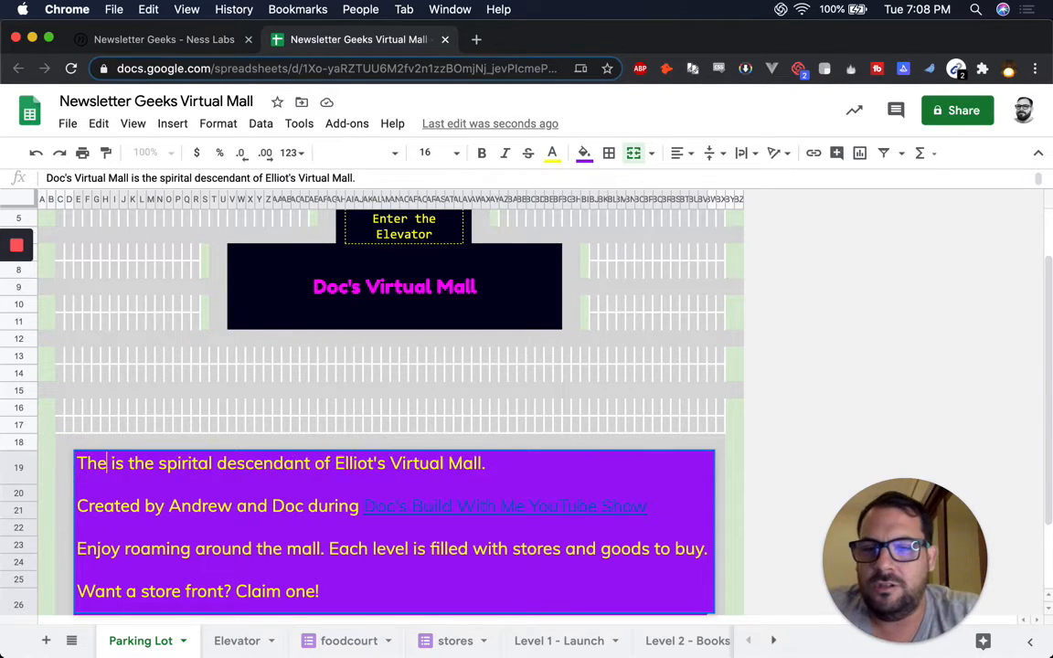
text(slette rGe)
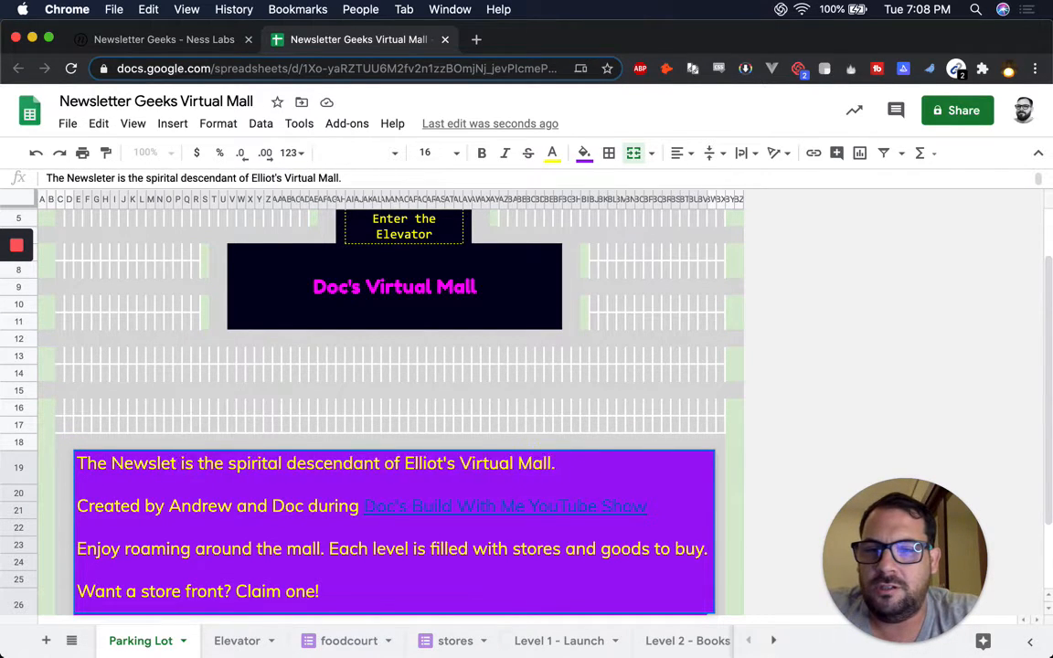
text(eks)
key(BackSpace)
key(BackSpace)
key(BackSpace)
key(BackSpace)
key(BackSpace)
key(BackSpace)
key(BackSpace)
key(BackSpace)
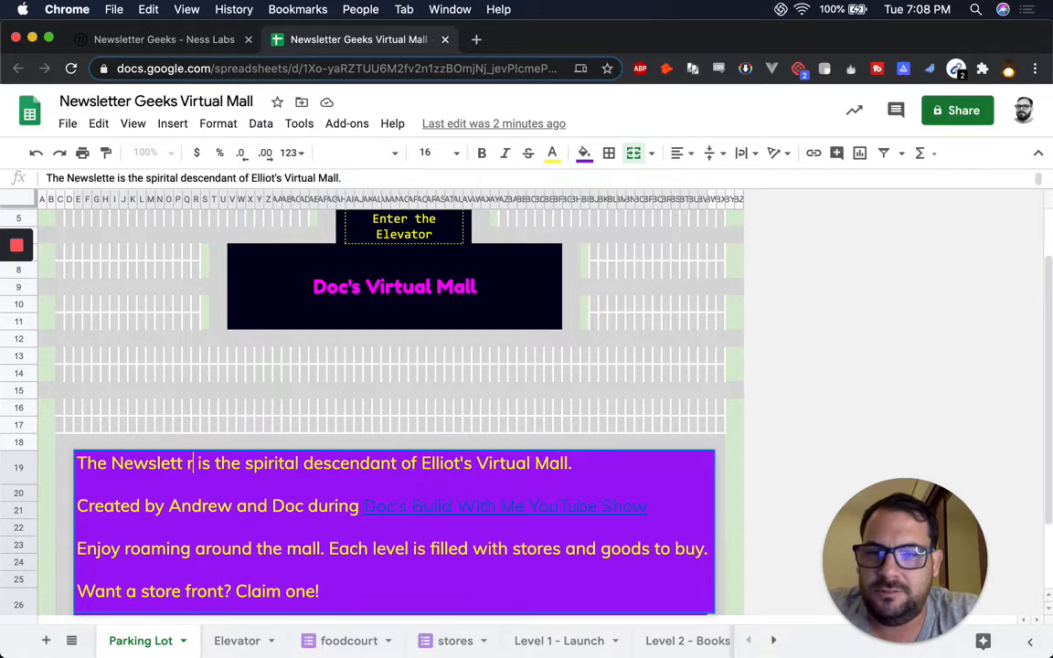
text(er Geeks Ma)
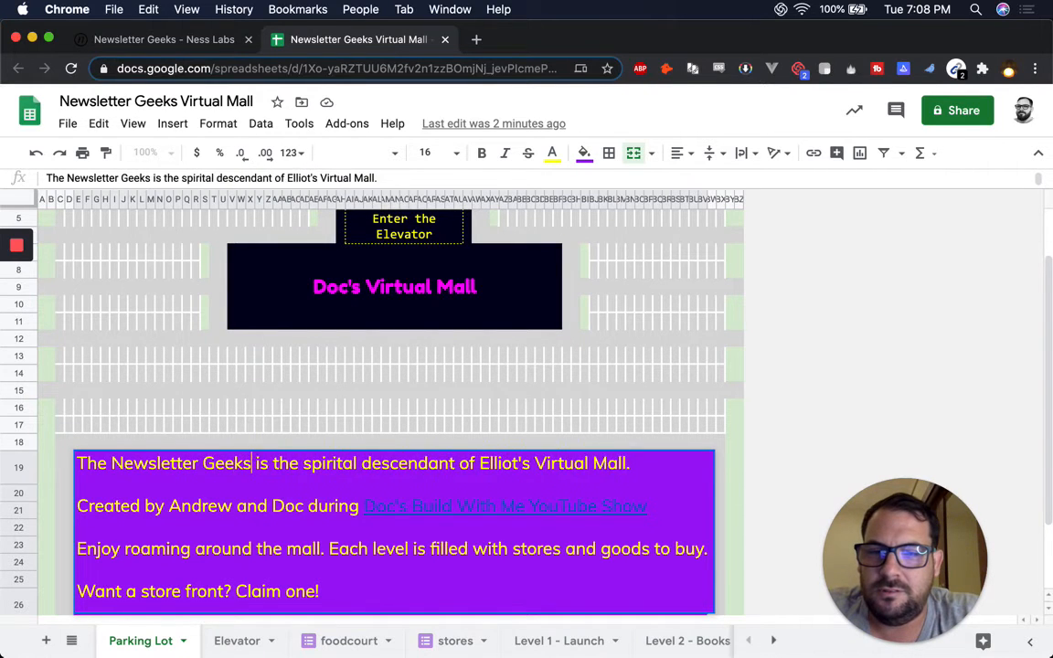
key(BackSpace)
key(BackSpace)
text(Virtual)
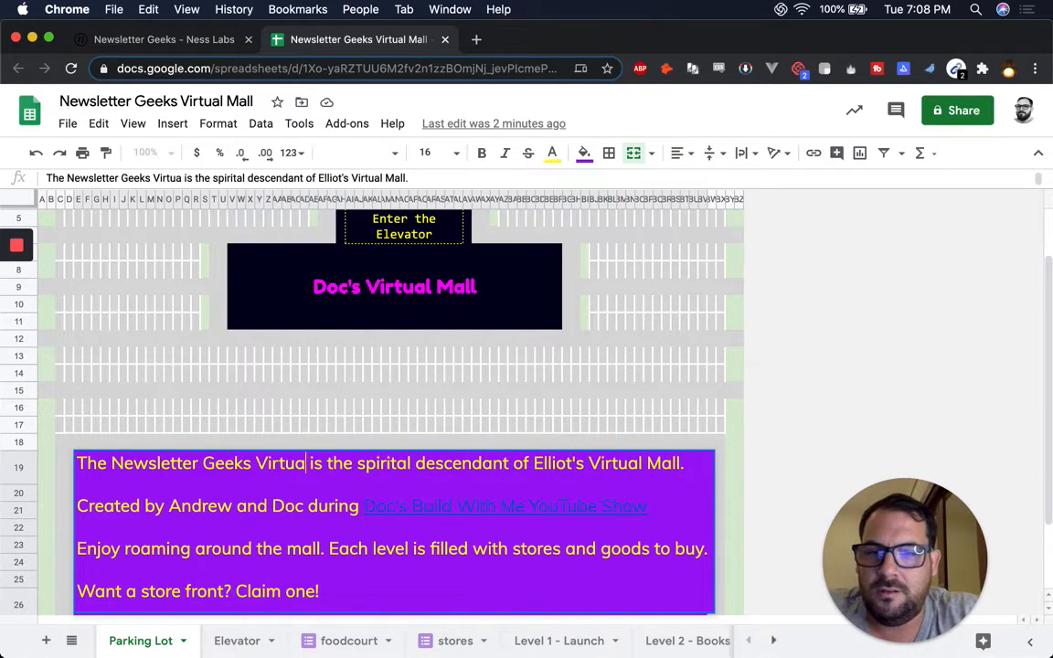
text( Mall)
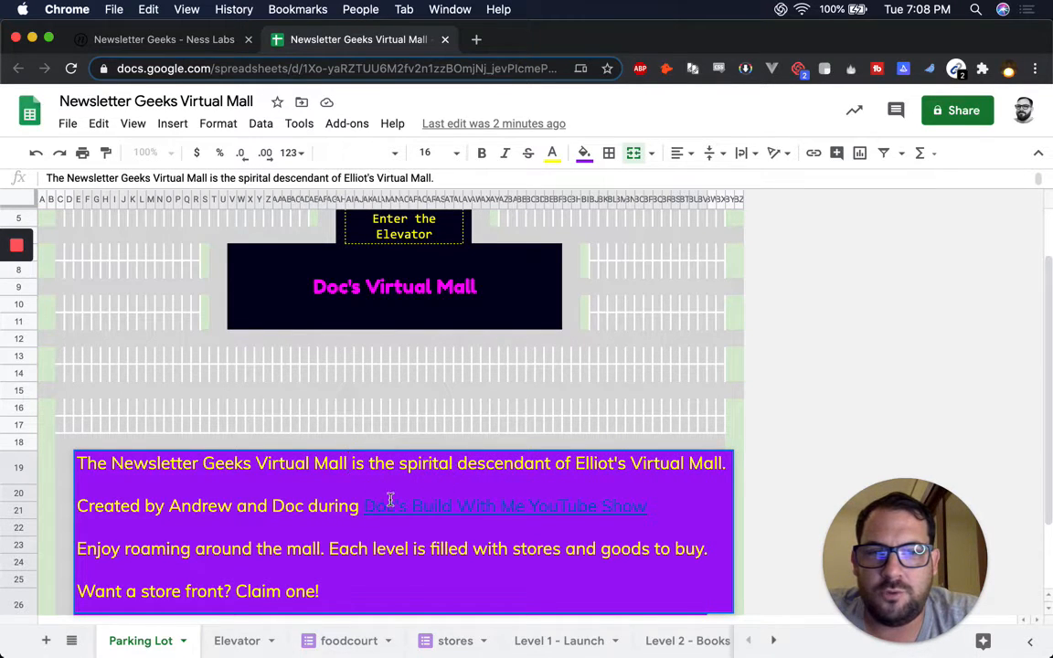
Replace the names and show link following "Created by" in the description with "Better Sheets".
click(203, 506)
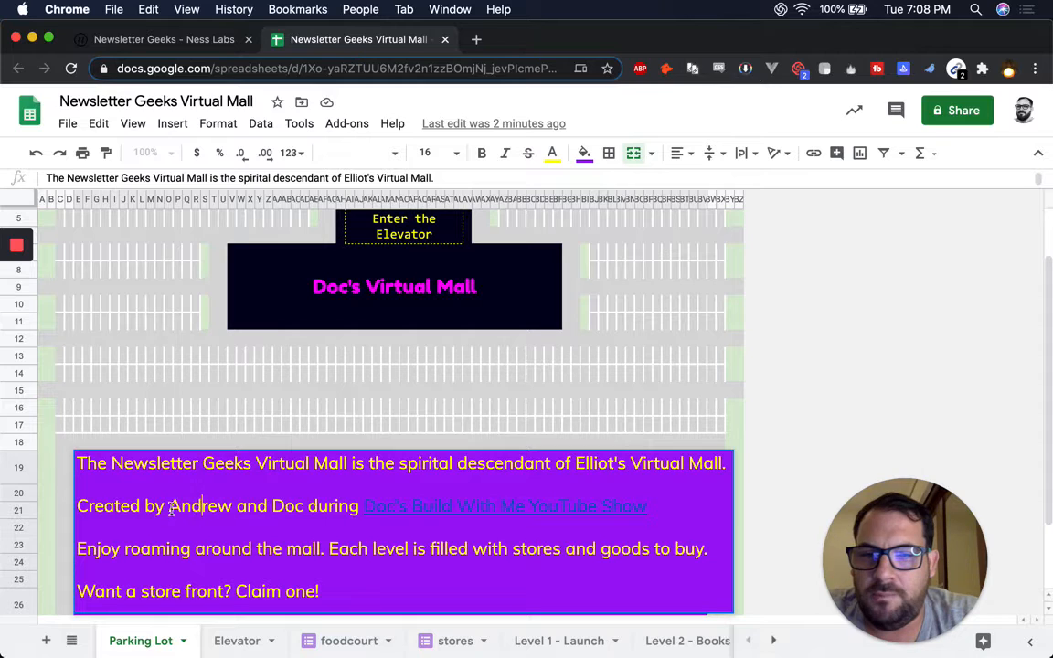
drag(170, 506, 649, 507)
key(BackSpace)
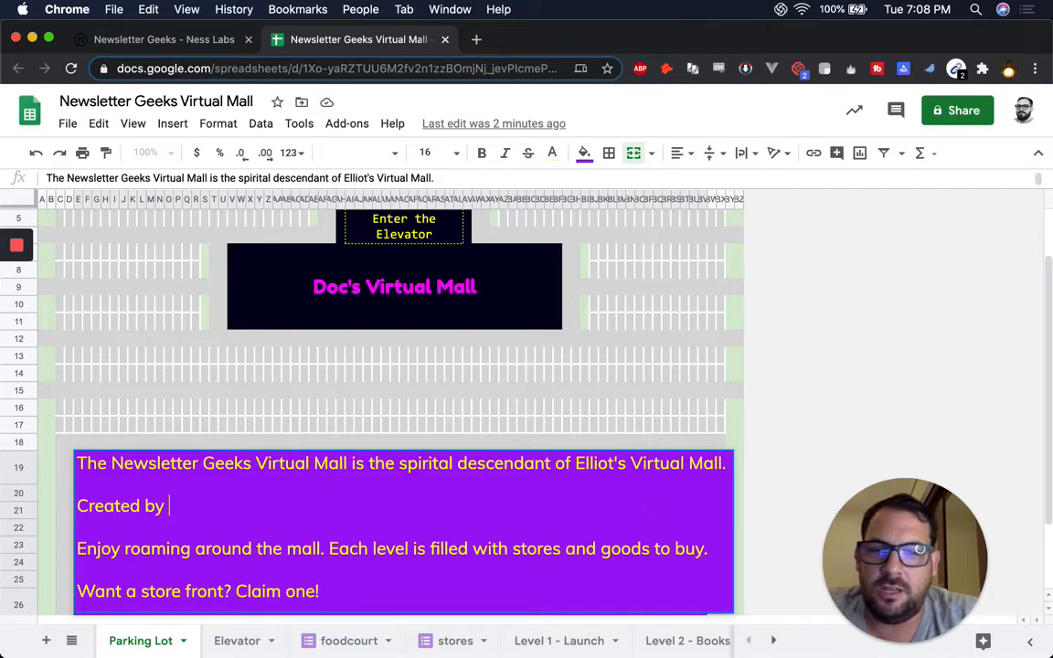
text(Better)
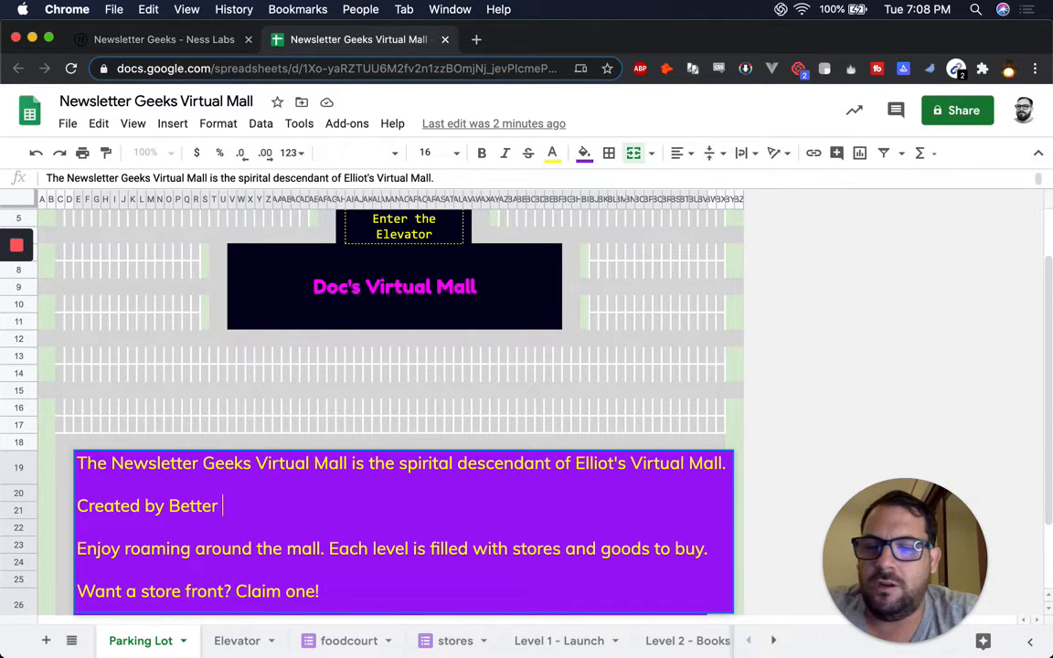
text( Shett)
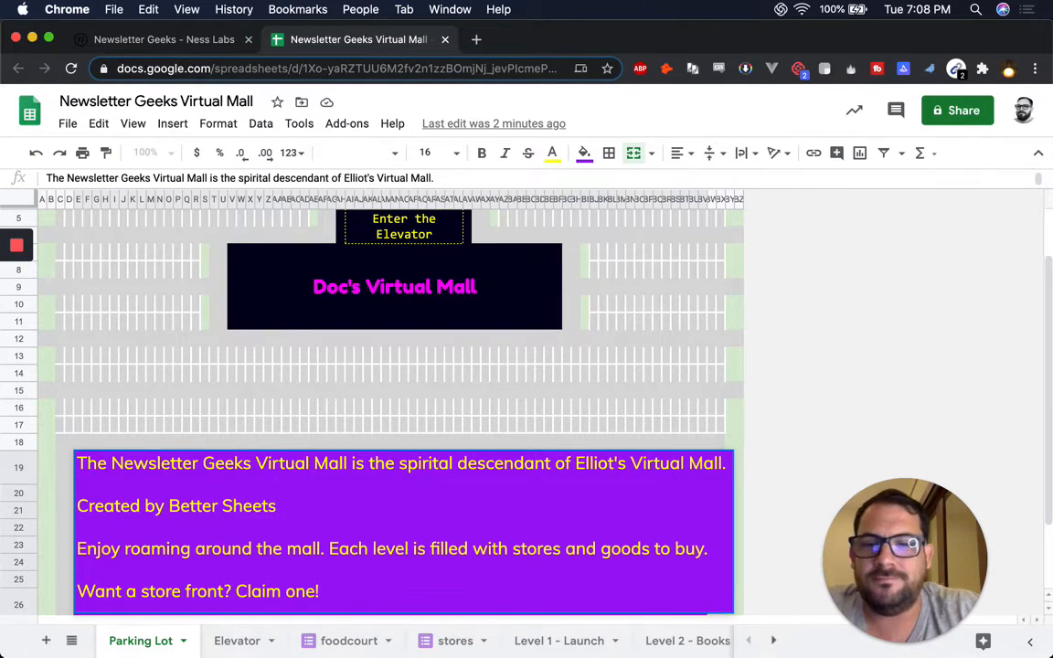
key(Return)
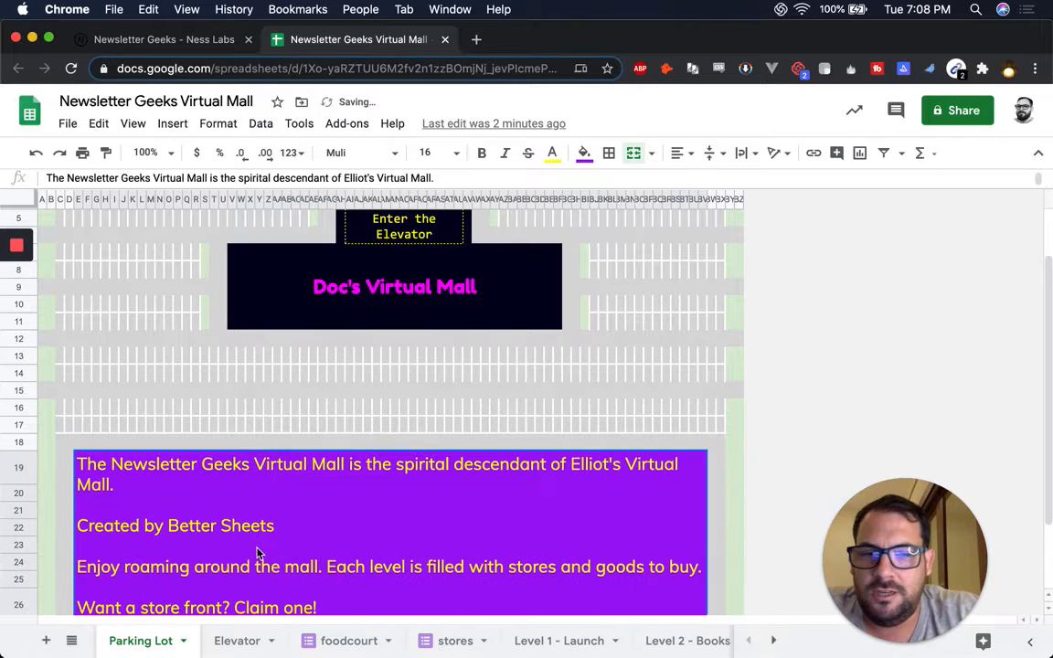
In the description, replace "stores and goods to buy." with "newsletters to subsbcribe to.".
scroll(376, 543, down, 2)
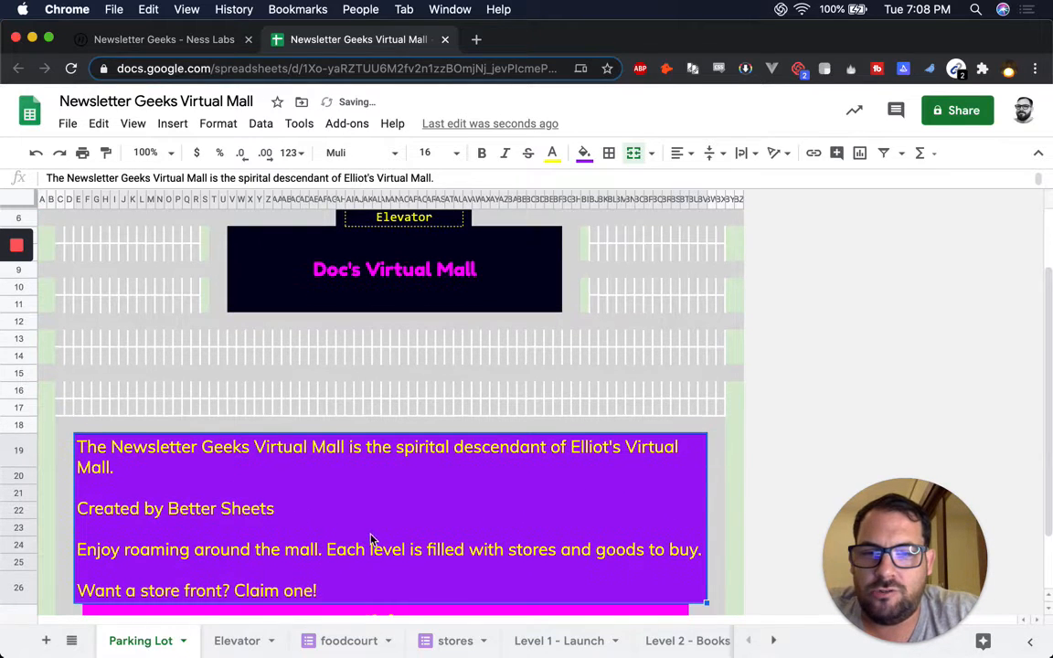
scroll(517, 484, down, 3)
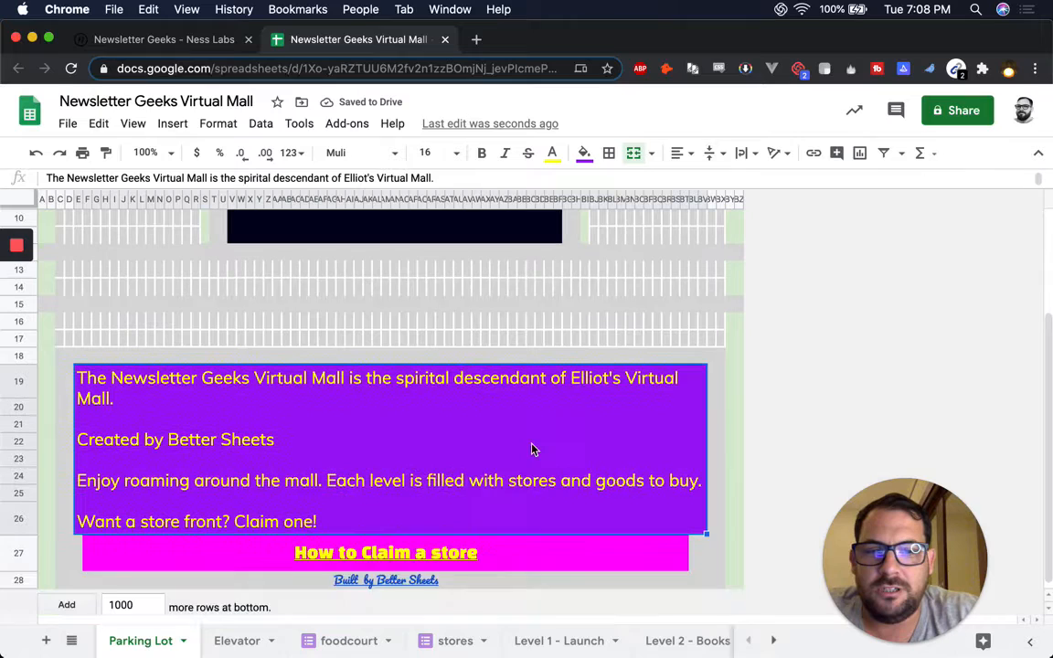
double_click(518, 465)
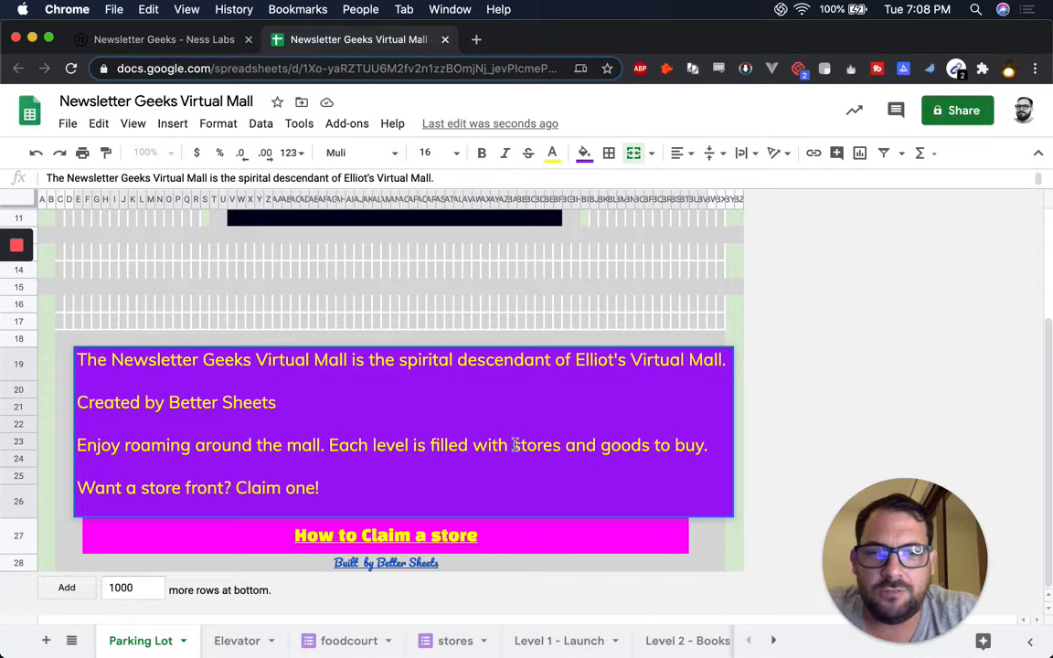
drag(513, 446, 732, 445)
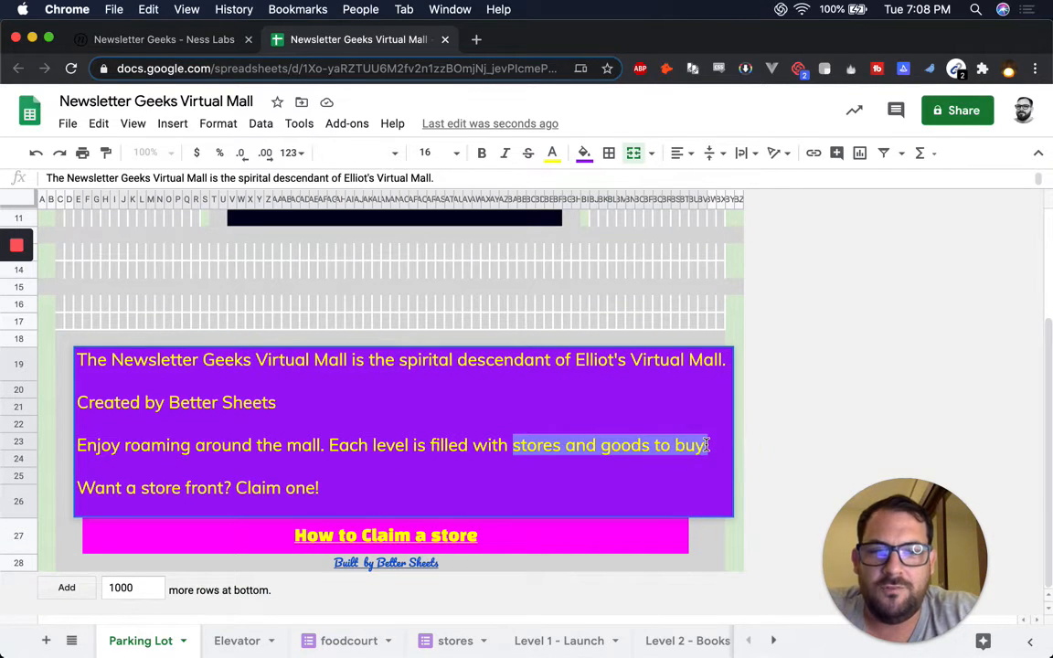
text(newsletters to subs)
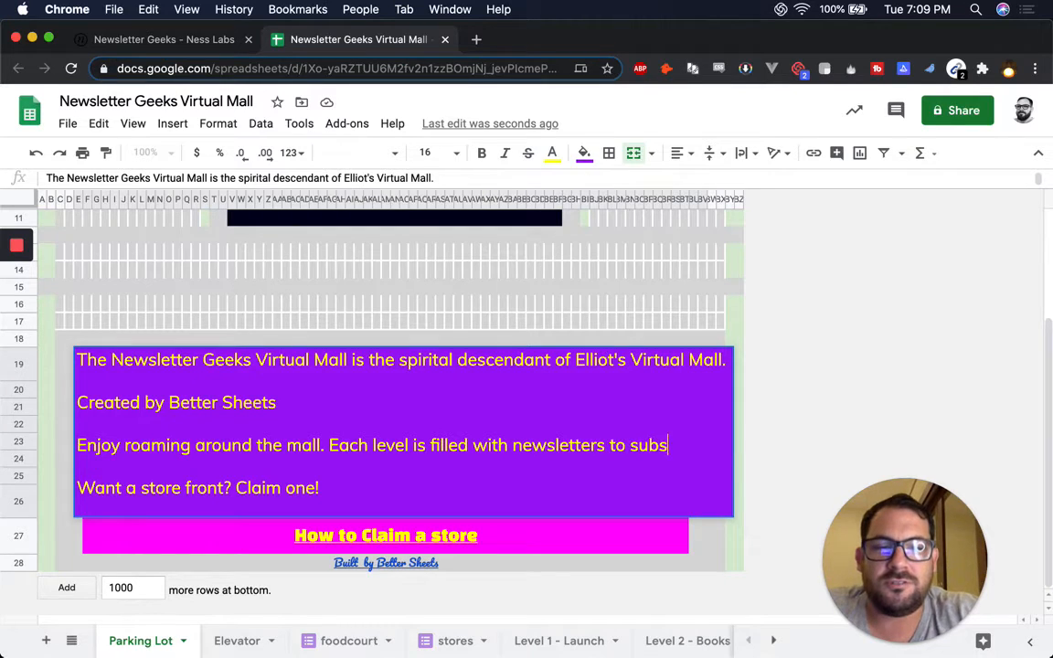
text(bcribe )
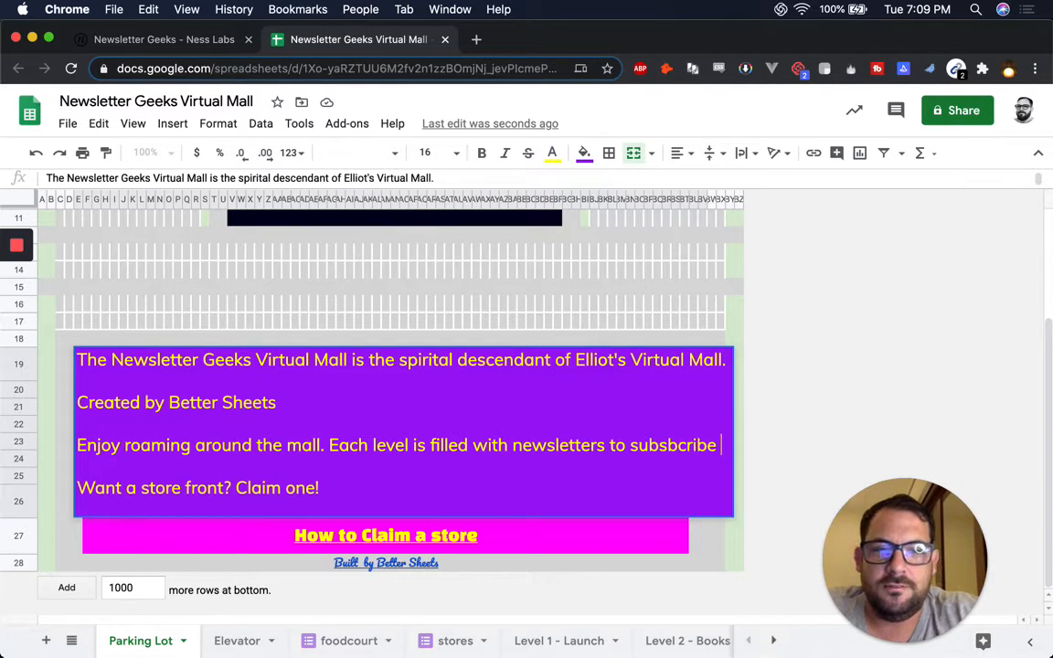
text(to.)
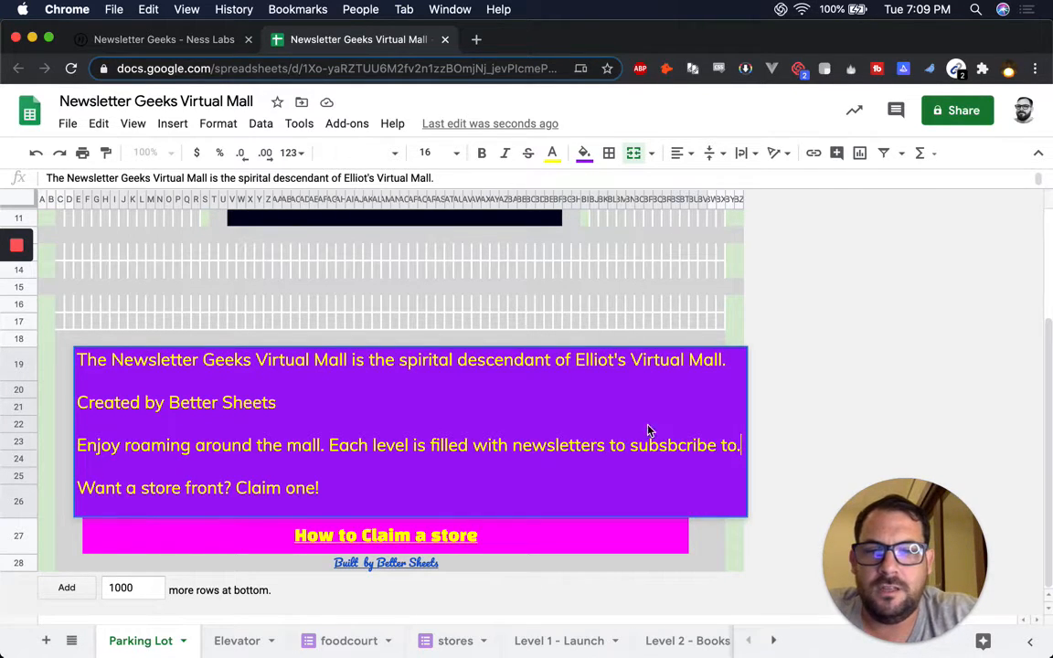
key(Return)
click(449, 320)
Remove the blank line between the opening sentence and the "Created by Better Sheets" line in the description block.
click(205, 451)
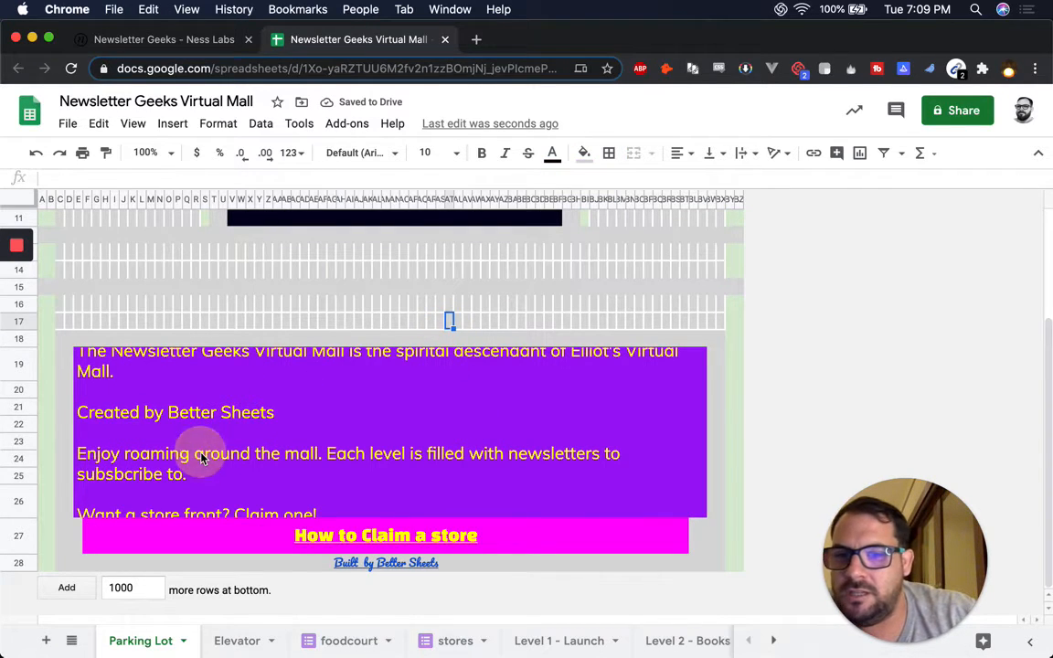
double_click(126, 436)
click(94, 375)
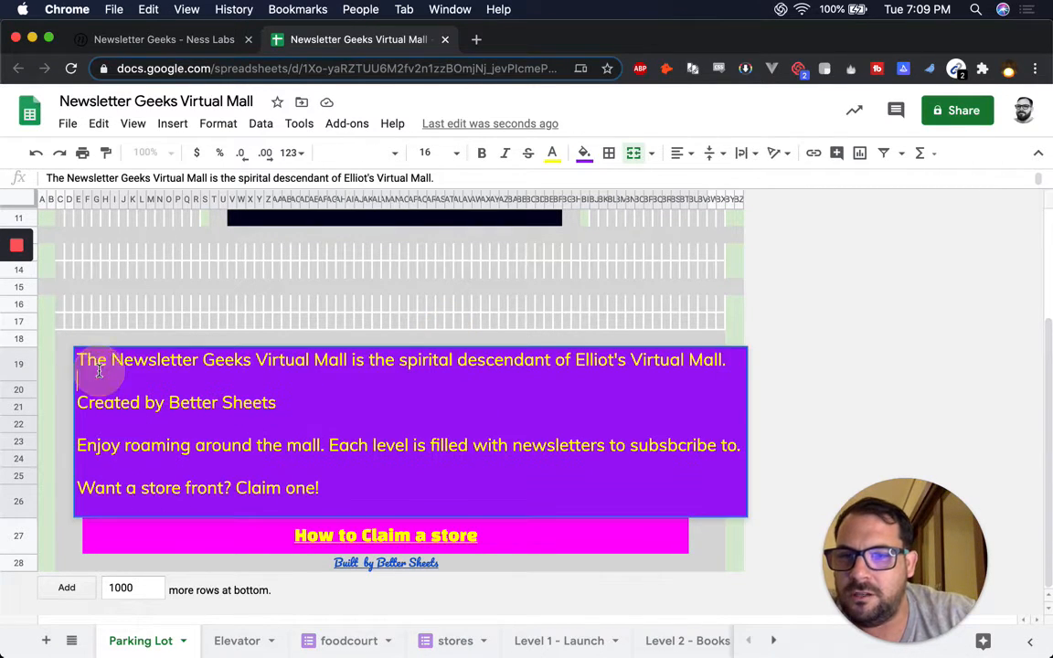
key(BackSpace)
key(Escape)
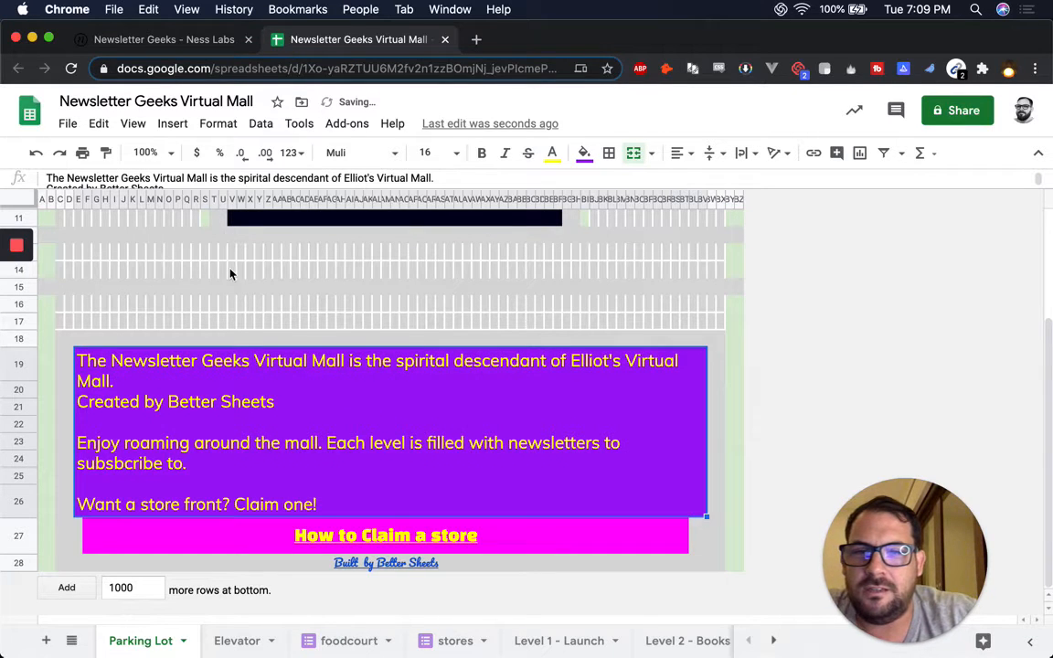
click(298, 361)
click(693, 412)
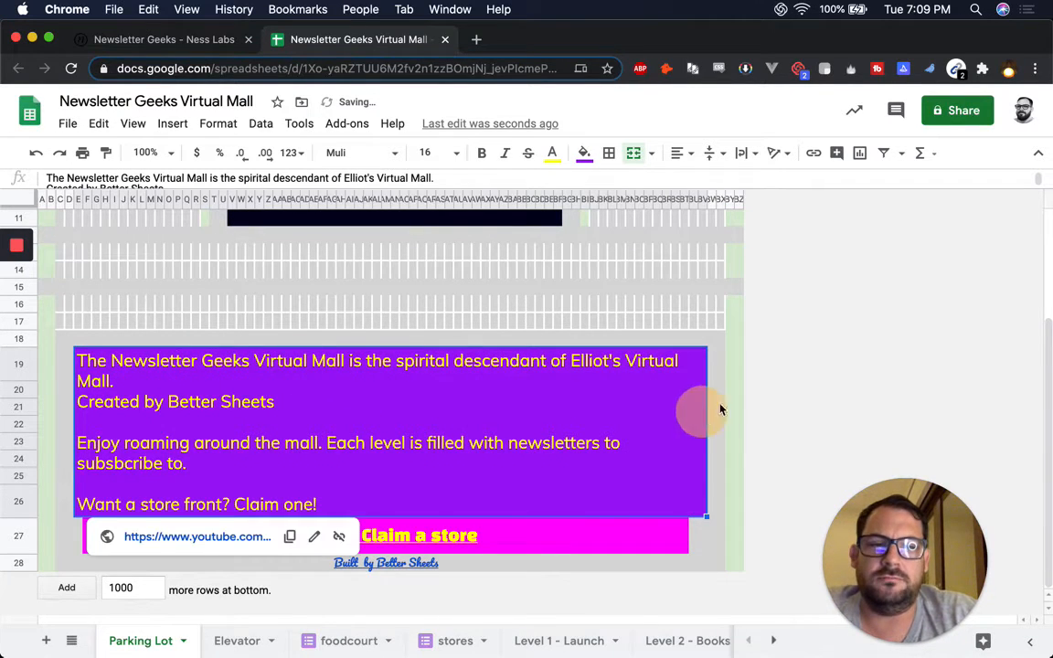
key(Right)
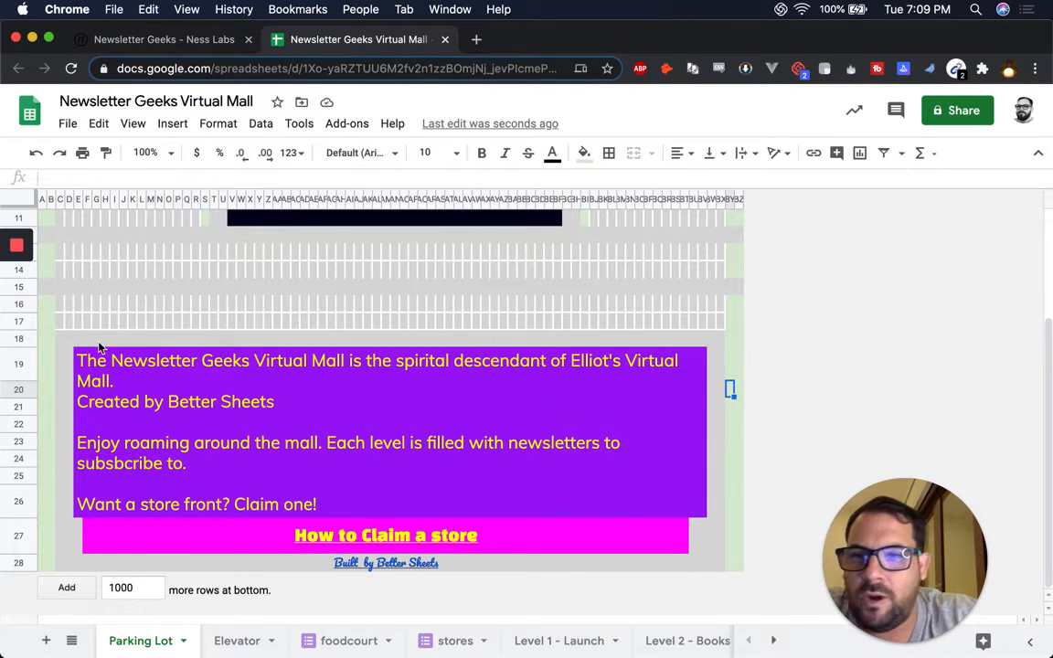
Widen the purple description block by pasting it one column further left and merging it with the adjacent cells on its right.
click(71, 361)
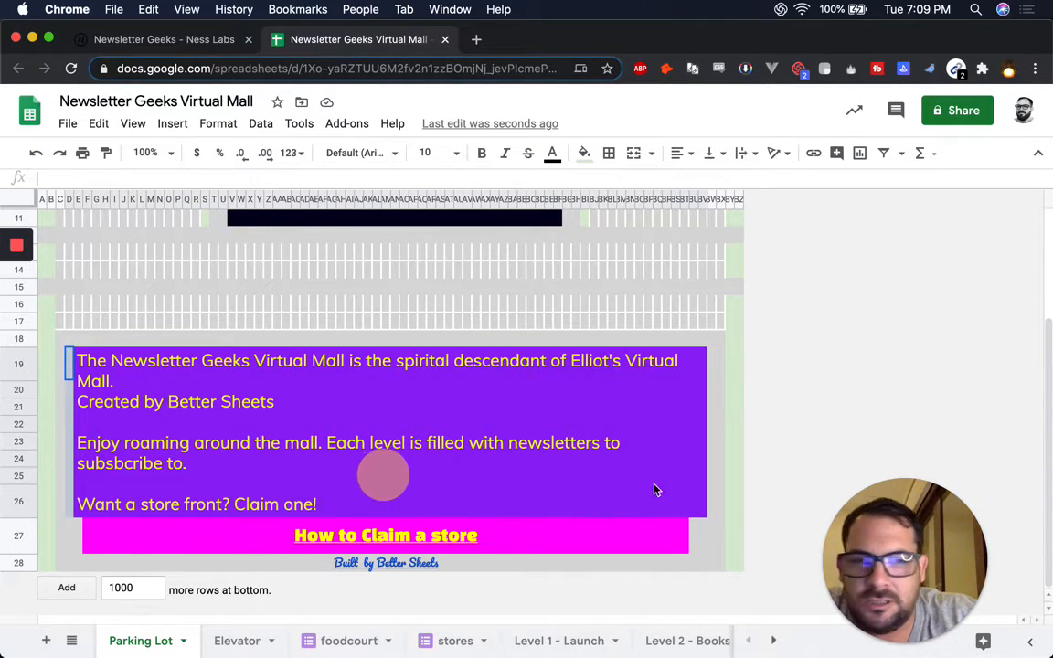
click(700, 499)
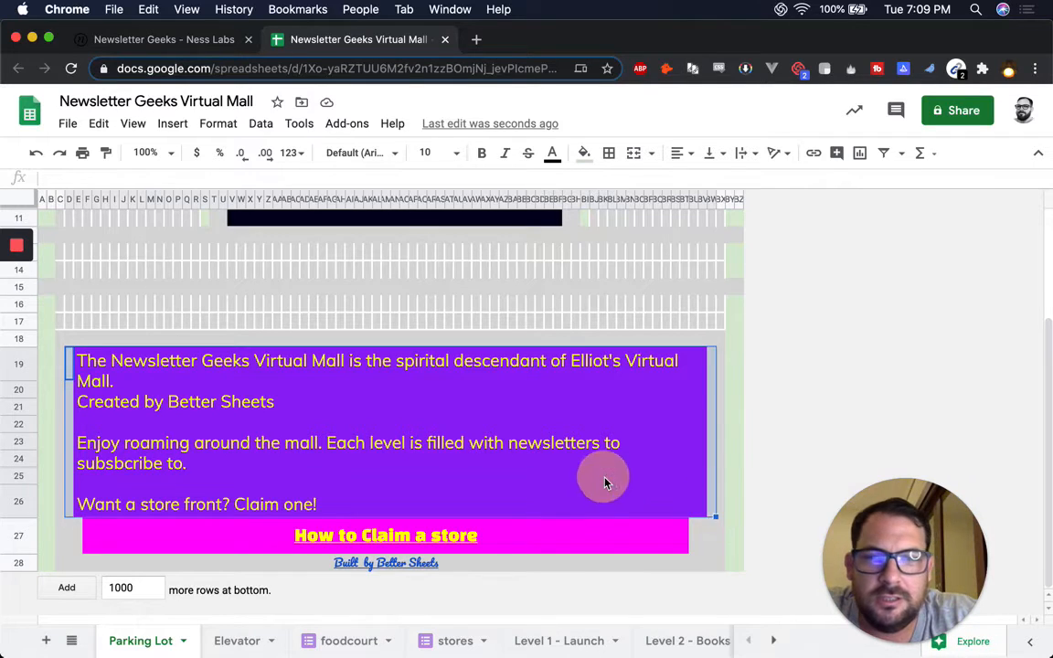
key(super+c)
click(69, 371)
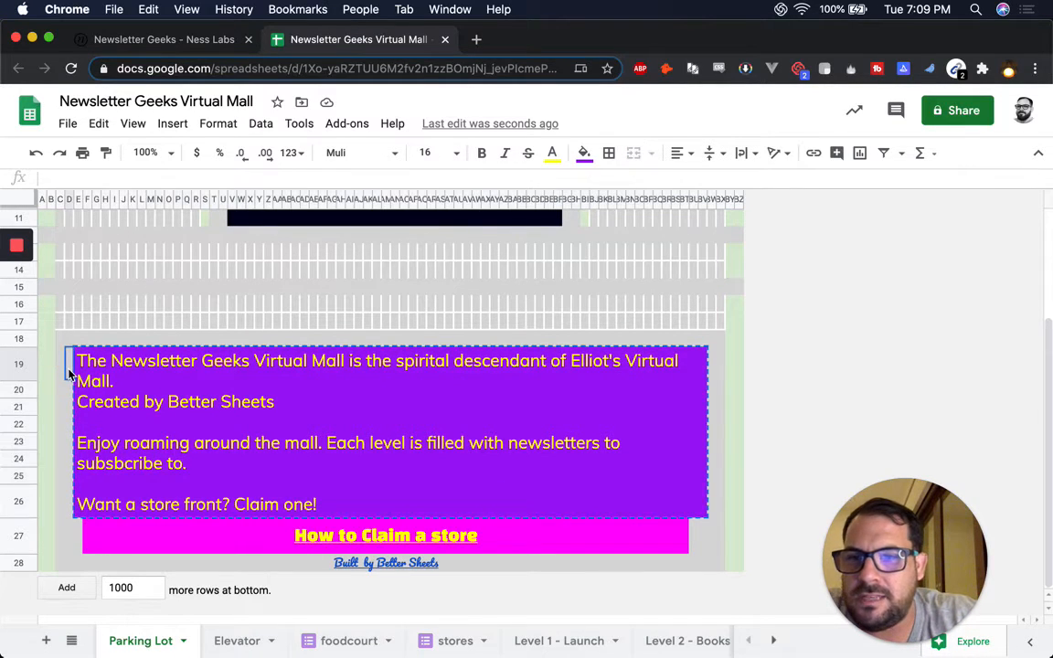
key(super+v)
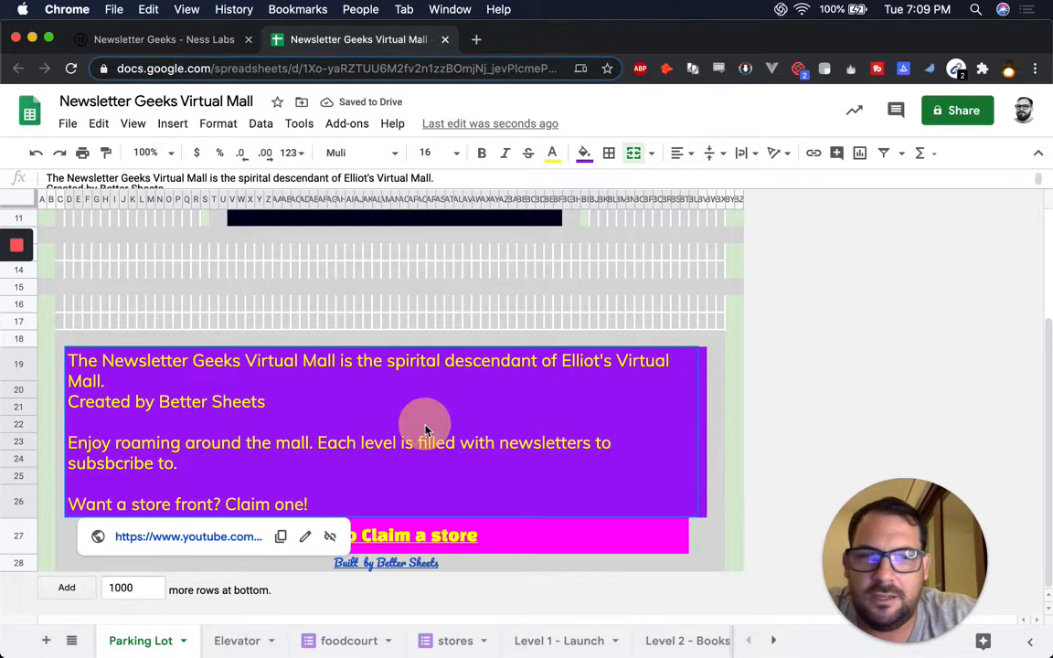
click(707, 362)
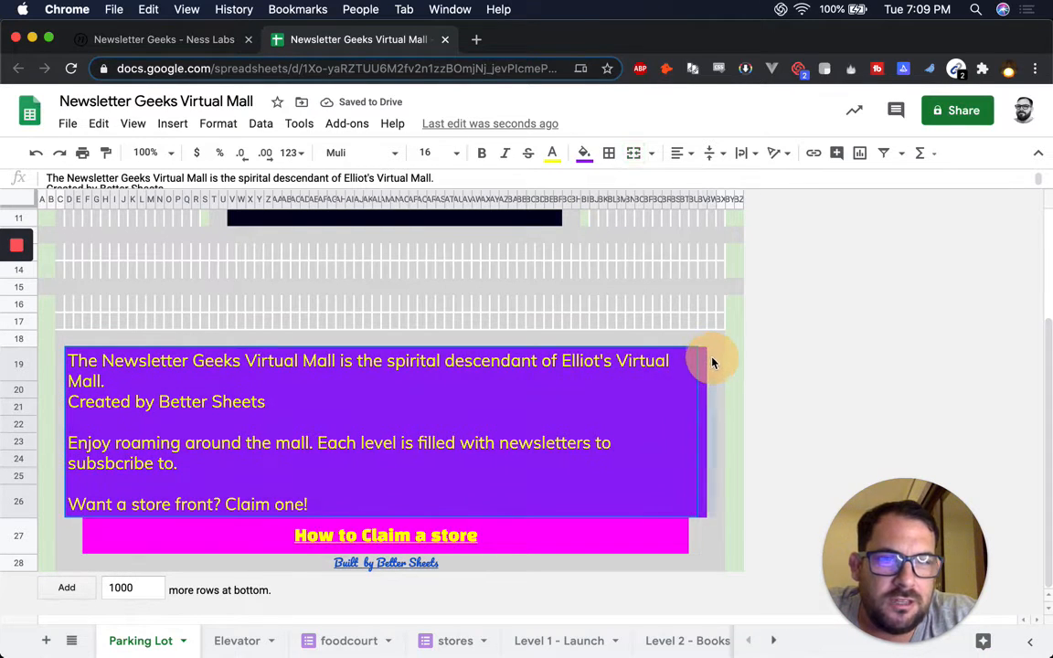
click(635, 154)
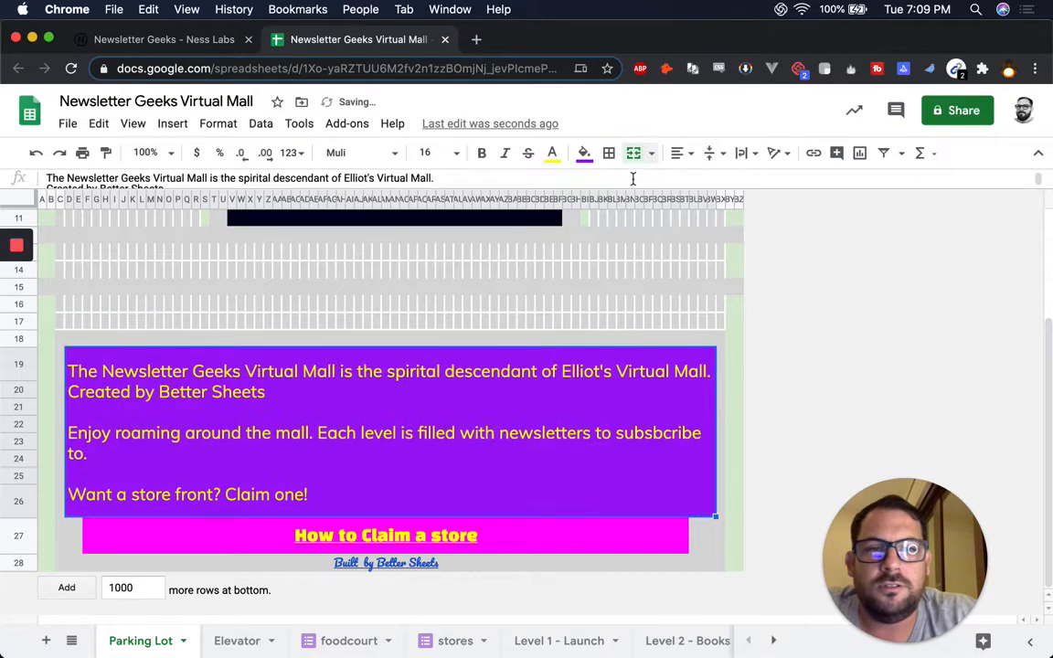
Check the links attached to "How to Claim a store" and "Built by Better Sheets" below the description block.
click(485, 539)
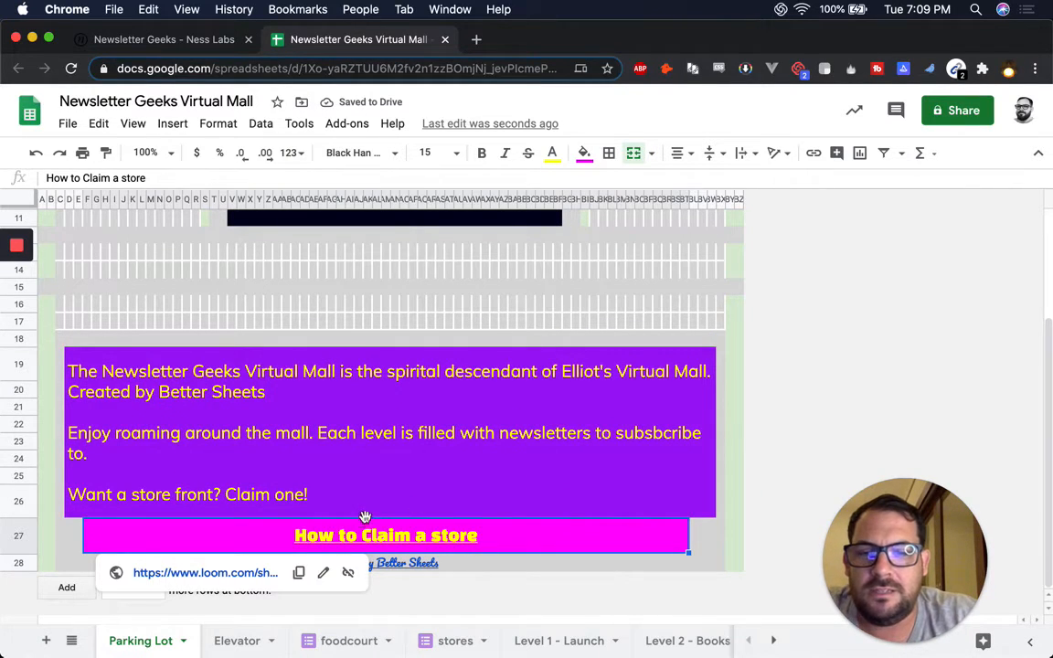
mouse_move(384, 538)
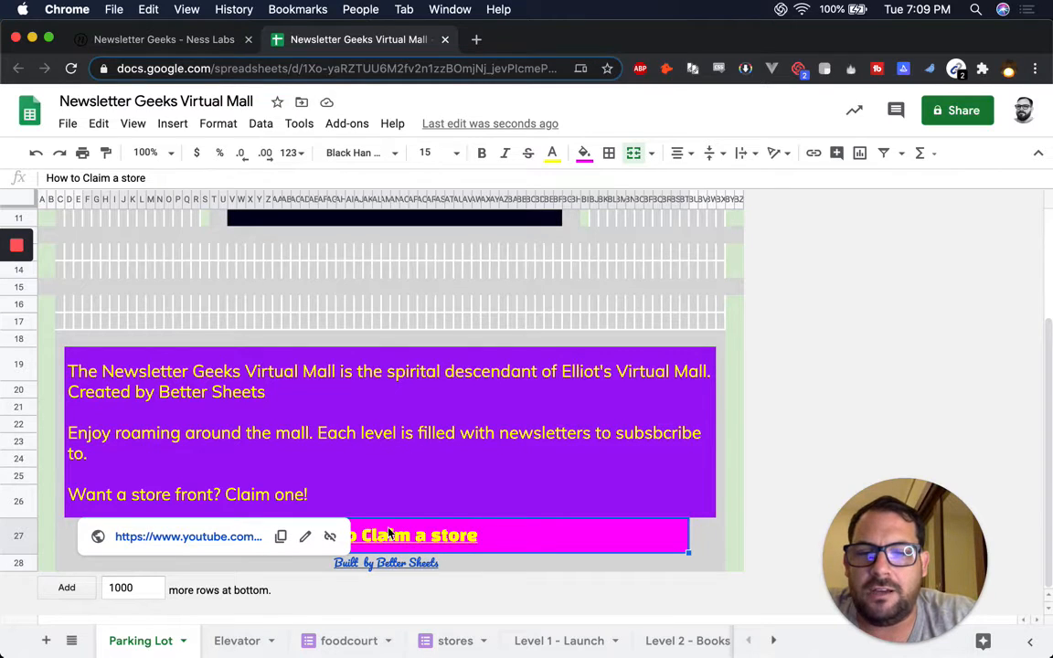
click(416, 563)
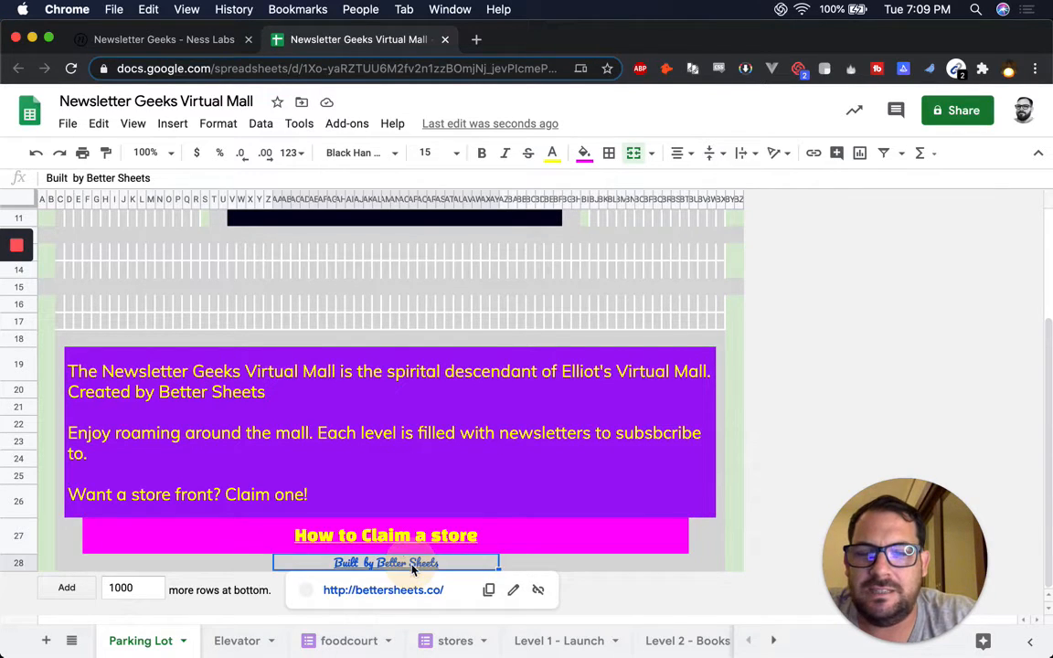
click(395, 537)
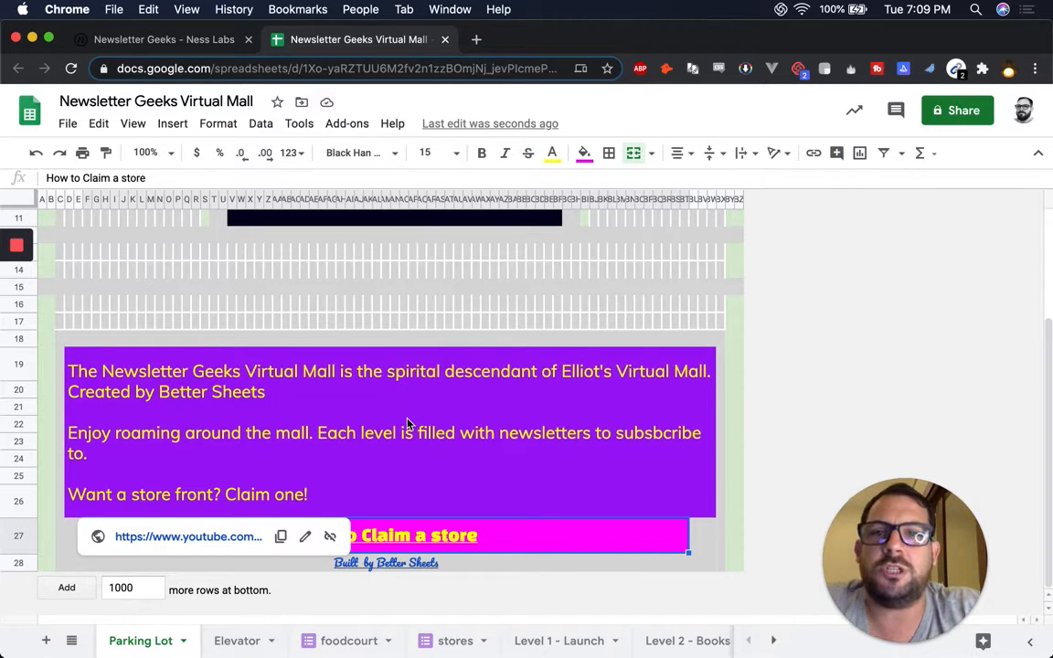
Change the mall building's sign on the Parking Lot sheet to read "Newsletter Geeks Virtual Mall".
scroll(387, 358, up, 3)
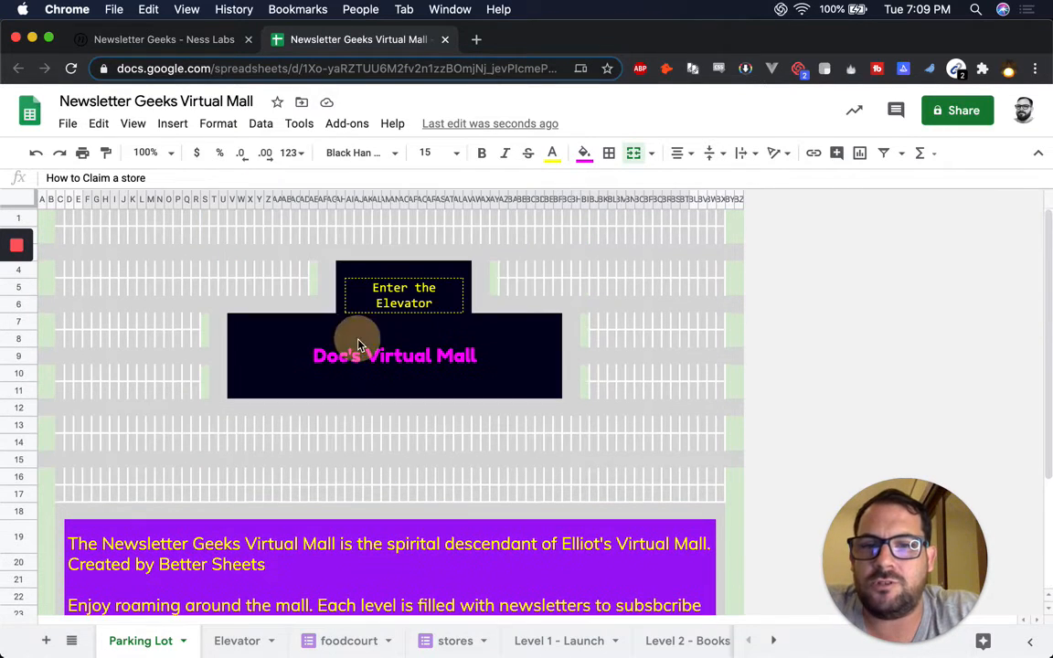
click(359, 345)
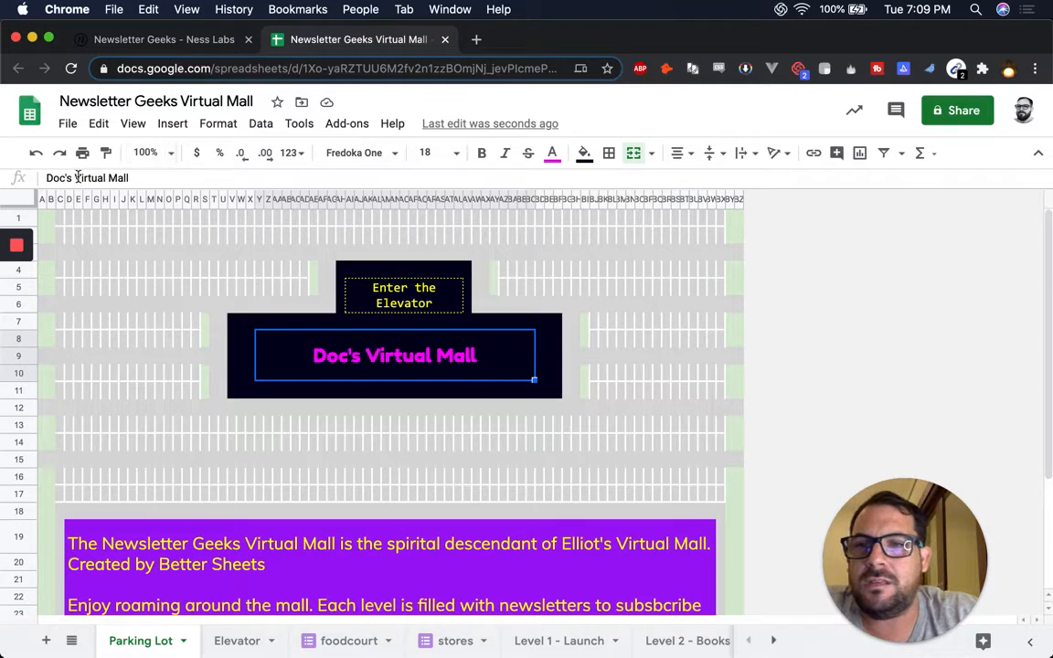
click(47, 177)
text(N)
key(shift+Right)
key(shift+Right)
key(shift+Right)
key(shift+Right)
text(ewsletter Geekss)
key(BackSpace)
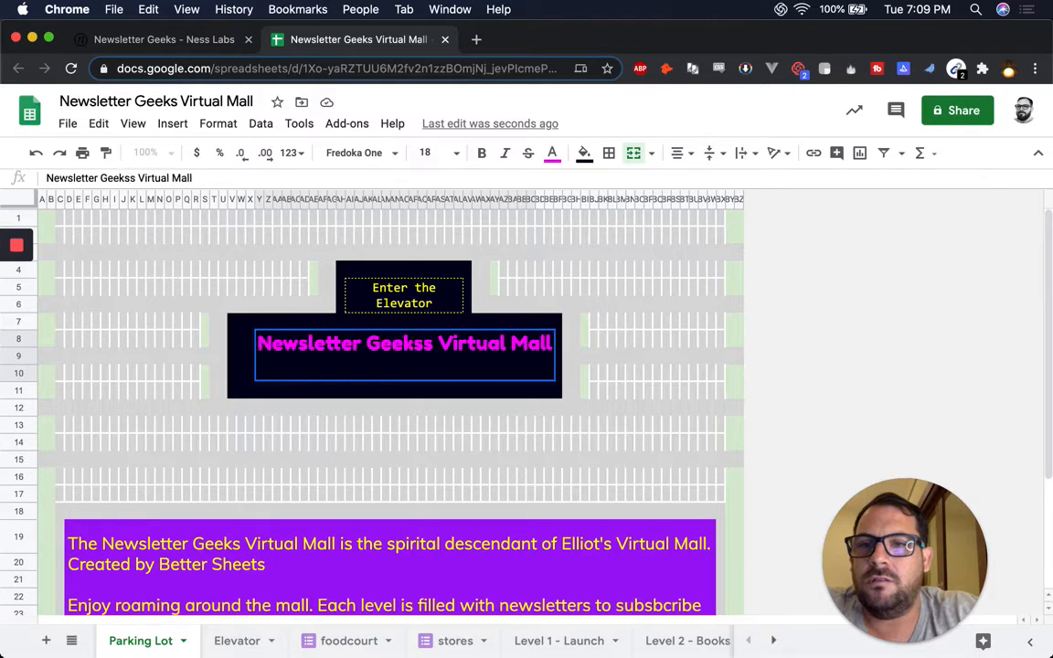
key(BackSpace)
click(377, 272)
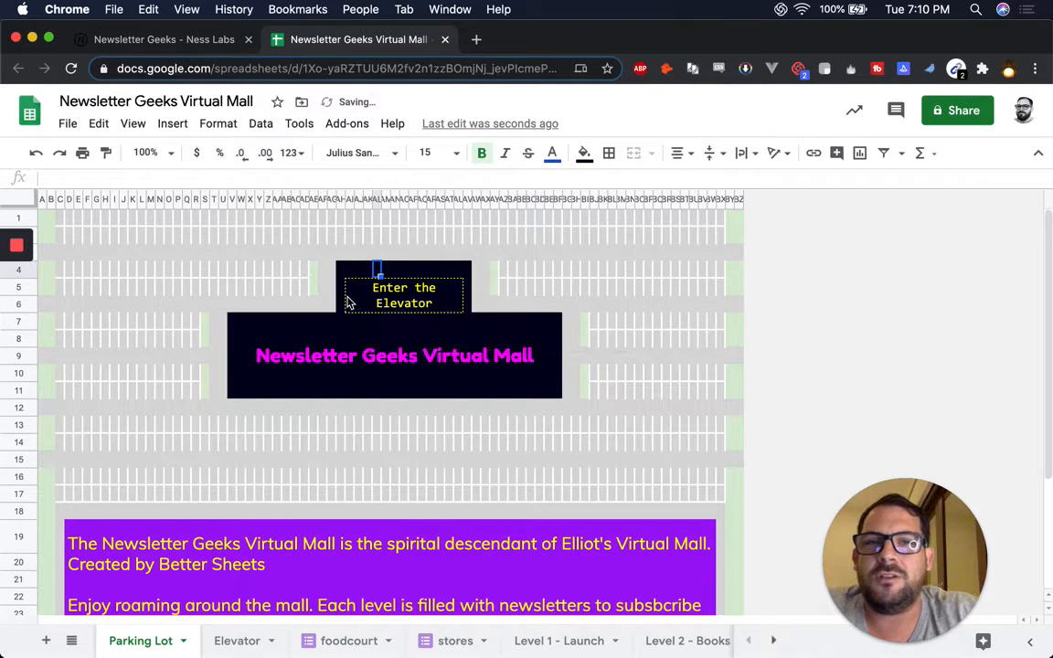
View the original Doc's Virtual Mall spreadsheet in a separate browser tab and close it again.
key(super+t)
text(docs)
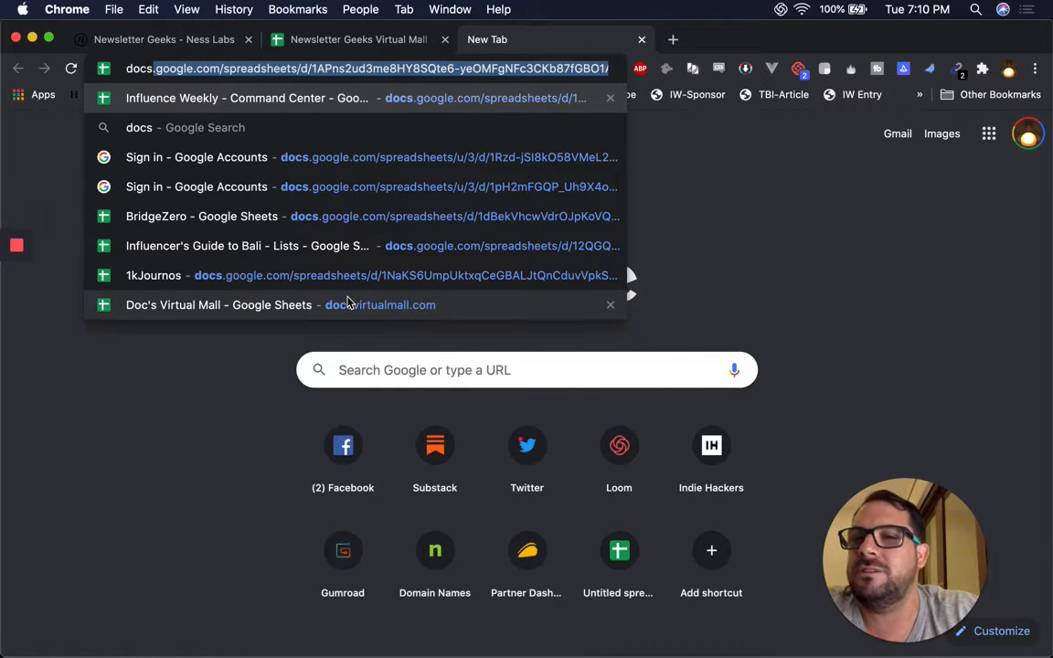
text(vir)
key(Return)
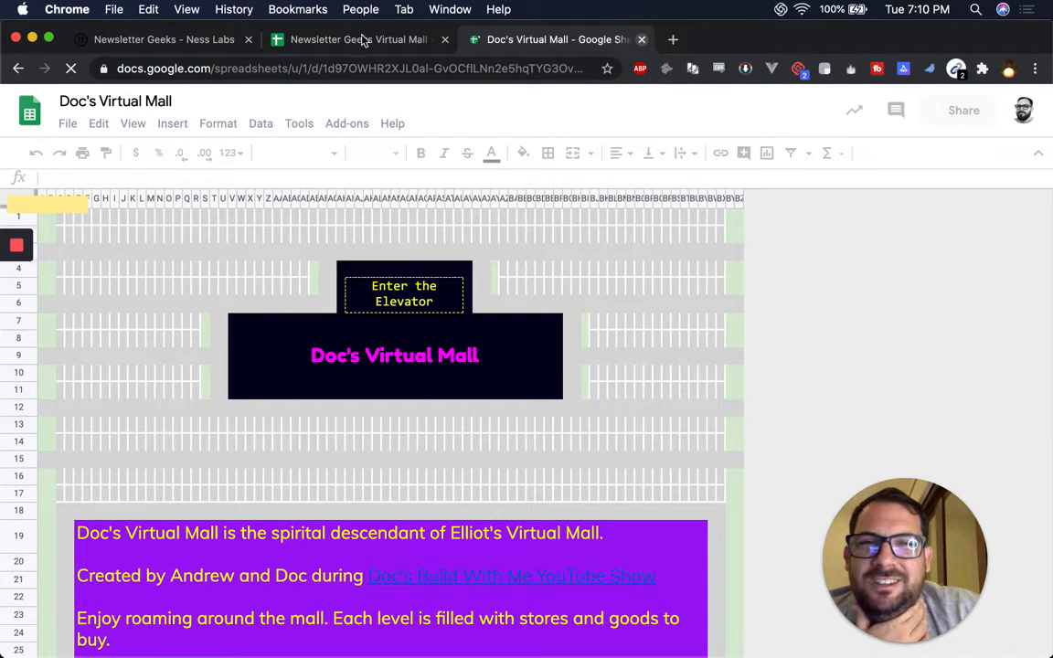
key(super+w)
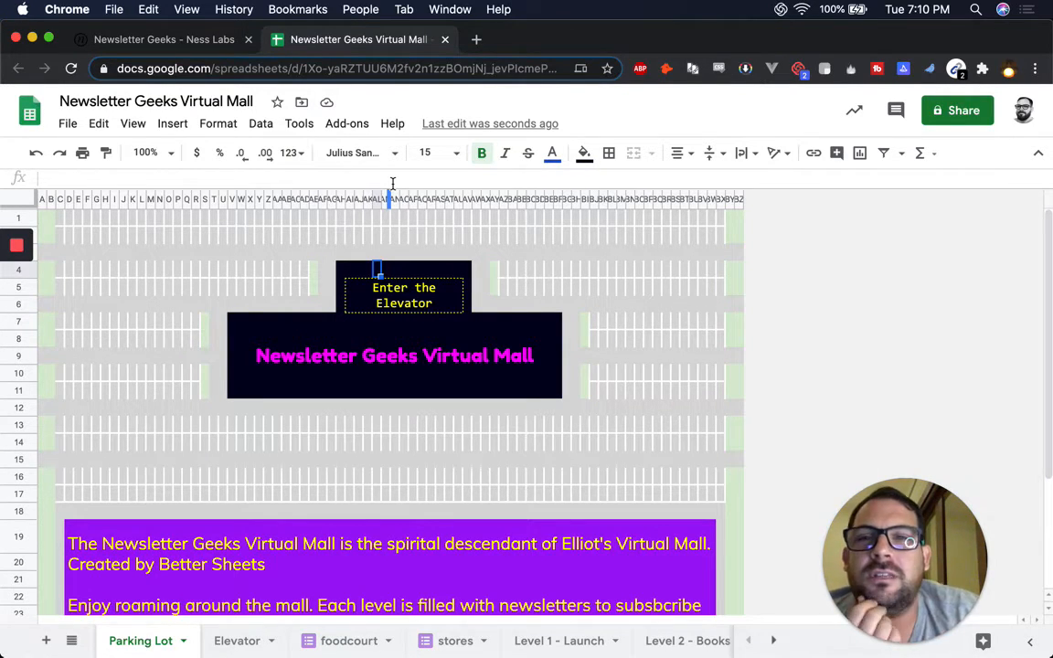
Revisit the Newsletter Geeks page on Ness Labs and clear its text selection.
click(307, 355)
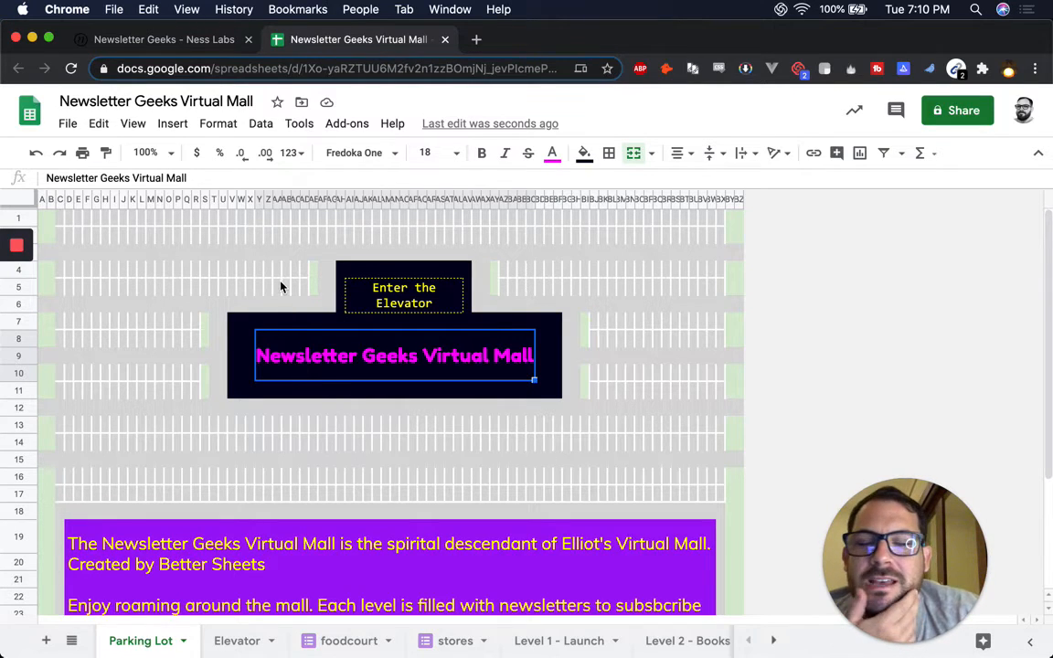
click(203, 50)
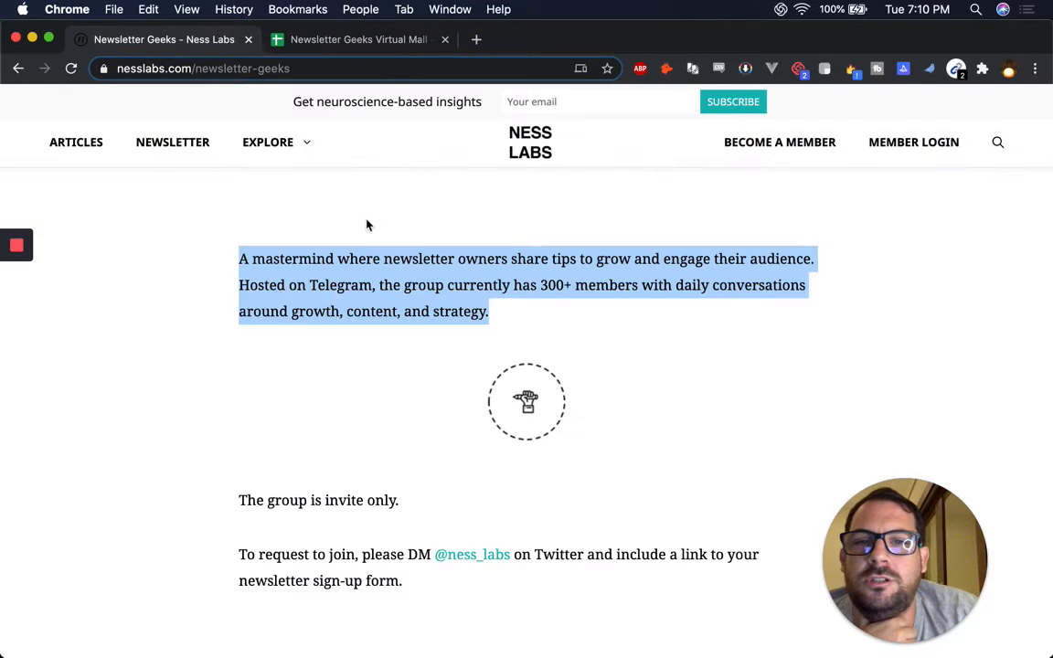
click(367, 225)
Open the online color picker at imagecolorpicker.com in a new browser tab.
click(477, 39)
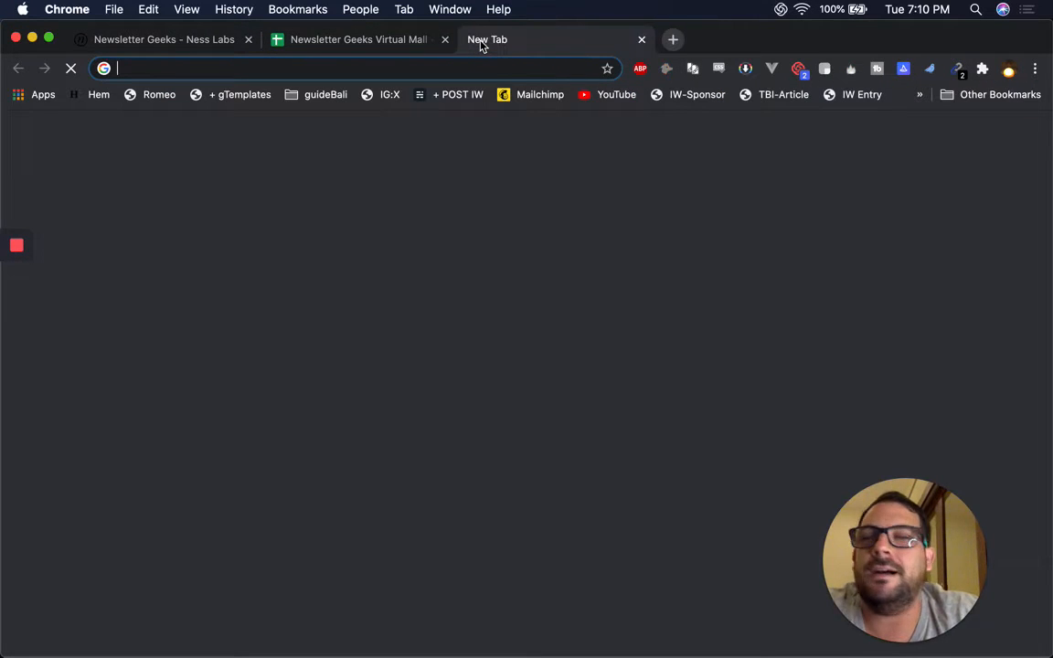
text(images)
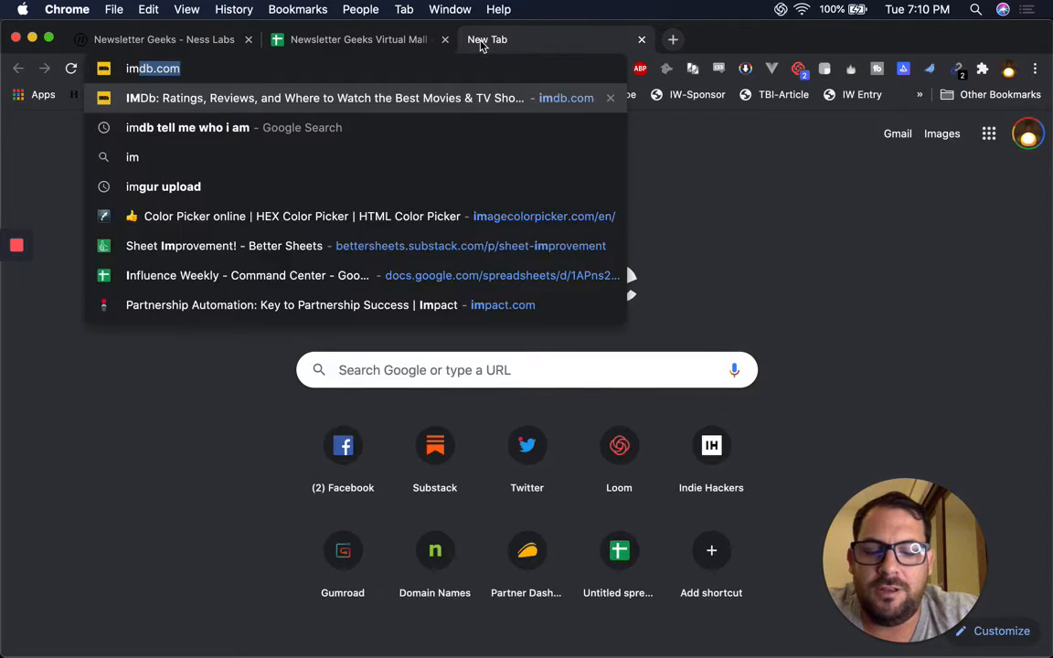
key(BackSpace)
key(BackSpace)
text(co)
key(Return)
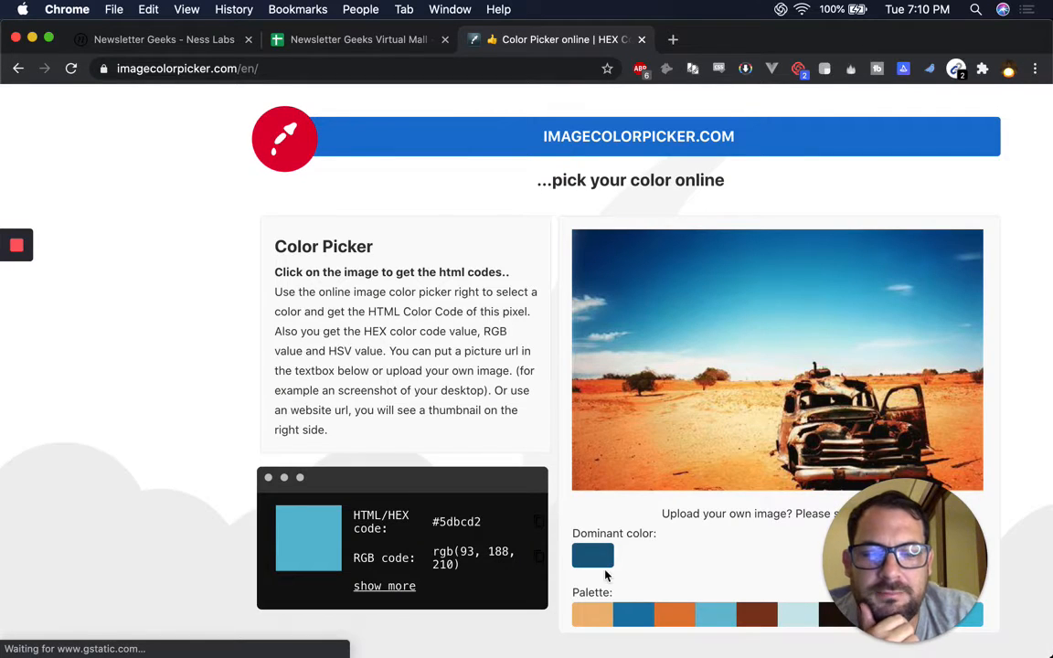
Upload the Newsletter Geeks banner screenshot to the color picker and sample its background as hex #fafafa.
scroll(544, 517, down, 3)
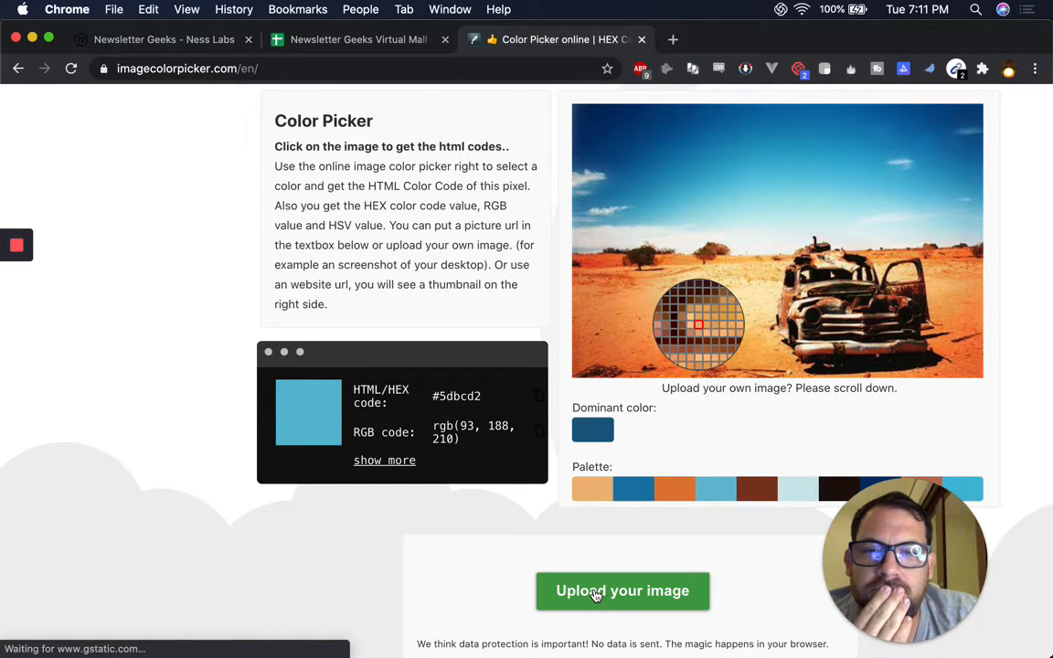
click(596, 594)
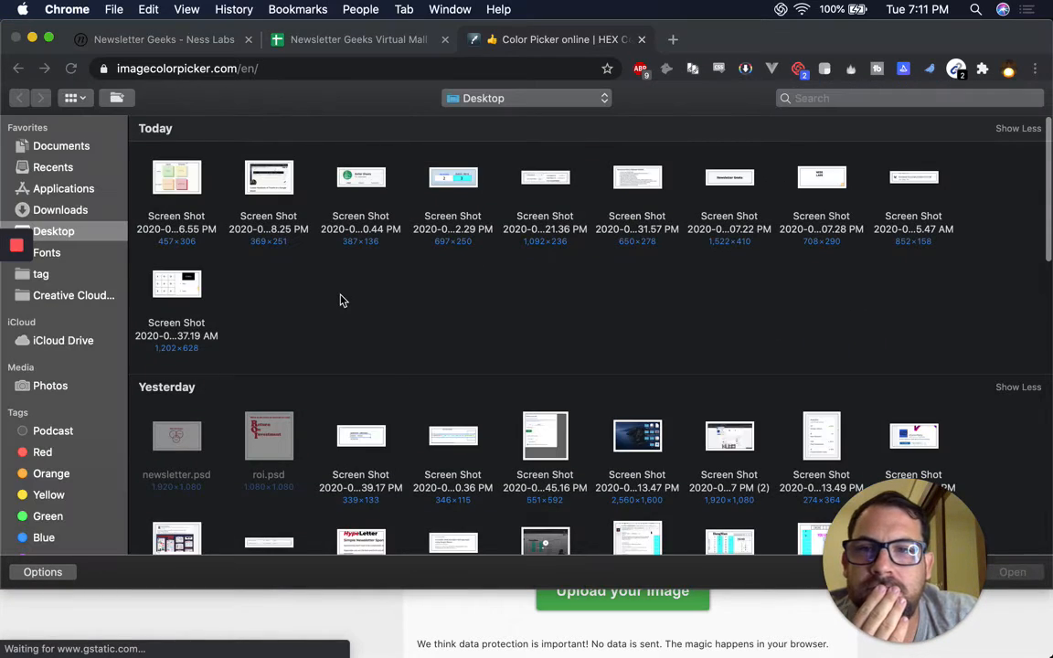
double_click(726, 183)
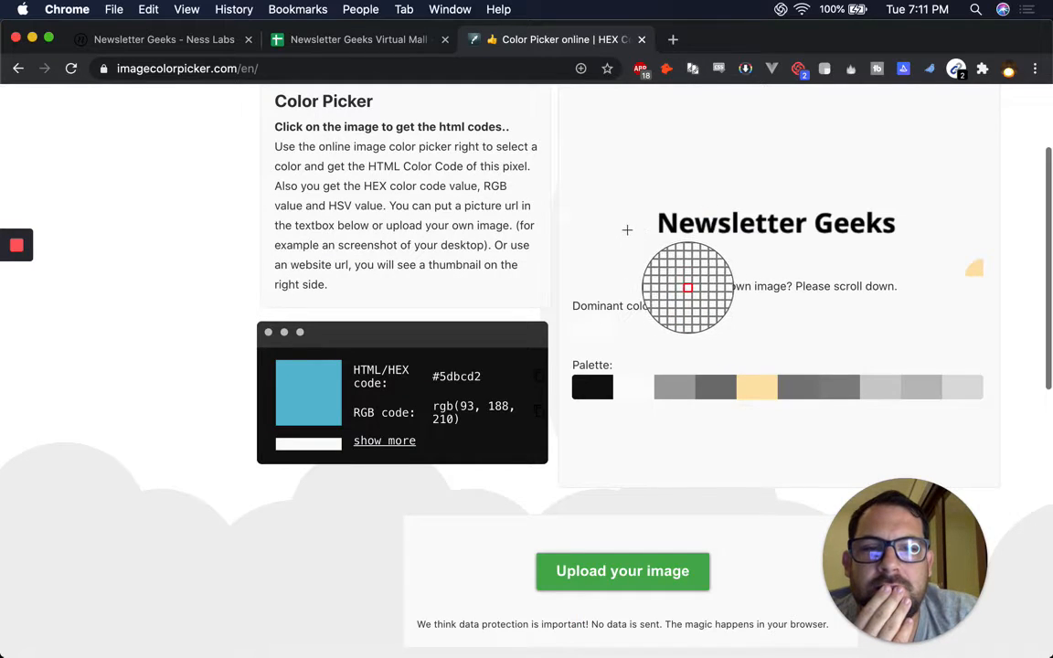
click(623, 240)
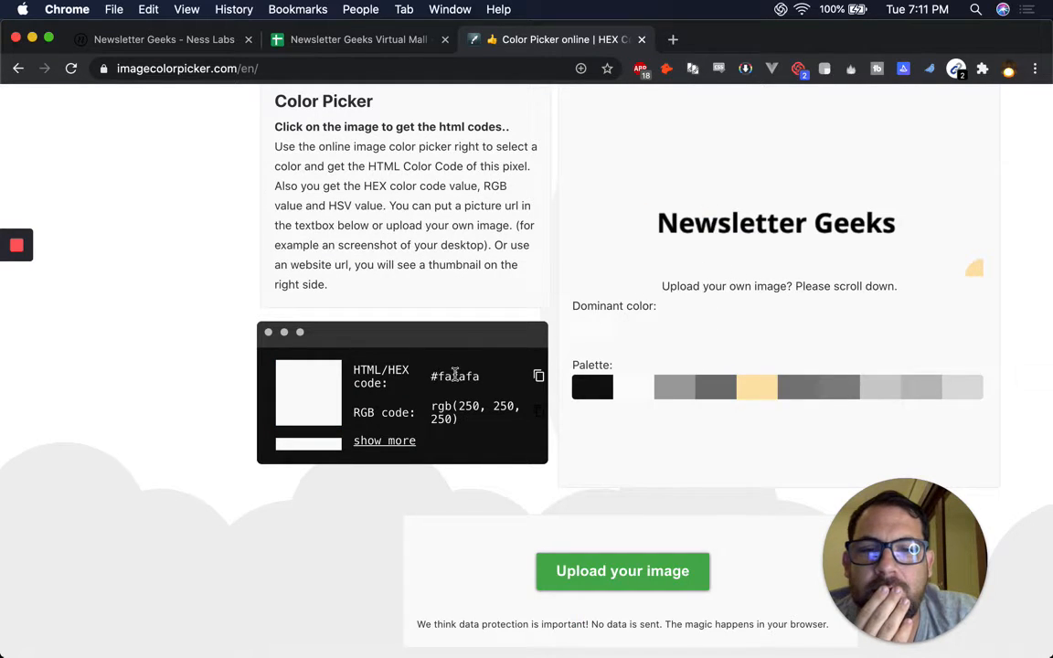
click(662, 249)
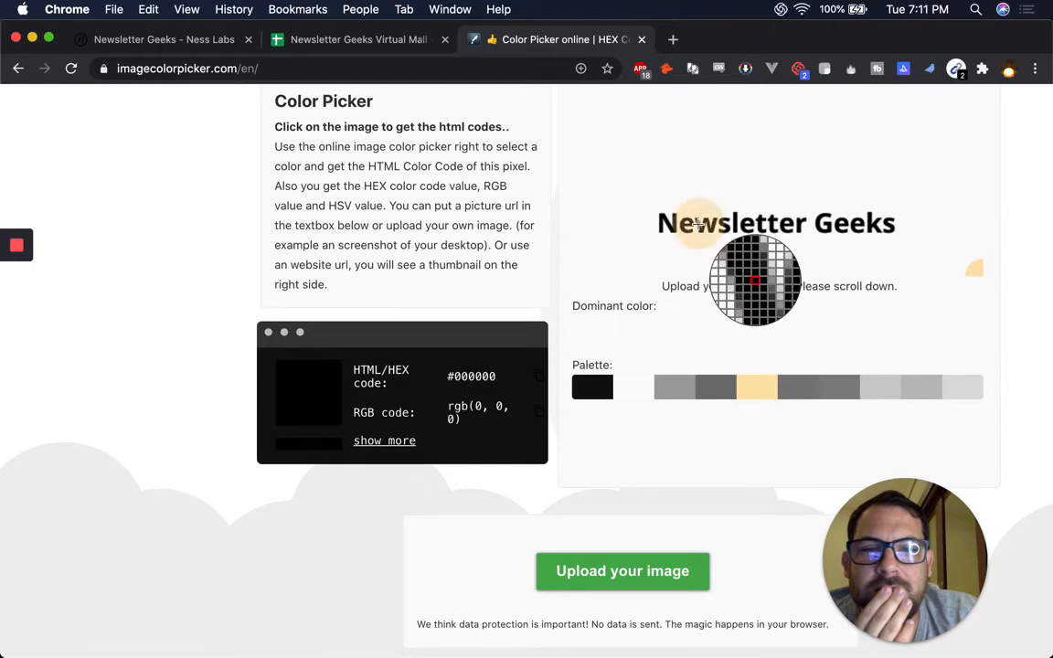
click(611, 254)
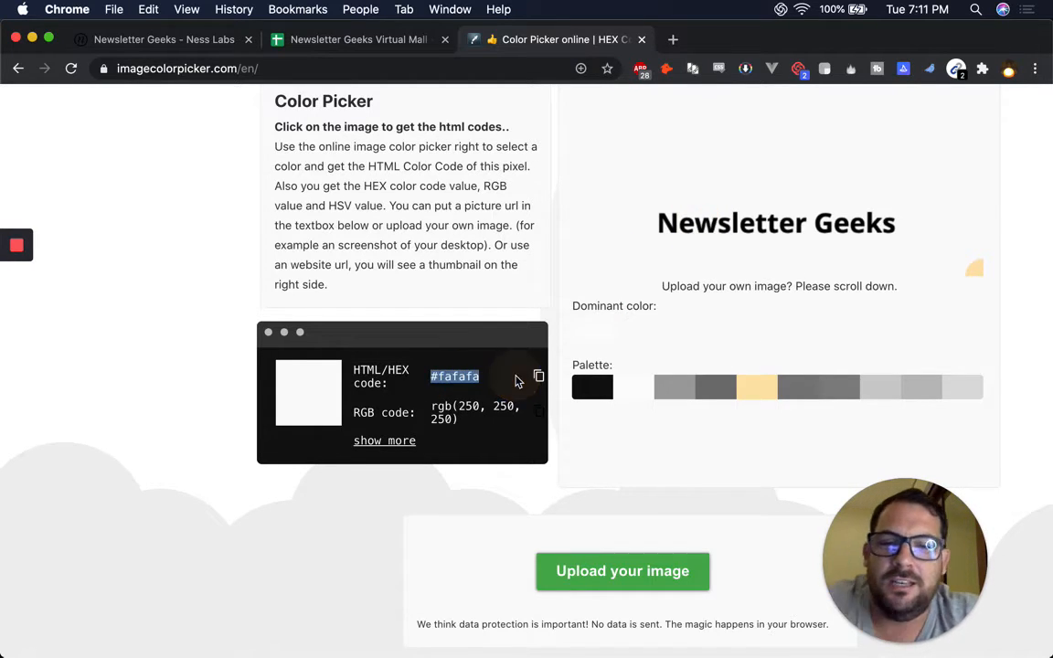
In the Newsletter Geeks Virtual Mall spreadsheet, fill the whole main building block around the title with custom color #fafafa.
click(319, 38)
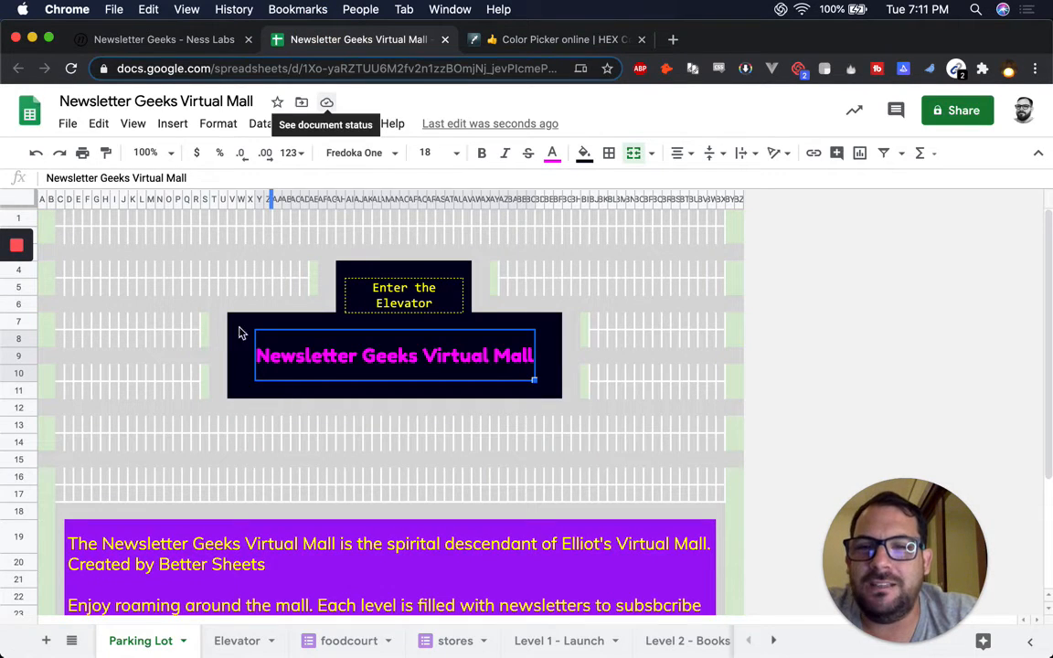
drag(235, 322, 563, 396)
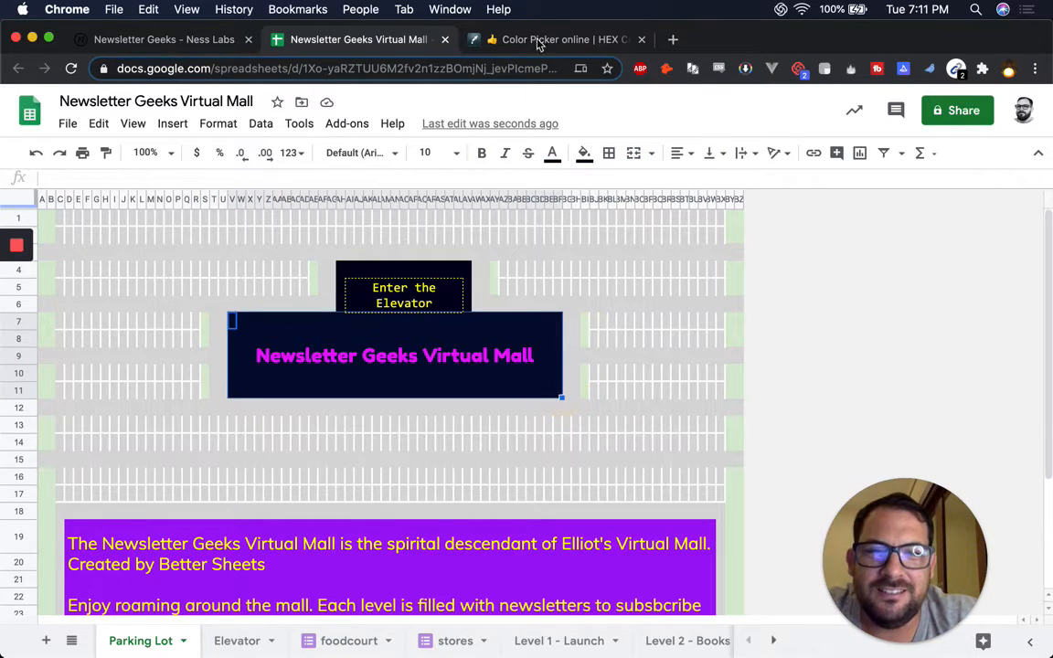
click(585, 157)
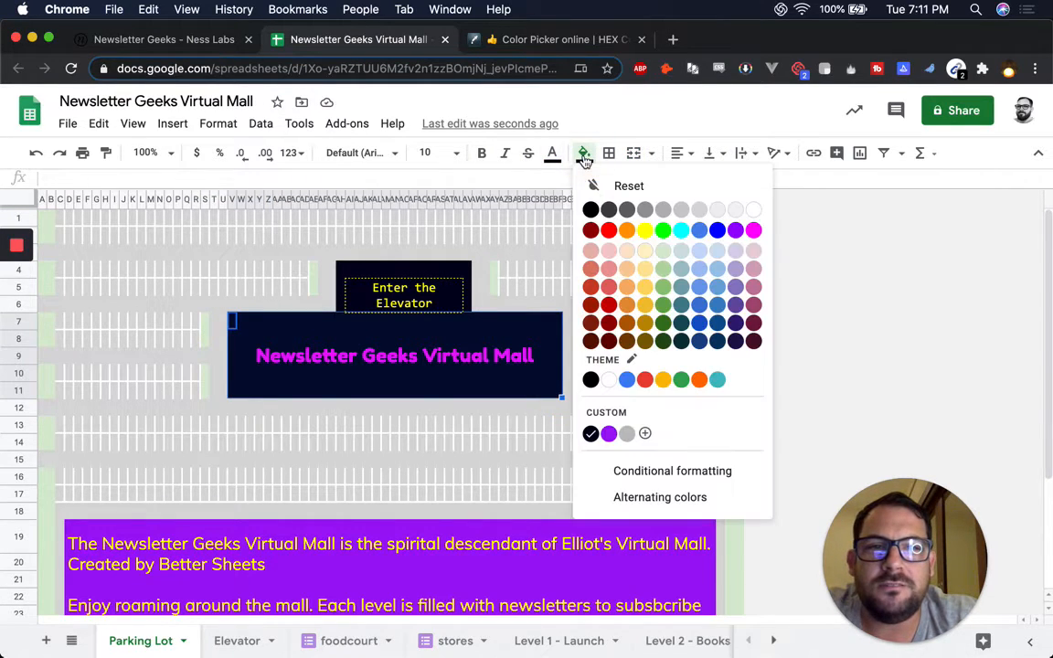
click(621, 423)
double_click(541, 271)
text(fafafa)
click(590, 500)
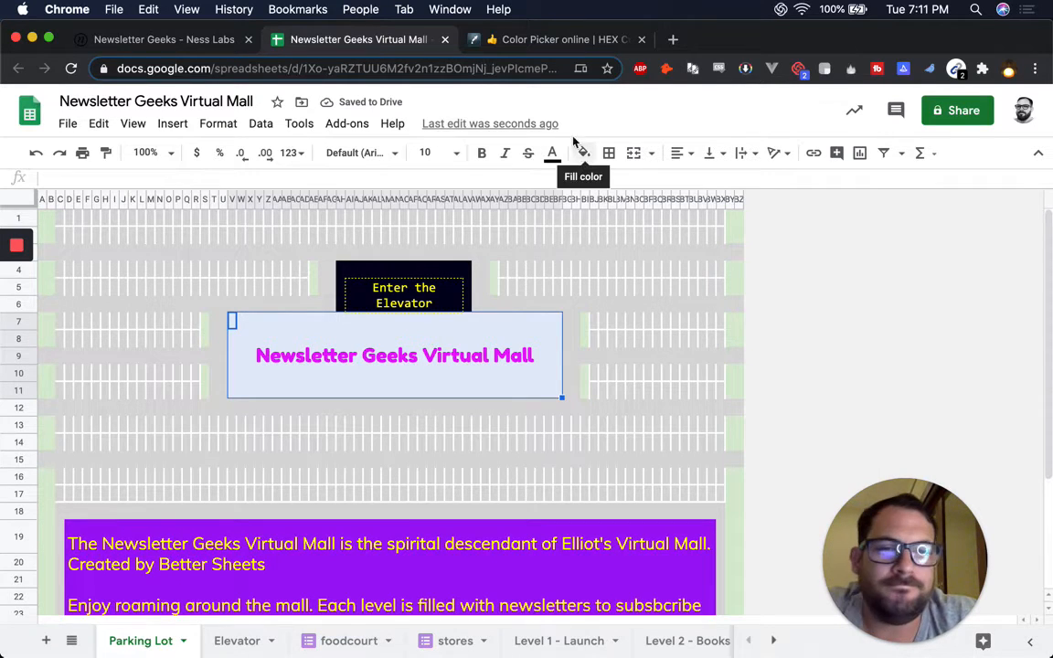
Fill the elevator block above the main building with the same custom color #fafafa.
click(357, 285)
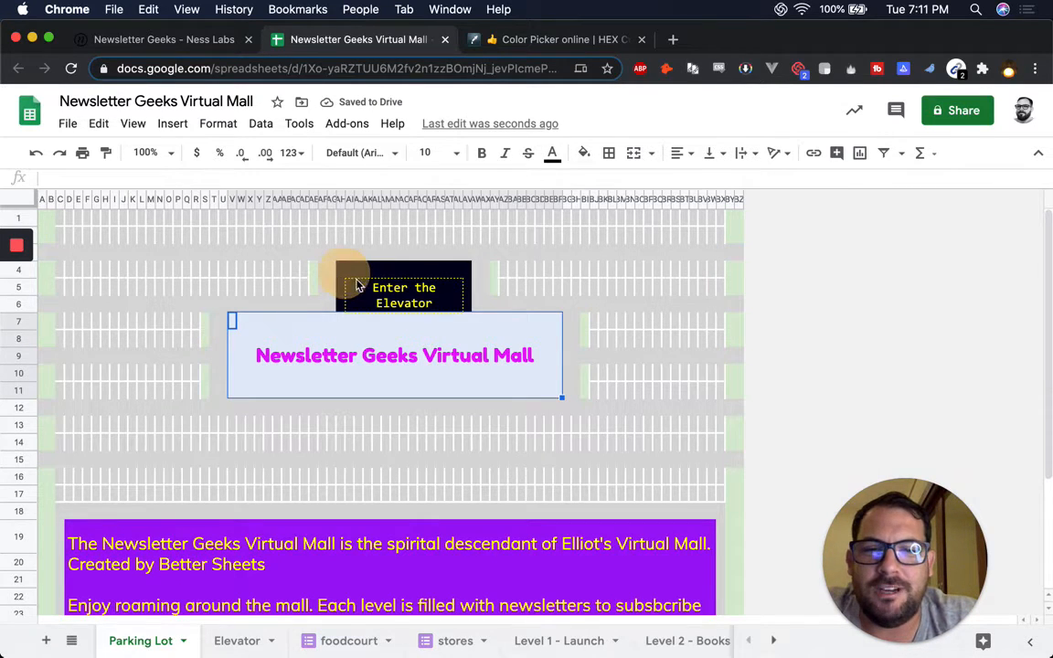
click(471, 313)
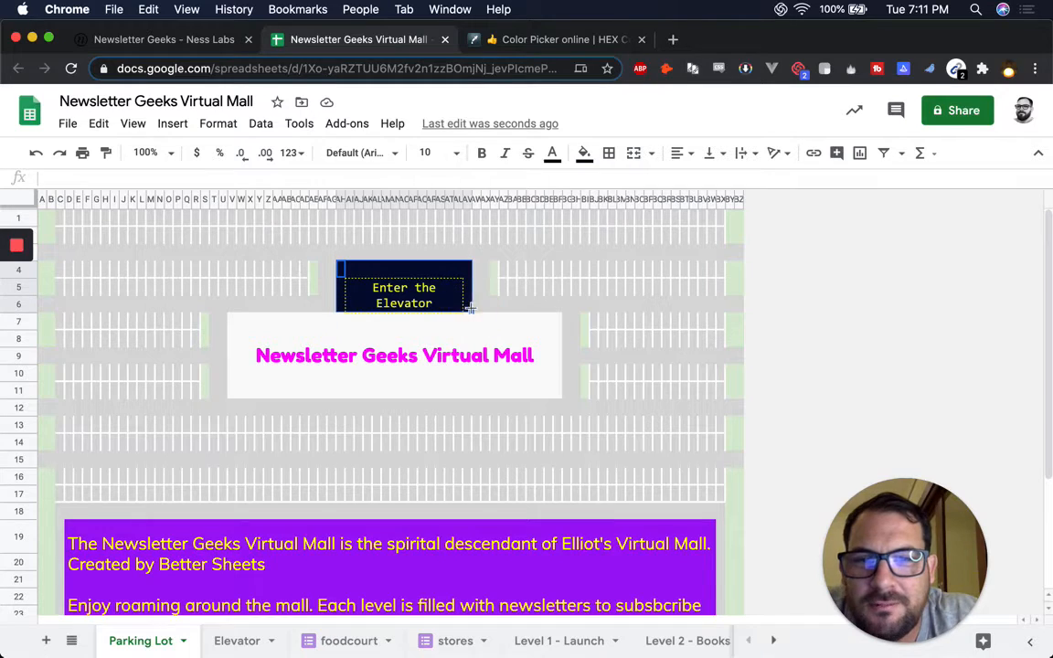
click(587, 153)
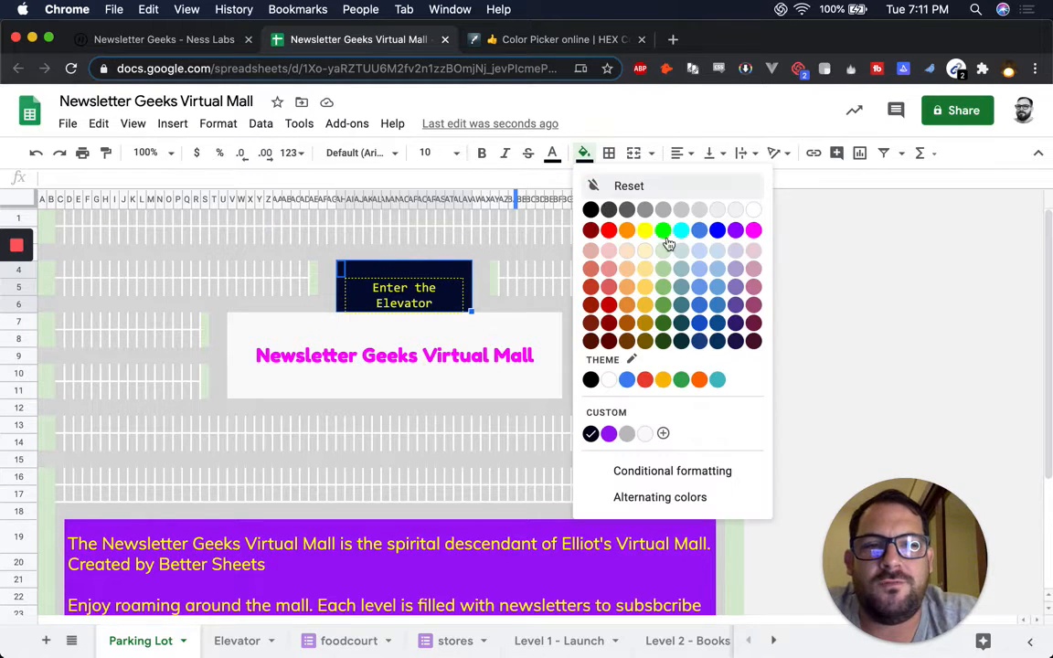
click(645, 433)
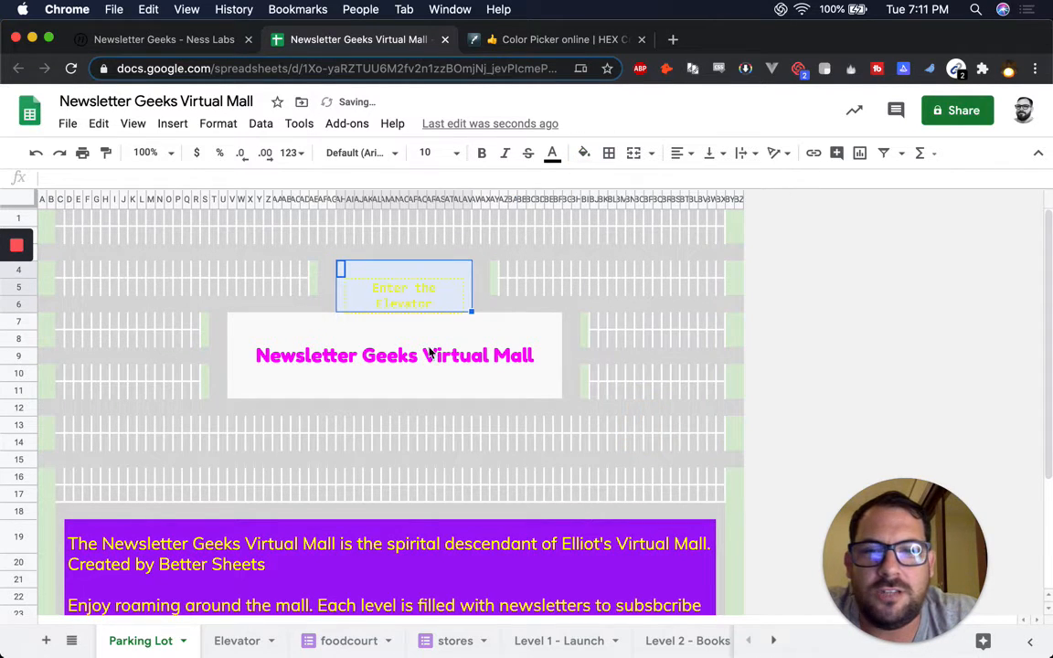
Set the "Enter the Elevator" text to black and give its cell a black dashed outer border.
click(391, 293)
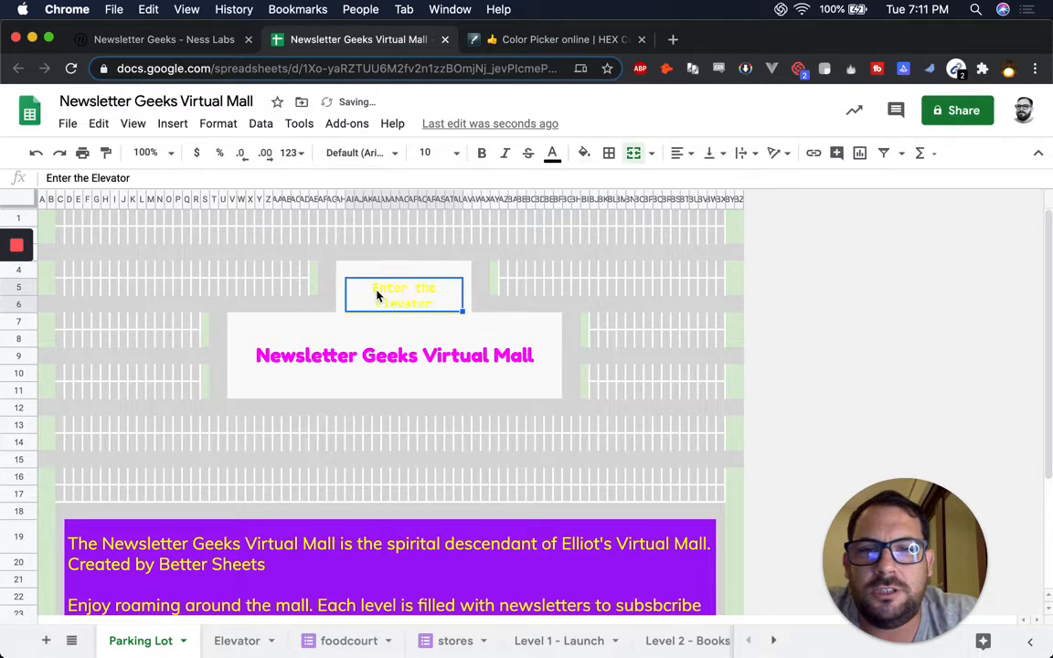
click(552, 154)
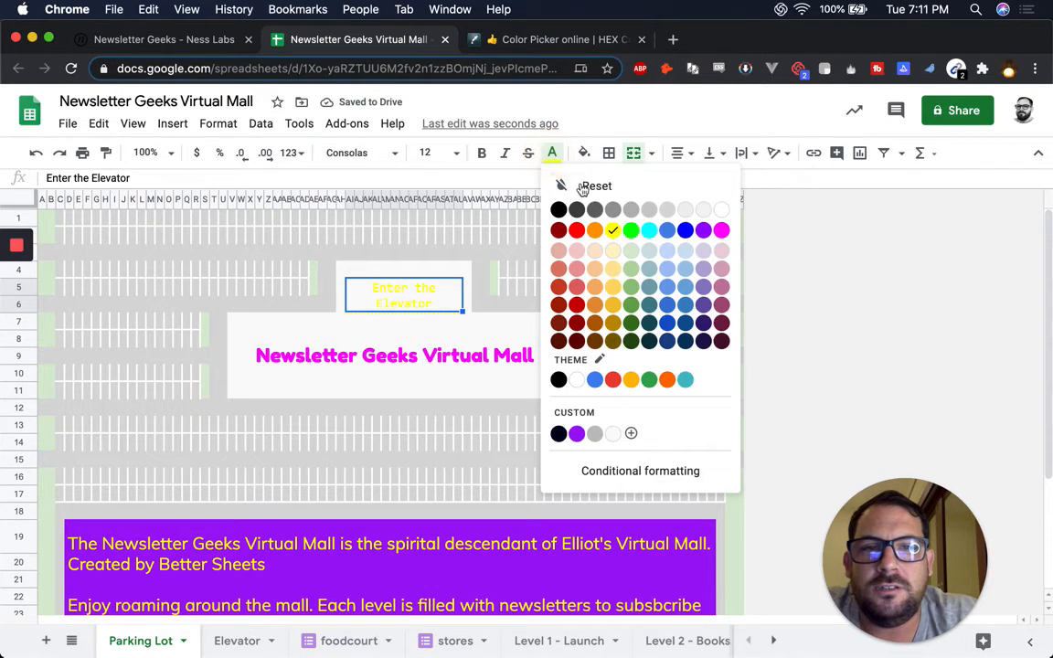
click(558, 210)
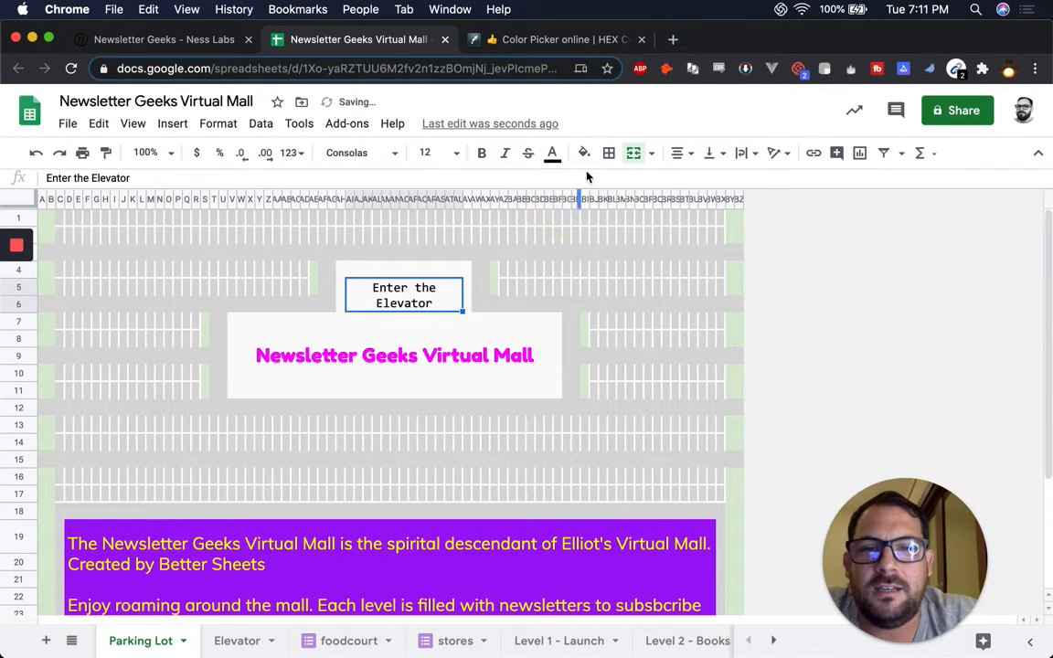
click(609, 154)
click(732, 211)
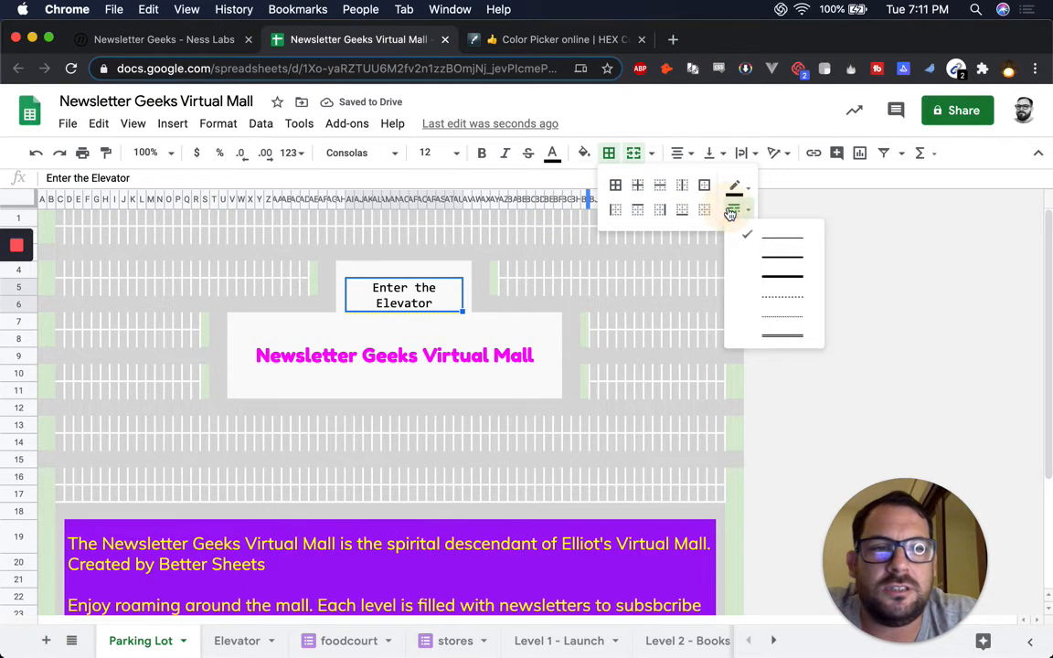
click(783, 297)
click(704, 187)
click(415, 324)
Set the "Newsletter Geeks Virtual Mall" title text to black.
click(512, 354)
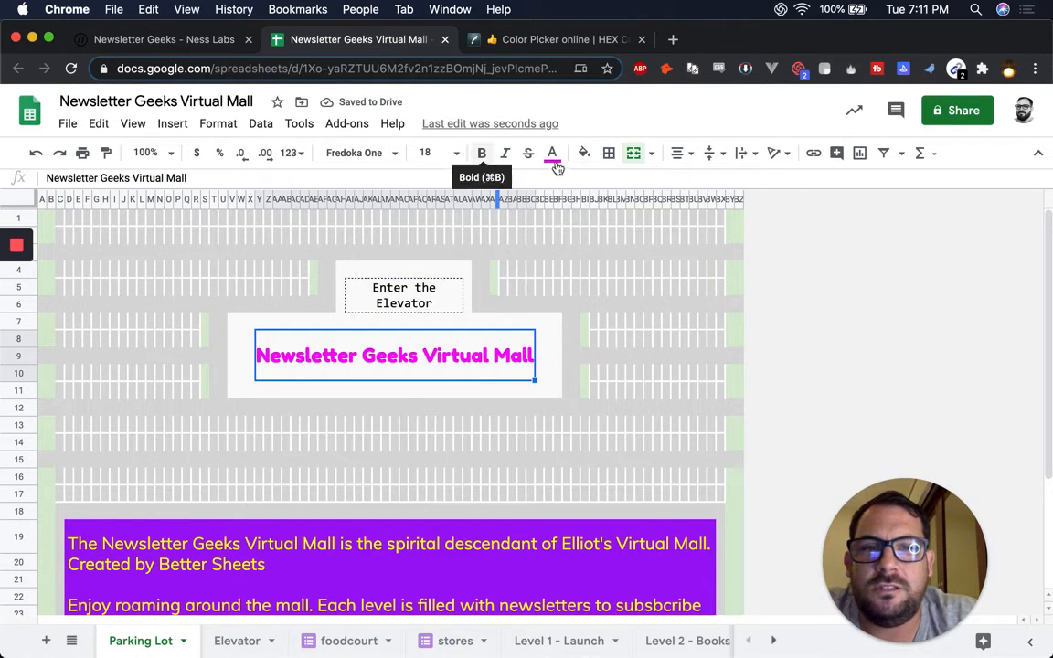
click(553, 156)
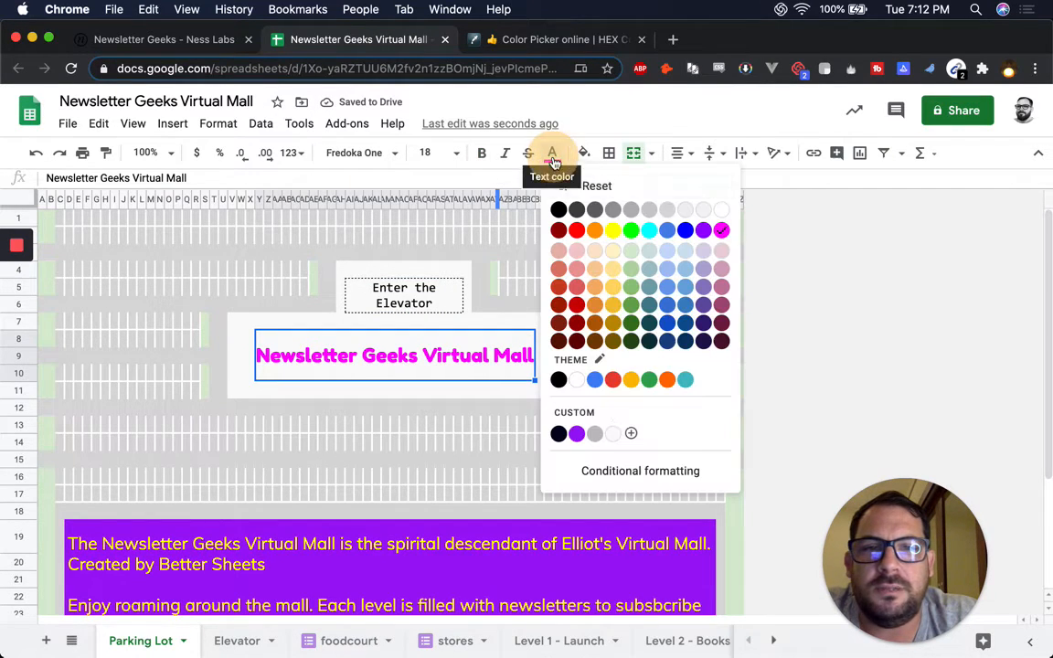
click(558, 380)
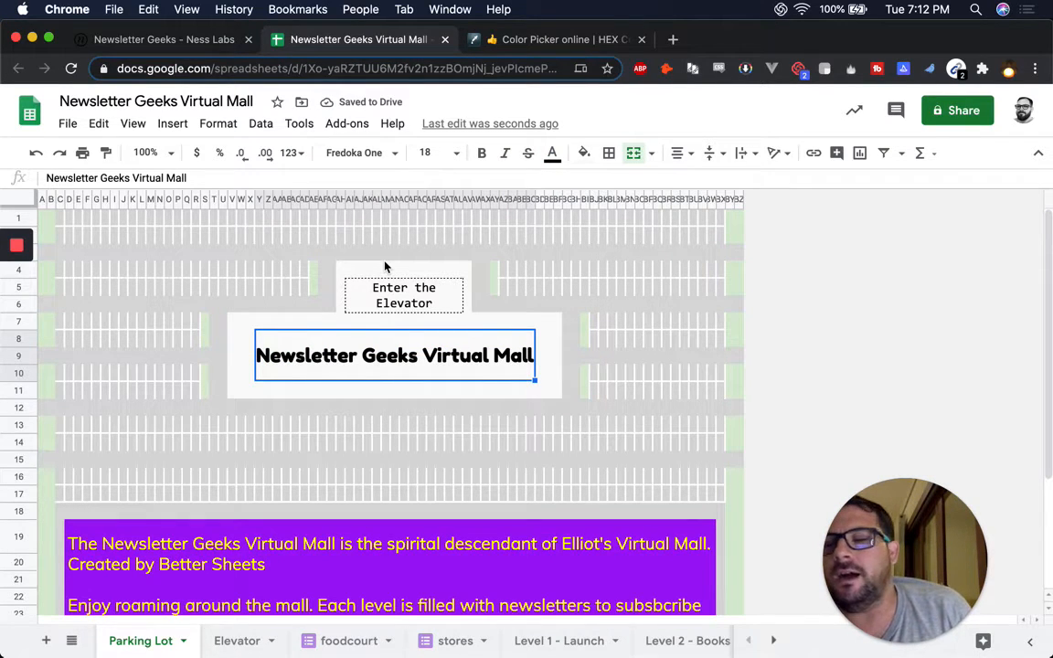
Inspect the "Newsletter Geeks" heading on the Ness Labs page in the browser's developer tools to look up its font.
click(190, 42)
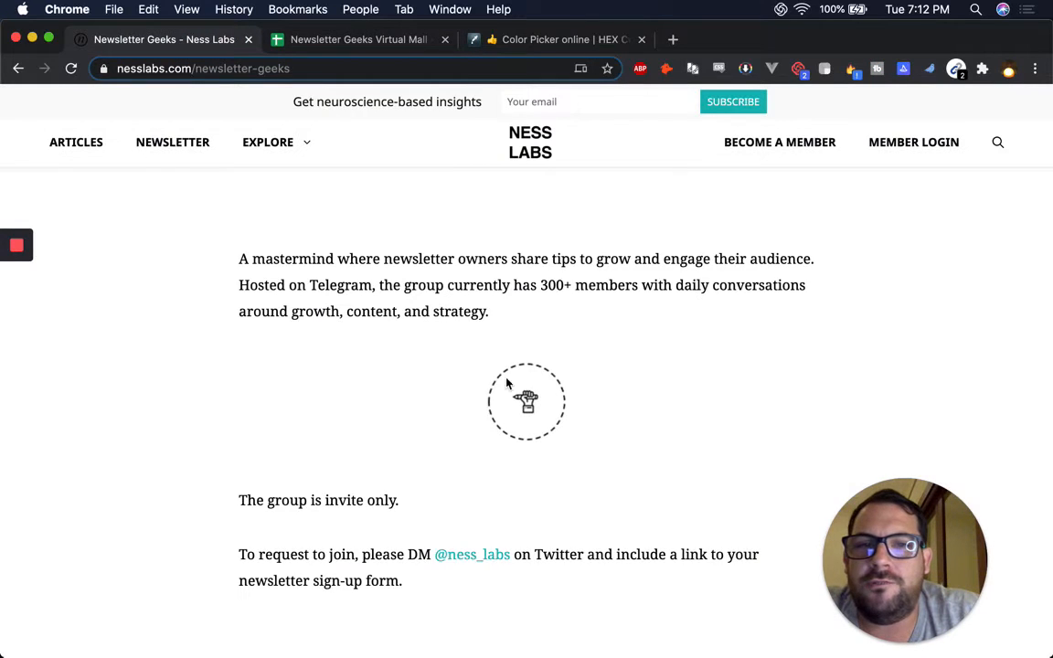
scroll(510, 293, up, 5)
click(401, 379)
drag(401, 379, 662, 389)
right_click(596, 376)
click(606, 493)
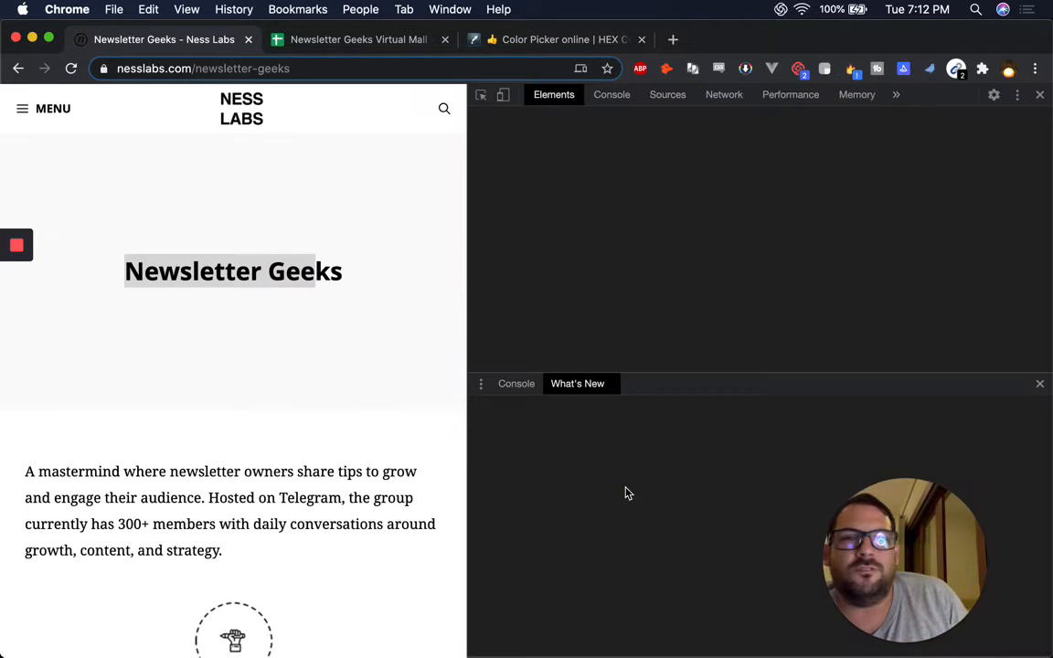
key(super+r)
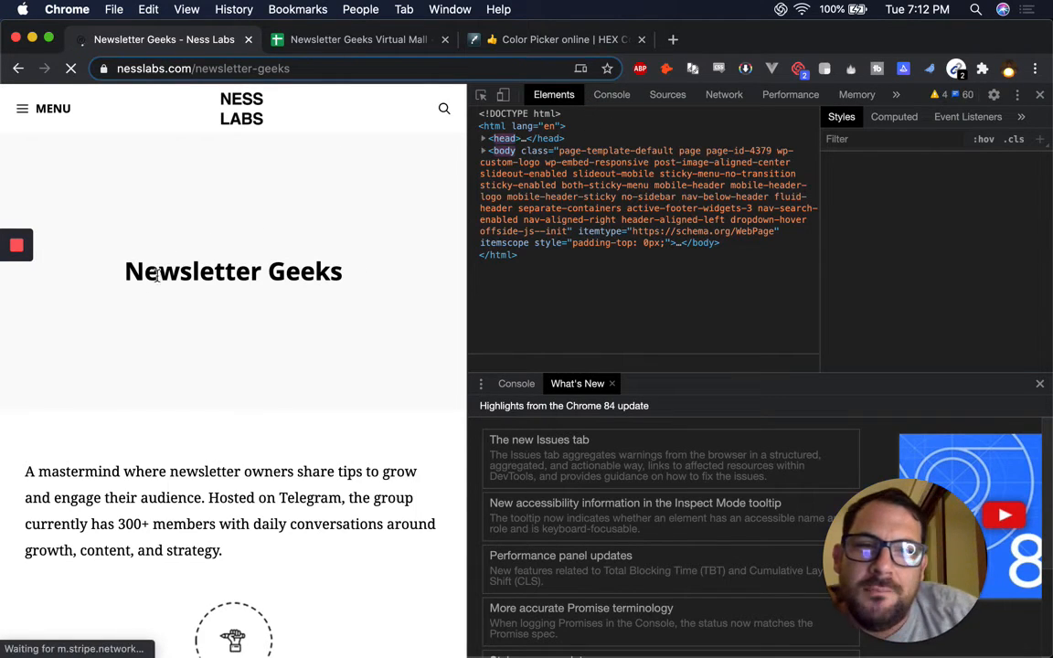
mouse_move(19, 246)
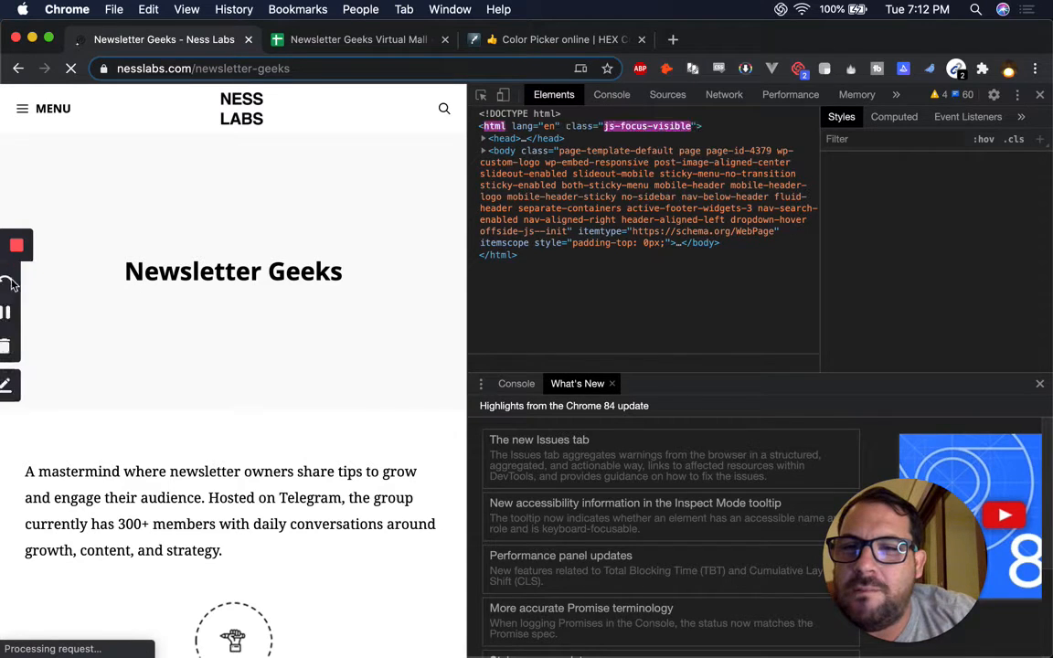
Back in the spreadsheet, try the Black Han Sans font on the mall title.
key(ctrl+Tab)
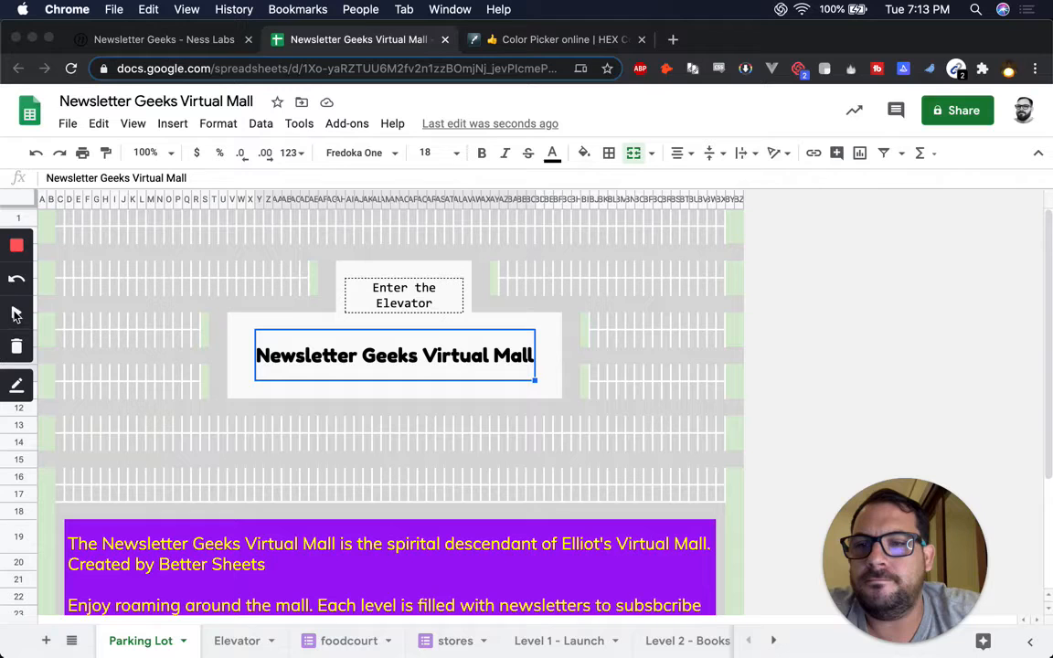
click(375, 153)
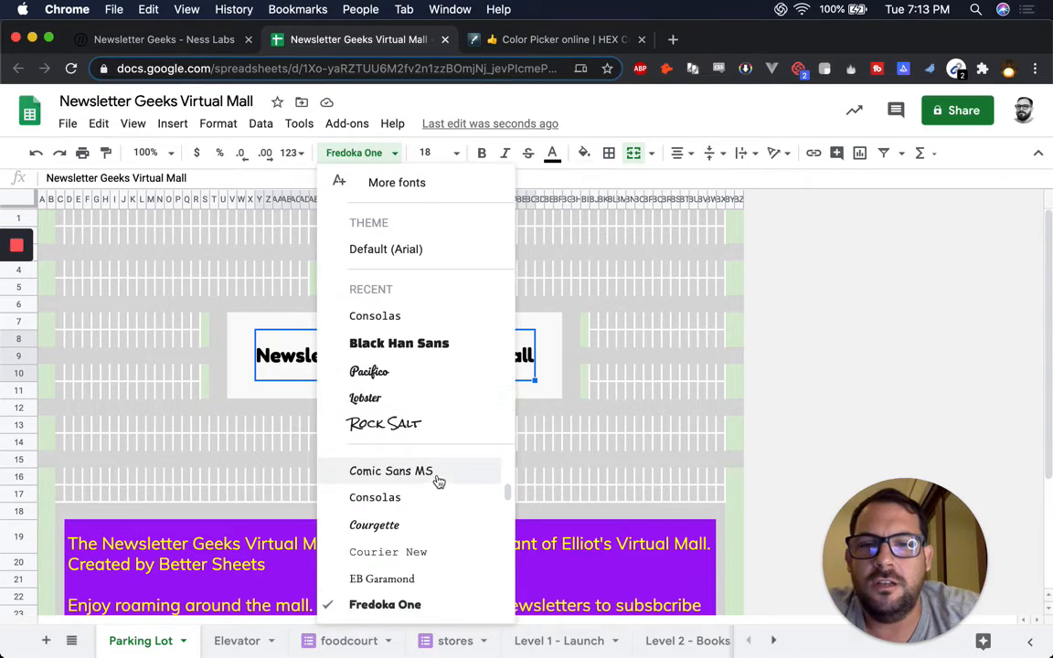
scroll(439, 482, up, 1)
click(426, 353)
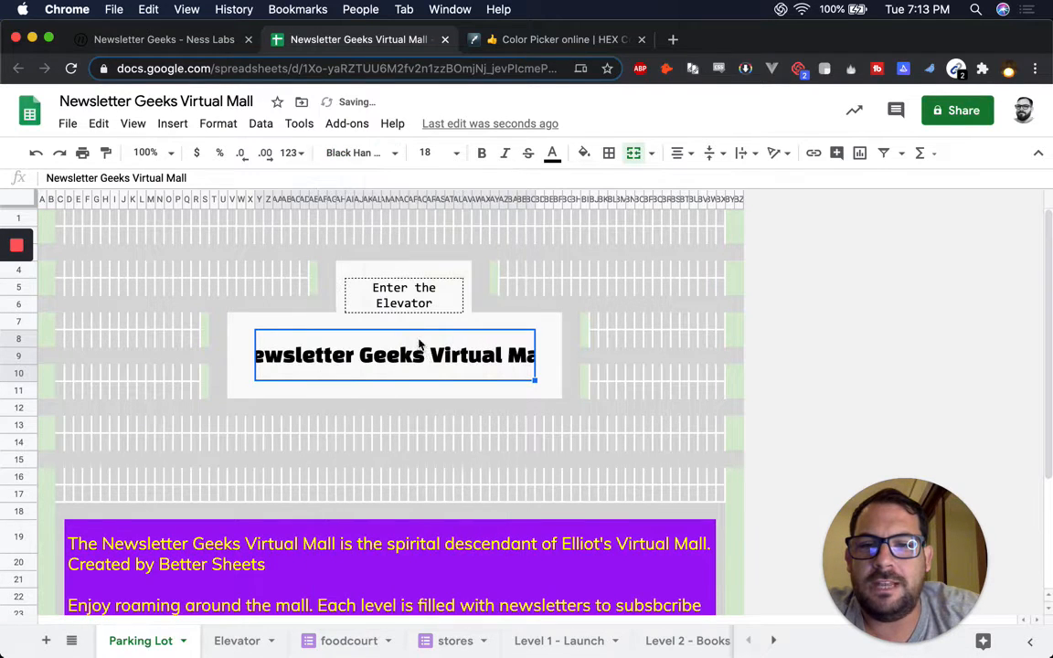
Search the additional fonts for "no" and apply Roboto Mono to the mall title.
click(359, 156)
scroll(430, 555, down, 5)
scroll(433, 555, down, 8)
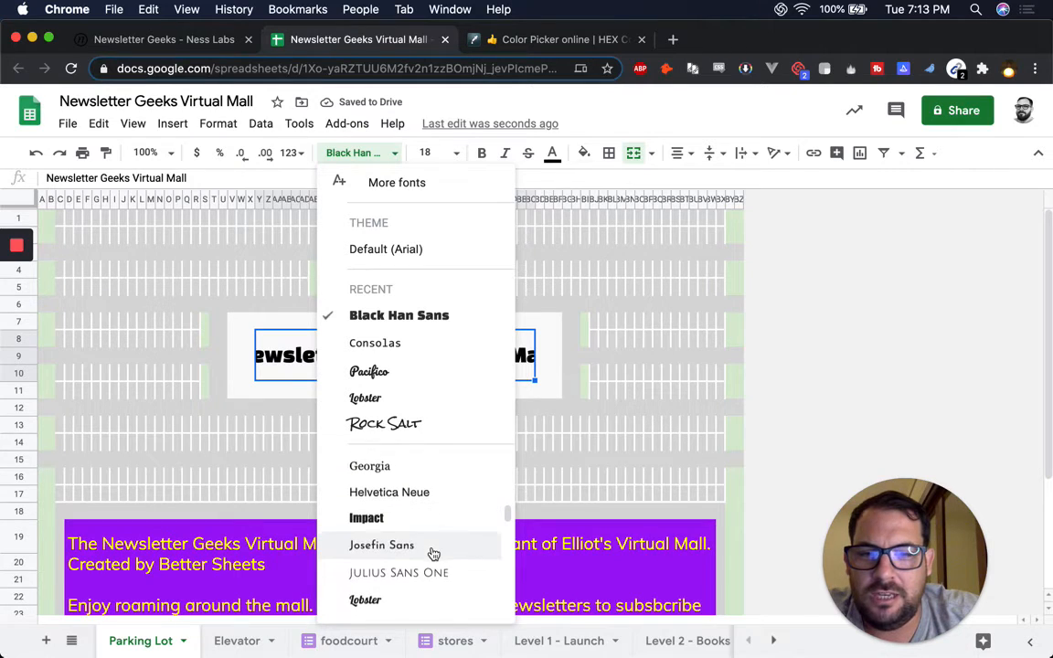
scroll(433, 555, down, 2)
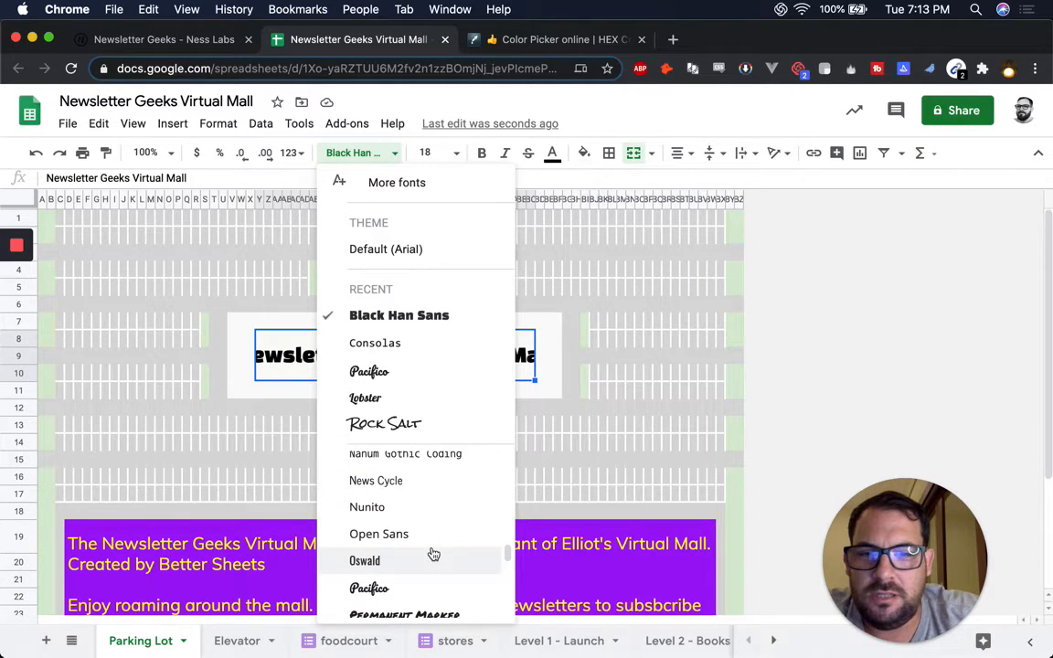
scroll(431, 555, up, 15)
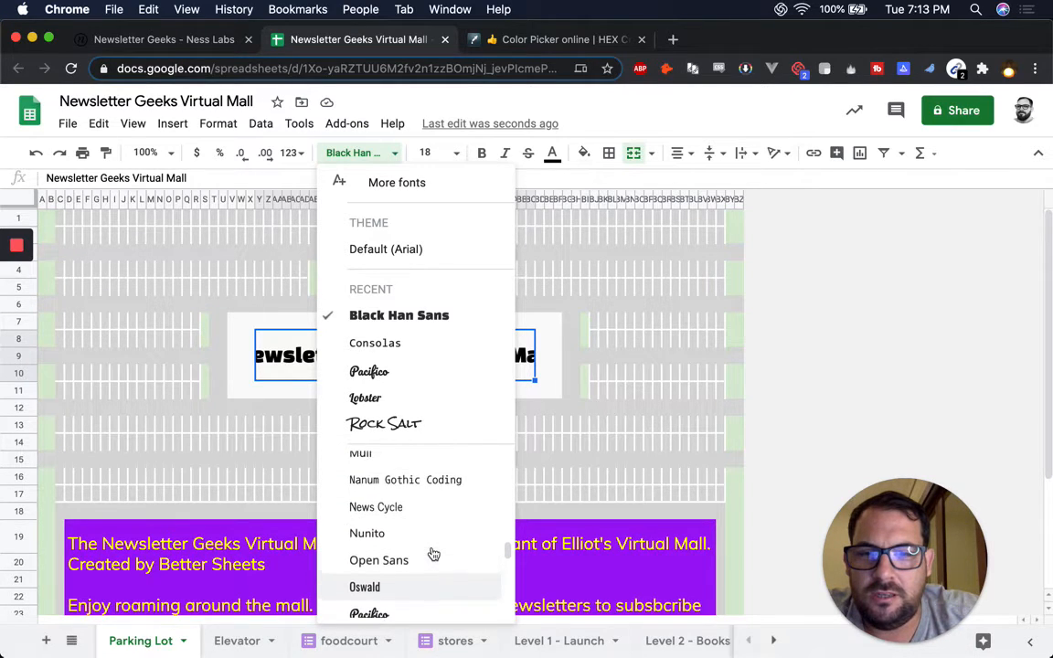
click(411, 192)
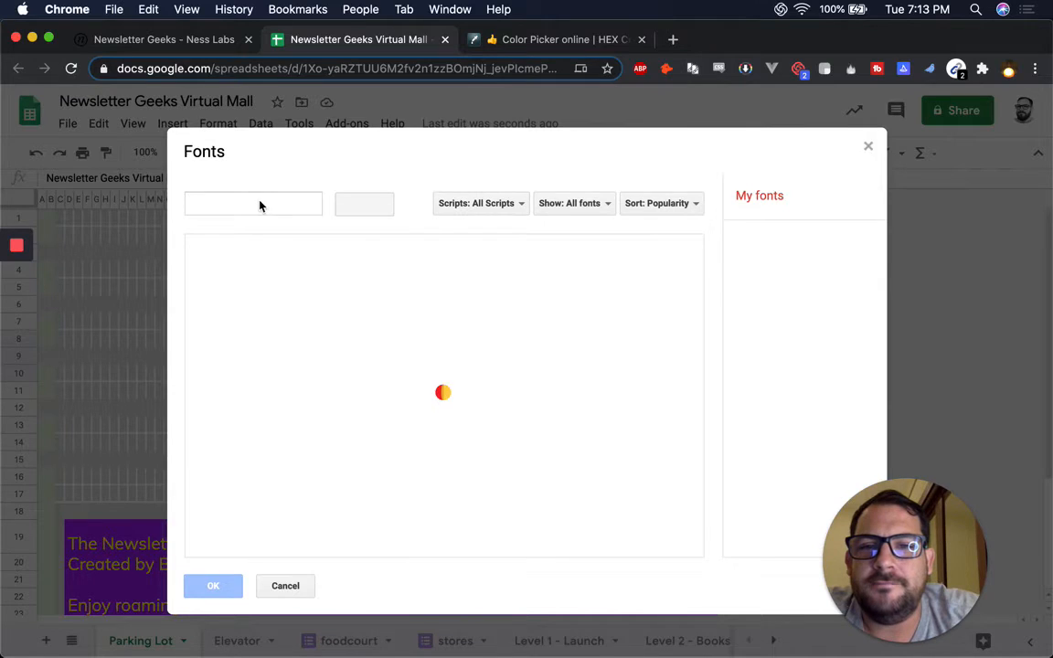
click(258, 202)
text(no)
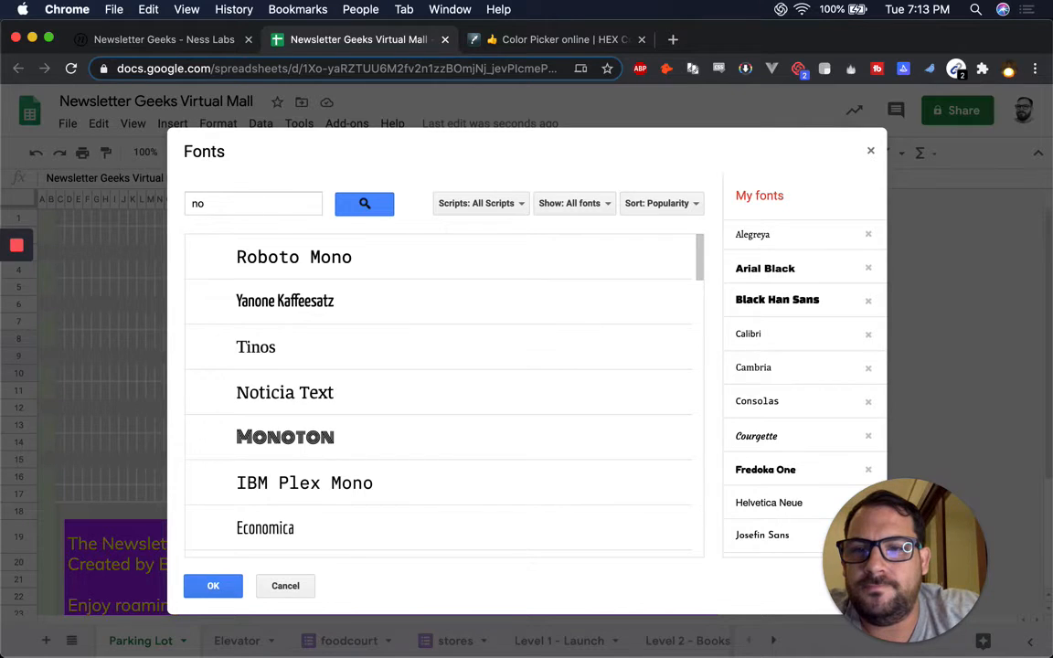
click(252, 204)
text(to)
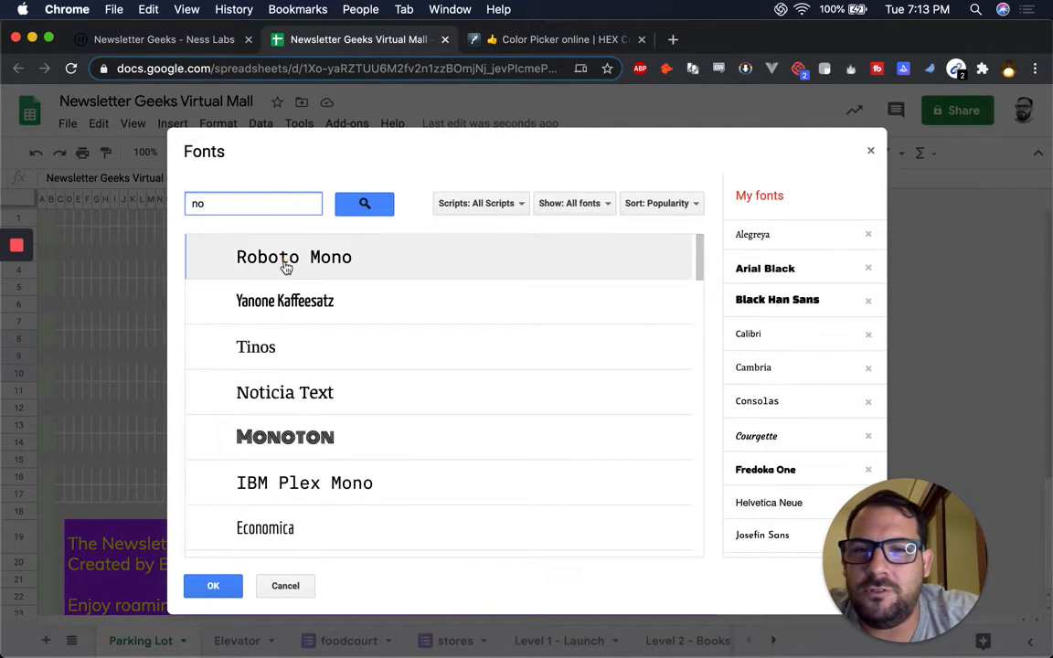
click(287, 264)
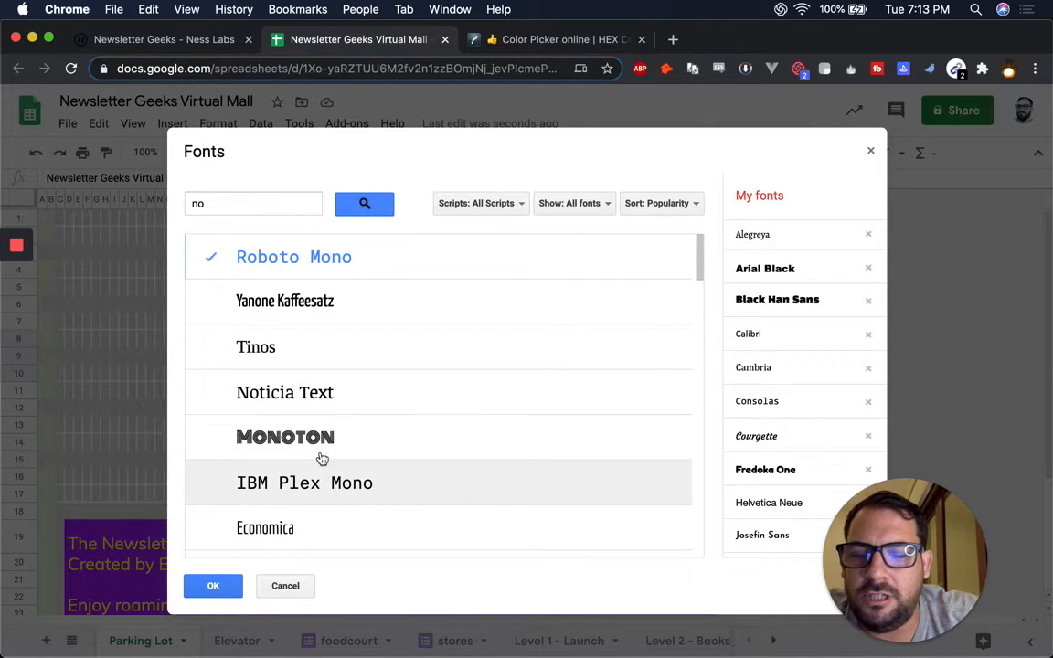
click(218, 590)
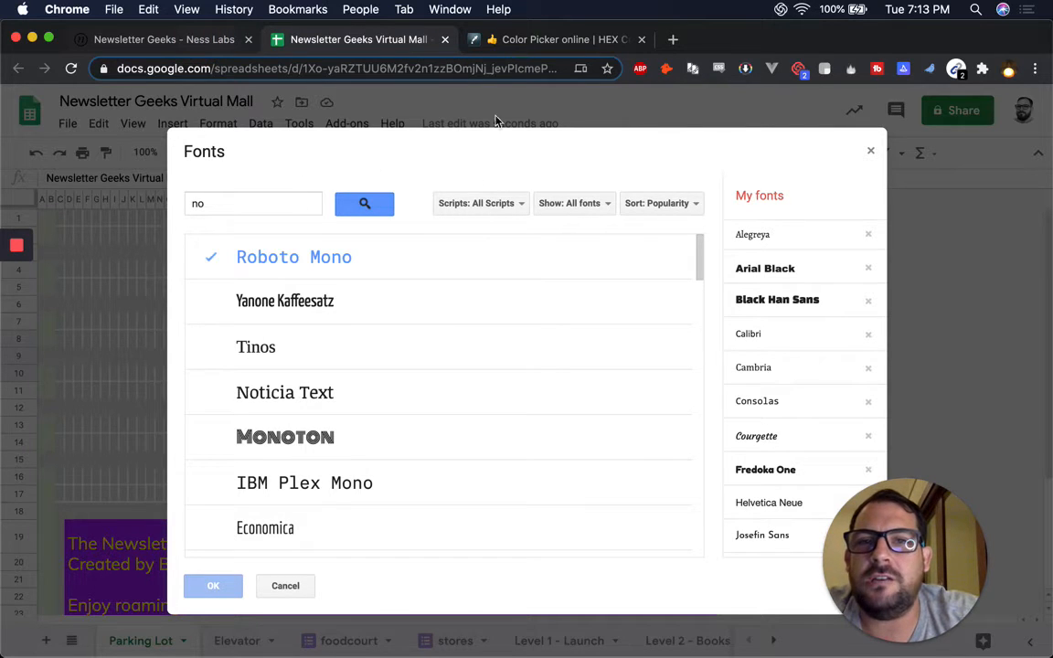
On the Ness Labs page, search the inspected markup for "ness labs" and go through the matches to the header logo image.
key(super+1)
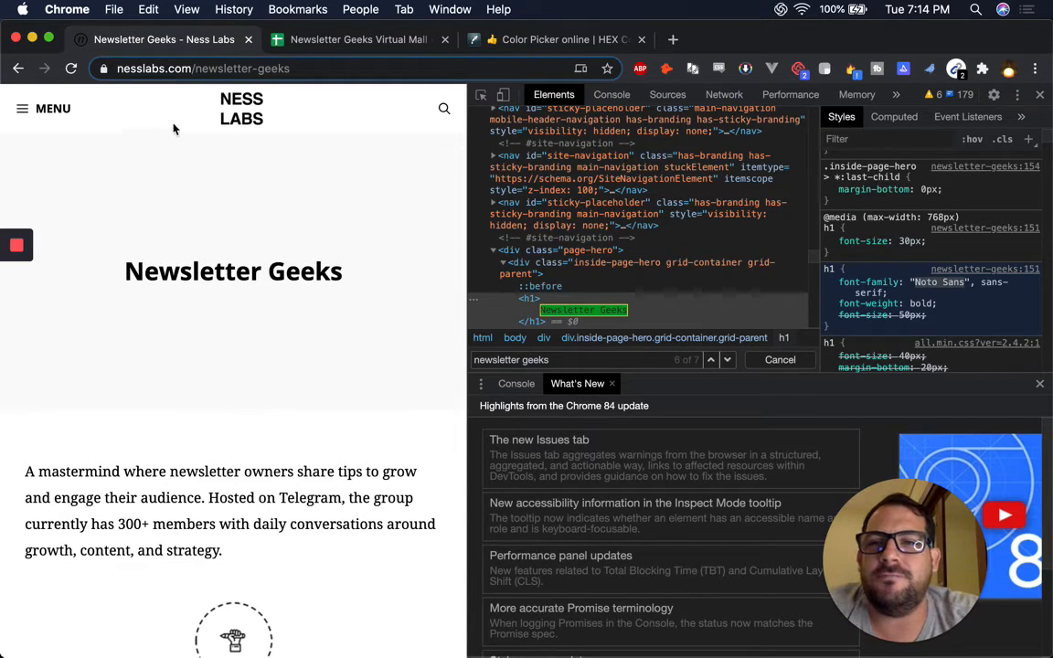
triple_click(498, 360)
text(ness )
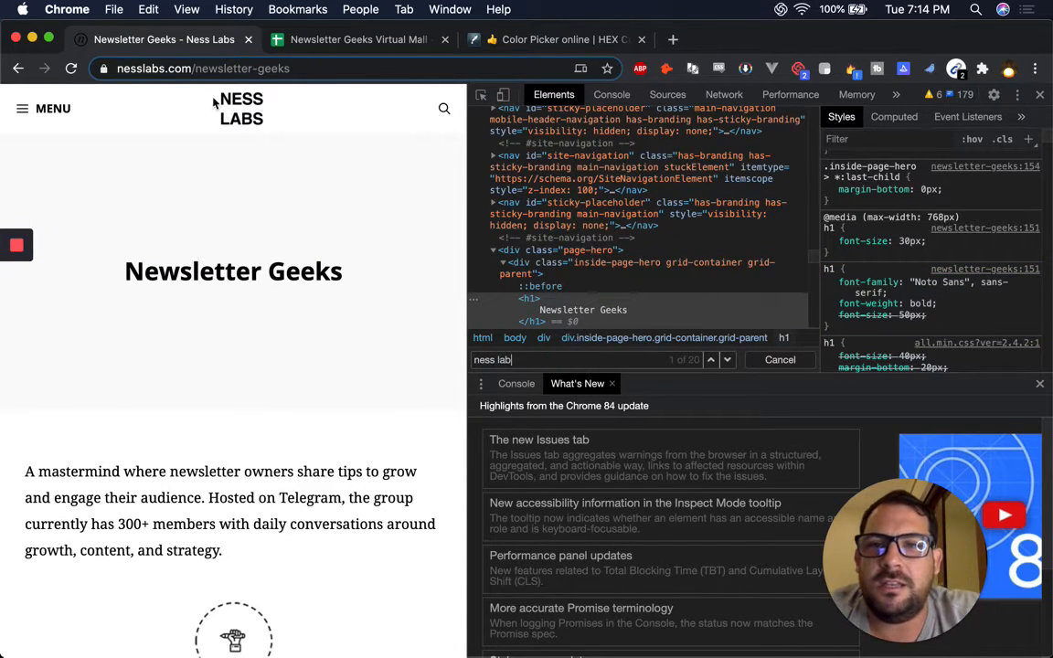
text(lab)
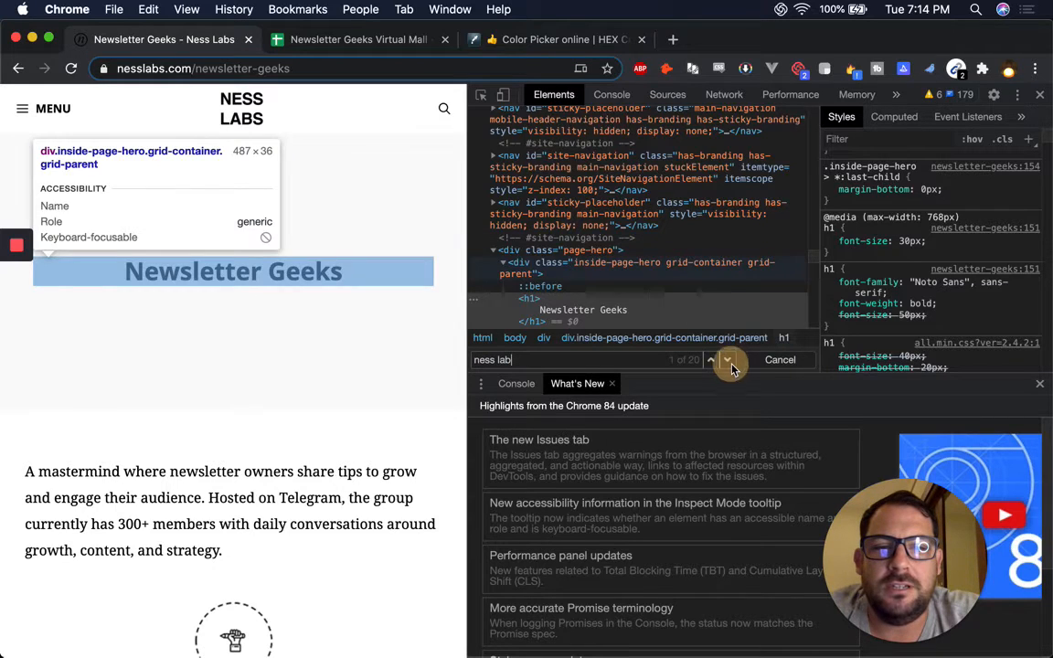
text(s)
click(729, 360)
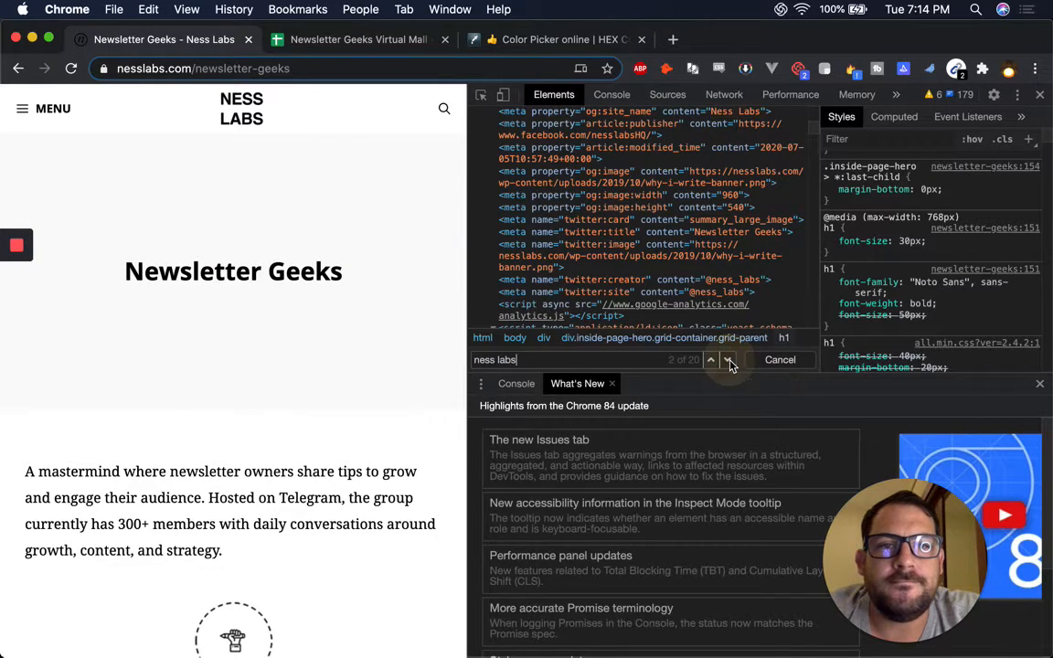
click(728, 360)
click(728, 360)
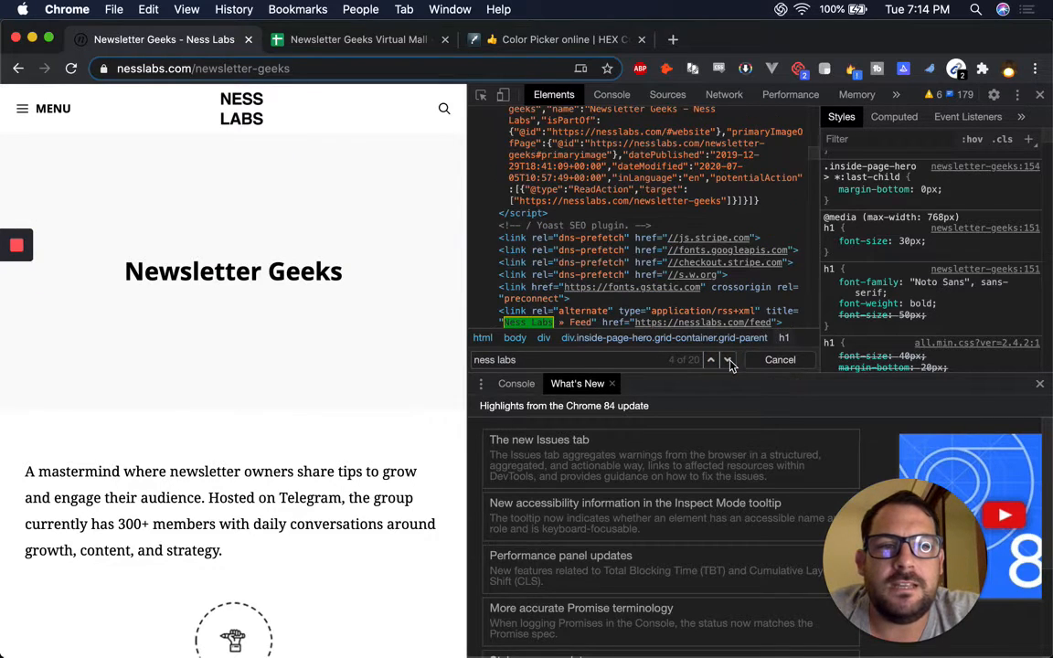
click(574, 310)
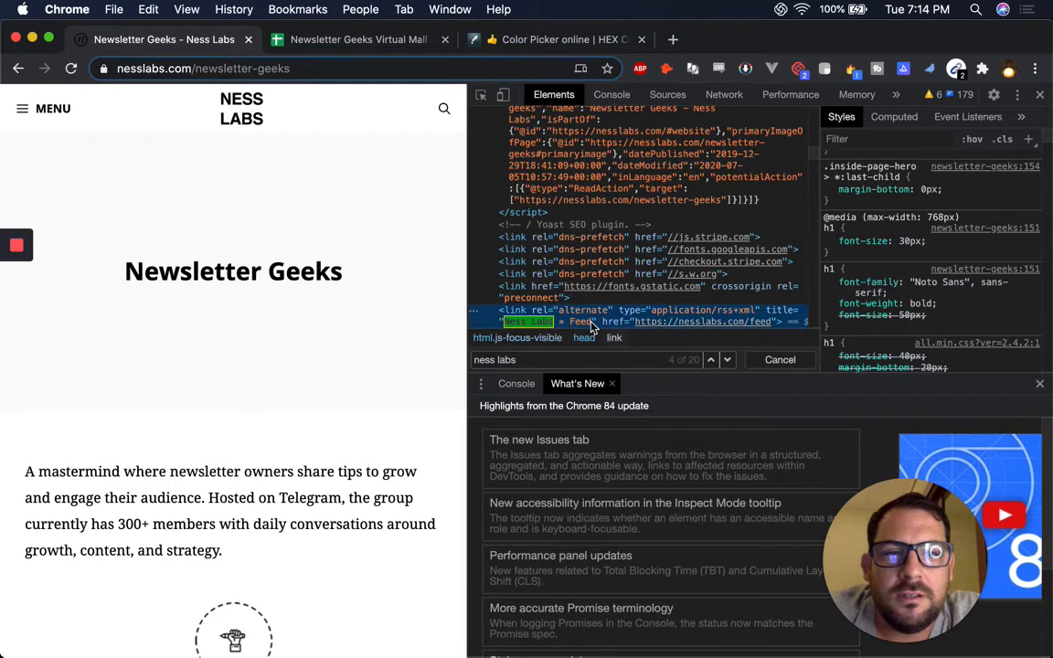
click(728, 362)
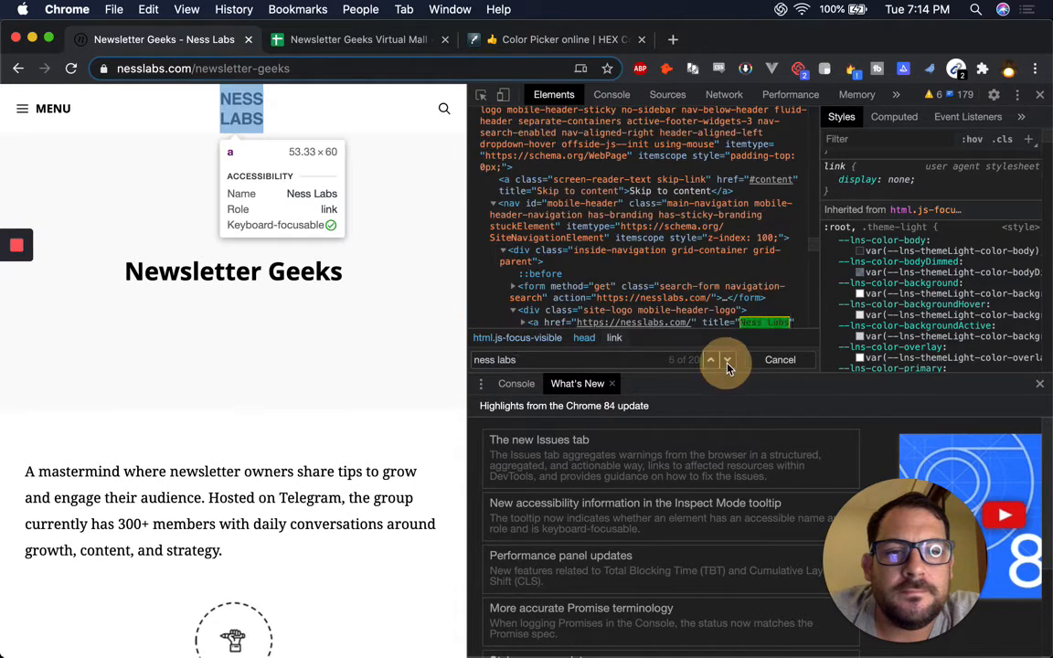
click(728, 361)
click(728, 361)
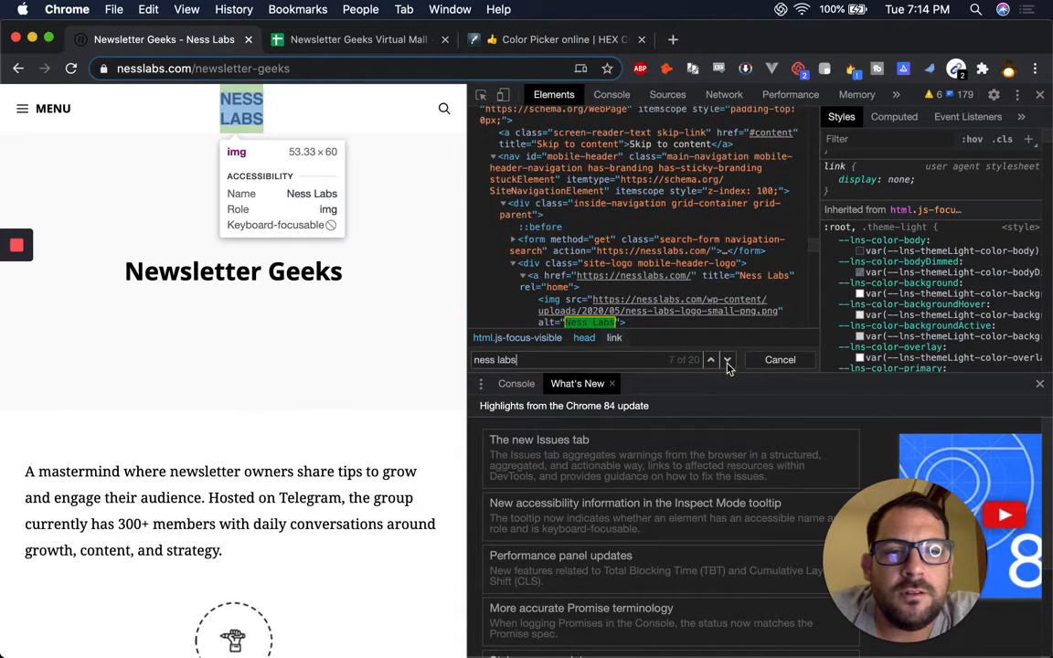
Select the logo's image element and examine its inherited font family, weight and text-transform styles.
click(567, 301)
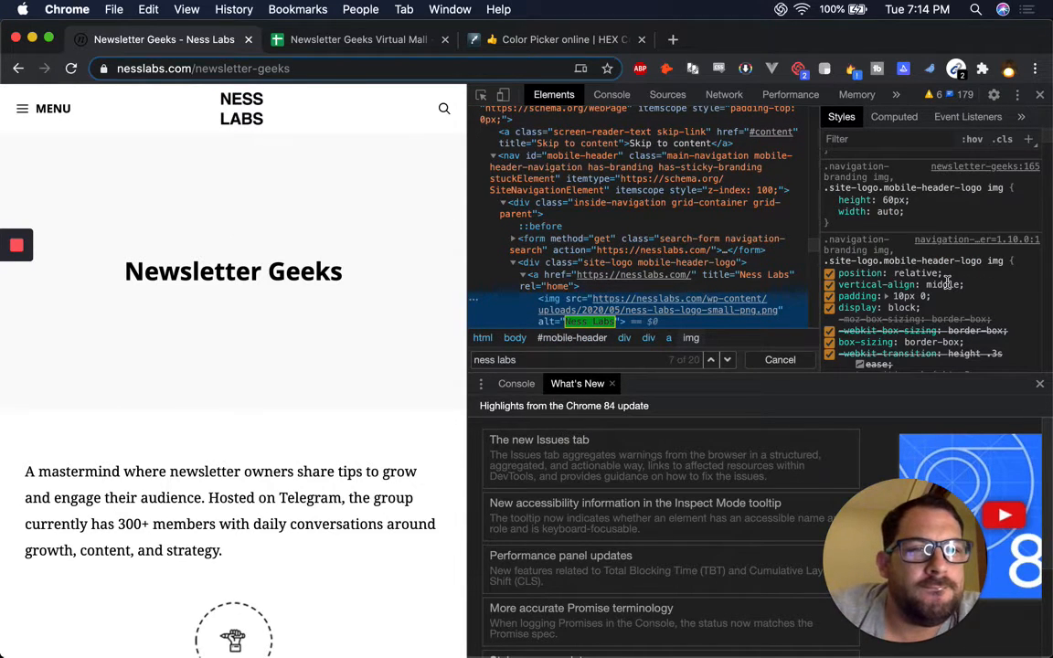
scroll(947, 282, down, 5)
scroll(947, 282, down, 6)
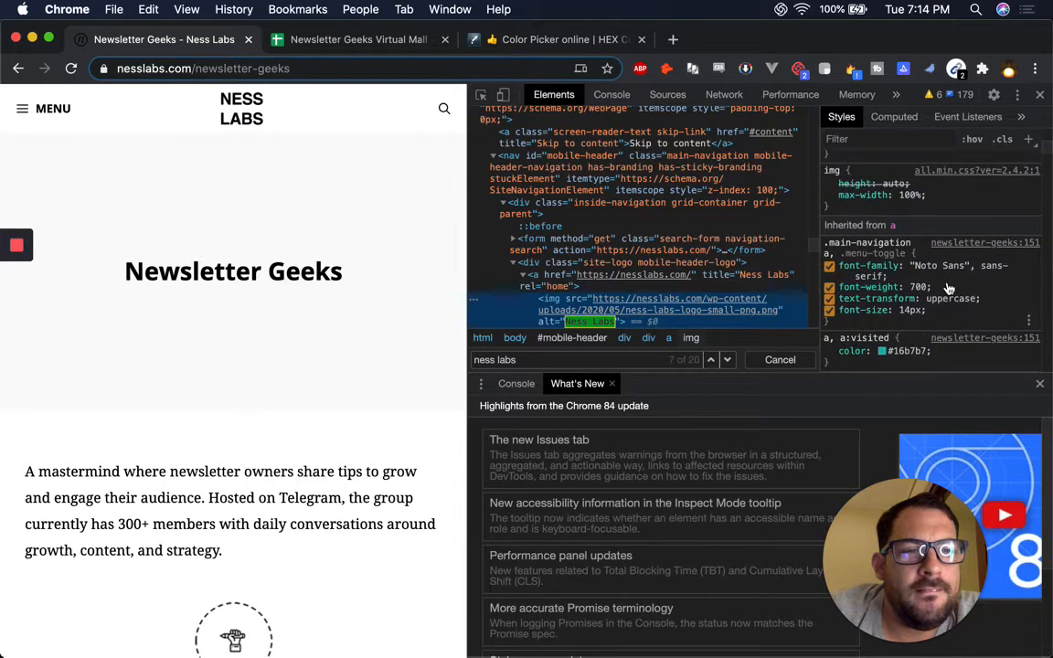
scroll(948, 288, down, 2)
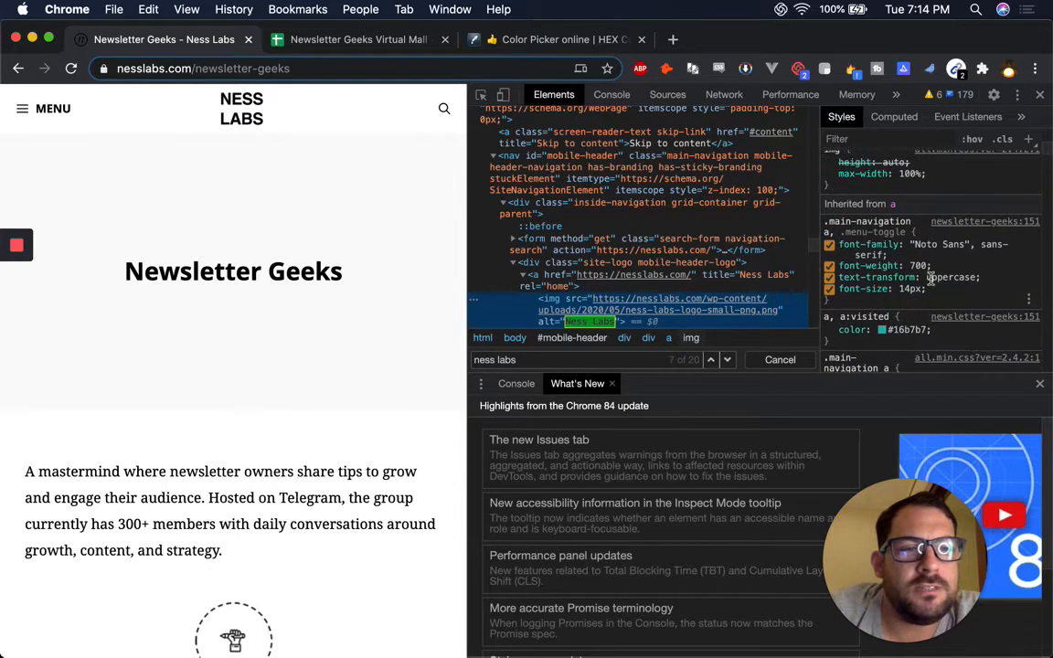
In the spreadsheet, replace the mall title's plain text with the formula =upper("Newsletter Geeks Virtual Mall").
click(359, 39)
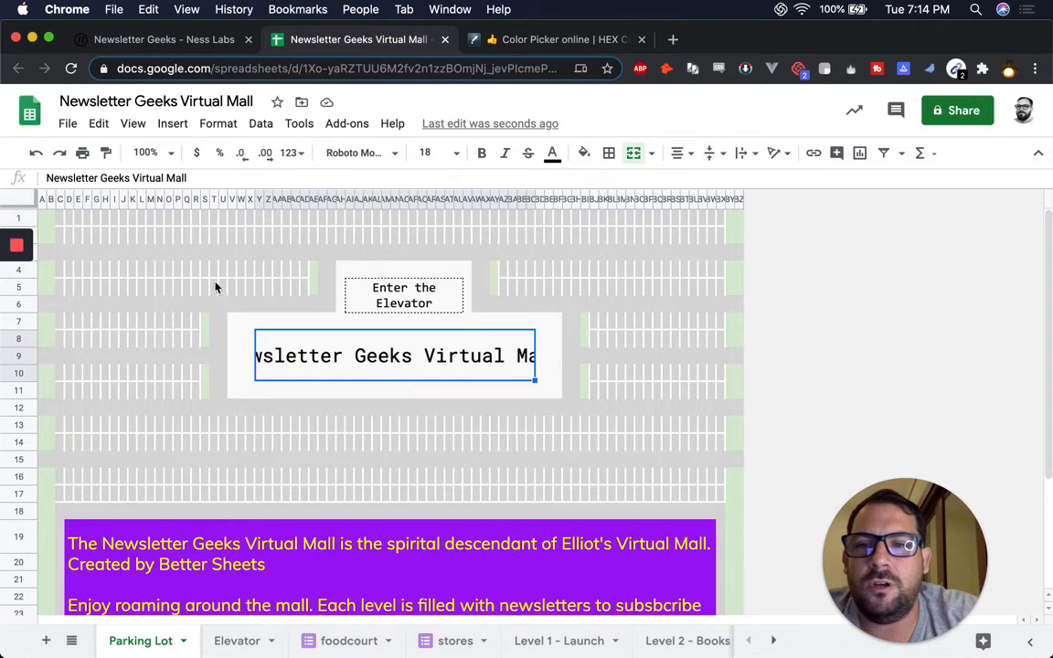
double_click(311, 380)
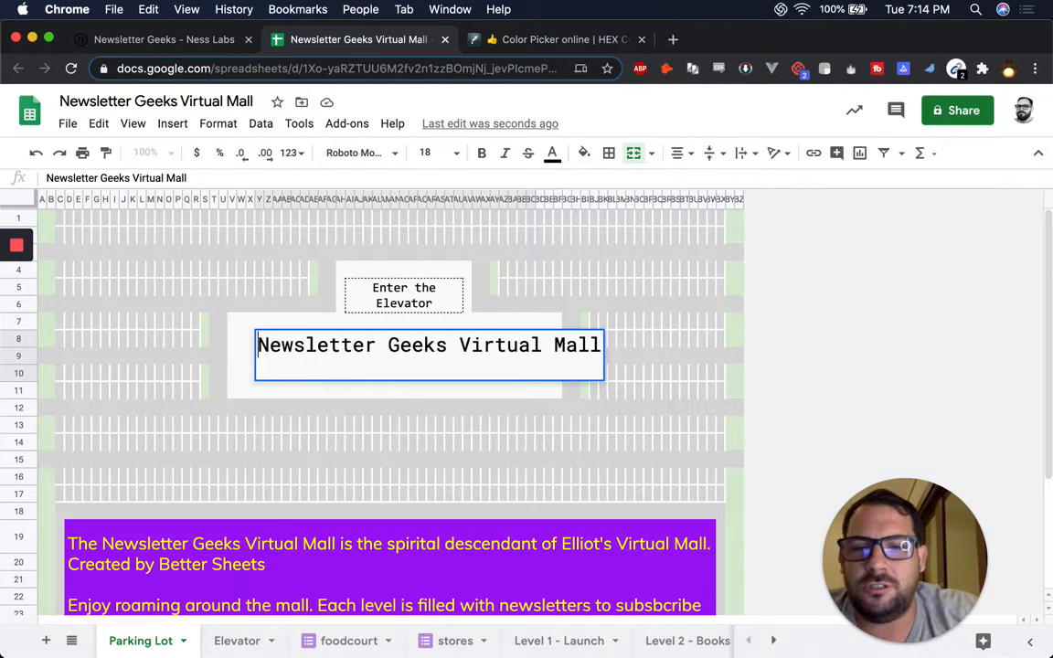
text(=upper()
key(End)
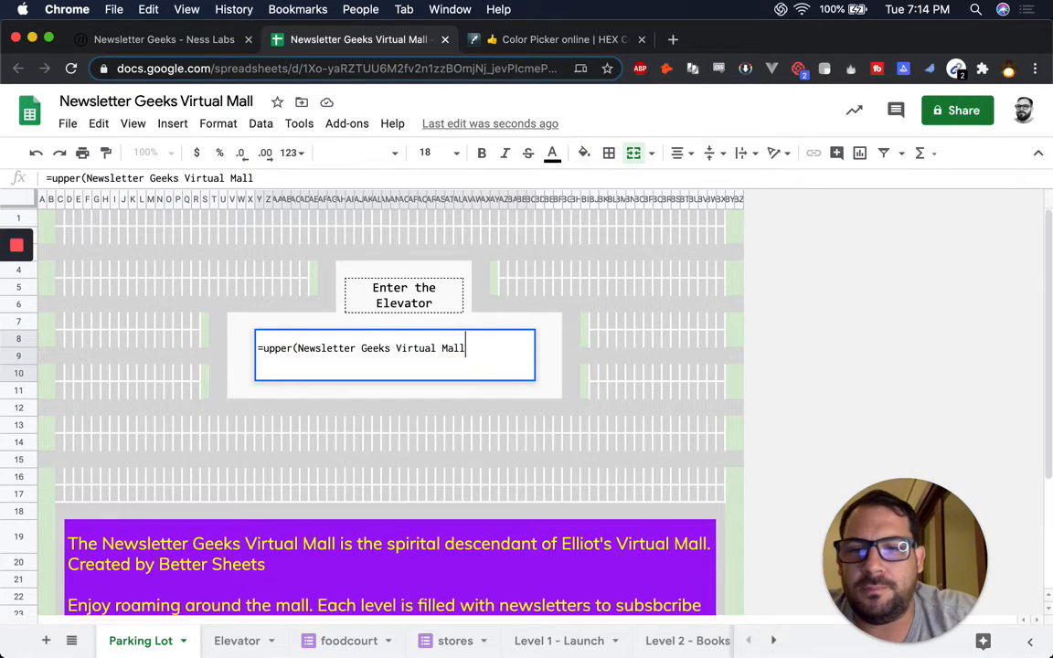
text(")
key(End)
text("0)
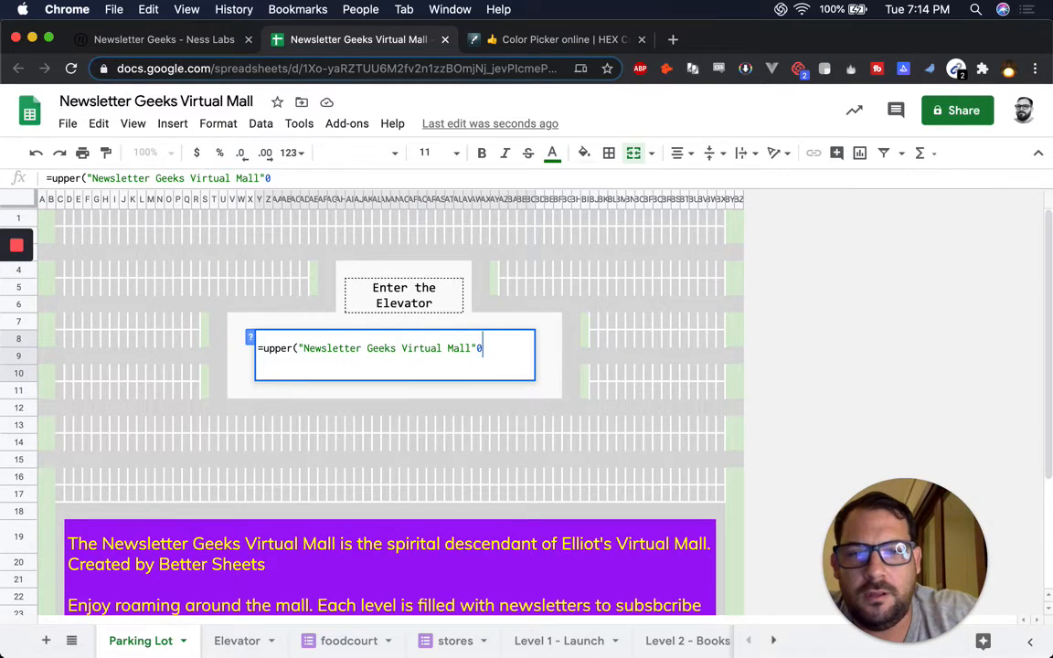
key(BackSpace)
text())
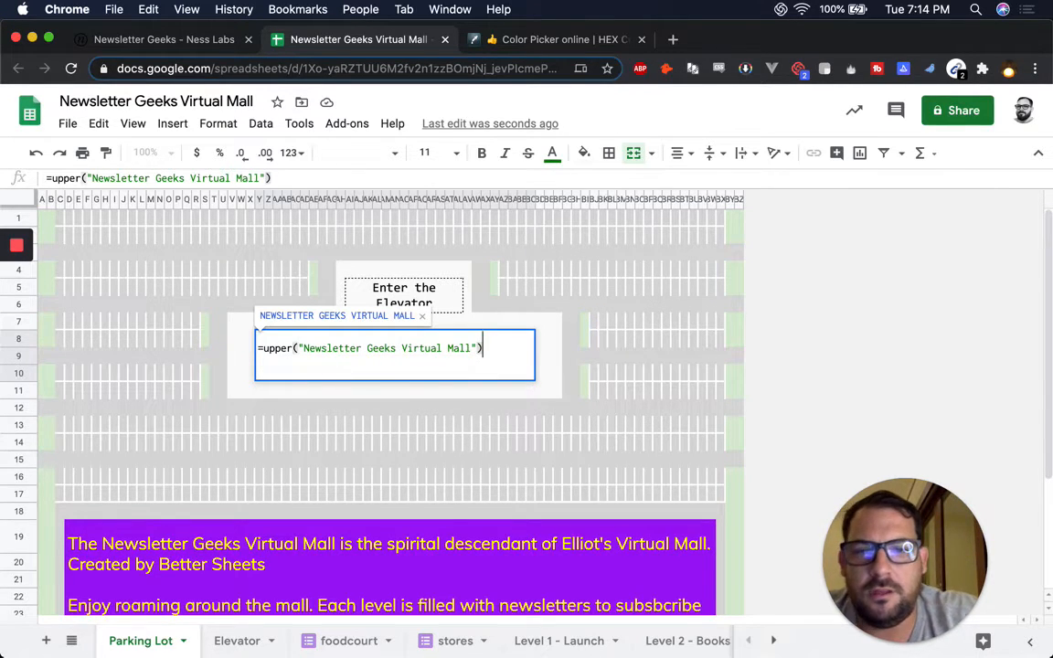
key(Return)
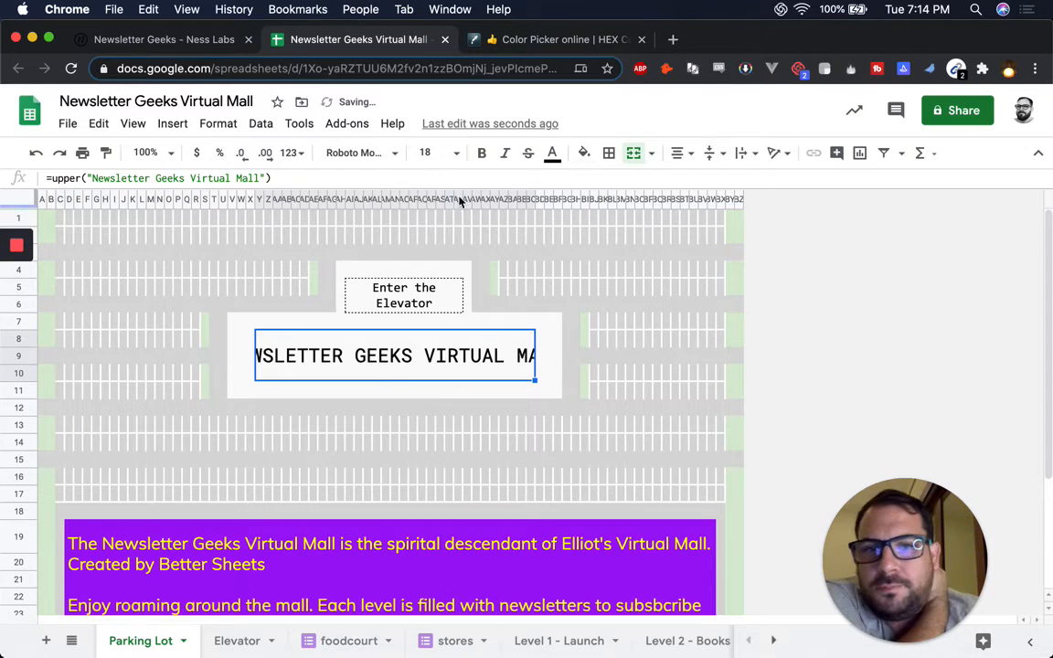
Set the mall title's font size to 15.
click(428, 155)
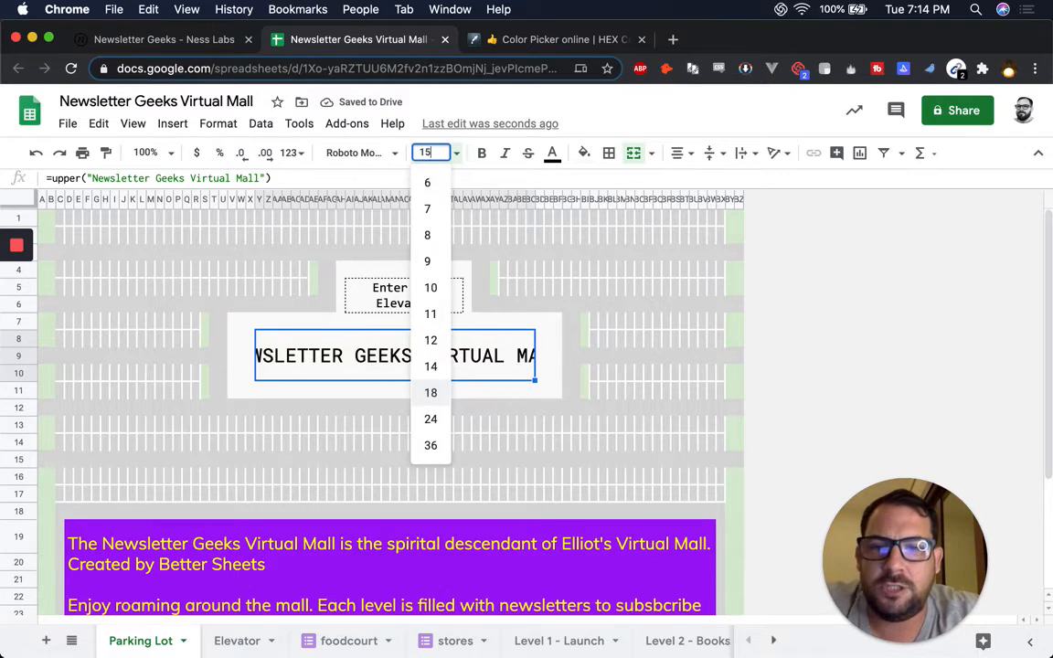
text(15)
key(Return)
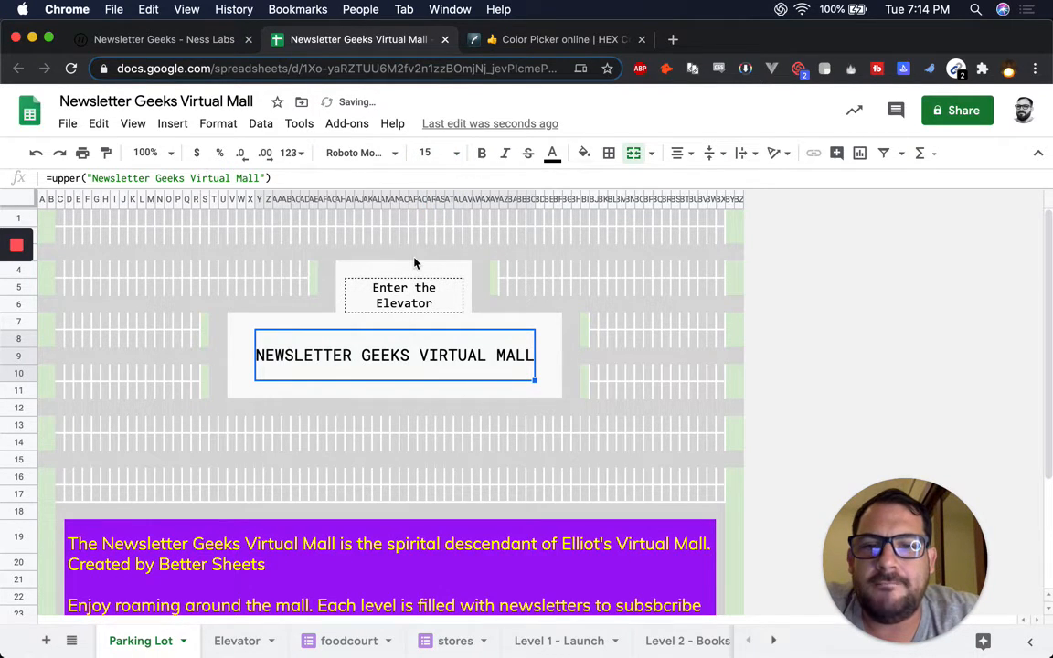
Keep the mall title in Roboto Mono and make it bold.
click(355, 154)
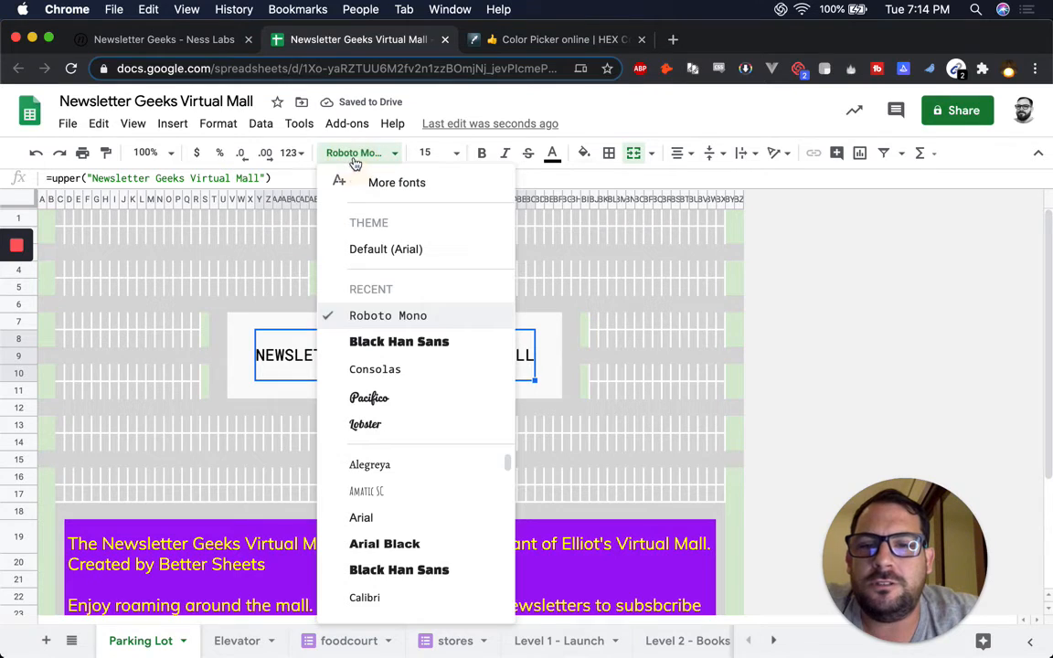
click(407, 316)
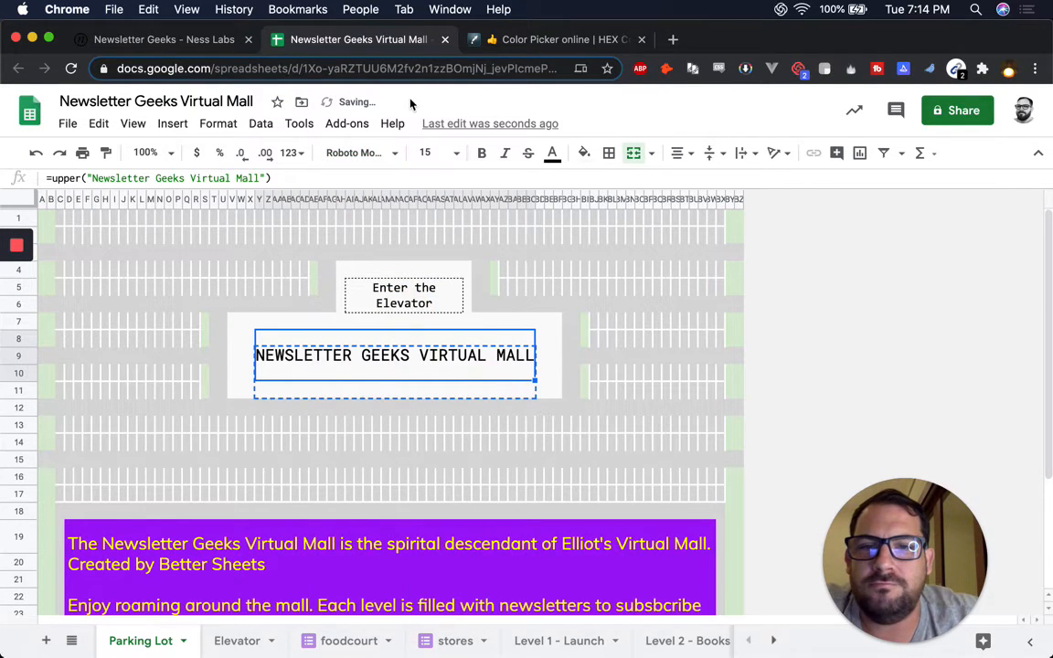
key(shift+Down)
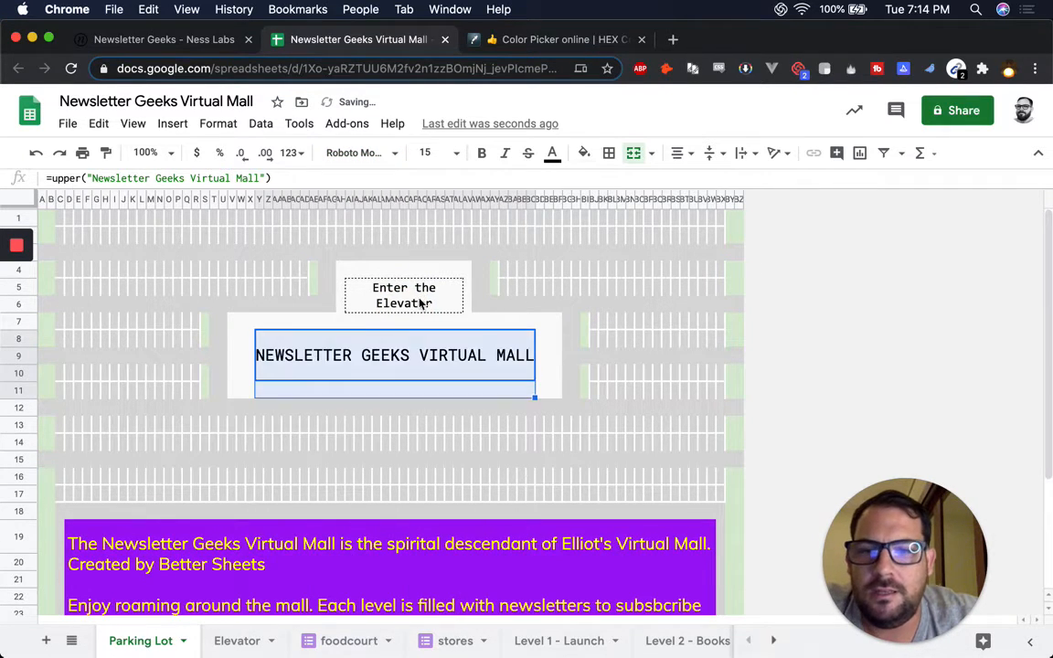
click(346, 341)
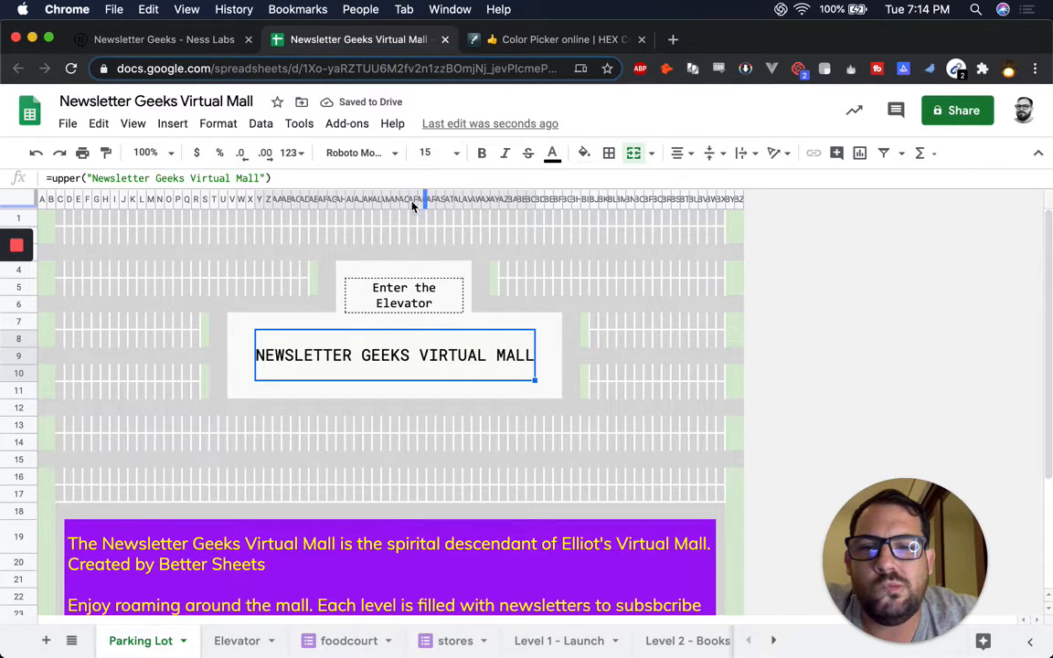
click(370, 162)
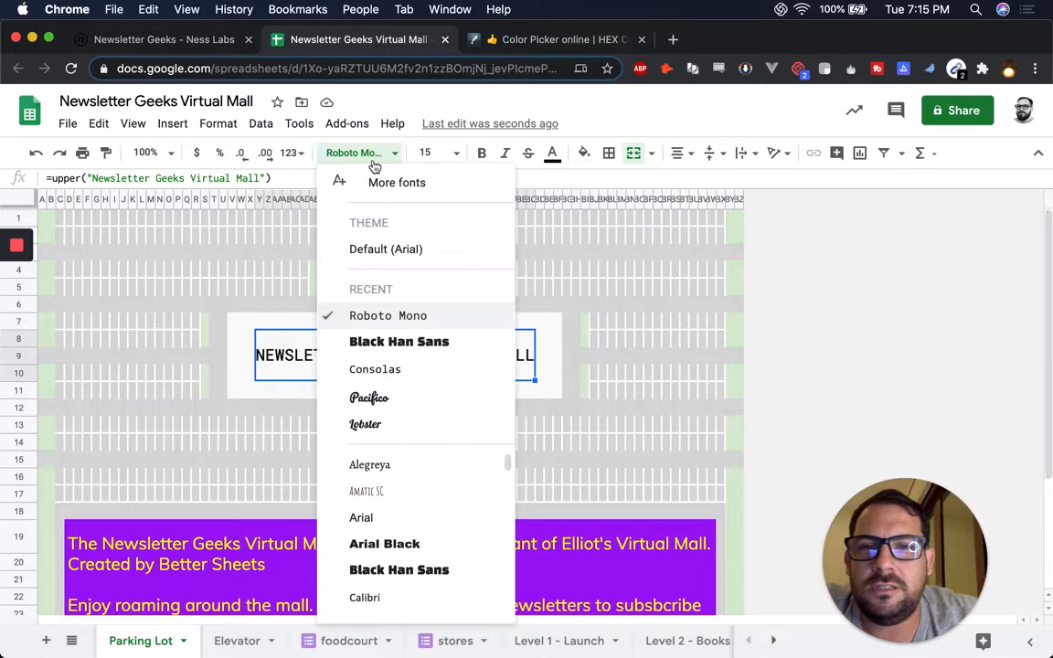
click(482, 153)
click(482, 153)
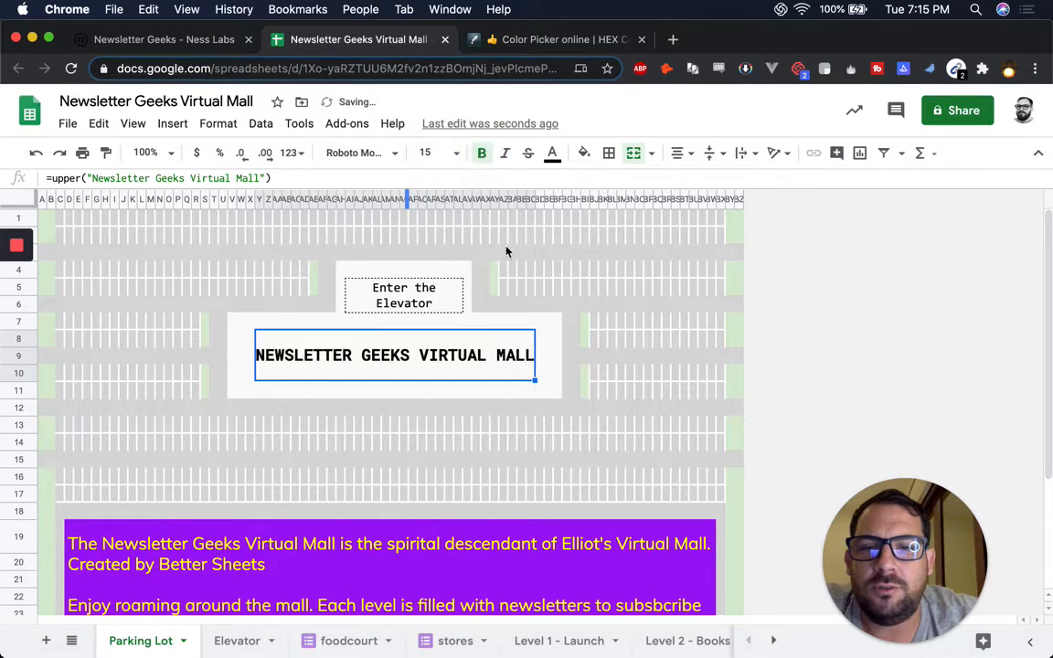
click(577, 357)
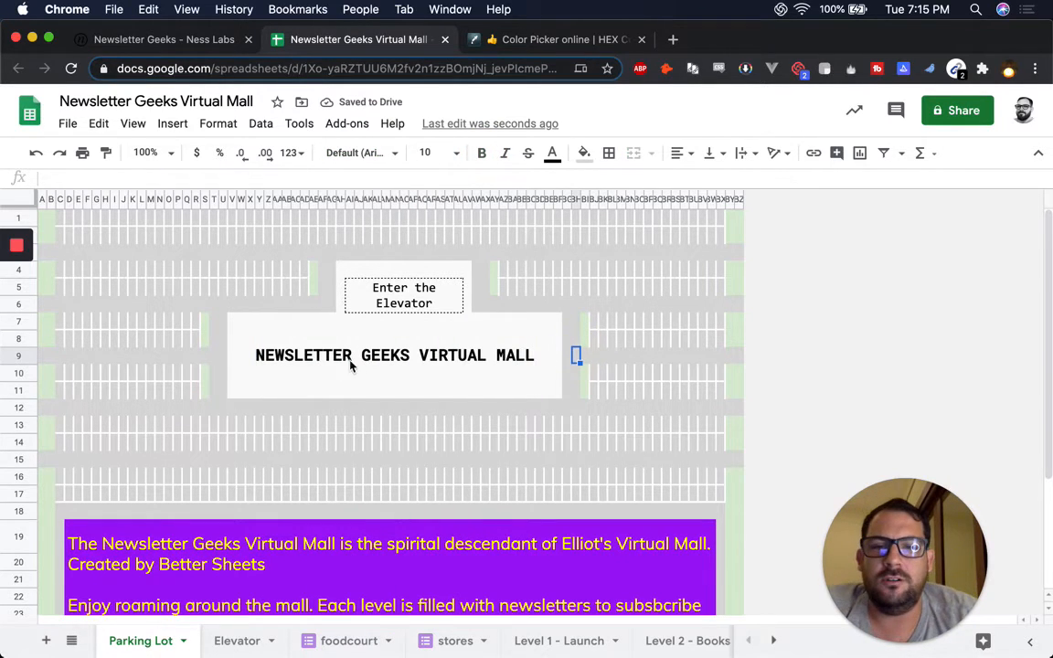
Restyle the purple mall description block with the custom off-white fill, black text and the Roboto Mono font.
click(400, 303)
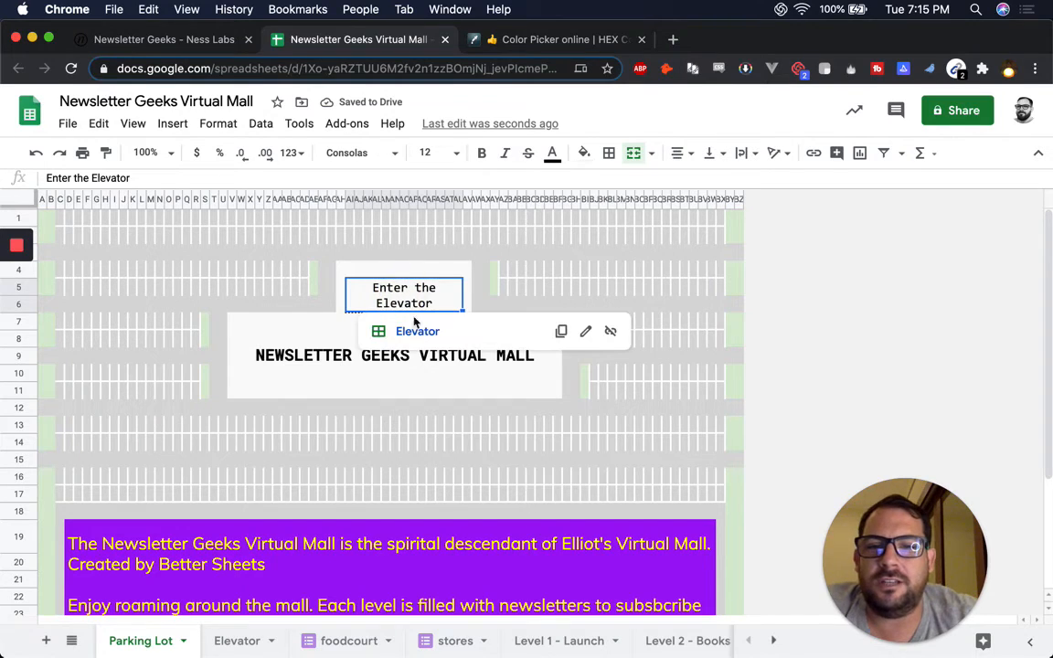
scroll(277, 479, down, 5)
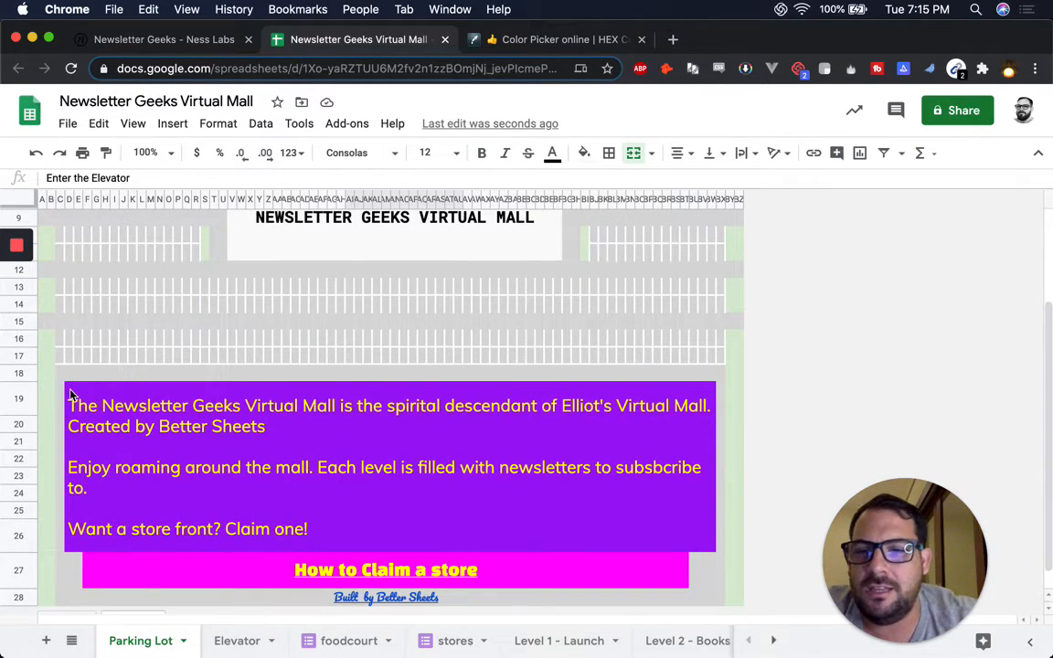
click(608, 522)
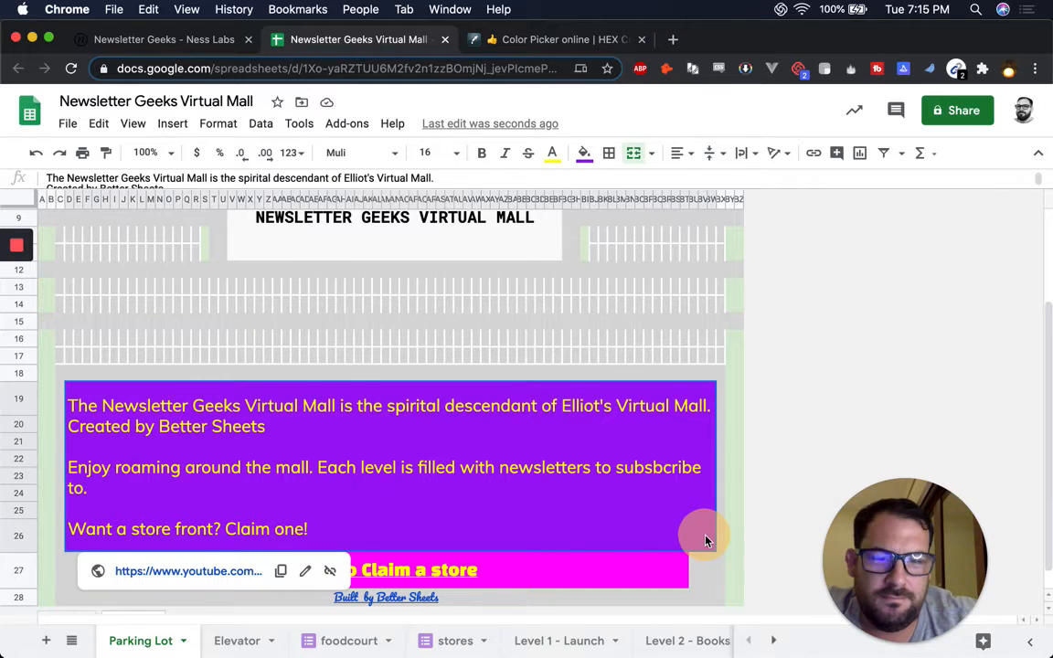
click(584, 153)
click(645, 434)
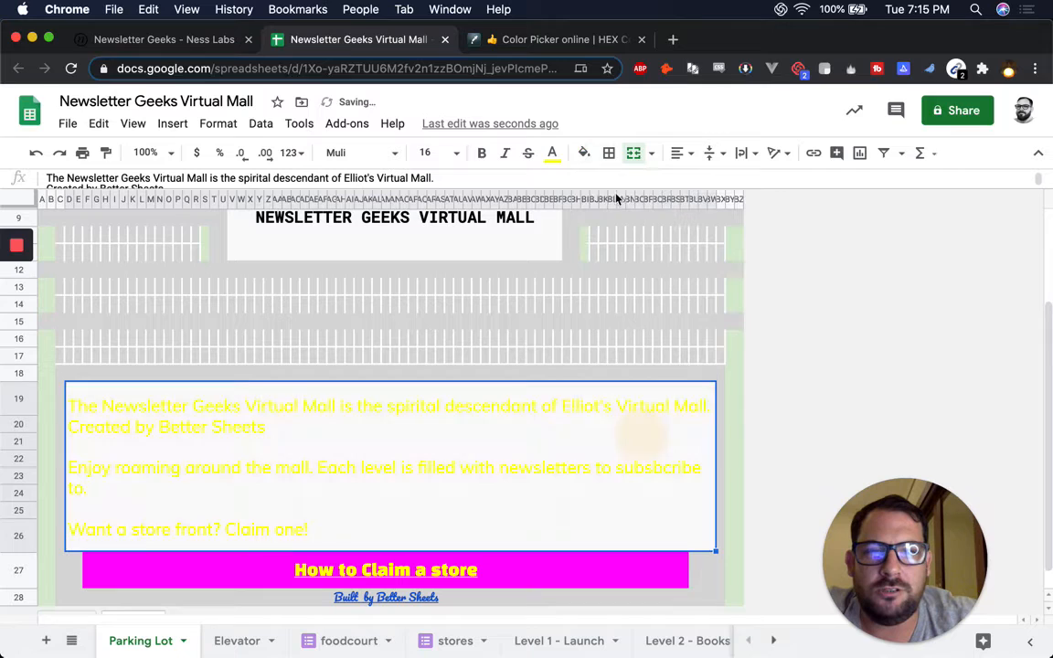
click(554, 153)
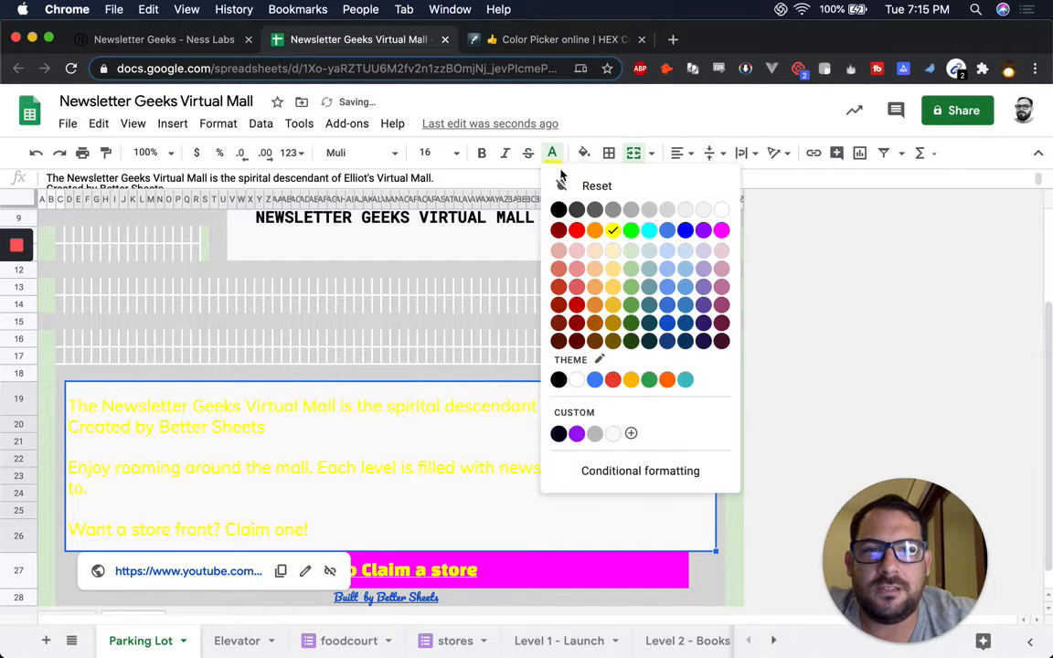
click(558, 379)
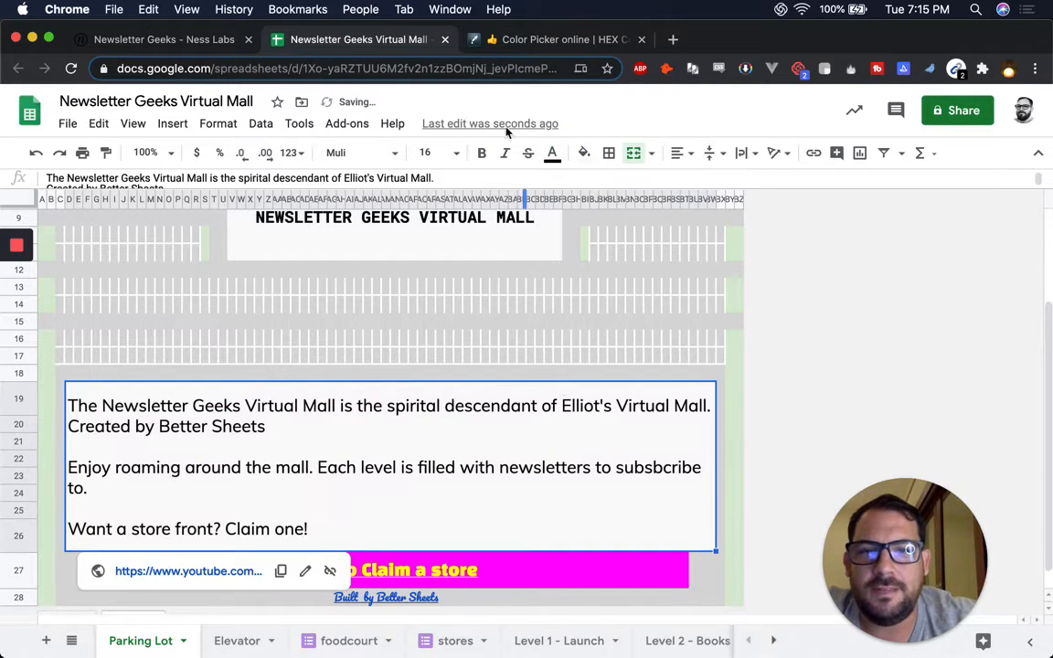
click(363, 152)
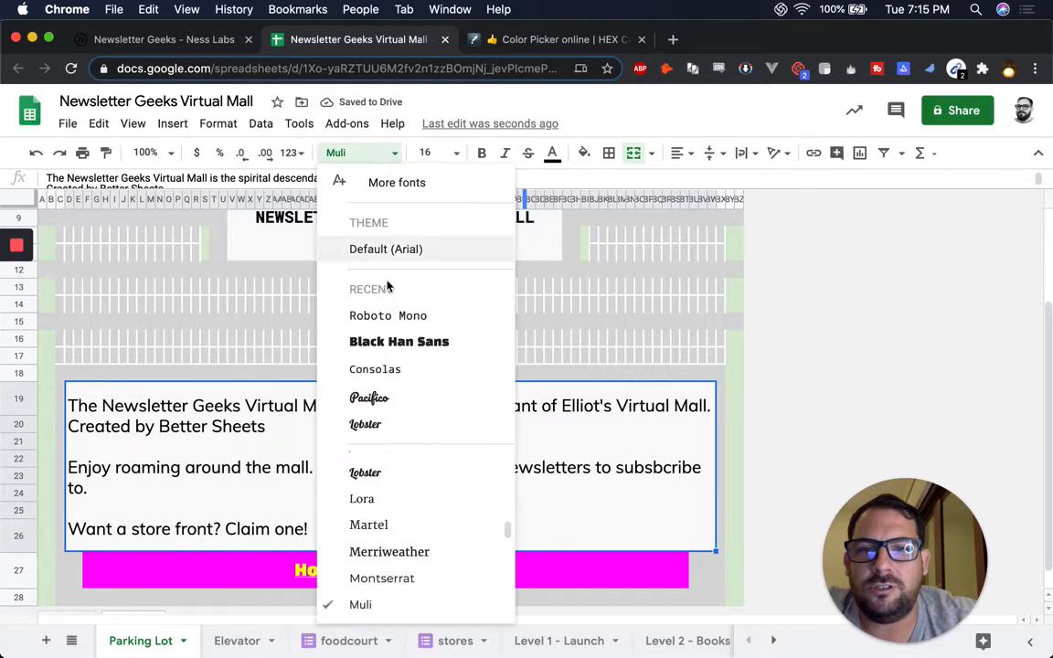
click(387, 316)
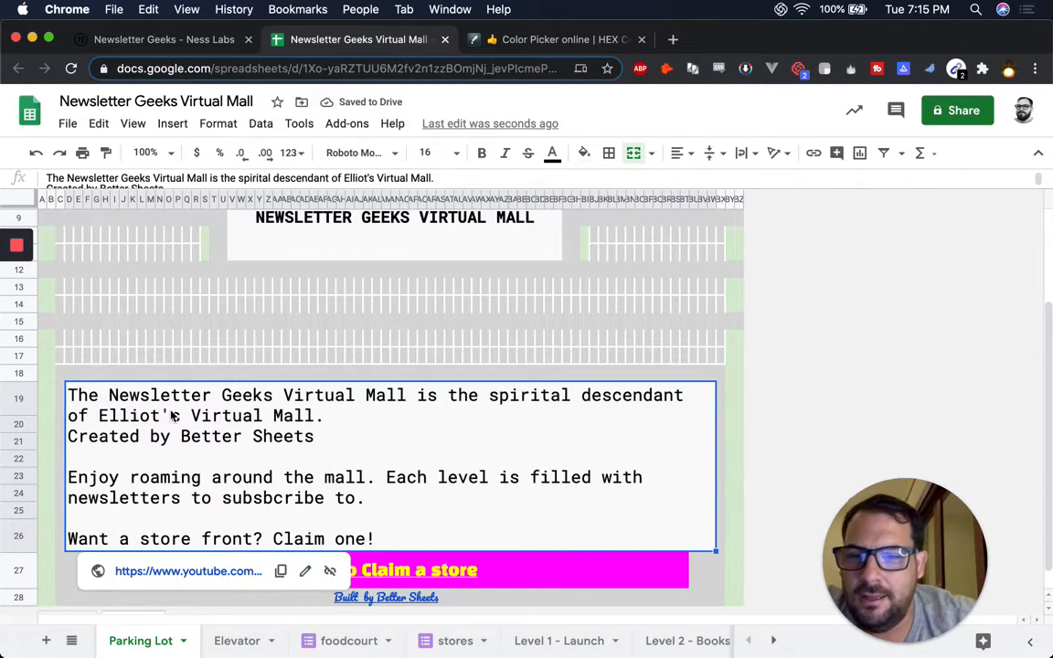
Delete the line "Created by Better Sheets" from the mall description text.
double_click(338, 422)
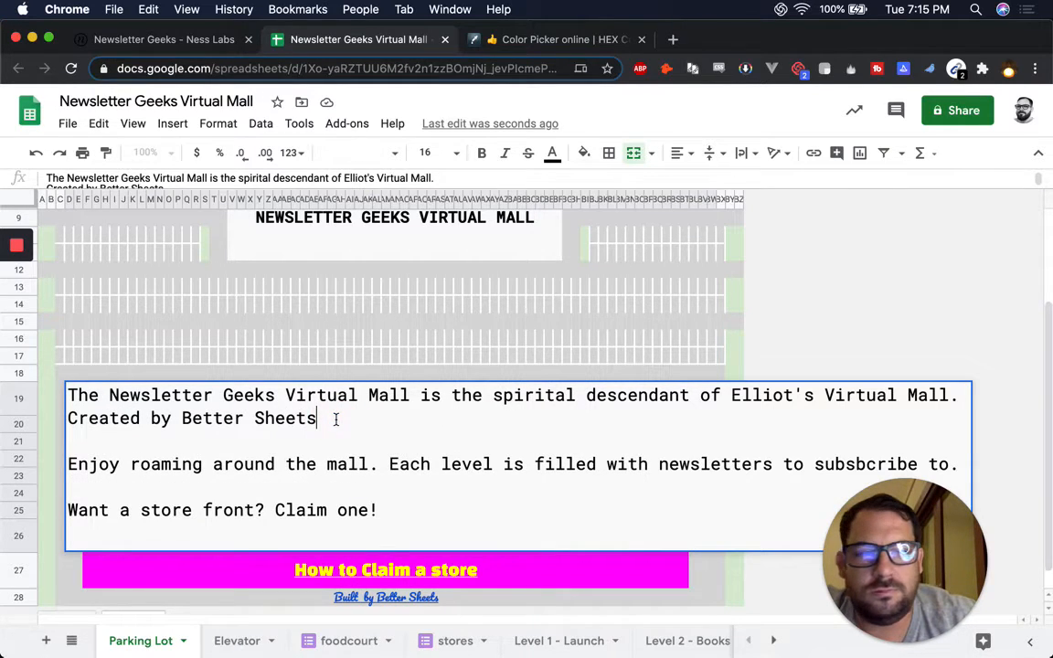
click(68, 419)
key(BackSpace)
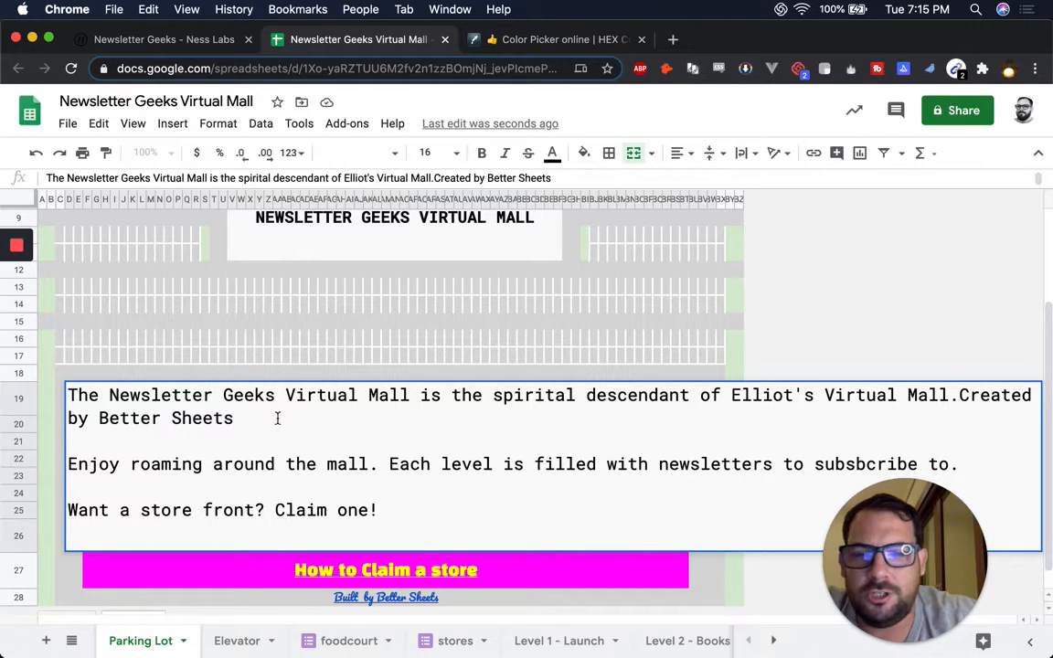
key(shift+Down)
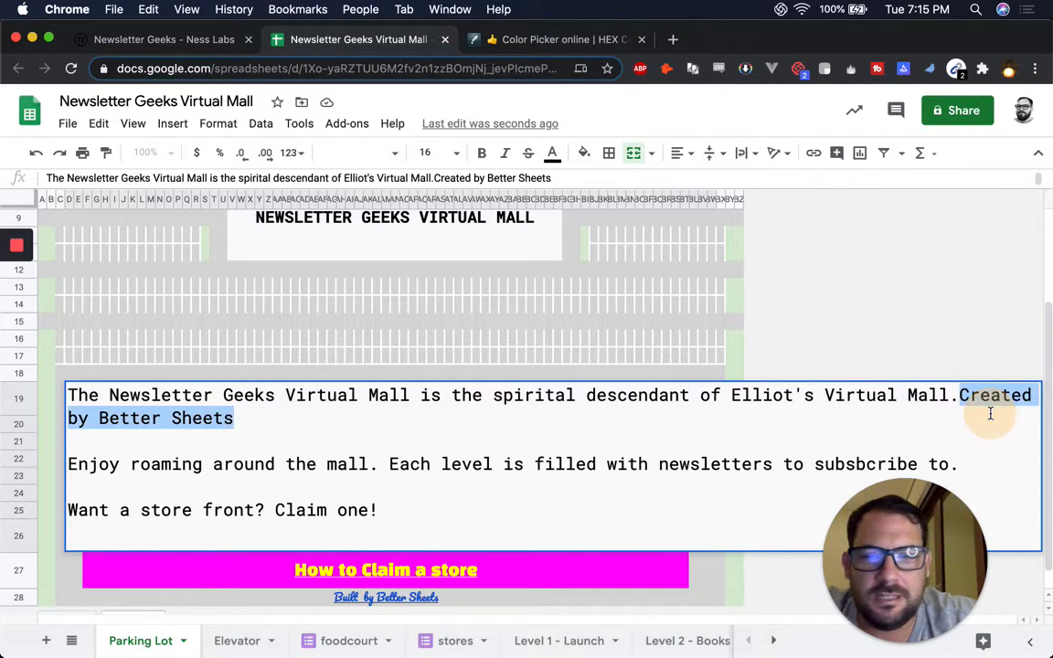
key(BackSpace)
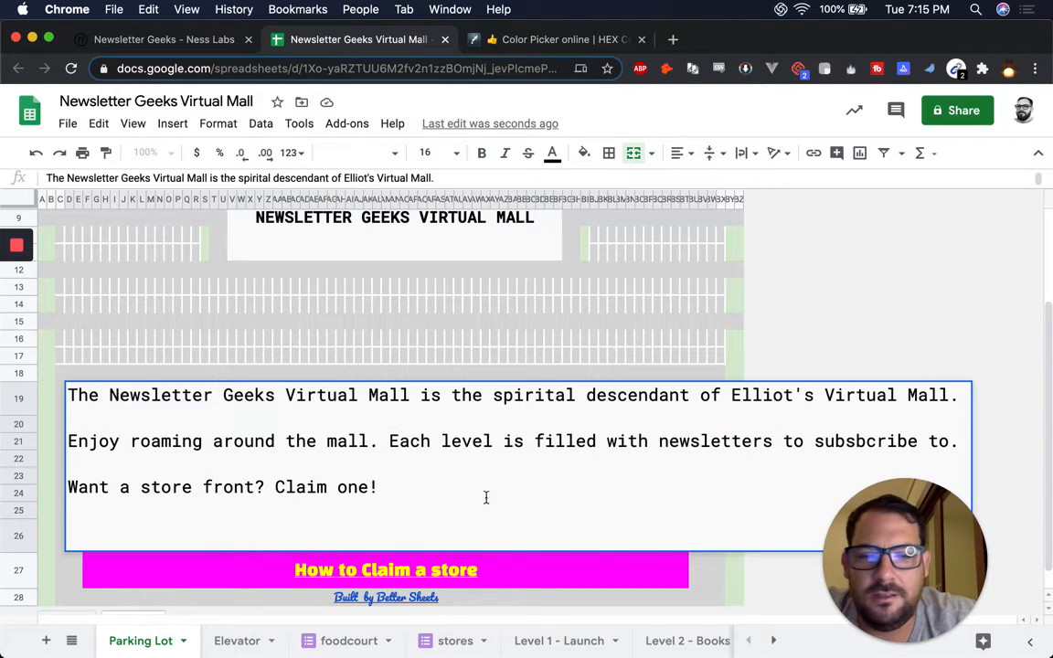
Change the "Built by Better Sheets" link below the description to Roboto Mono with black text.
click(416, 602)
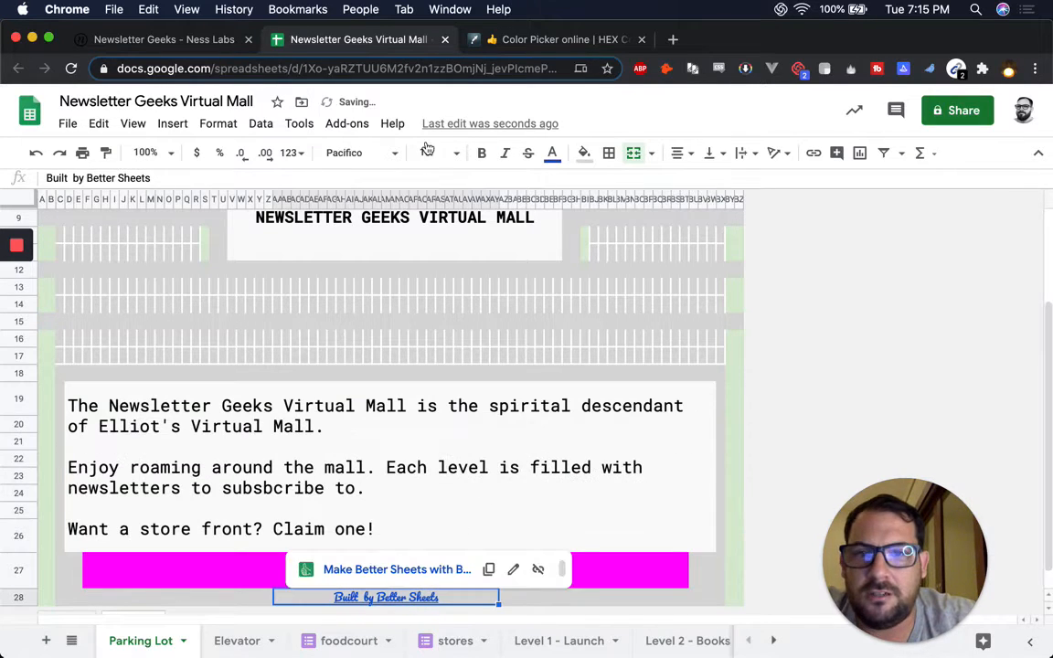
click(384, 155)
click(402, 315)
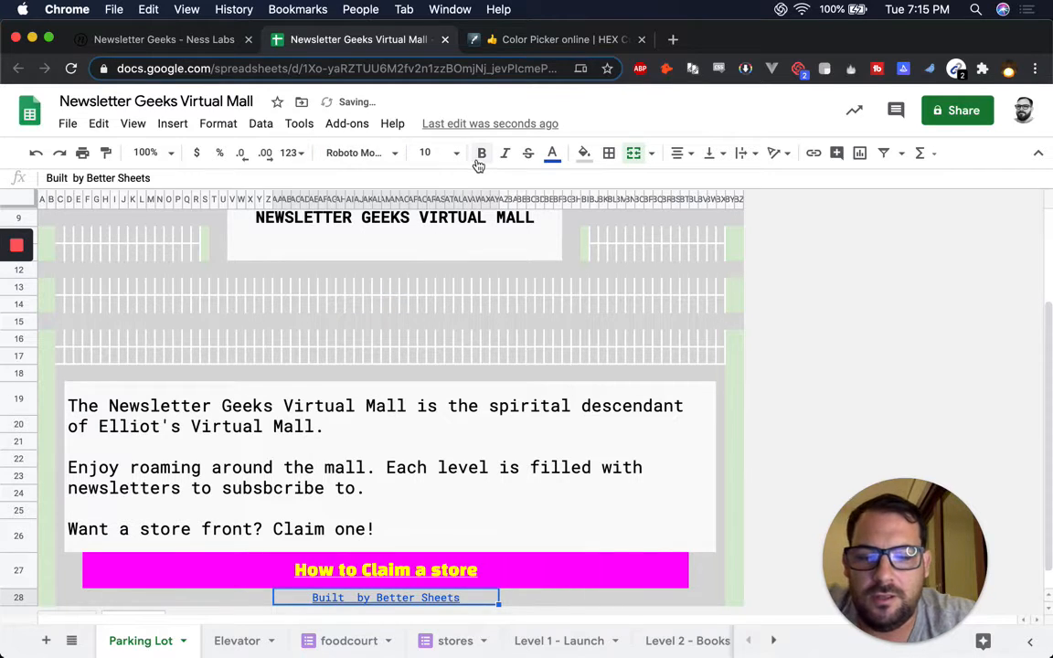
click(552, 154)
click(559, 382)
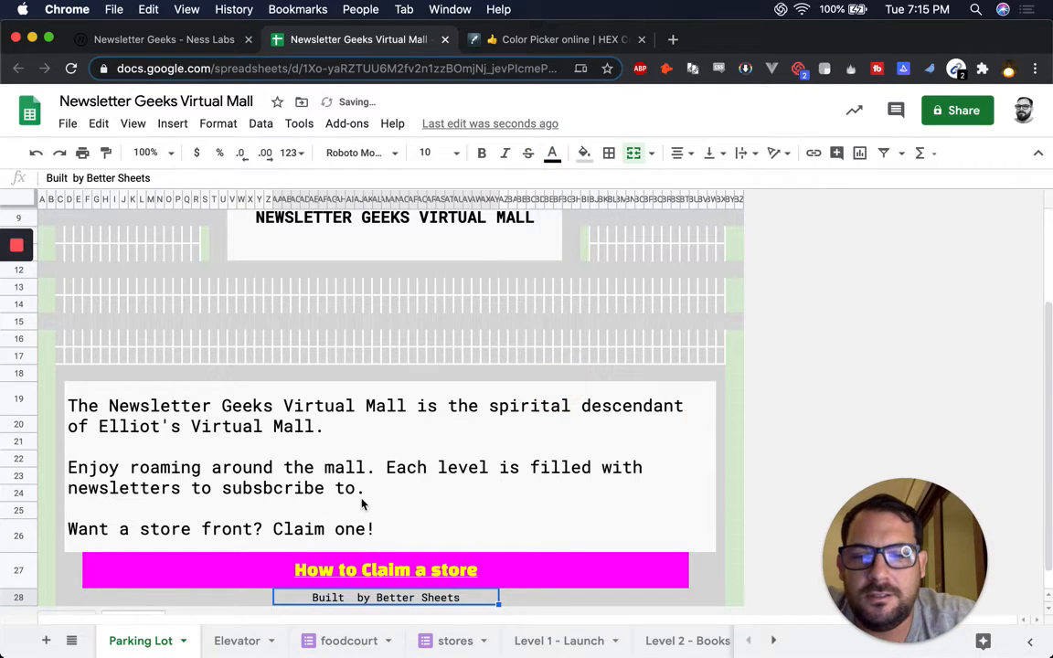
Restyle the "How to Claim a store" banner with the custom off-white fill, black text and the Roboto Mono font.
click(363, 576)
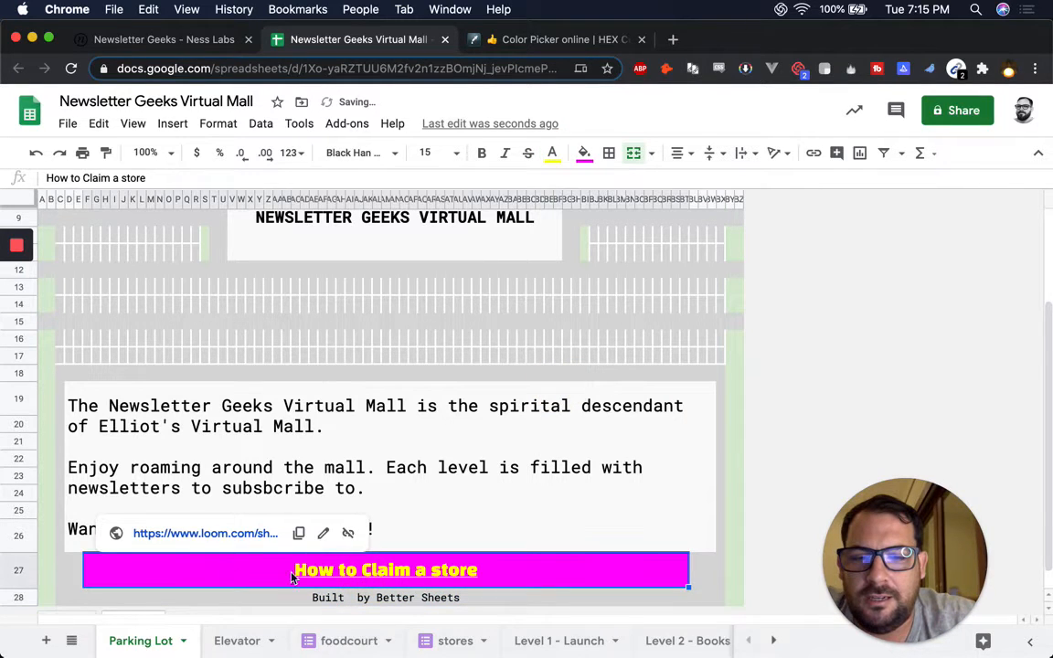
click(588, 153)
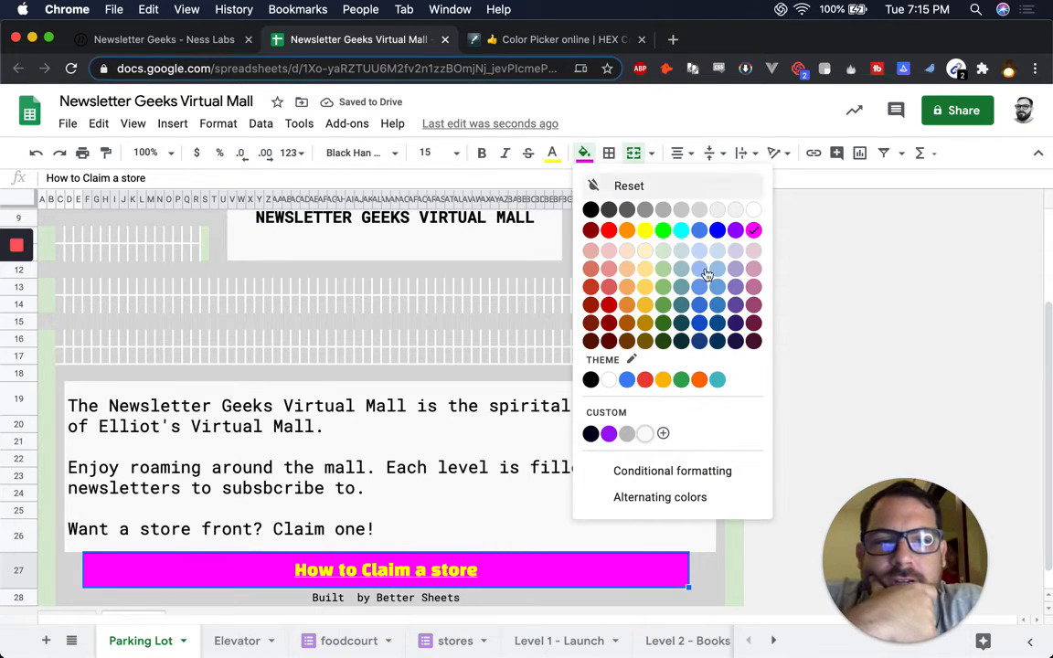
click(644, 435)
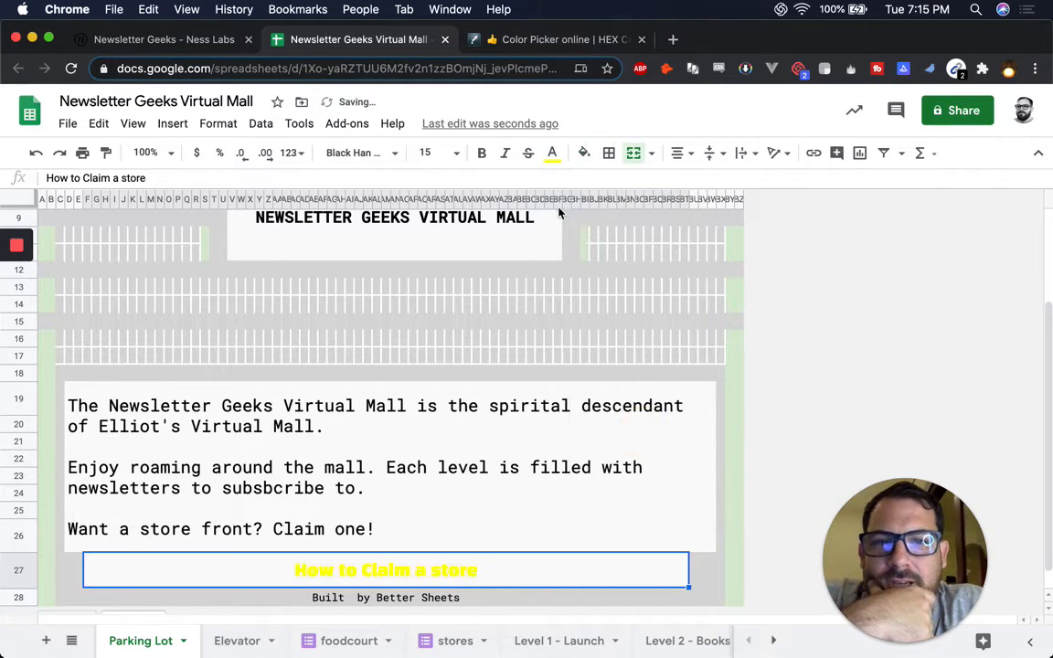
click(552, 153)
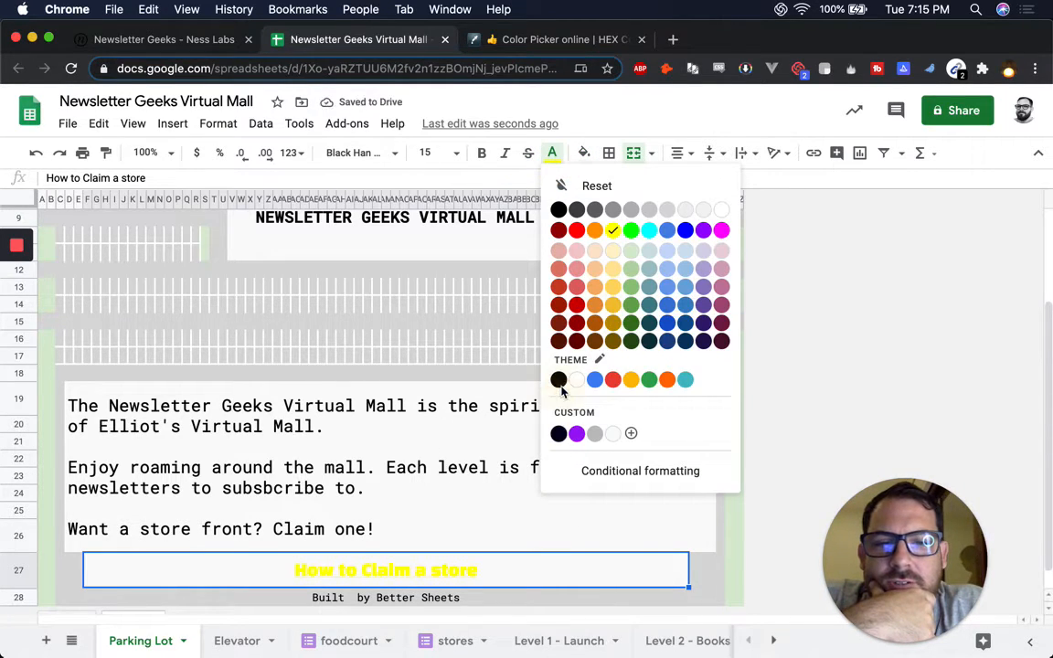
click(559, 380)
click(559, 372)
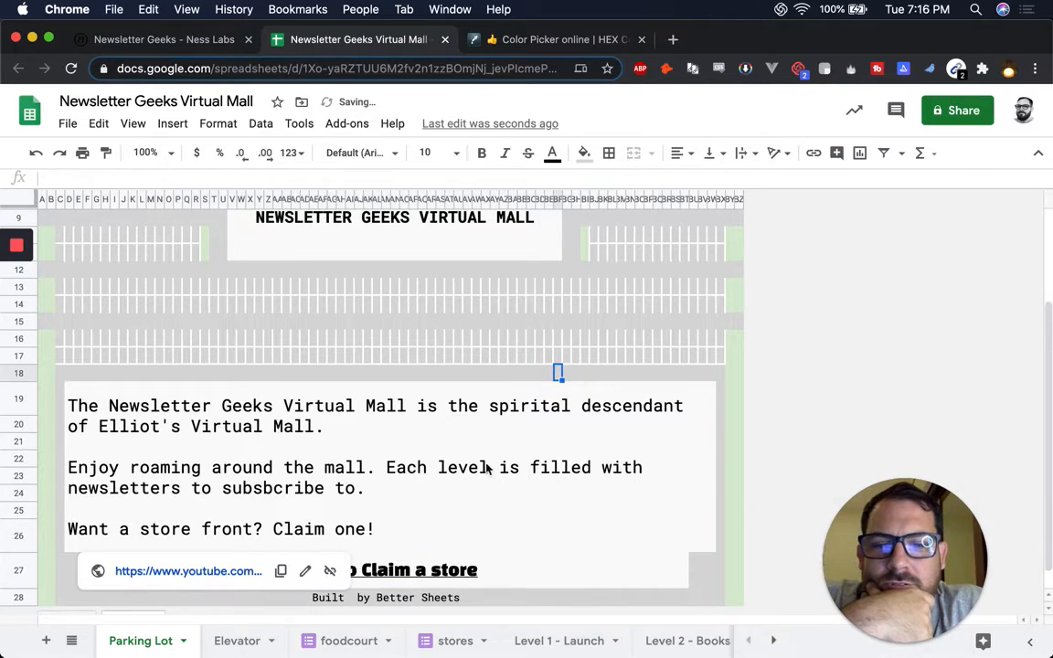
click(557, 582)
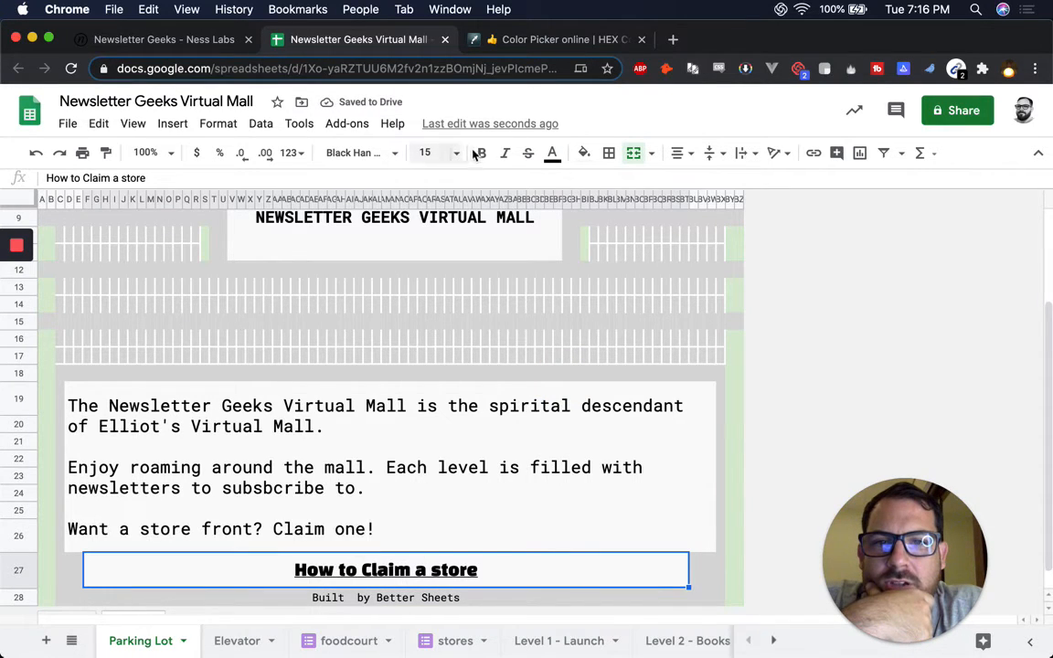
click(366, 154)
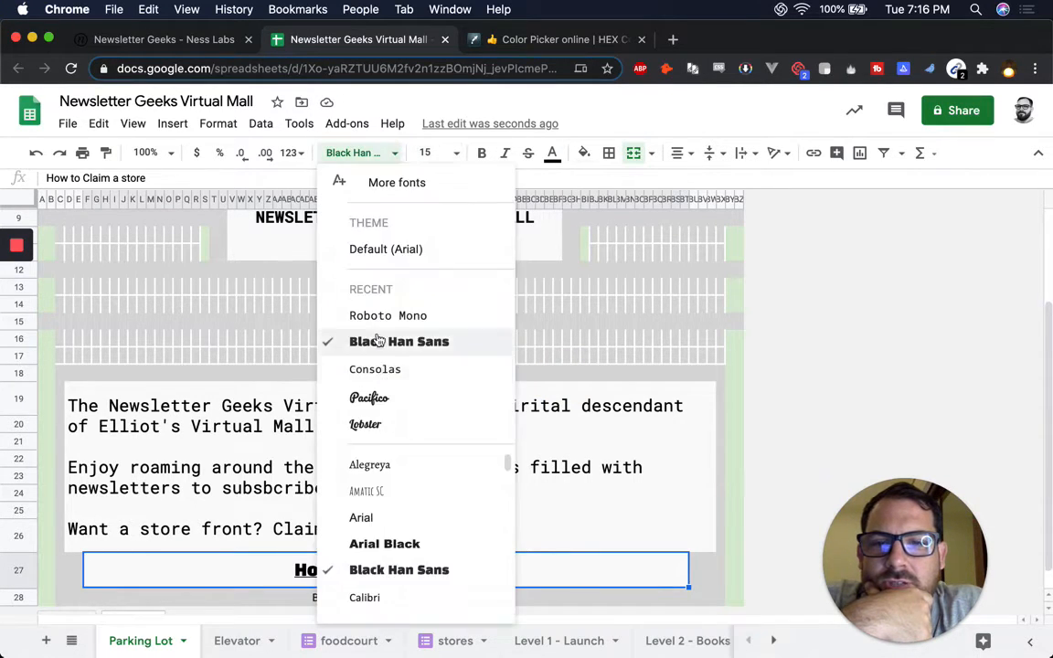
click(354, 318)
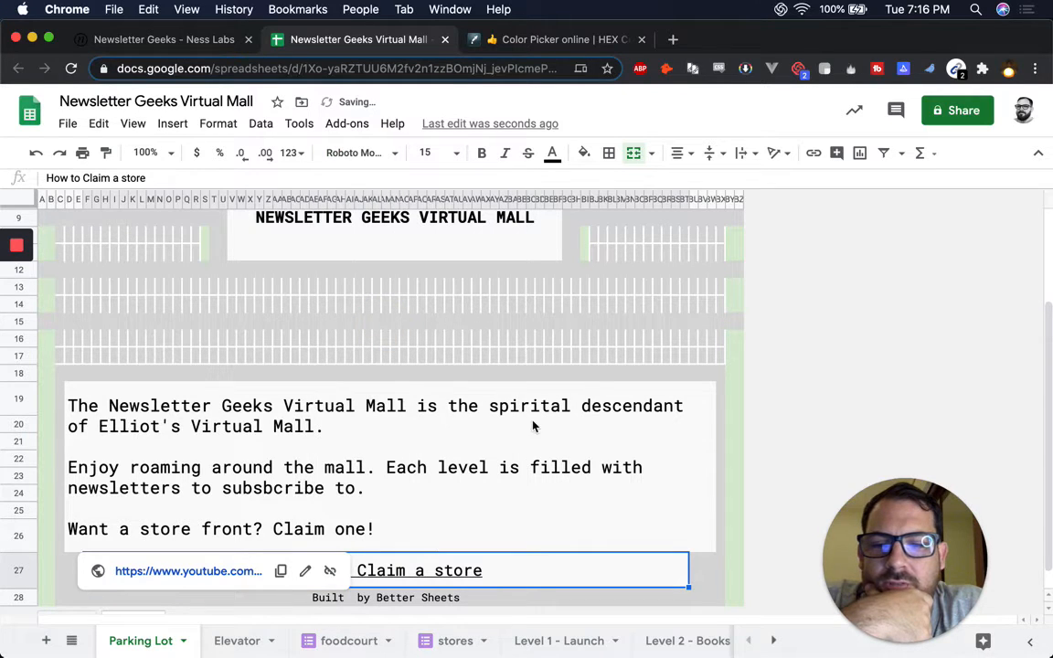
click(502, 521)
scroll(315, 384, up, 3)
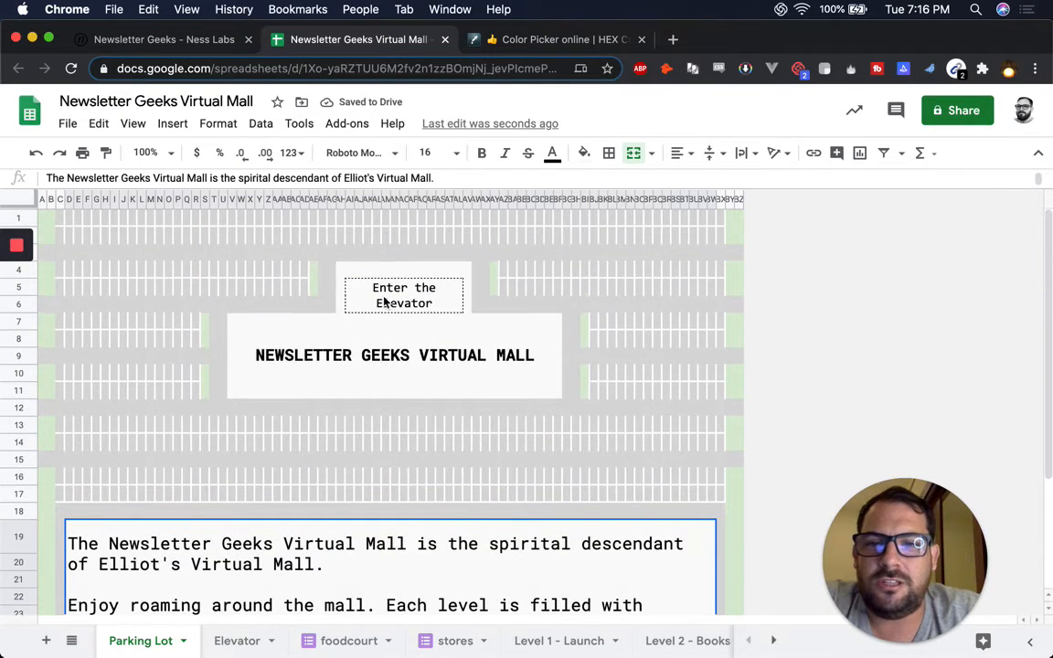
mouse_move(407, 307)
click(304, 390)
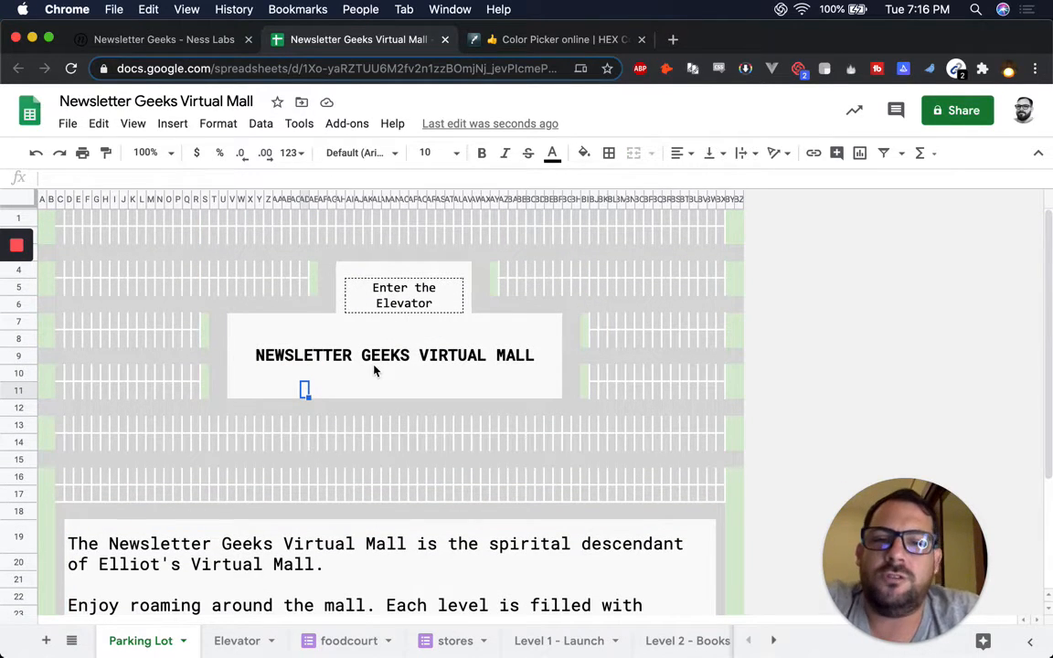
scroll(374, 369, down, 1)
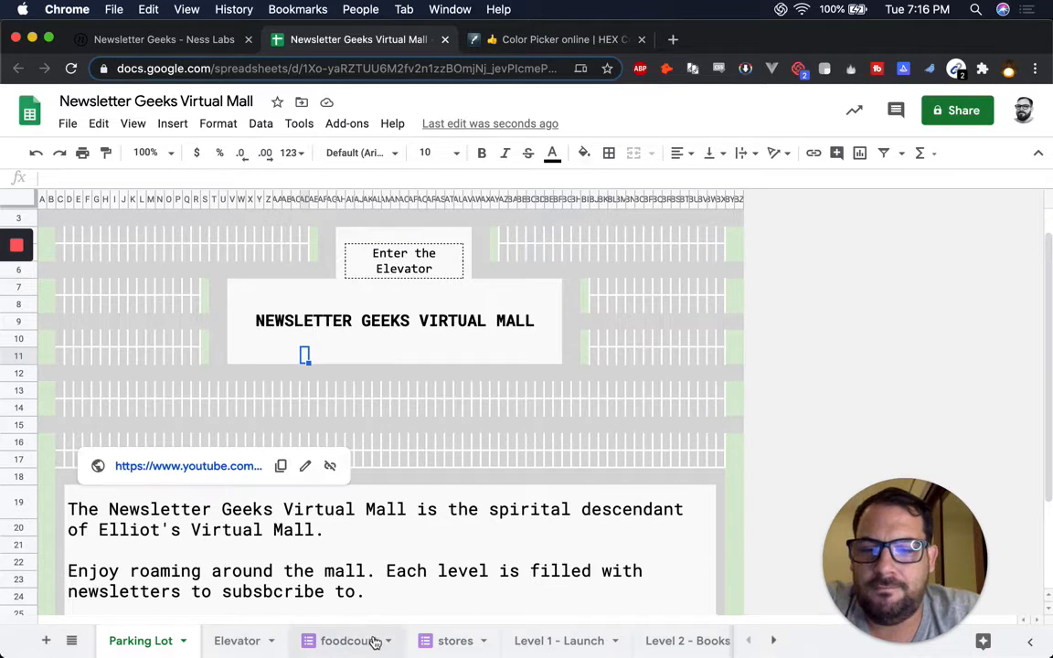
Look over the Level 6 - Makers, stores and Level 1 - Launch sheets to see how the mall levels are set up.
scroll(533, 647, right, 5)
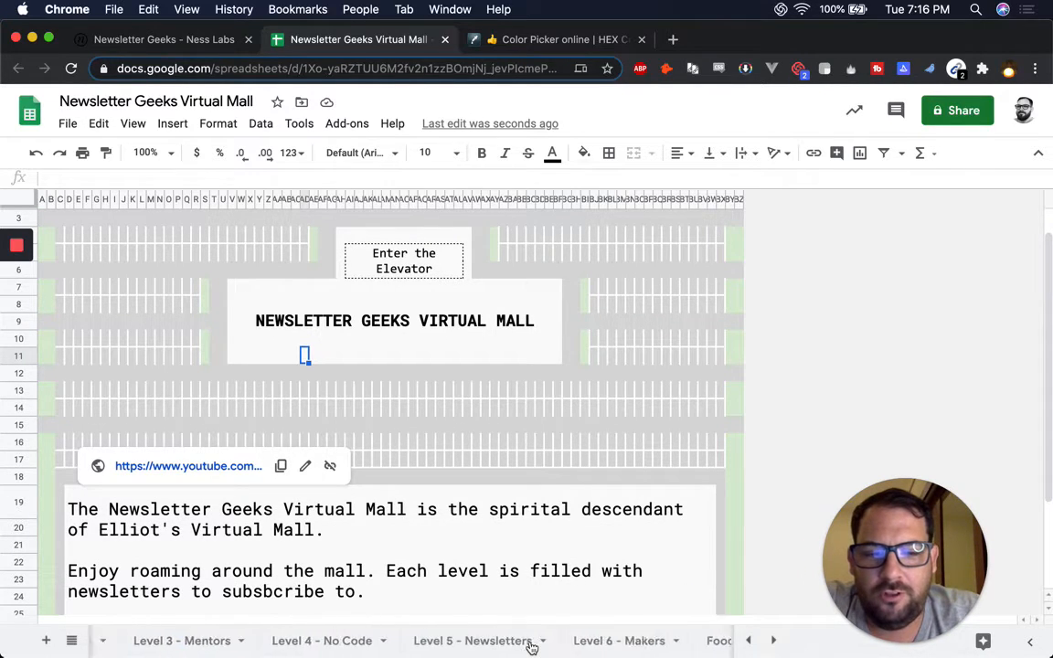
scroll(532, 647, right, 3)
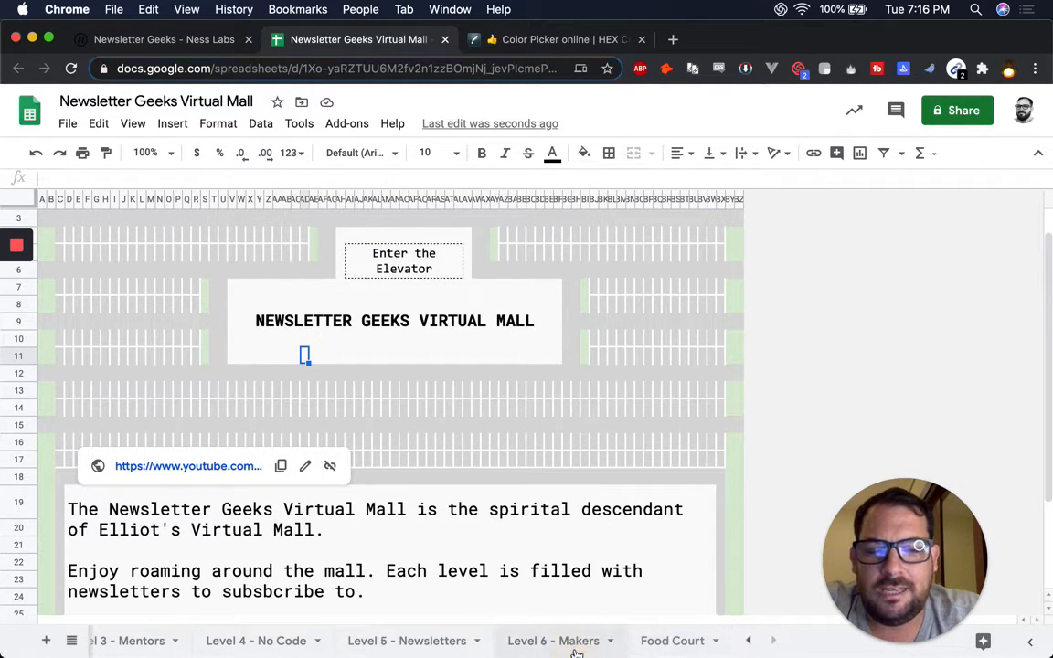
click(567, 644)
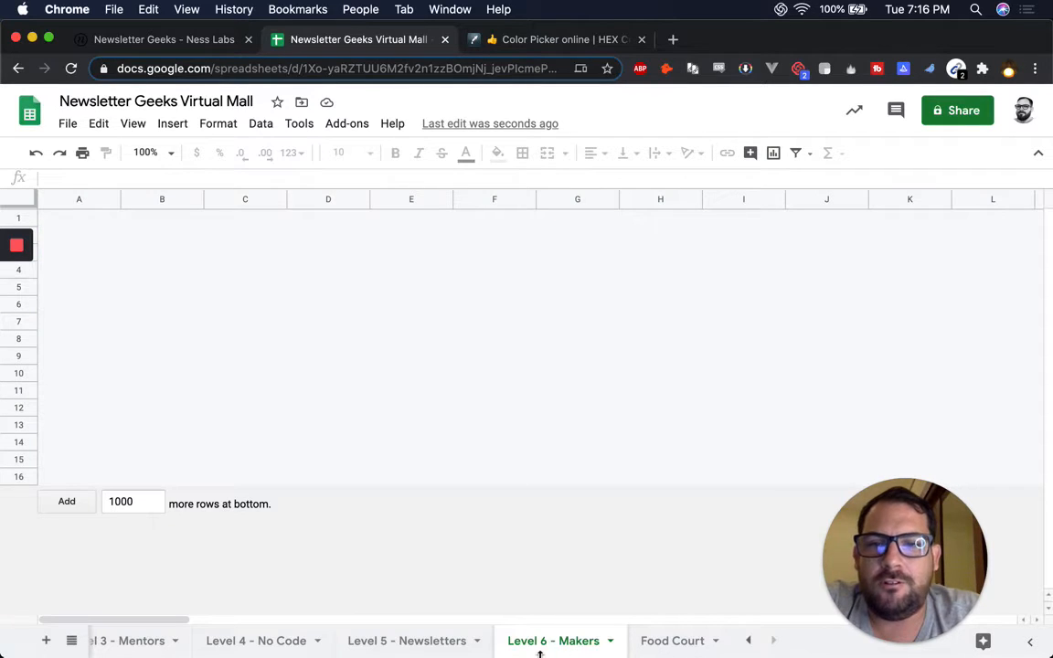
scroll(428, 642, left, 8)
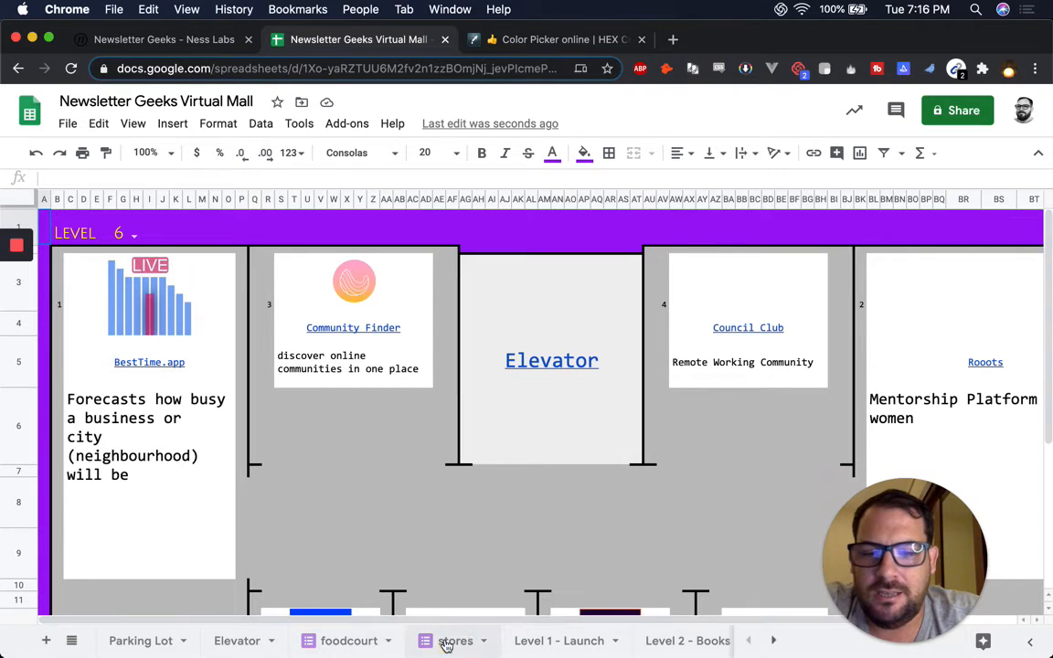
click(447, 643)
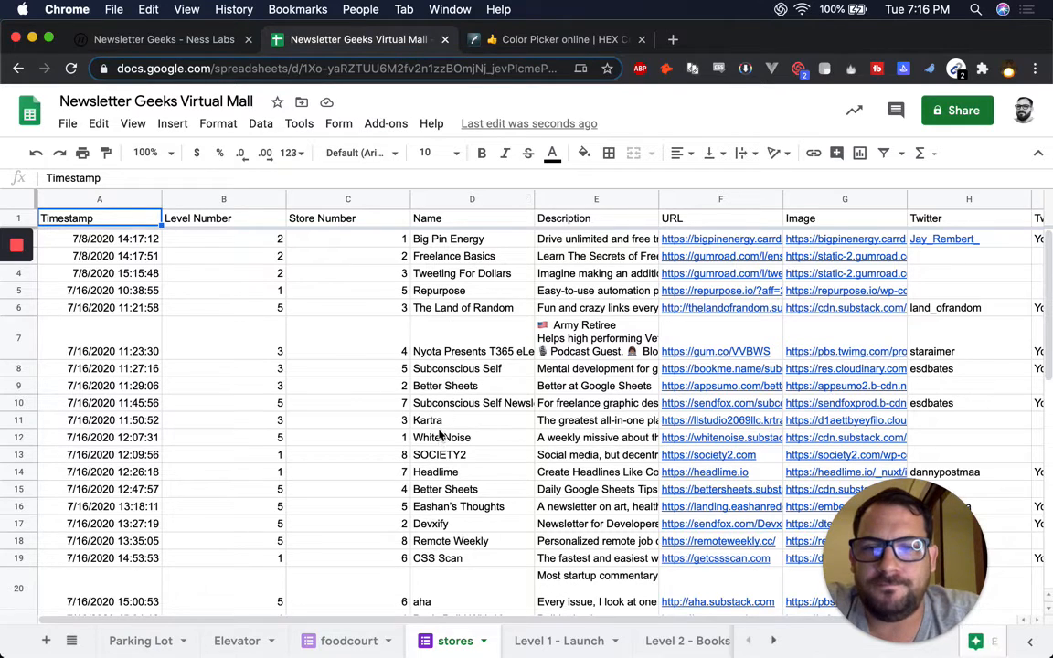
click(248, 257)
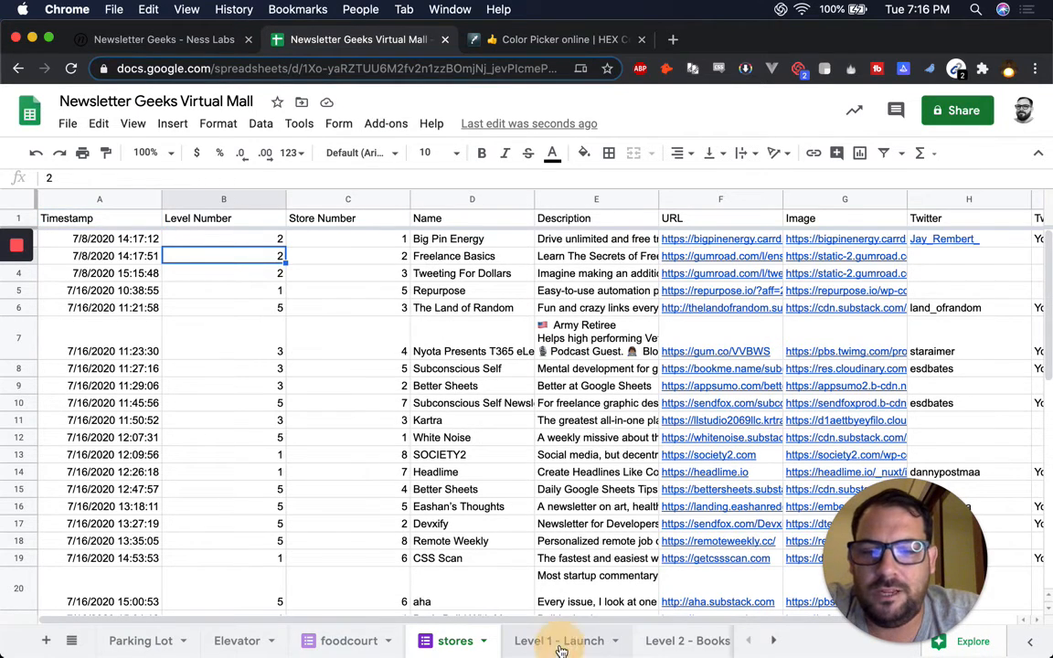
key(alt+Down)
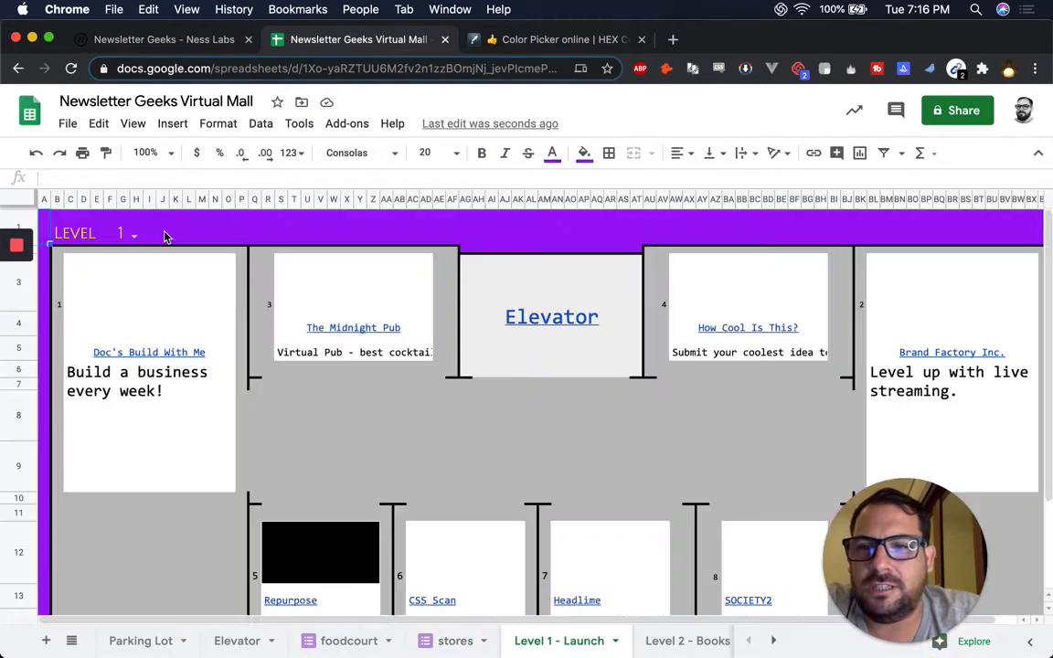
Delete the Level 2 - Books sheet from the mall spreadsheet.
scroll(591, 646, right, 3)
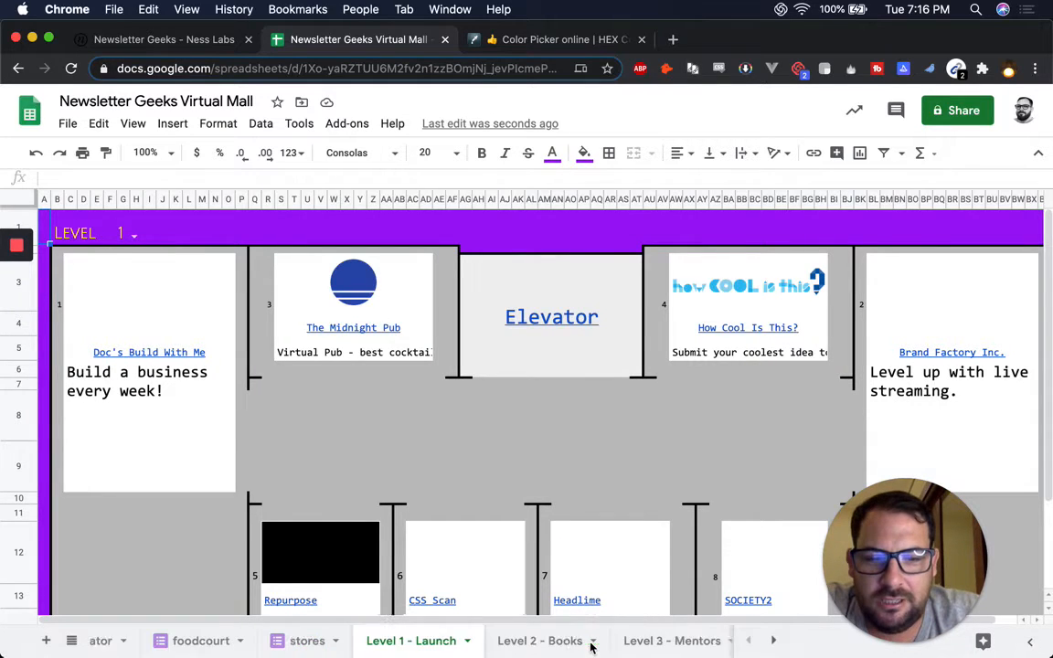
right_click(506, 641)
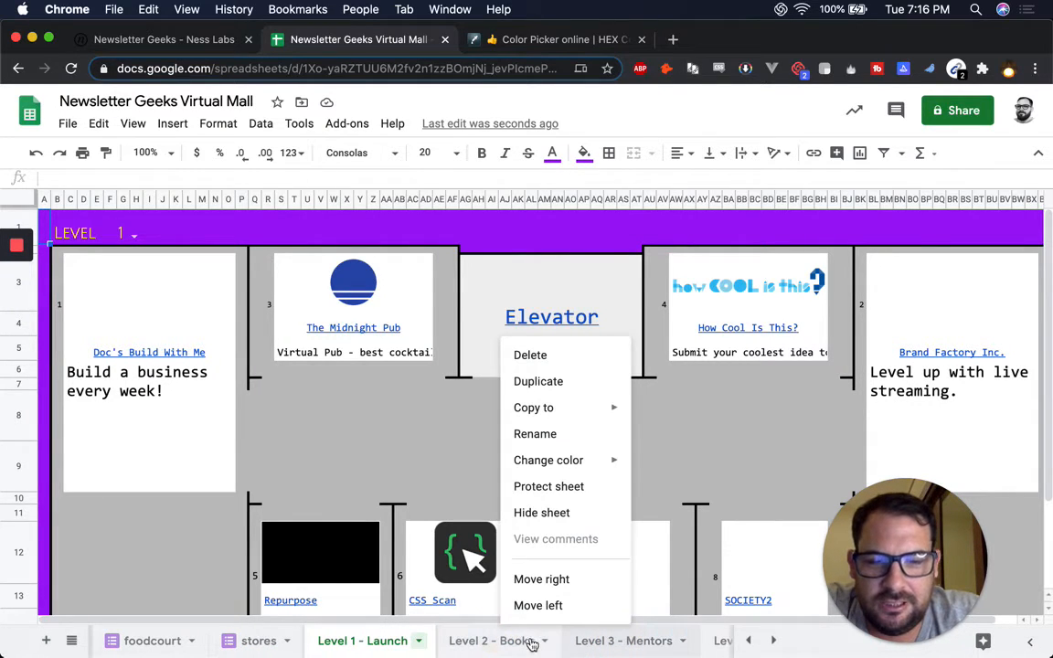
click(545, 641)
click(546, 642)
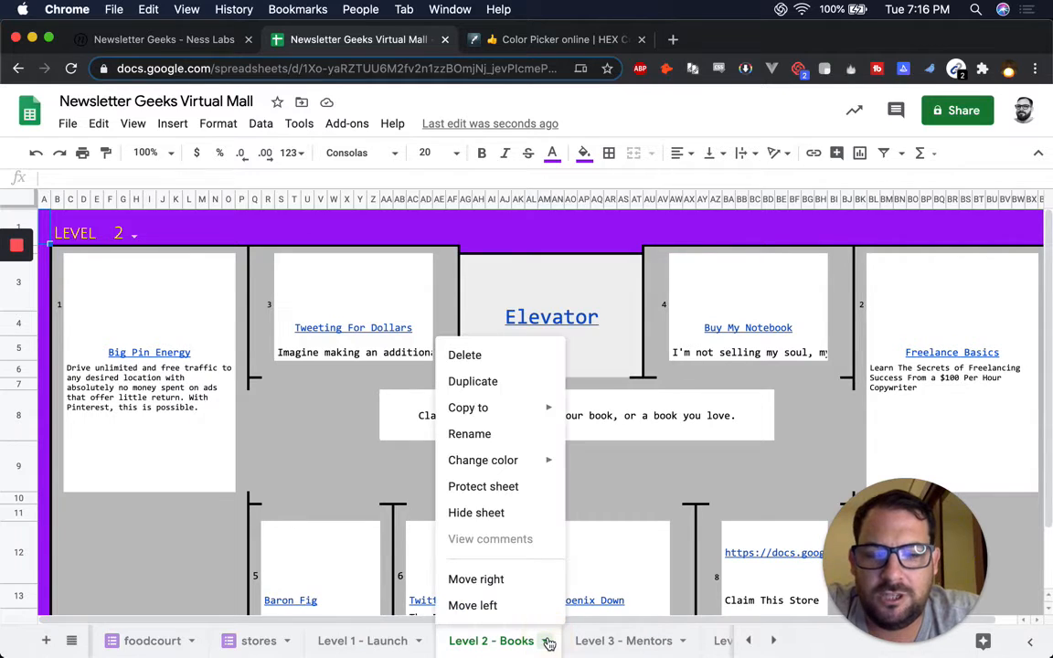
click(501, 355)
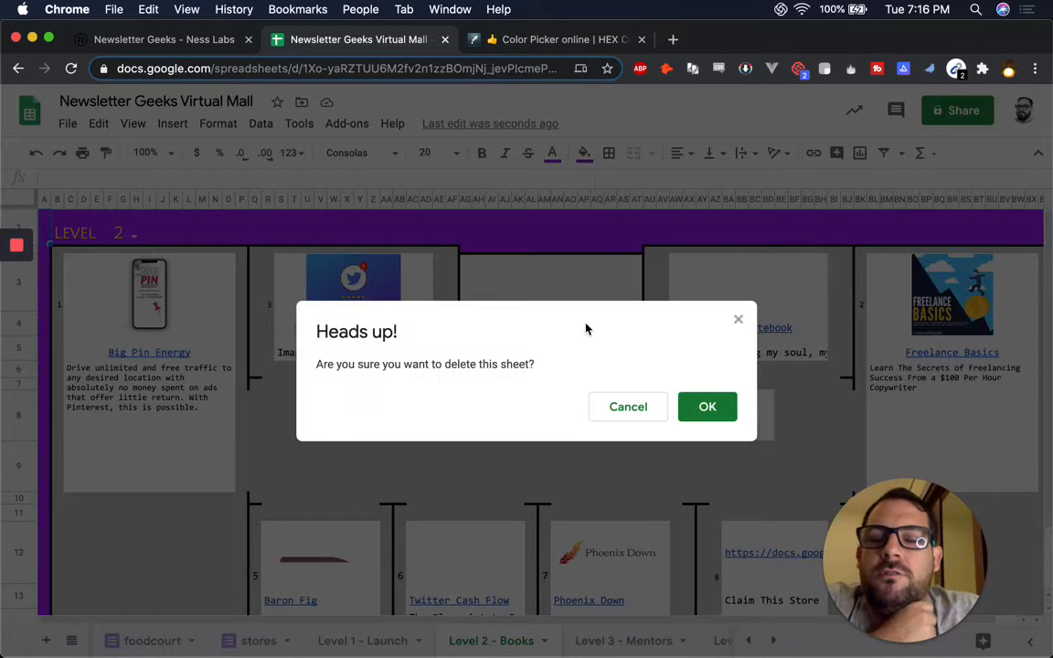
click(699, 408)
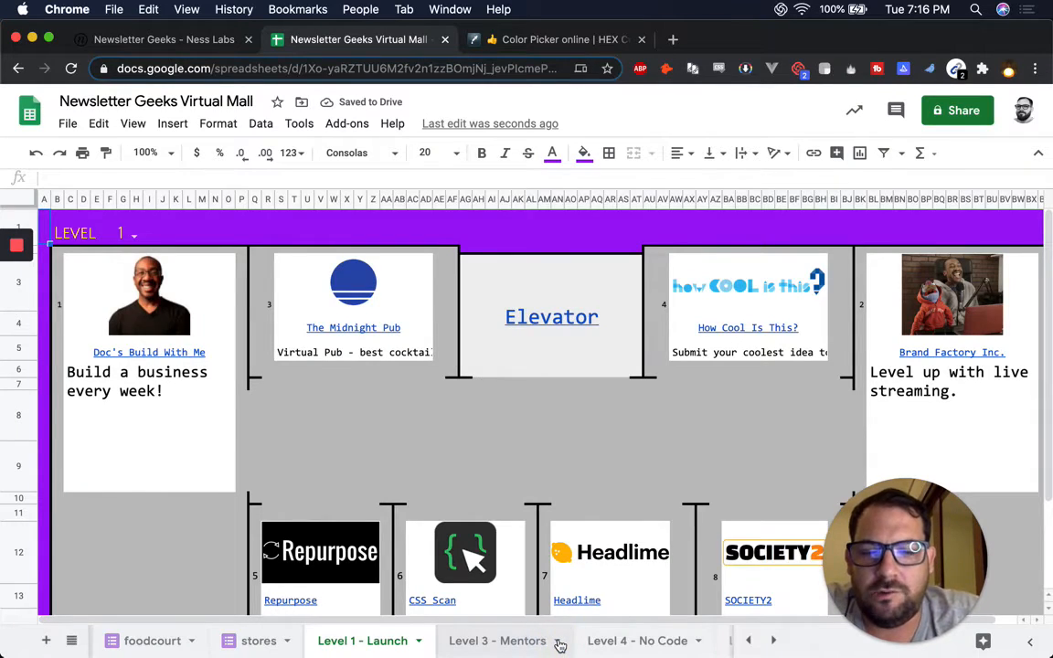
Delete the Level 3 - Mentors sheet from the mall spreadsheet.
click(558, 643)
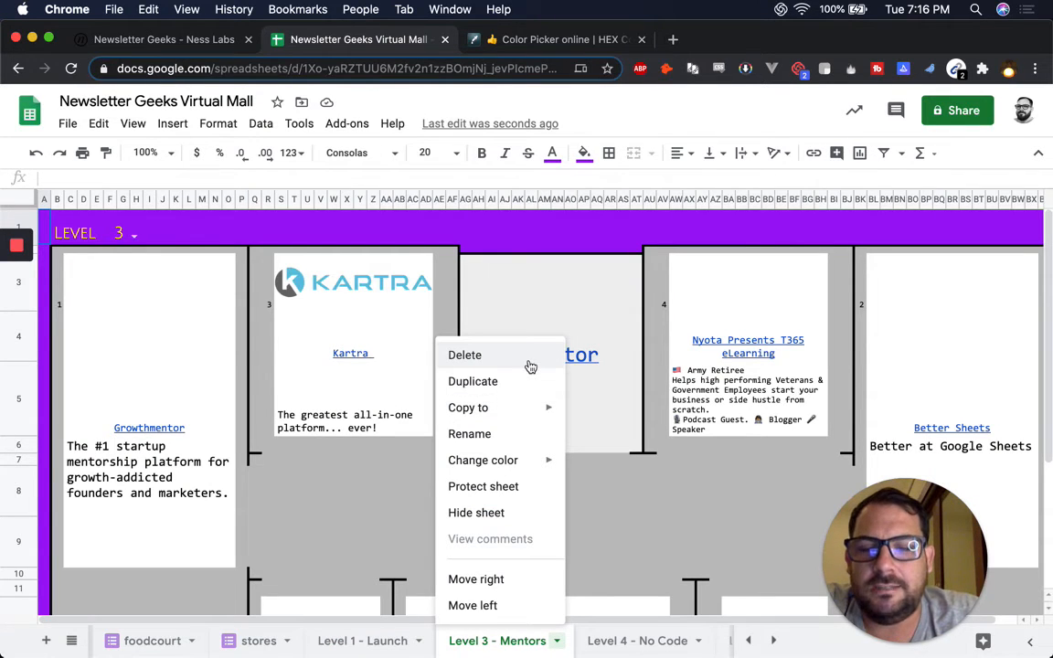
click(523, 366)
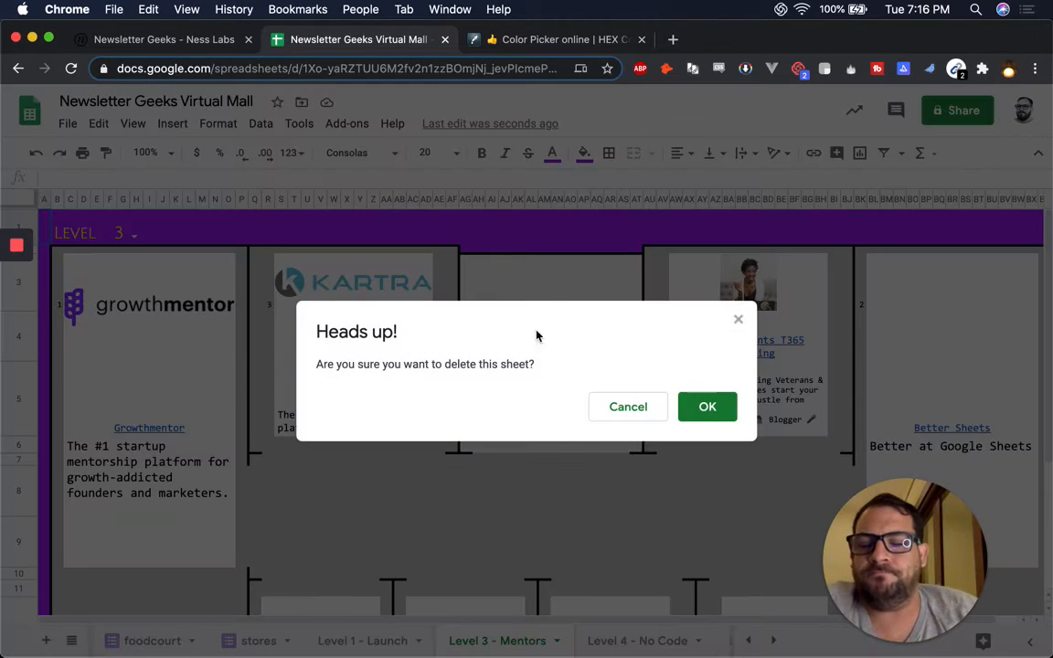
click(706, 402)
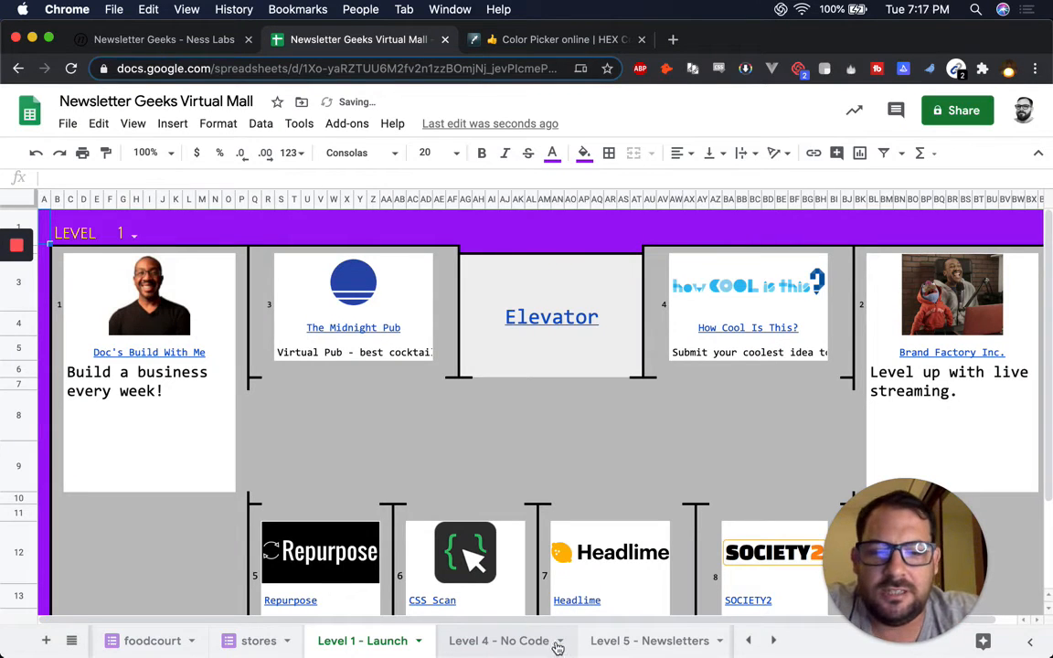
Delete the Level 4 - No Code sheet from the mall spreadsheet.
click(559, 646)
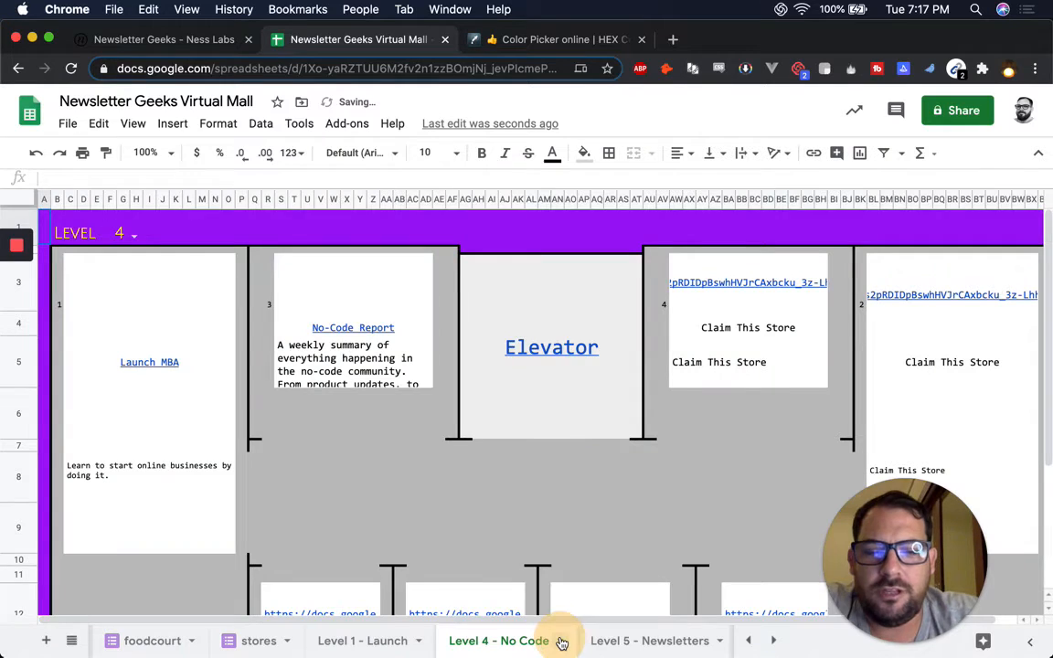
click(559, 642)
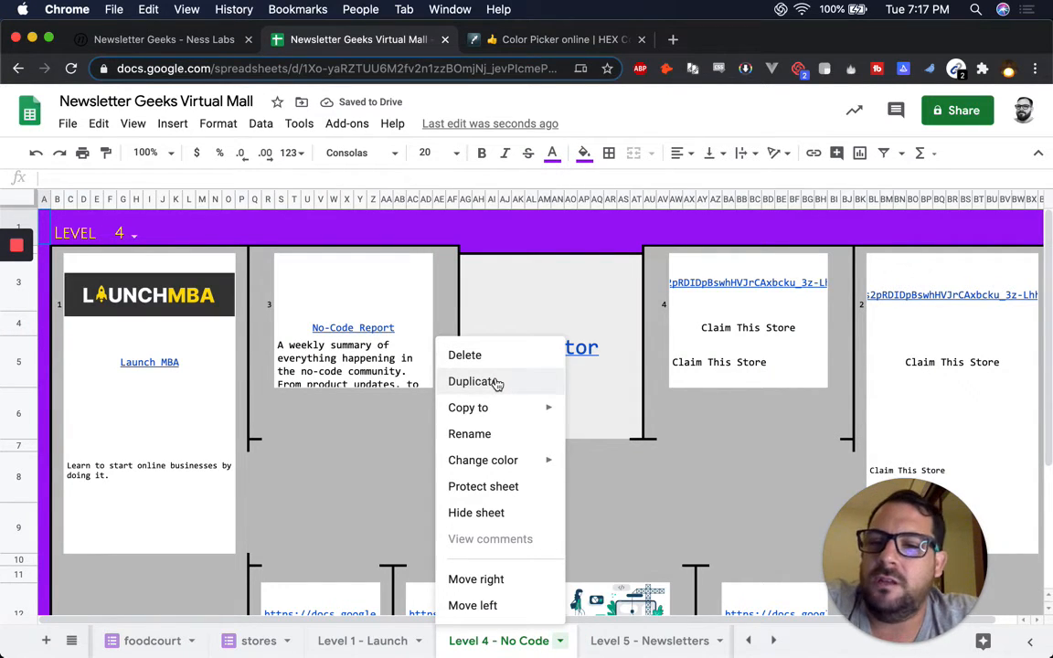
click(501, 355)
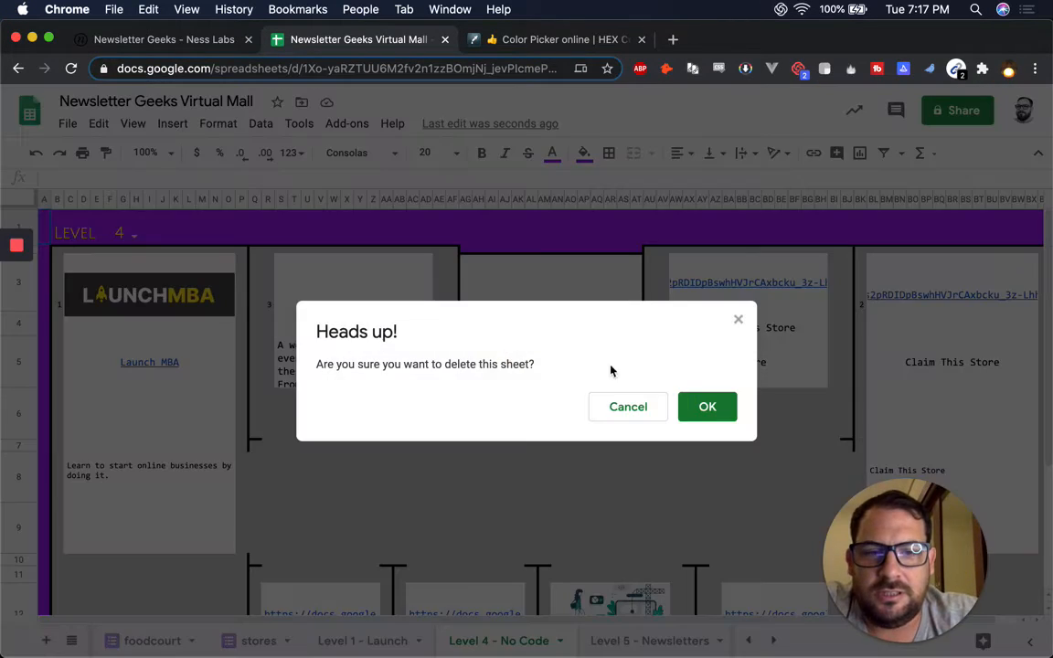
click(708, 407)
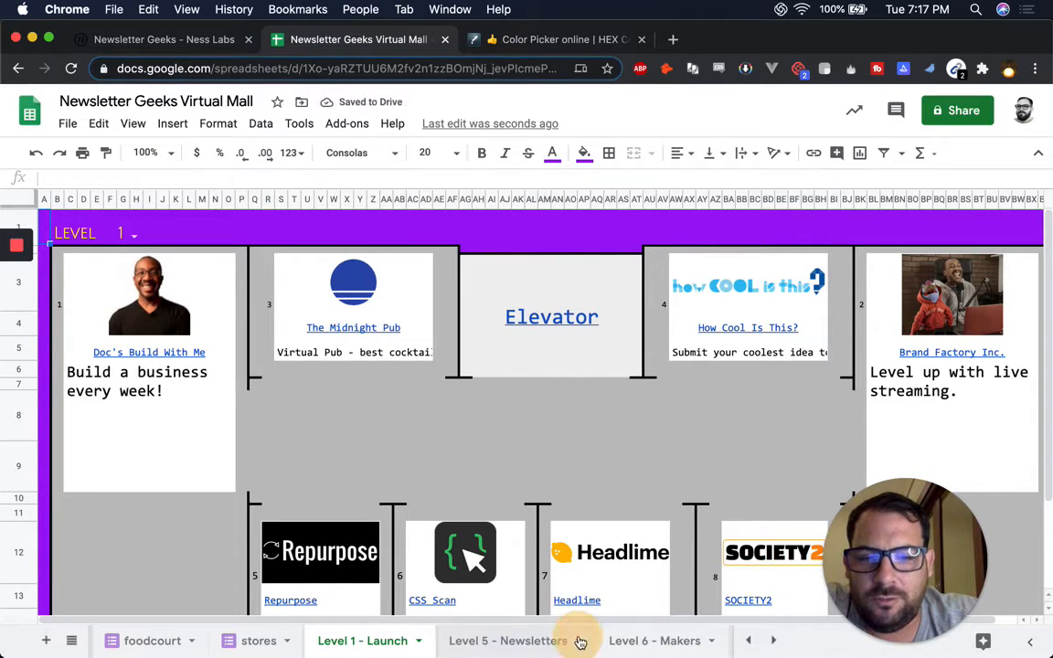
Delete the Level 5 - Newsletters and Level 6 - Makers sheets, keeping Level 1 - Launch as the only level.
click(580, 643)
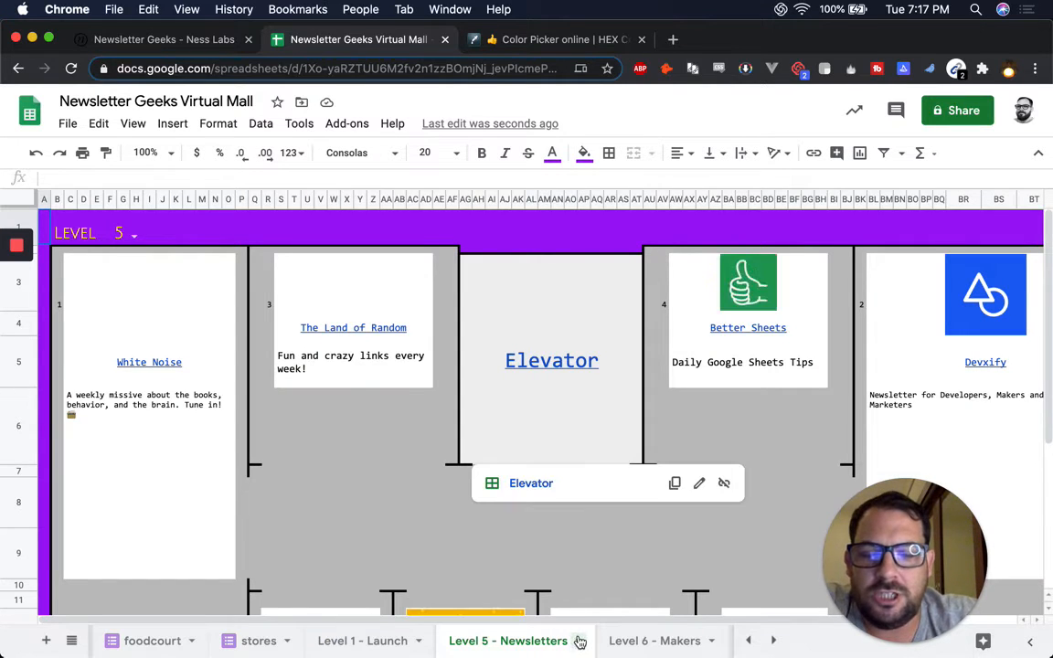
click(578, 642)
click(500, 356)
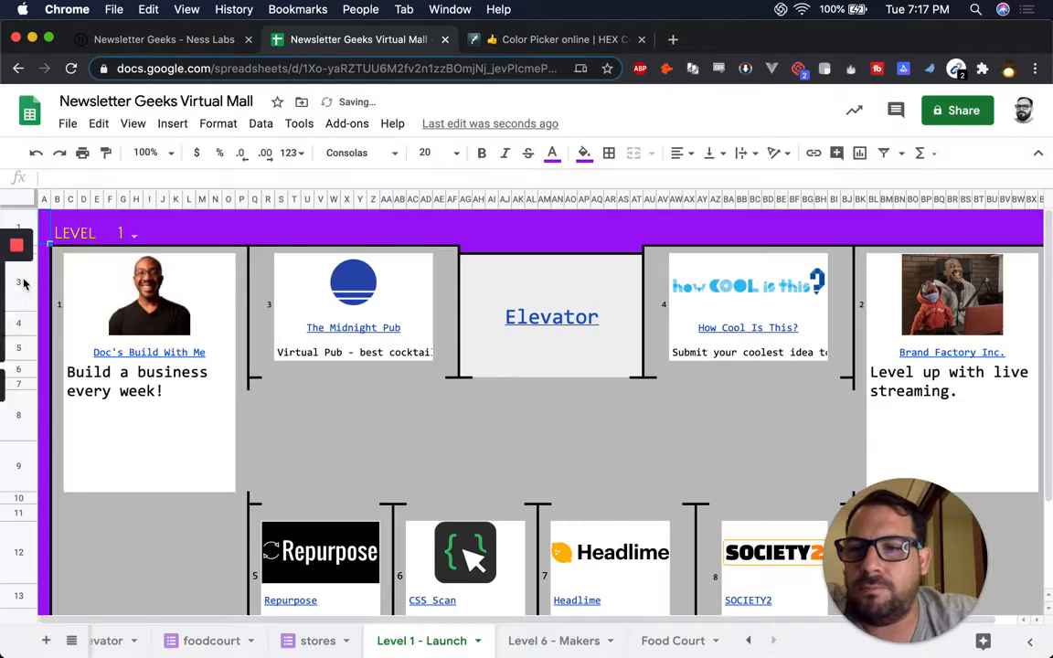
key(Return)
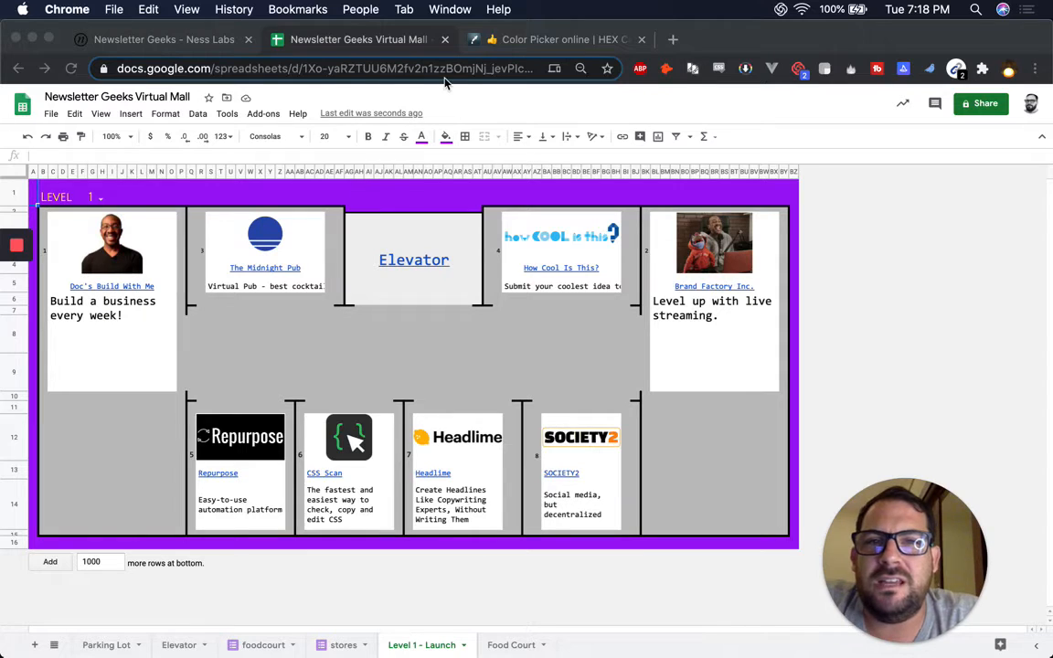
Close the developer tools on the Ness Labs Newsletter Geeks page and capture a screenshot of its teal Subscribe button.
click(509, 45)
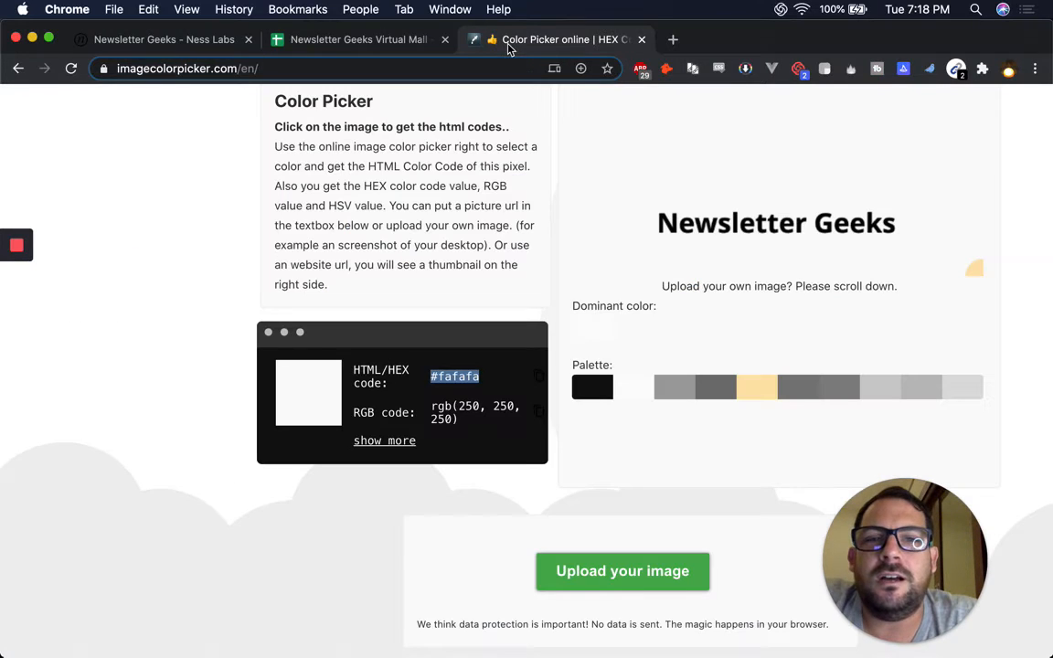
click(155, 40)
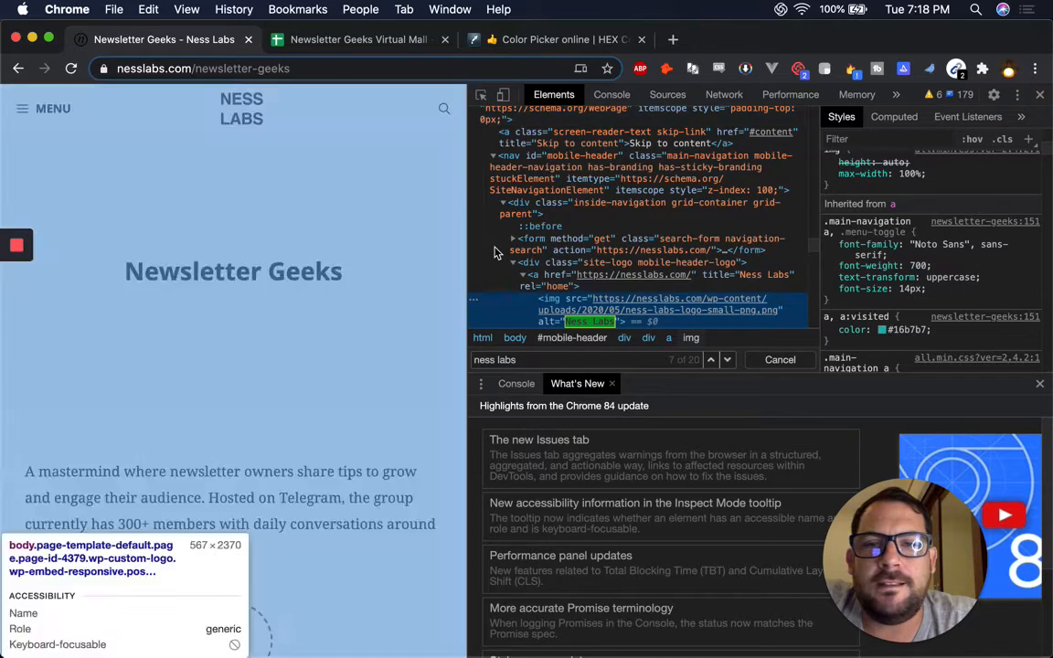
key(super+alt+i)
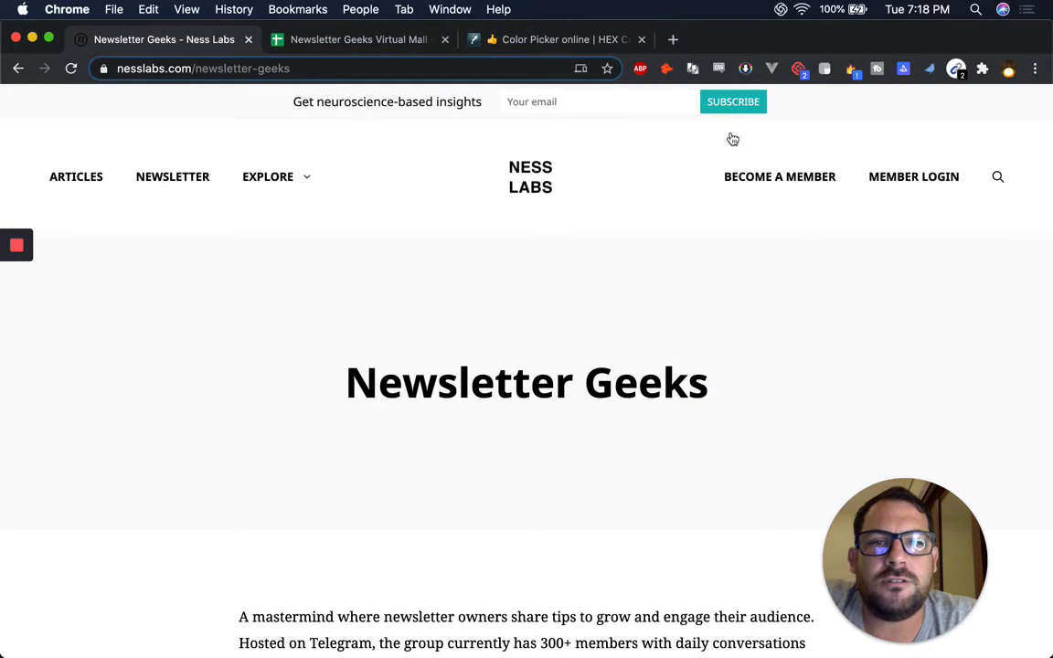
key(super+shift+4)
drag(689, 95, 820, 133)
scroll(674, 366, down, 10)
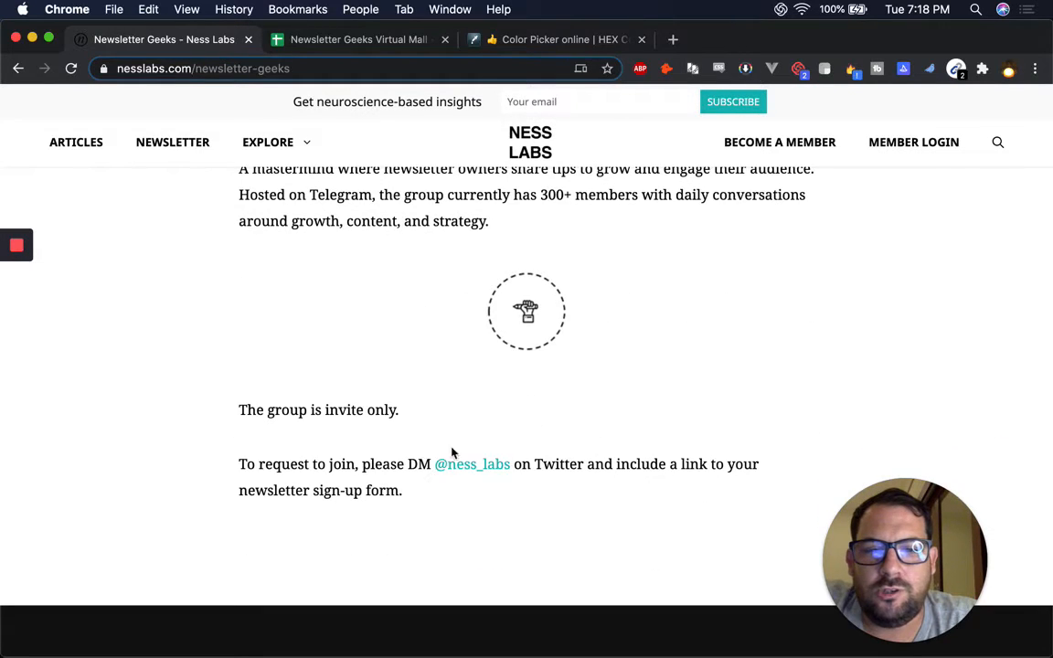
Upload the new Subscribe button screenshot from the Desktop to the online image color picker.
click(555, 50)
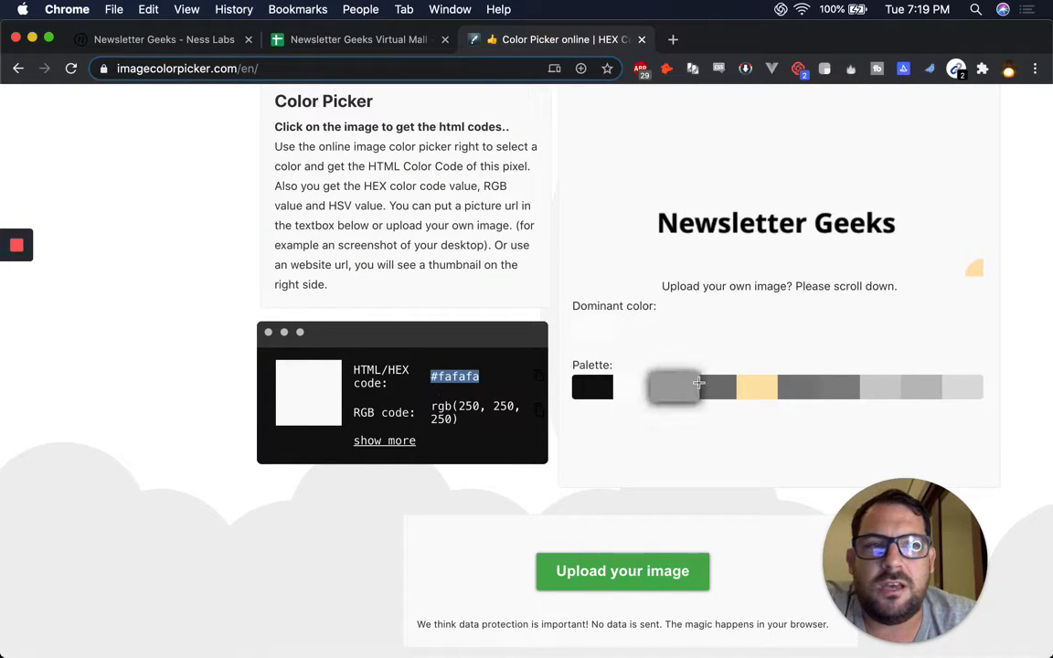
click(639, 568)
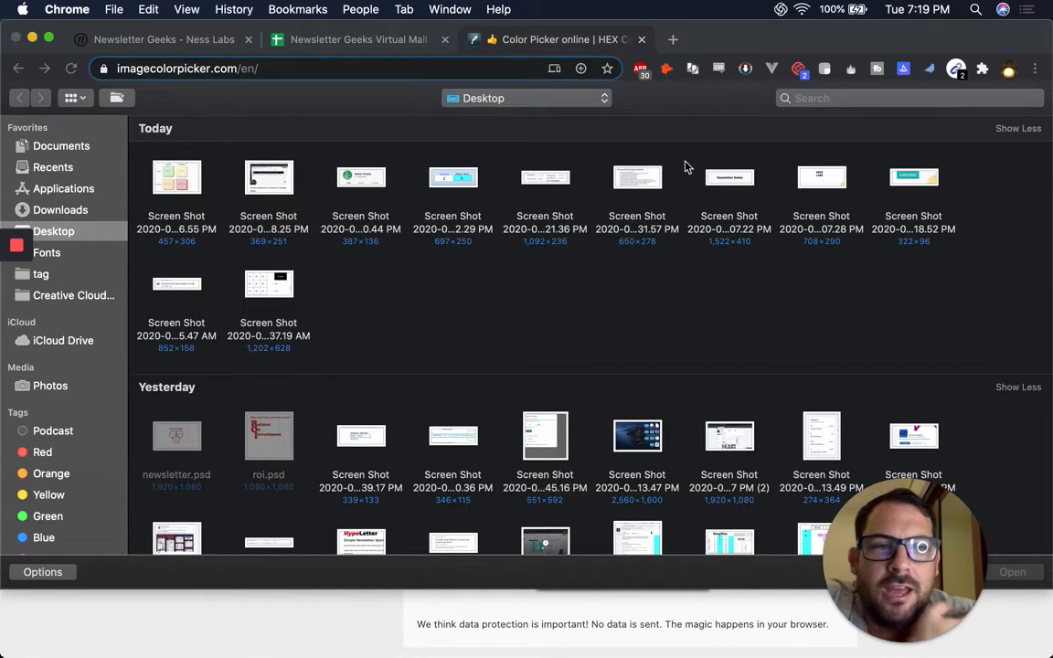
double_click(911, 187)
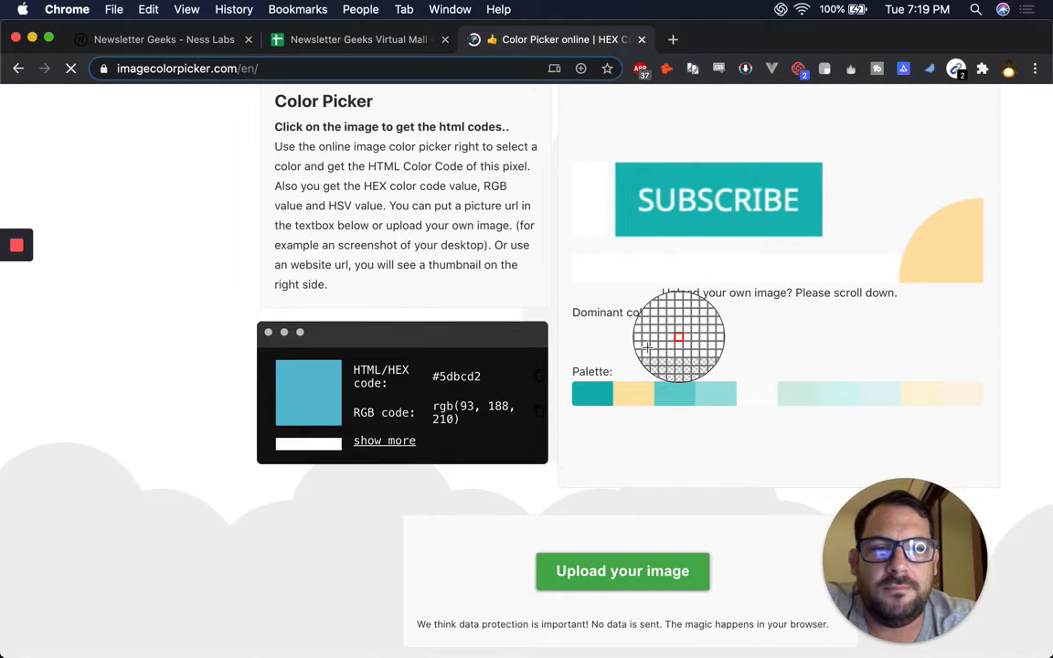
Sample the teal of the Subscribe button in the uploaded image and copy its hex code #16b7b7.
click(733, 233)
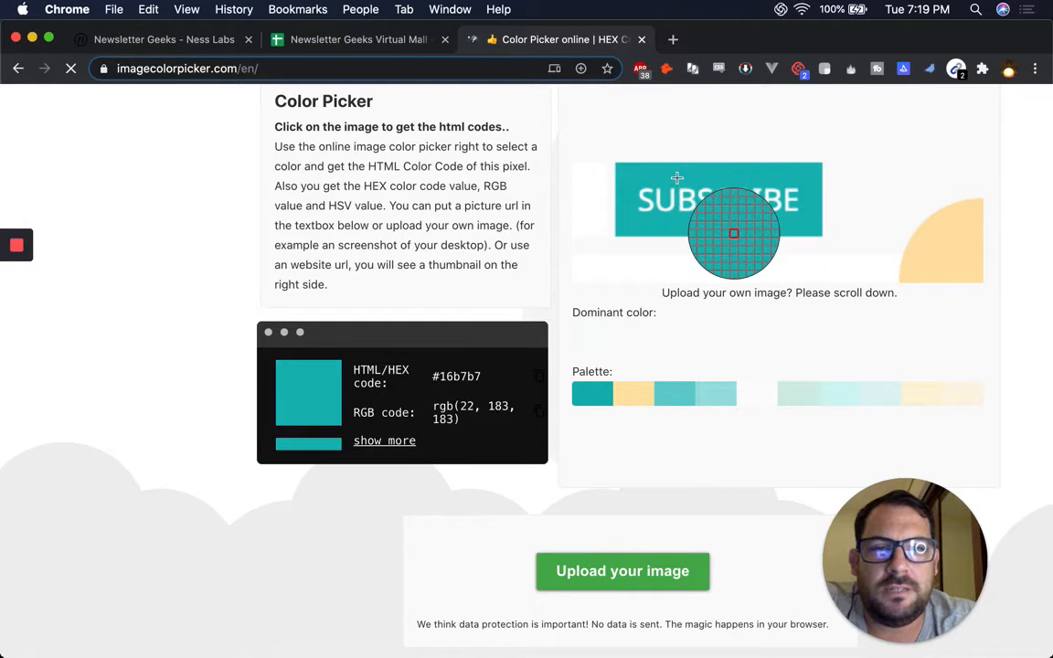
drag(433, 376, 494, 392)
click(538, 375)
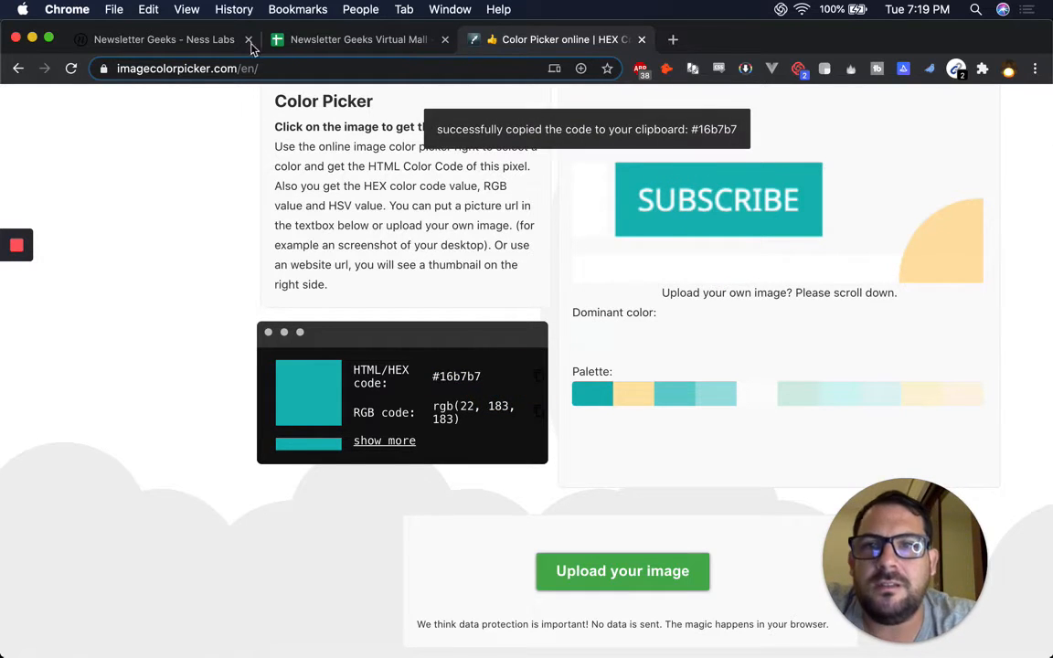
Fill the Enter the Elevator cell on the Parking Lot sheet with the custom teal #16b7b7.
click(190, 39)
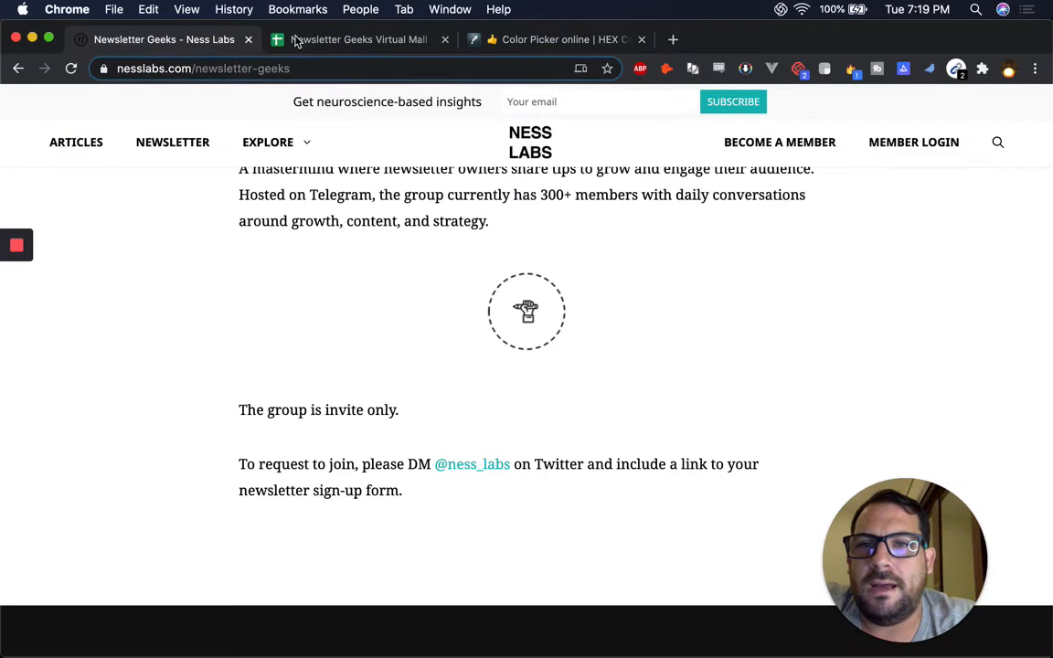
click(347, 39)
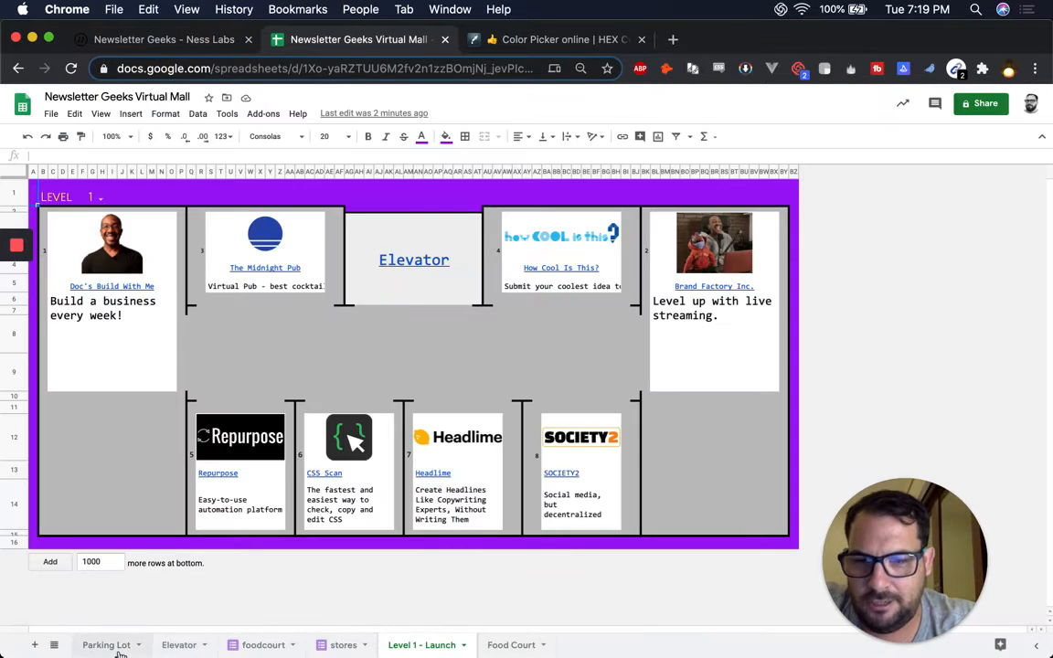
click(119, 651)
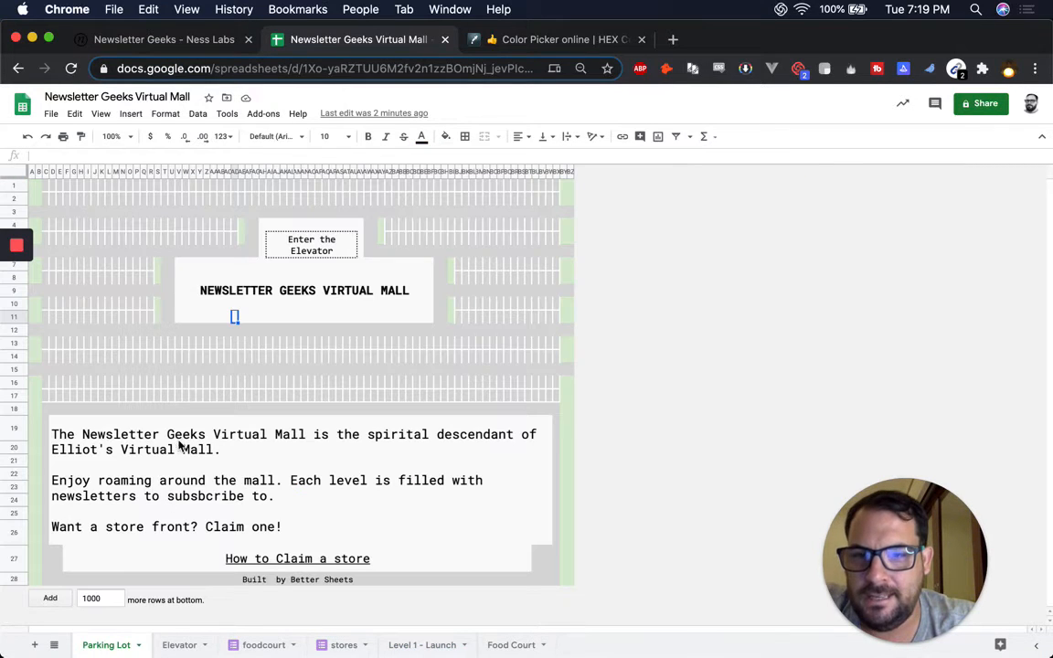
click(312, 567)
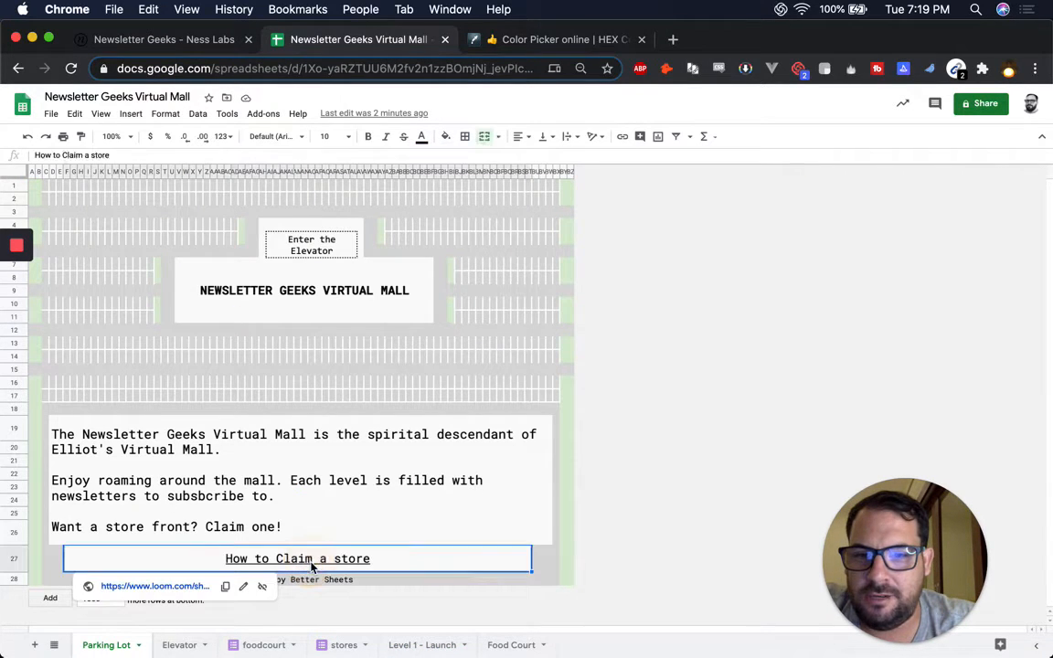
click(319, 253)
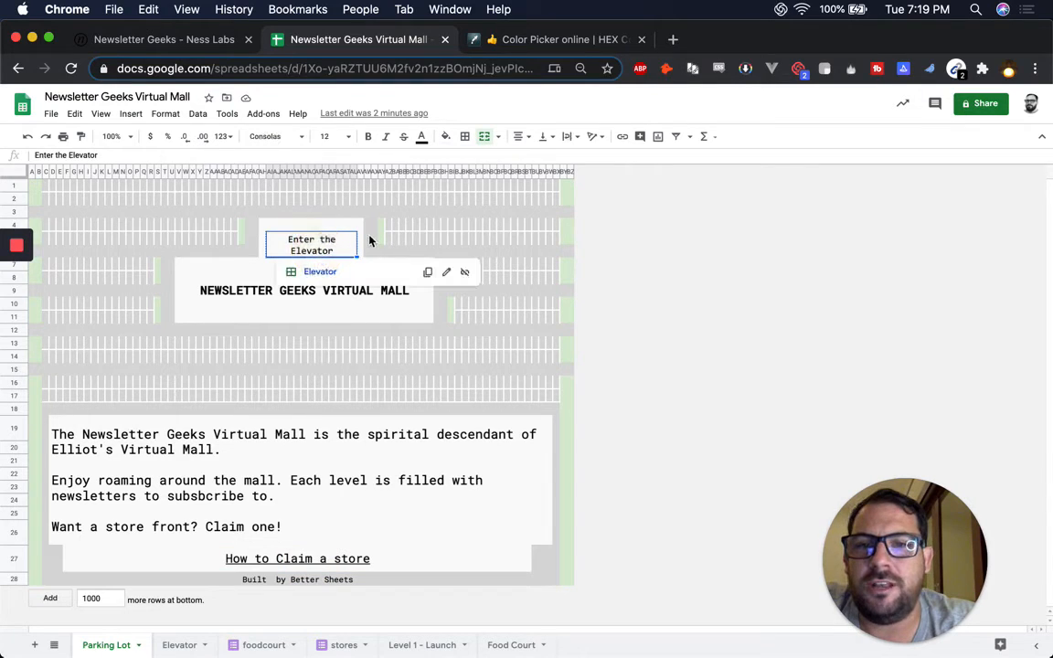
click(446, 137)
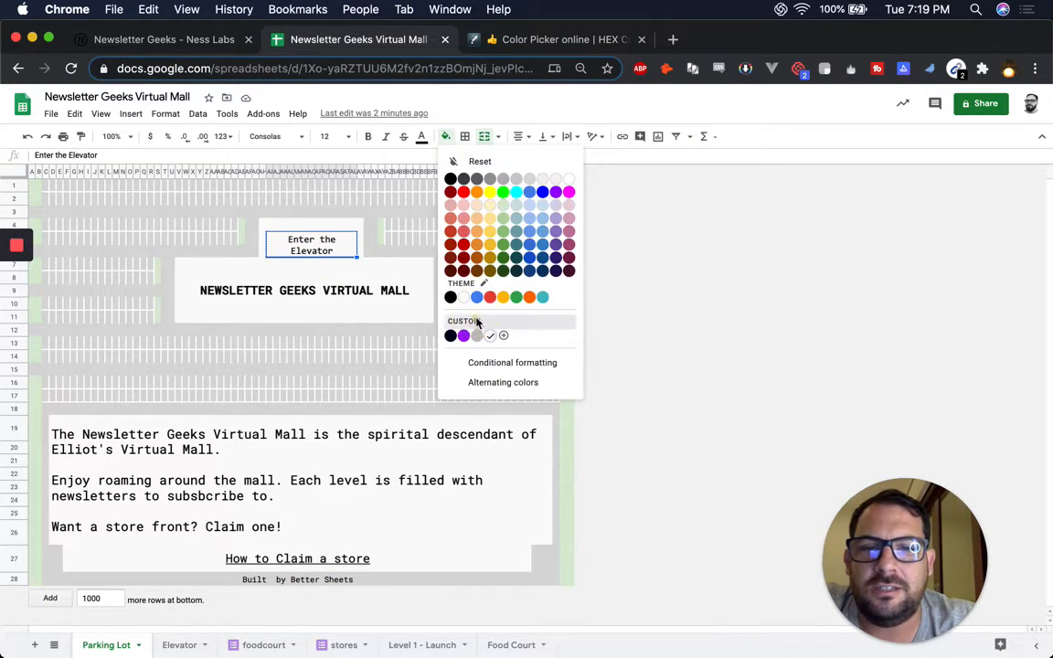
click(504, 336)
click(547, 287)
key(super+v)
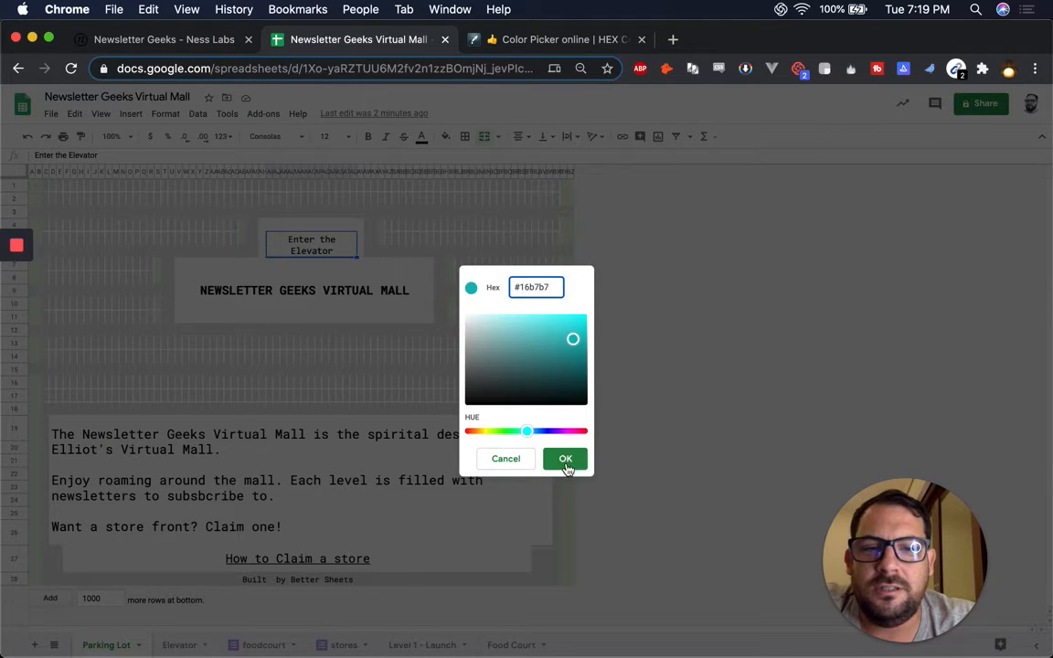
click(565, 460)
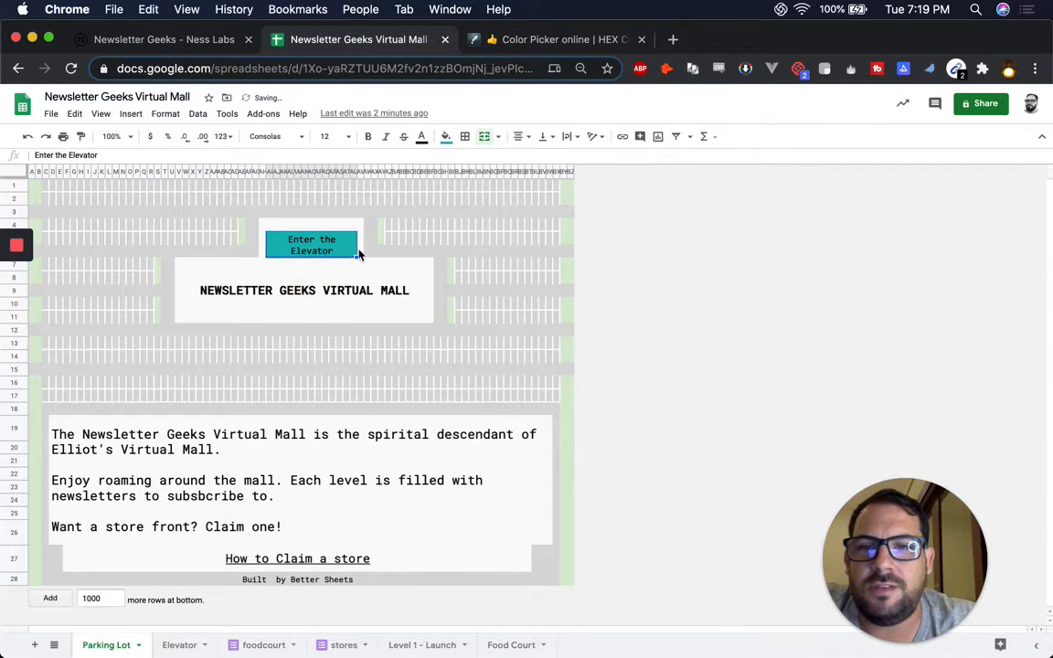
Set the Enter the Elevator cell's text colour to white, matching the Subscribe button on the Ness Labs page.
key(Down)
key(Up)
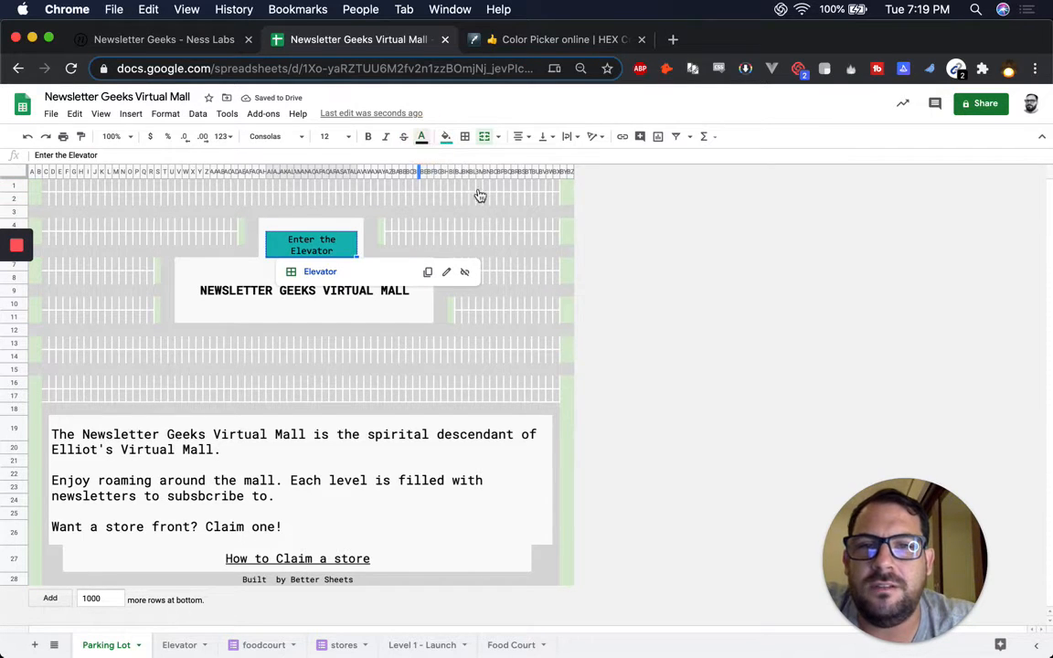
click(422, 136)
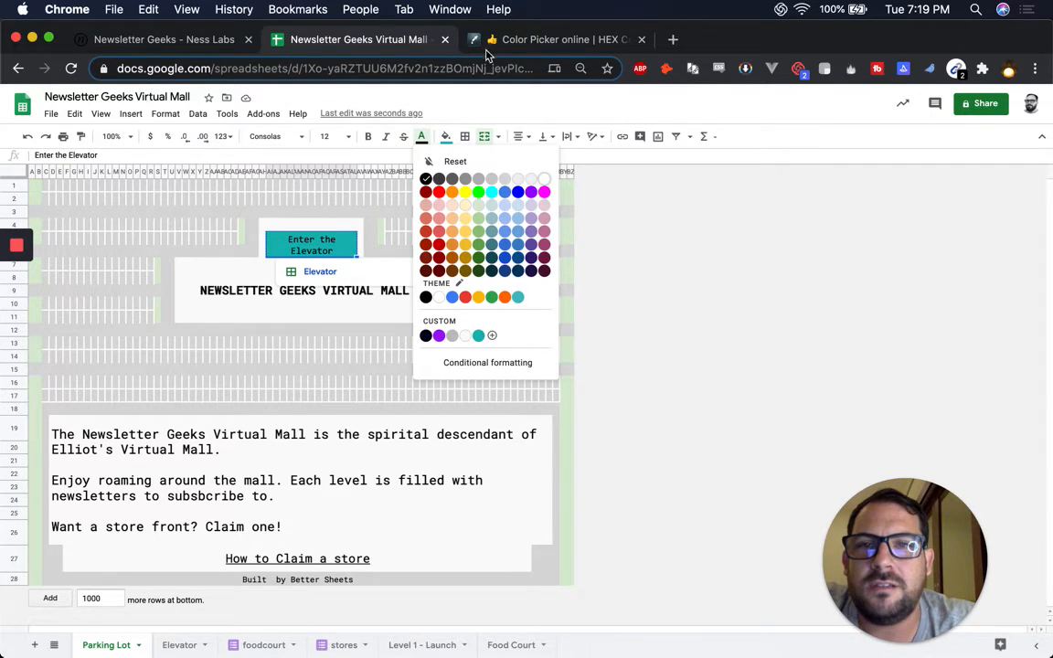
click(197, 41)
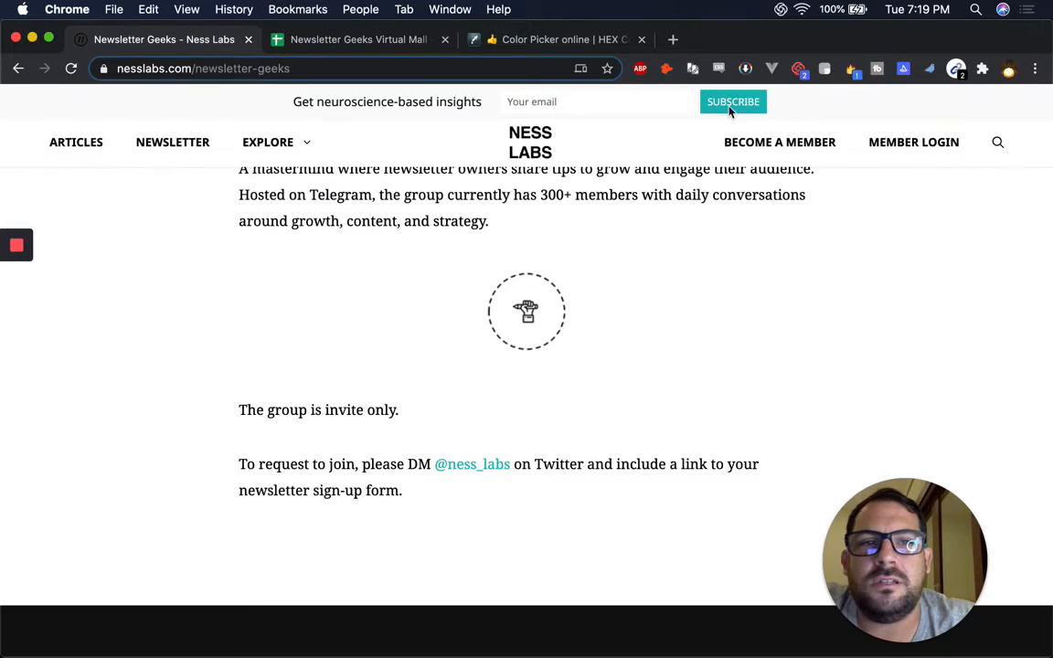
click(394, 51)
click(294, 252)
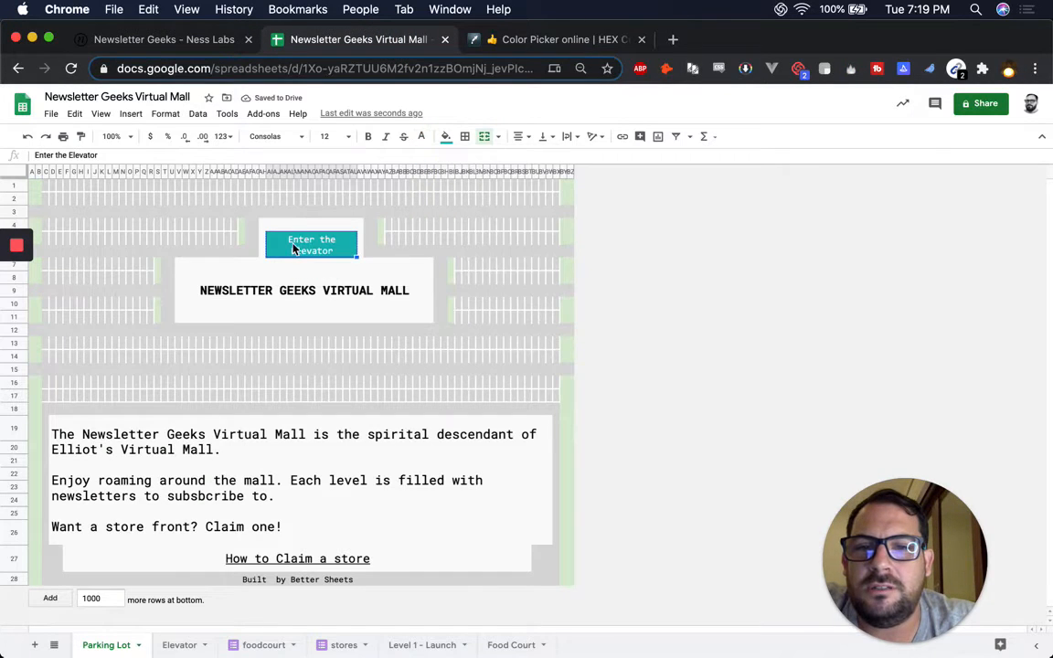
Capitalize the elevator cell's label with the formula =UPPER("Enter the Elevator").
triple_click(297, 248)
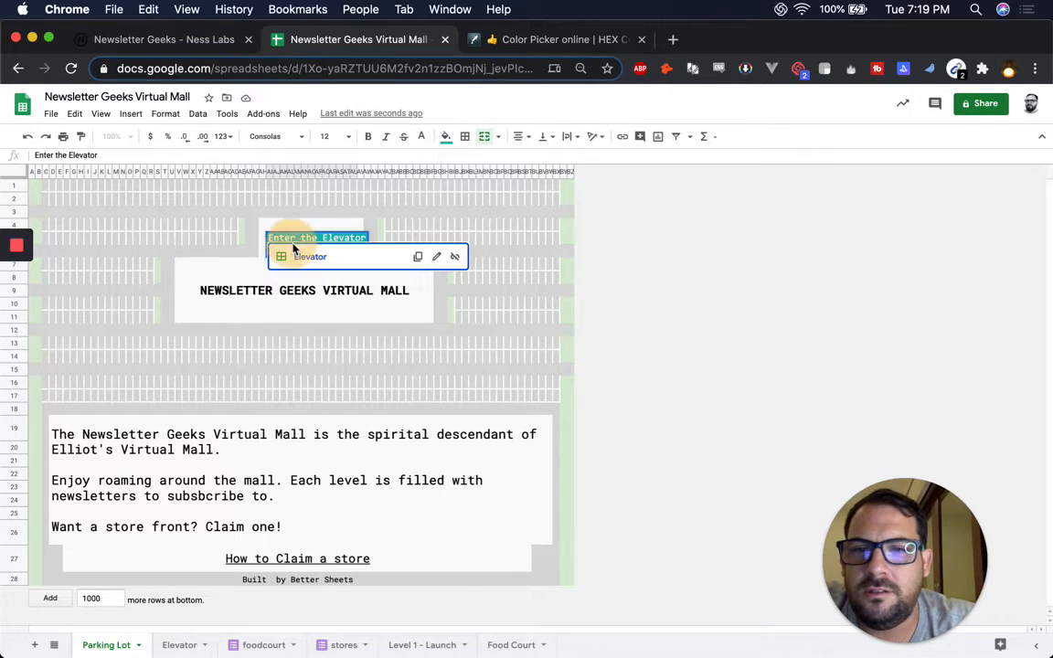
click(77, 151)
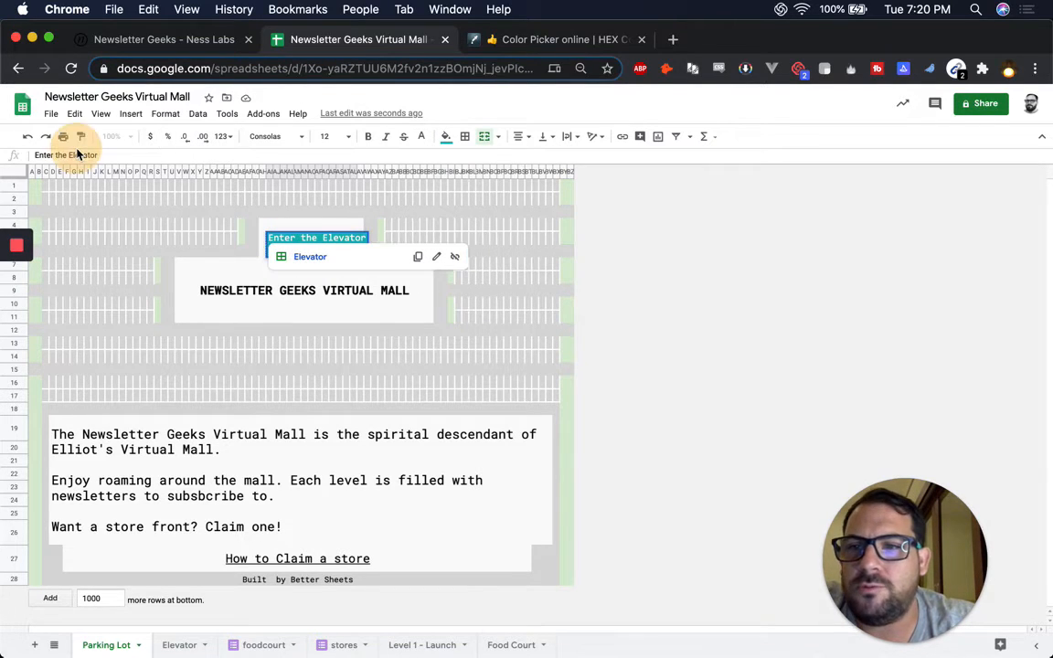
click(75, 152)
key(Home)
text(=UPPER()
text(")
key(End)
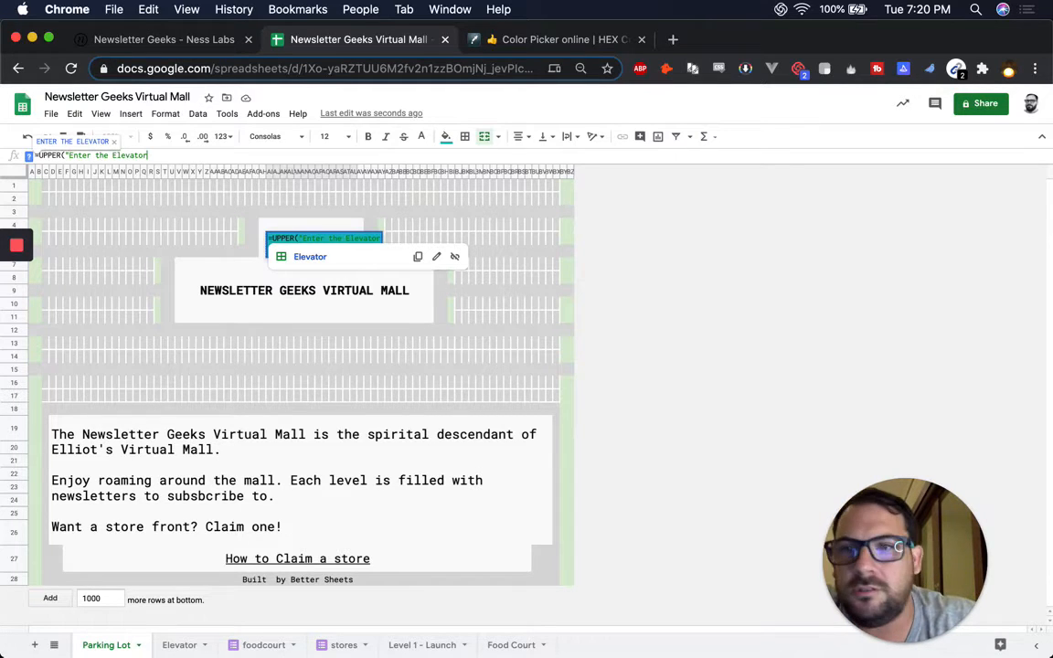
text())
key(Return)
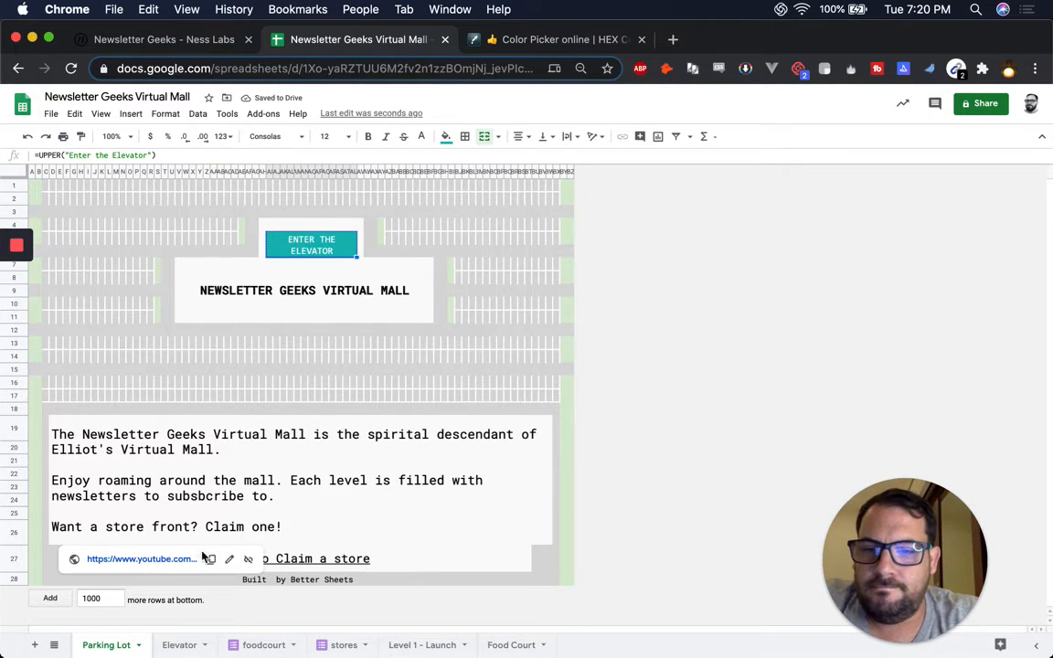
Set the How to Claim a store and Built by Better Sheets texts to the custom teal.
click(356, 565)
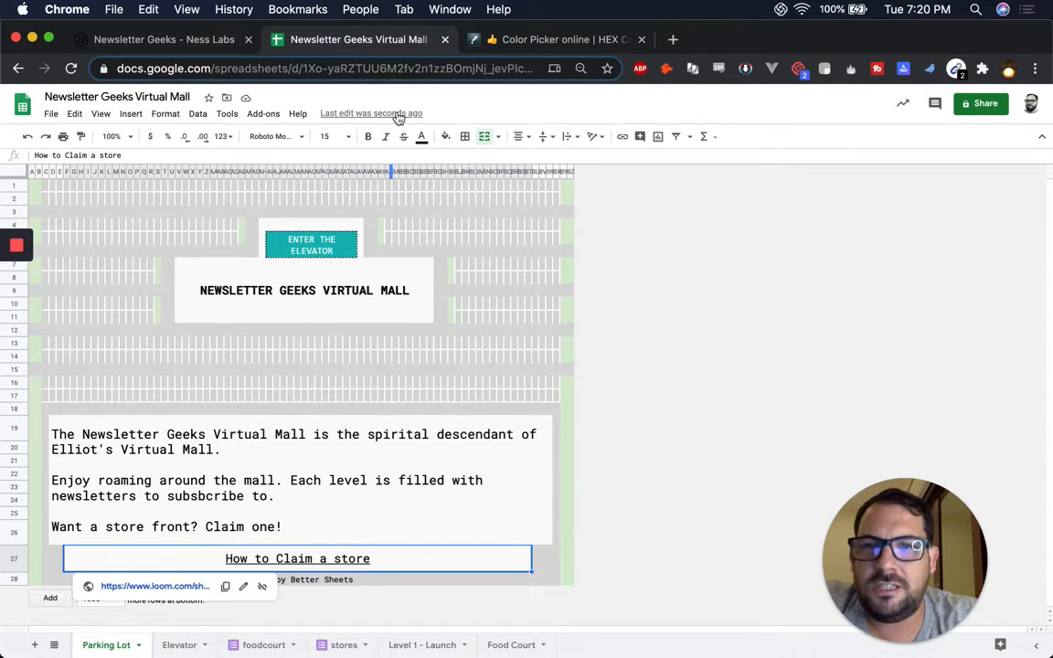
click(422, 137)
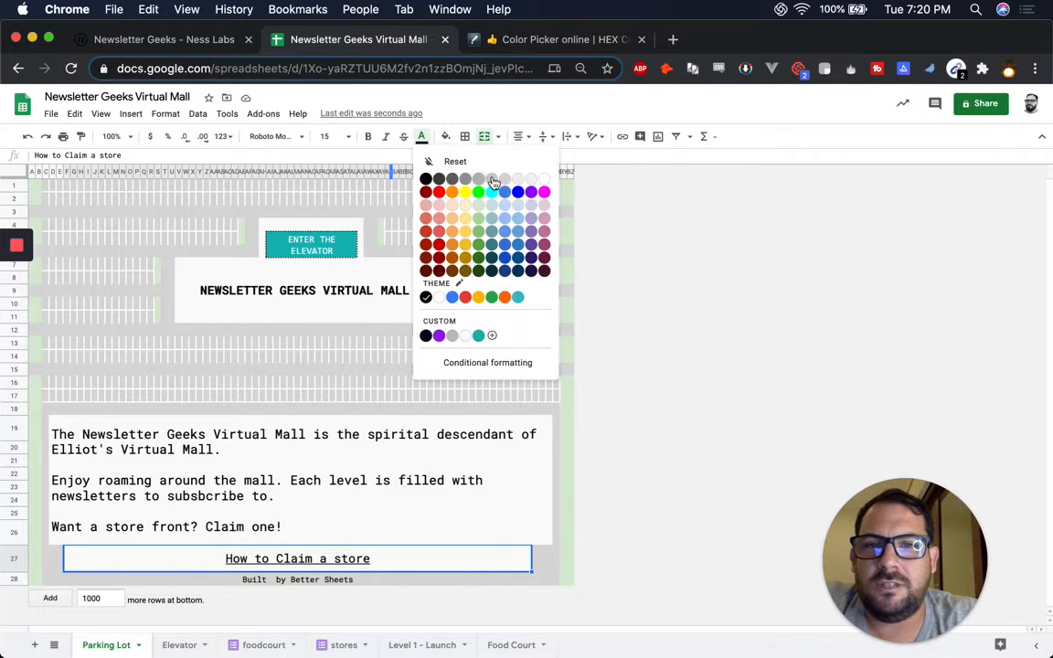
click(480, 336)
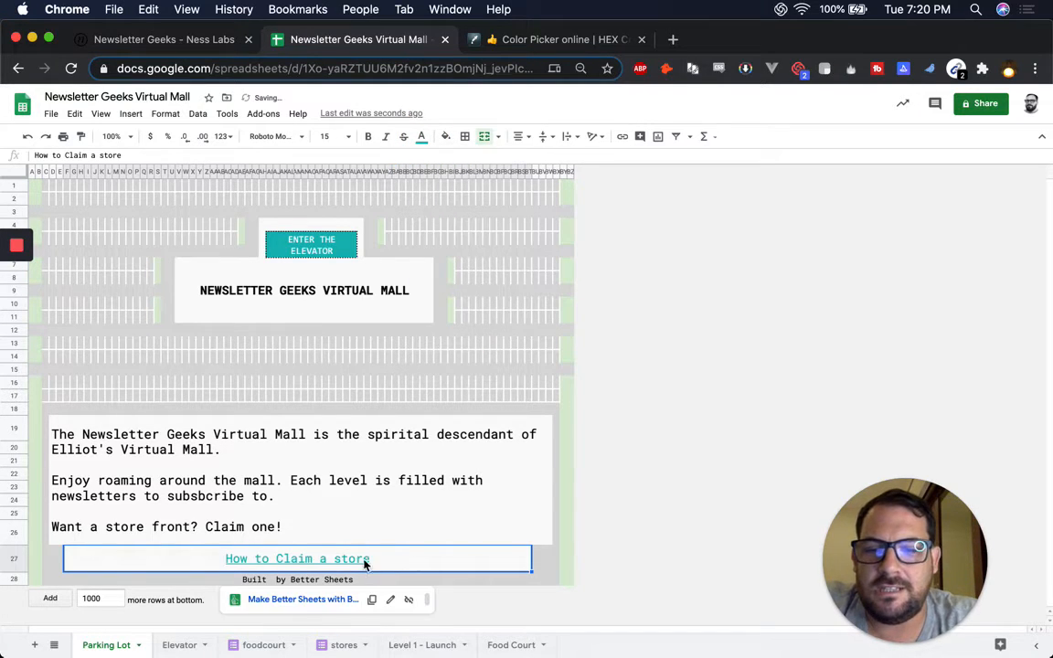
click(337, 579)
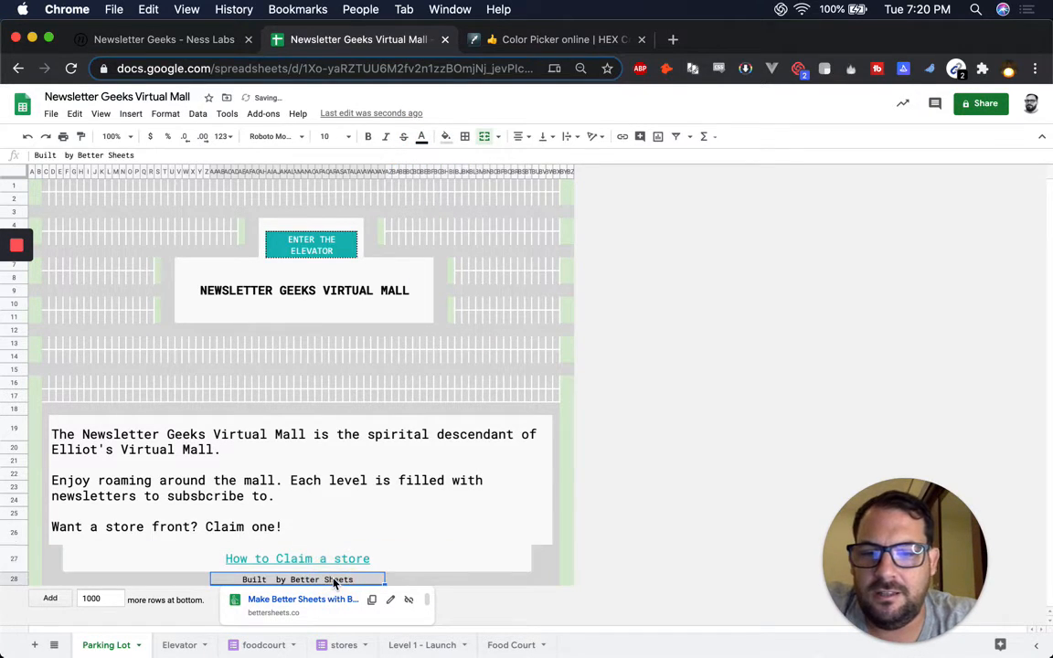
click(422, 137)
click(480, 336)
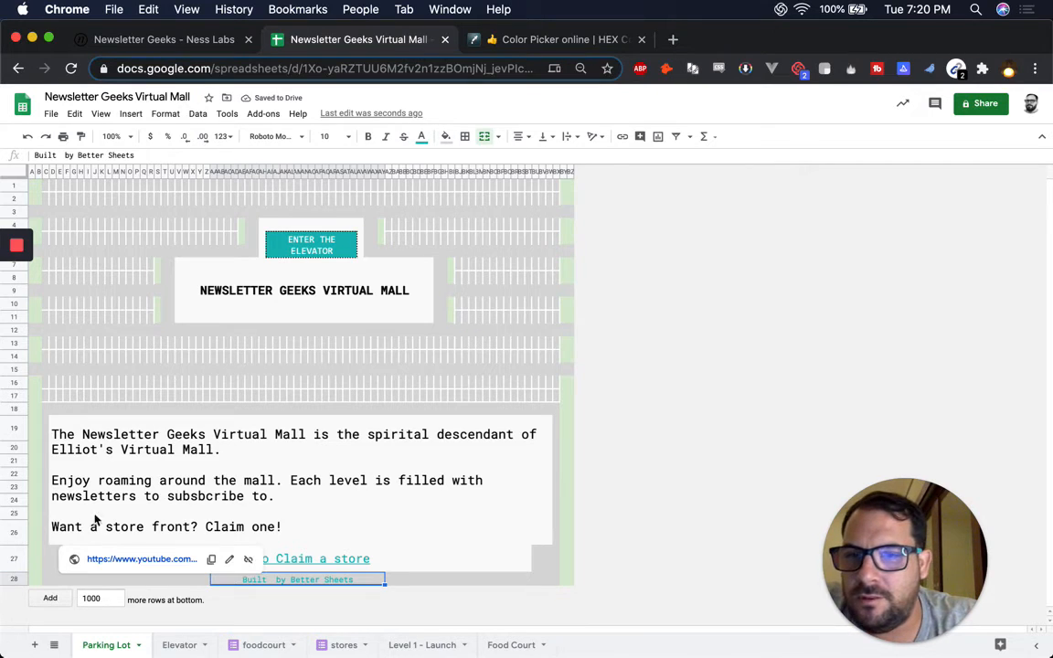
click(180, 646)
click(101, 395)
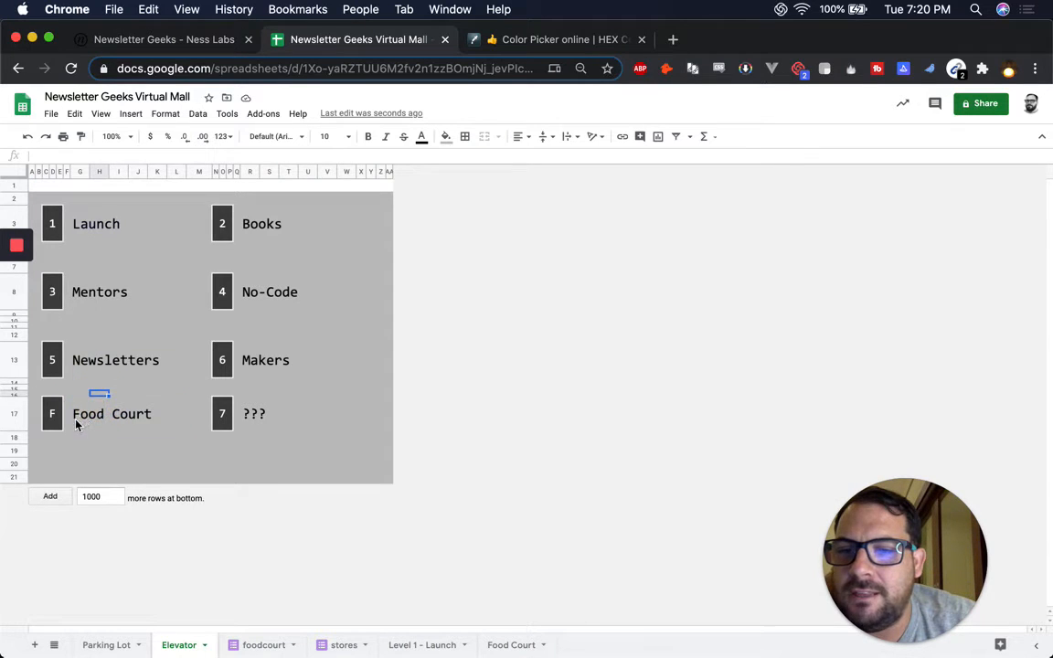
click(78, 421)
click(92, 370)
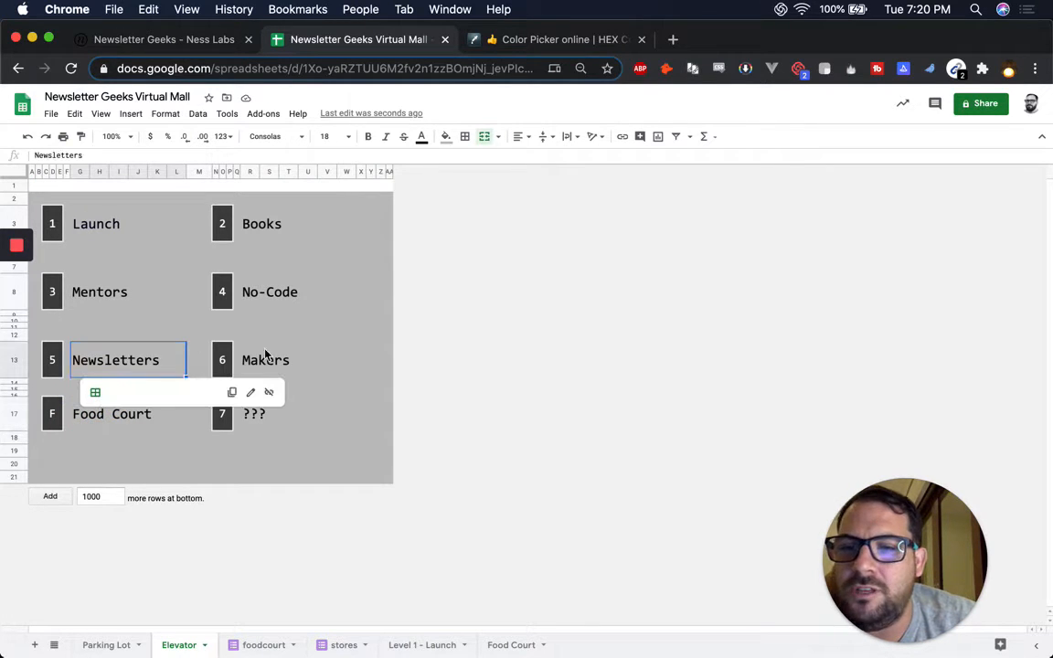
click(126, 225)
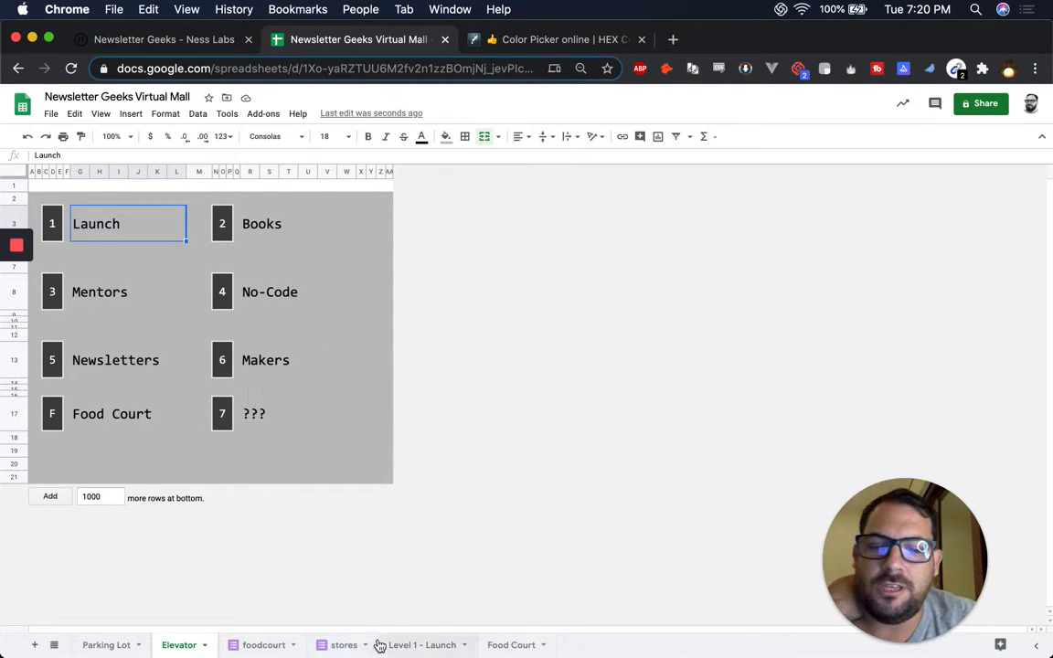
On Level 1 - Launch, recolour the purple header row and surrounding border off-white and set the header text to the custom near-black.
click(433, 646)
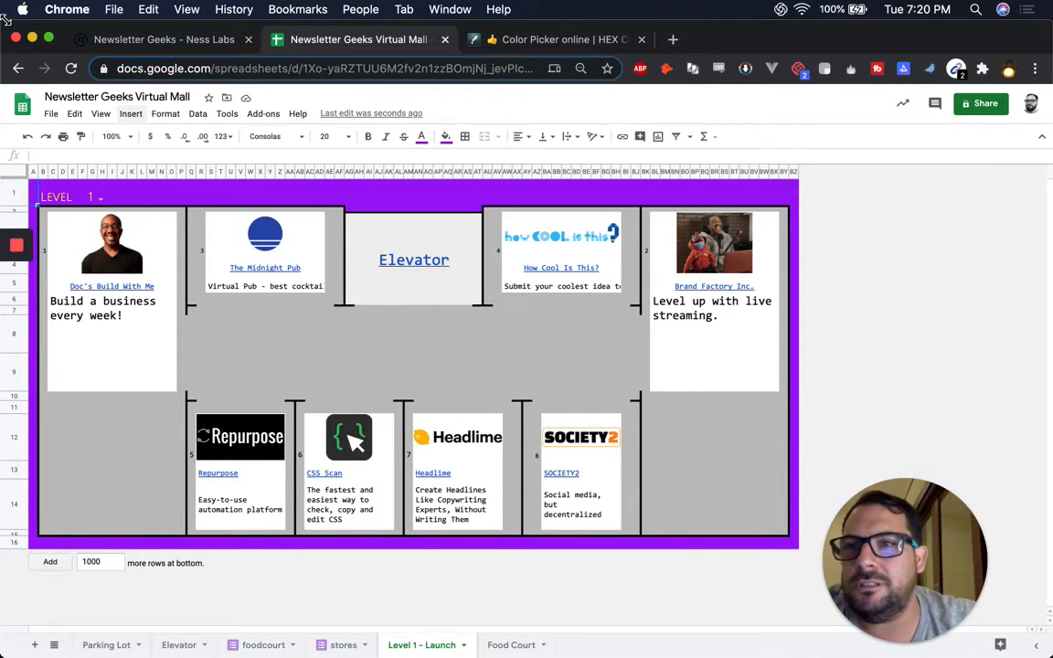
drag(24, 24, 48, 24)
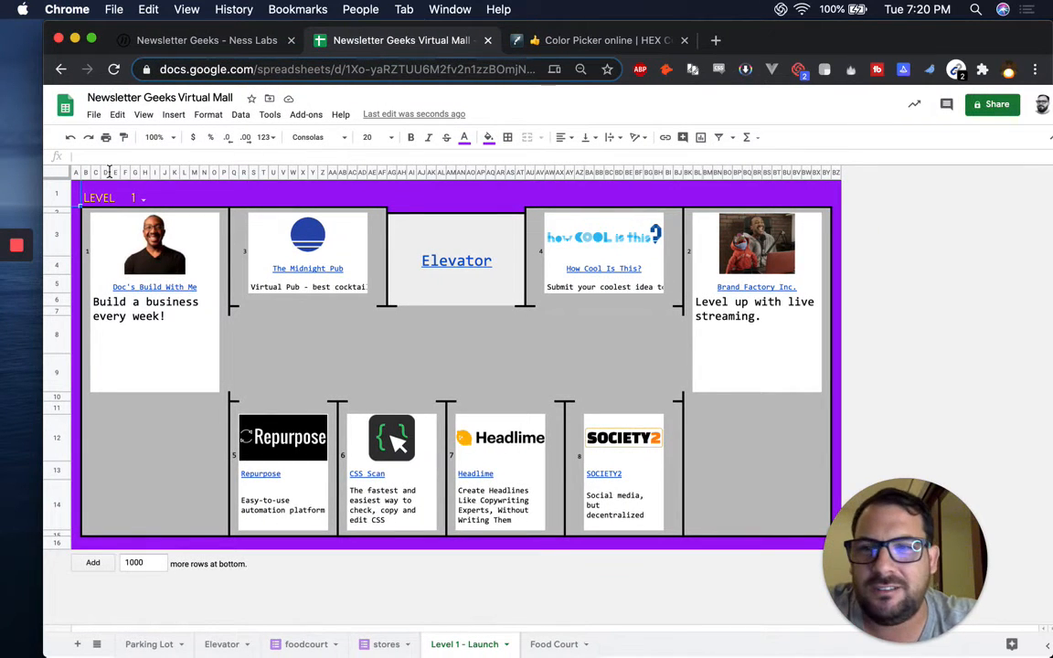
click(57, 193)
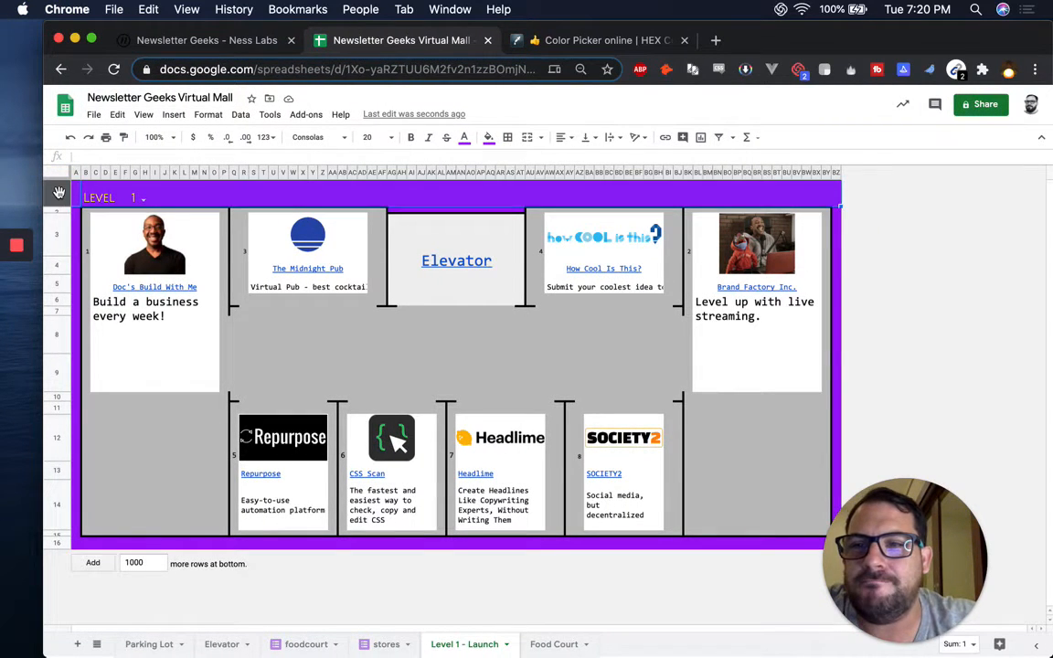
click(489, 139)
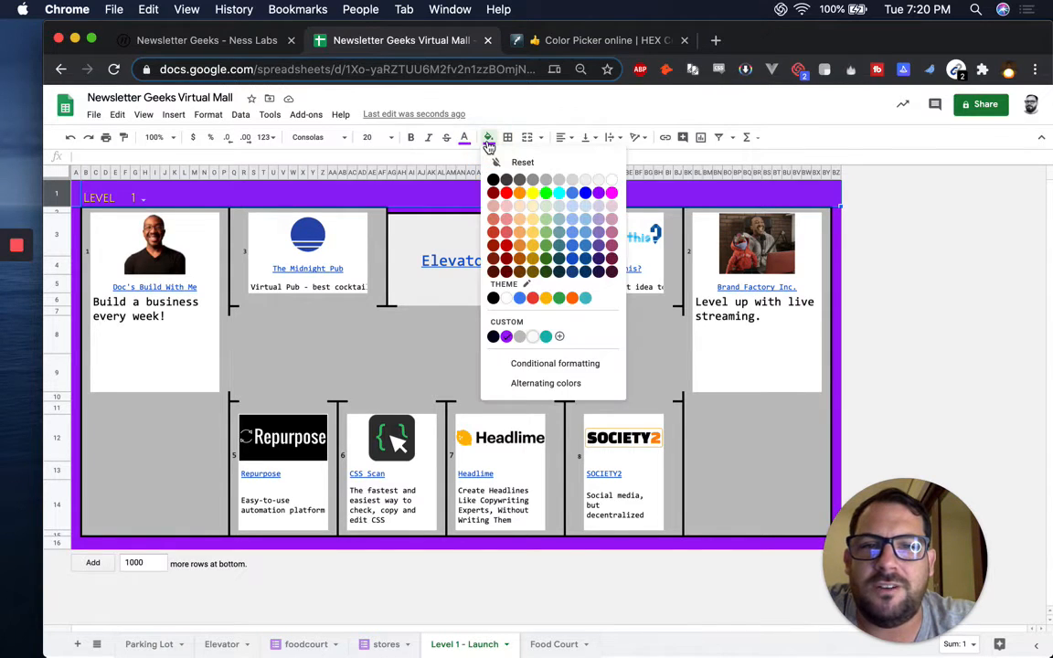
click(520, 337)
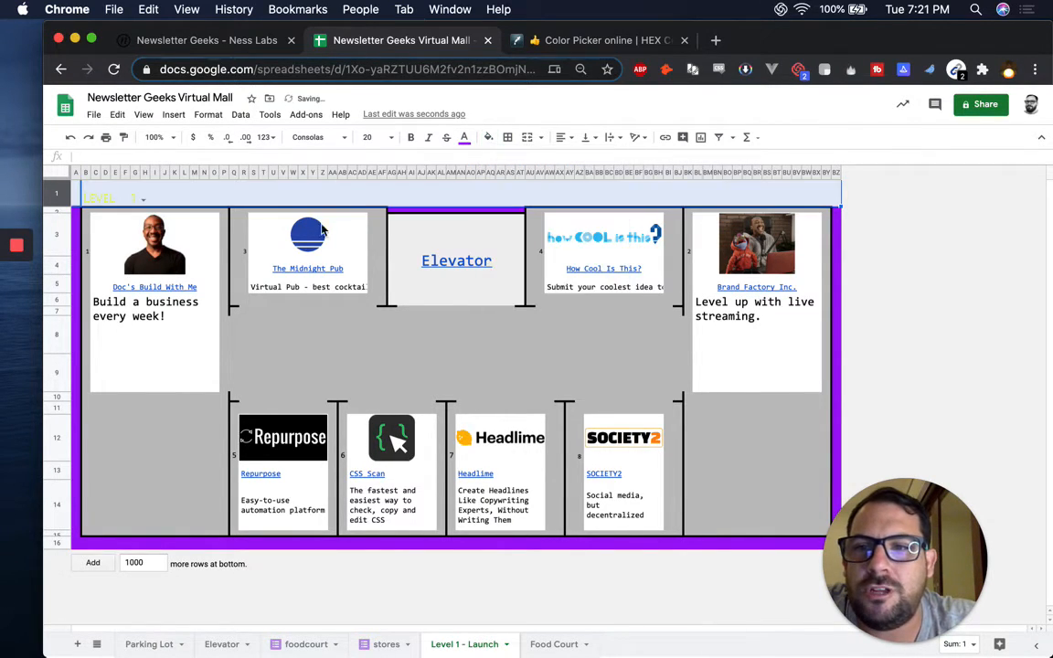
click(465, 137)
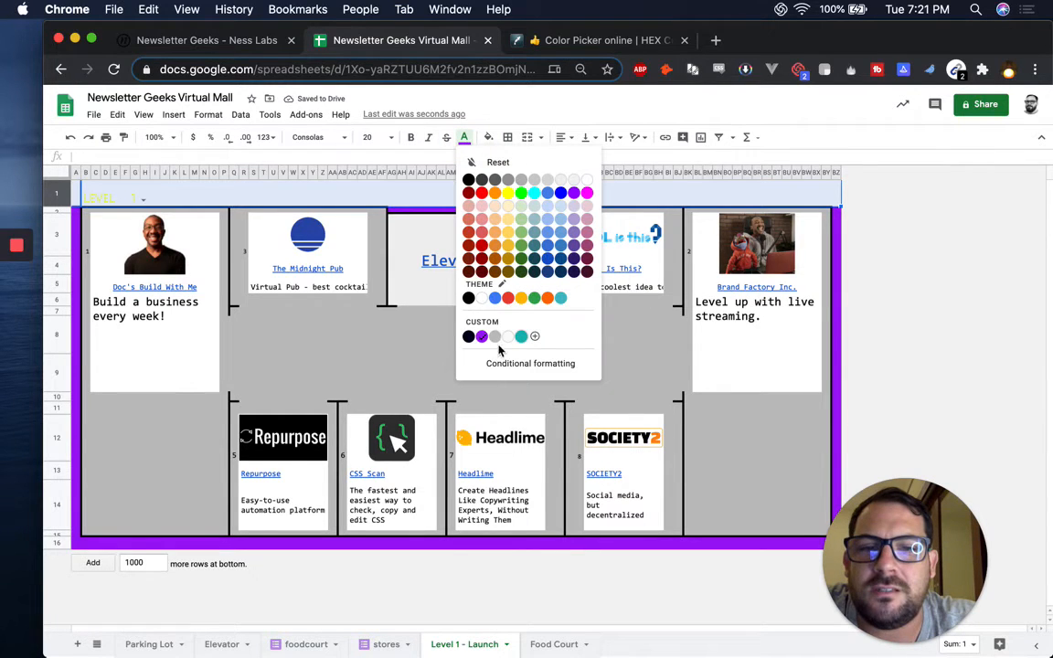
click(468, 338)
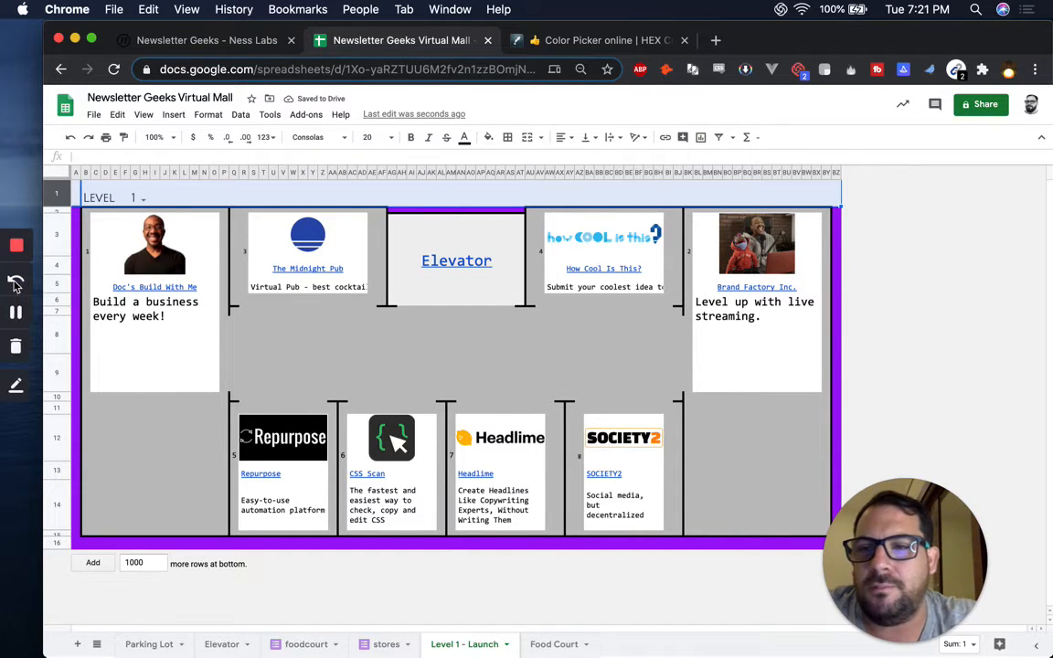
click(380, 315)
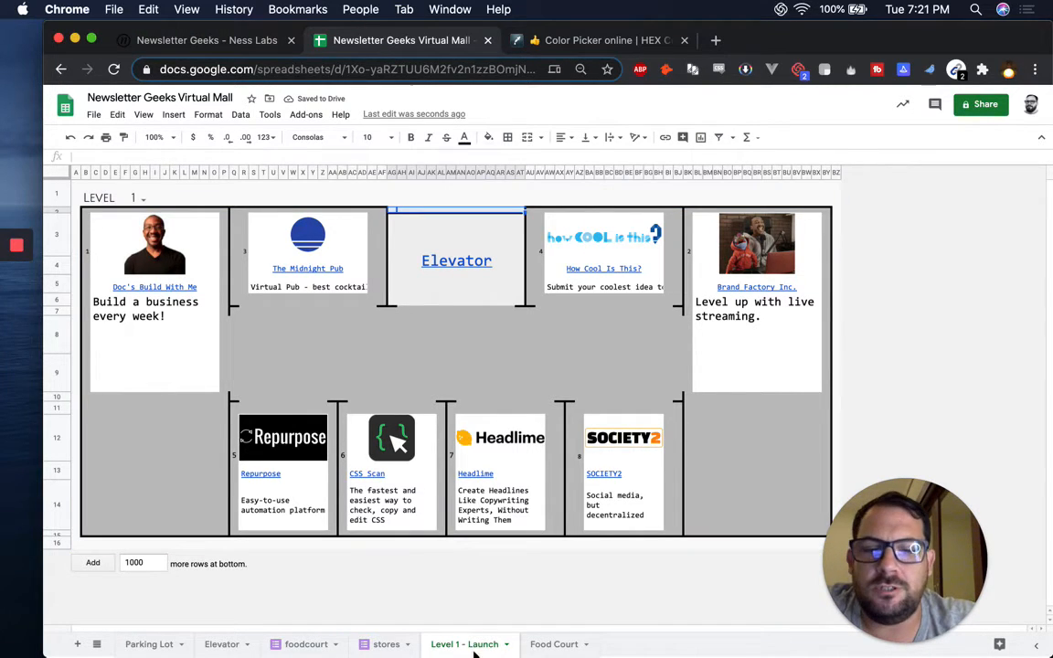
On the Food Court sheet, fill the purple header row with the custom off-white and set its text to the custom near-black.
click(572, 646)
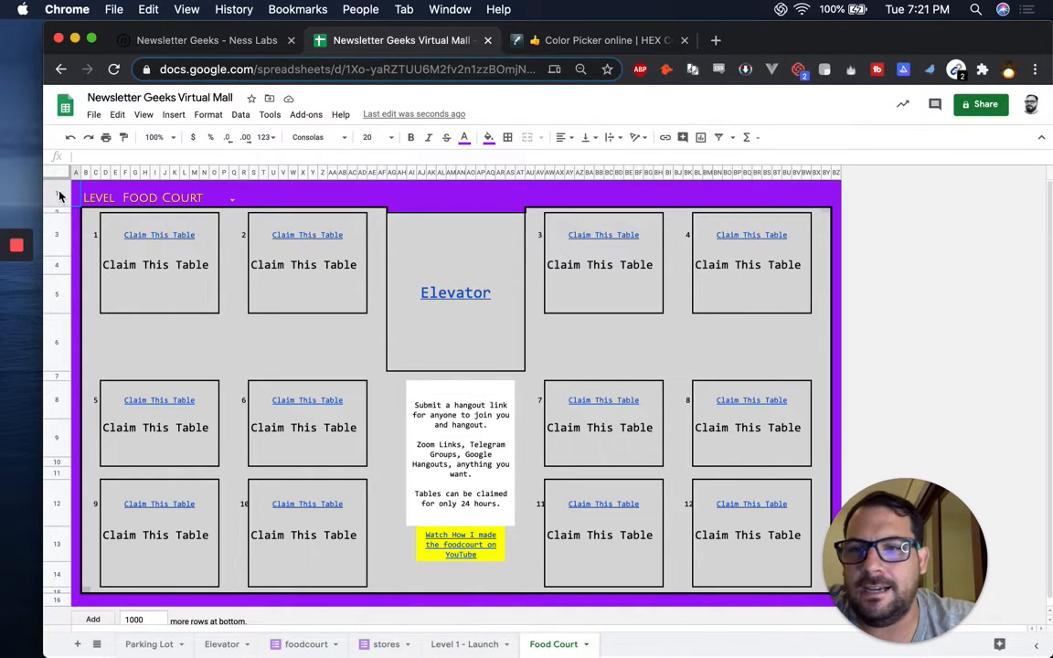
click(58, 193)
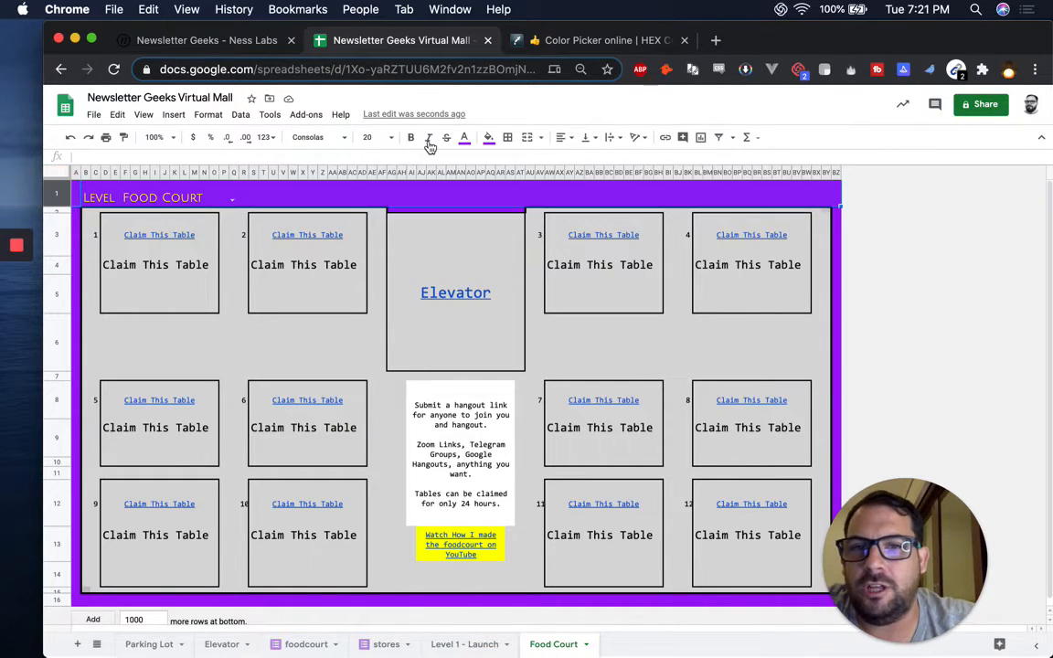
click(488, 137)
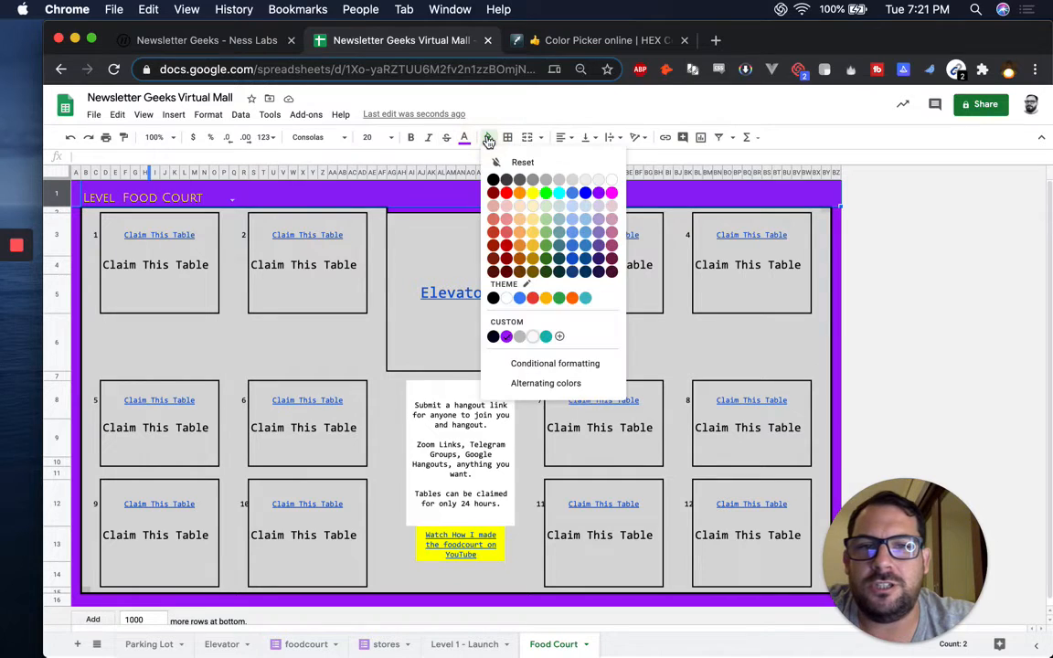
click(531, 336)
click(466, 139)
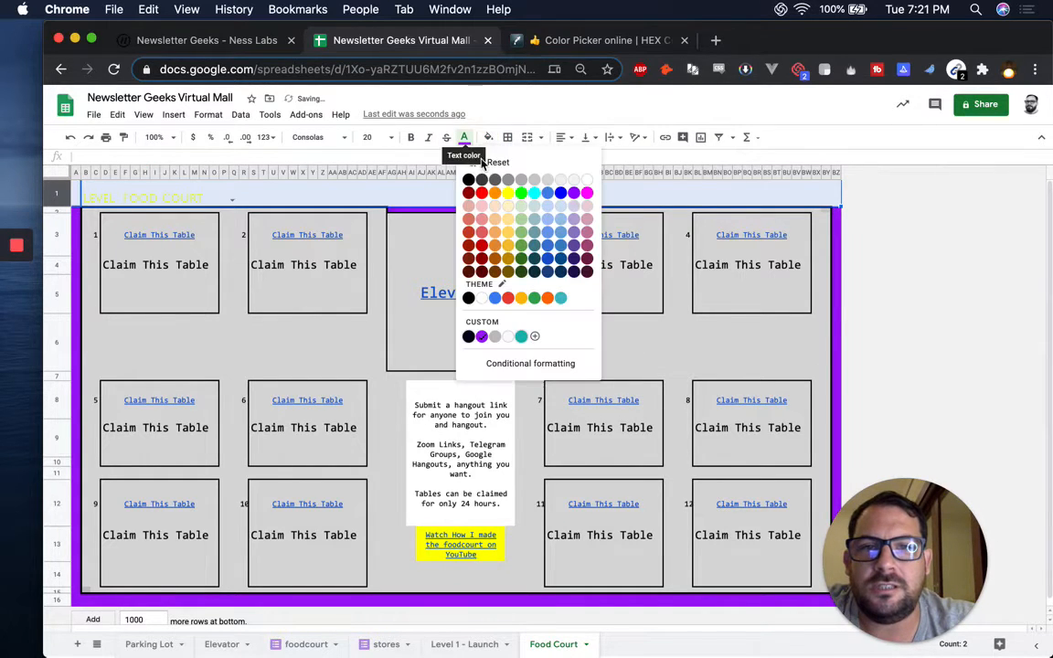
click(468, 336)
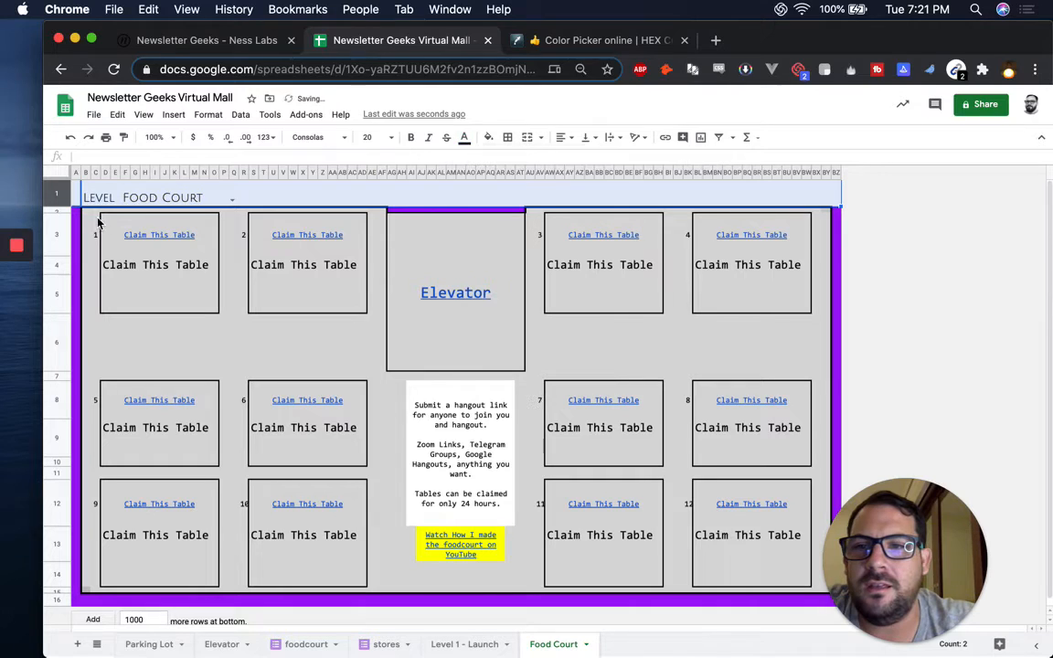
Recolour the Food Court's remaining purple border off-white: both outer columns, the strip above the elevator and the bottom row.
click(74, 172)
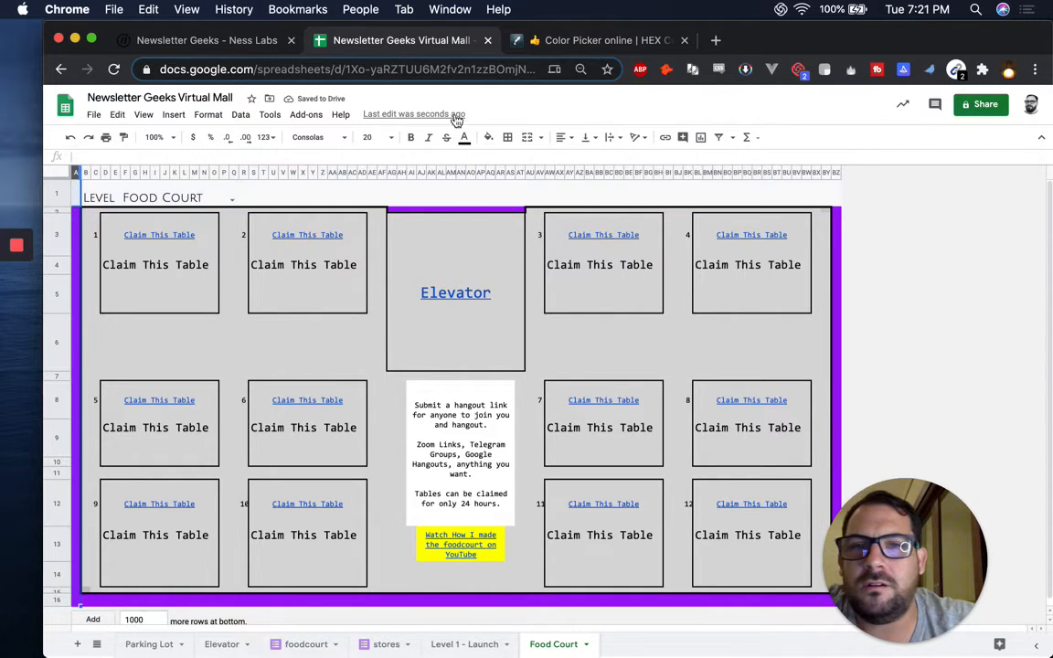
click(488, 137)
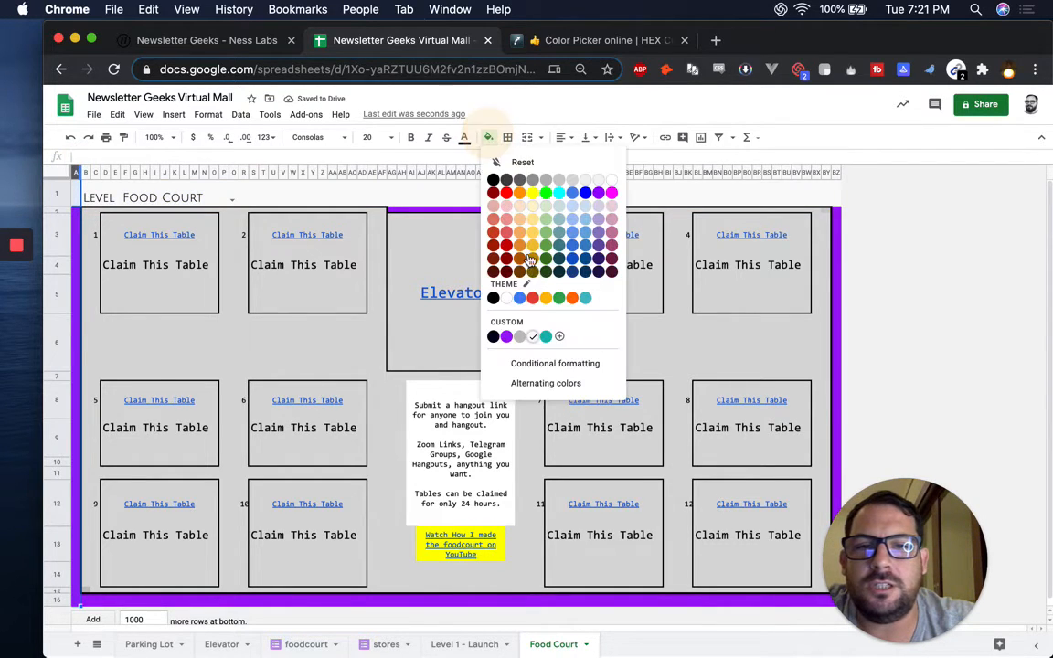
click(533, 336)
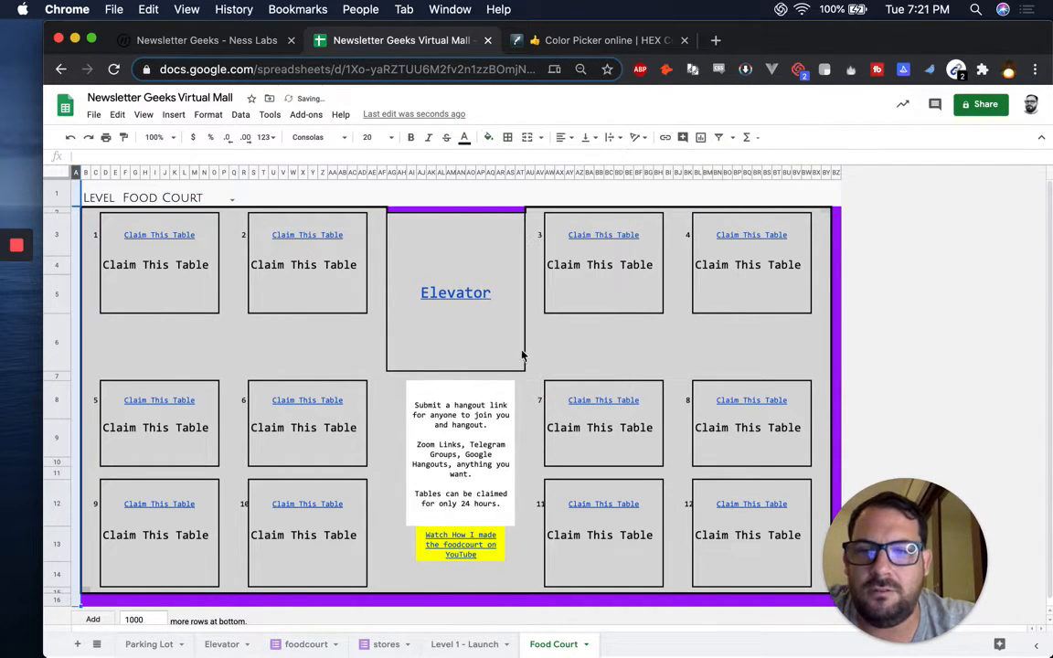
click(835, 172)
key(Delete)
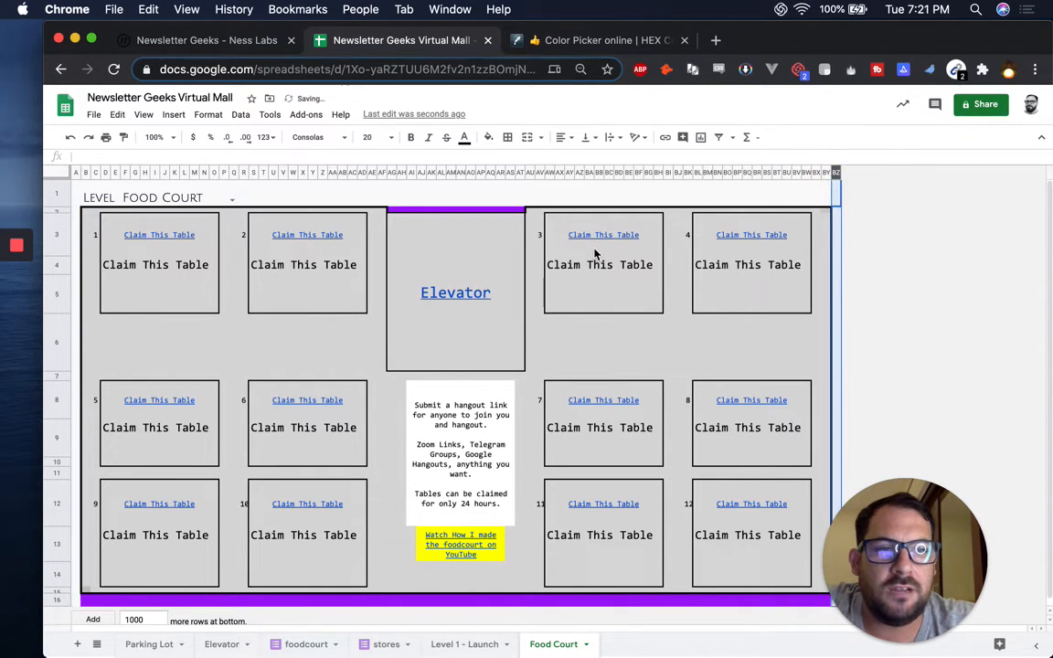
drag(387, 211, 519, 214)
key(Delete)
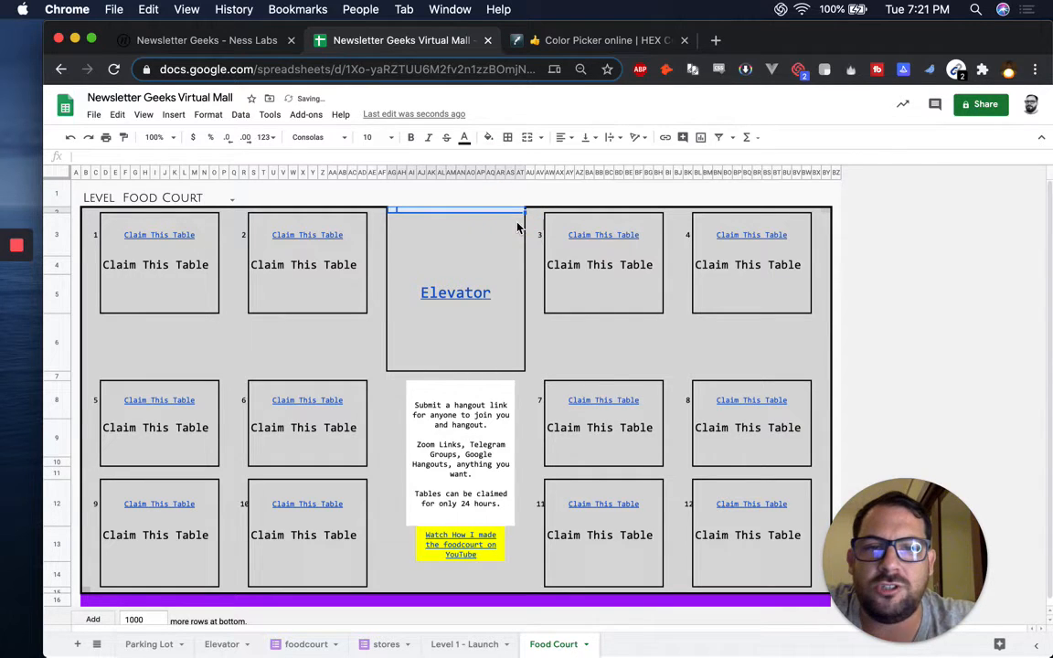
click(57, 600)
key(Delete)
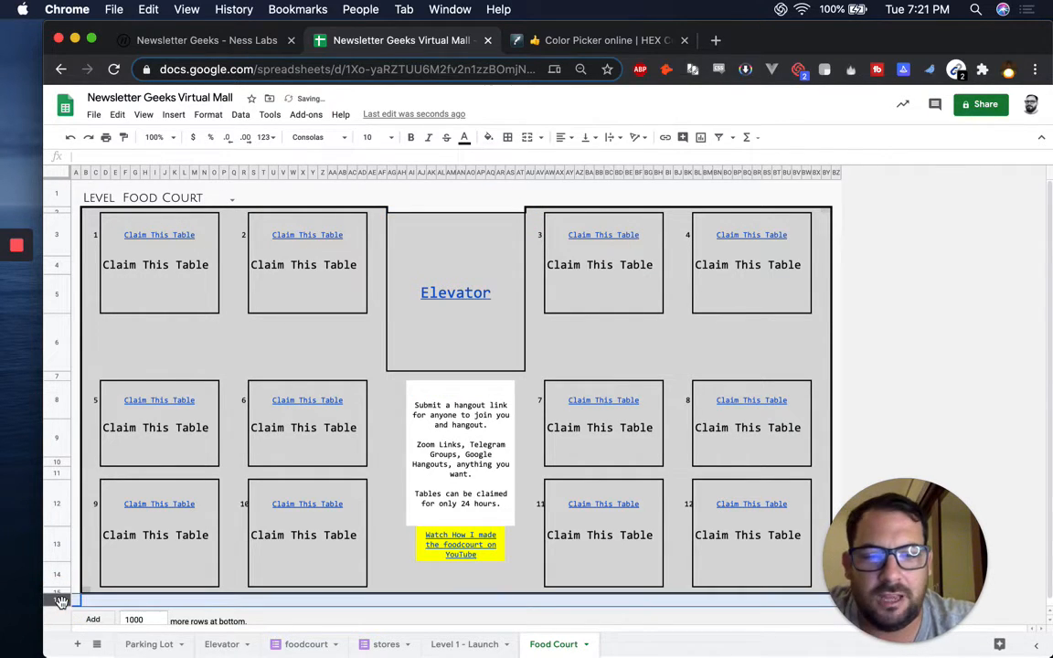
click(426, 308)
click(699, 338)
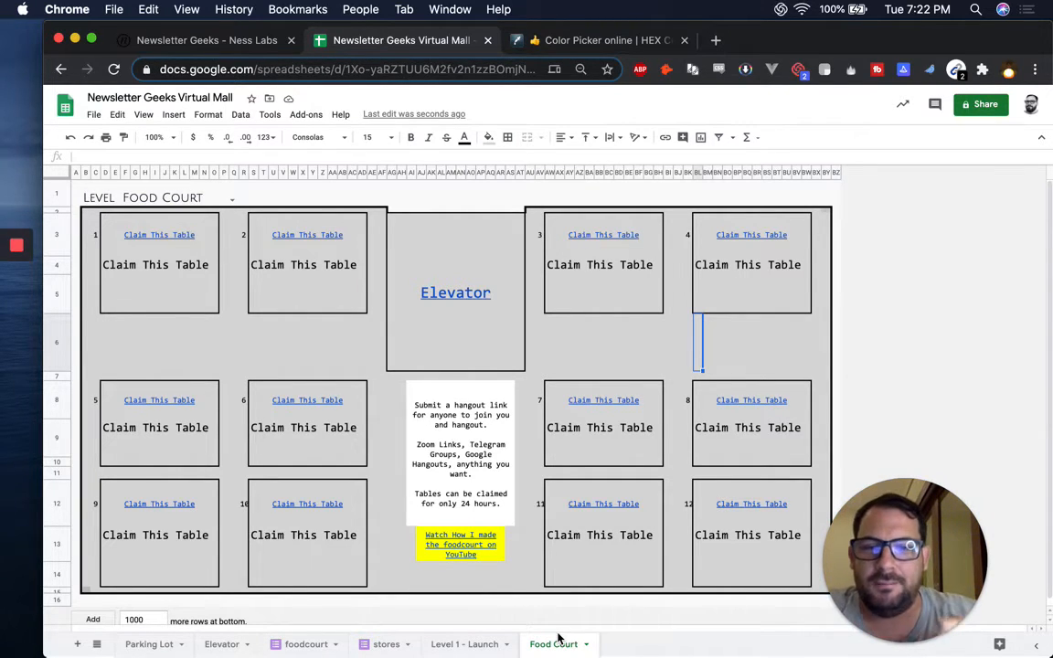
Review a Food Court table-claim formula and the hangout instructions, and compare the stores data with Level 1 - Launch.
click(309, 401)
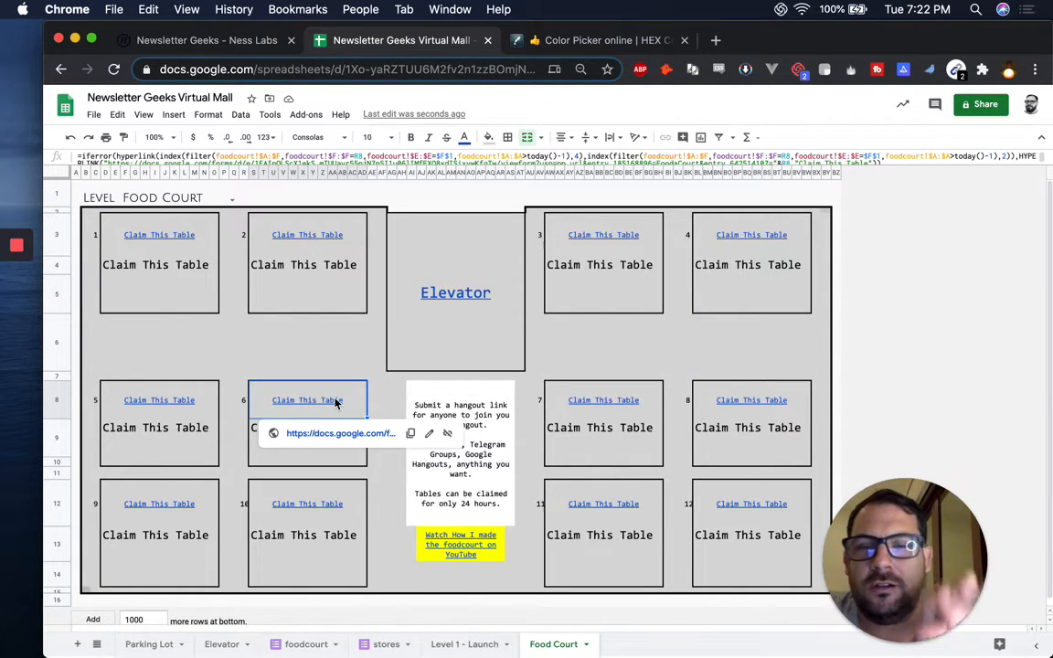
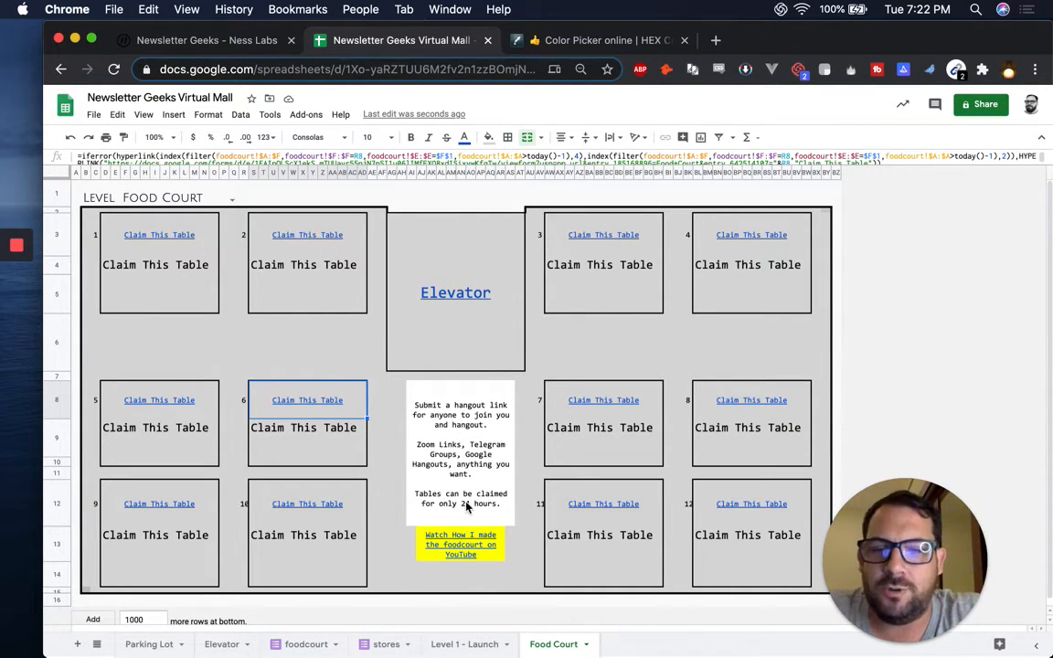
click(443, 441)
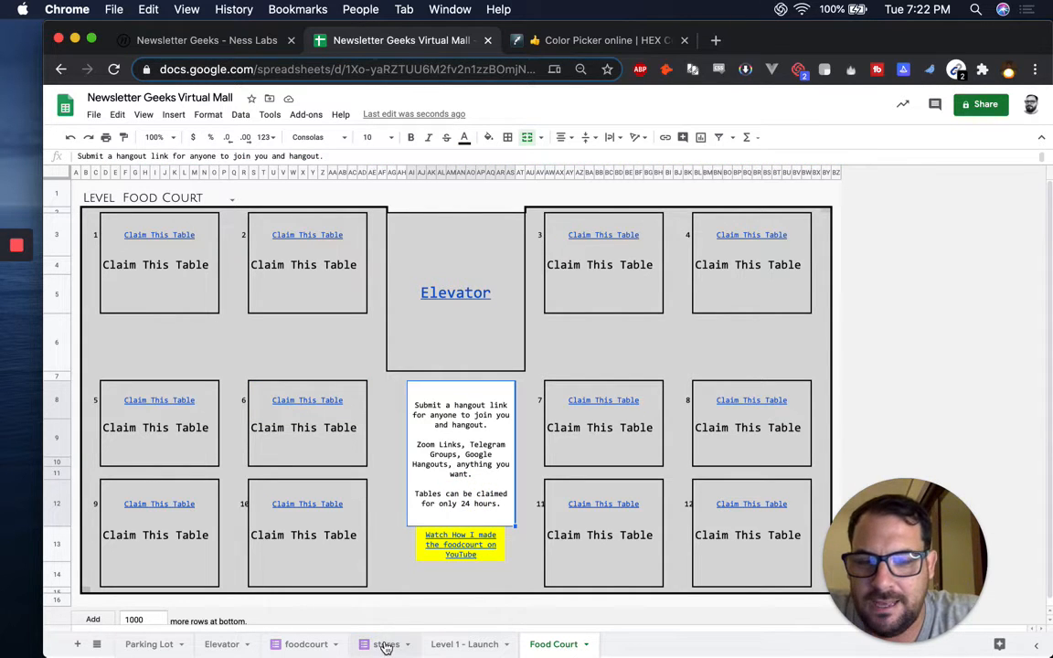
click(385, 644)
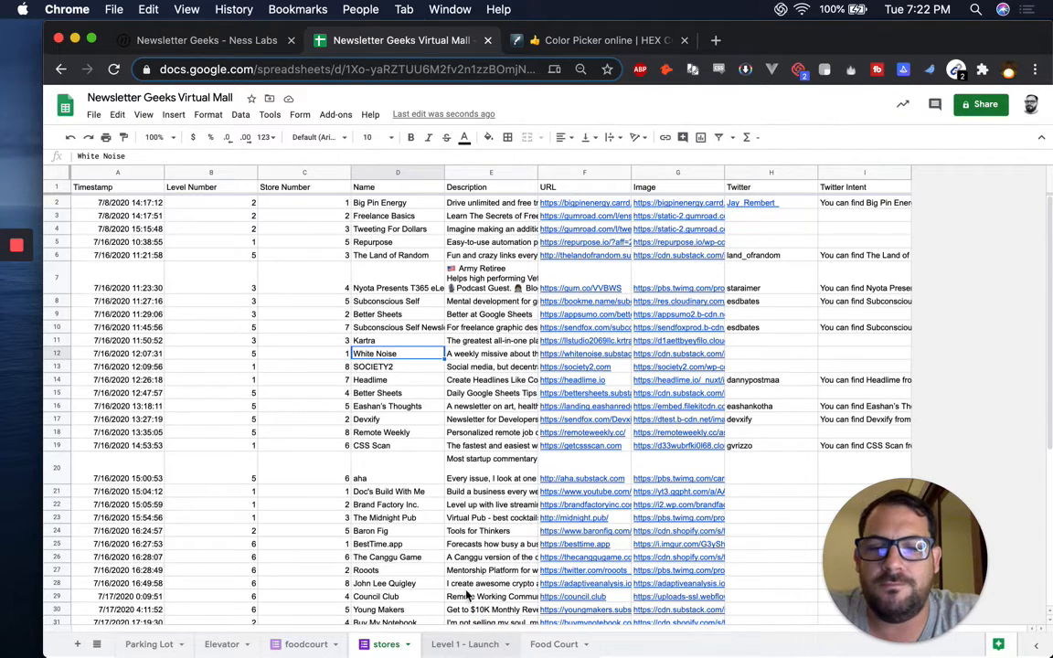
click(464, 643)
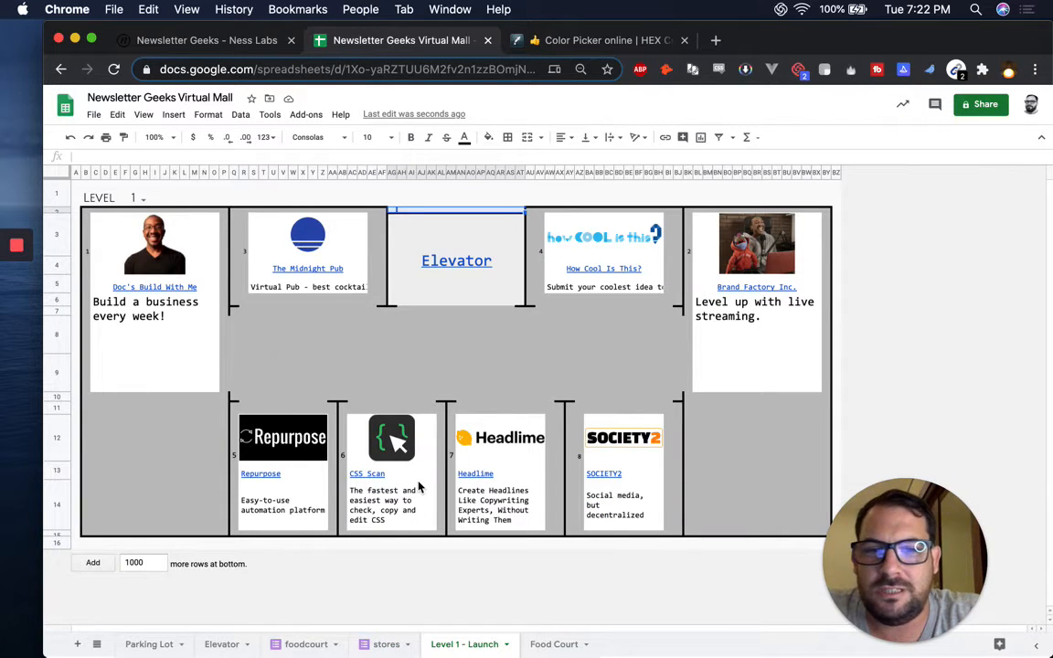
Delete the existing store entries in rows 2 to 41 of the stores sheet, keeping the header row.
click(379, 644)
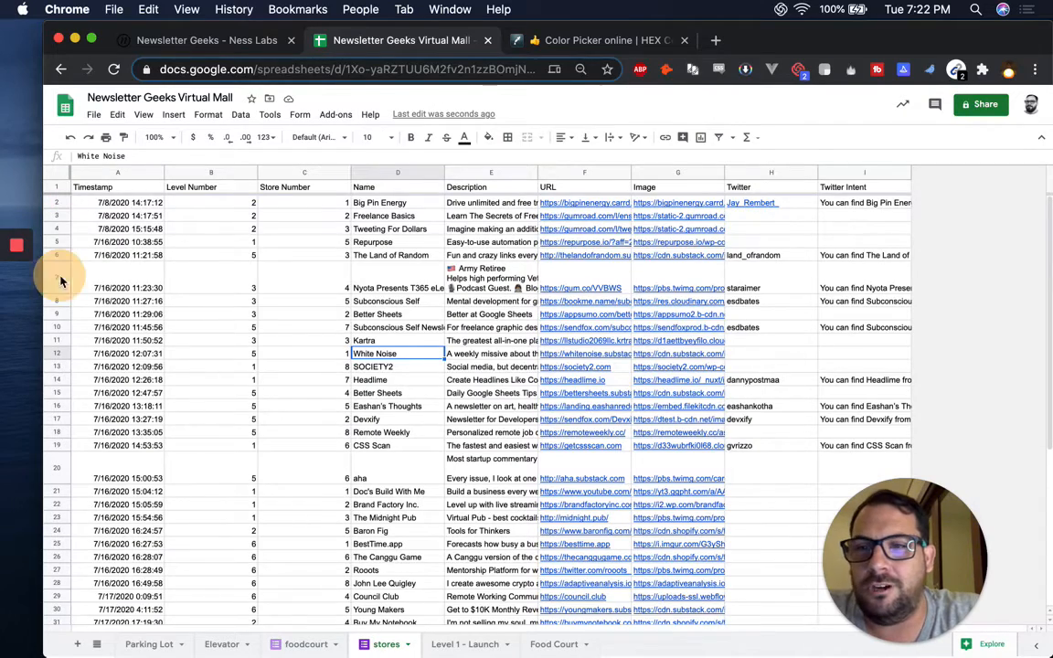
drag(71, 366, 59, 477)
right_click(53, 430)
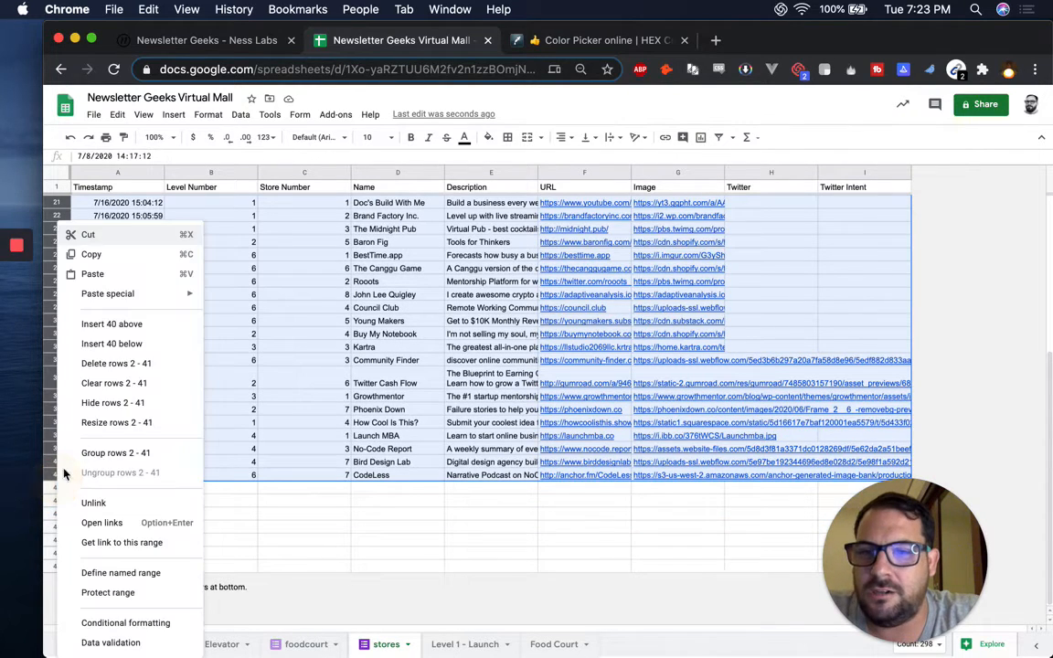
click(115, 364)
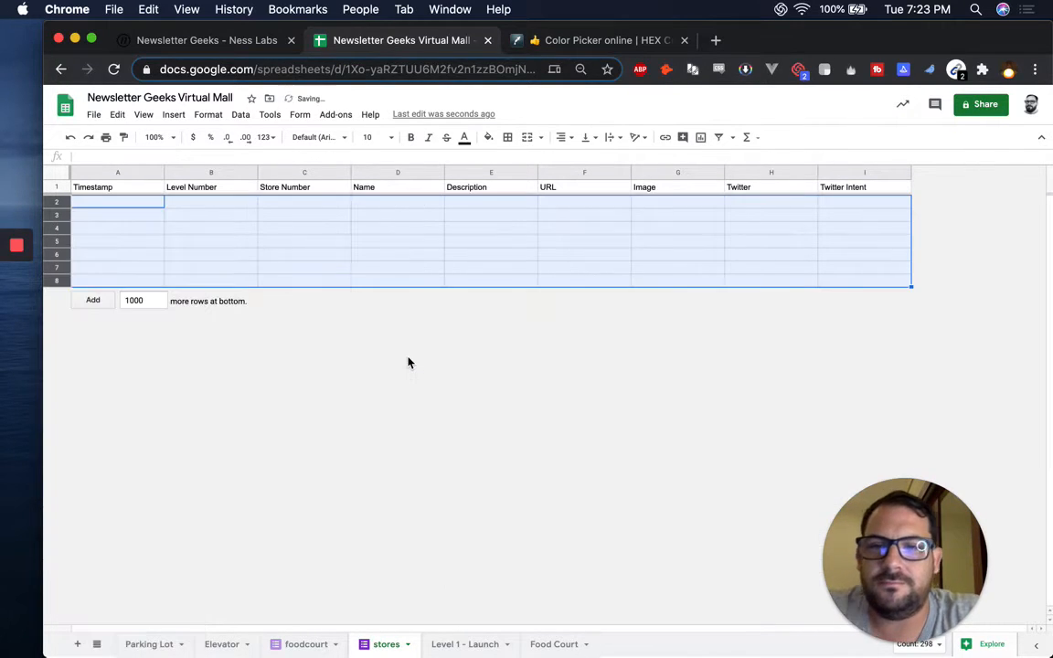
click(387, 228)
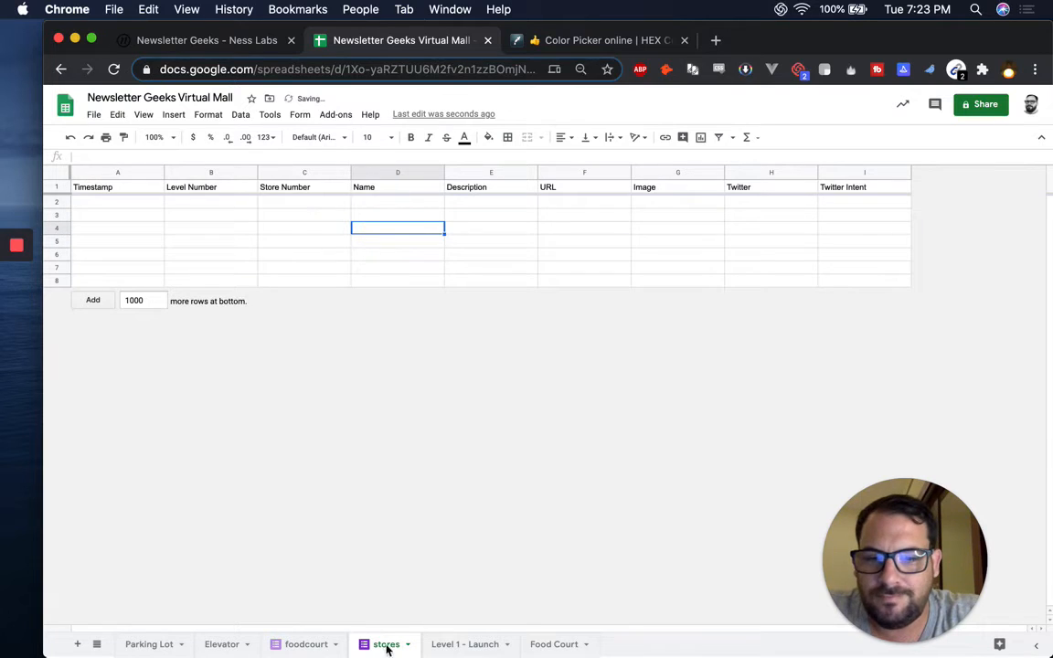
On Level 1 - Launch, change the black image cell of store 5 to the custom off-white fill.
click(466, 645)
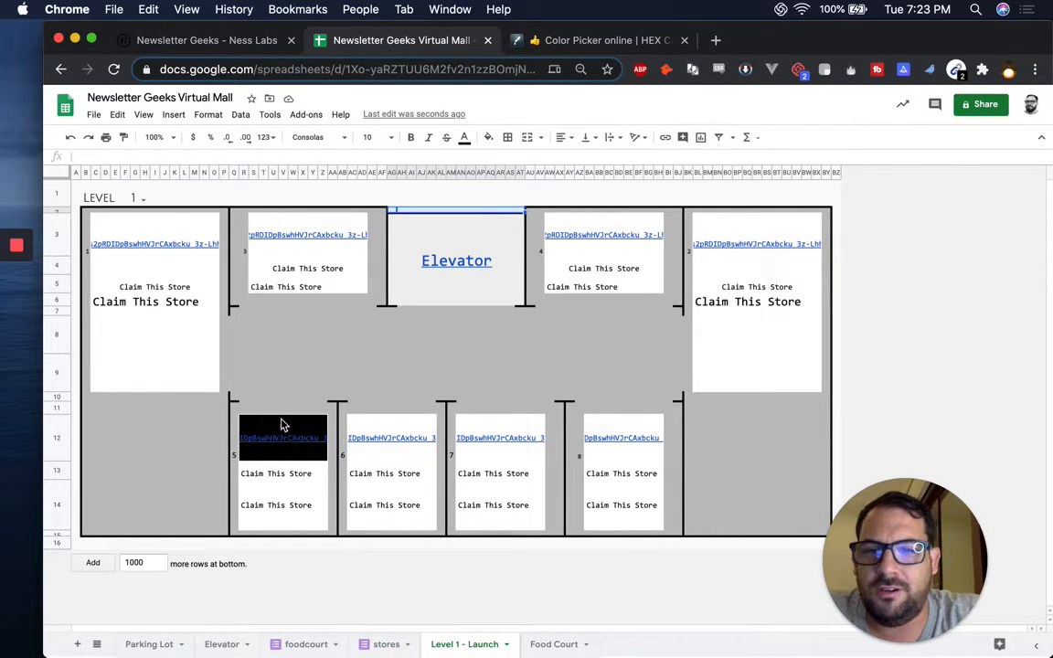
click(323, 414)
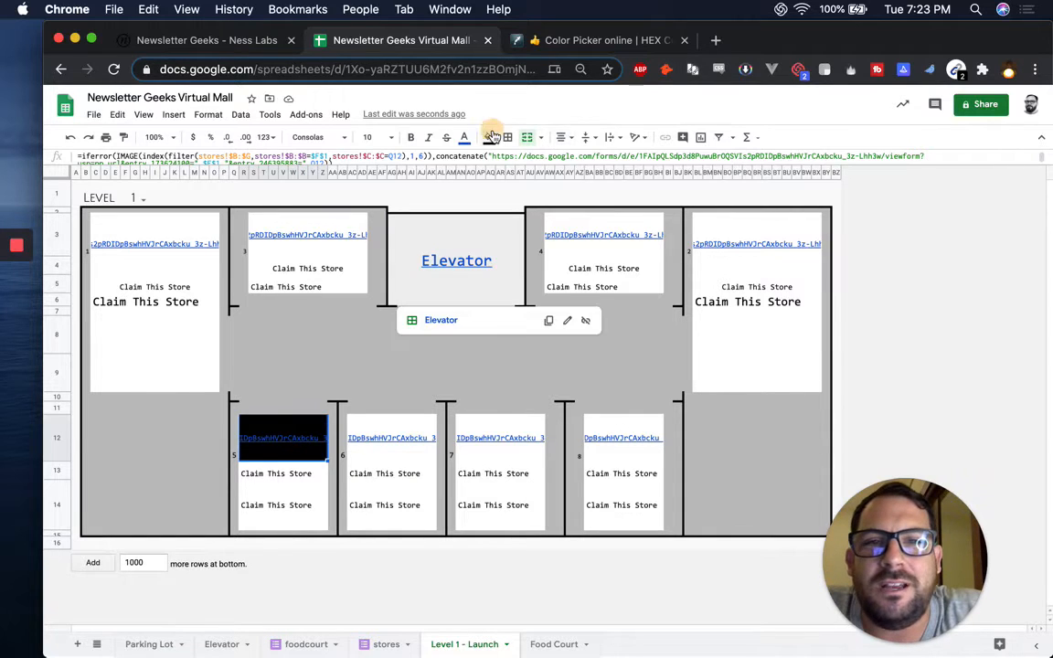
click(490, 138)
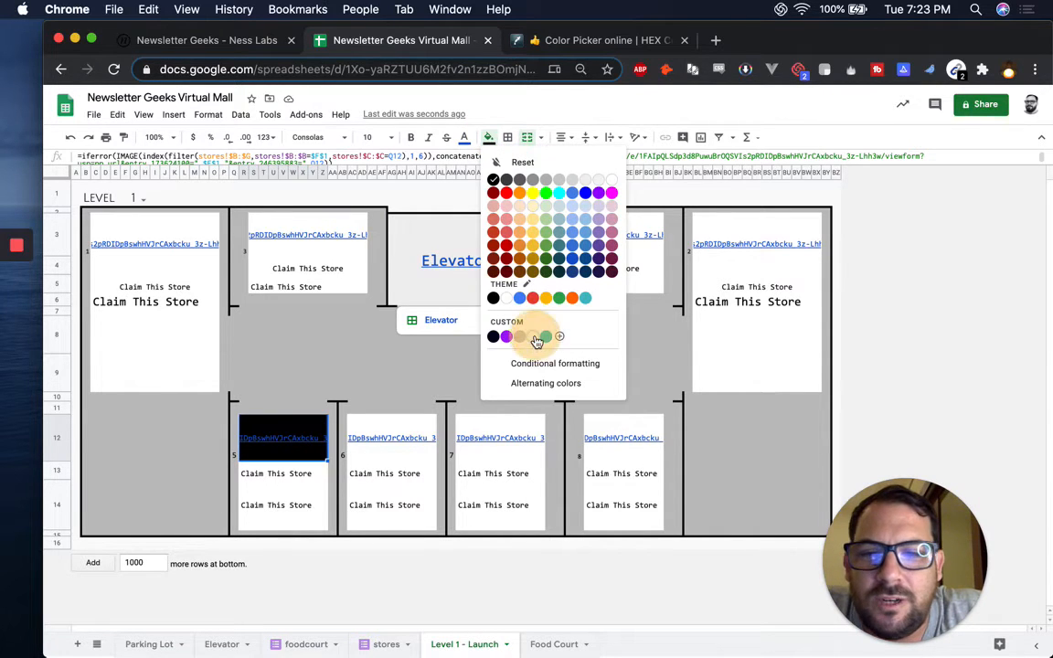
click(284, 371)
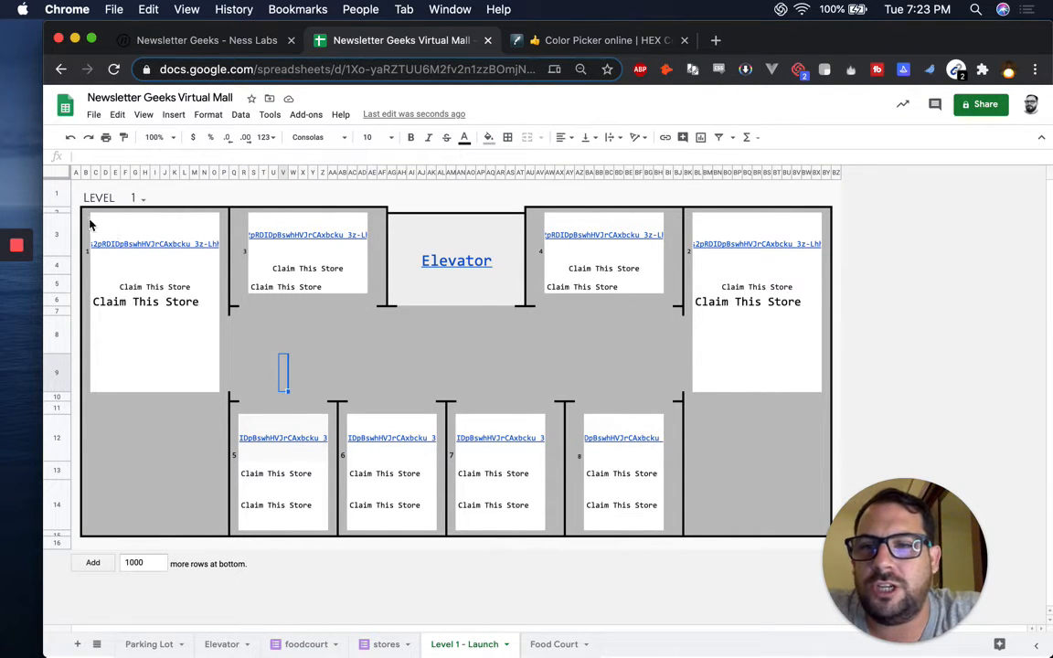
Set the font of the whole Level 1 - Launch floor plan below the header to Roboto Mono.
drag(504, 378, 813, 536)
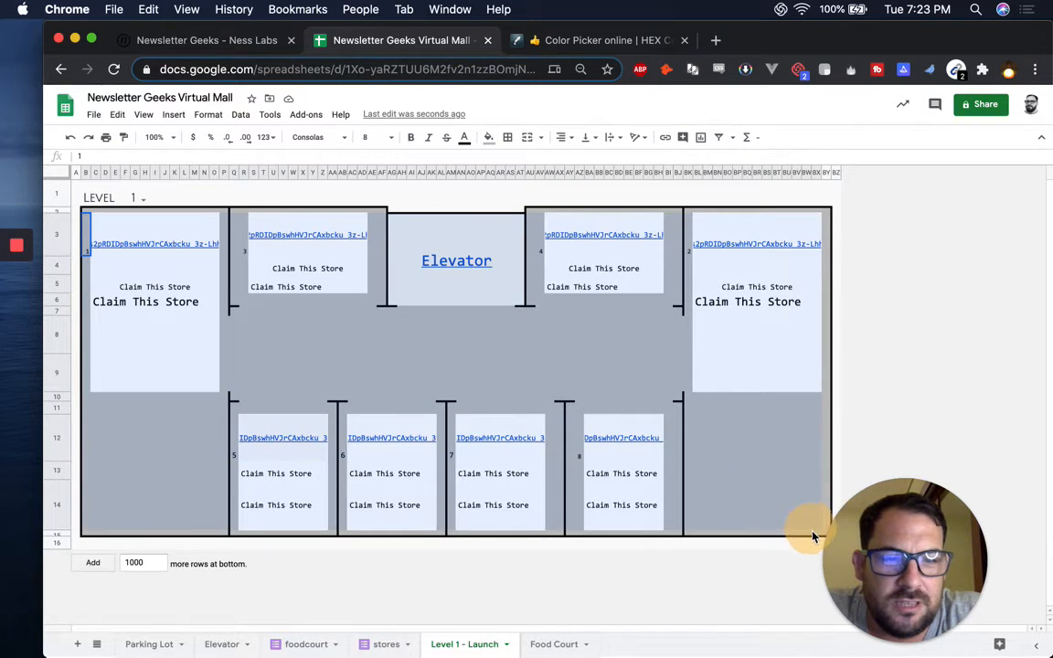
click(328, 142)
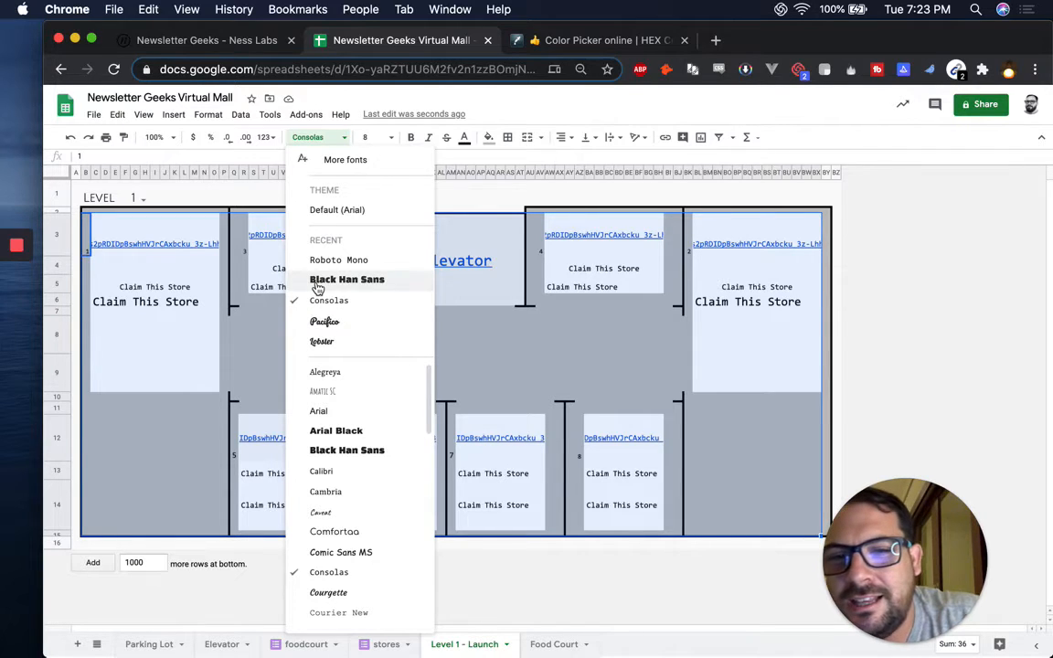
click(304, 258)
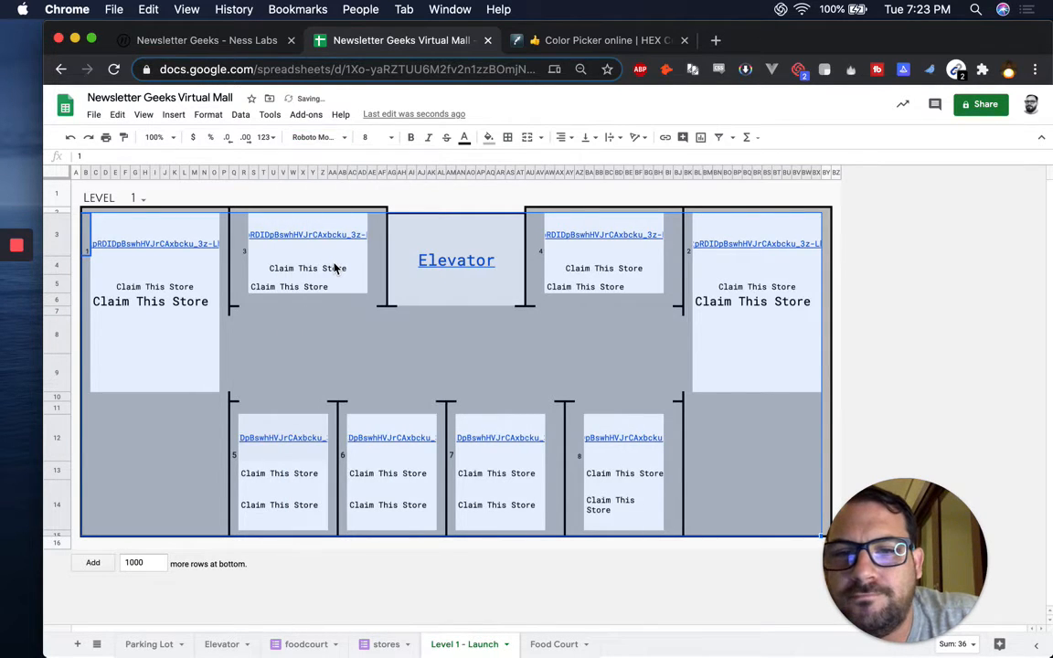
Capitalize the Elevator link's label on Level 1 - Launch with the formula =UPPER("Elevator").
click(473, 265)
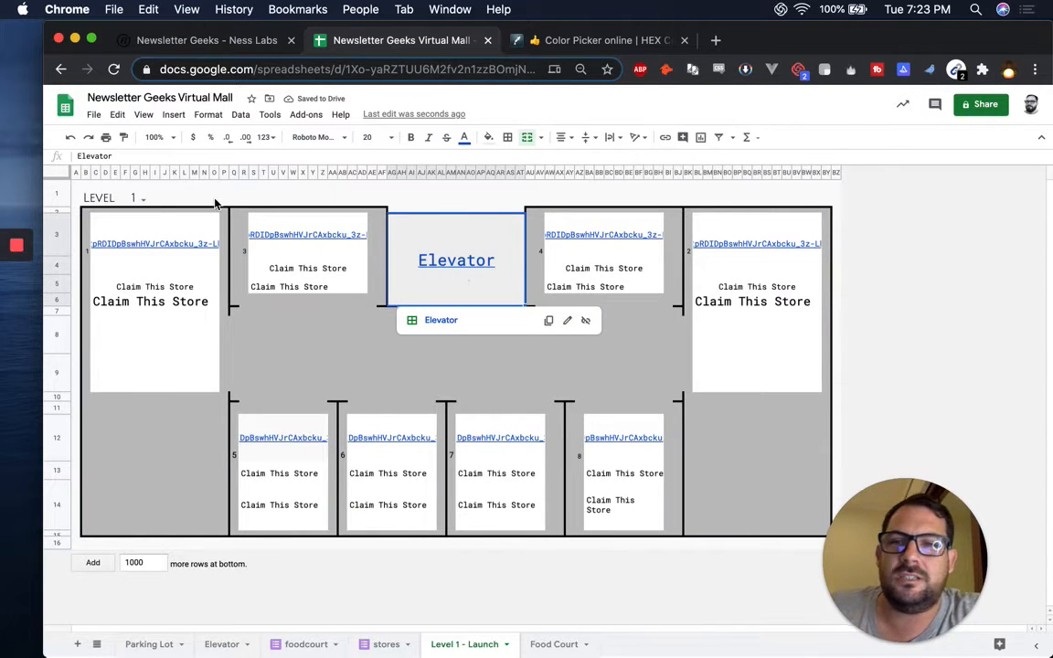
click(78, 156)
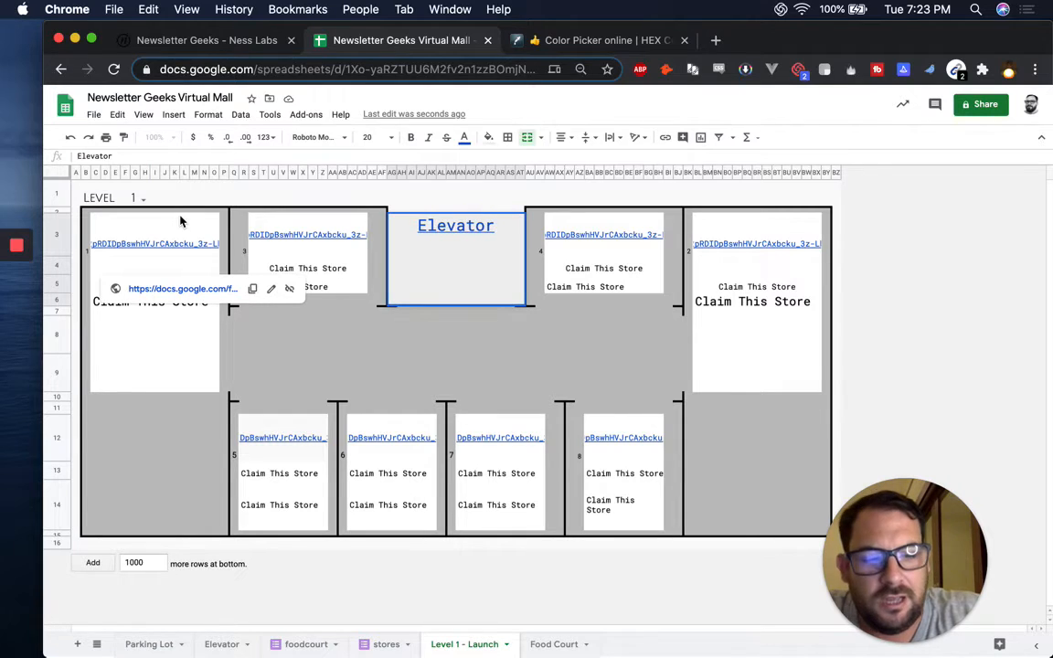
text(=UPPER()
click(78, 155)
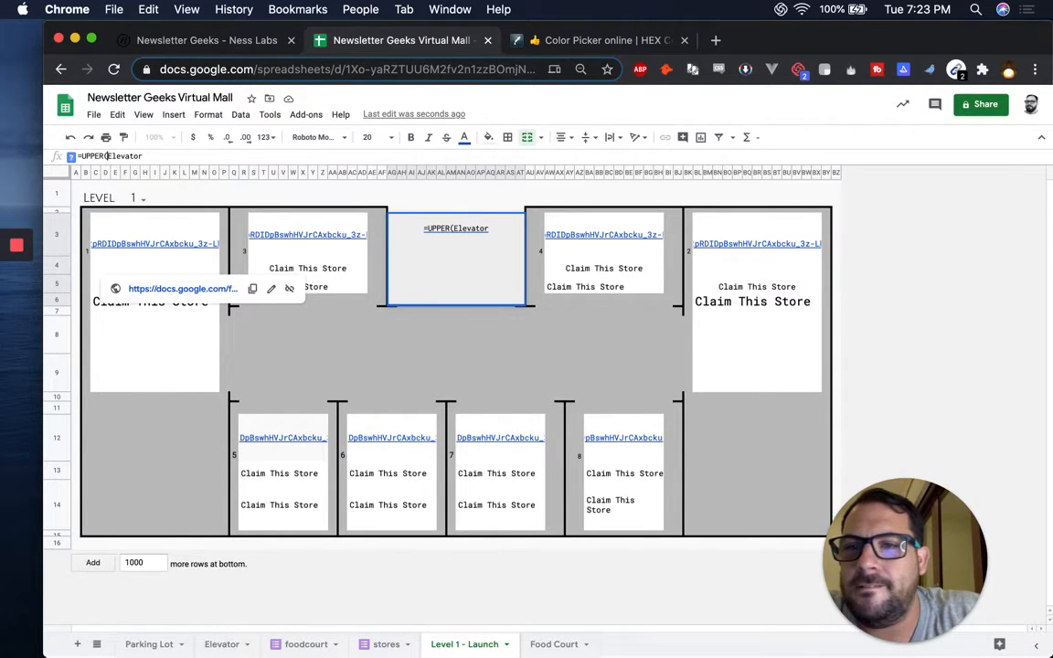
text(")
text("))
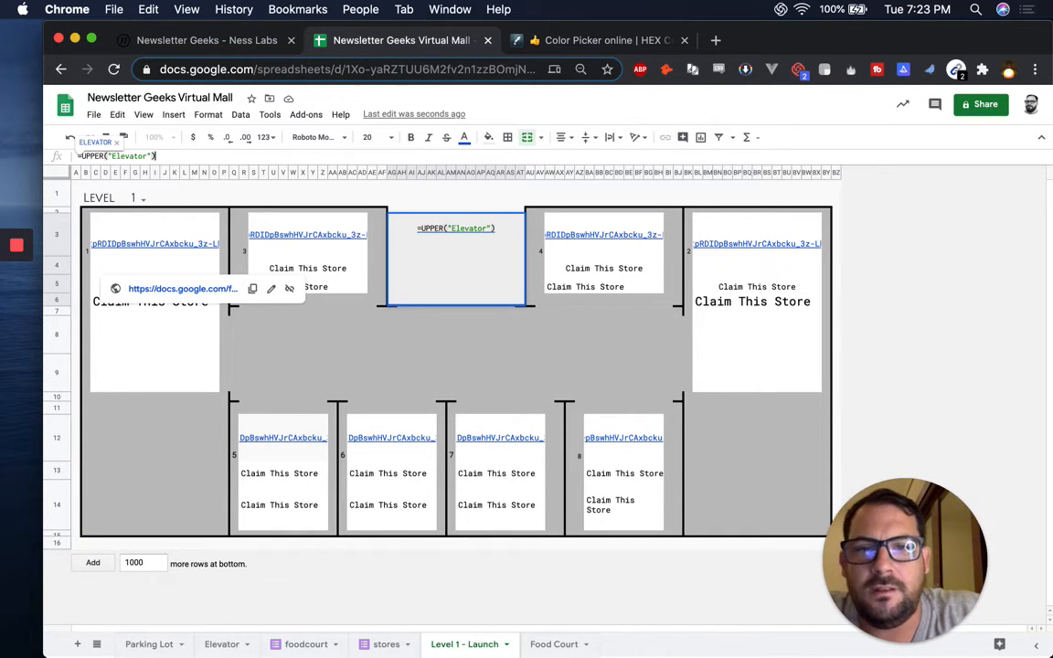
key(Return)
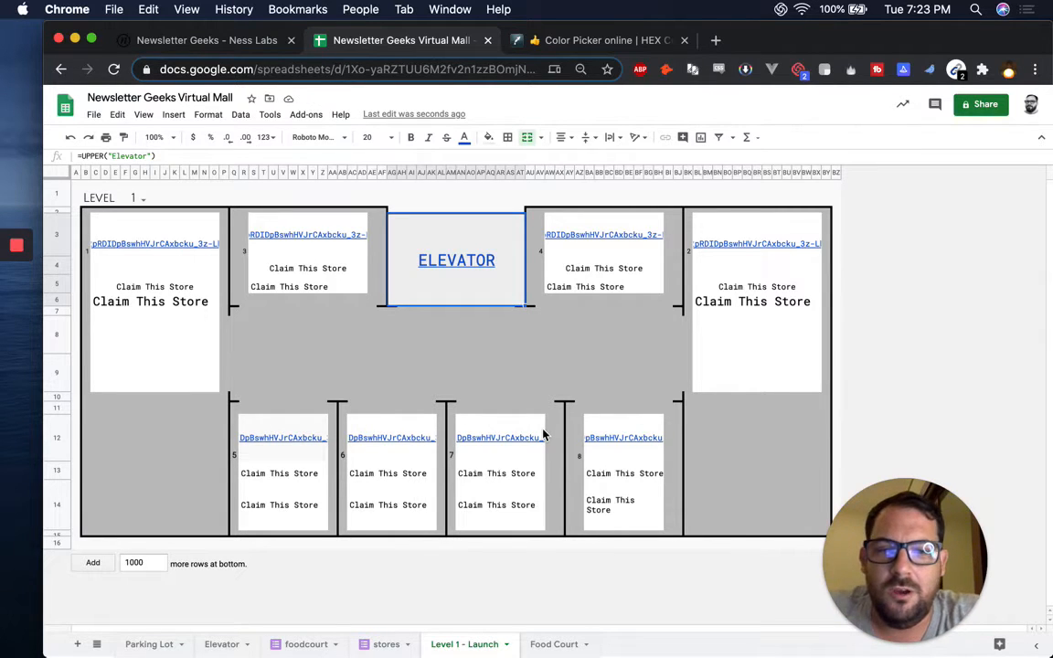
Rename the Level 1 - Launch sheet to Level 1.
click(645, 475)
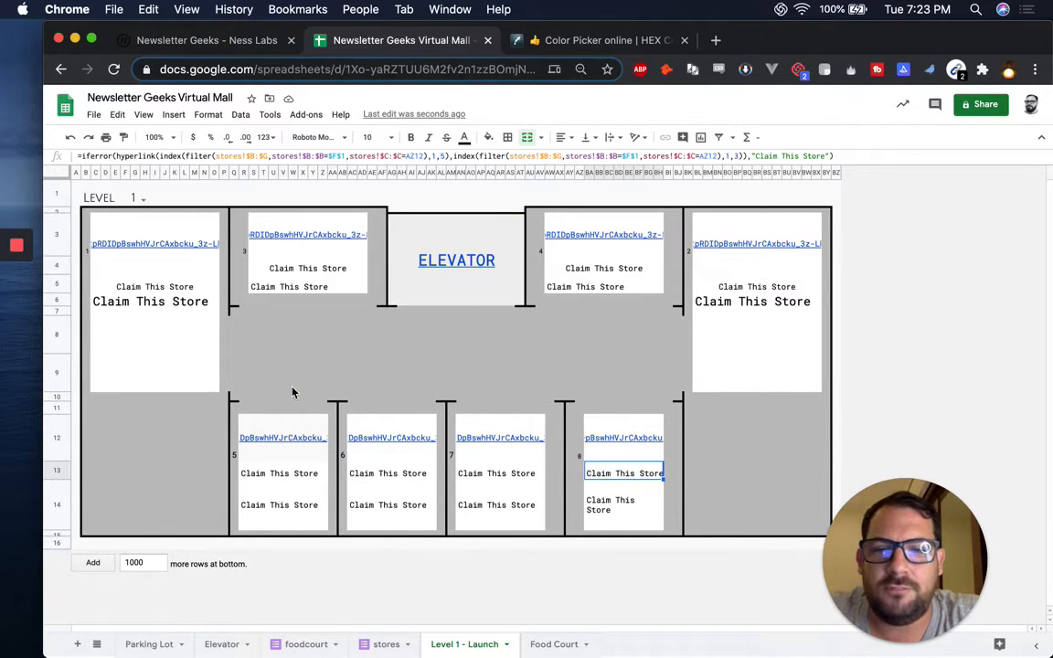
double_click(464, 645)
key(Right)
key(BackSpace)
key(BackSpace)
key(BackSpace)
key(BackSpace)
key(BackSpace)
key(BackSpace)
key(BackSpace)
key(BackSpace)
key(BackSpace)
key(Return)
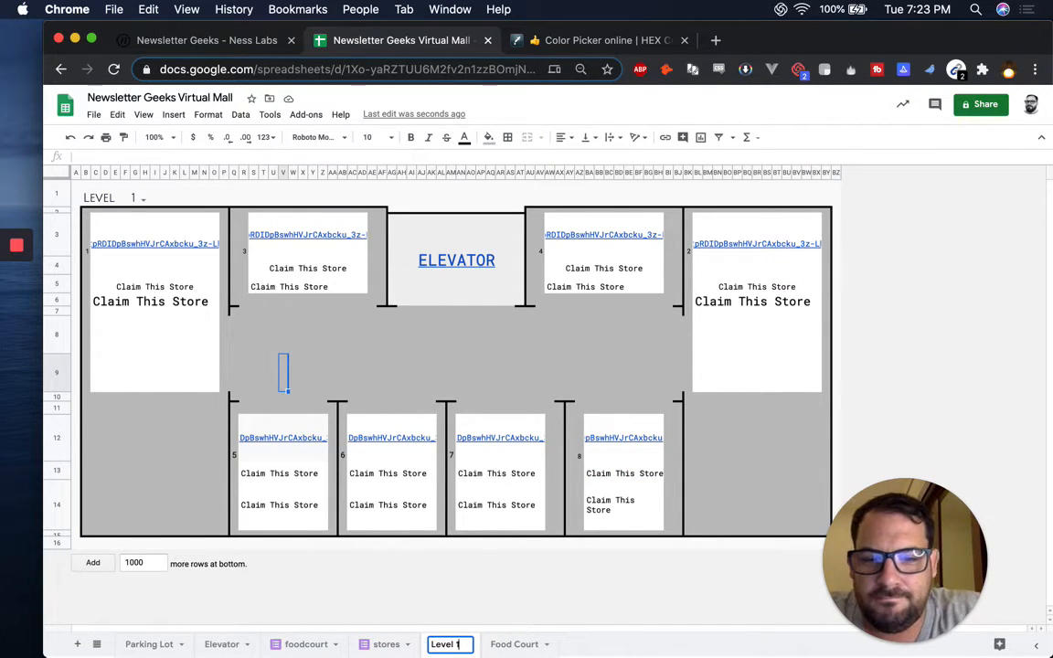
Delete the existing meetup entry in row 2 of the foodcourt sheet and close the Color Picker page.
click(310, 651)
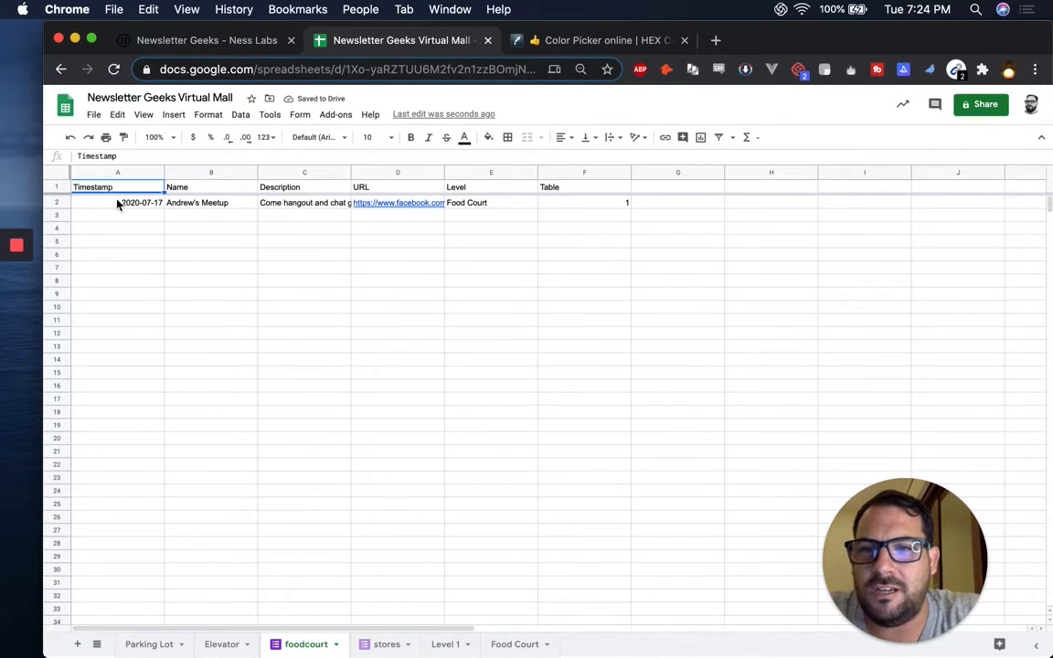
click(56, 203)
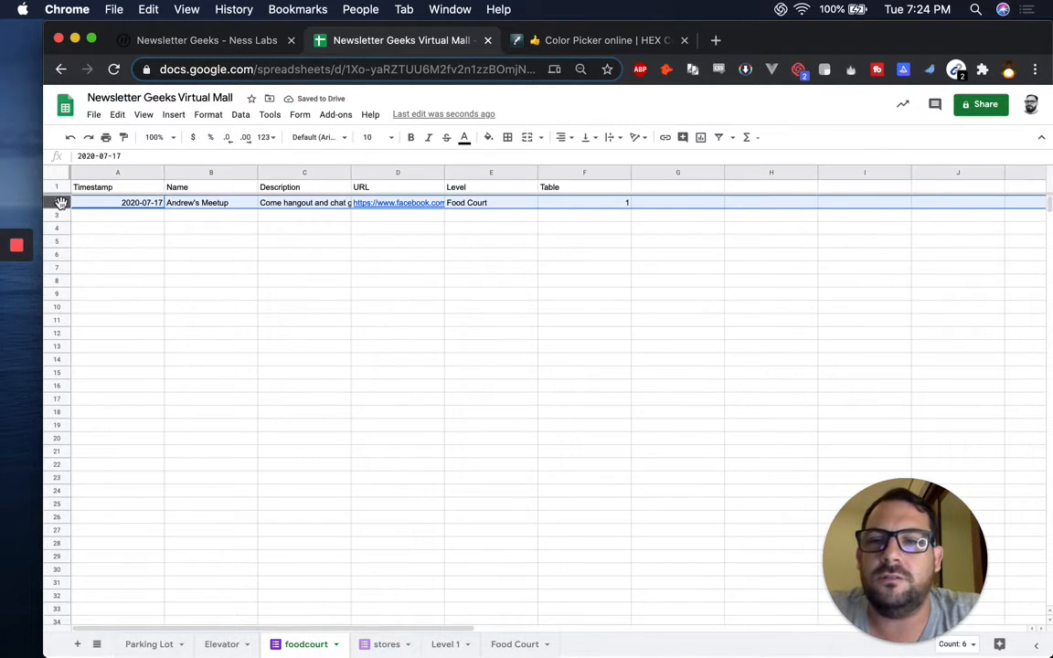
right_click(56, 203)
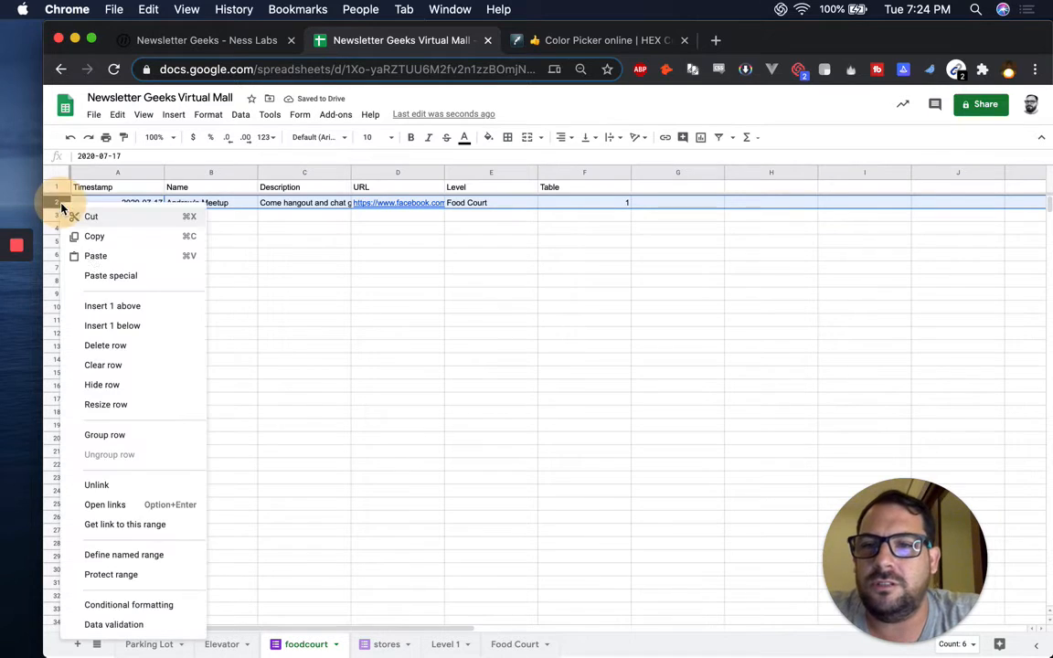
click(106, 346)
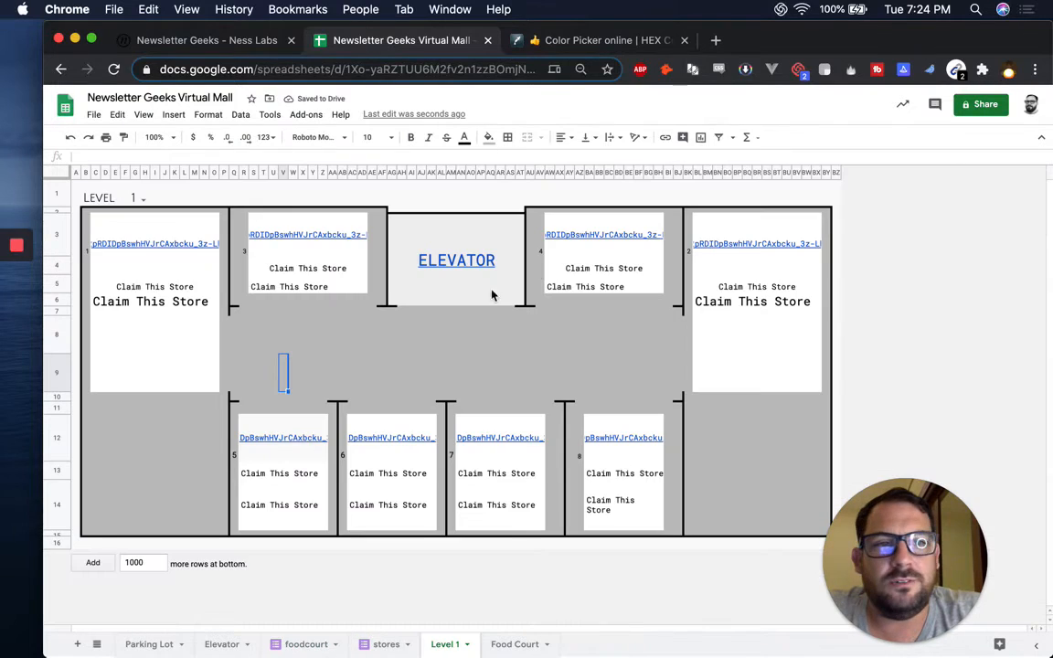
click(687, 41)
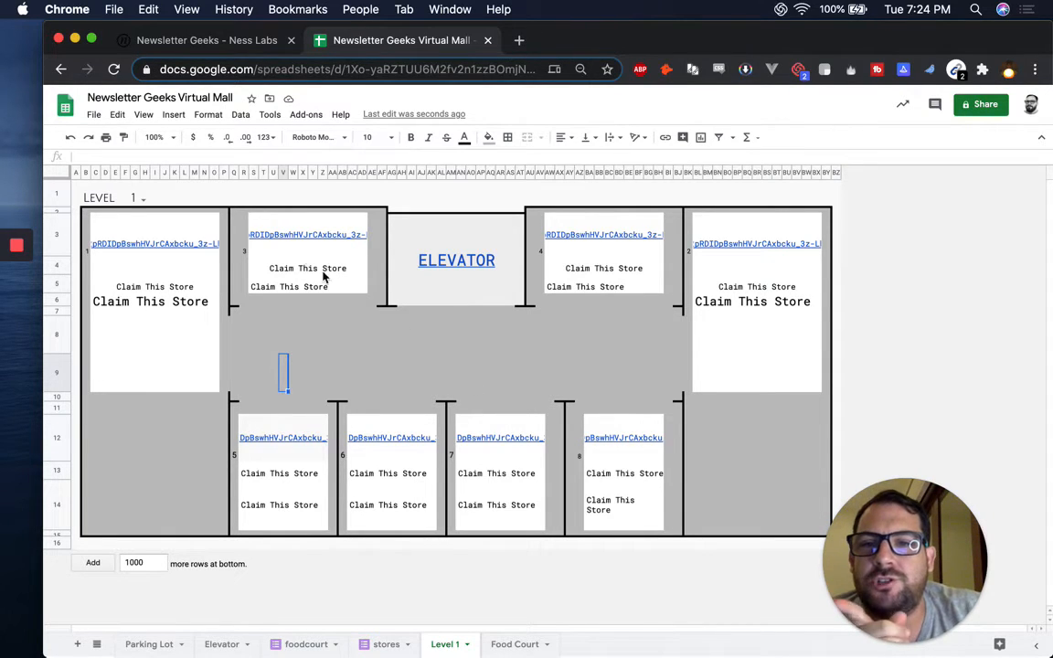
Open the Claim Your Storefront form from the link in store 3 on the Level 1 sheet.
mouse_move(304, 236)
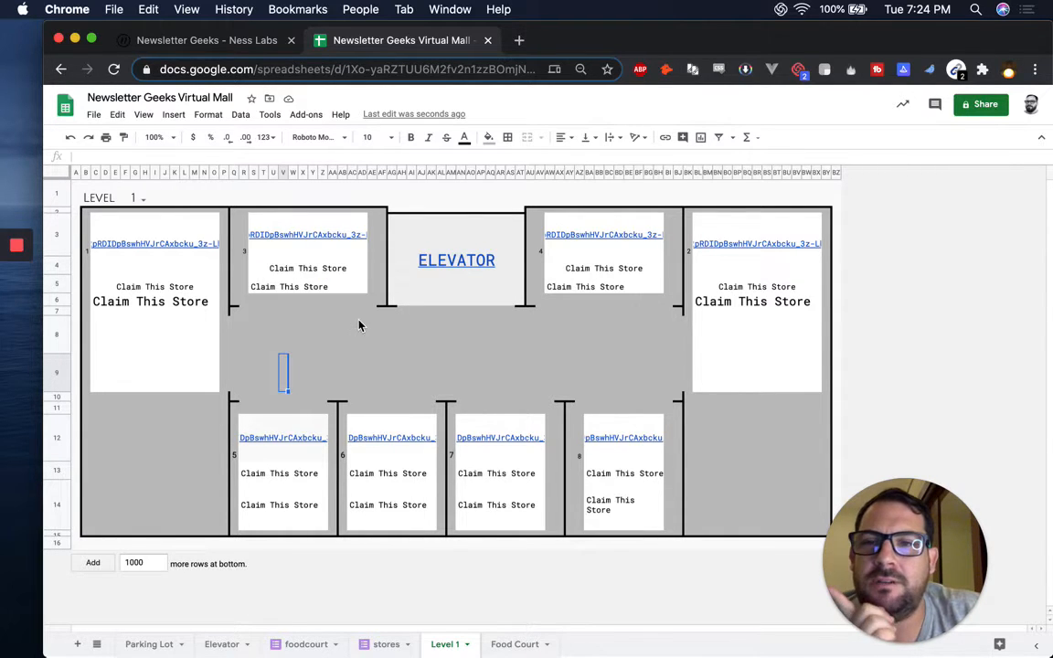
click(311, 237)
click(331, 270)
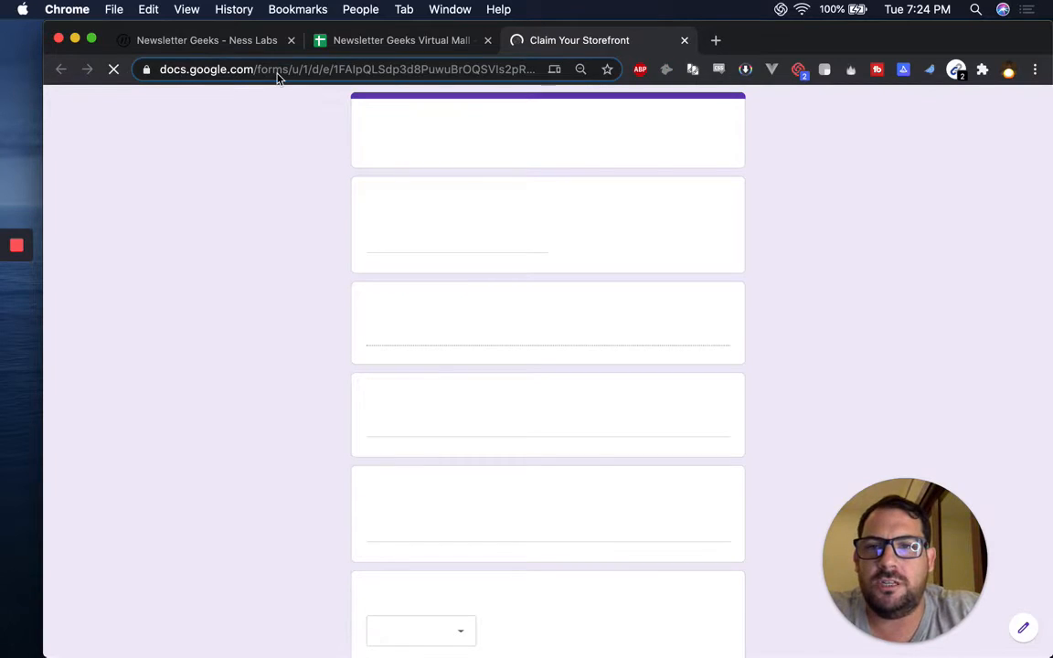
Open bettersheets.substack.com in a new browser tab and copy the image address of the Better Sheets logo.
key(super+t)
text(bet)
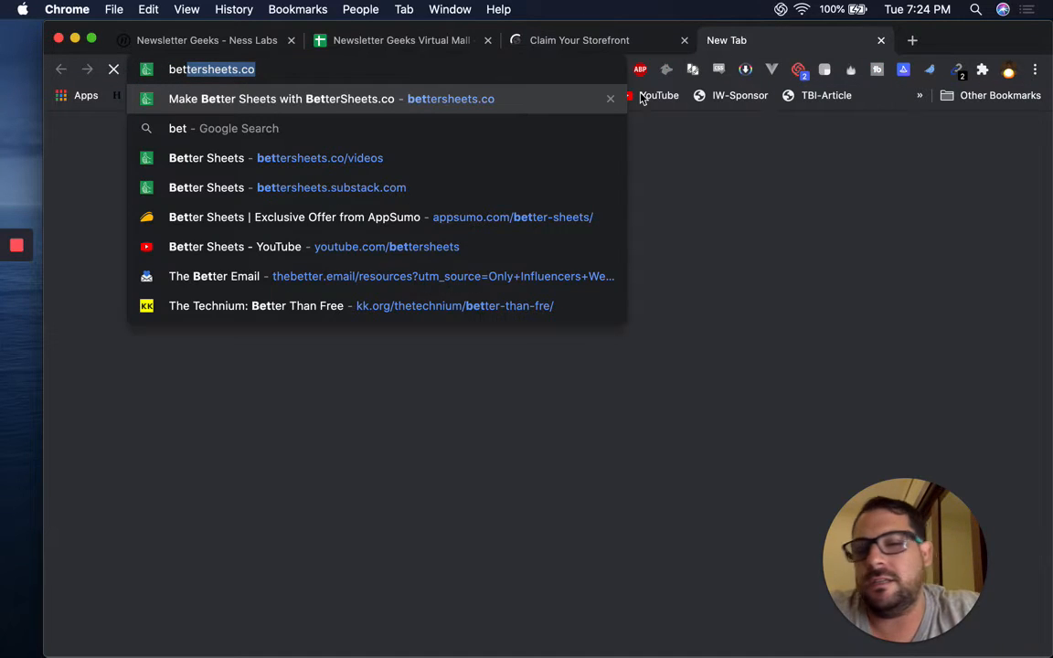
text(tersheets.sub)
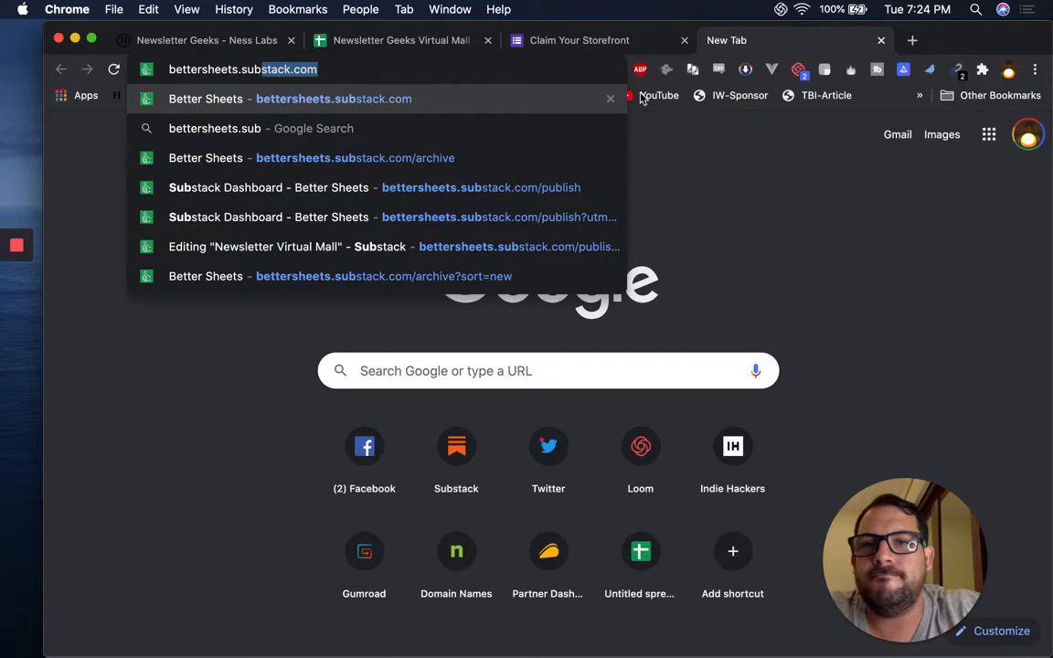
key(Return)
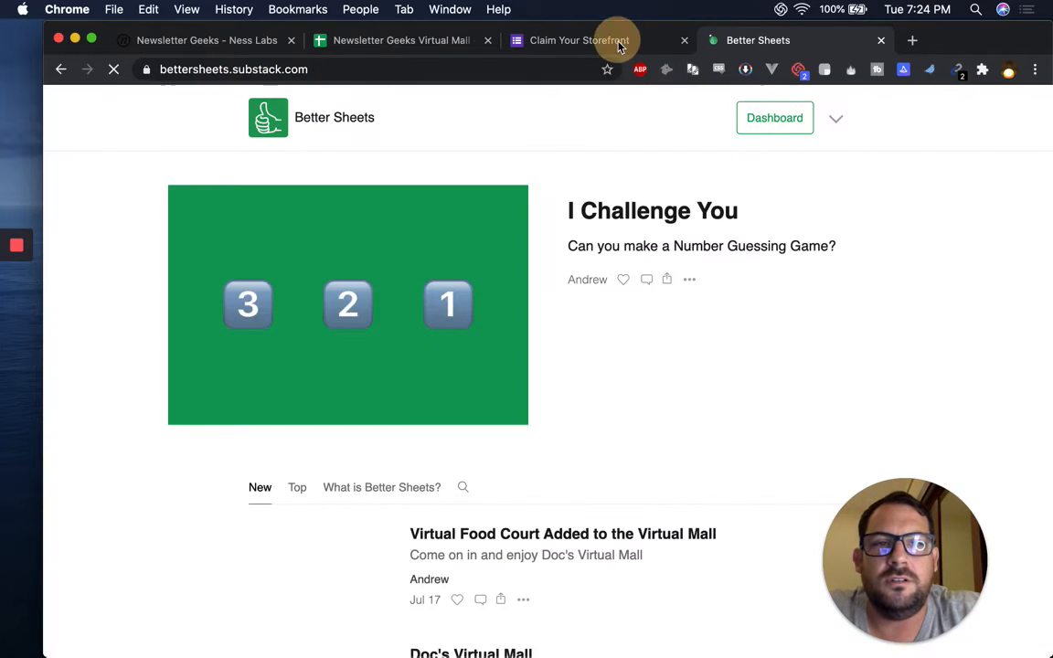
click(585, 40)
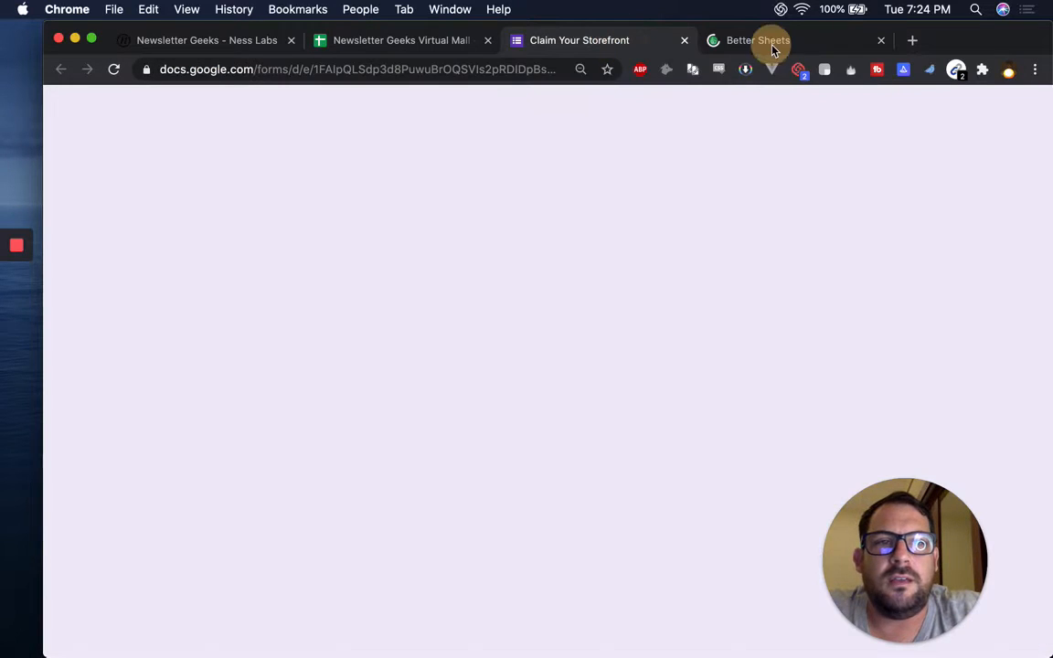
click(772, 44)
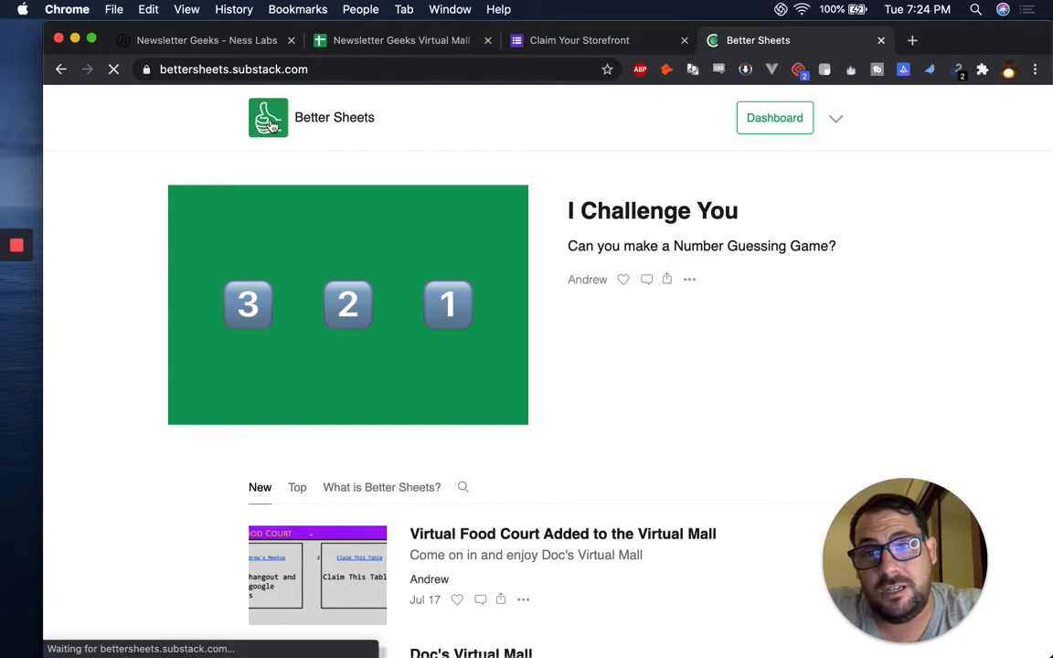
right_click(271, 119)
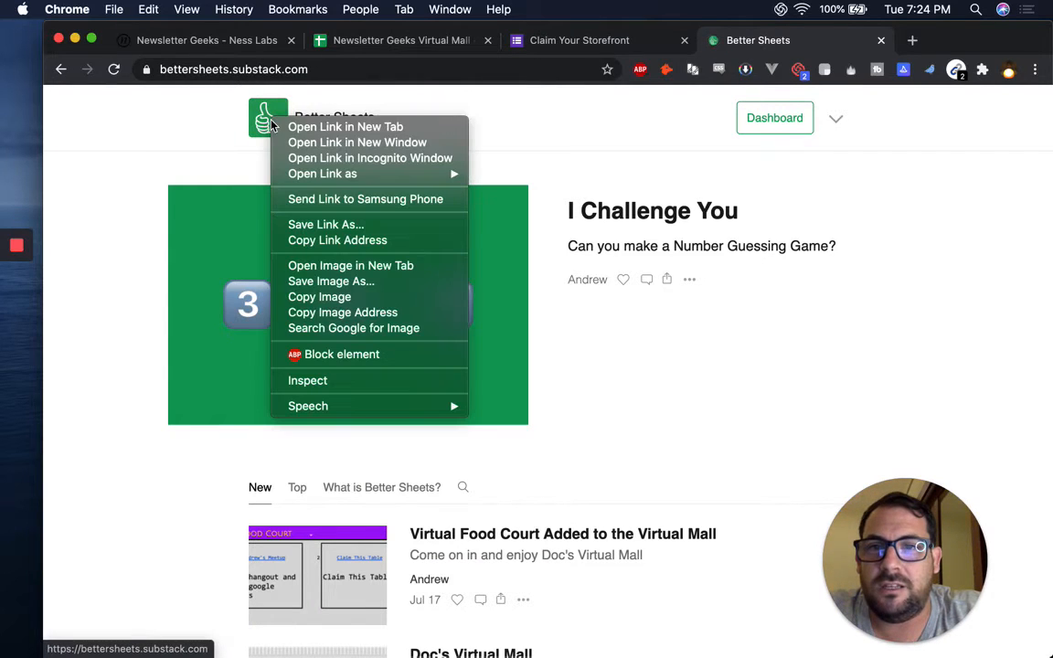
click(325, 313)
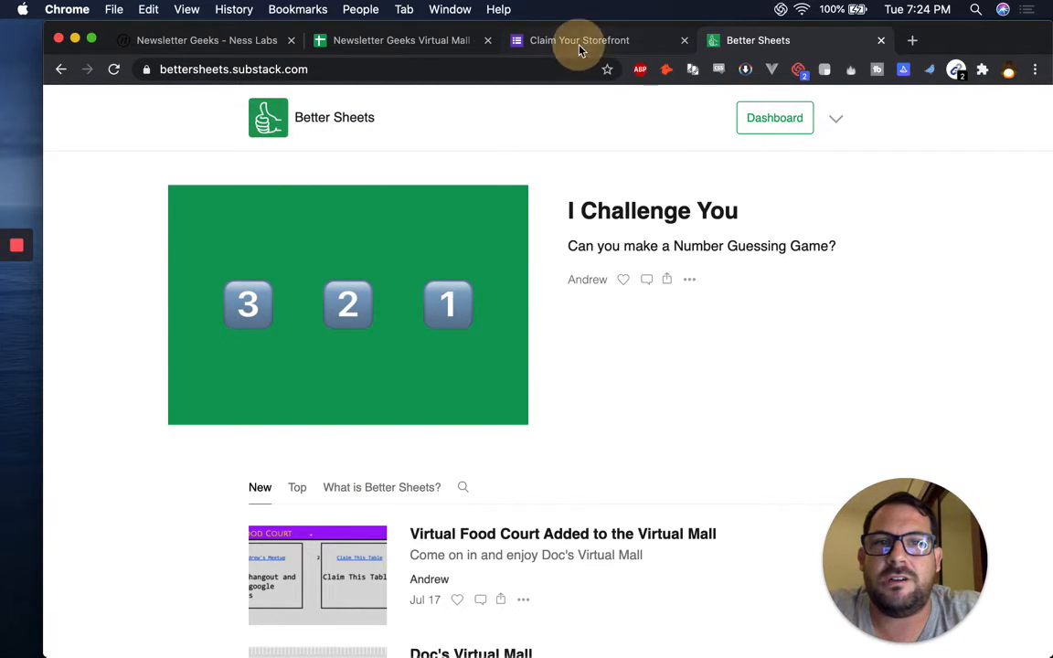
In the Claim Your Storefront form, enter the name Better Sheets and the description Daily Google Sheets Tutorials.
click(579, 45)
click(400, 244)
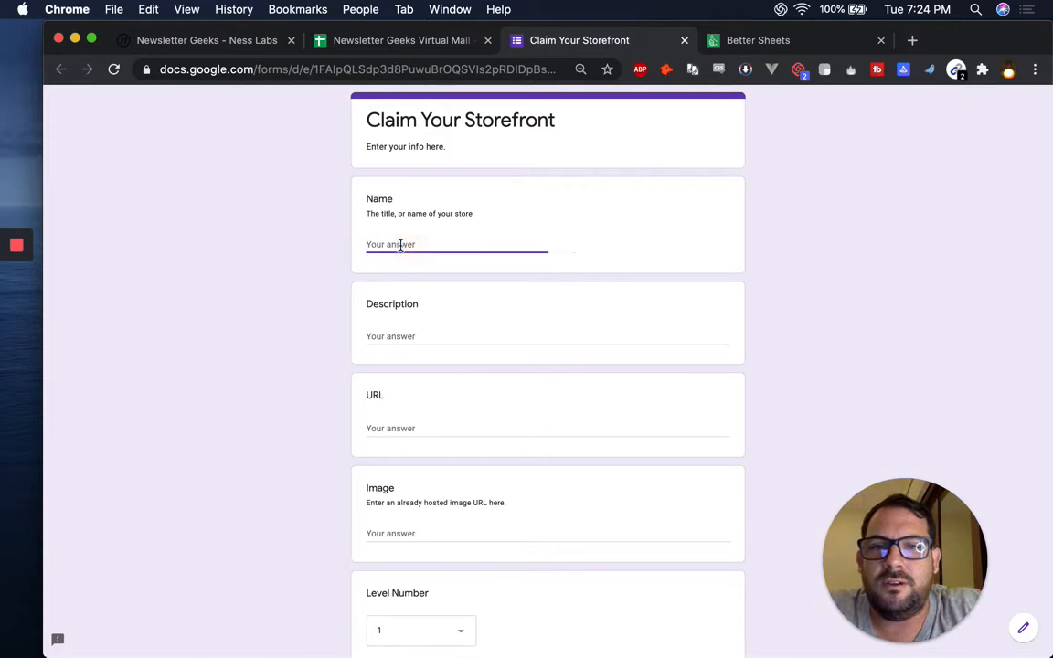
text(Better Sheets)
key(Tab)
text(Googled)
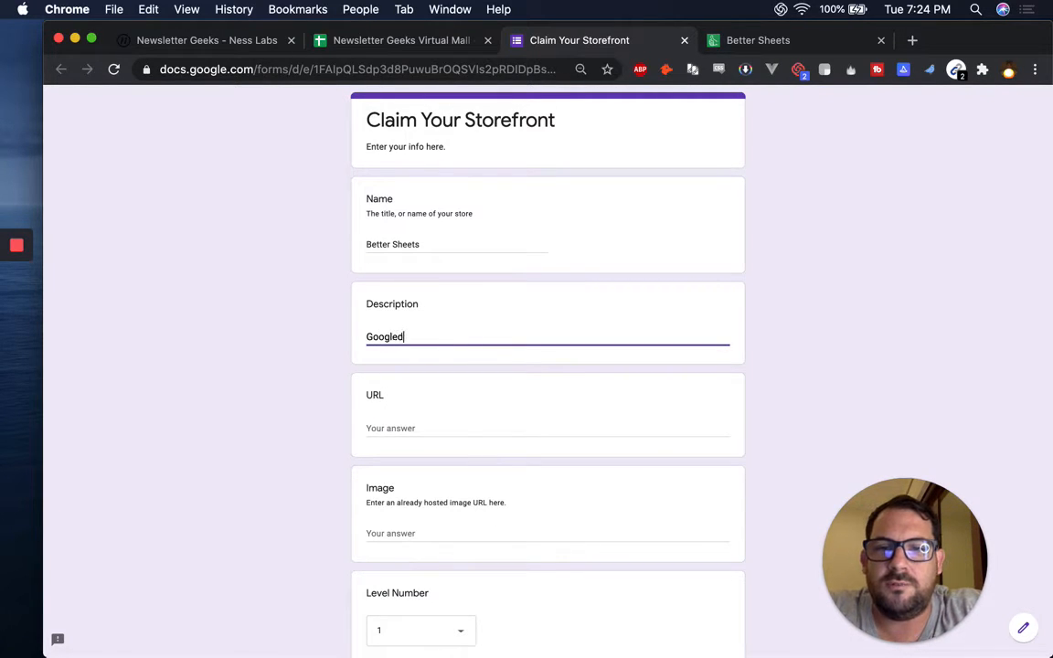
key(BackSpace)
text( Sheets T)
click(367, 336)
text(Daily )
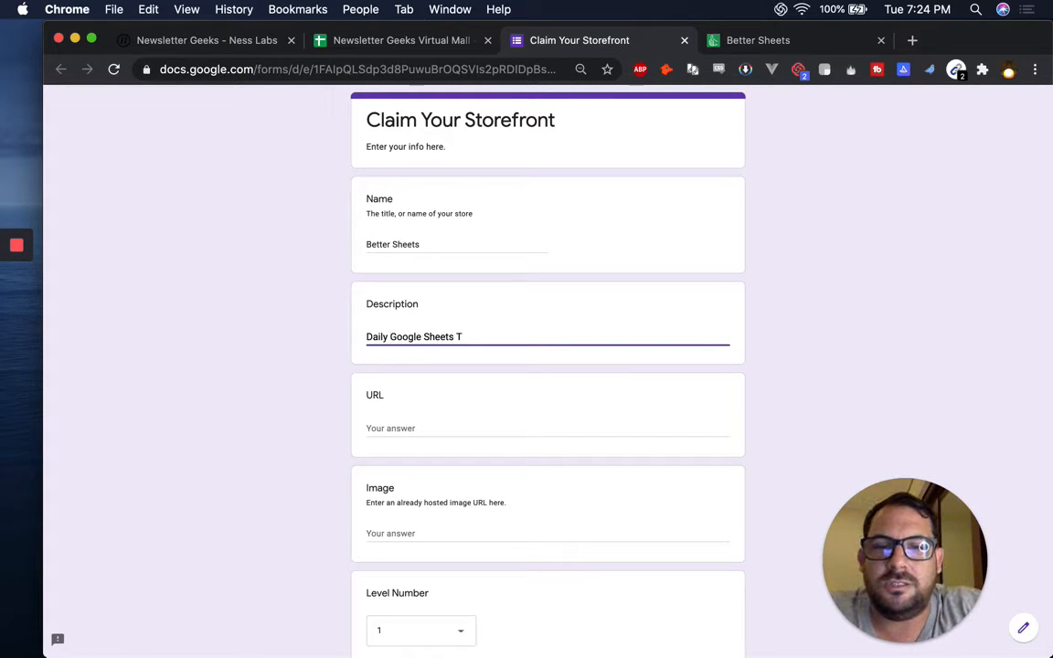
text(utorials)
Enter bettersheets.substack.com as the store's URL in the form.
key(Tab)
key(super+v)
key(super+a)
key(BackSpace)
text(be)
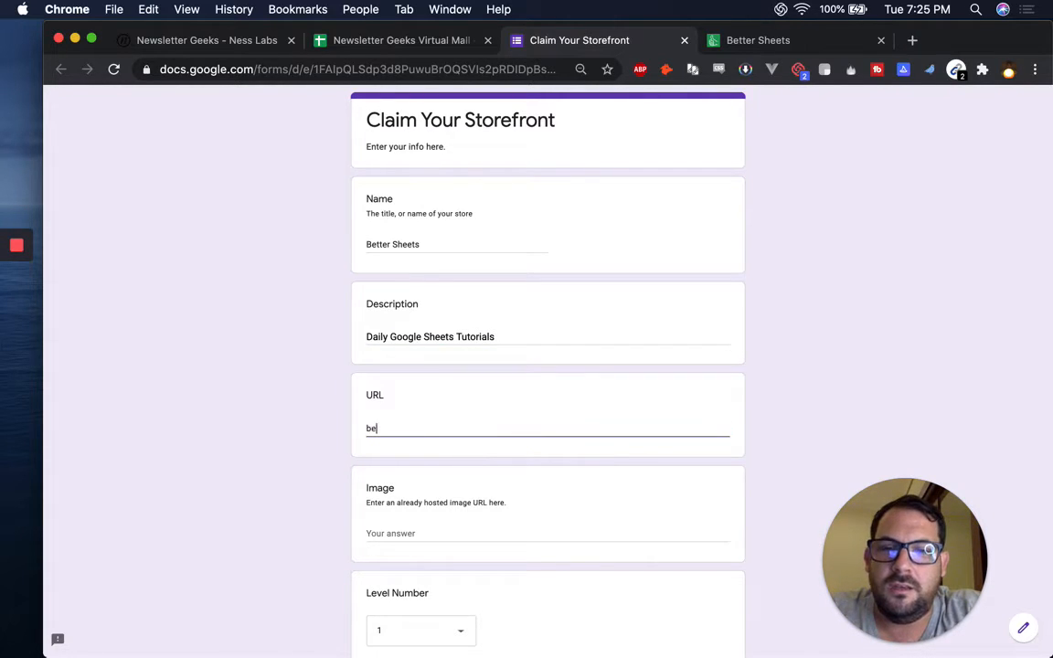
text(ttersheets.co)
key(BackSpace)
key(BackSpace)
key(BackSpace)
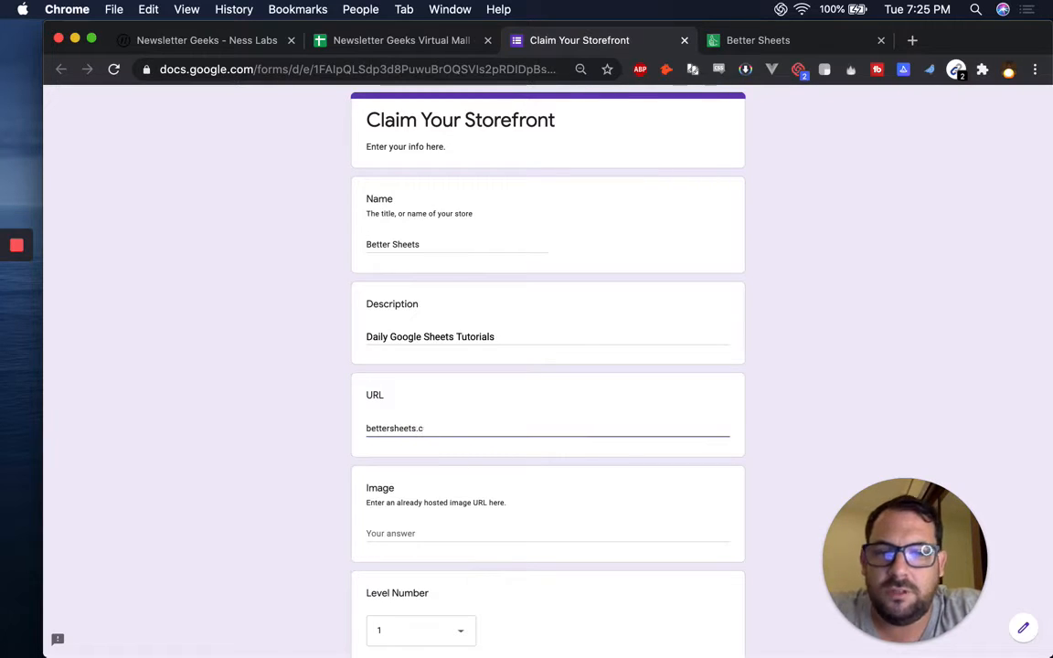
text(su)
key(BackSpace)
key(BackSpace)
text(.)
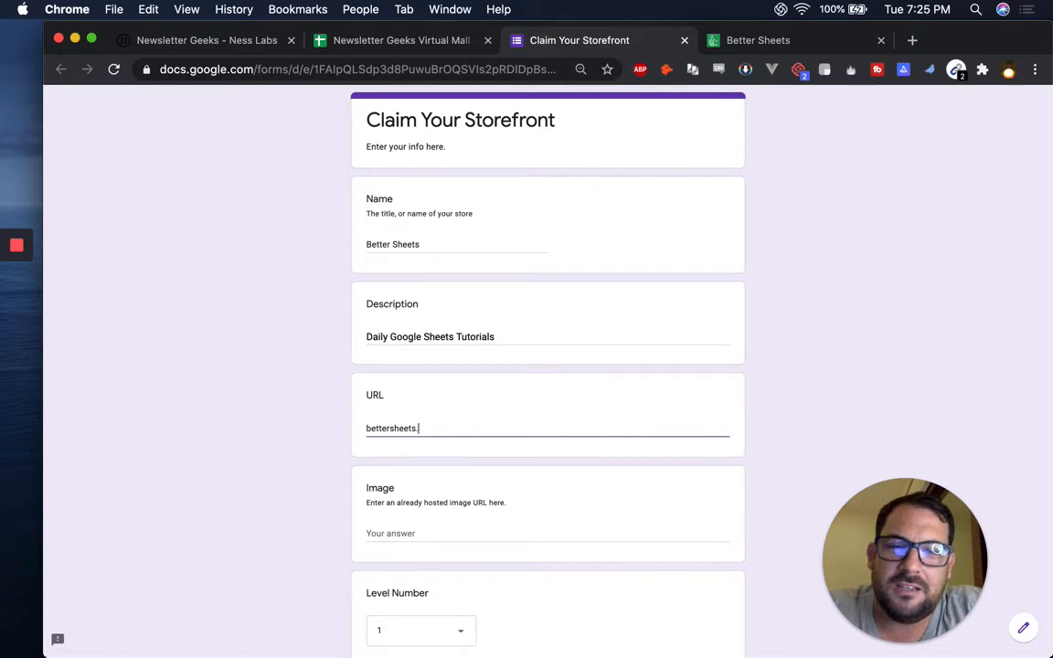
text(substack.com)
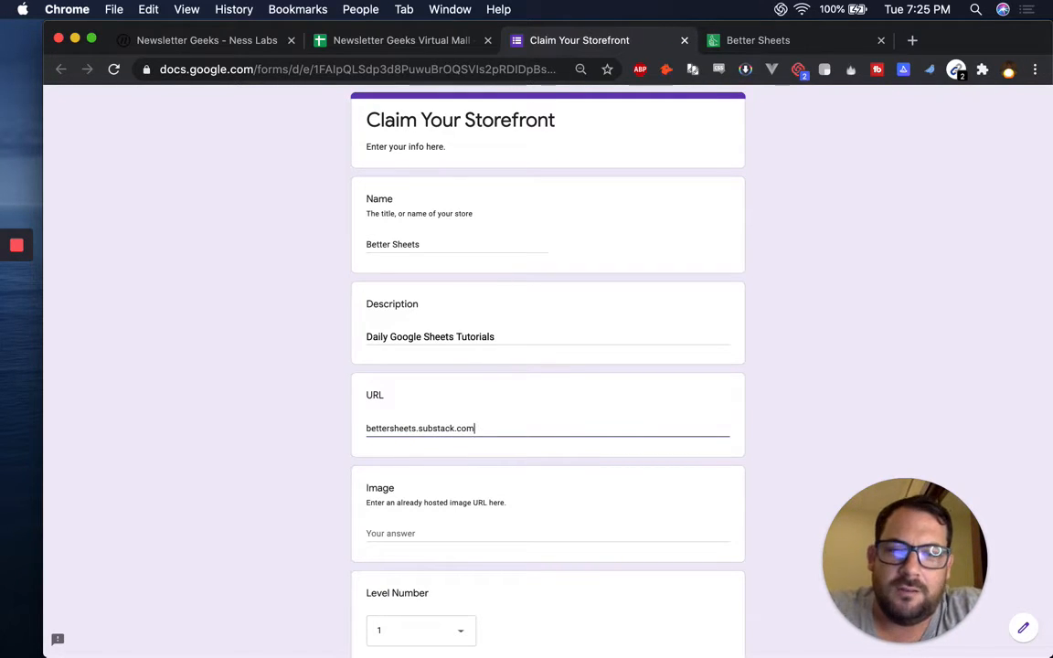
click(424, 530)
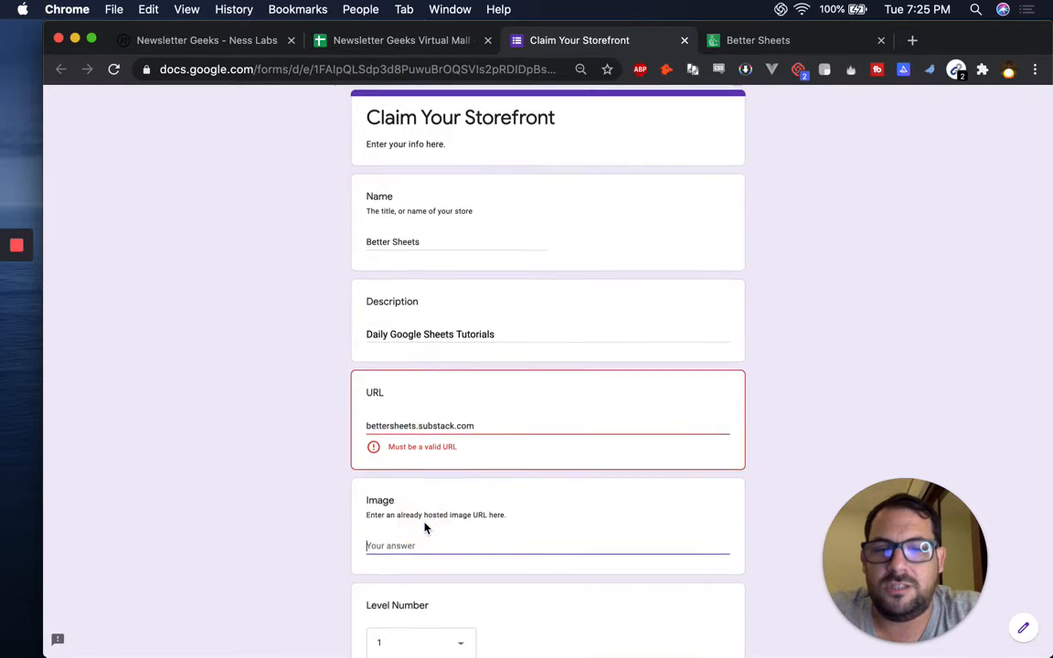
scroll(430, 448, down, 3)
click(365, 267)
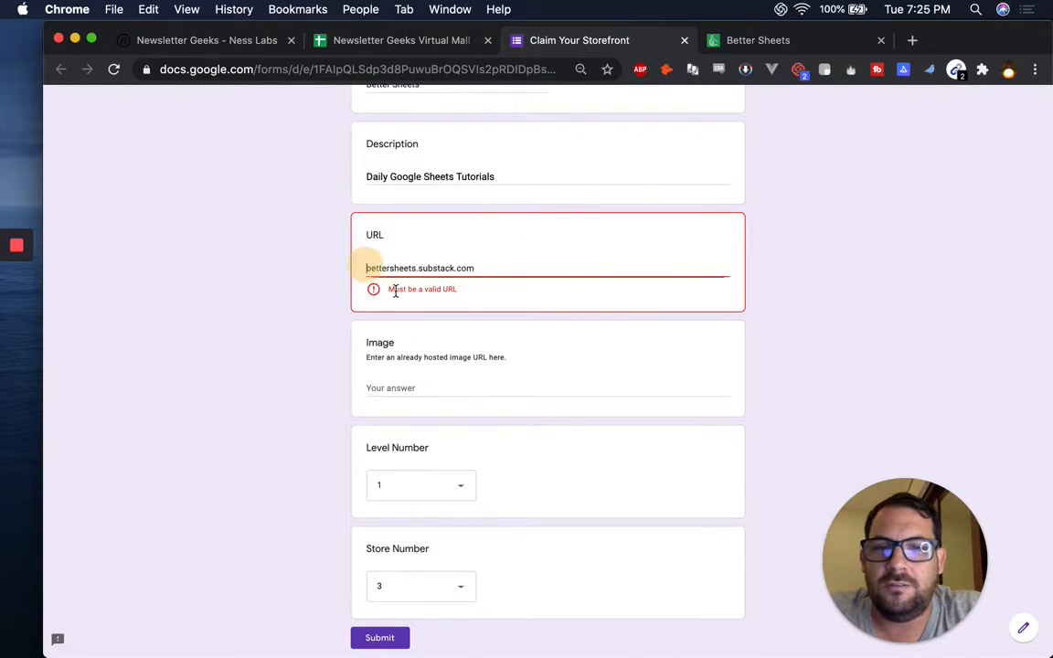
text(https://)
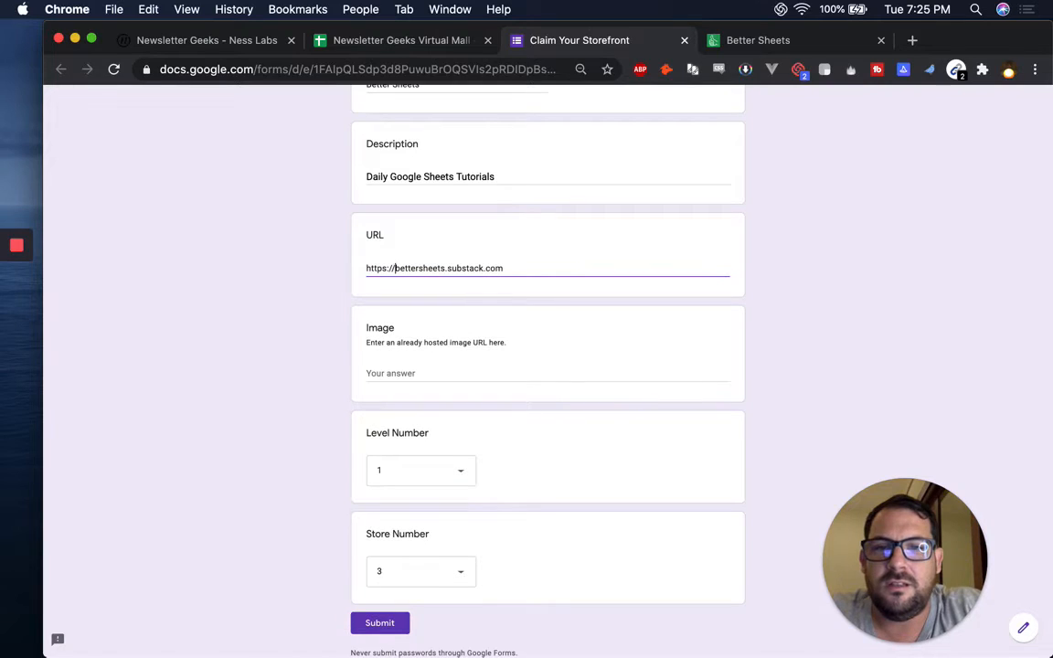
Copy the Better Sheets logo's image address from the Substack page and paste it as the store's Image answer.
click(411, 375)
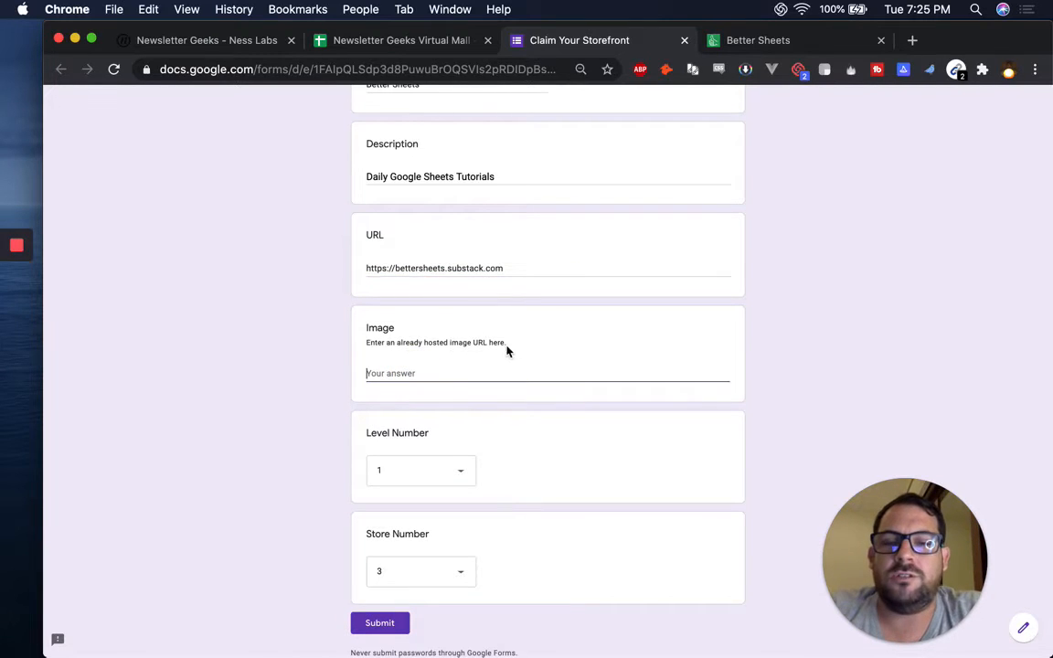
key(ctrl+Tab)
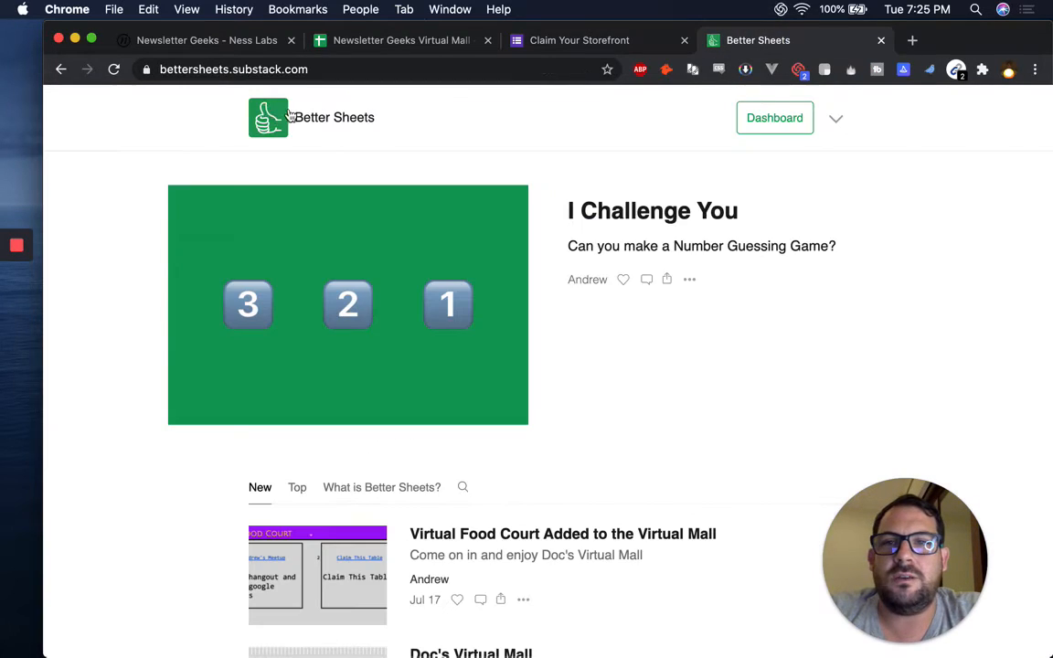
click(271, 127)
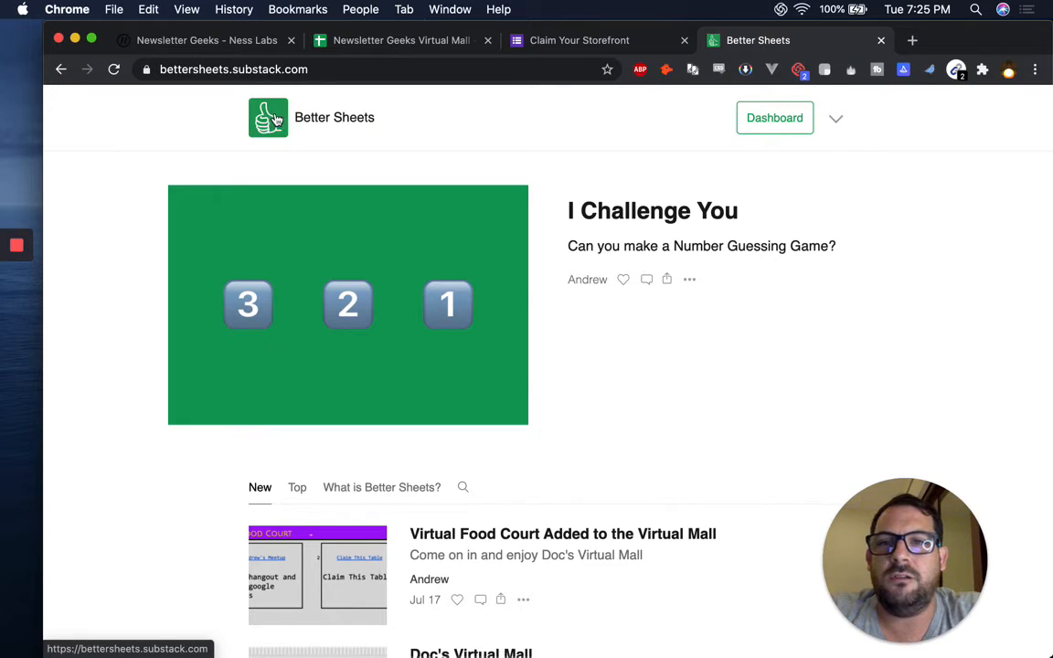
right_click(276, 120)
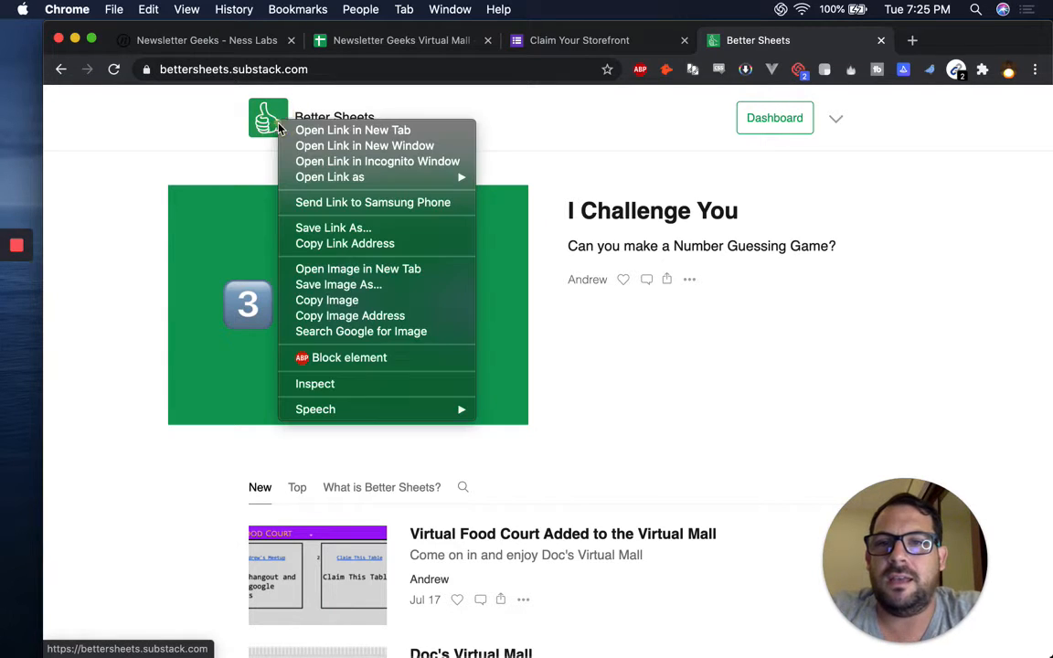
click(322, 316)
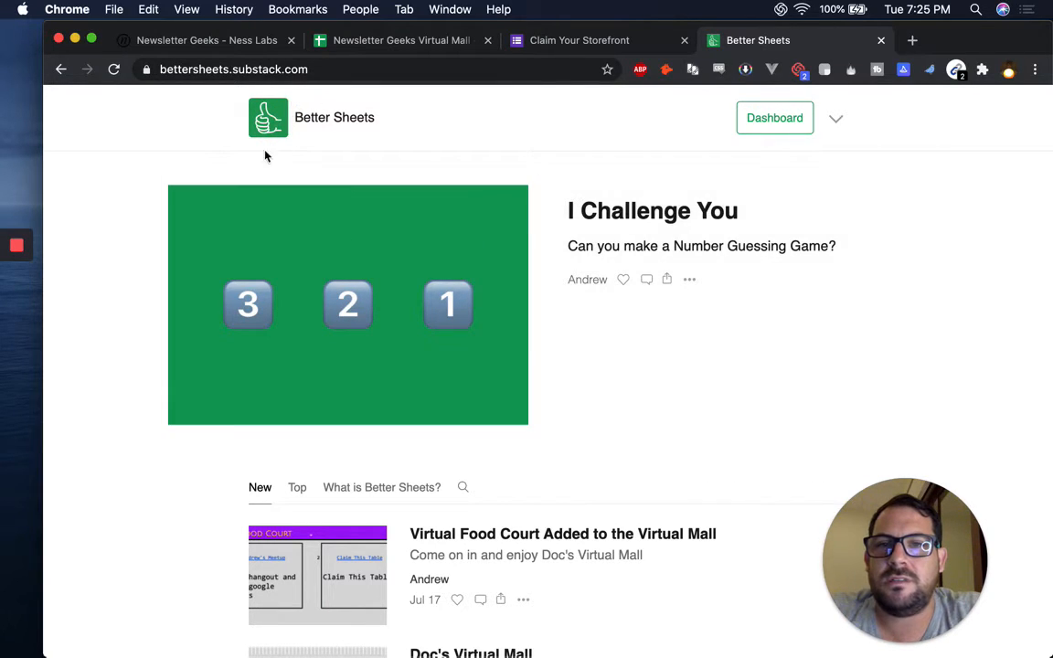
right_click(267, 121)
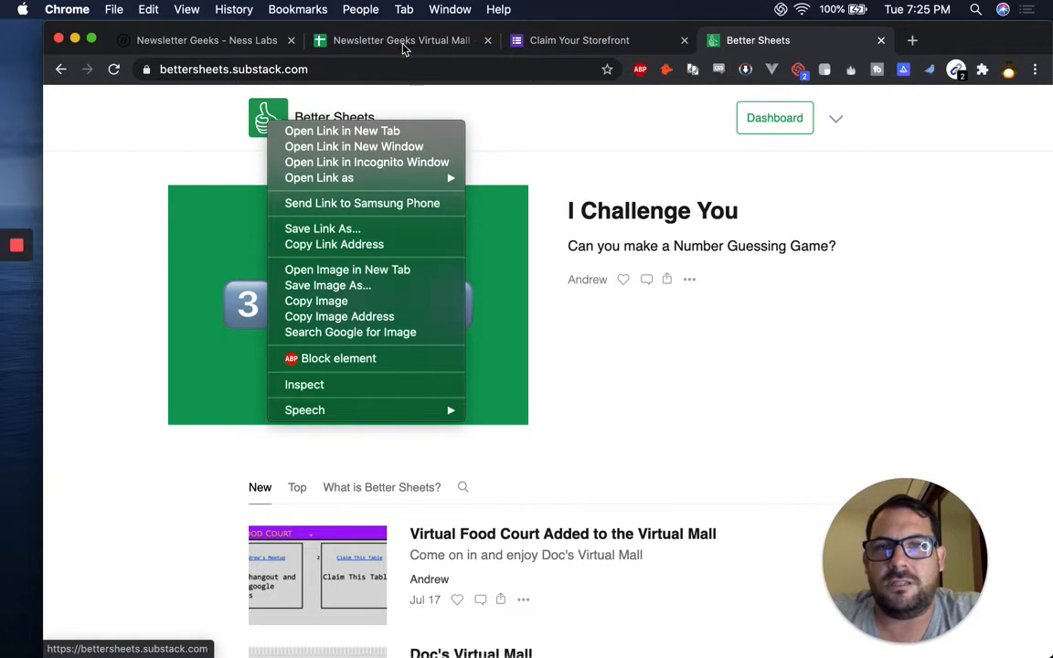
click(501, 31)
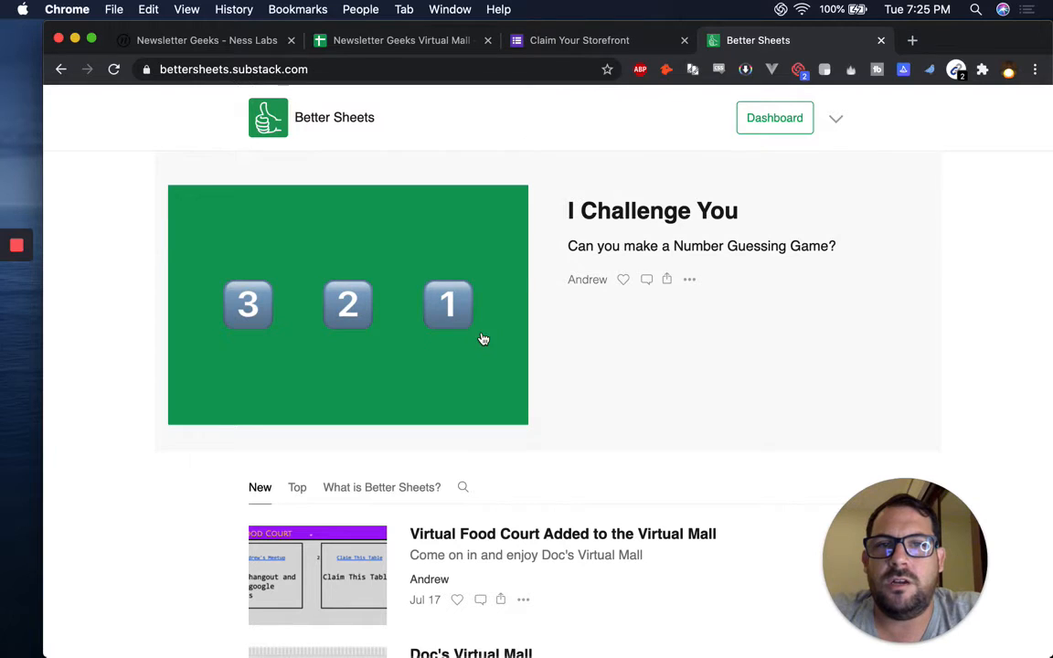
click(573, 48)
click(422, 372)
key(super+v)
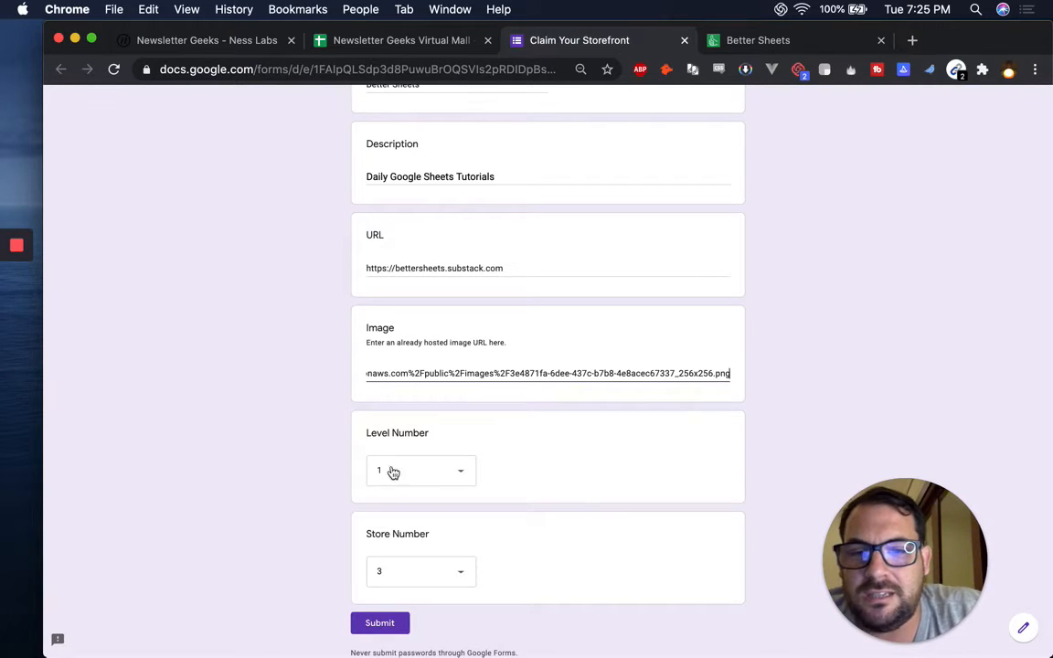
Submit the storefront claim and return to the Level 1 floor plan in the Newsletter Geeks Virtual Mall spreadsheet.
click(389, 629)
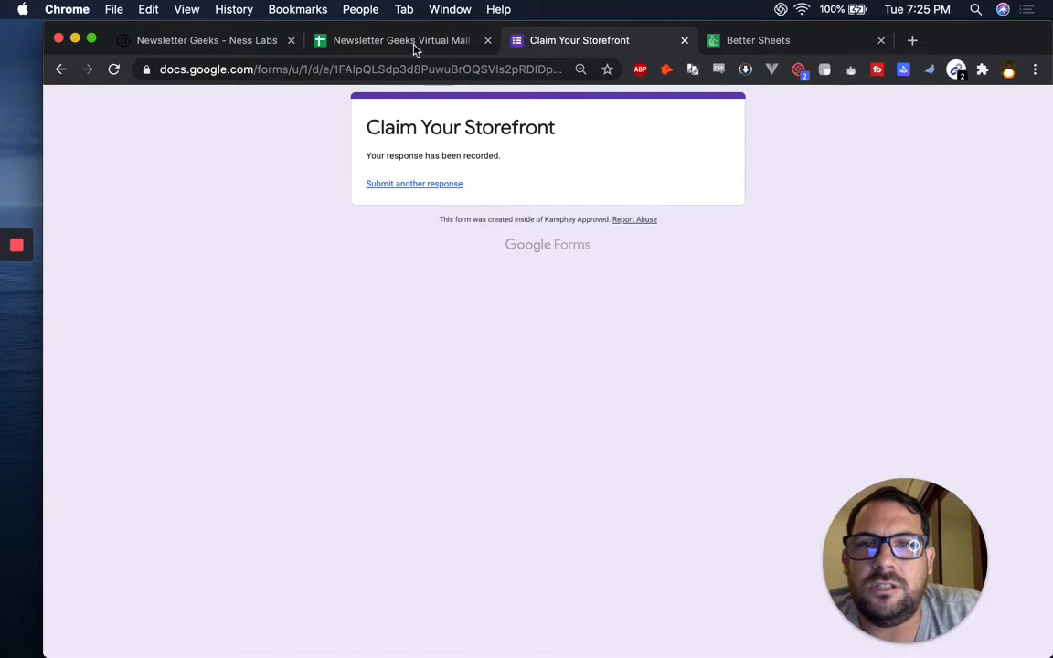
click(412, 42)
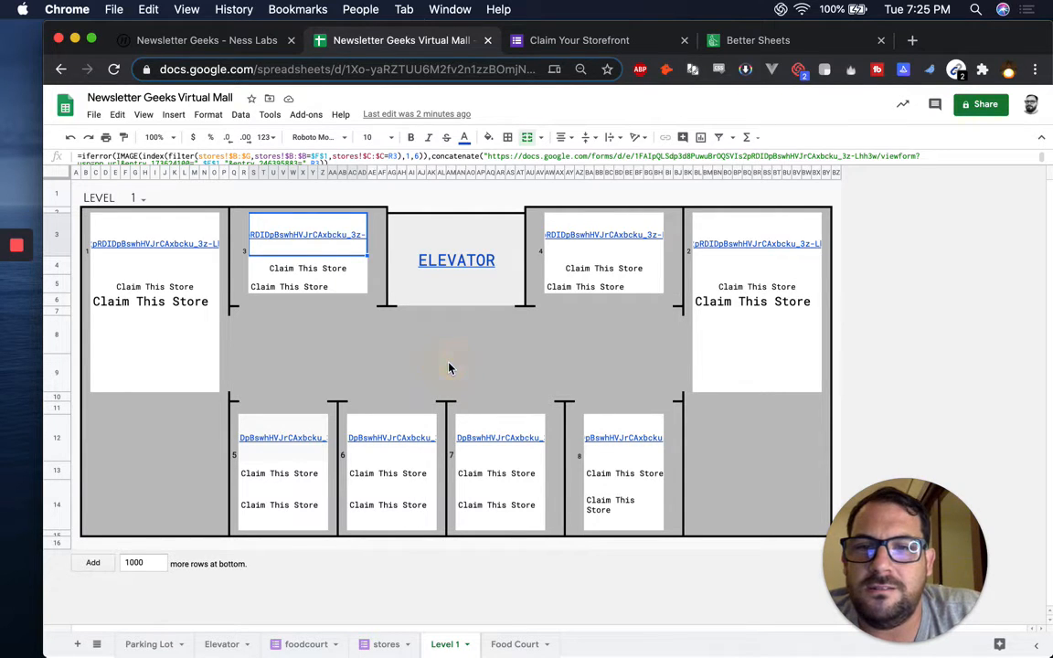
click(449, 370)
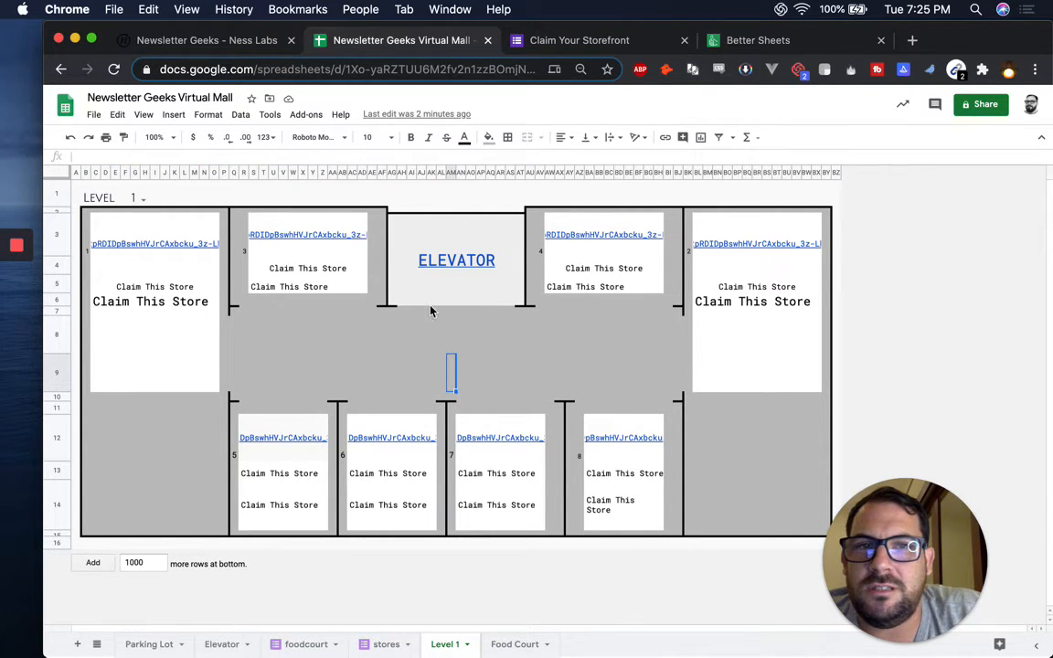
Examine the formula behind store 1's claim link on the Level 1 floor plan.
mouse_move(327, 241)
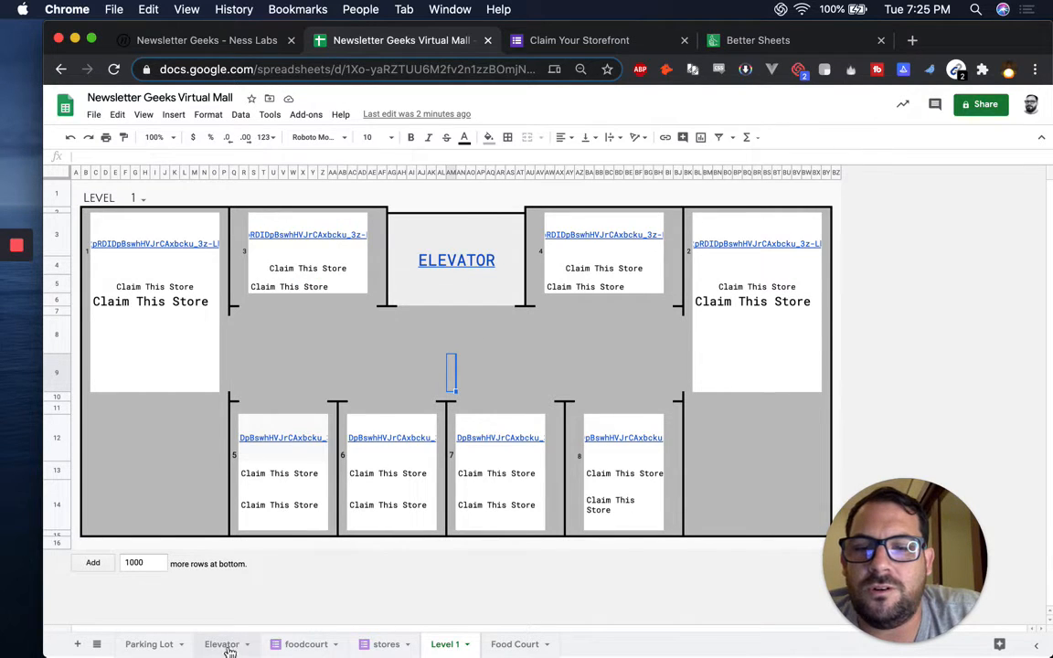
click(377, 645)
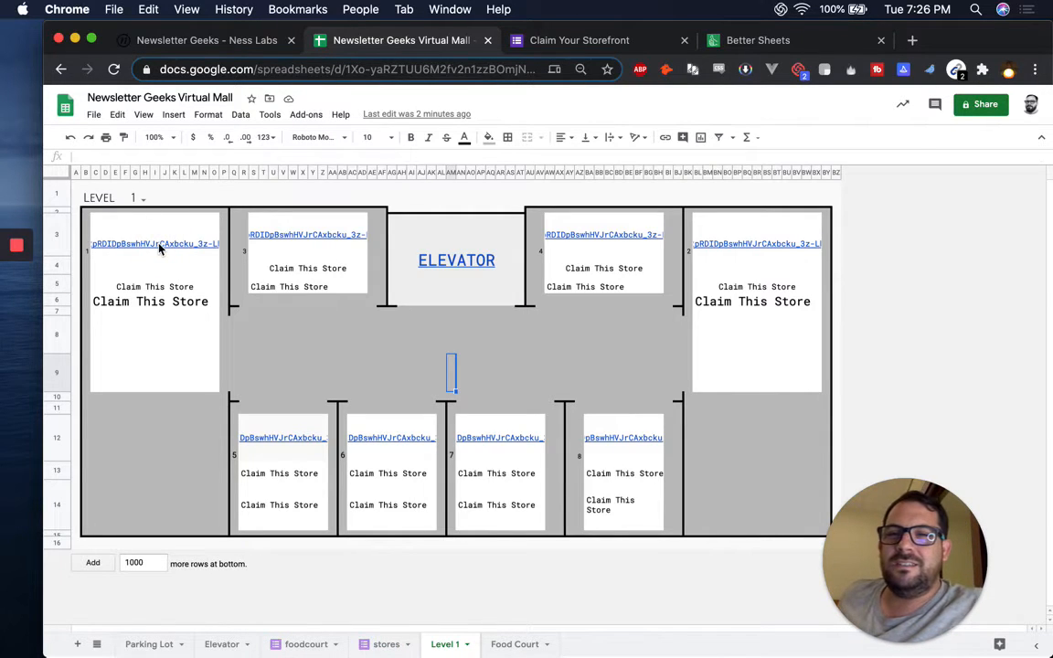
click(159, 247)
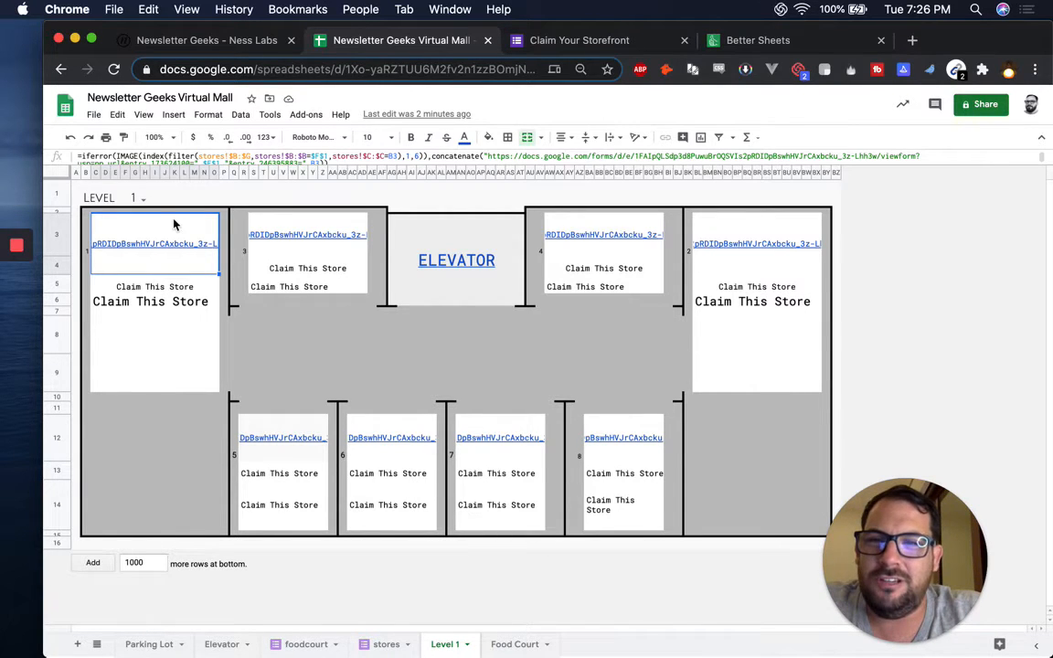
mouse_move(124, 236)
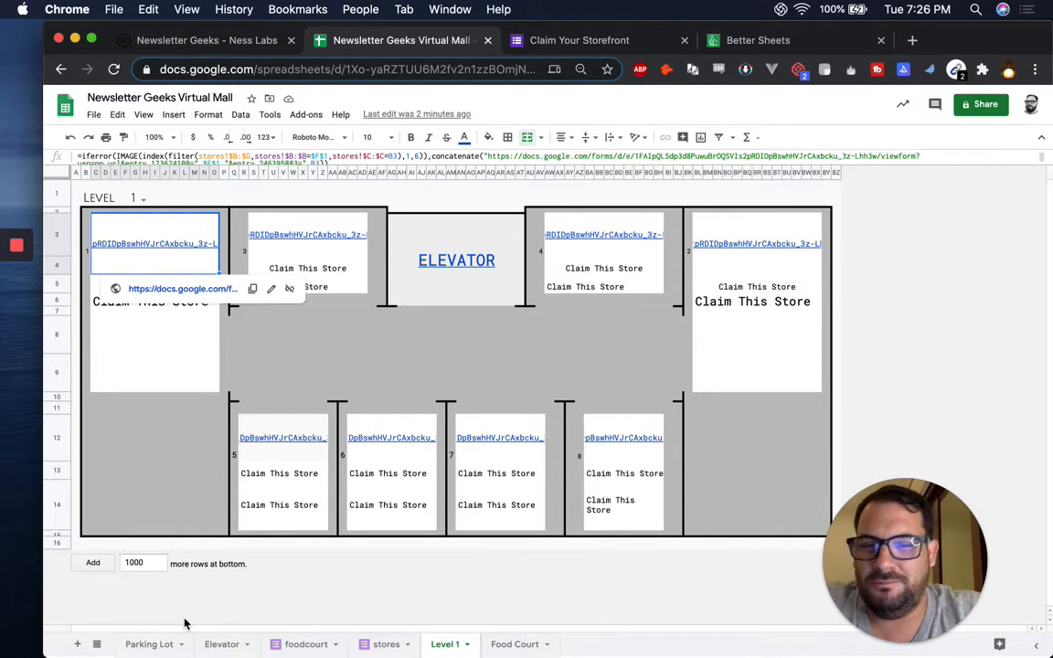
Add a new sheet named SETTINGS and place it after the Food Court sheet.
click(80, 644)
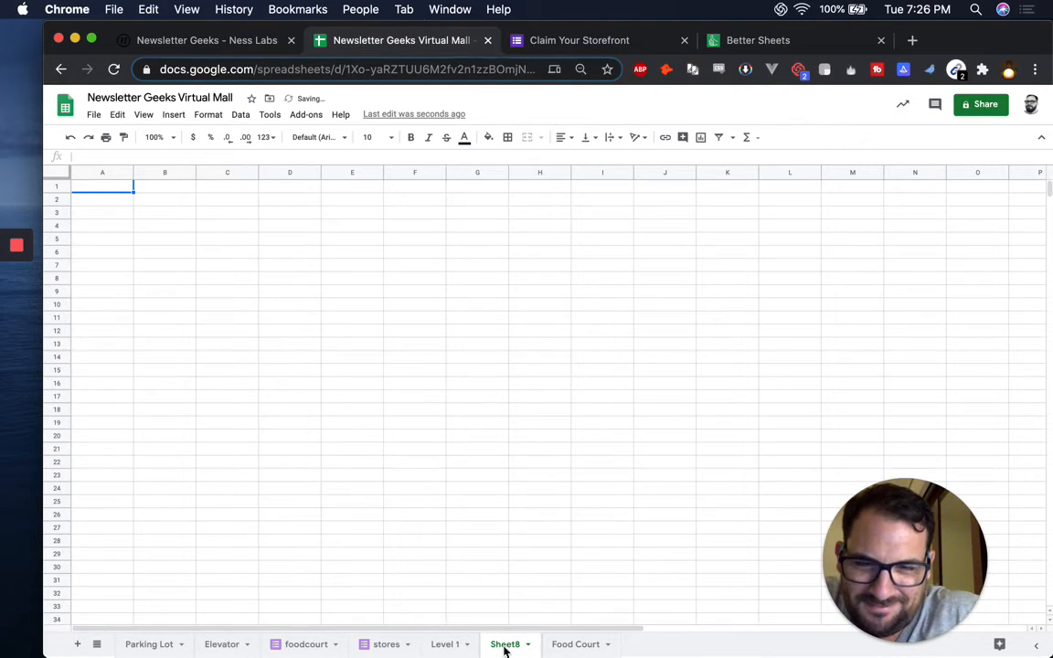
double_click(504, 645)
text(SETTINGS)
key(Return)
drag(258, 644, 637, 647)
drag(629, 647, 627, 645)
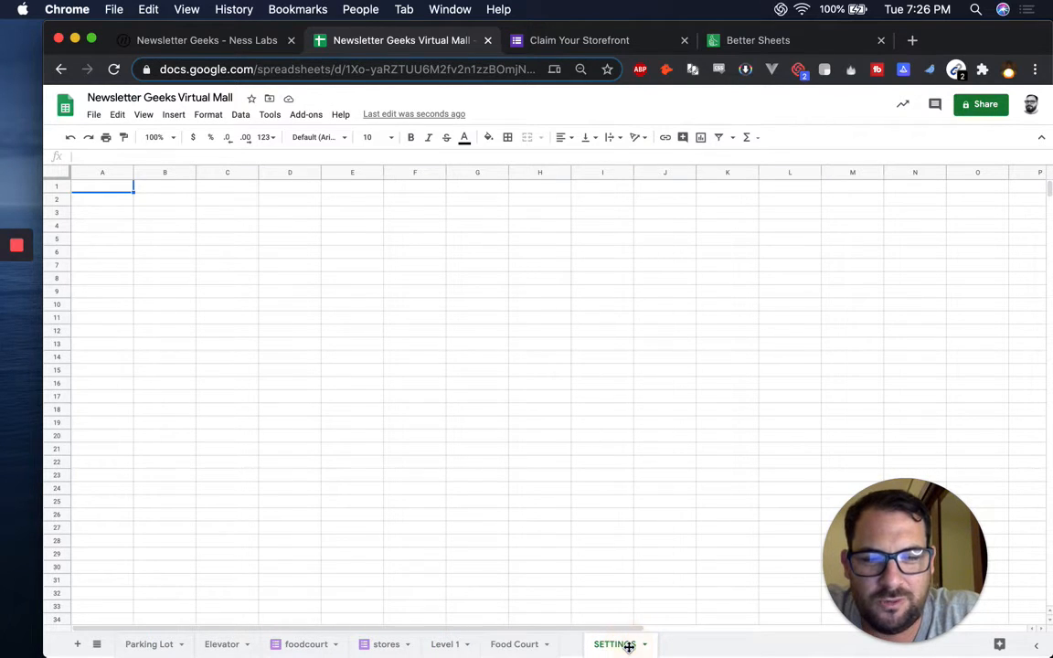
Label cell B2 of the SETTINGS sheet URL and paste this spreadsheet's web address into C2.
click(142, 201)
text(URL)
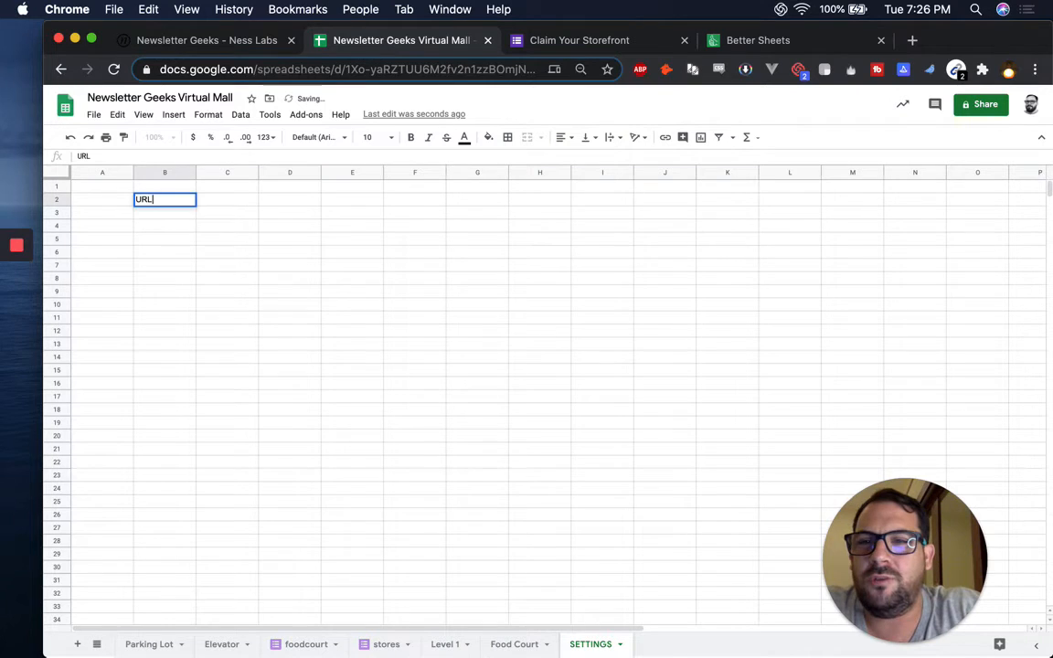
key(Tab)
click(472, 72)
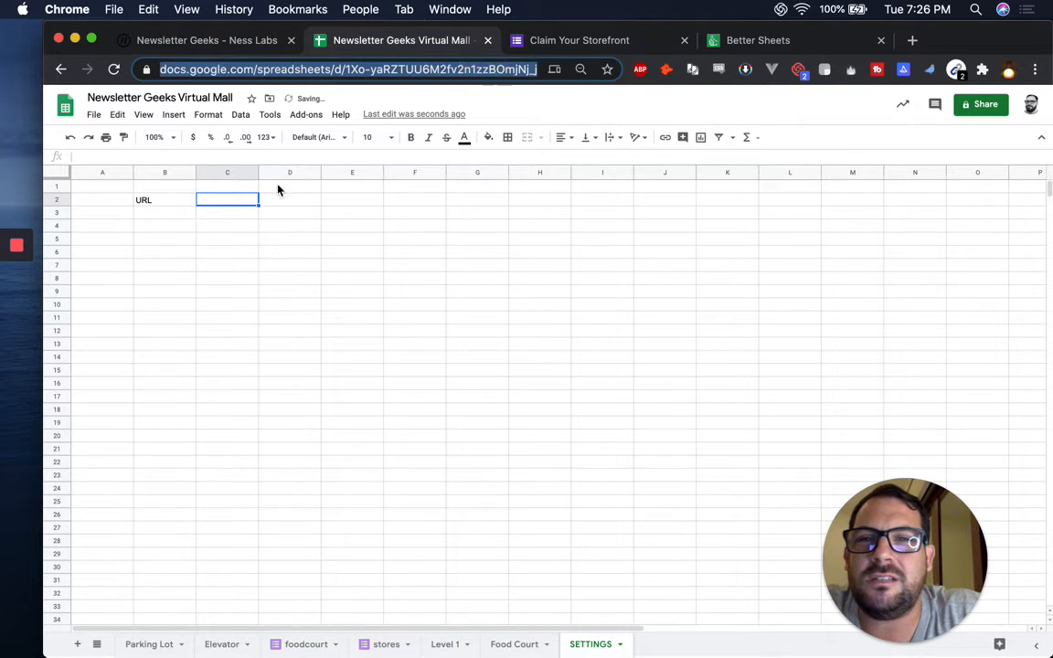
click(231, 197)
key(super+v)
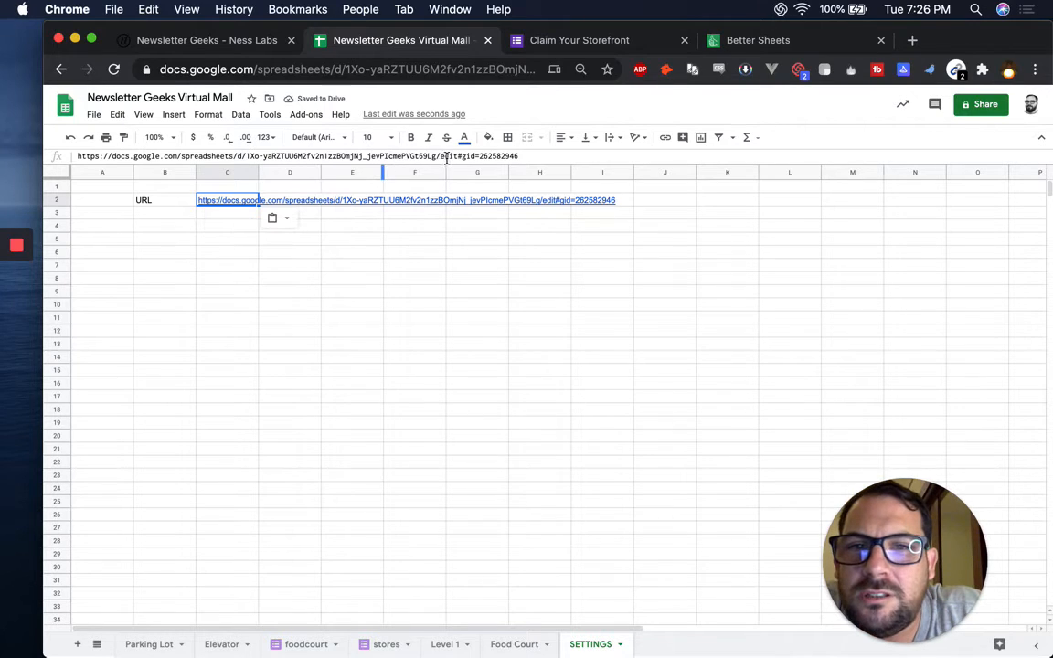
Remove edit#gid=262582946 from the end of the address in C2, keeping the slash after the spreadsheet ID.
click(515, 155)
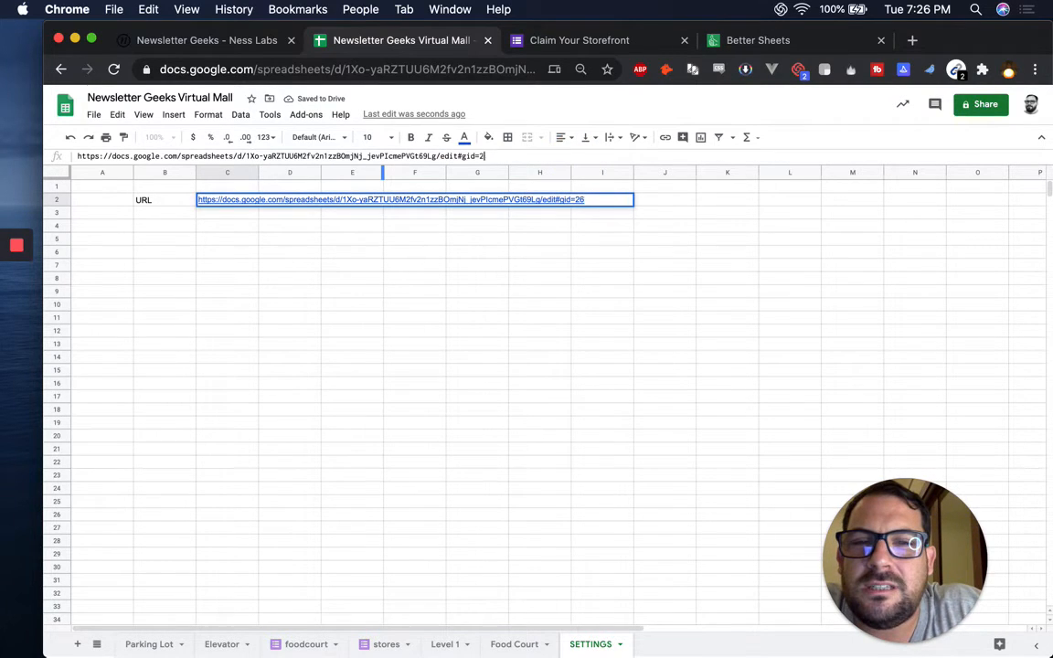
key(BackSpace)
key(BackSpace)
key(BackSpace)
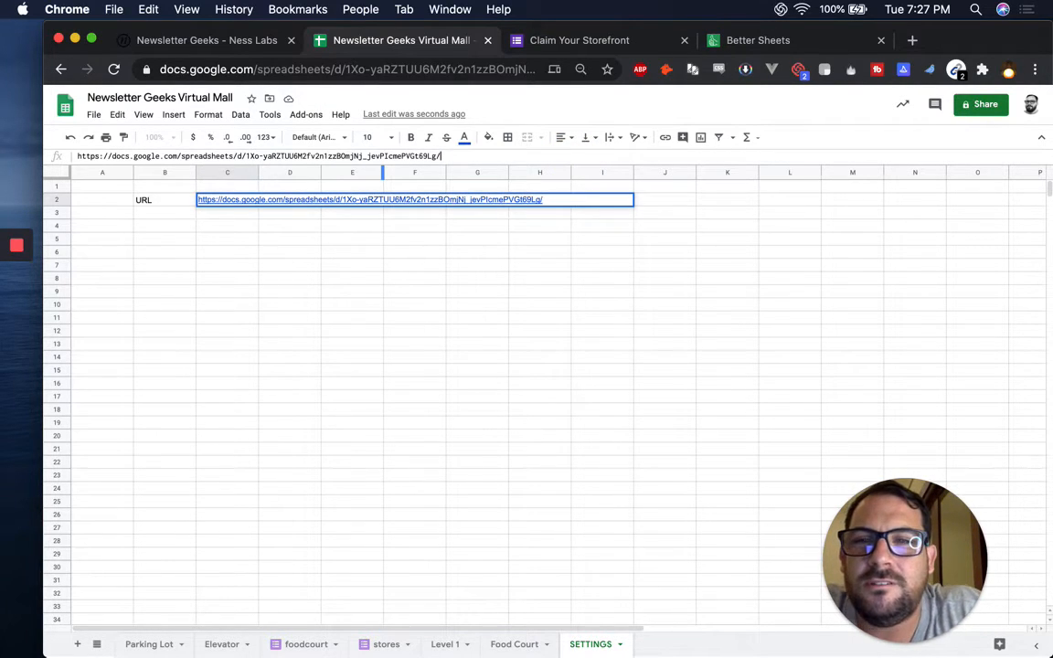
key(Return)
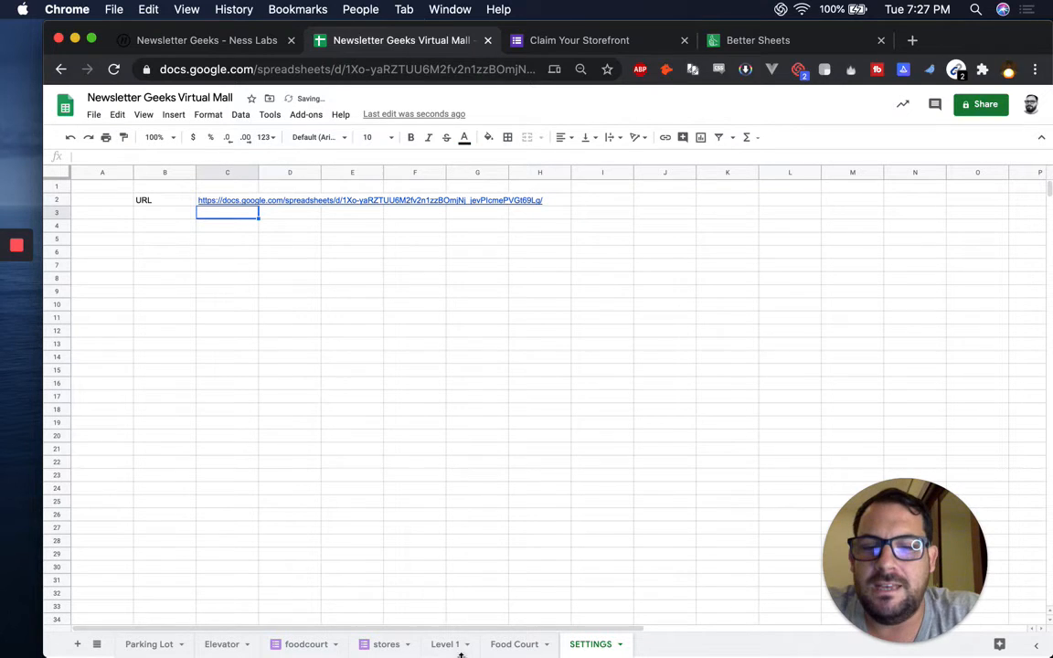
Delete the unused columns F–Z and rows 7–1000 from the SETTINGS sheet.
click(399, 173)
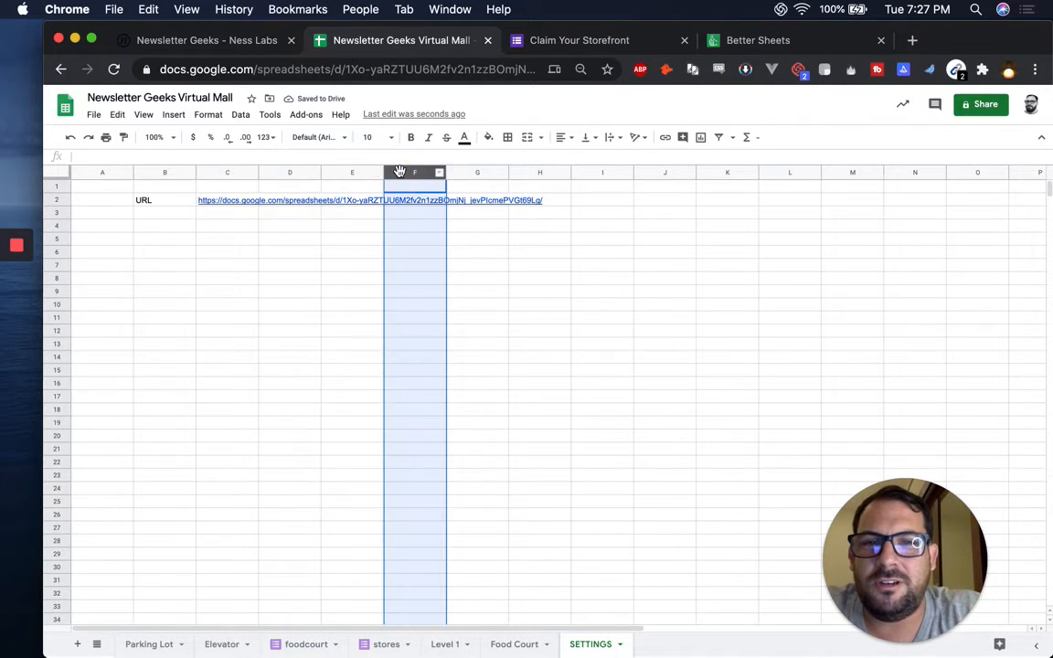
key(super+shift+Right)
right_click(399, 174)
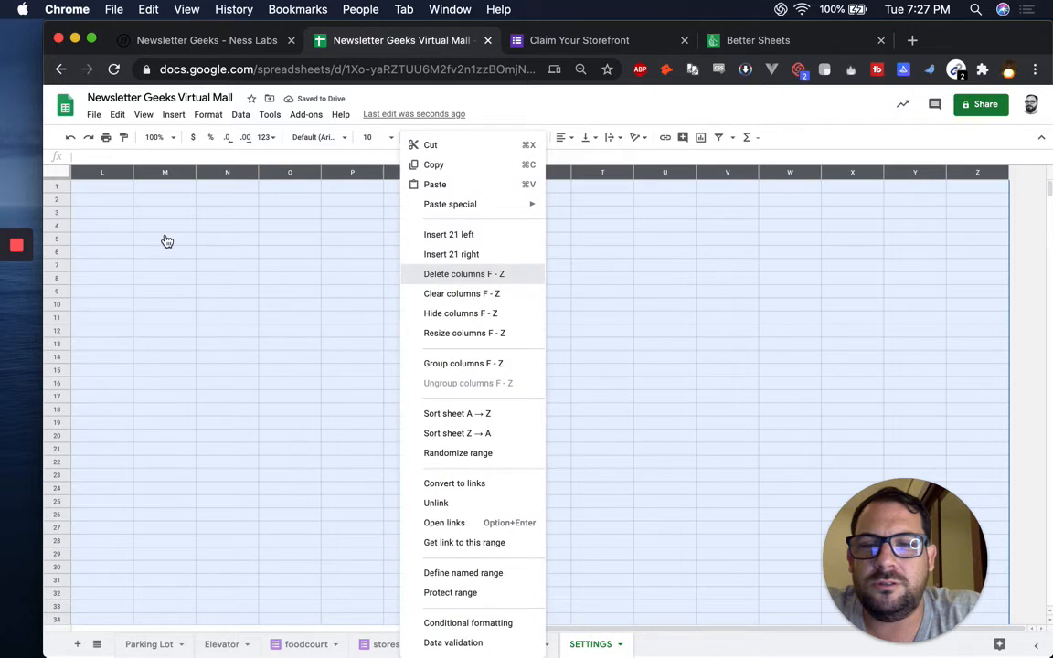
key(Return)
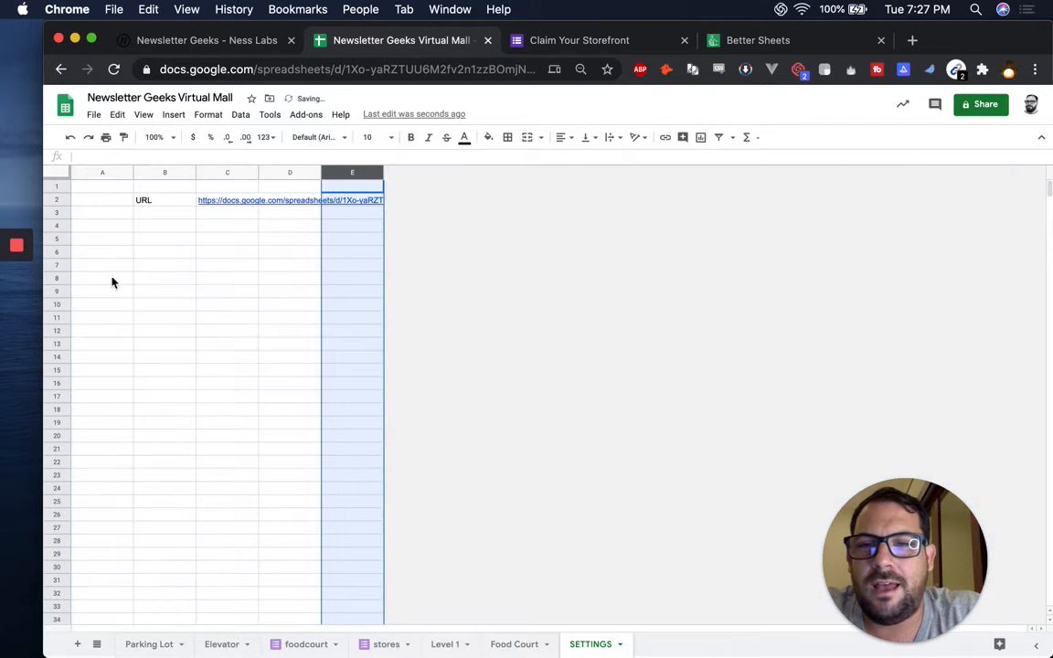
click(58, 266)
key(super+shift+Down)
right_click(53, 259)
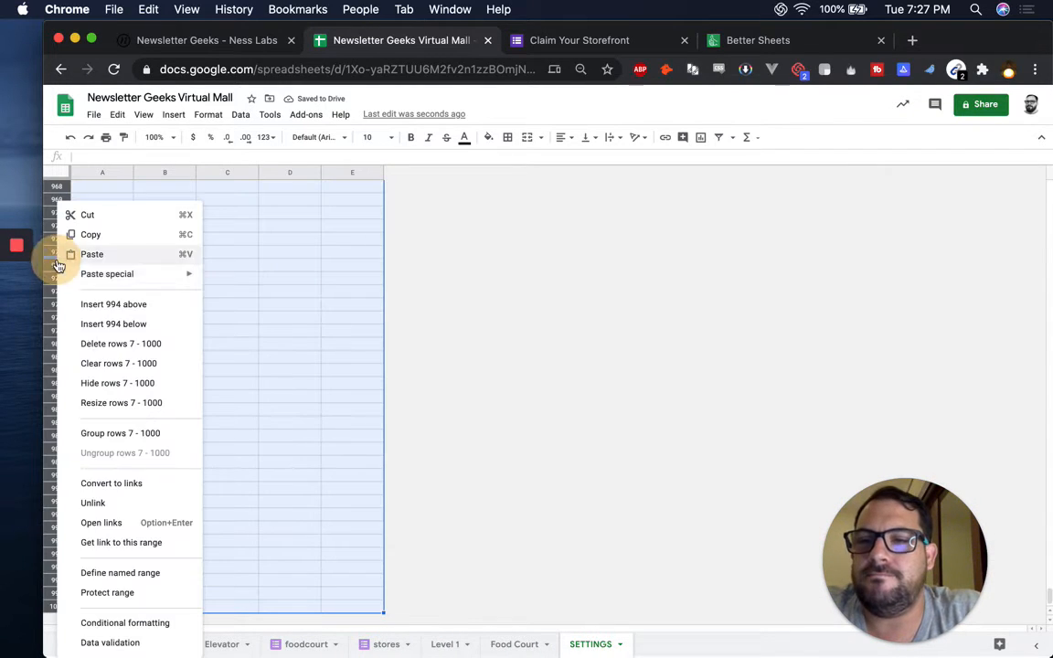
click(105, 345)
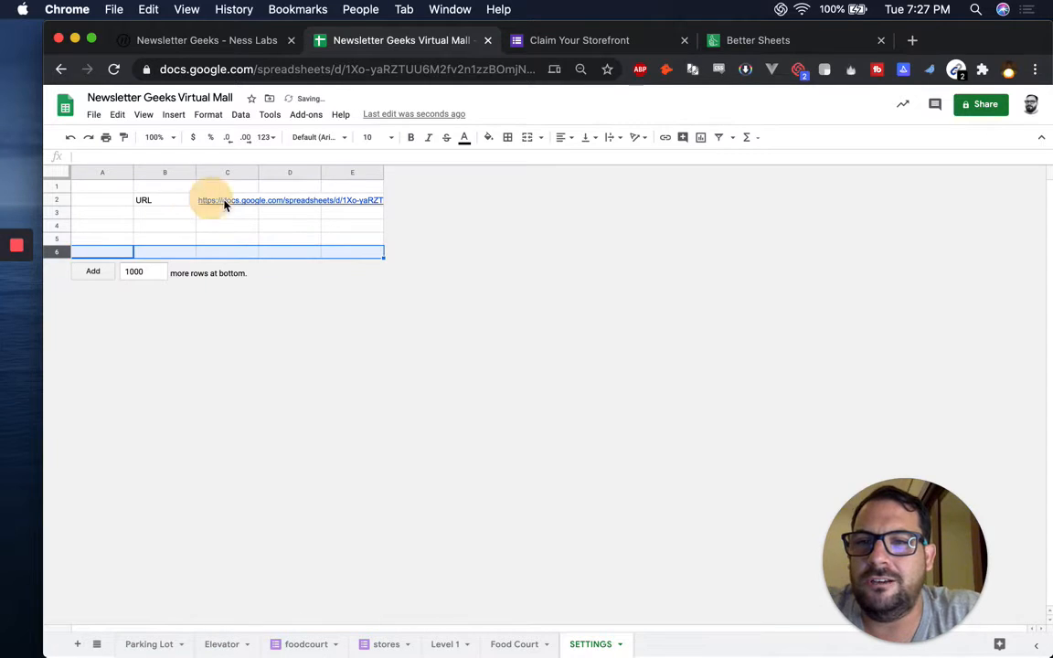
Move the URL label and its address from B2:C2 to A1:B1.
drag(188, 200, 226, 205)
key(super+c)
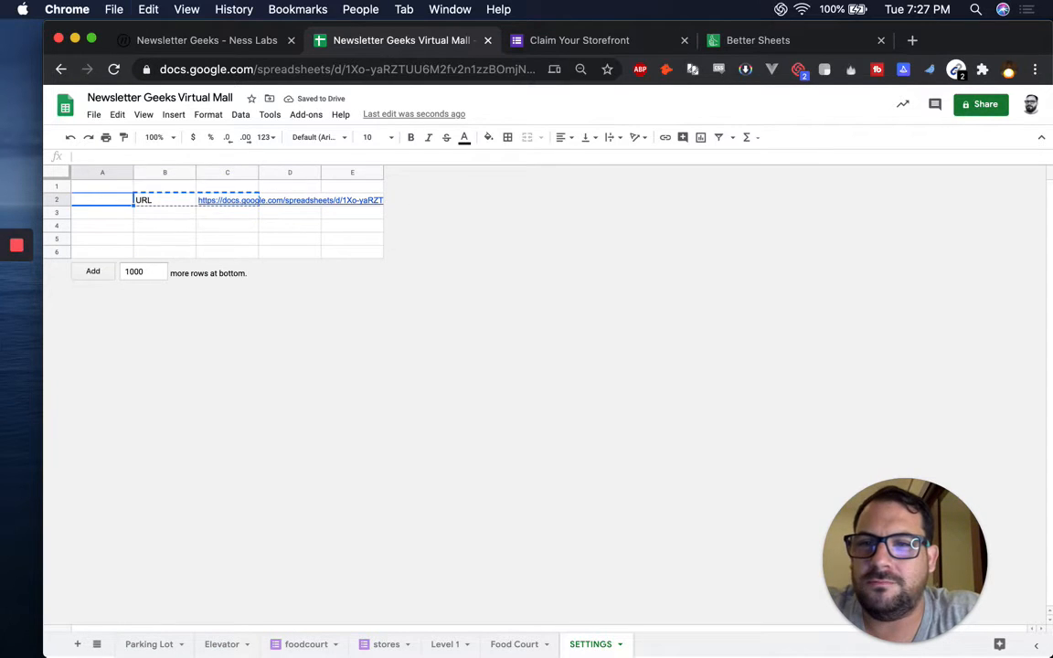
key(super+v)
key(super+z)
key(Up)
key(super+v)
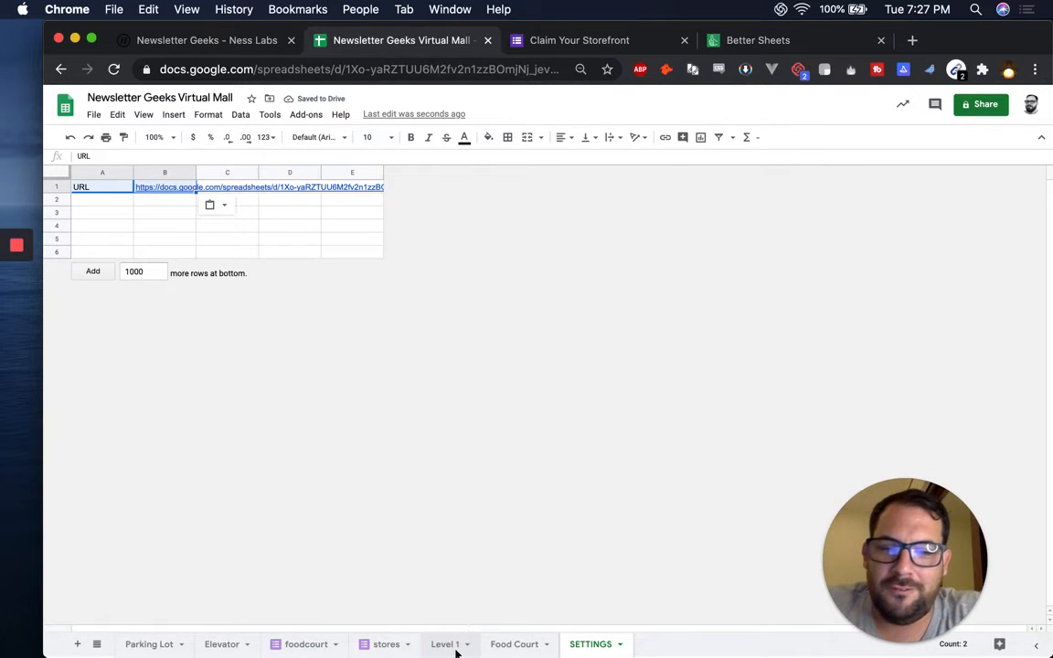
In store 1's link formula on Level 1, replace the form's base address before viewform with a reference to SETTINGS!B1.
click(444, 645)
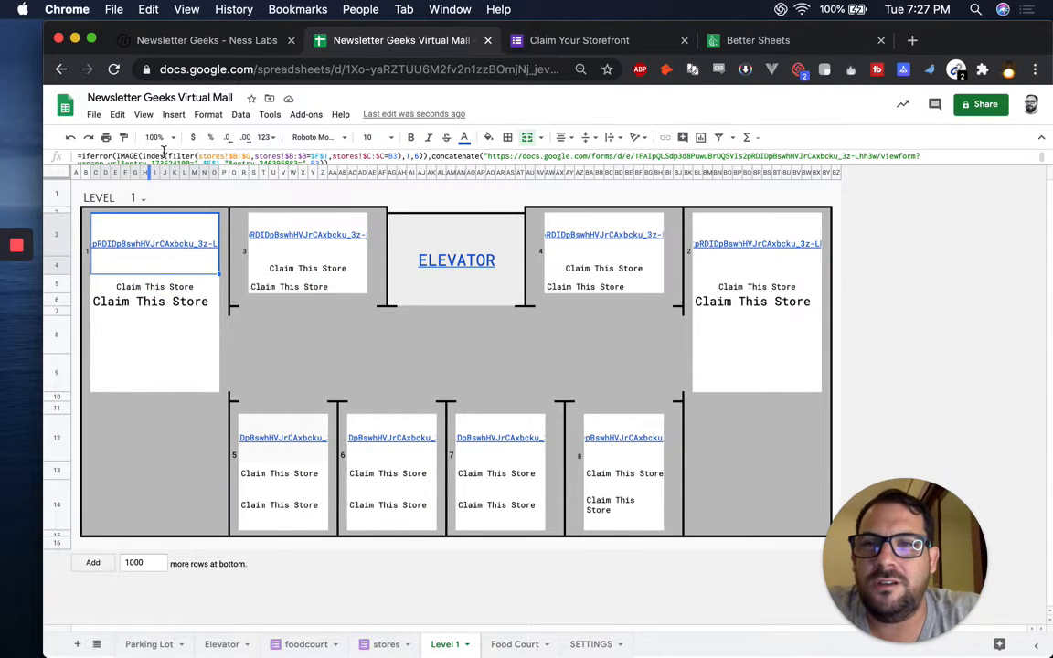
double_click(161, 236)
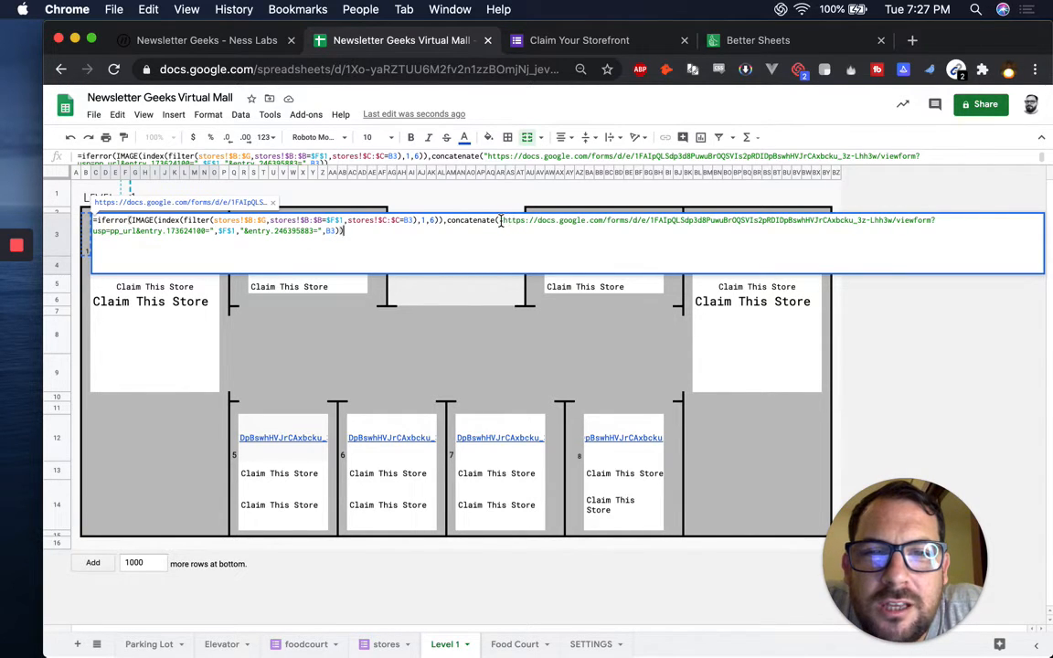
drag(503, 221, 897, 219)
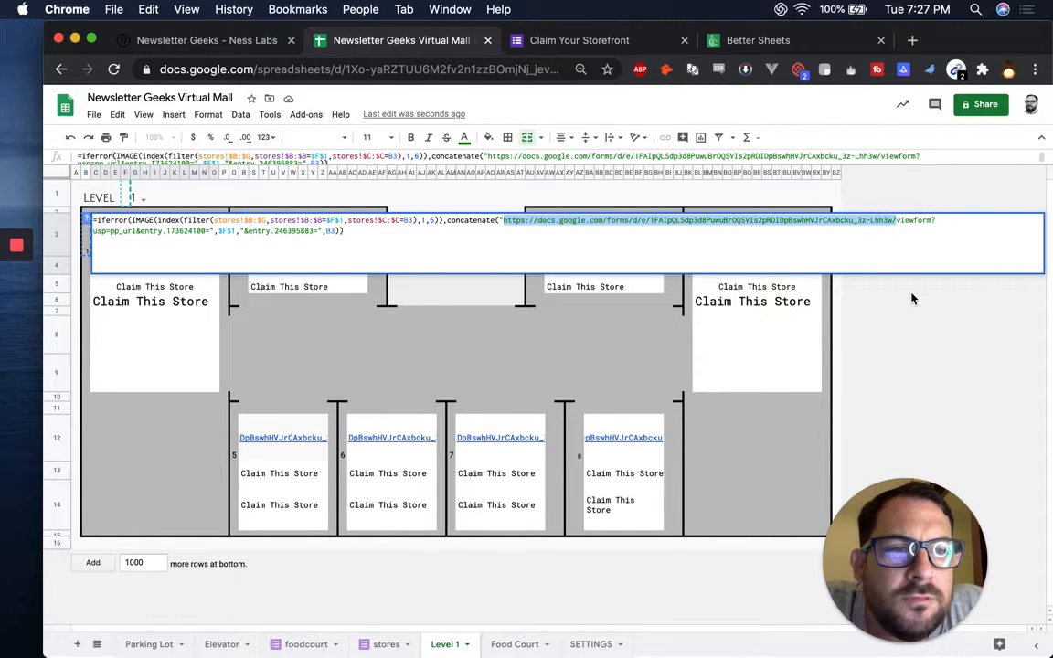
key(super+x)
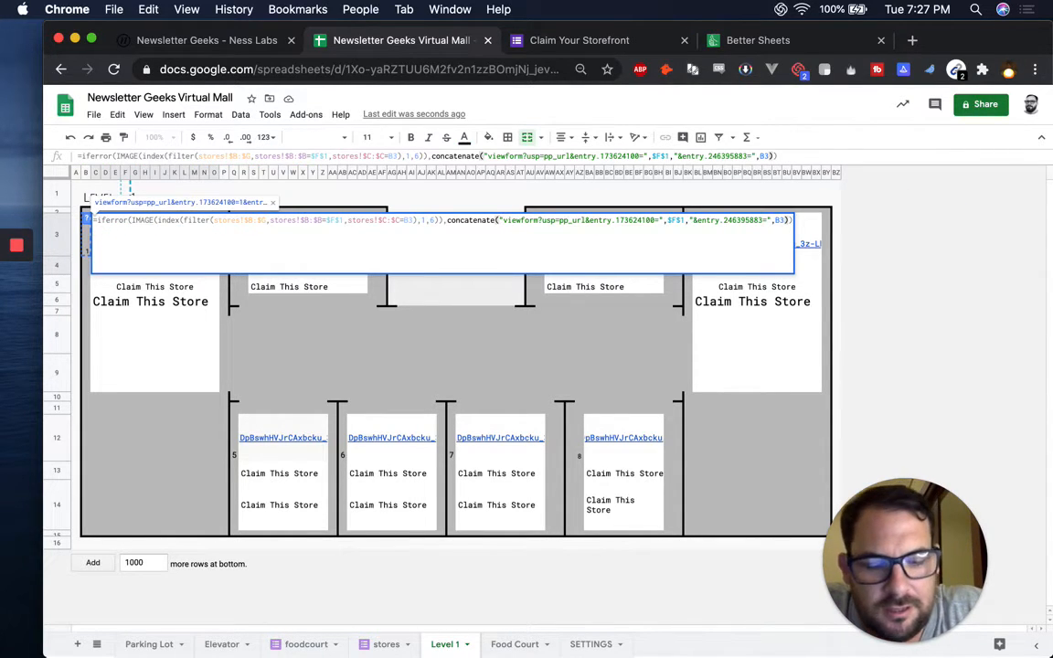
text(,)
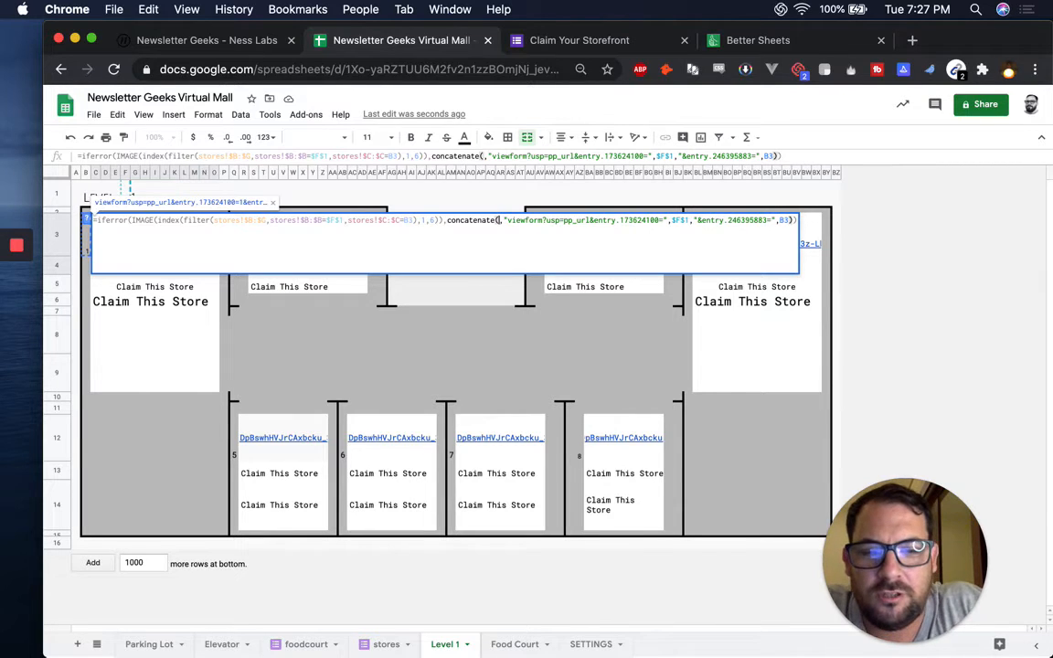
text(SETTINGS!A)
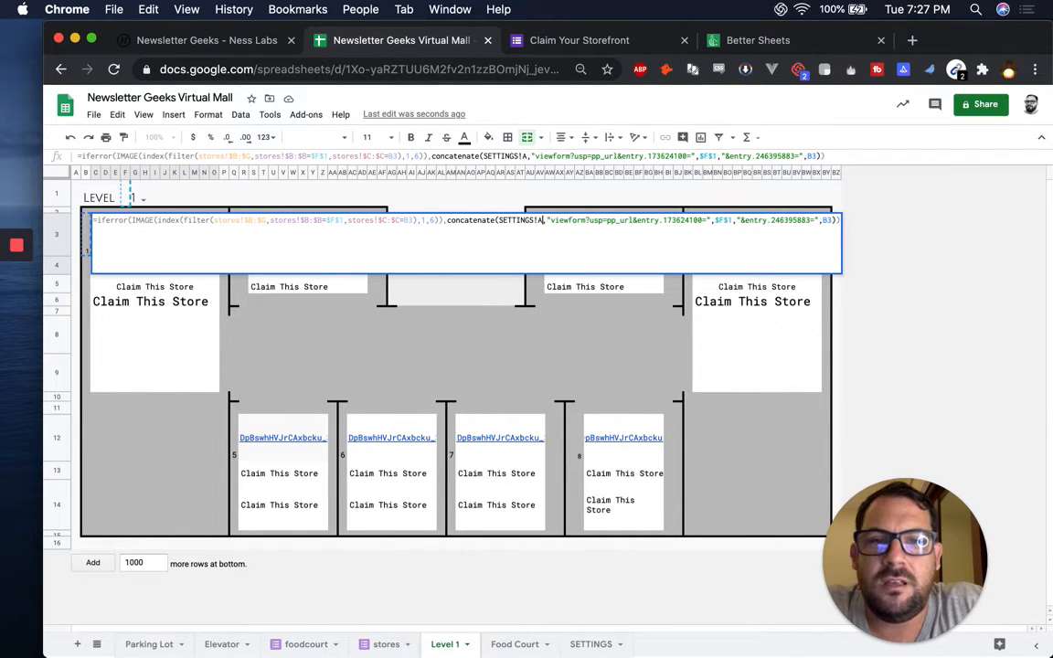
key(BackSpace)
text(B1)
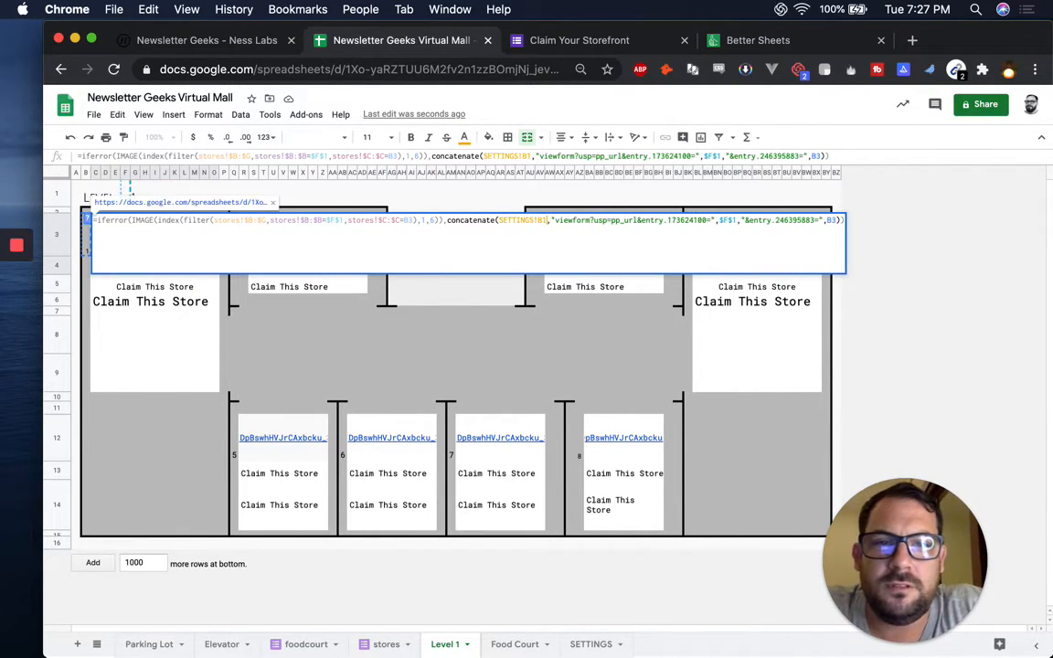
key(Return)
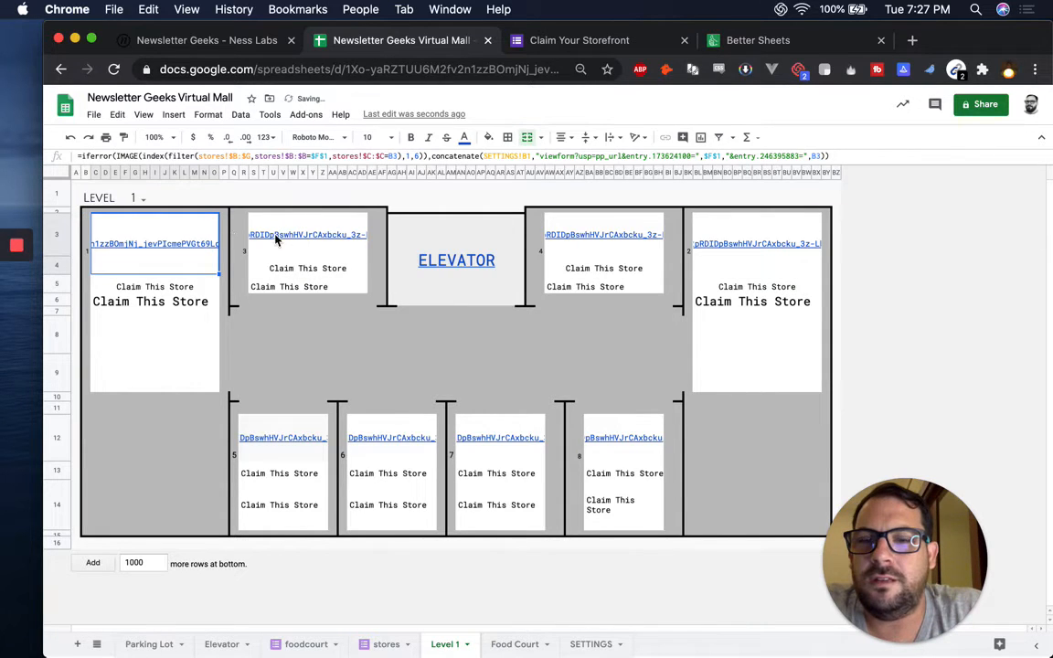
Copy store 1's link formula into store 3's link cell.
key(super+c)
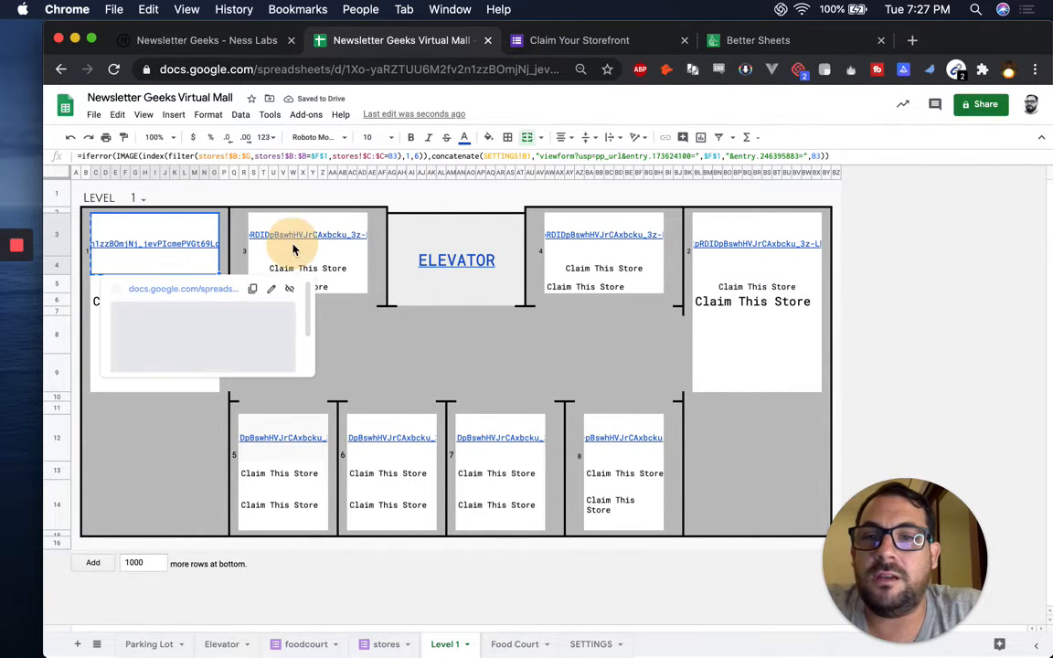
click(294, 248)
key(super+v)
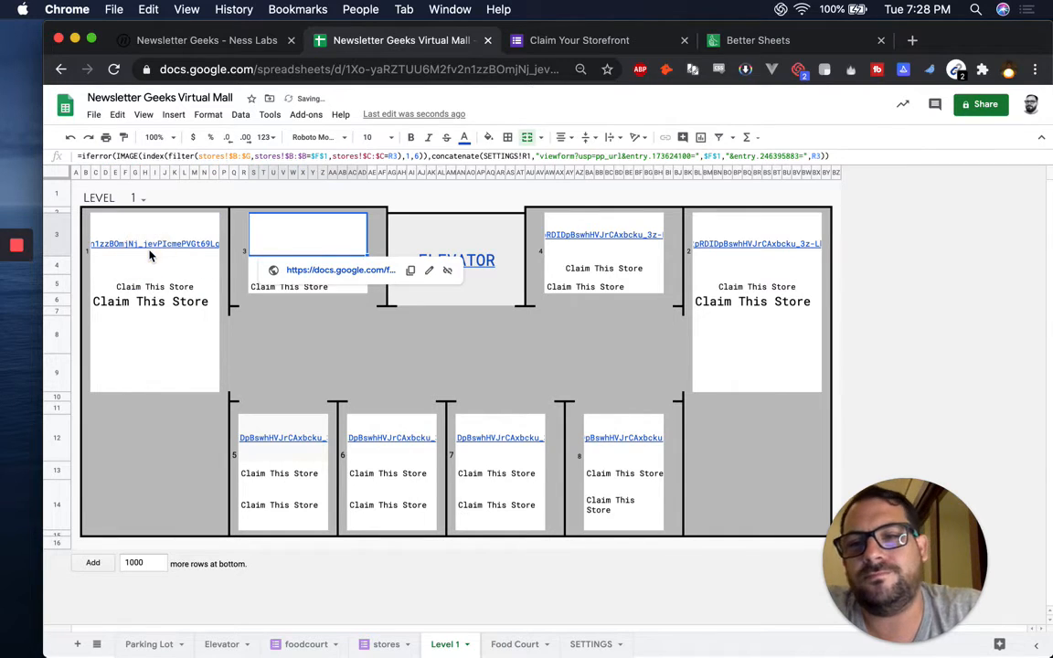
Open store 1's link formula for editing.
double_click(151, 255)
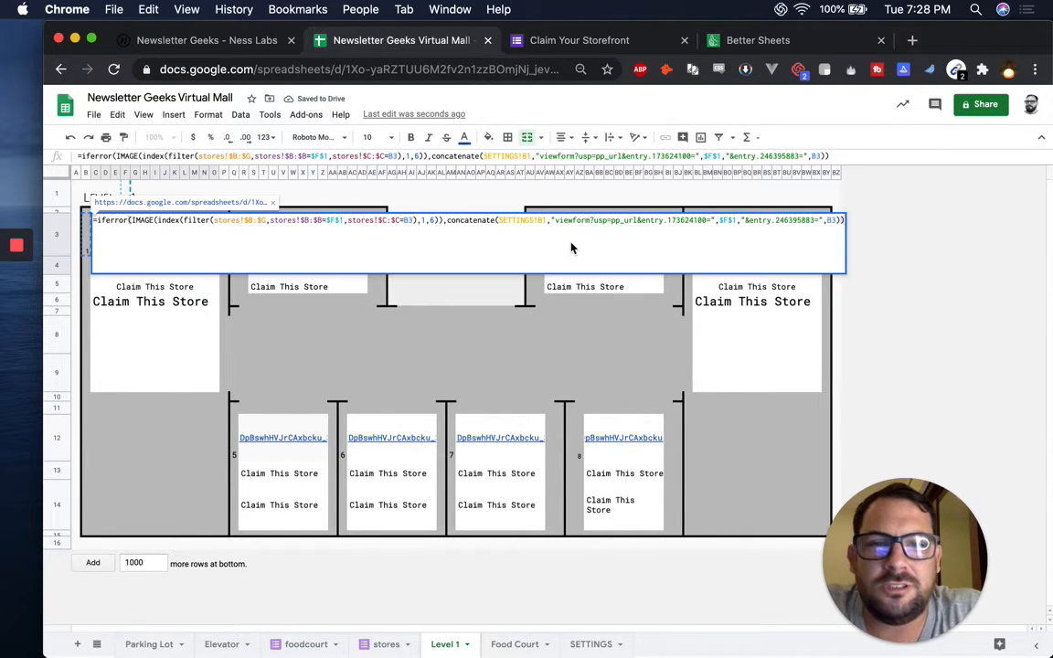
Make the SETTINGS!B1 reference absolute, as SETTINGS!$B$1, in the image formula of store 1.
double_click(540, 221)
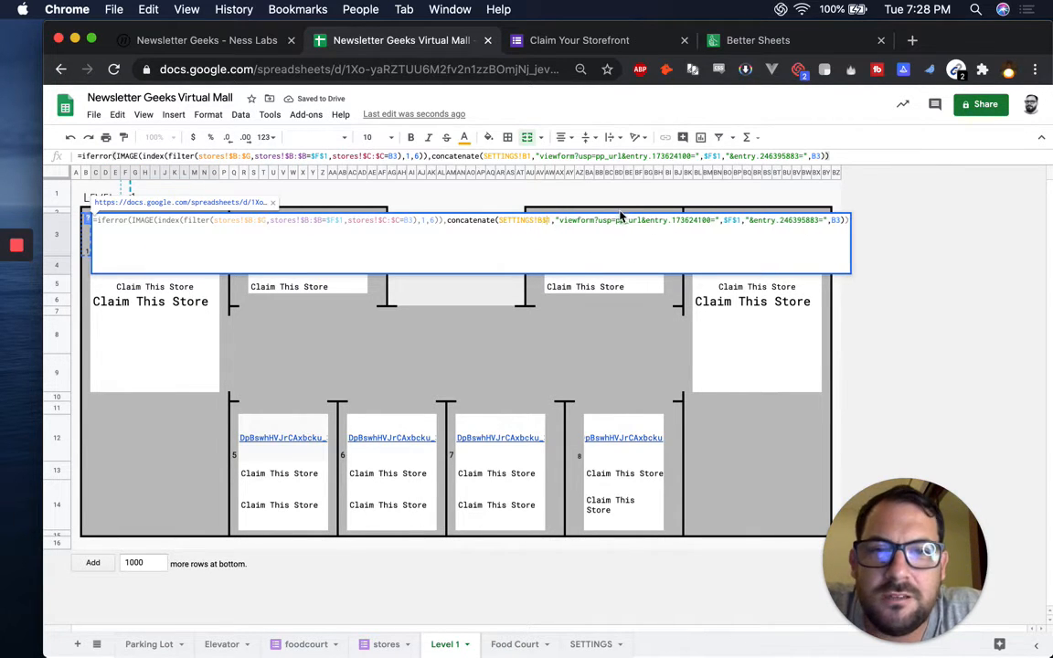
key(F4)
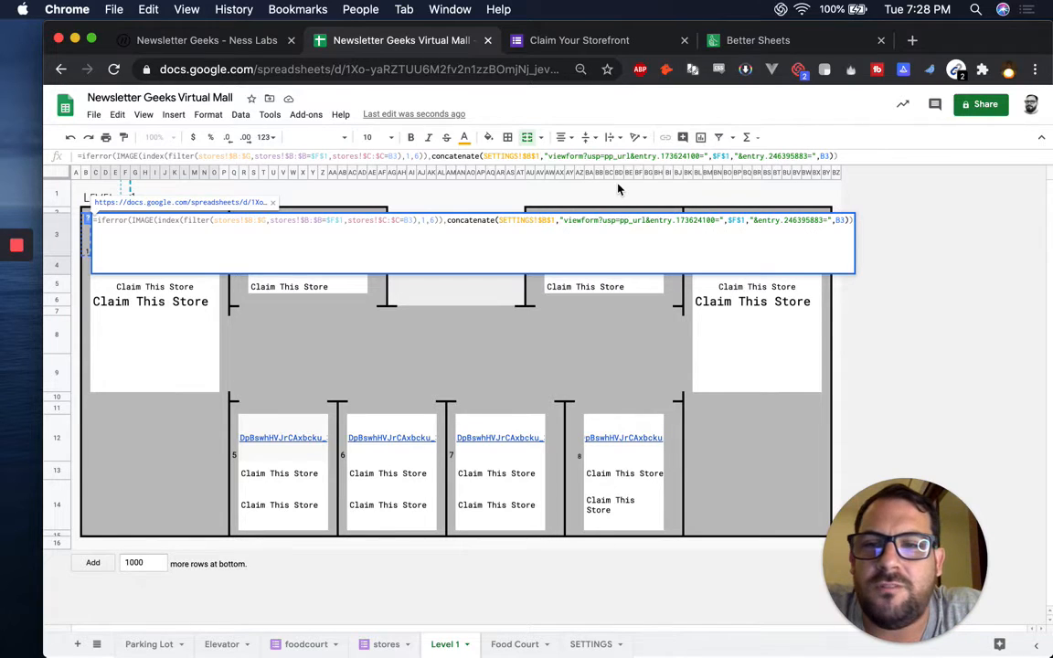
key(Return)
Copy store 1's corrected formula into the image cell of store 3.
key(super+c)
key(Right)
key(Right)
key(Right)
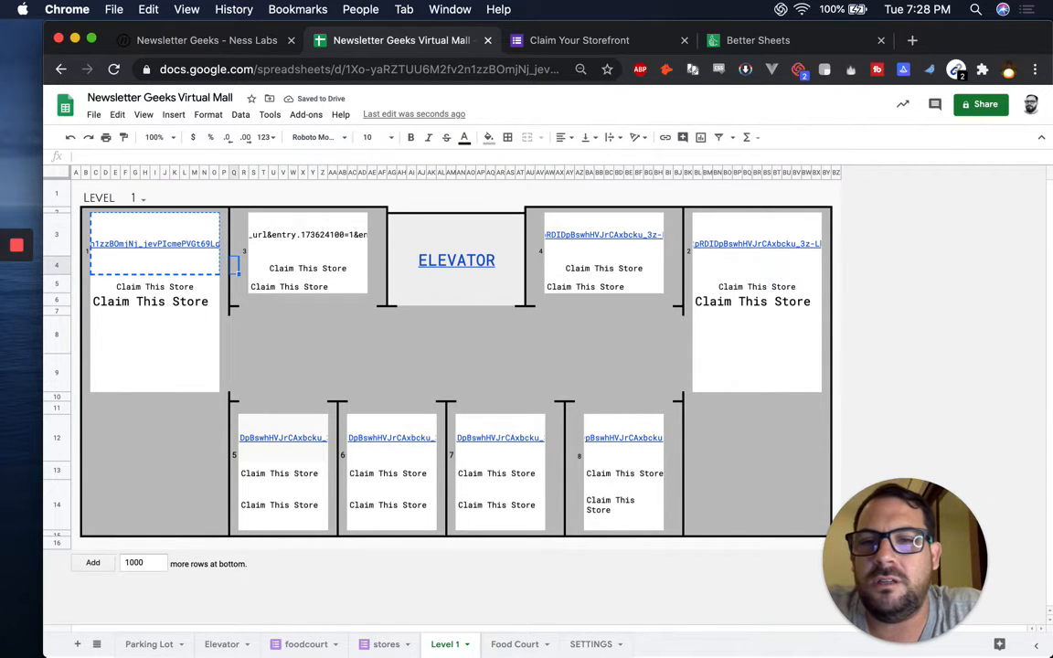
key(Up)
key(super+v)
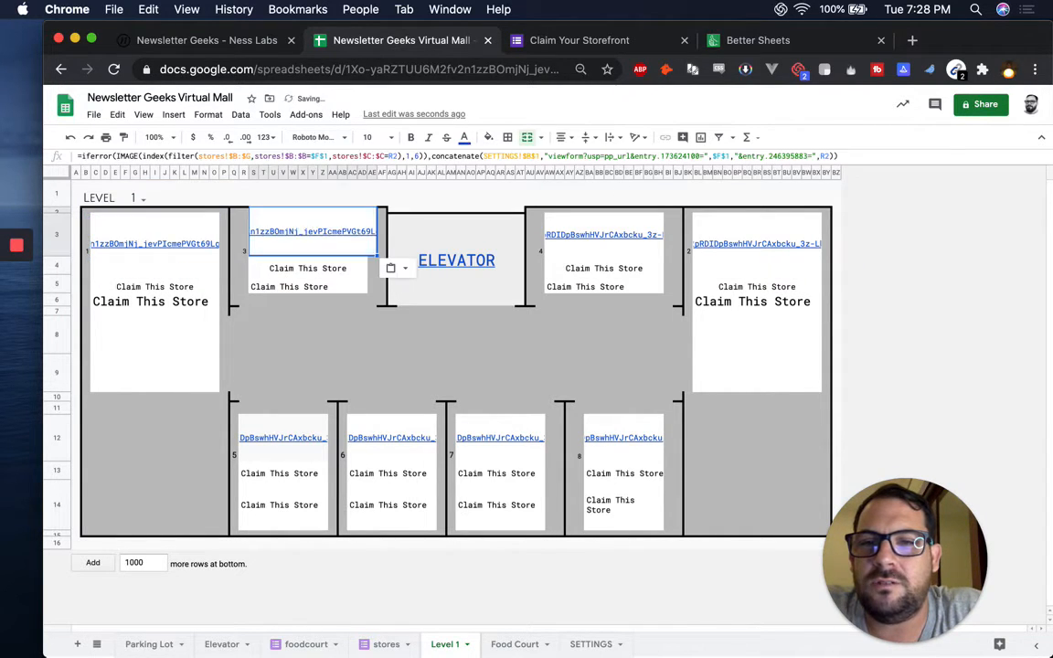
key(Down)
key(Down)
key(Up)
key(super+v)
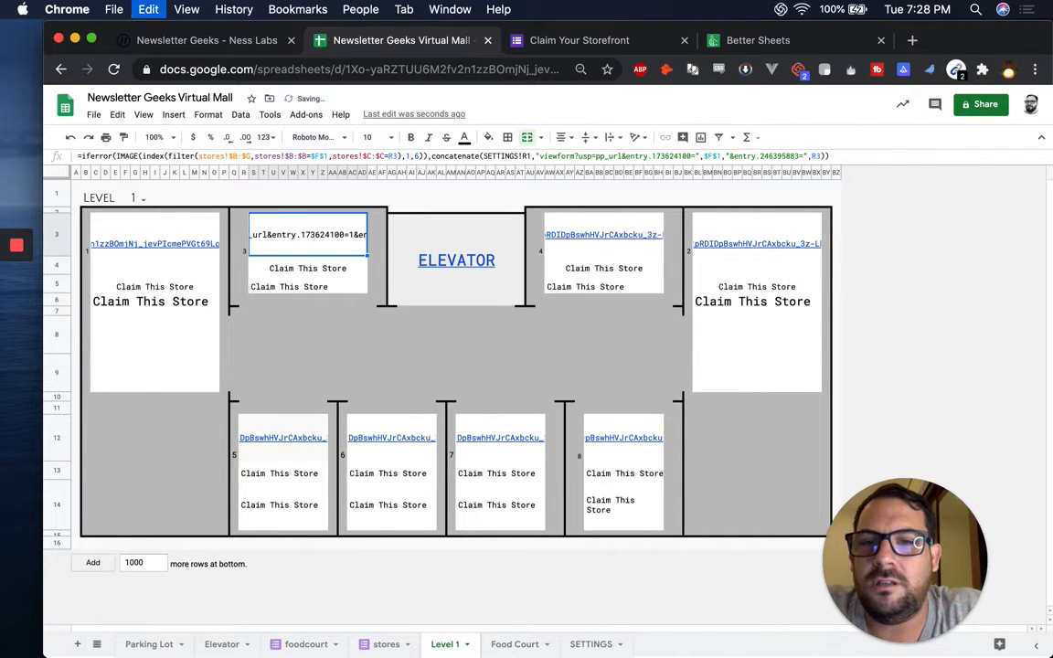
Paste the copied formula into the image cells of stores 4, 2, 5, 6, 7 and 8.
click(602, 235)
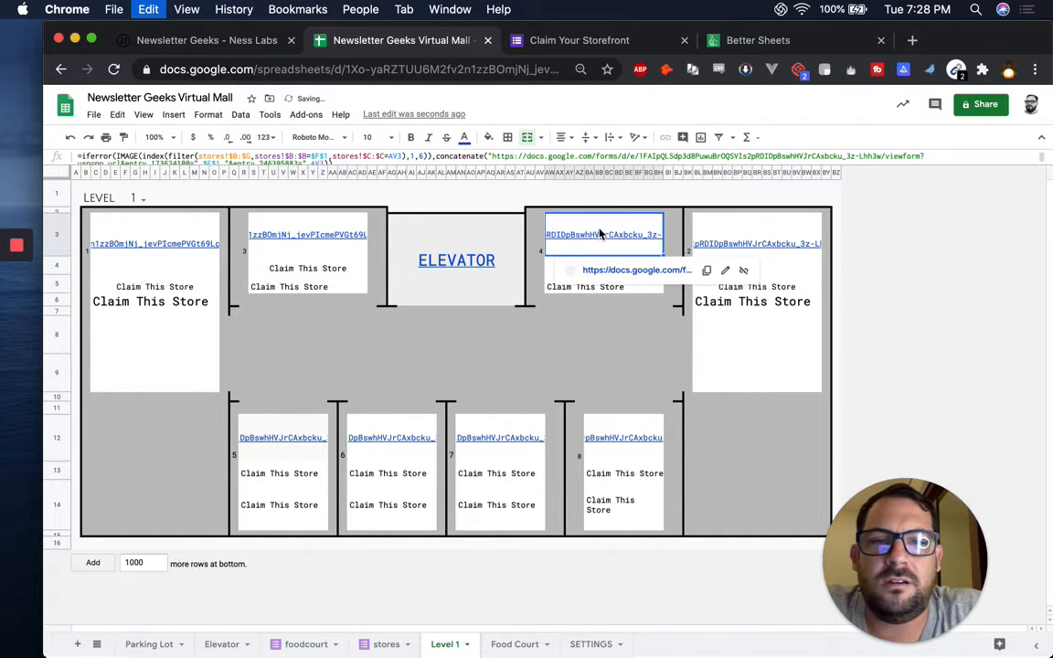
click(753, 245)
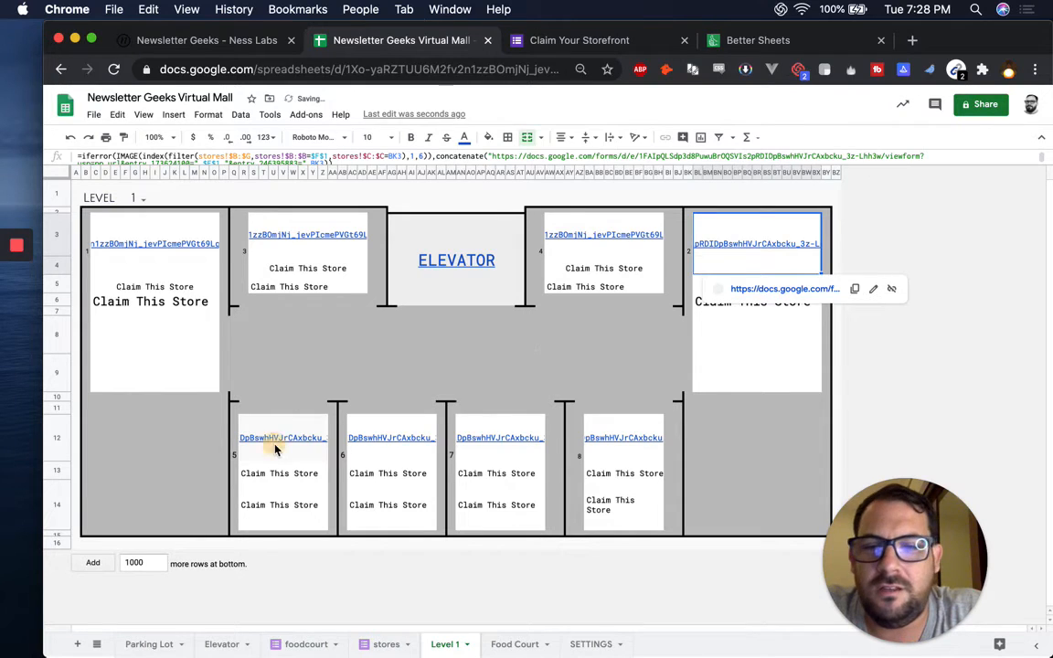
click(322, 447)
key(super+v)
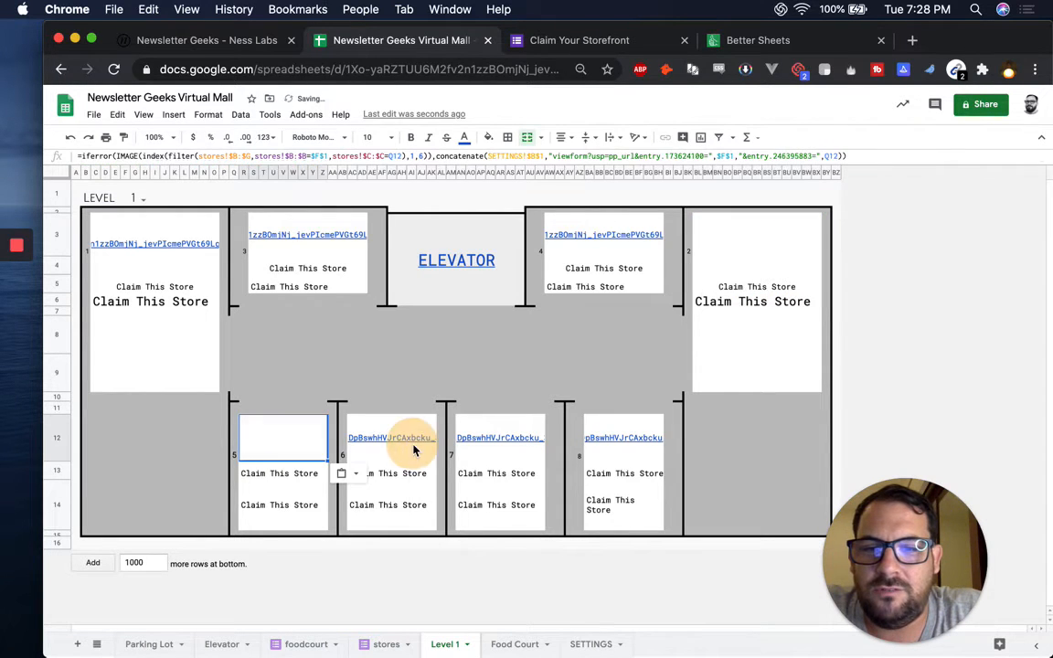
click(501, 448)
key(super+v)
click(594, 441)
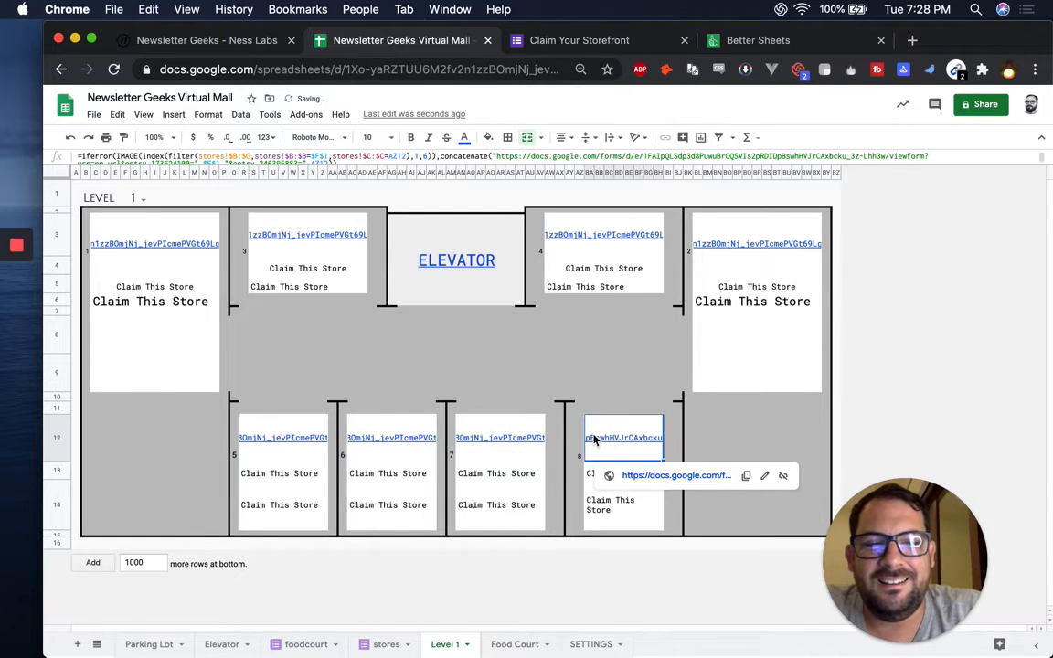
key(super+v)
Open the link in store 3 to examine the pre-fill entries in its address, and close that page and the old Claim Your Storefront page.
click(302, 234)
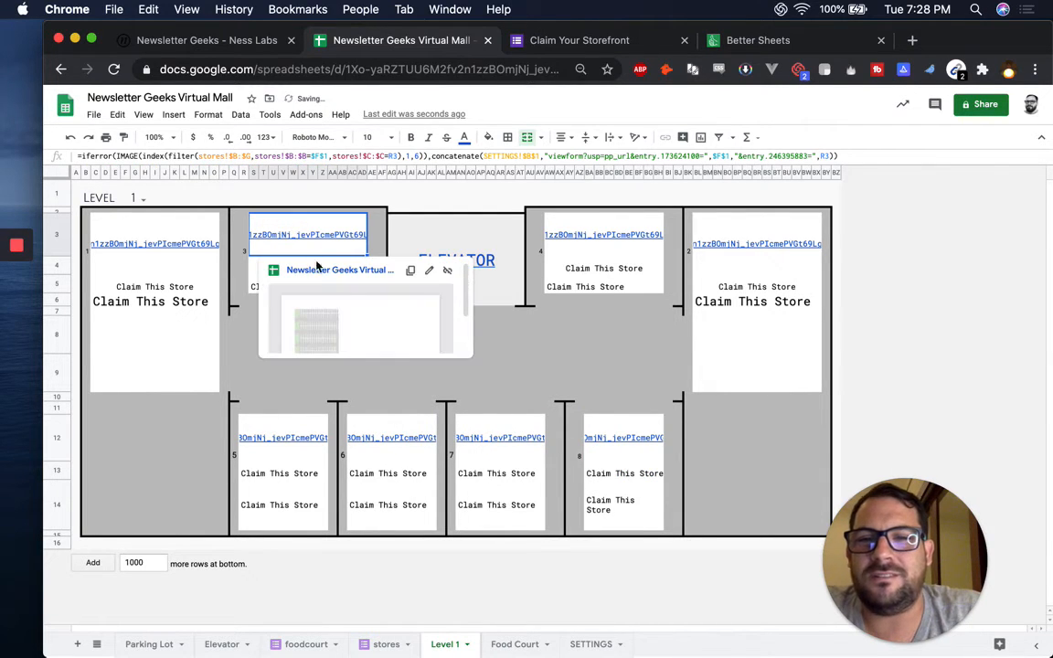
click(320, 271)
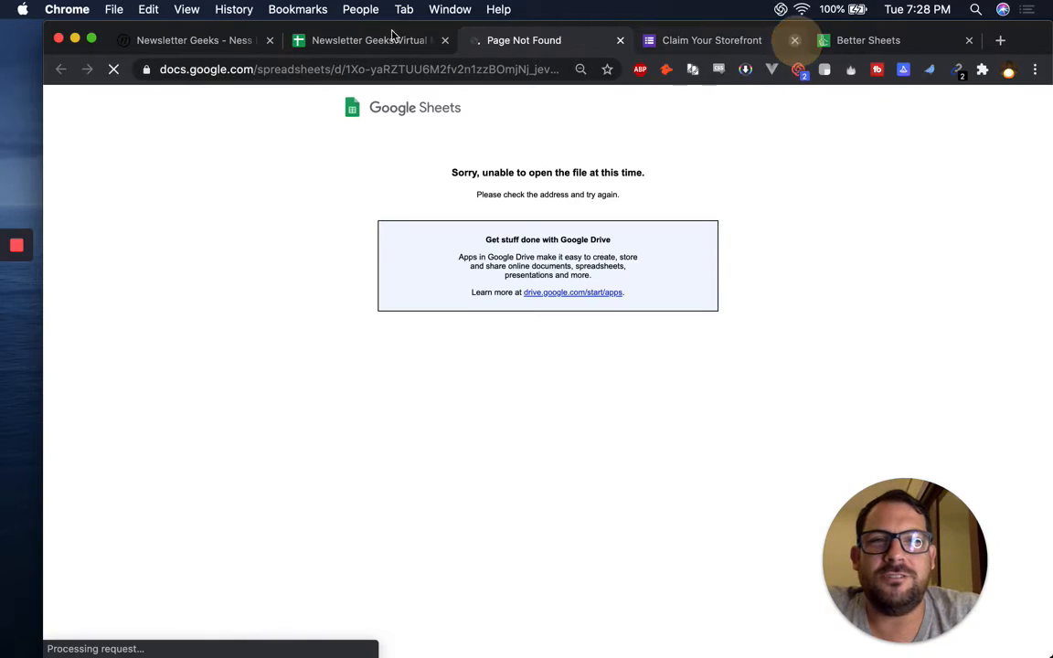
click(795, 41)
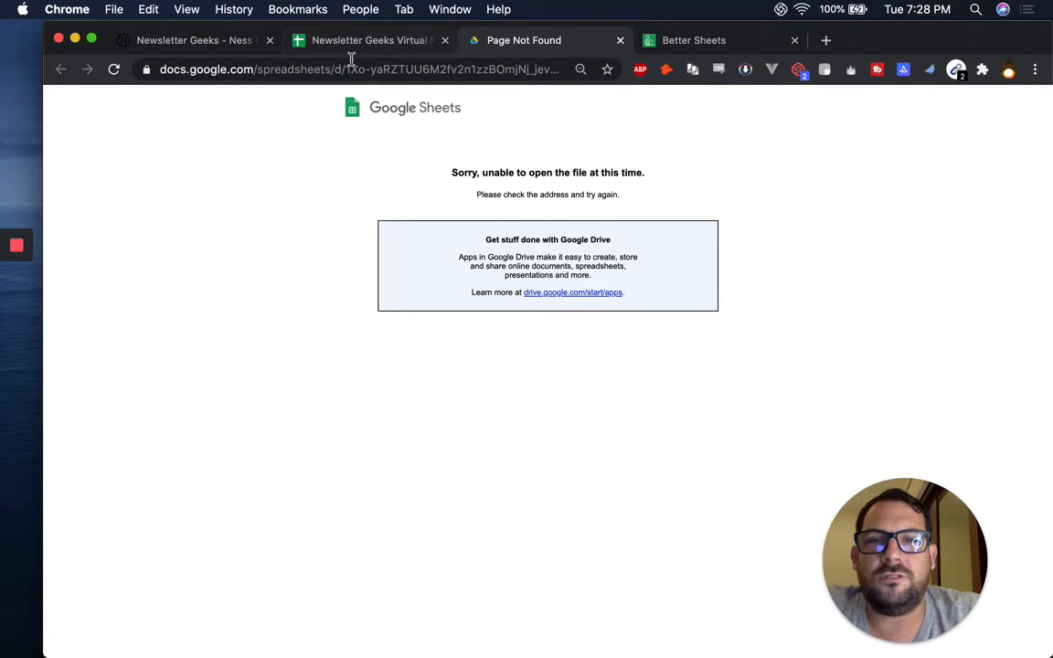
drag(447, 66, 864, 100)
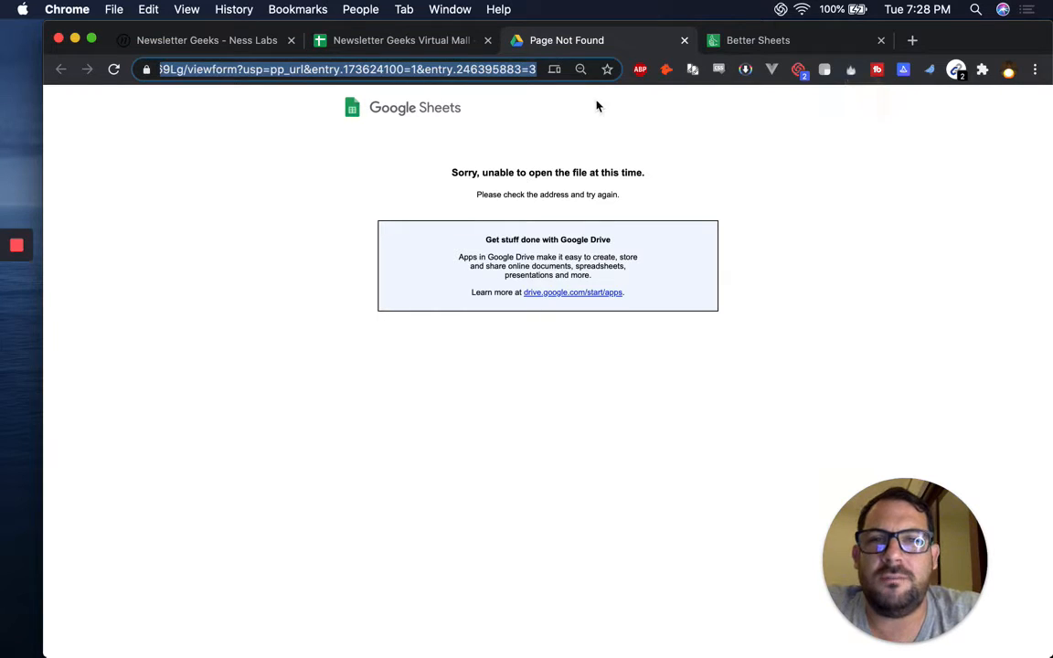
click(329, 66)
drag(309, 66, 559, 74)
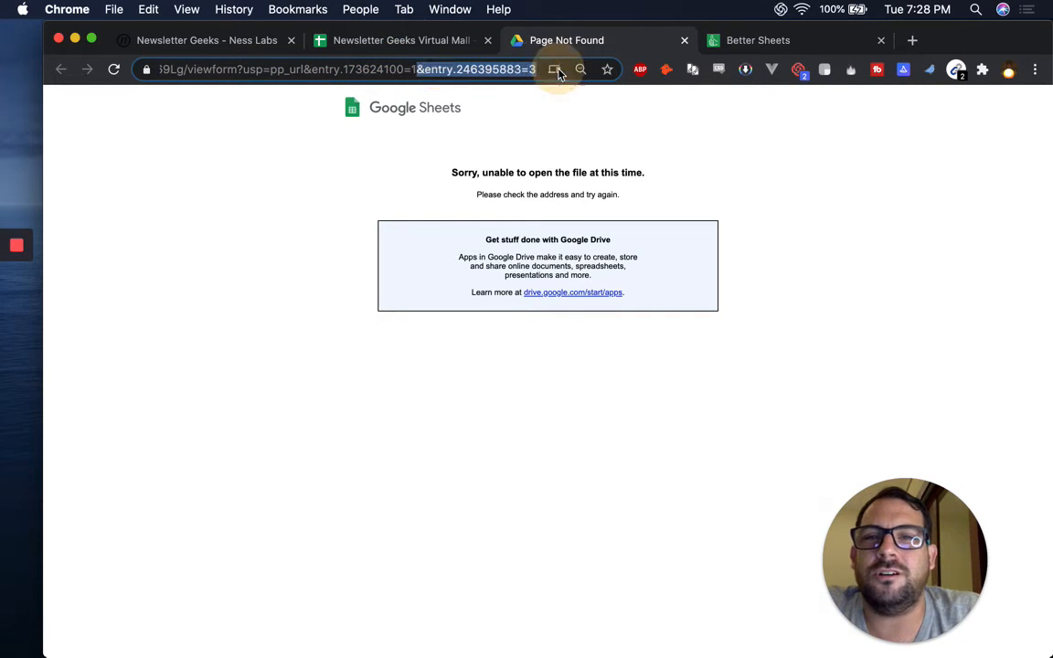
key(super+w)
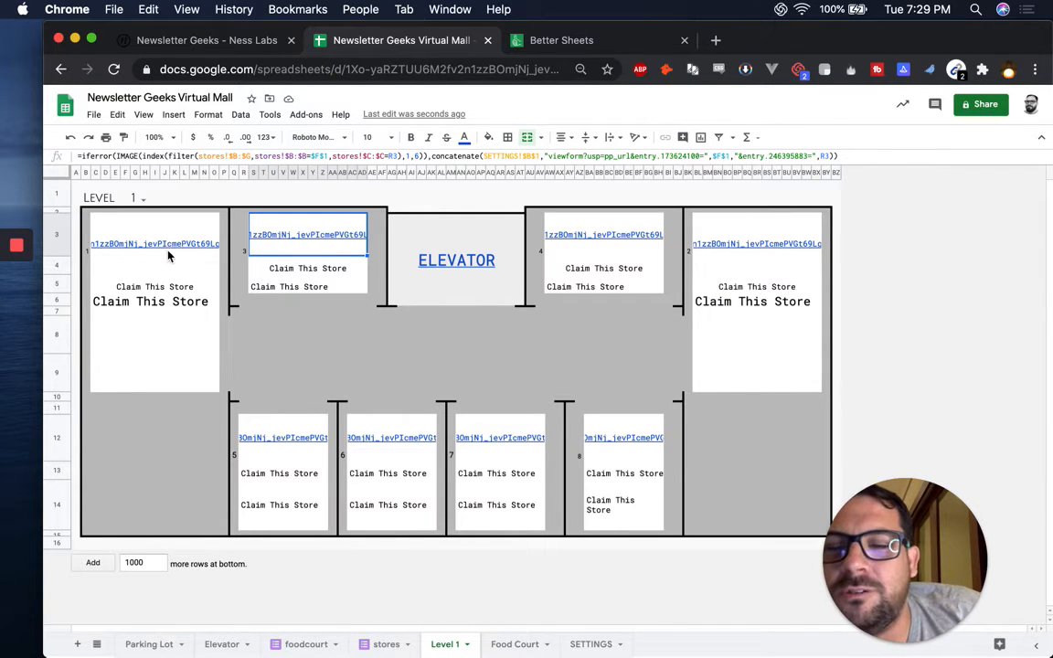
Change the label in cell A1 of the SETTINGS sheet to "FORM URL".
click(165, 245)
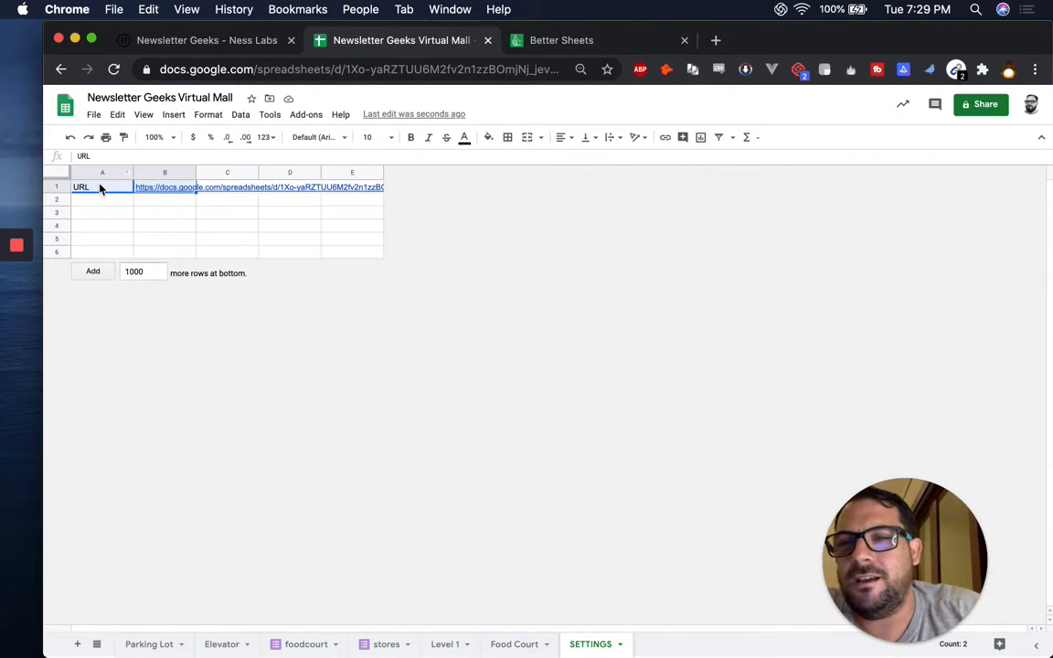
double_click(91, 186)
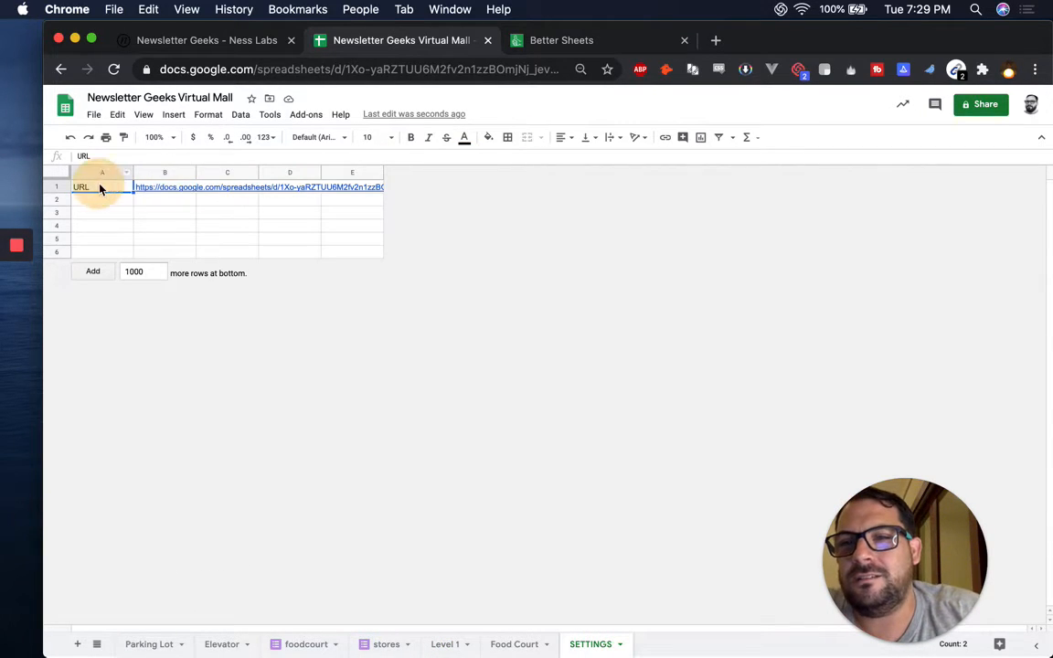
text(FORM)
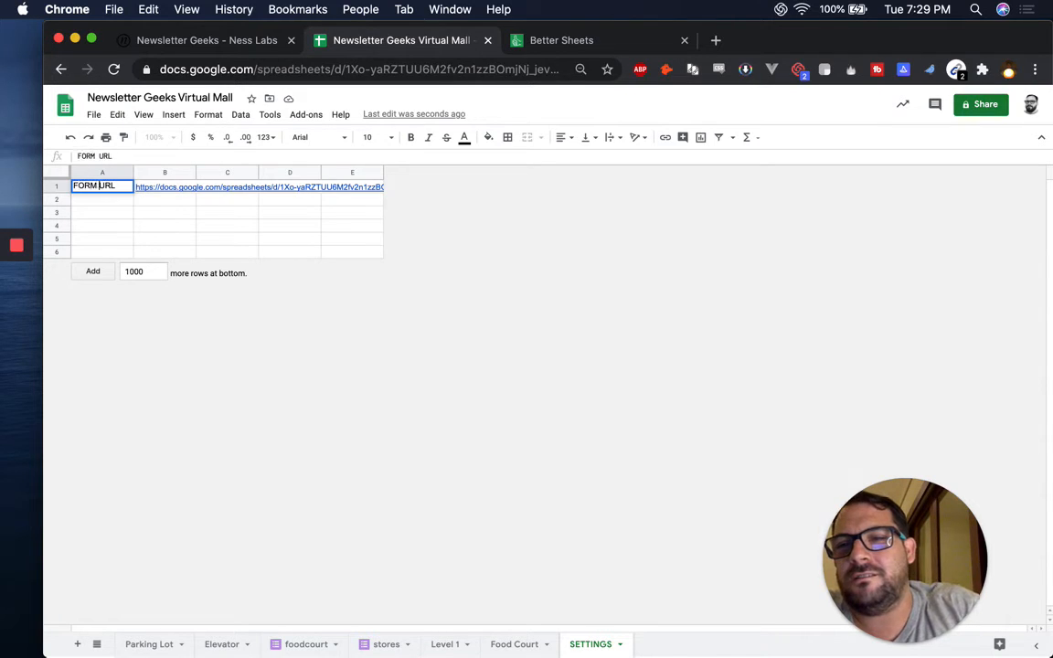
key(Return)
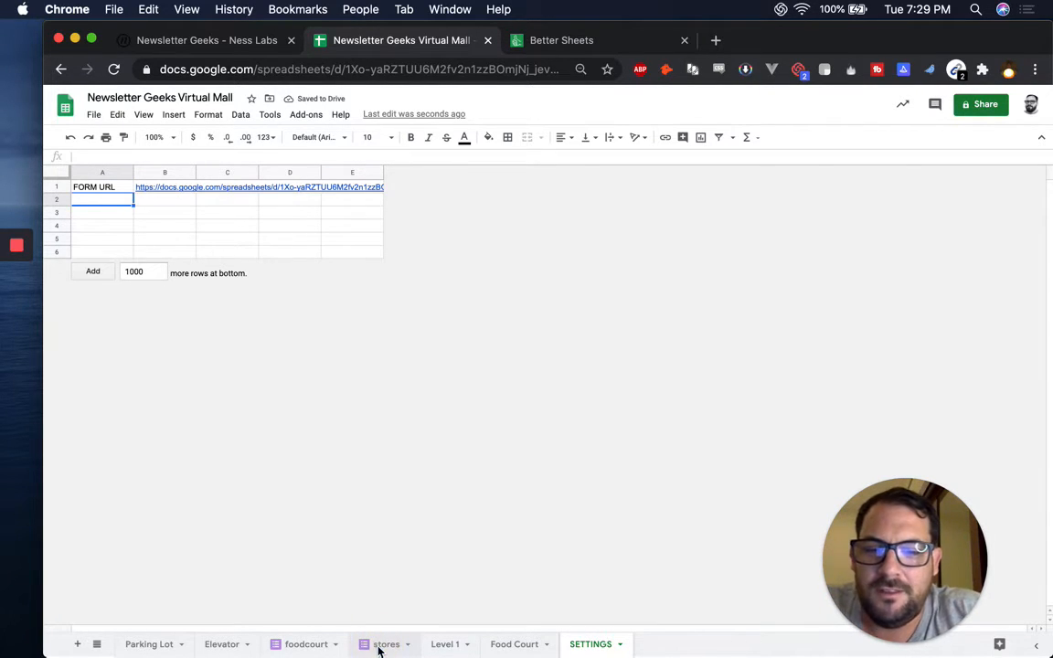
Open the form linked to the stores sheet for editing.
click(379, 644)
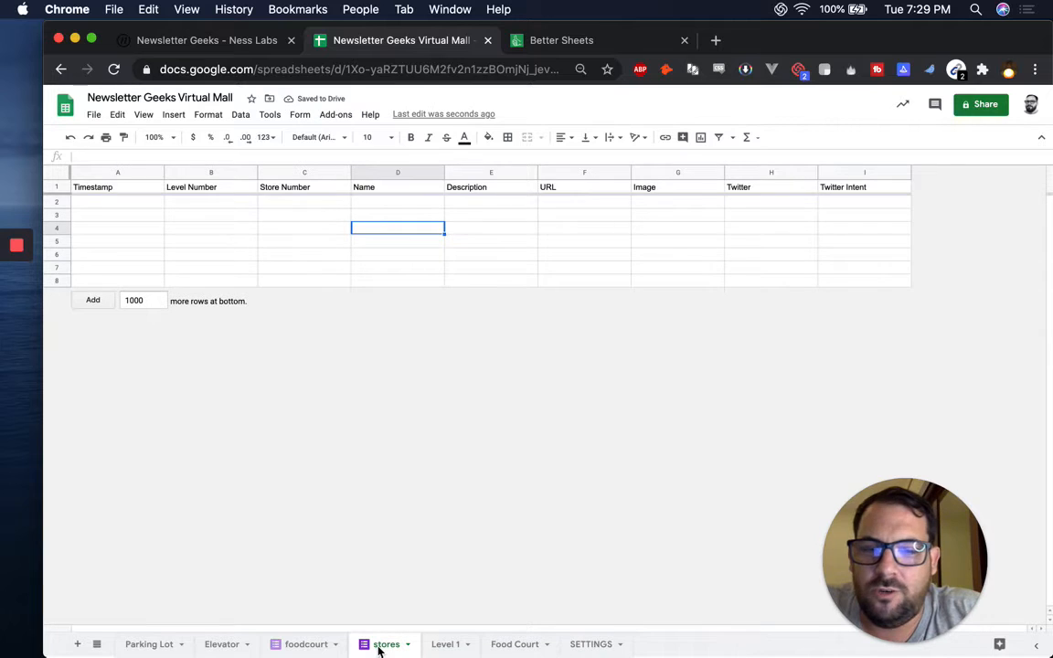
click(300, 115)
click(320, 140)
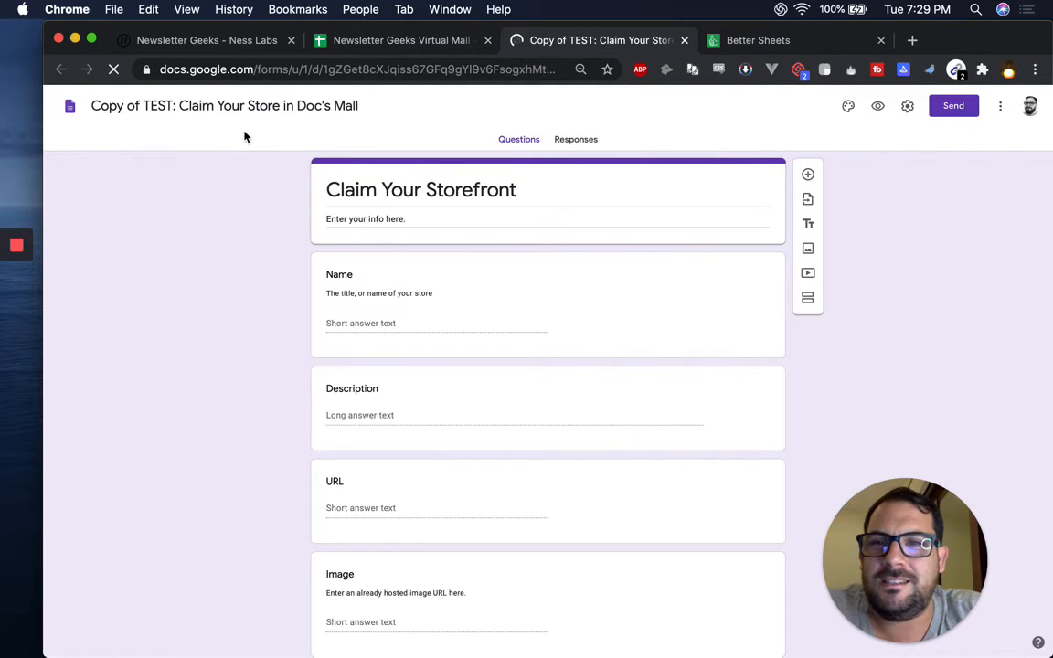
Rename the form document to "Claim Your Store in Newsletter Geeks Mall".
click(175, 106)
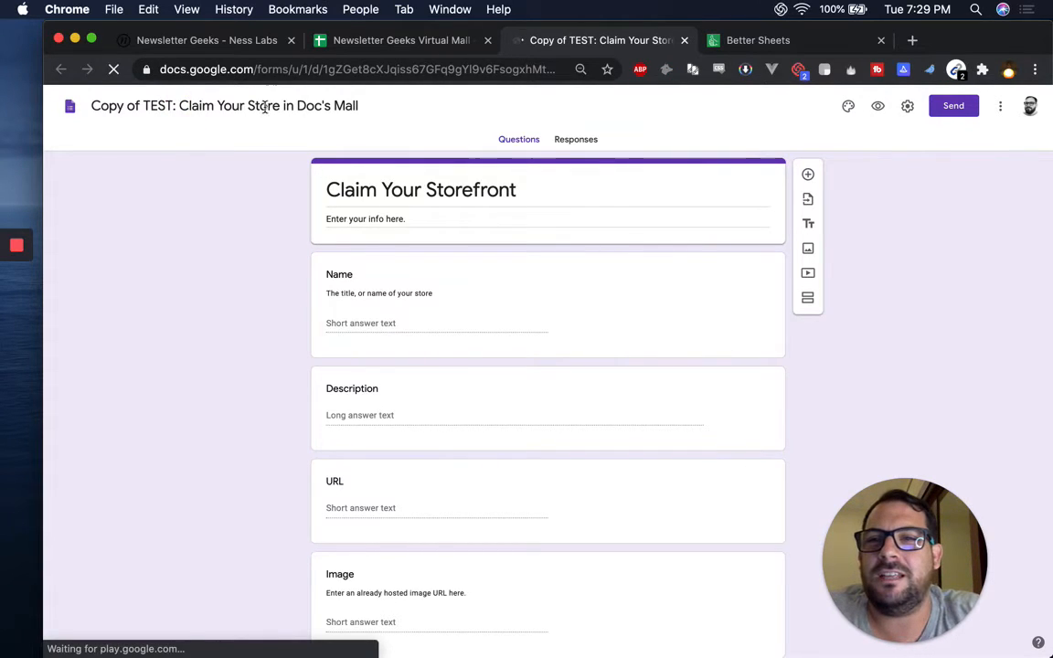
click(361, 106)
drag(331, 109, 305, 109)
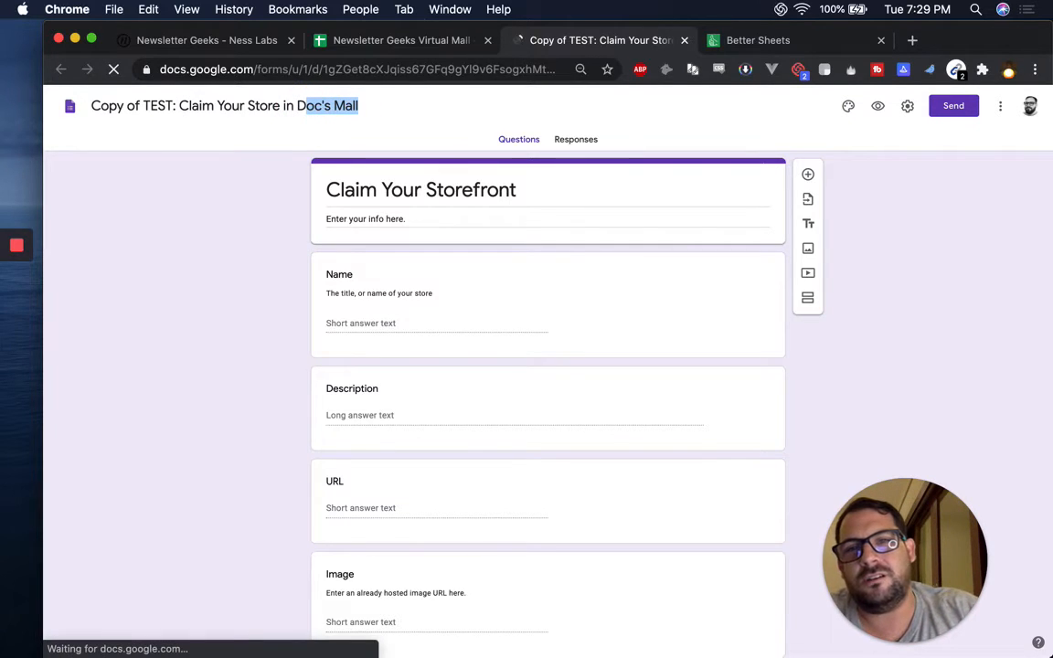
scroll(382, 108, down, 10)
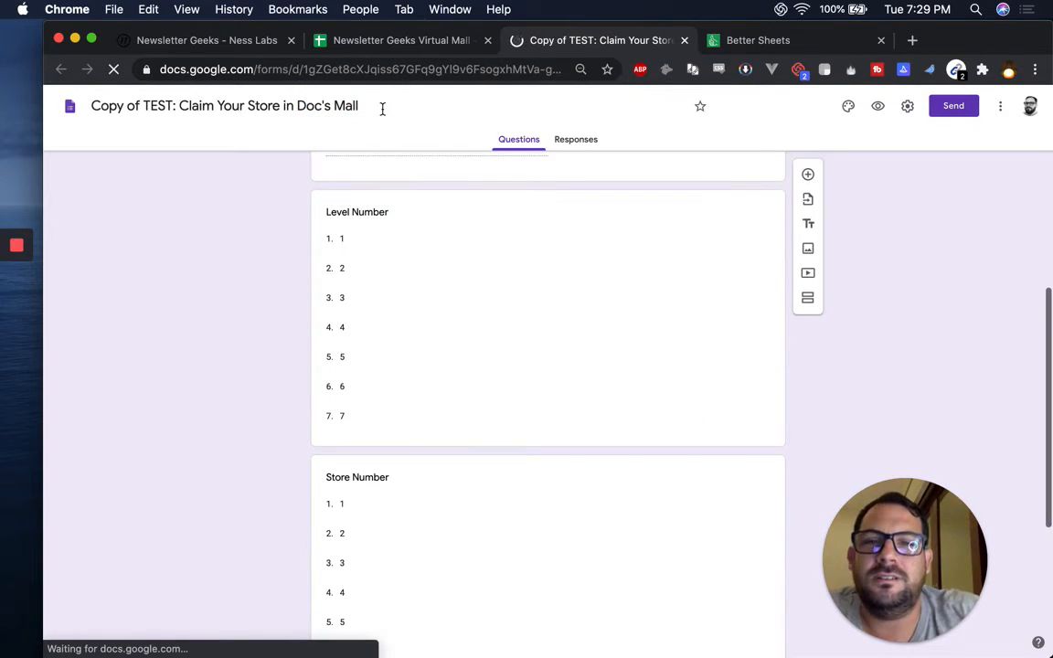
scroll(304, 146, up, 4)
drag(298, 105, 441, 115)
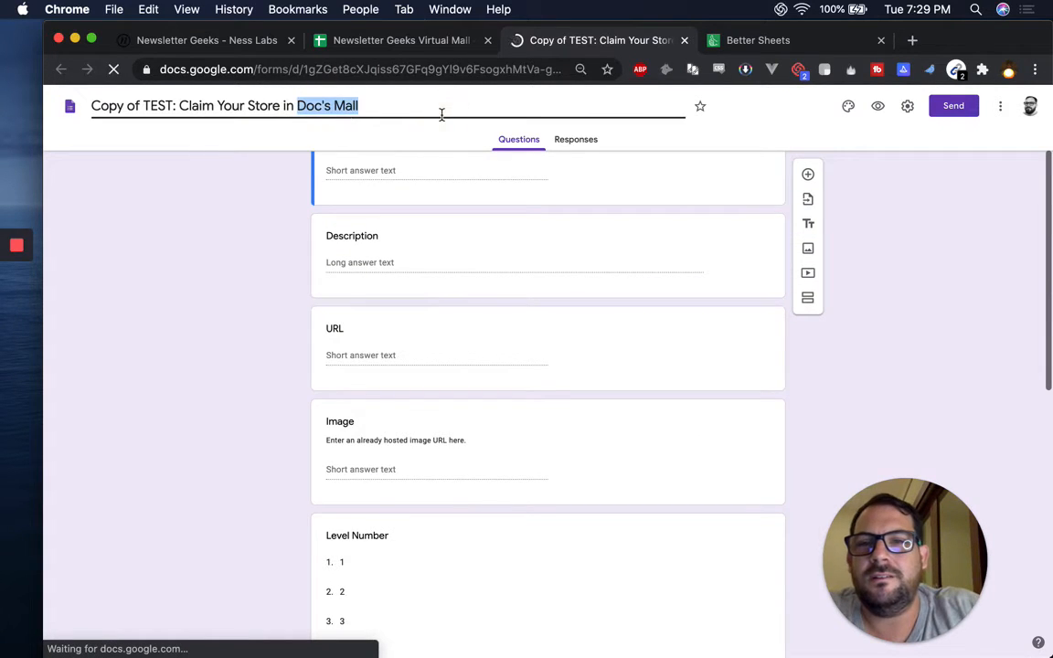
text(Newsletter Ge)
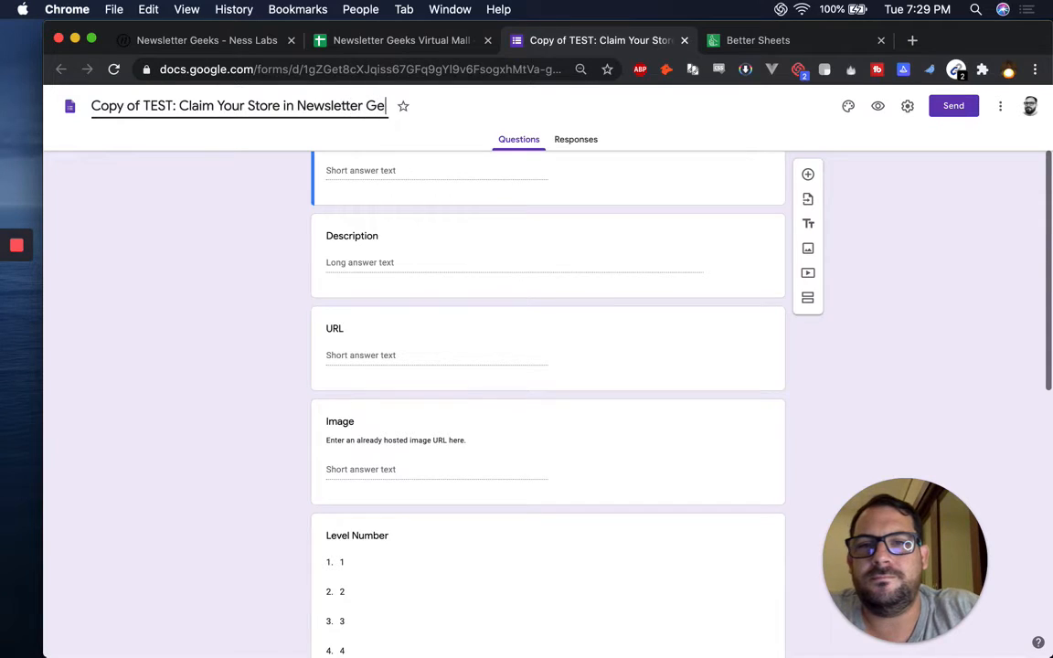
text(eks Mall)
key(Return)
drag(180, 106, 59, 101)
key(BackSpace)
Set the form's heading to "Claim Your Storefront in Newsletter Geeks Mall" and insert "Virtual" before "Mall" in the document name.
scroll(425, 270, up, 10)
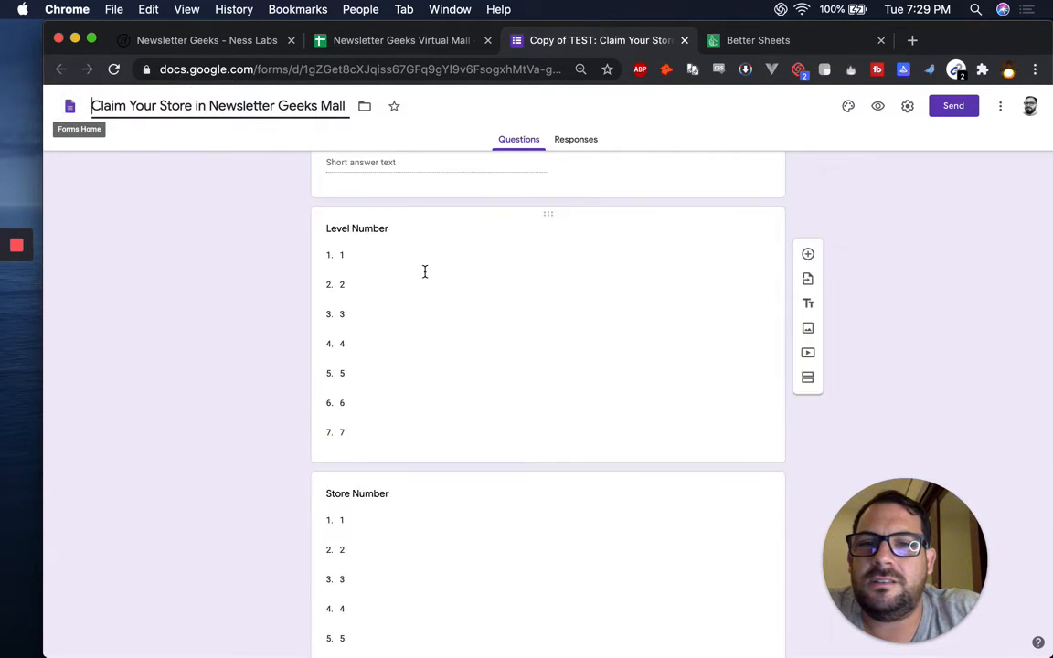
triple_click(419, 194)
click(522, 190)
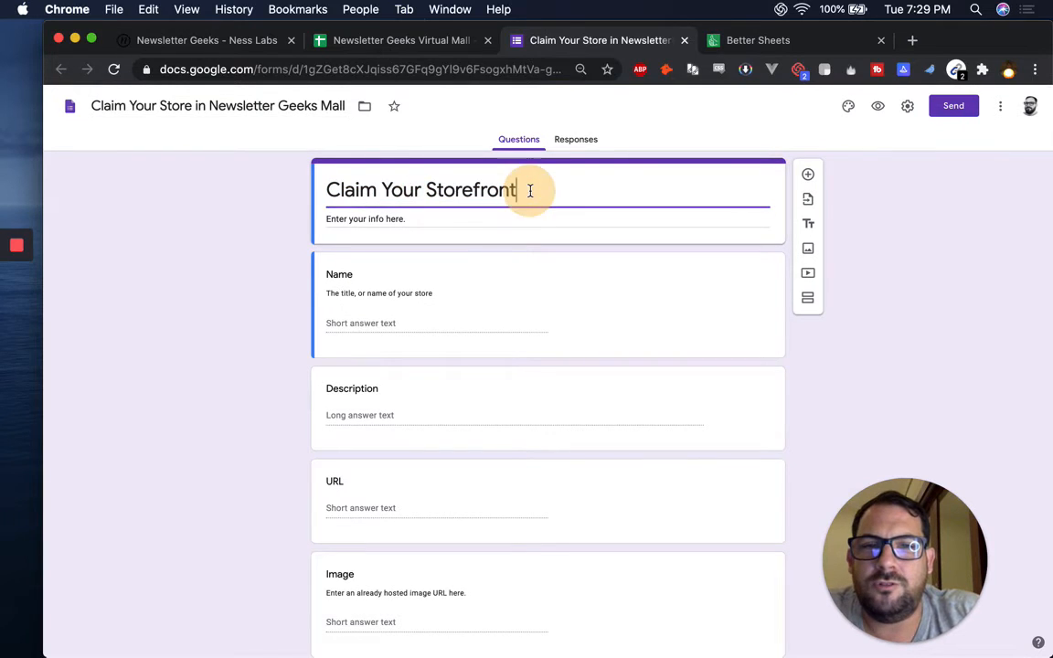
text(in Newsl)
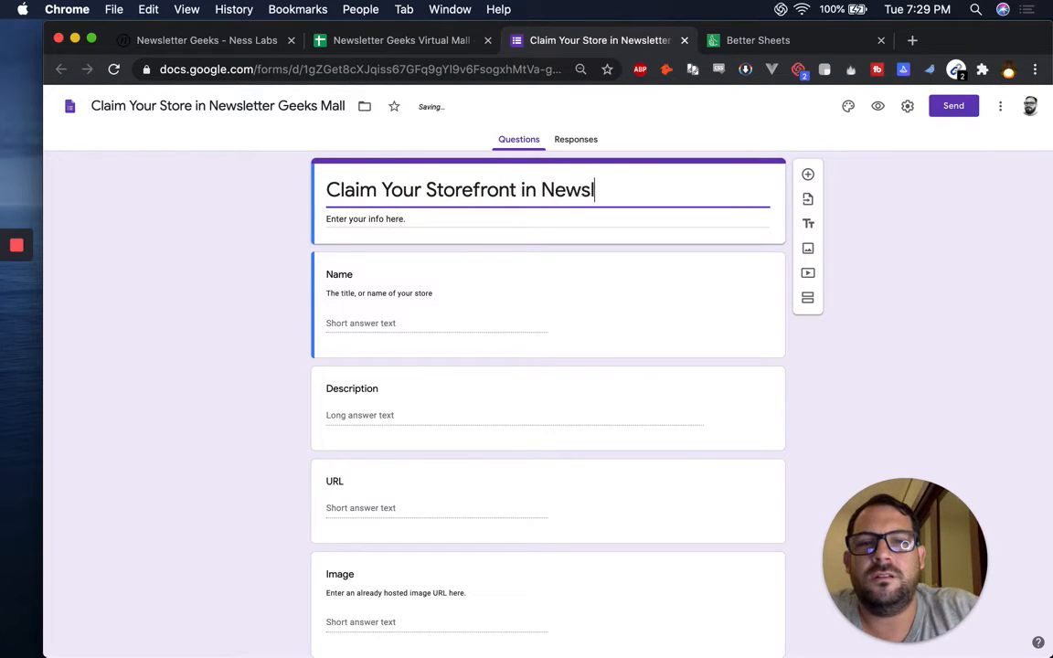
text(etter Geeks Mall)
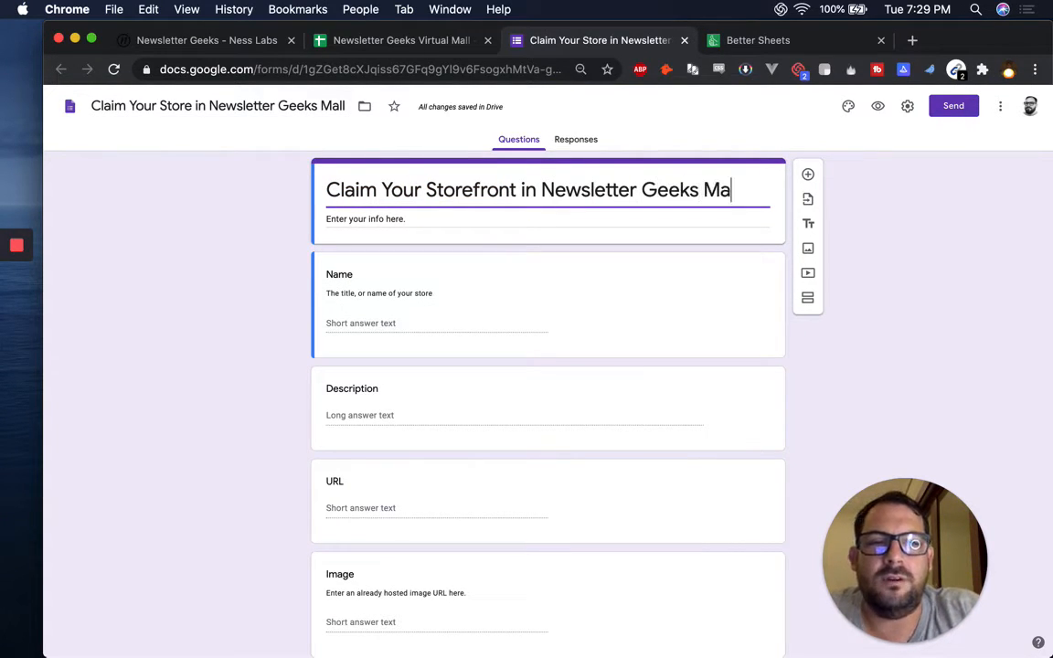
click(326, 107)
text(Virtual)
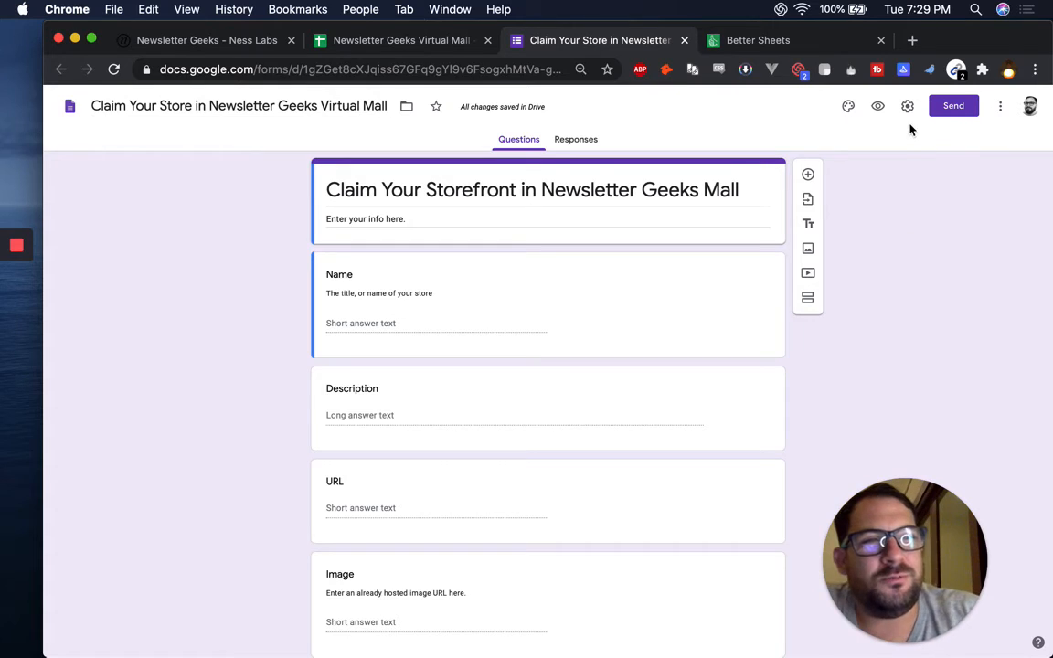
Generate a pre-filled link for the form with Level Number 1 and Store Number 1, and copy it.
click(1002, 108)
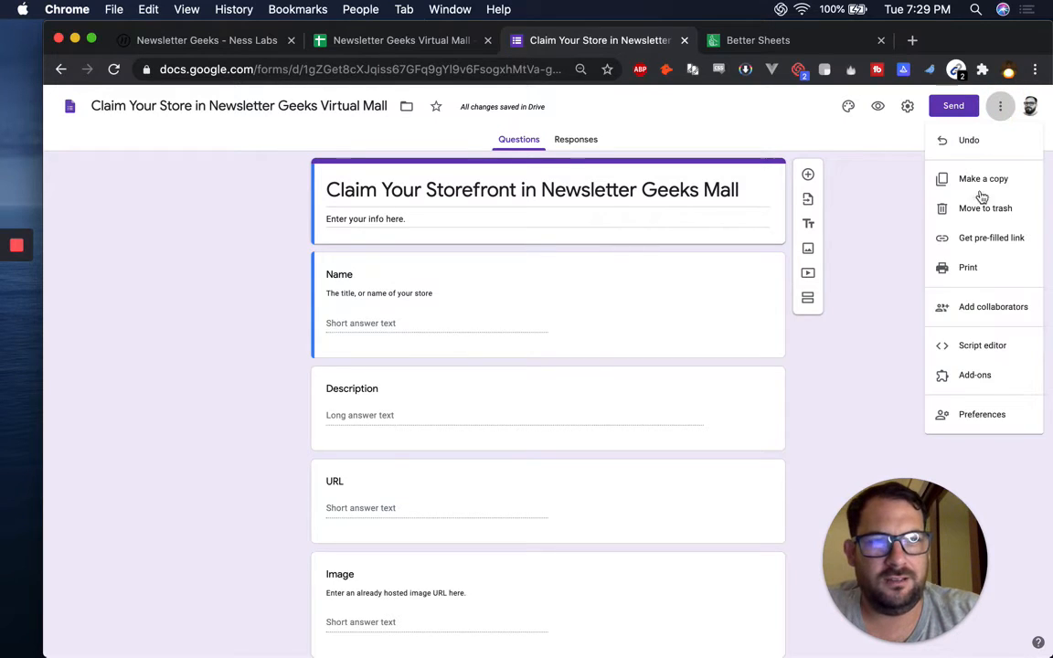
click(975, 240)
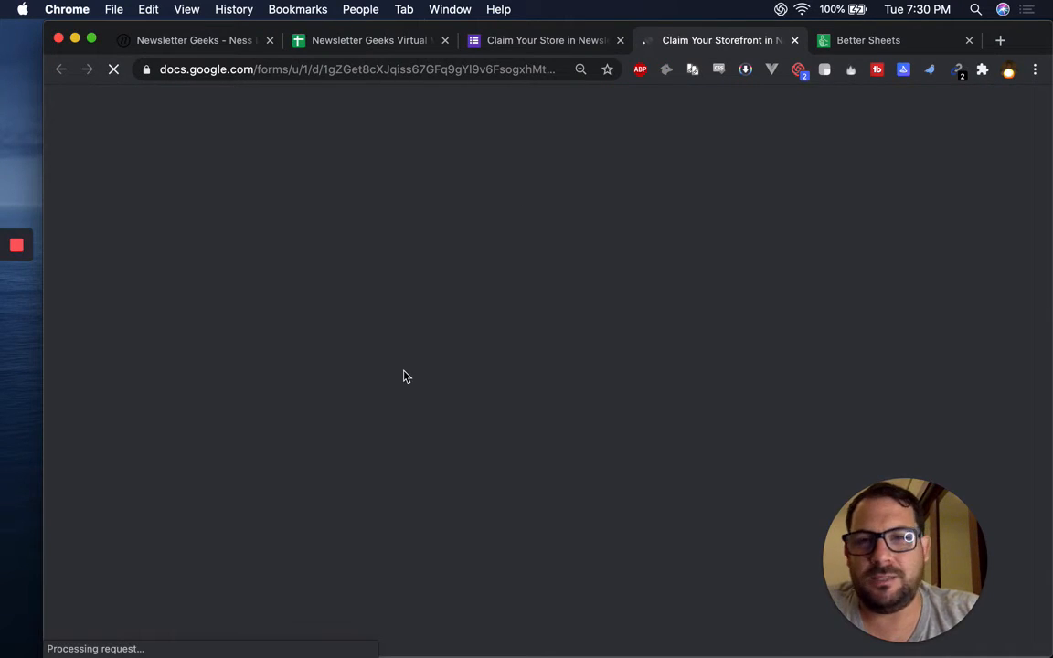
scroll(403, 383, down, 5)
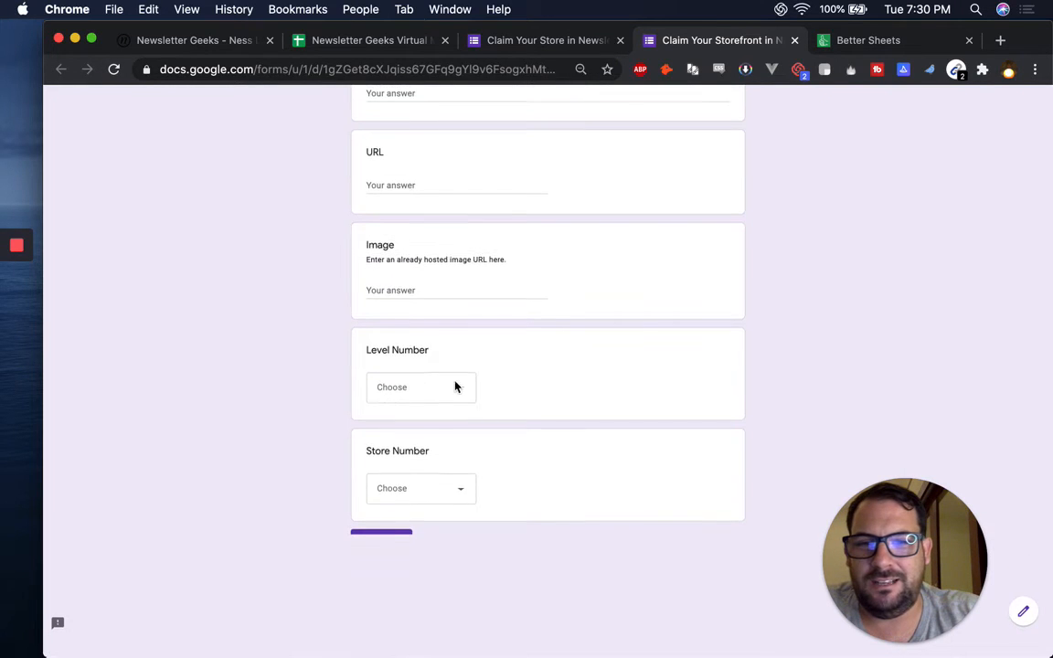
click(463, 411)
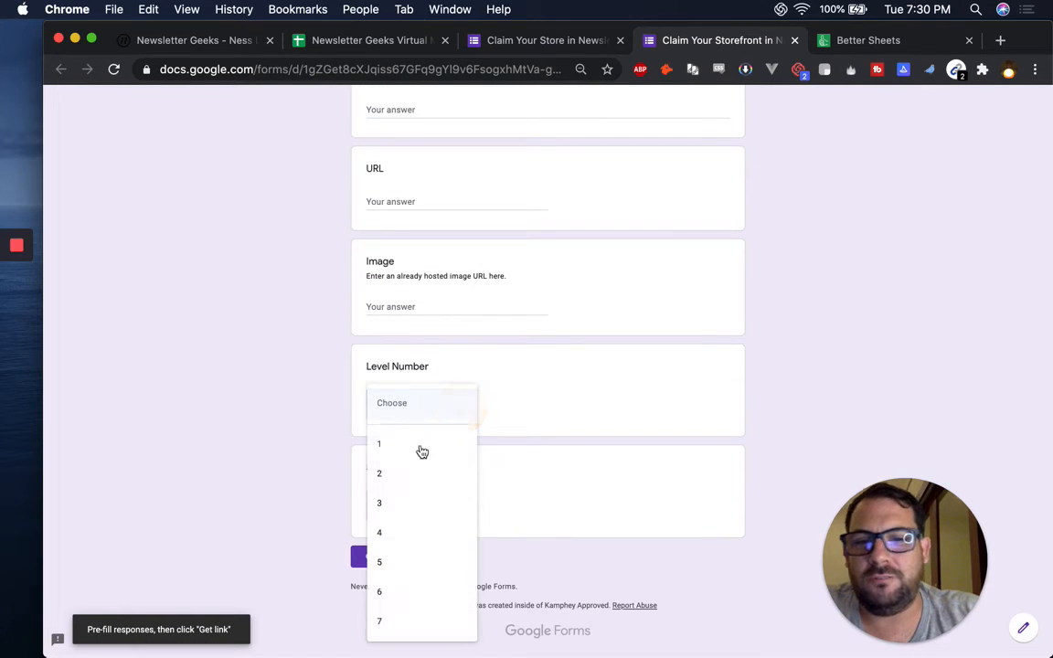
click(419, 448)
click(470, 514)
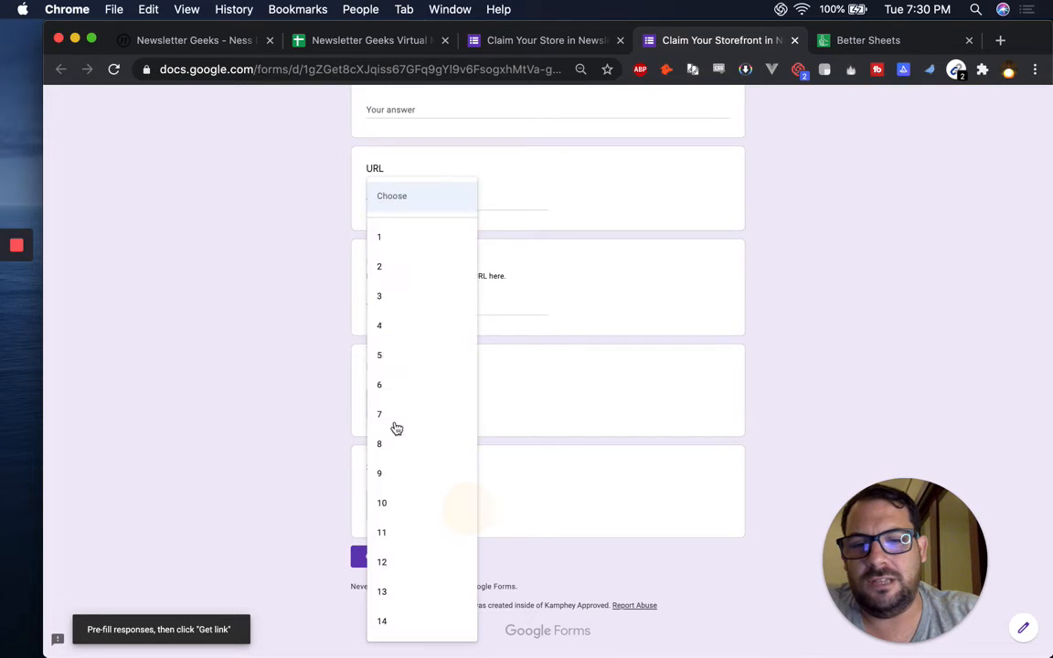
click(399, 235)
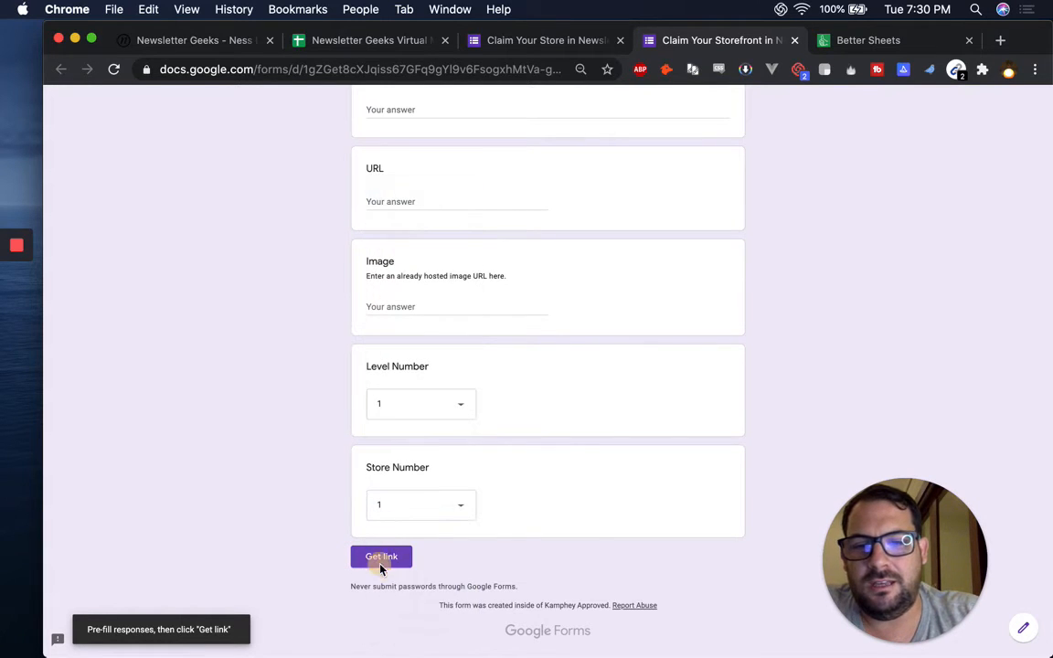
click(382, 557)
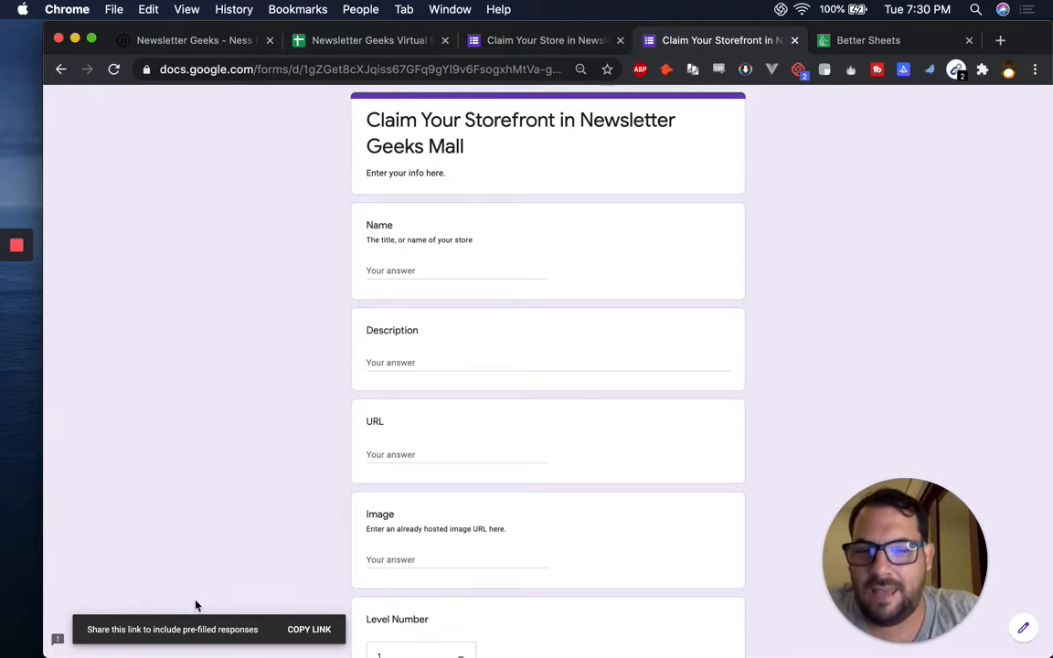
click(308, 630)
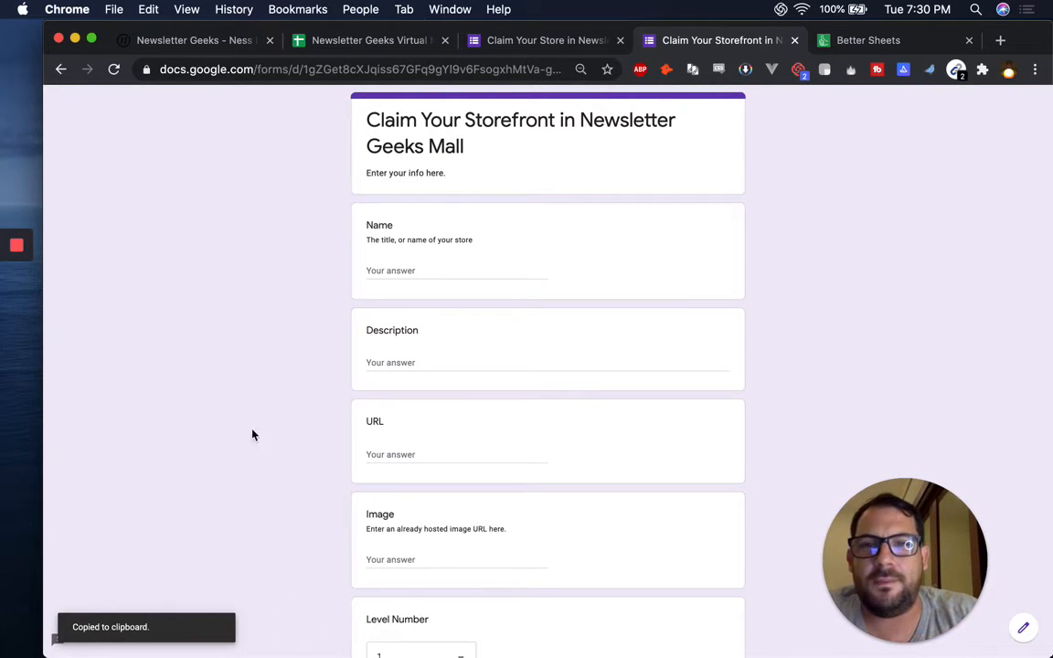
Copy the pre-filled link's base address up to the slash before "viewform" and put it in cell B1 of the SETTINGS sheet.
key(super+t)
key(super+v)
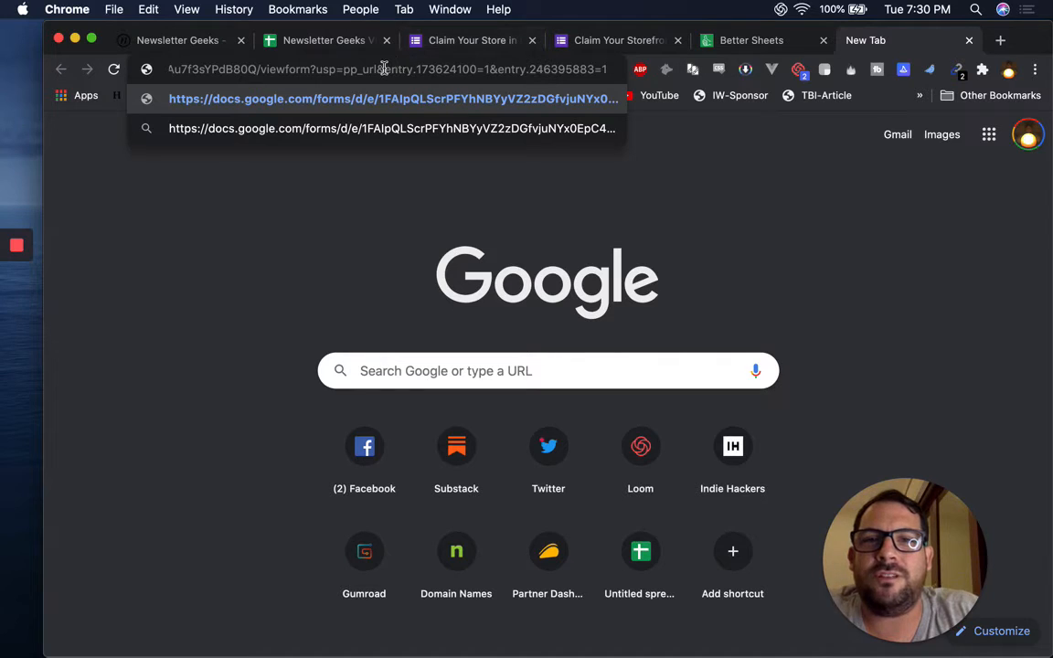
drag(261, 66, 55, 70)
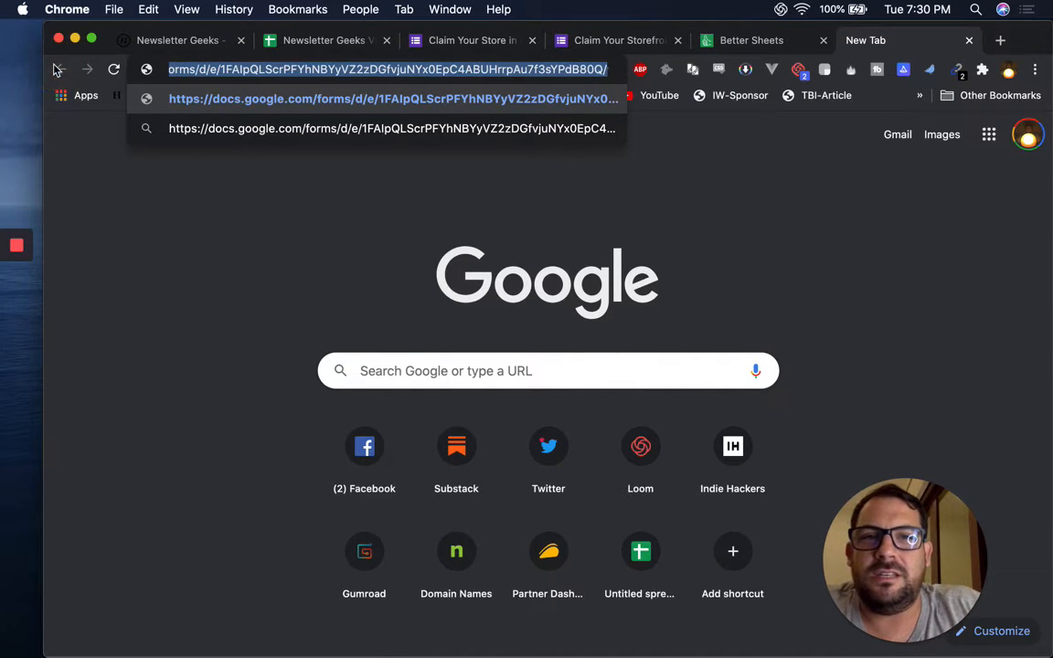
click(601, 44)
click(416, 41)
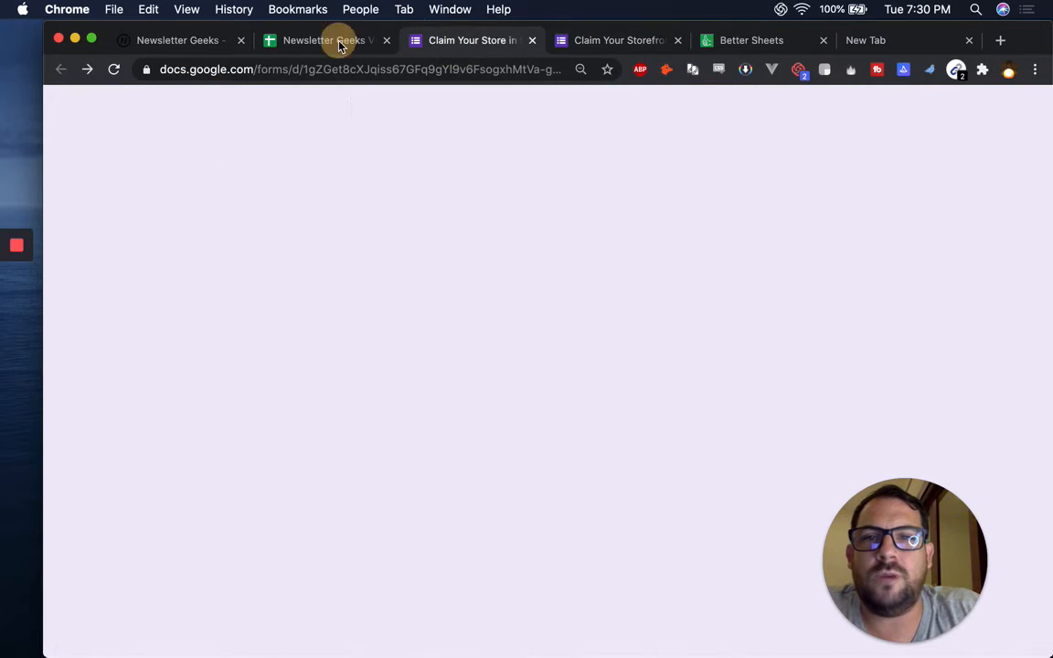
click(330, 40)
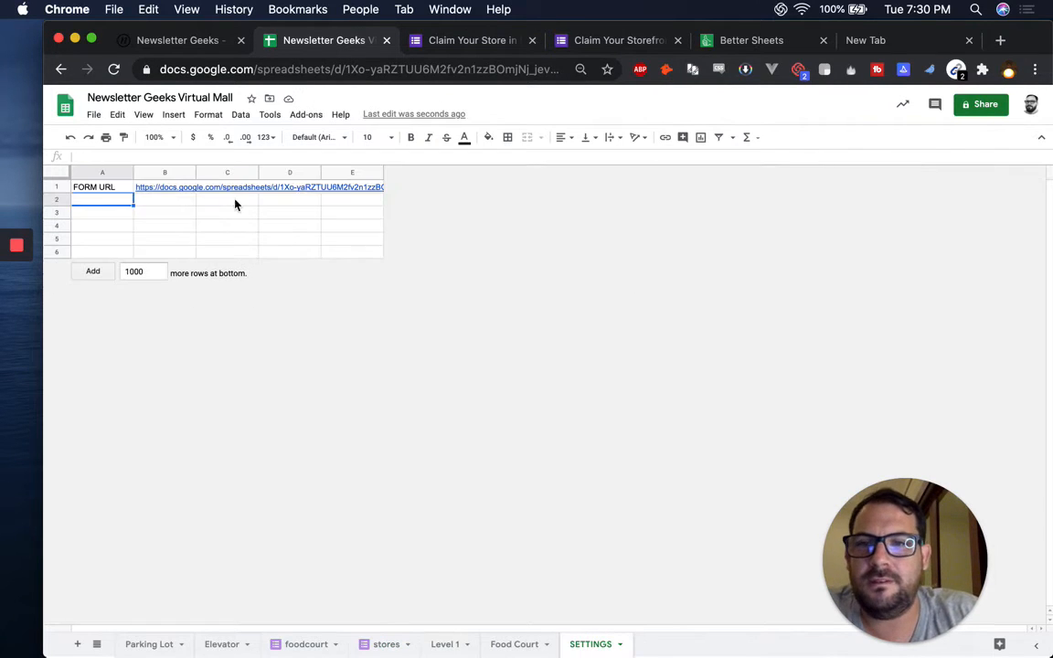
click(170, 190)
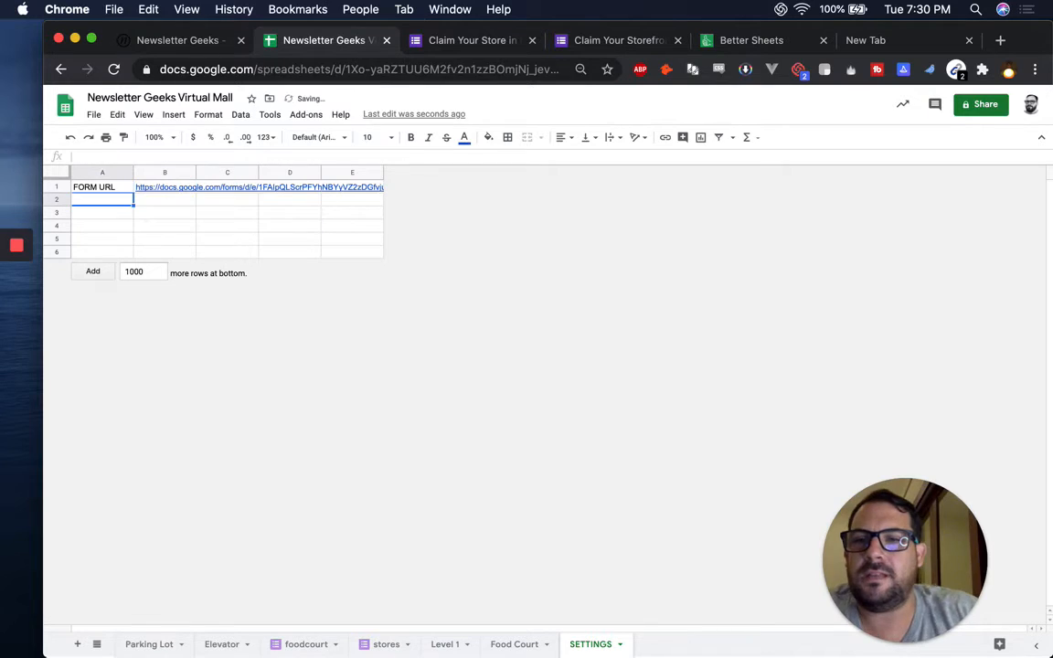
Label cell A2 "Level Entry" and cell A3 "Store Entry" in the SETTINGS sheet.
text(Entry)
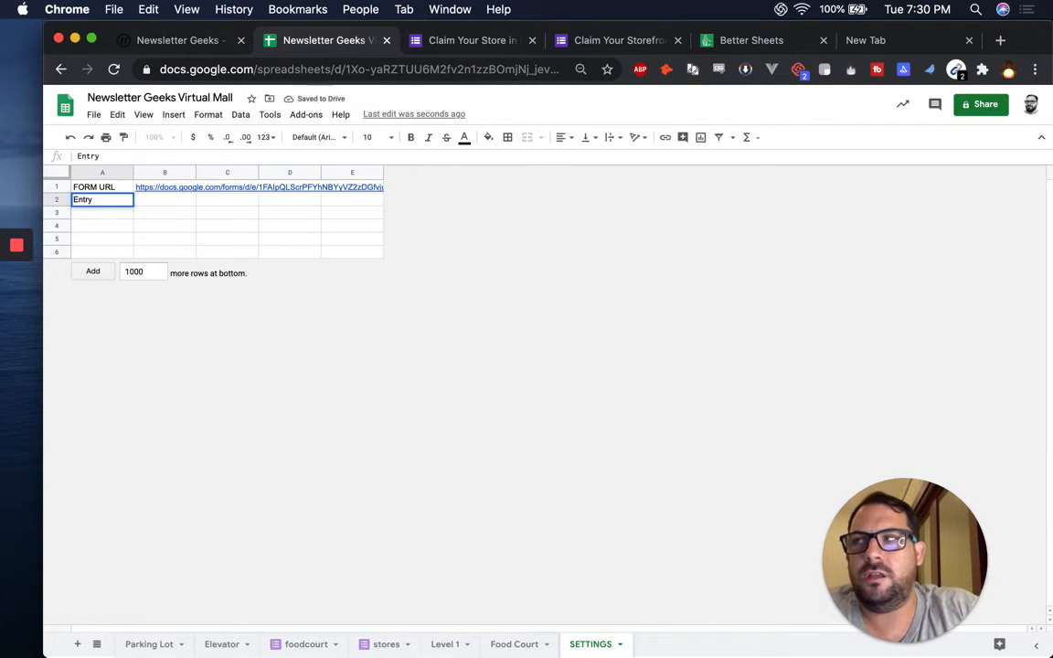
text(Le)
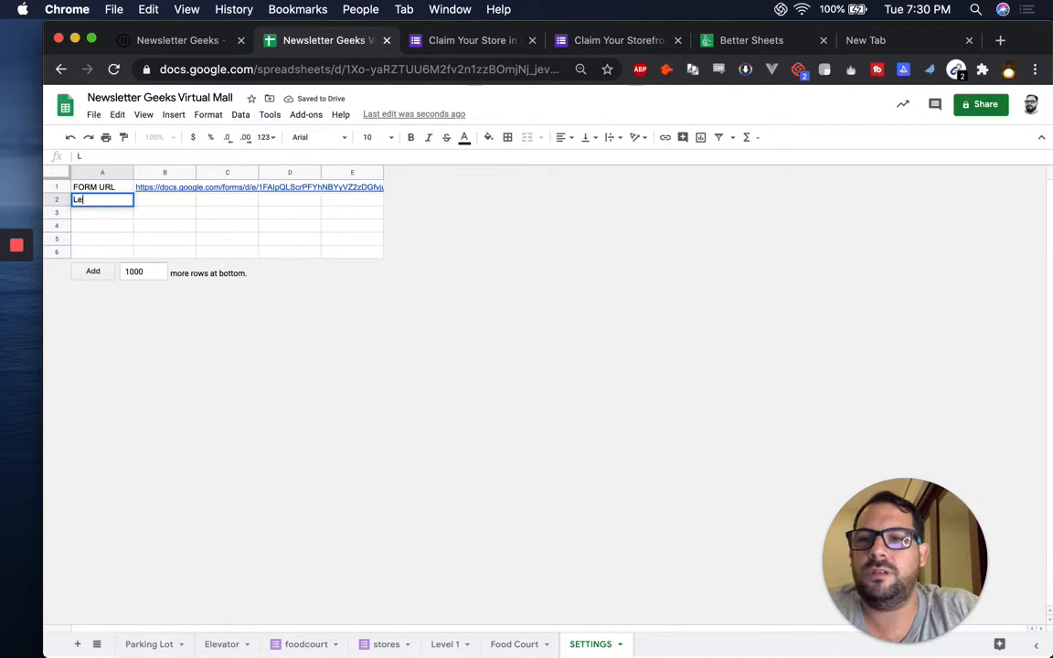
text(vel Entry)
key(Return)
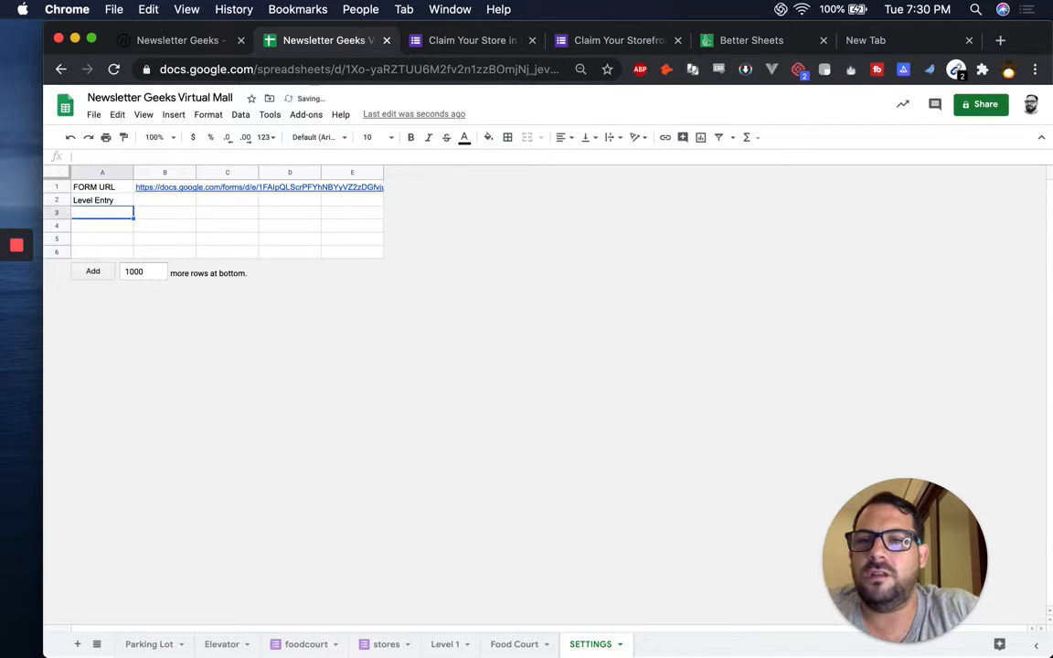
text(Store Entry)
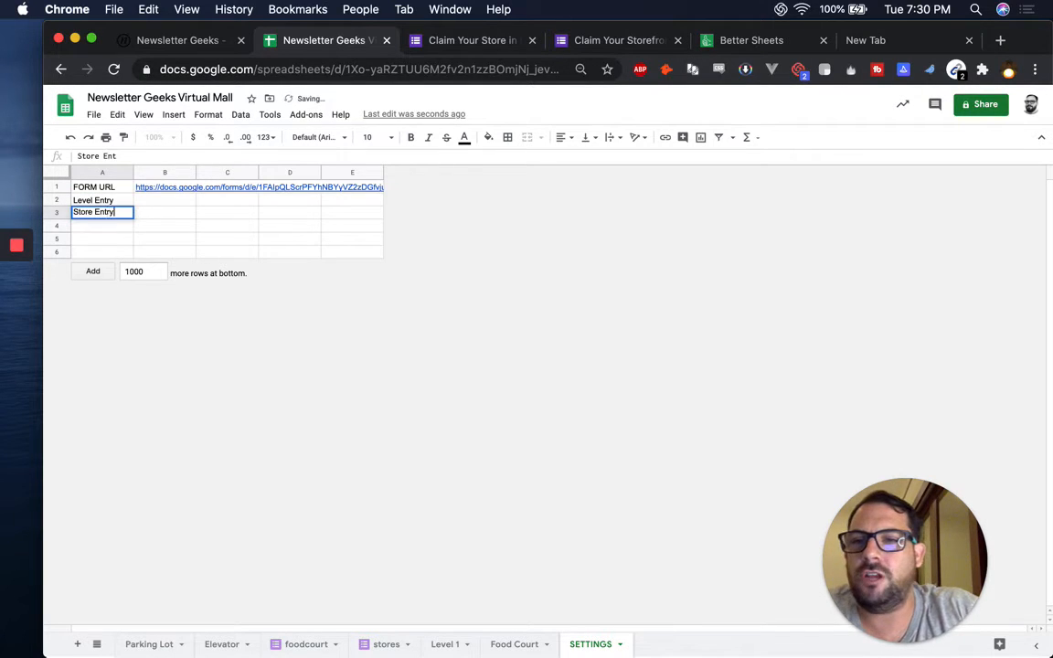
key(Tab)
key(Up)
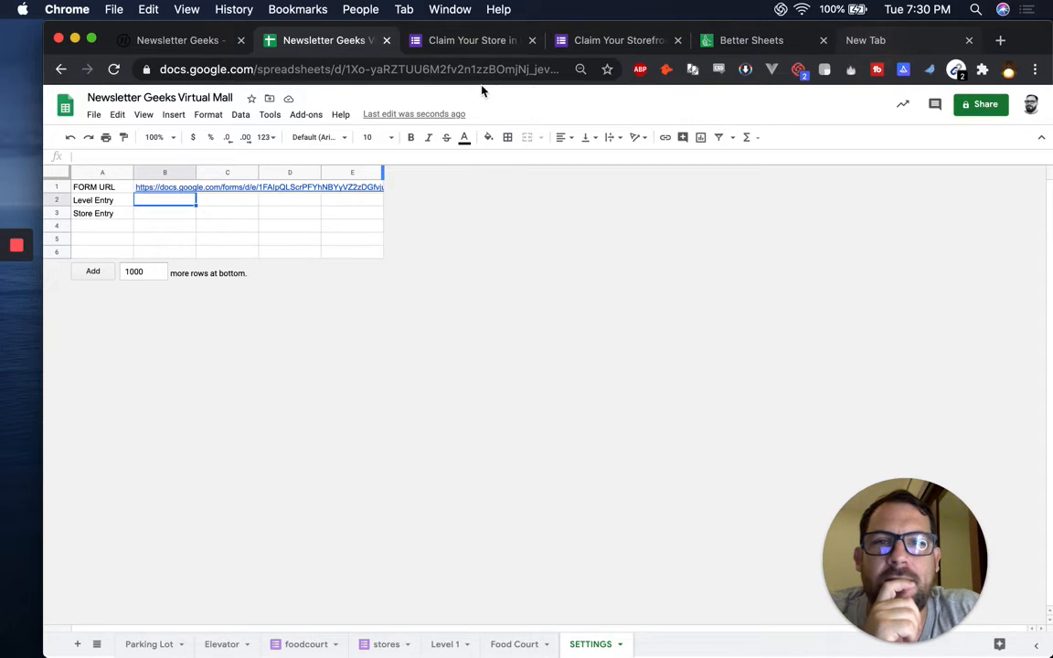
Set Store Number to 2 on the pre-fill page, then generate and copy the new pre-filled link.
key(super+9)
key(super+v)
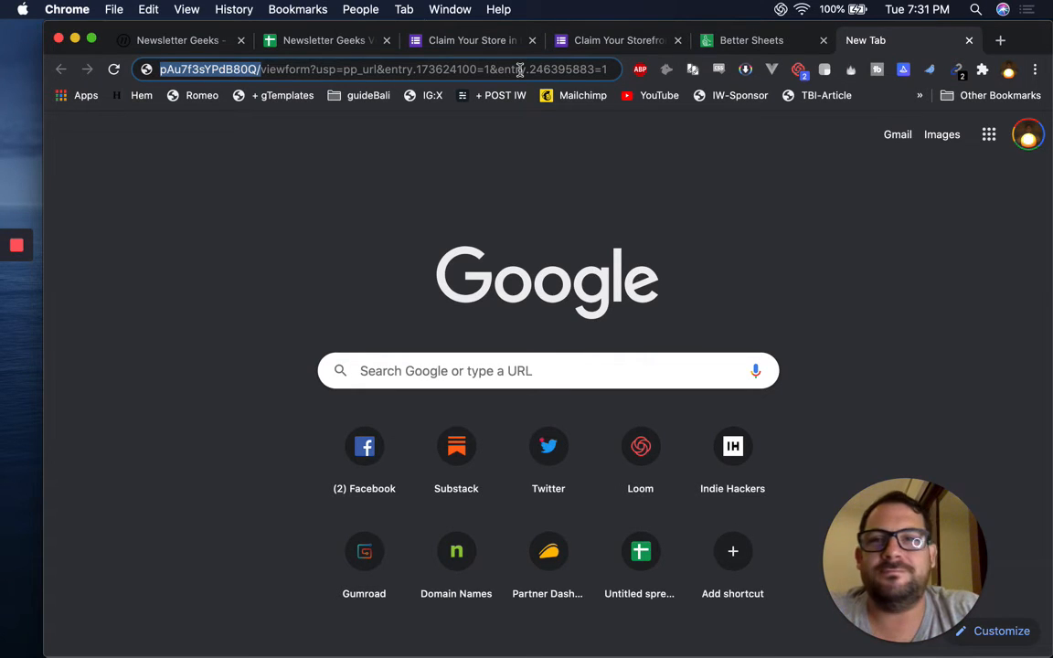
key(super+w)
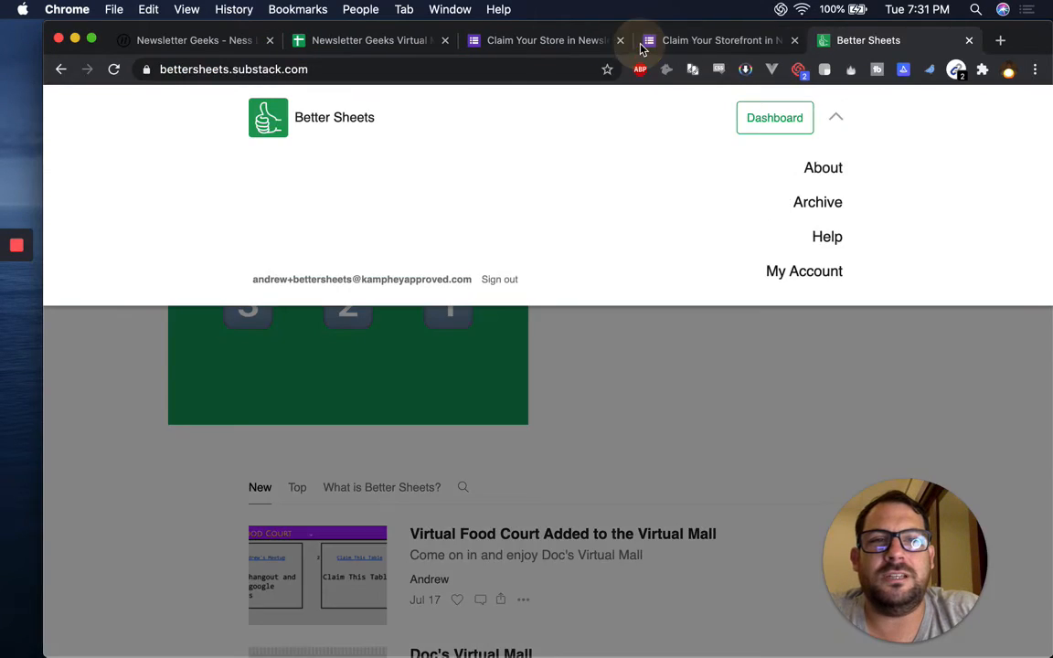
click(642, 42)
scroll(517, 492, down, 5)
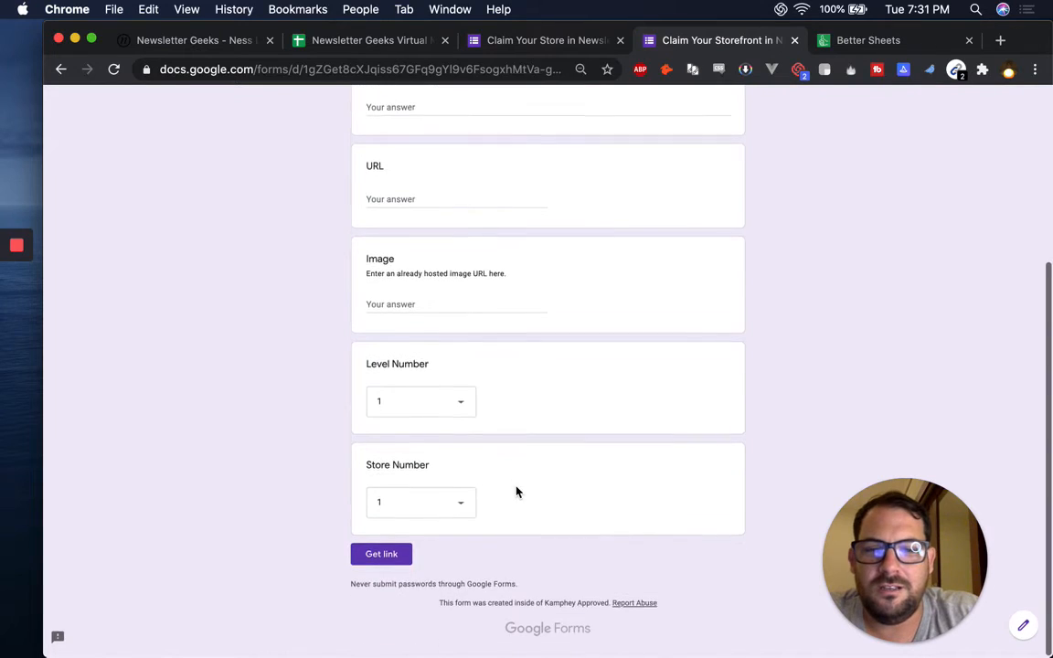
click(471, 514)
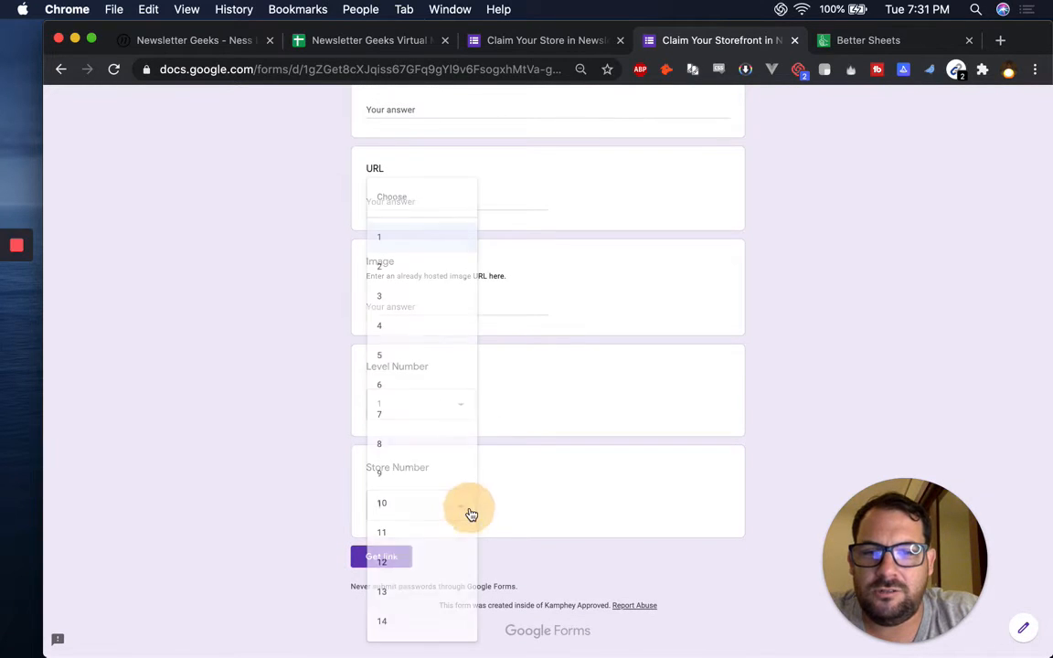
click(400, 265)
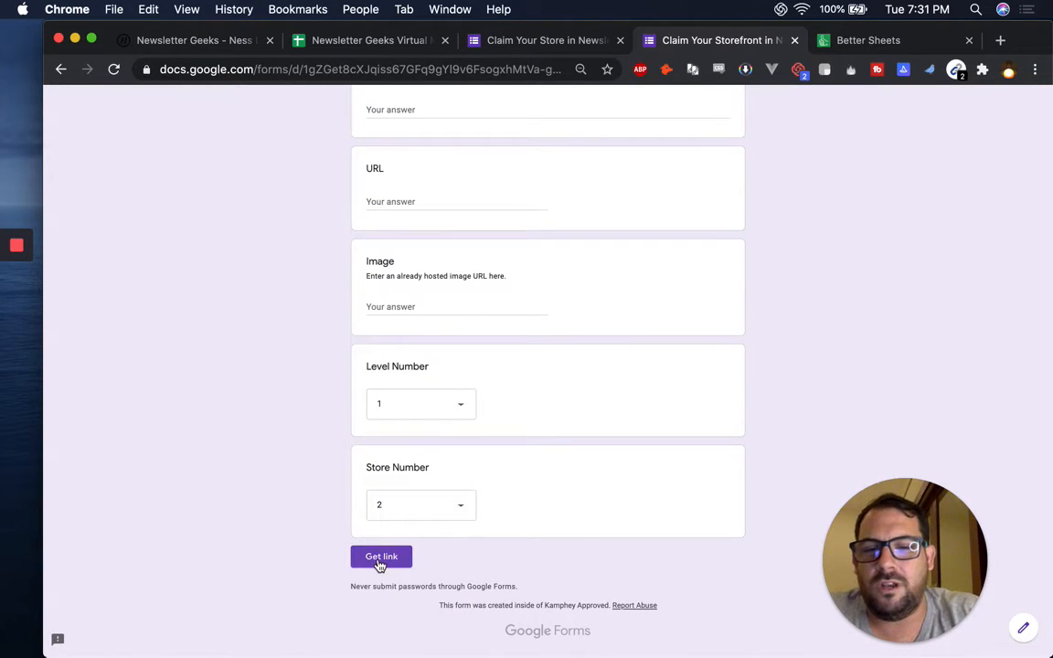
click(382, 558)
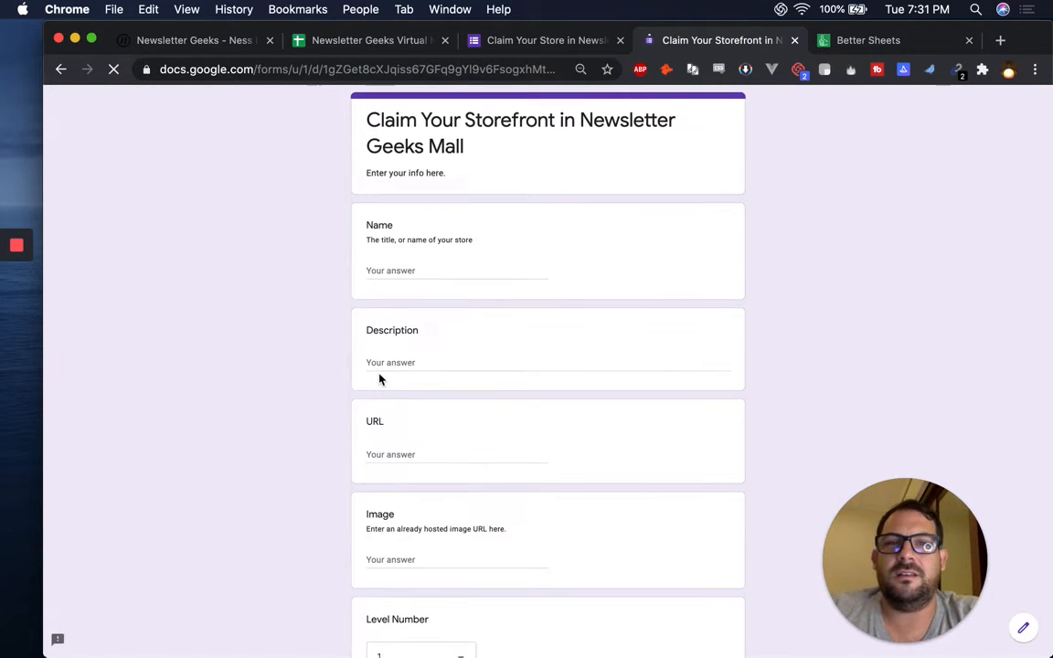
key(super+t)
text(https://docs.google.com/forms/d/e/1FAIpQLScrPFYhNBYyVZ2zDGfvjuNYx0EpC4ABUHrrpAu7f3sYPdB80Q/)
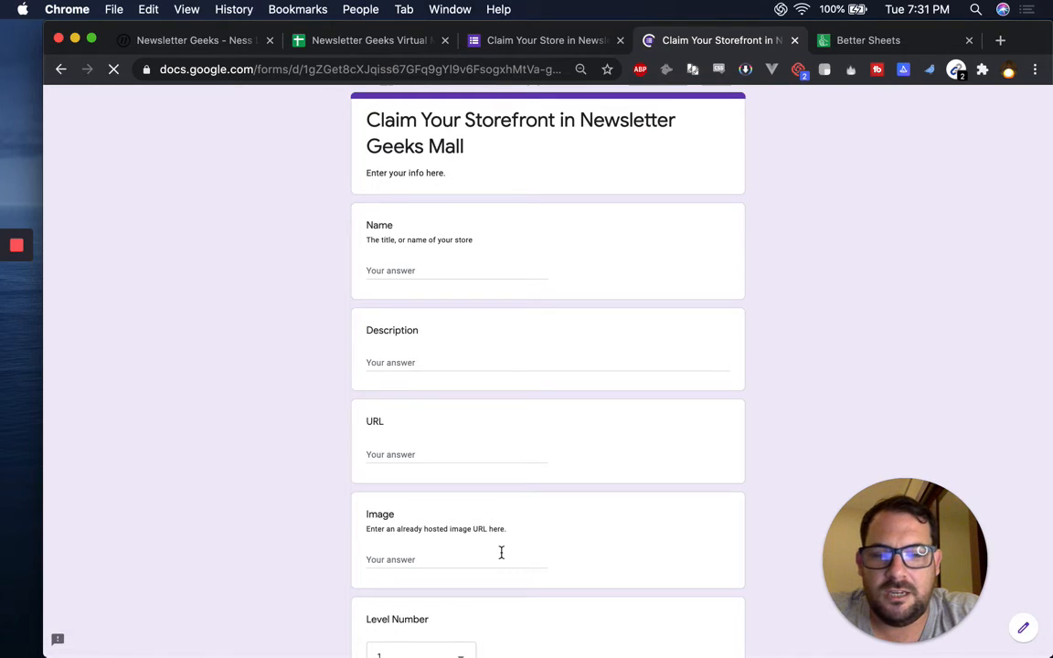
scroll(484, 562, down, 5)
click(309, 629)
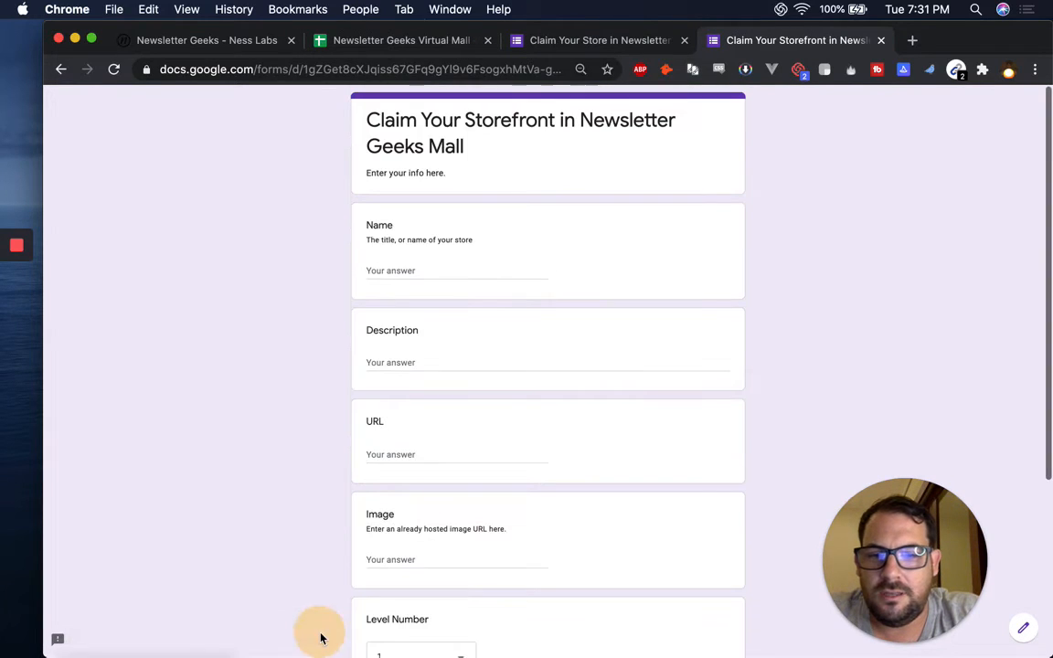
Open the copied pre-filled link and enter its level field ID, entry.173624100, in cell B2 of the SETTINGS sheet.
key(super+t)
key(super+v)
key(Return)
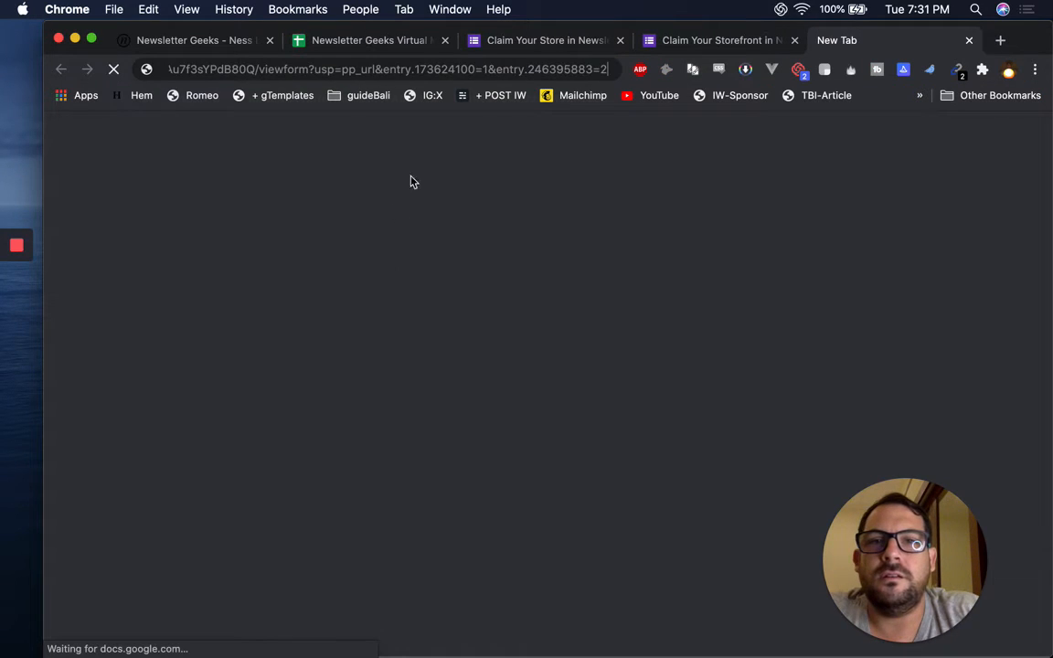
key(super+v)
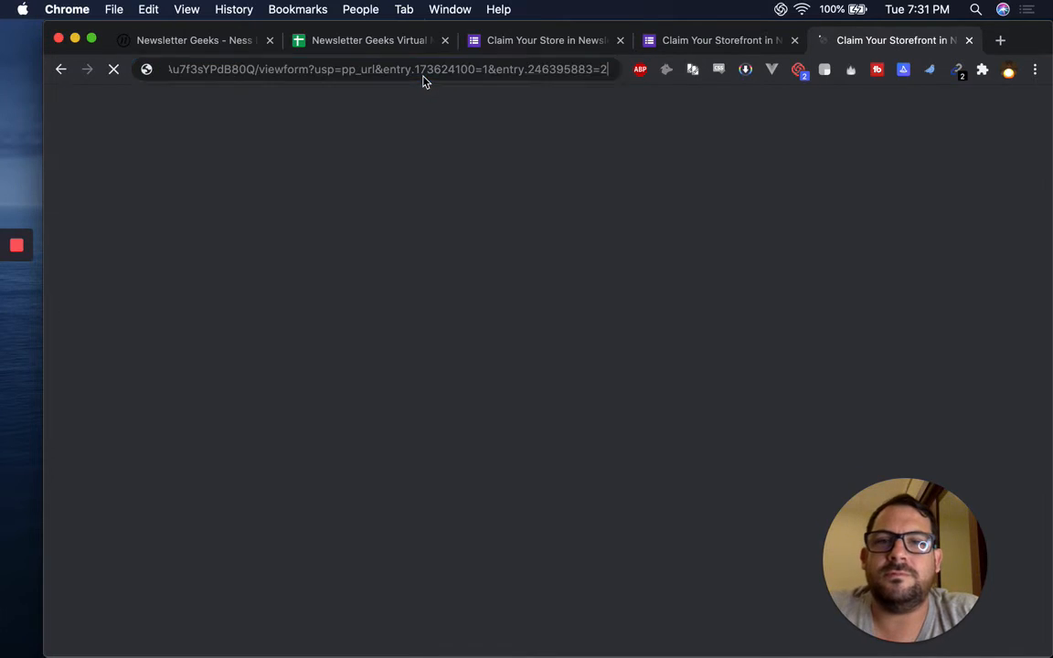
drag(475, 70, 383, 70)
key(super+c)
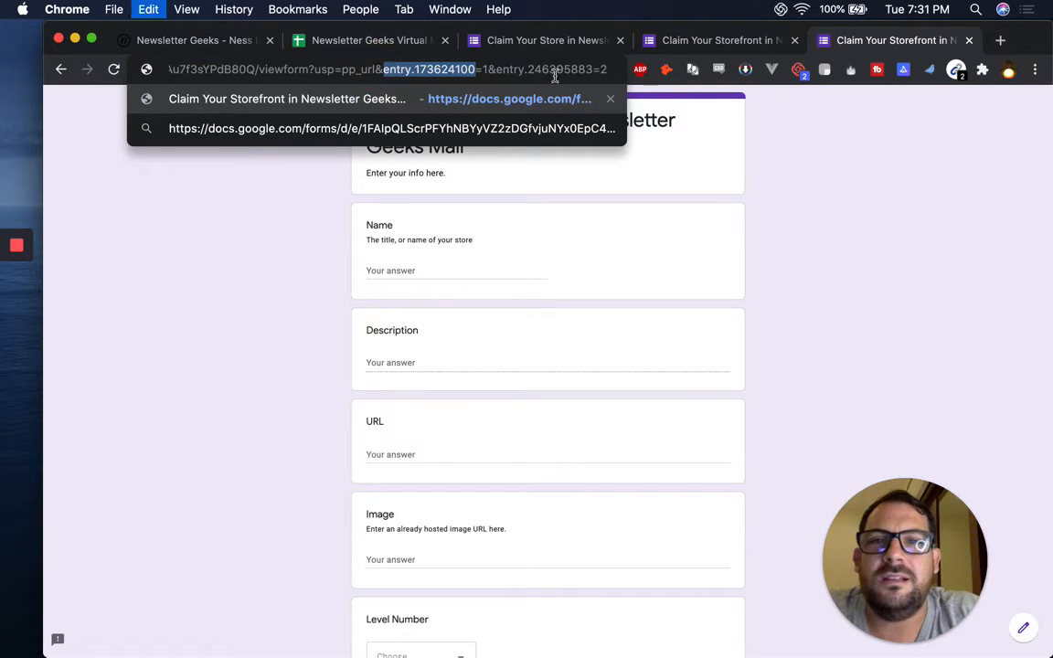
click(402, 41)
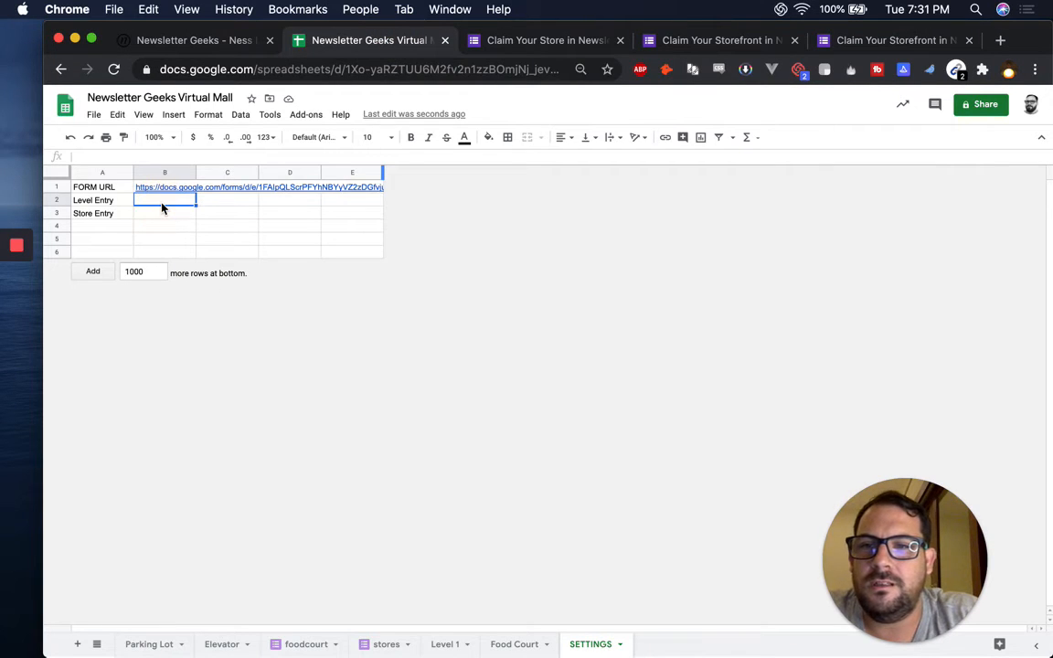
click(161, 205)
key(super+v)
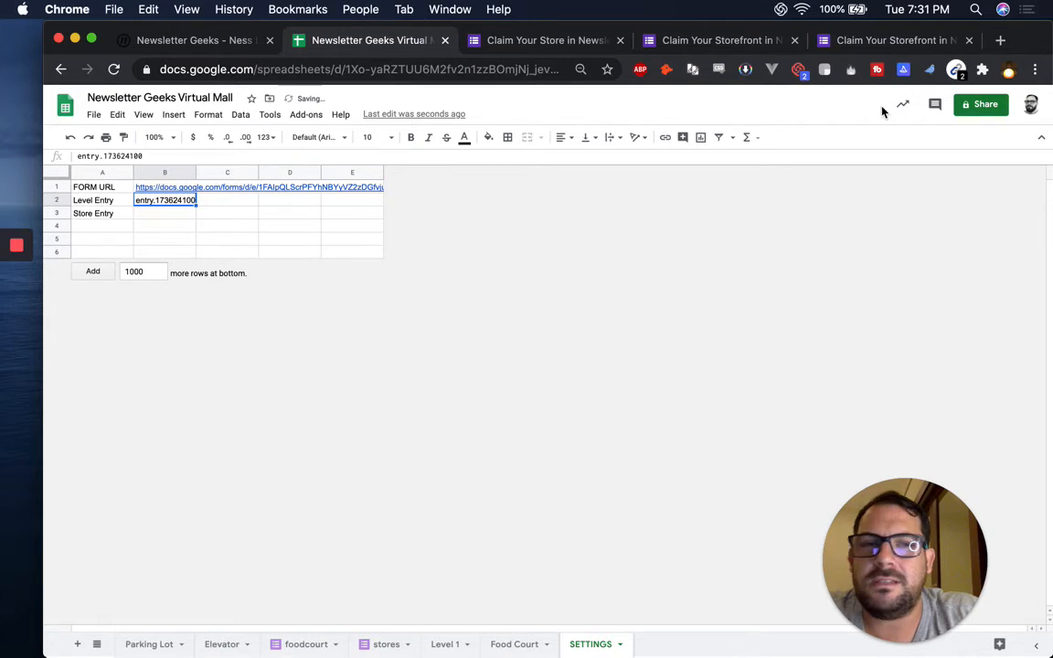
Copy the store field ID, entry.246395883, from the pre-filled link, close the form pages and put it in cell B3 of SETTINGS.
click(855, 46)
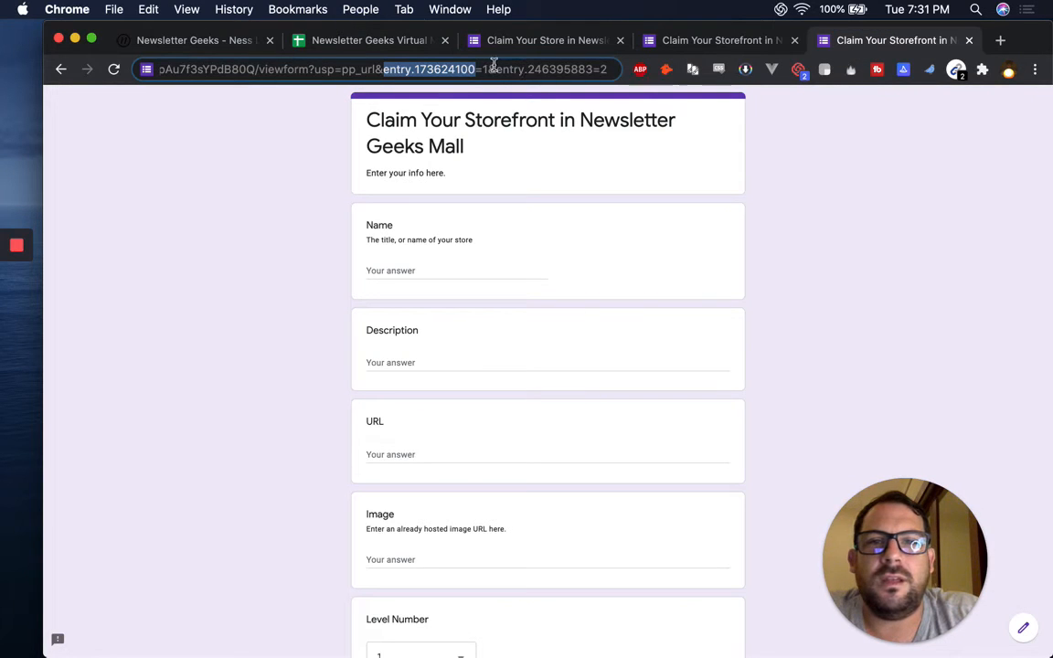
drag(496, 69, 595, 70)
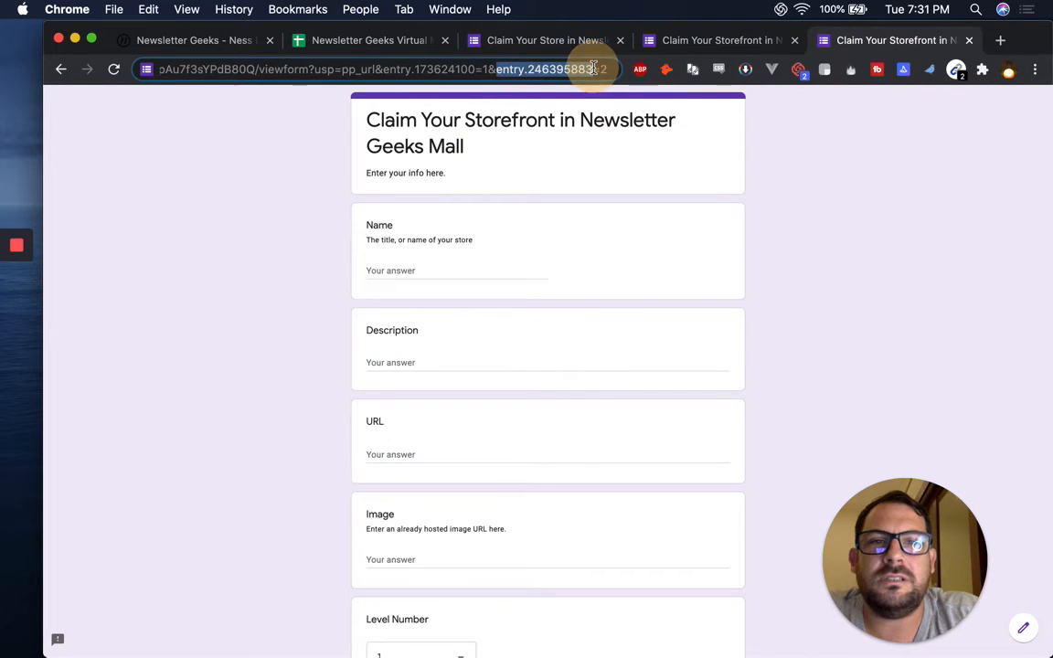
key(super+w)
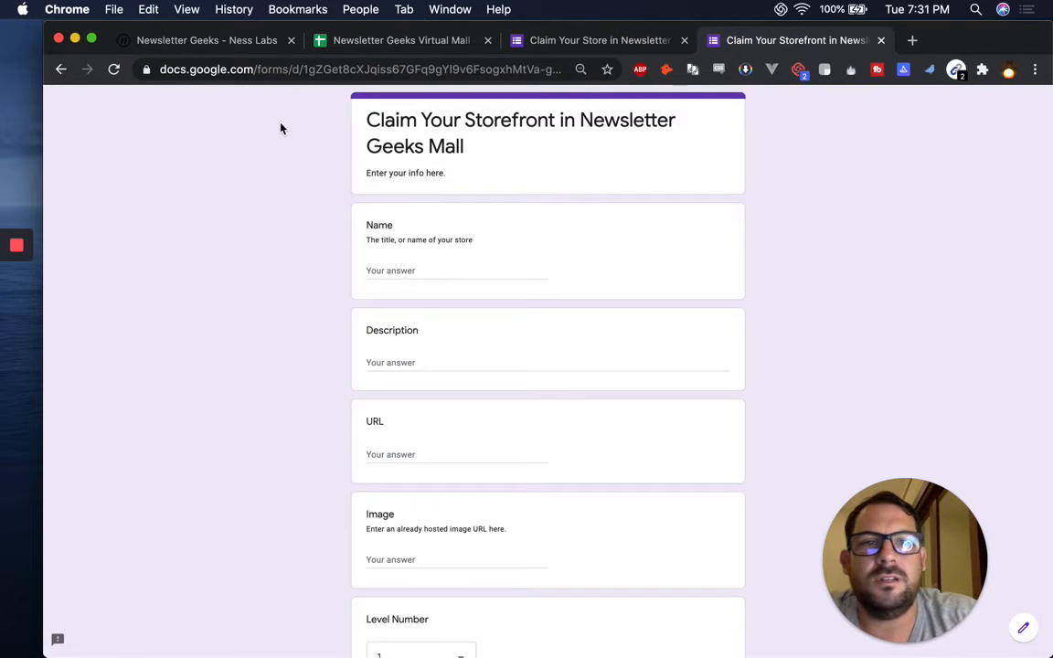
key(super+w)
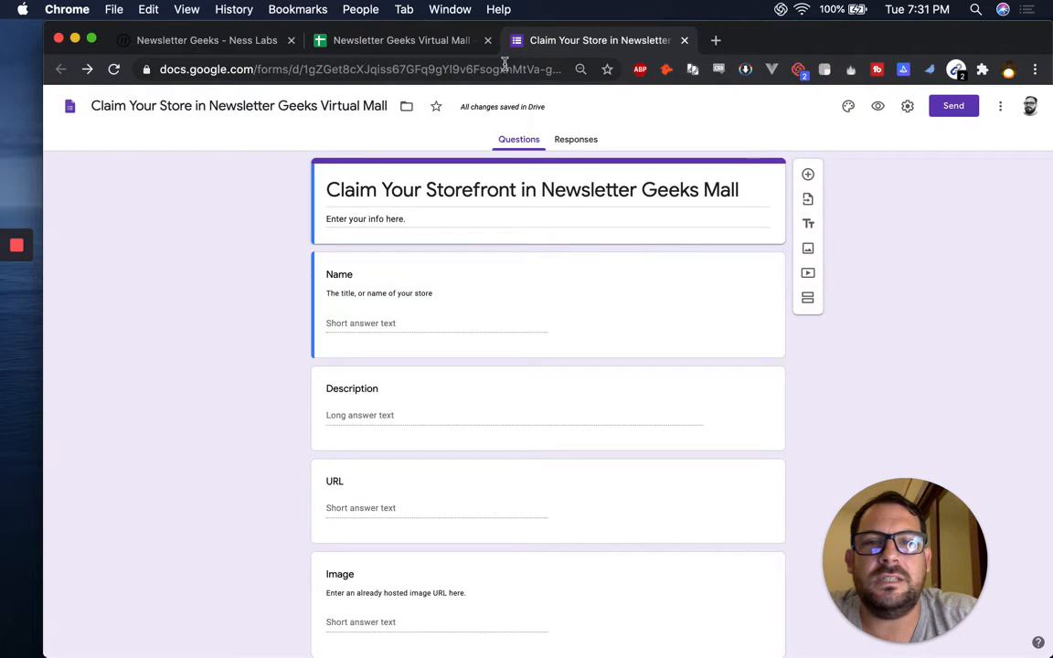
key(super+w)
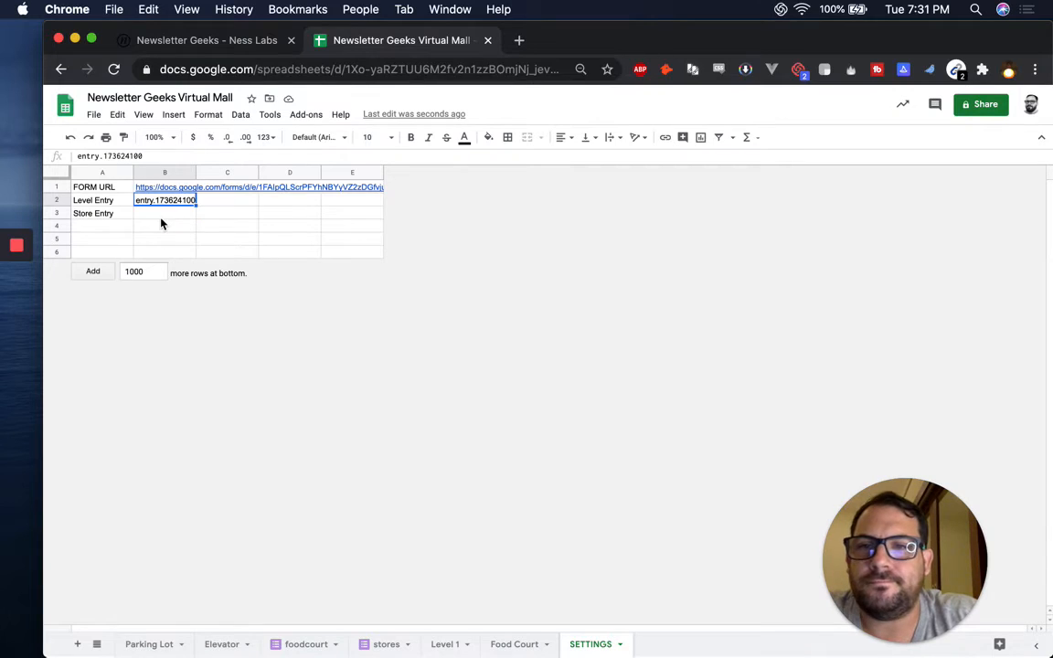
click(162, 216)
key(super+v)
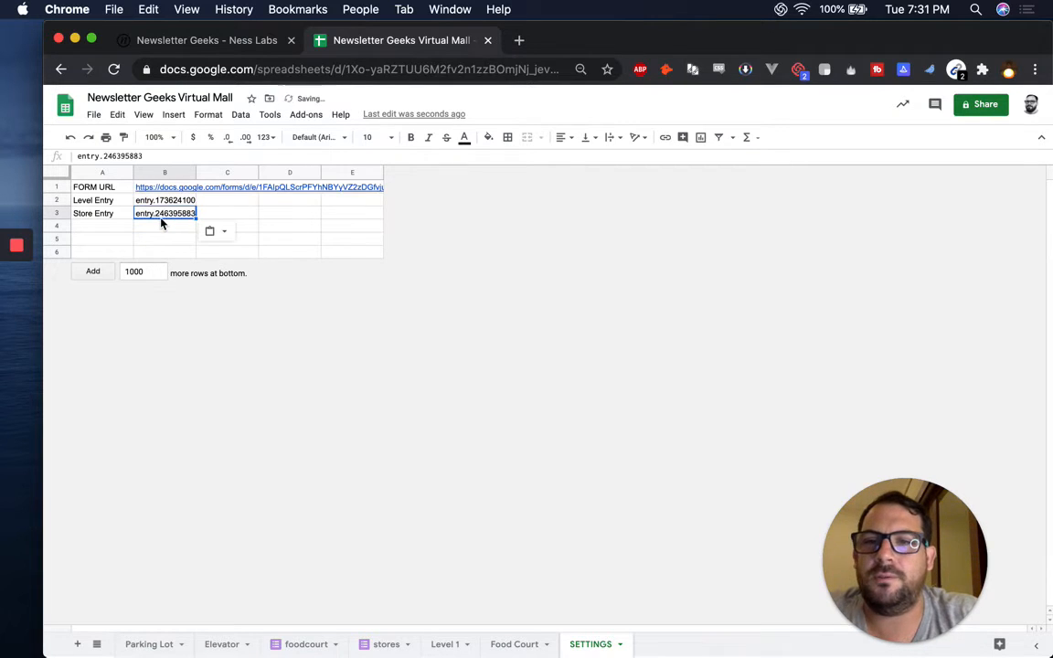
Remove the hard-coded entry.173624100 from store 1's image-cell formula in the Level 1 sheet, keeping the surrounding "&" and "=".
click(445, 645)
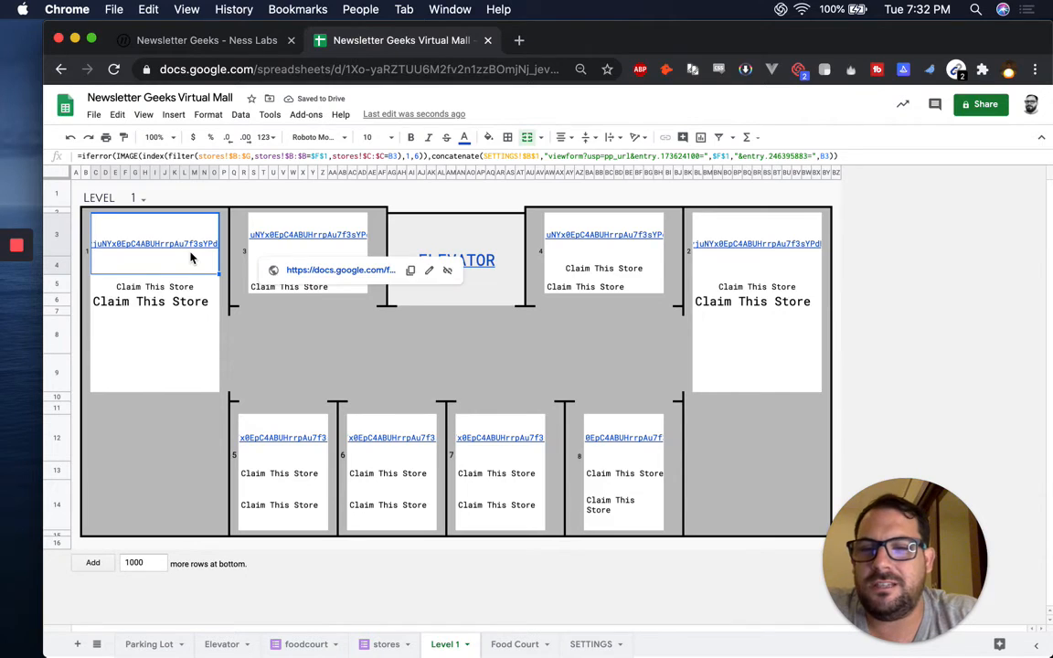
mouse_move(183, 257)
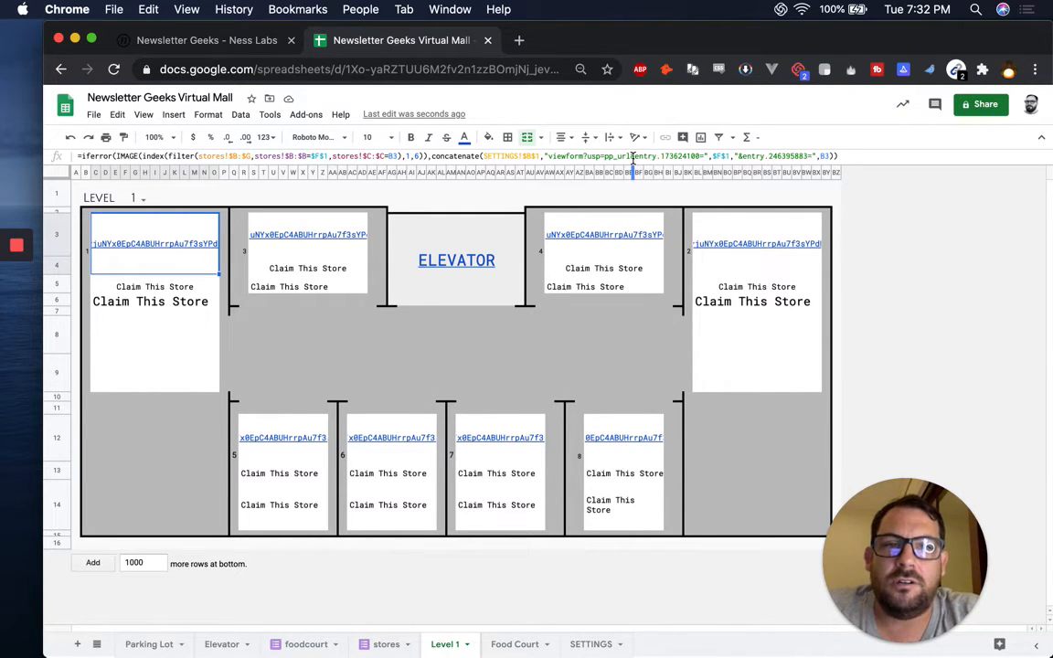
click(705, 156)
drag(698, 157, 649, 158)
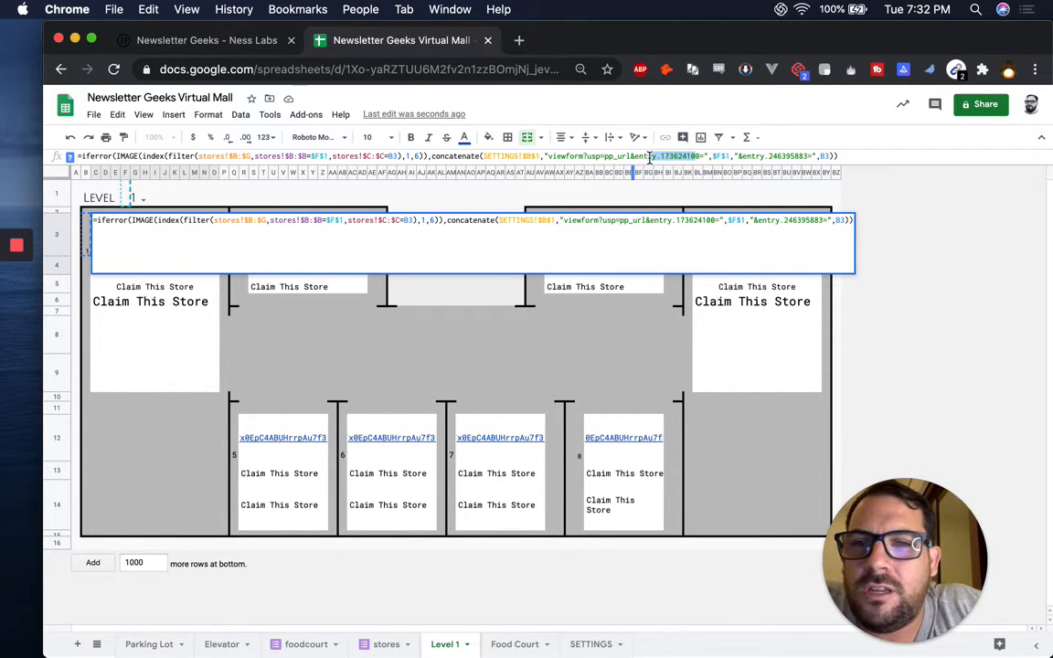
key(BackSpace)
key(BackSpace)
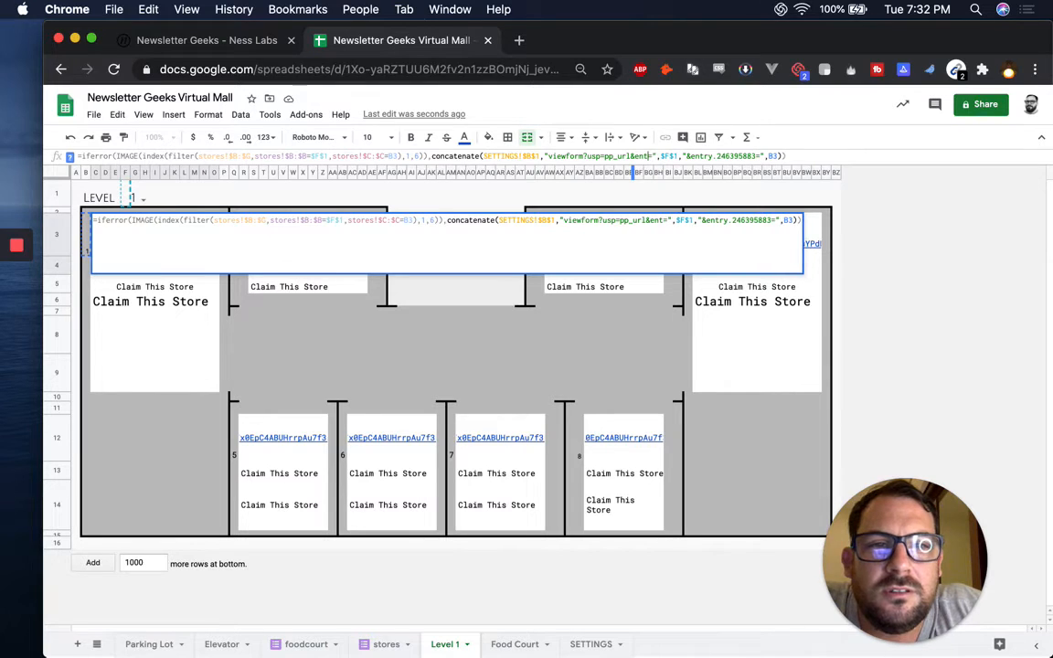
key(BackSpace)
key(BackSpace)
key(BackSpace)
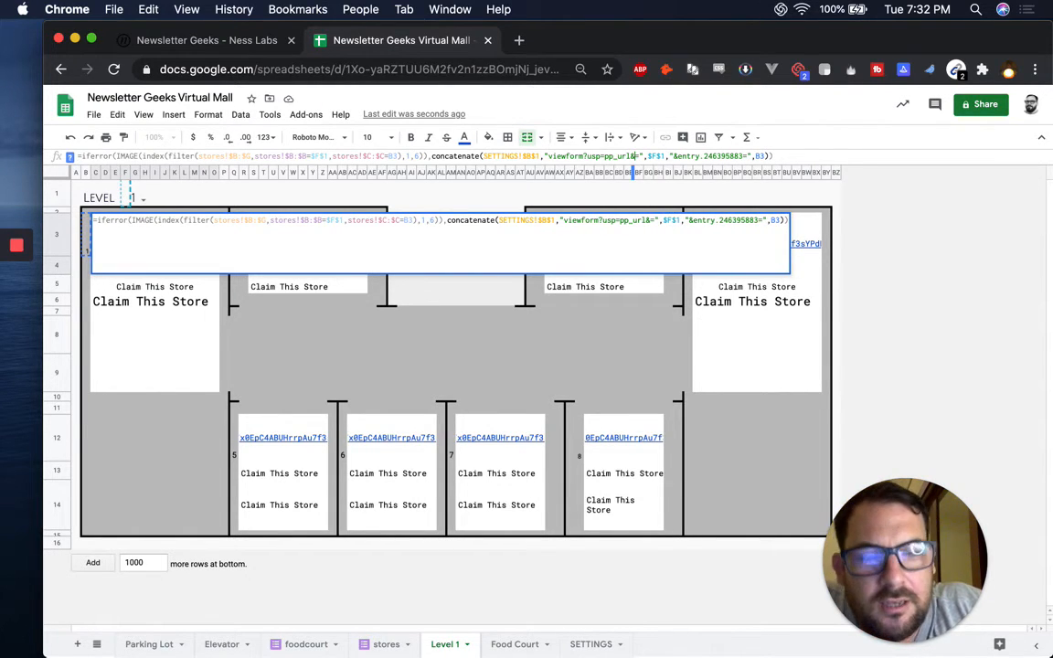
Close the string after "viewform?usp=pp_url&" and insert the absolute reference SETTINGS!$B$3 followed by a separate "=" string in the formula.
text(",)
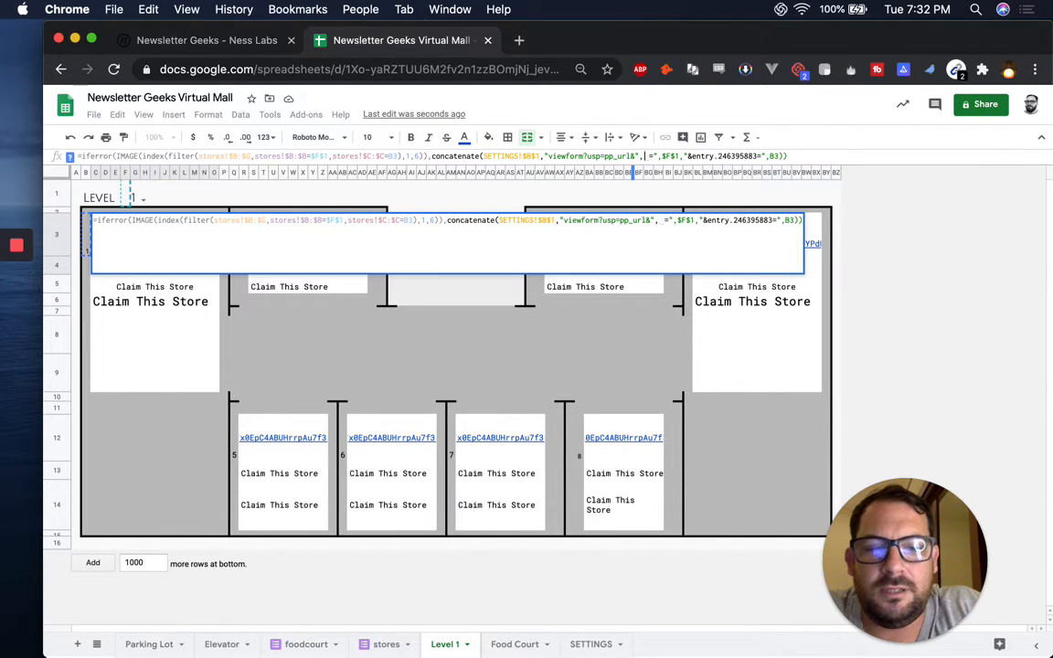
text(SETTINGS!)
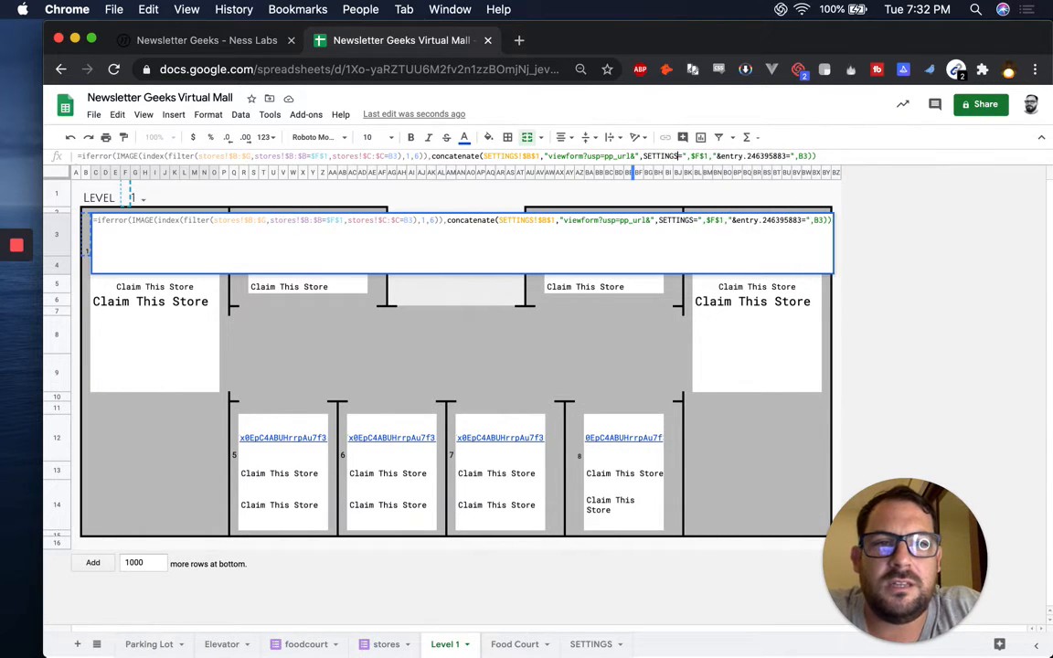
text(B2)
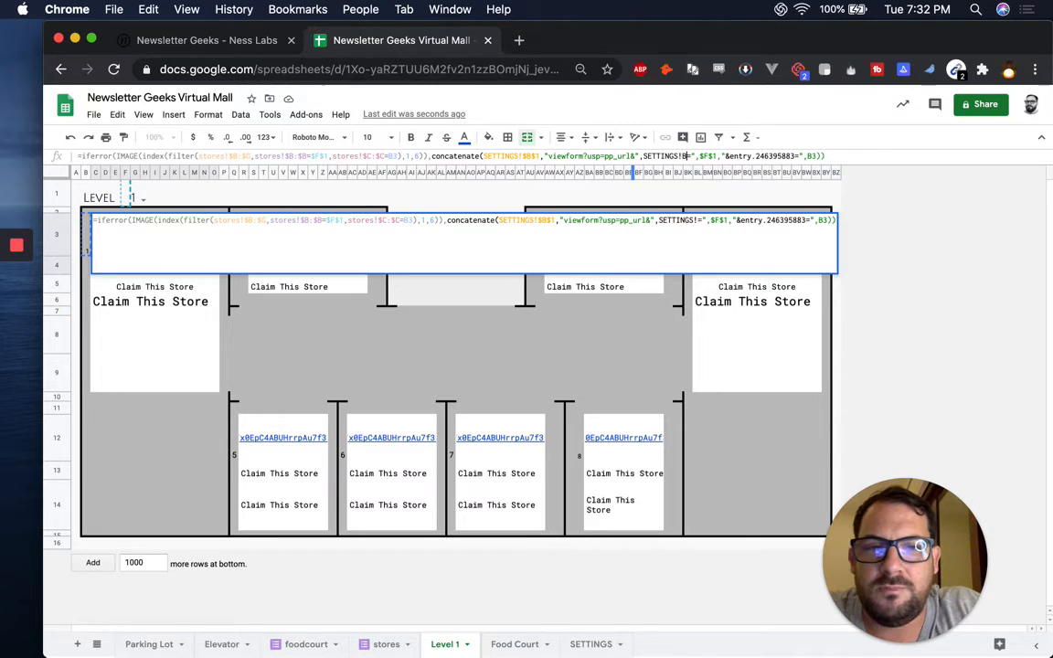
key(BackSpace)
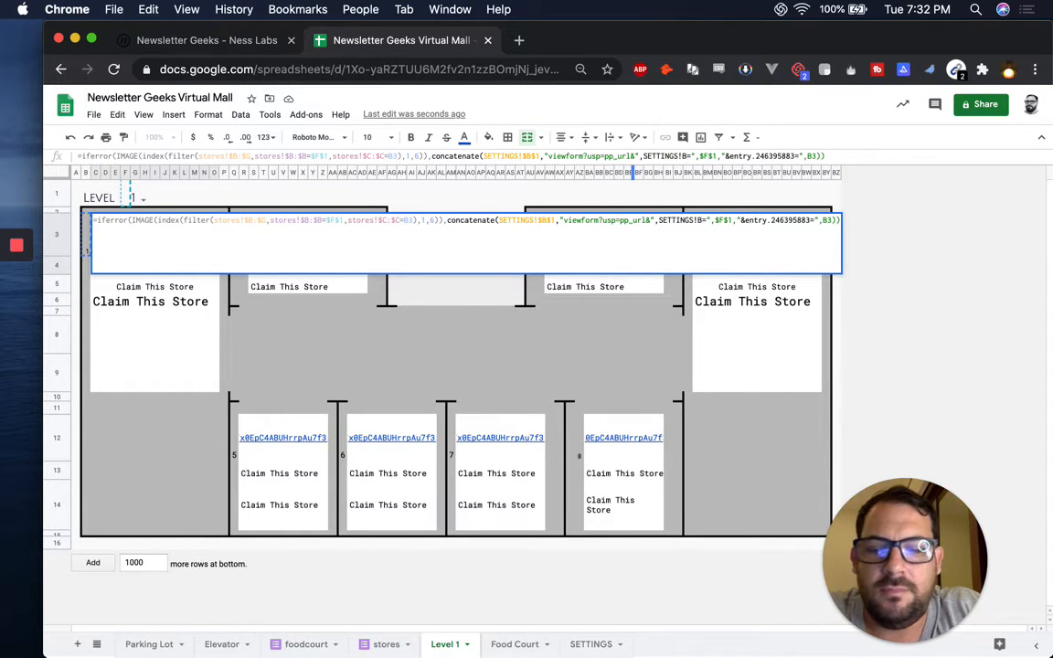
text(3)
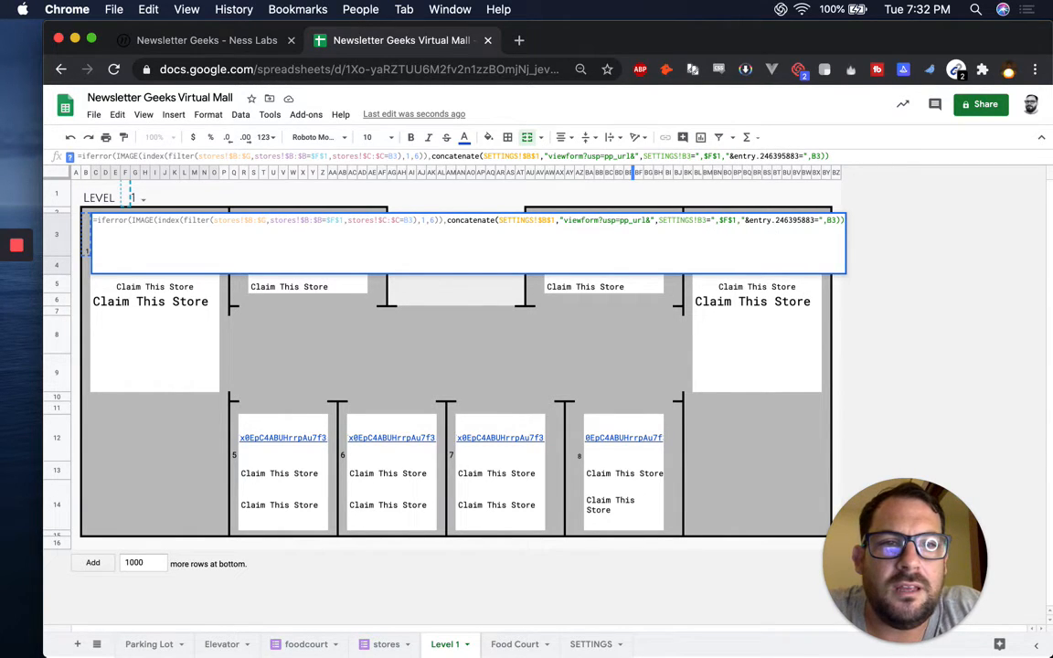
text(,)
key(BackSpace)
text(")
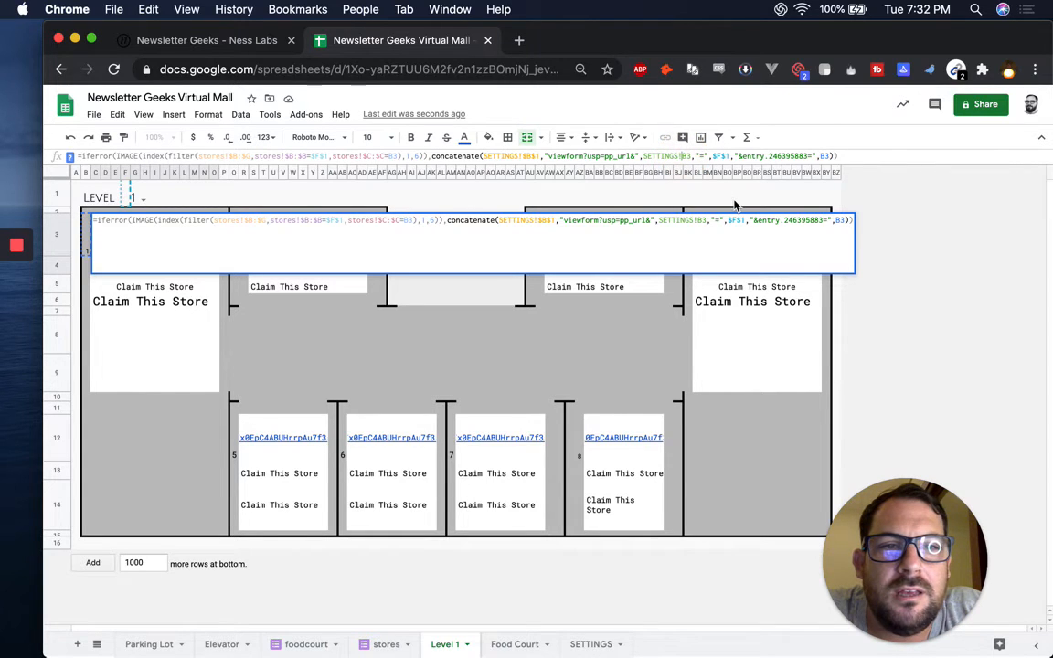
key(F4)
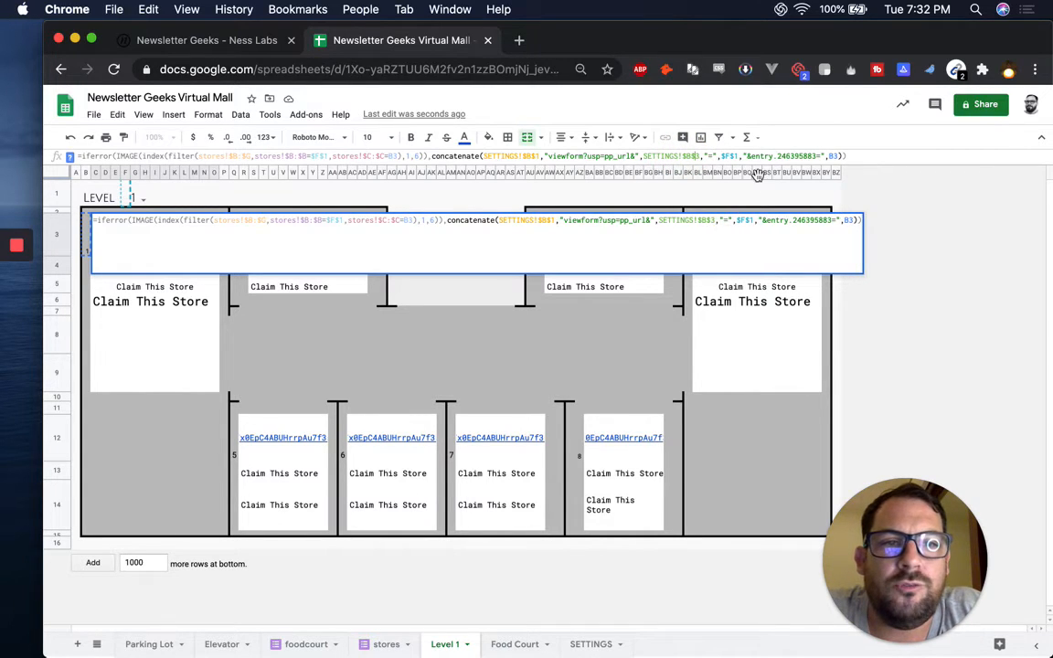
Check which SETTINGS row holds the level entry ID and change the level reference in store 1's formula to SETTINGS!$B$2.
drag(748, 155, 775, 156)
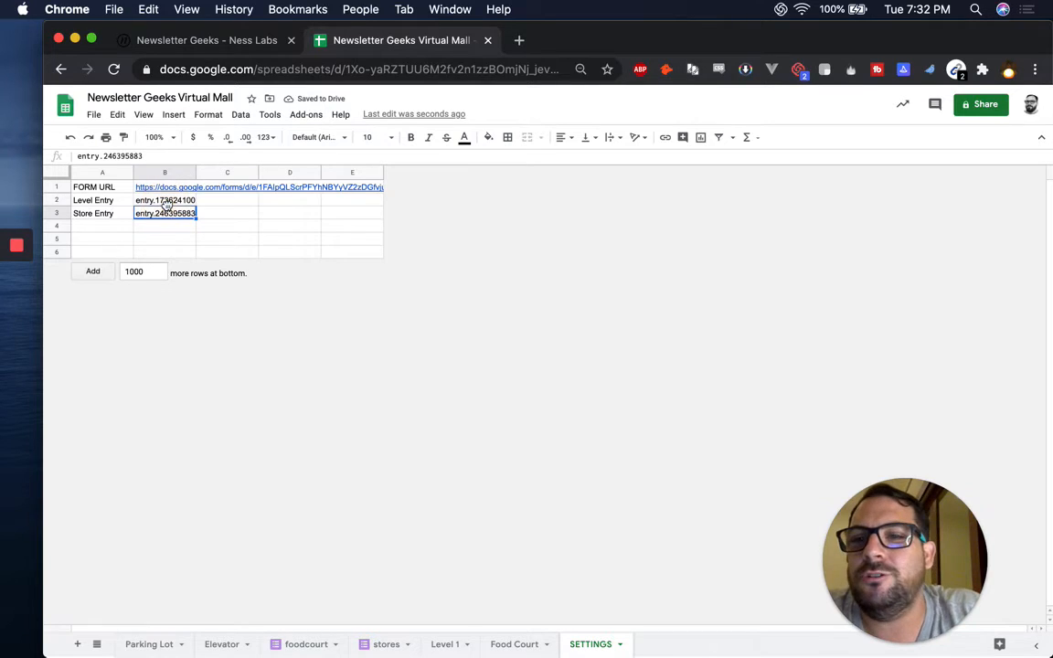
click(386, 644)
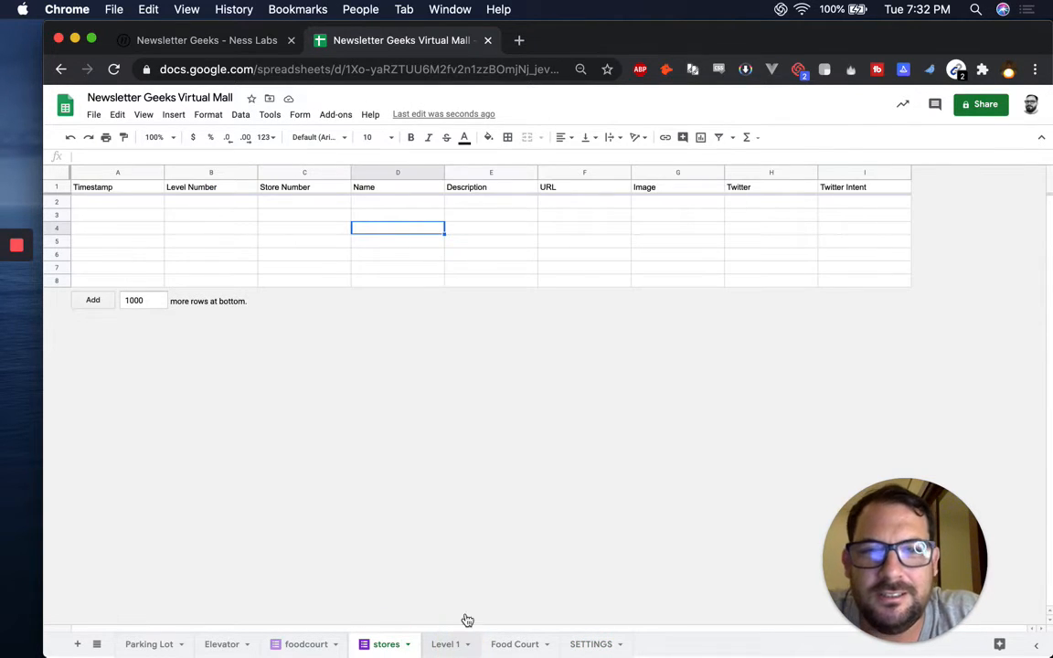
key(alt+Down)
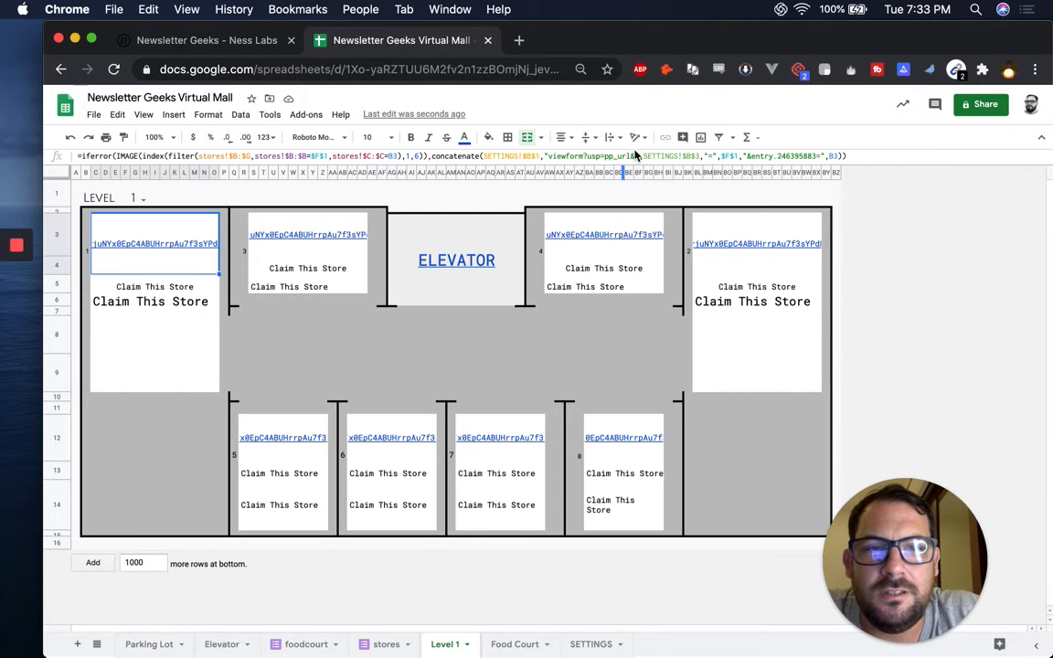
click(693, 155)
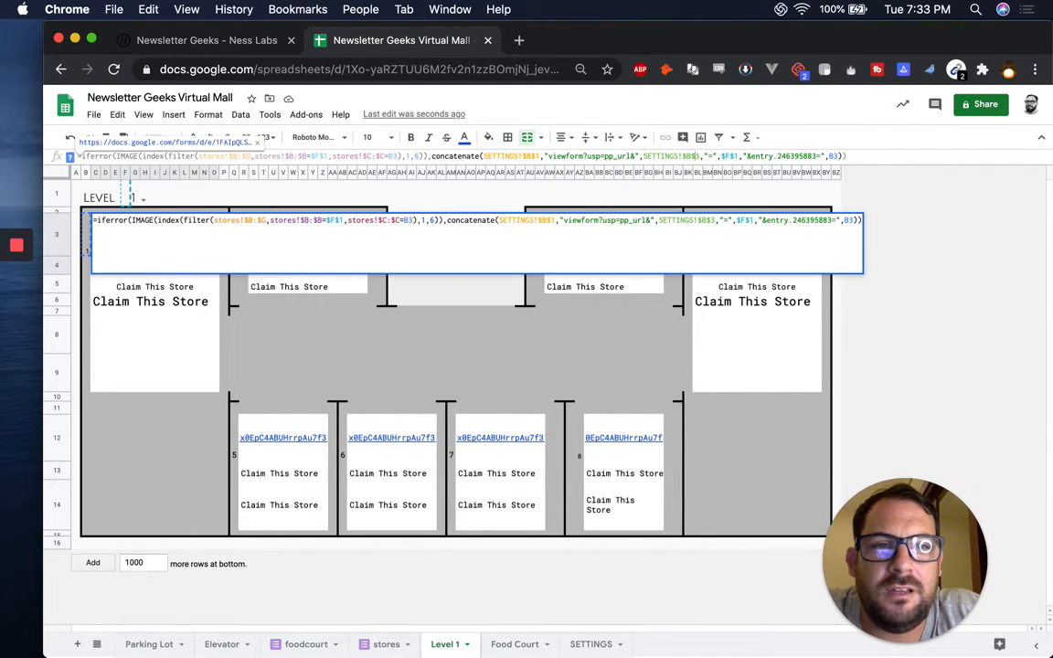
key(BackSpace)
text(2)
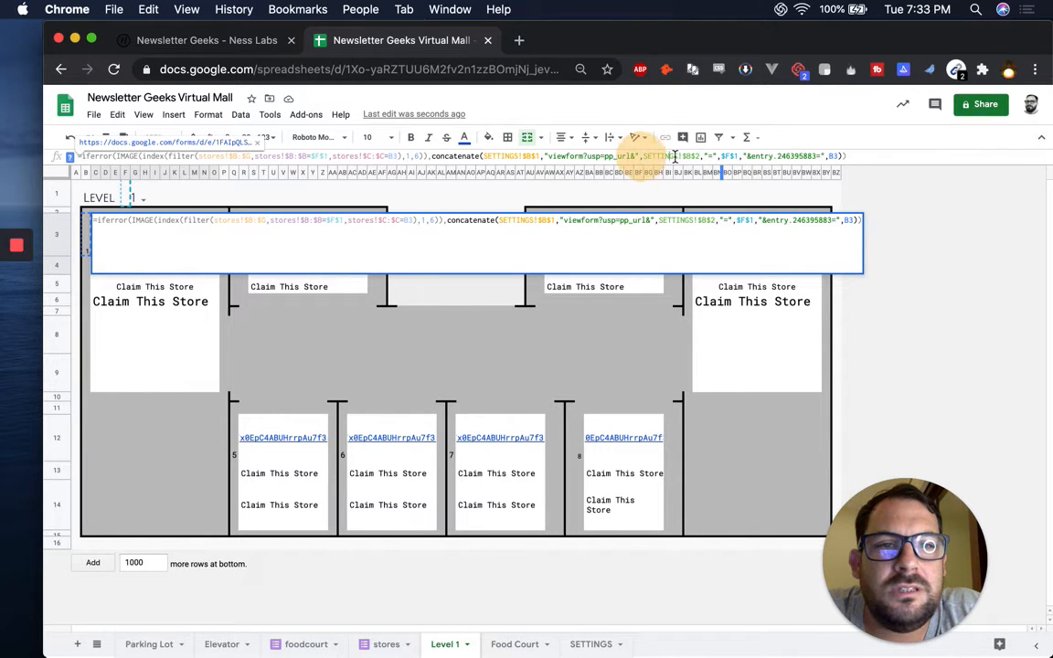
Replace the formula's hard-coded entry.246395883 with a copy of the SETTINGS!$B$2 reference, with "&" and "=" as separate quoted strings around it.
drag(641, 155, 703, 155)
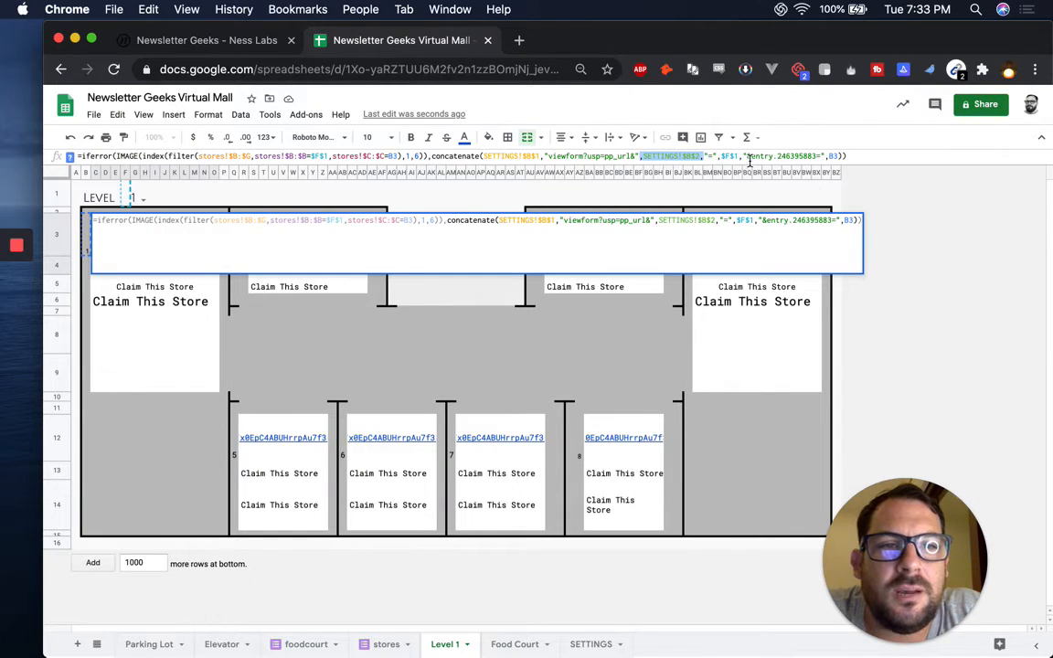
drag(748, 156, 812, 156)
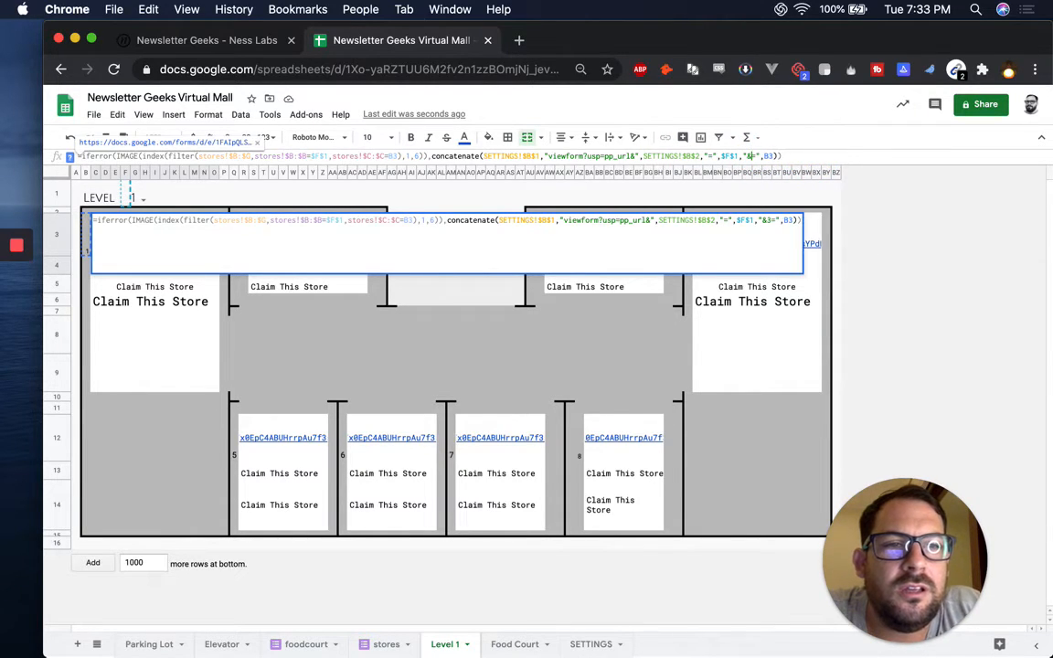
text(,SETTINGS!$B$2,)
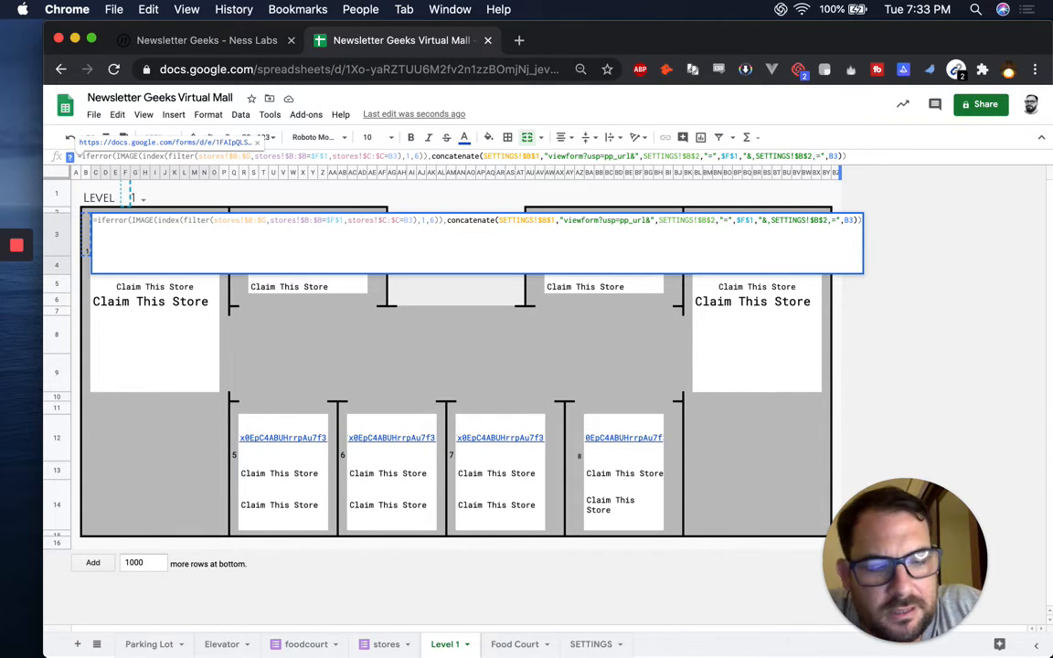
text(")
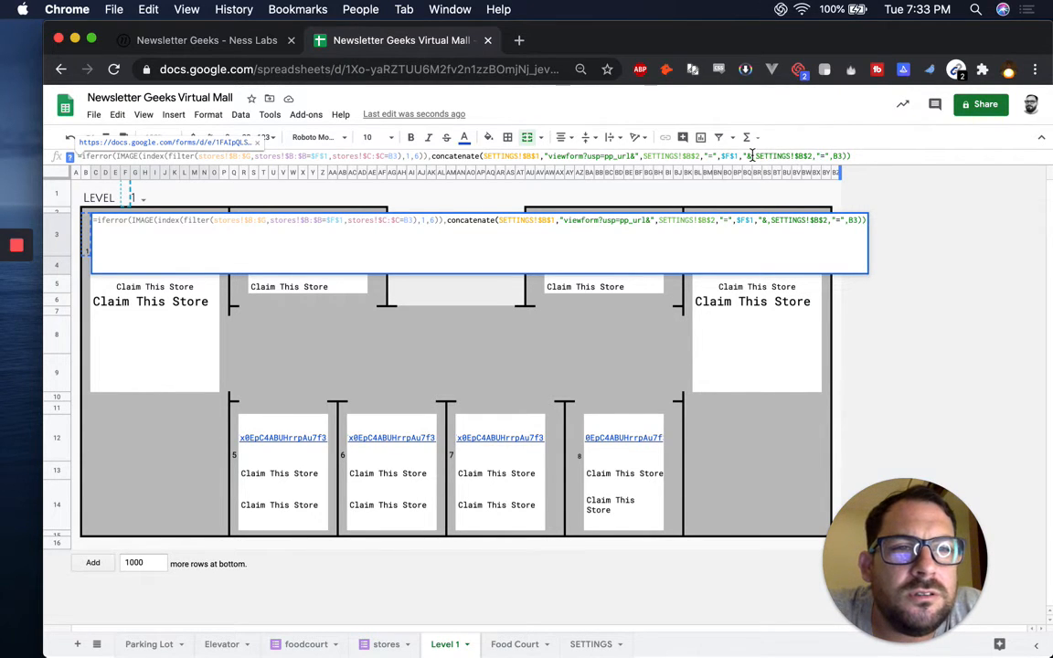
click(764, 221)
text(",)
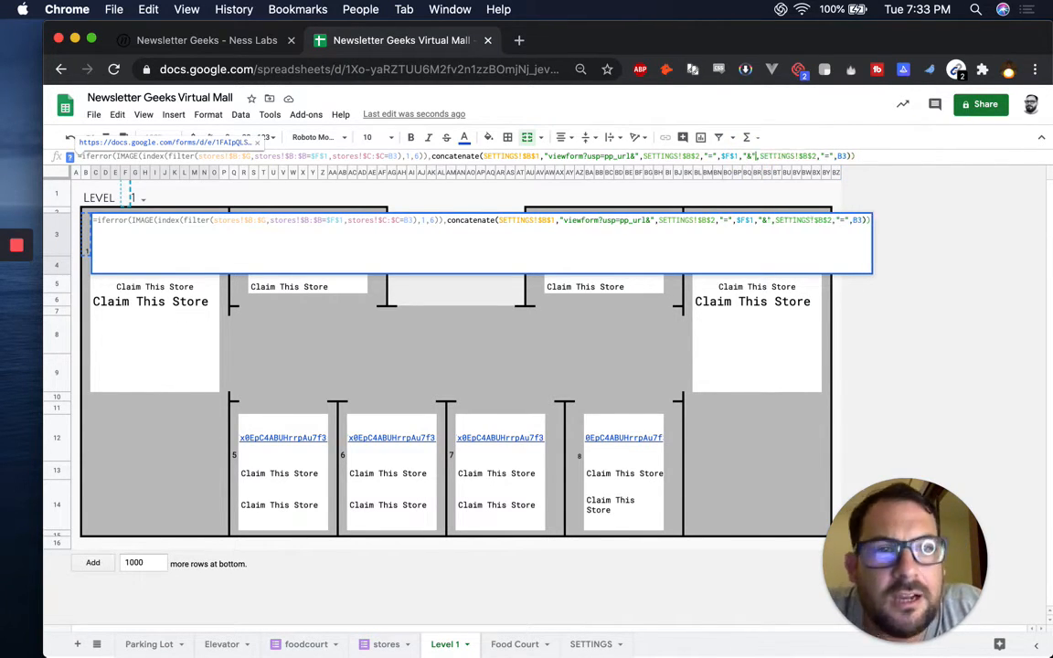
Change the store reference after the "&" string to SETTINGS!$B$3 and commit store 1's formula.
key(Right)
key(Right)
key(Right)
key(Right)
key(Right)
key(Right)
key(Right)
key(Right)
key(Right)
key(Right)
key(Right)
key(Right)
key(Right)
key(Right)
key(BackSpace)
text(3)
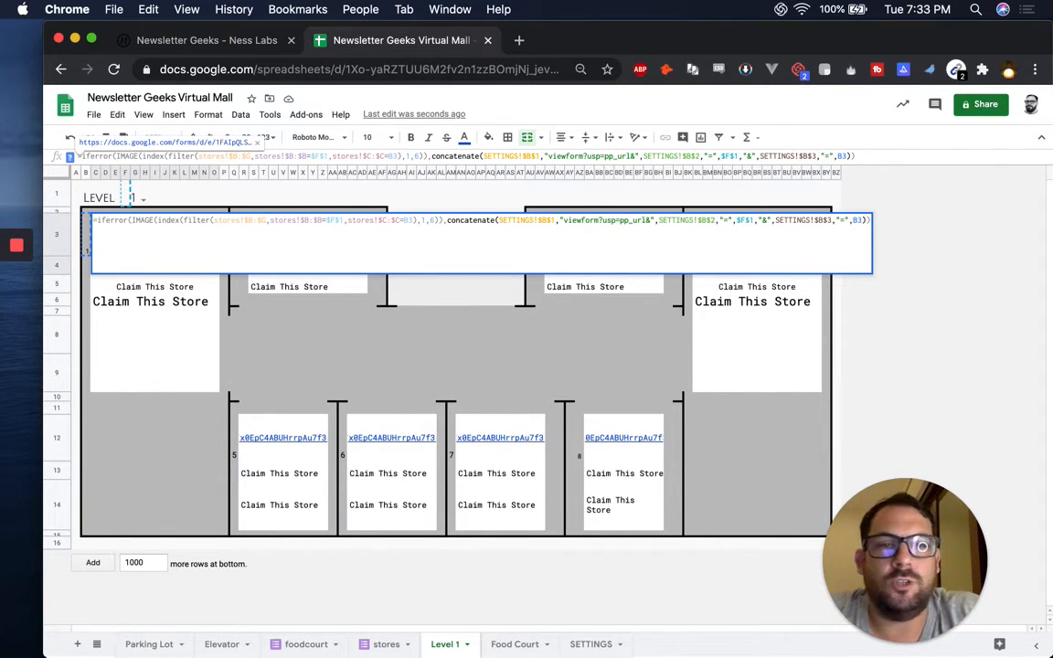
key(Return)
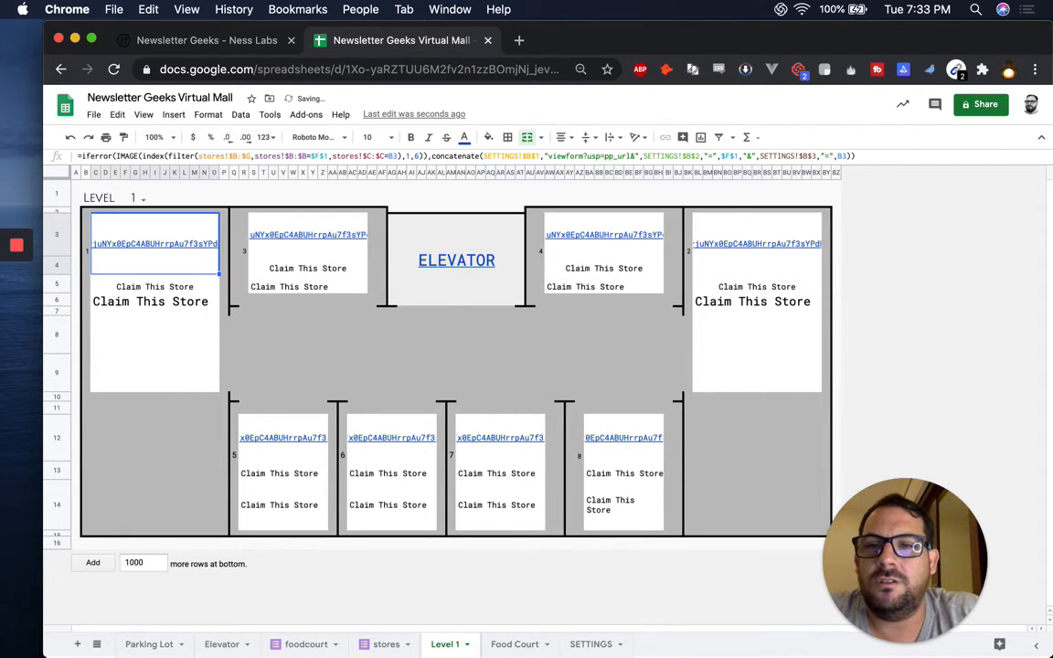
Open store 1's claim link from the Level 1 sheet and check the form's pre-filled Level Number and Store Number.
click(146, 245)
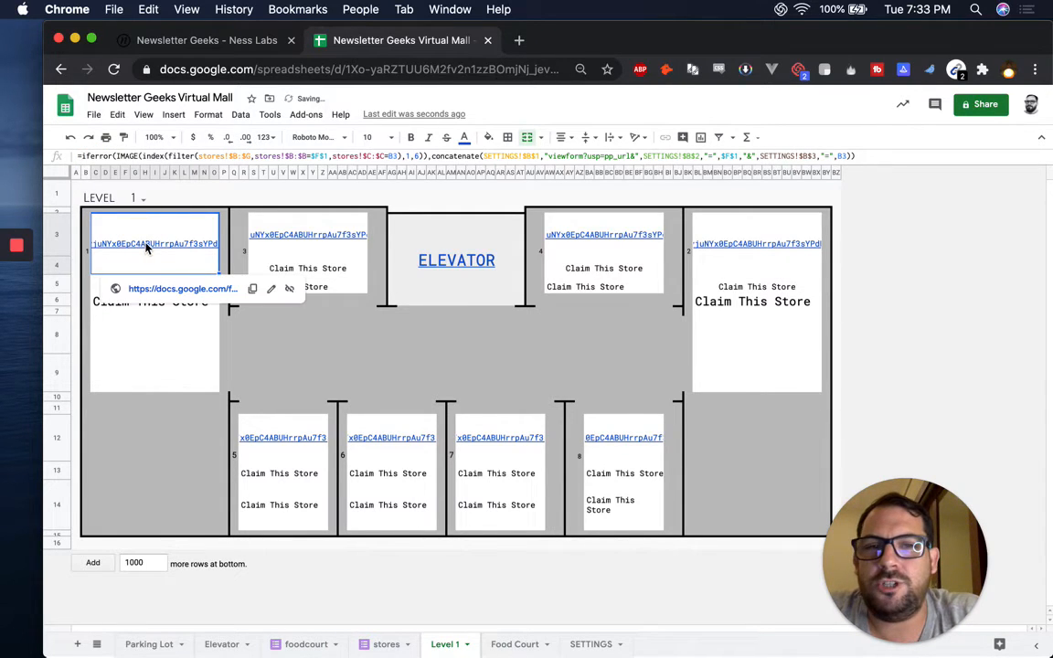
click(173, 294)
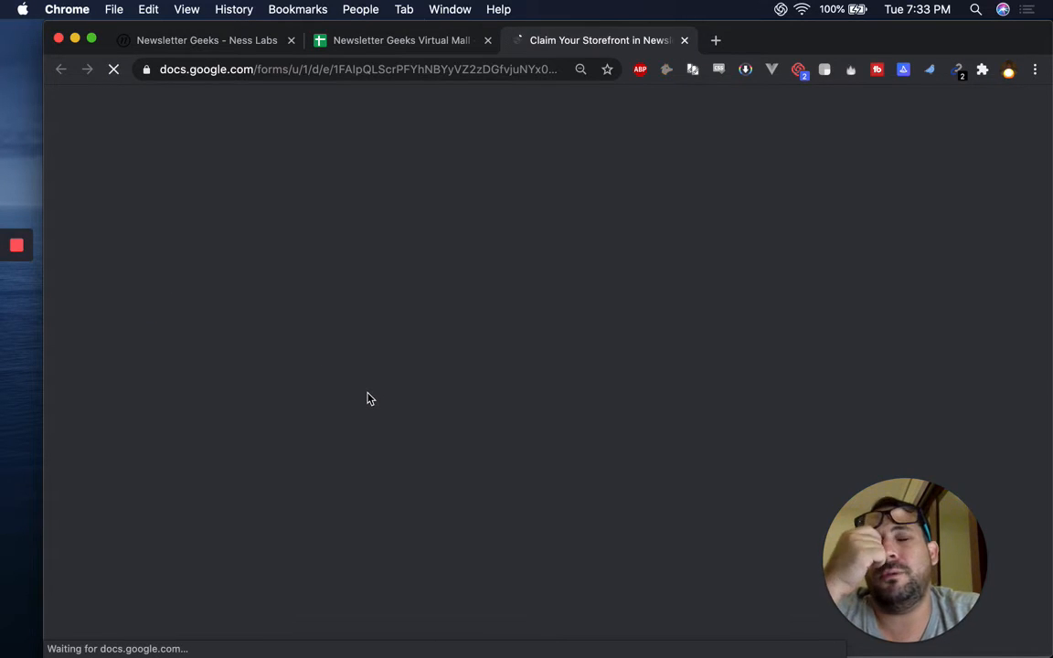
scroll(434, 439, down, 5)
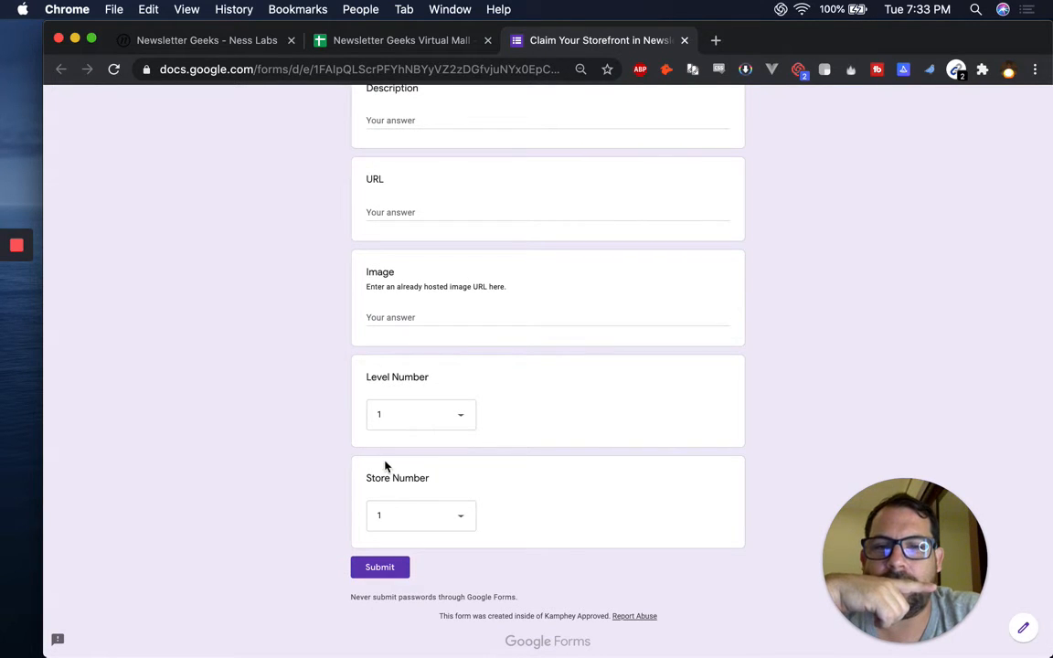
scroll(242, 212, up, 10)
drag(466, 150, 379, 120)
click(488, 155)
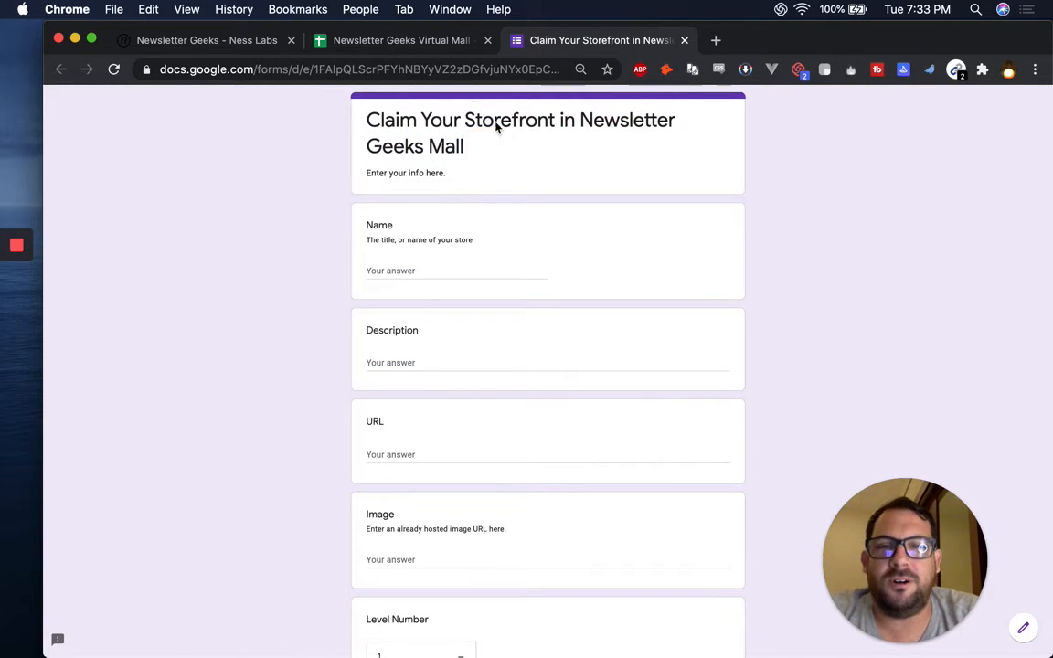
scroll(475, 393, down, 5)
scroll(421, 411, up, 1)
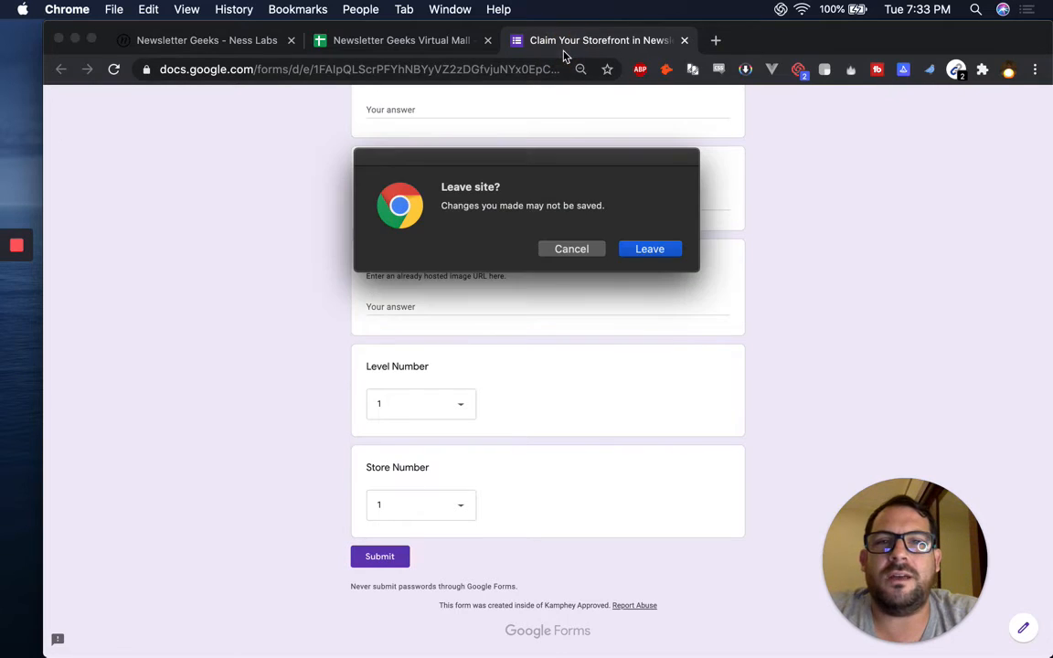
Leave the form and copy store 1's claim-link formula on the Level 1 sheet into the matching cells of stores 3, 4 and 2.
click(651, 246)
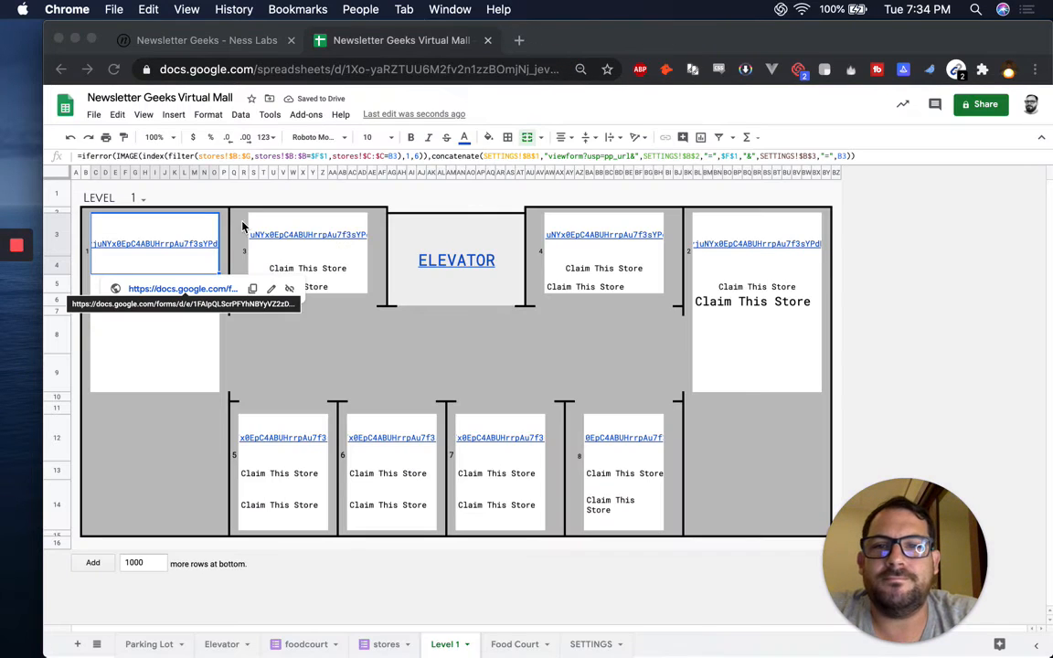
click(157, 224)
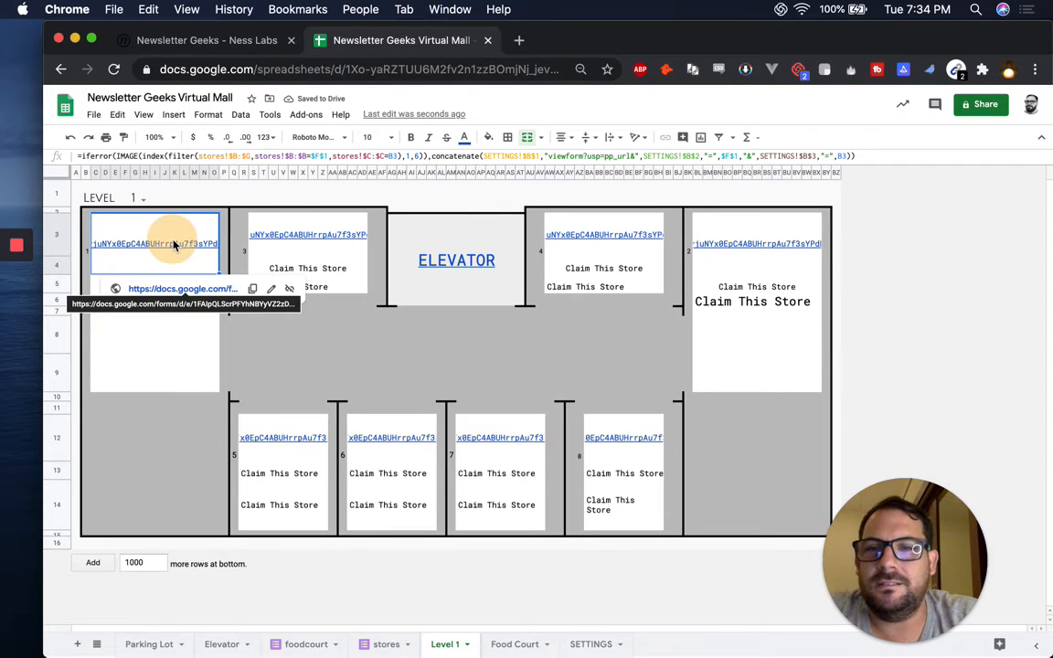
key(ctrl+c)
click(302, 234)
key(ctrl+v)
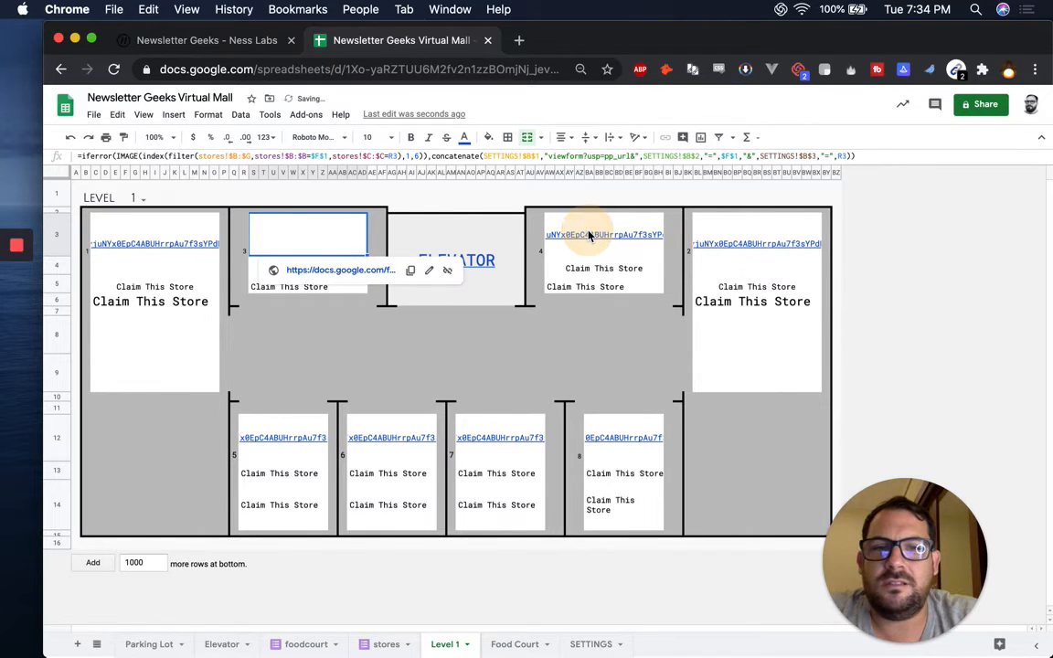
click(589, 236)
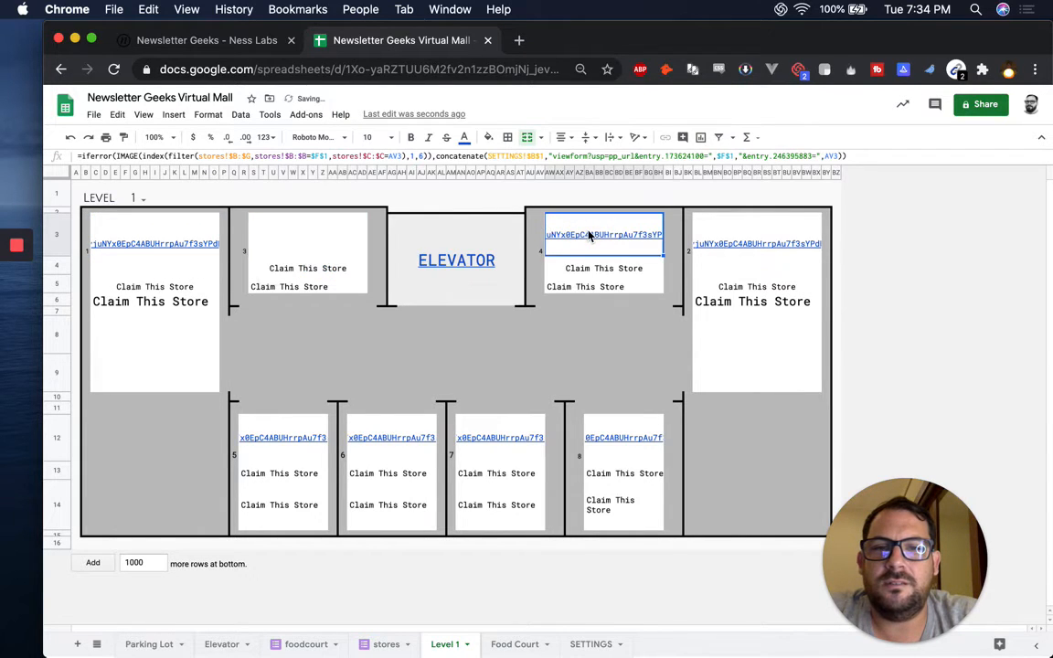
click(764, 259)
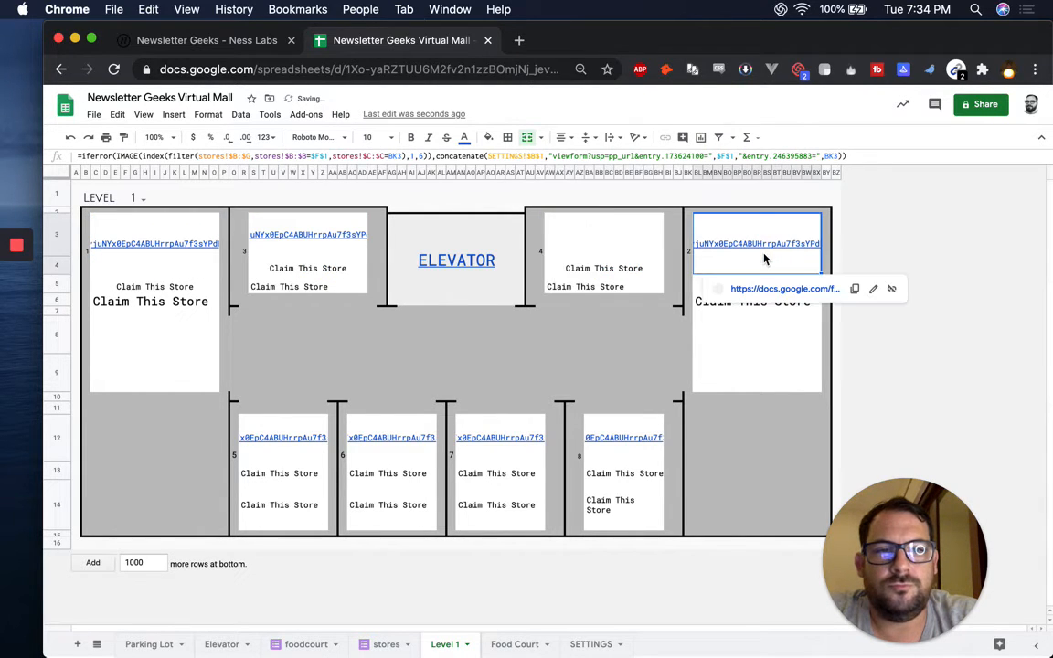
Paste store 1's claim-link formula into the link cells of stores 5, 6, 7 and 8.
click(295, 443)
key(ctrl+v)
click(399, 441)
key(ctrl+v)
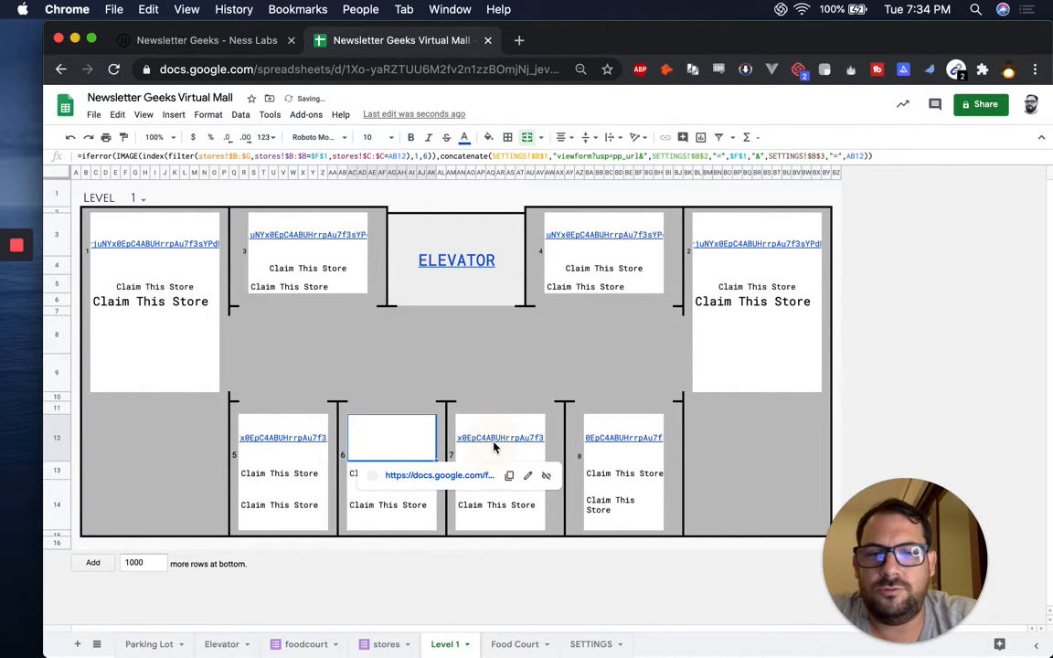
click(494, 446)
key(ctrl+v)
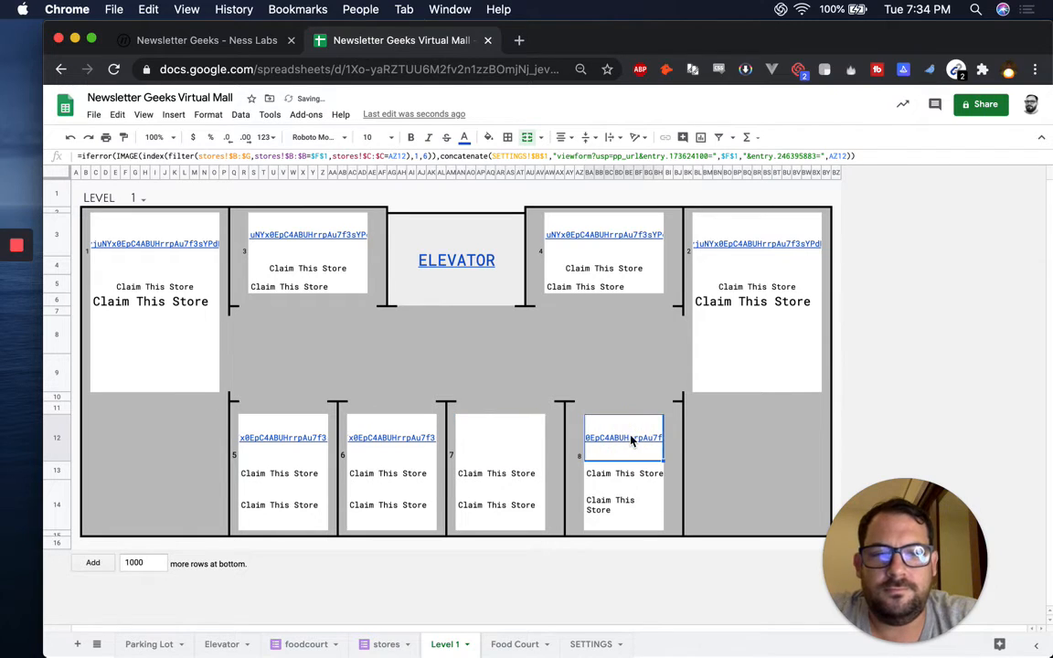
click(624, 442)
key(ctrl+v)
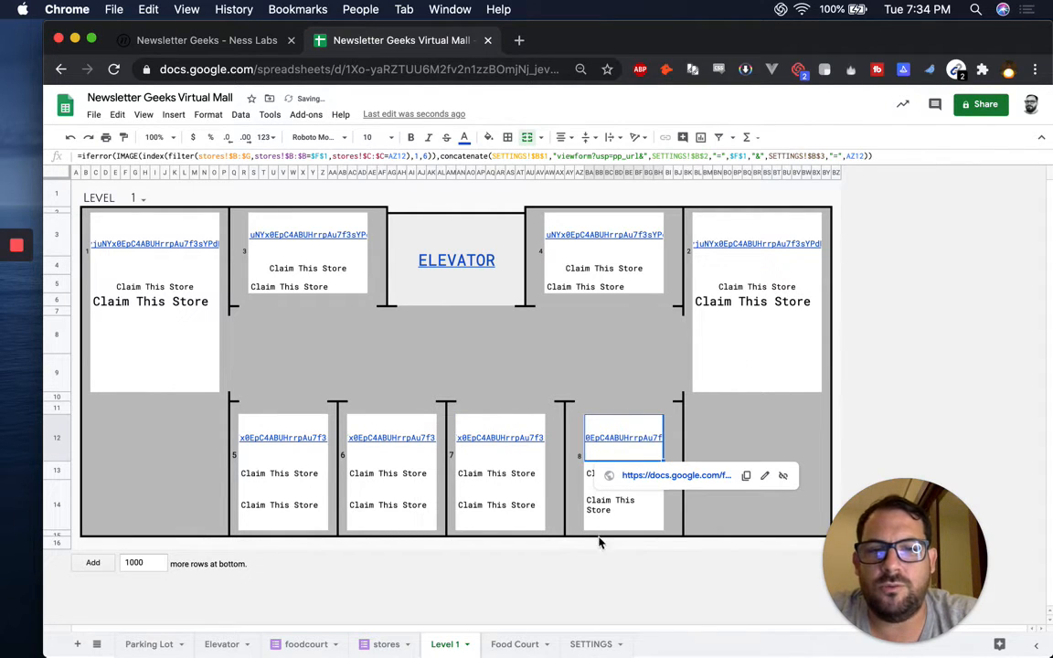
Open store 7's claim link, check the form's pre-filled Level Number and Store Number, and close the form.
click(487, 443)
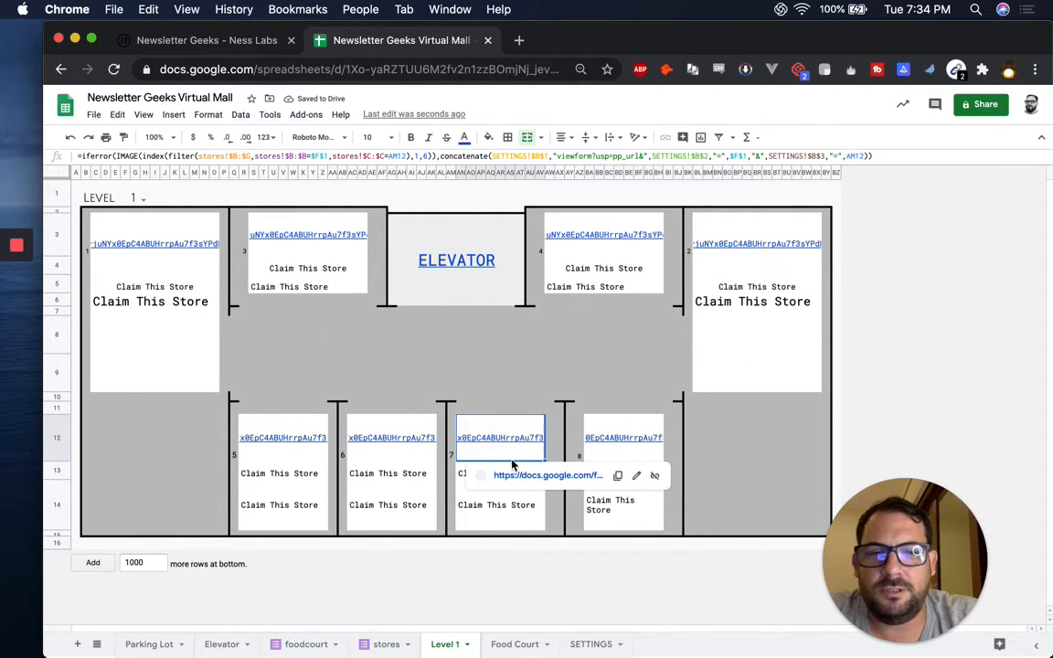
click(482, 473)
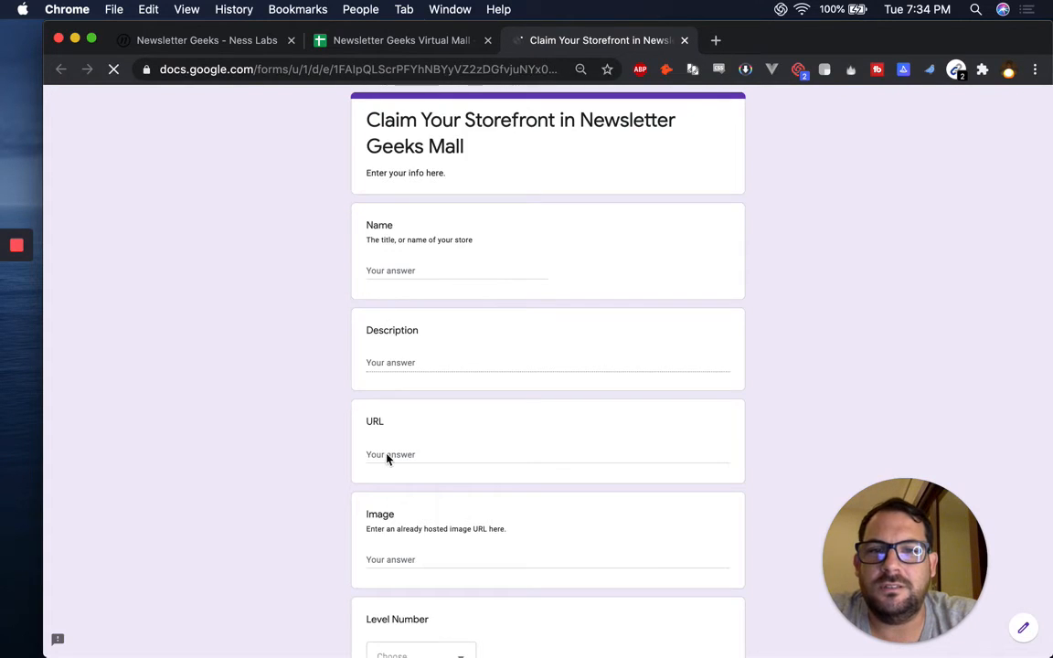
scroll(388, 458, down, 5)
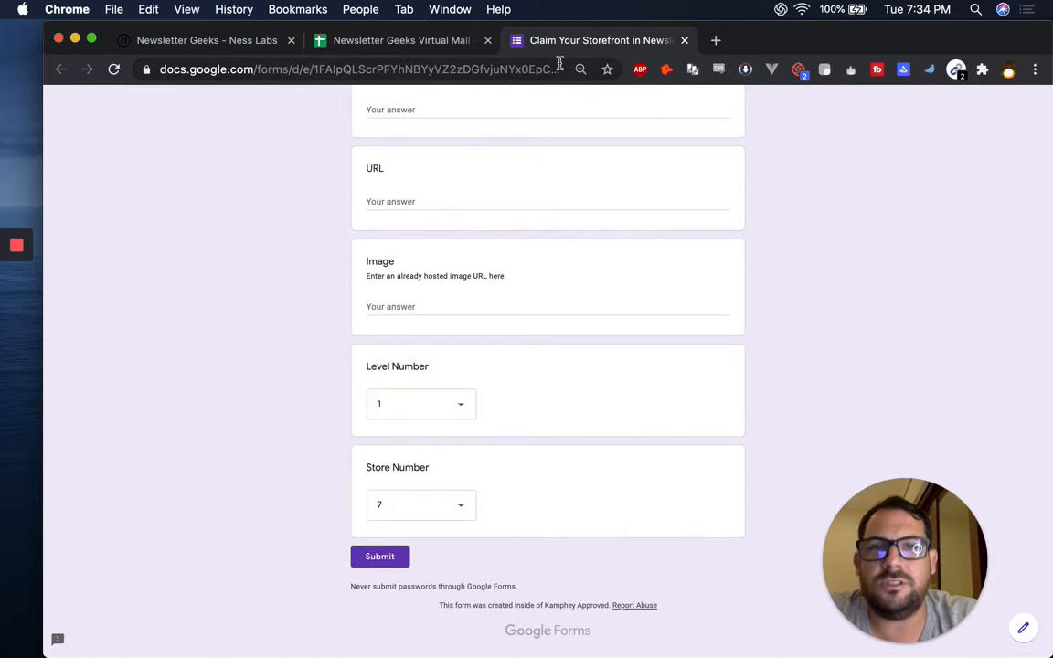
key(super+w)
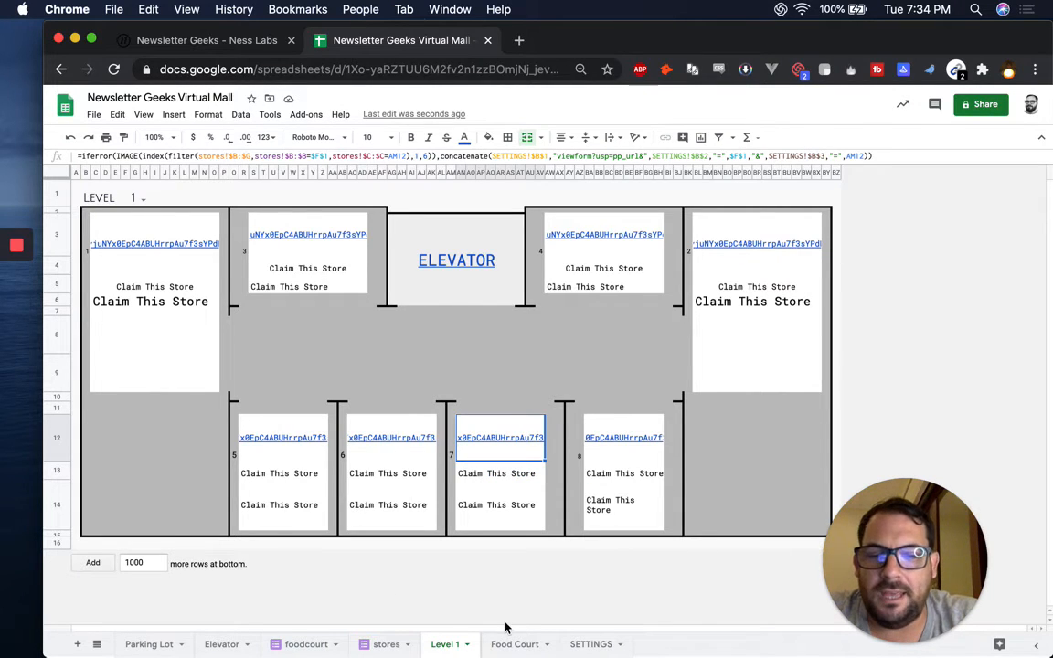
Review the level choices and the Elevator sheet's floor list, and duplicate the Level 1 sheet.
click(140, 201)
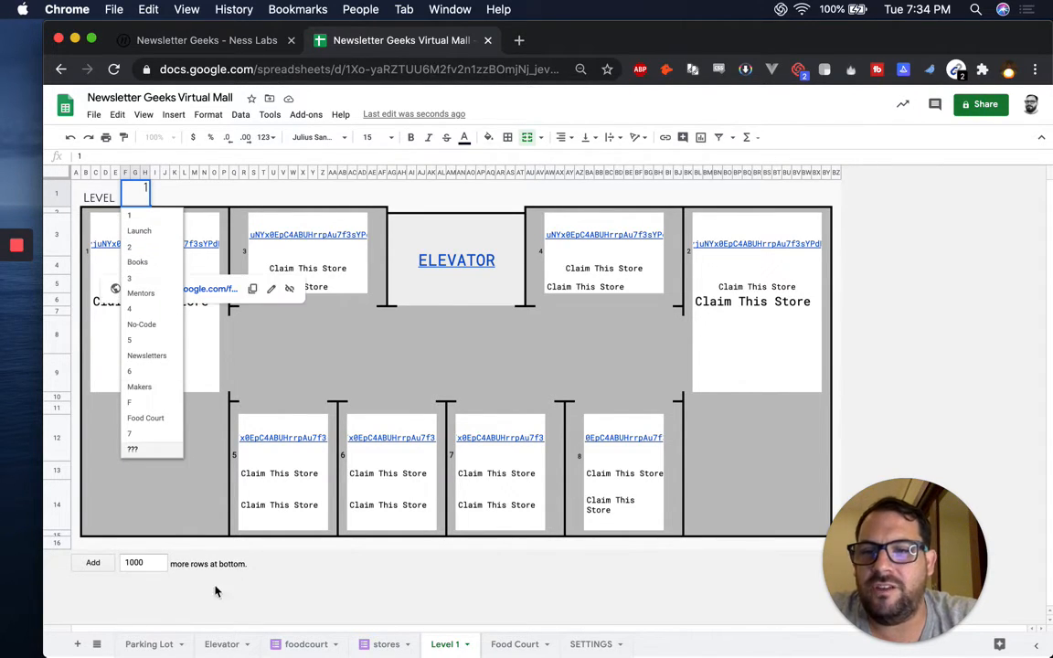
click(238, 647)
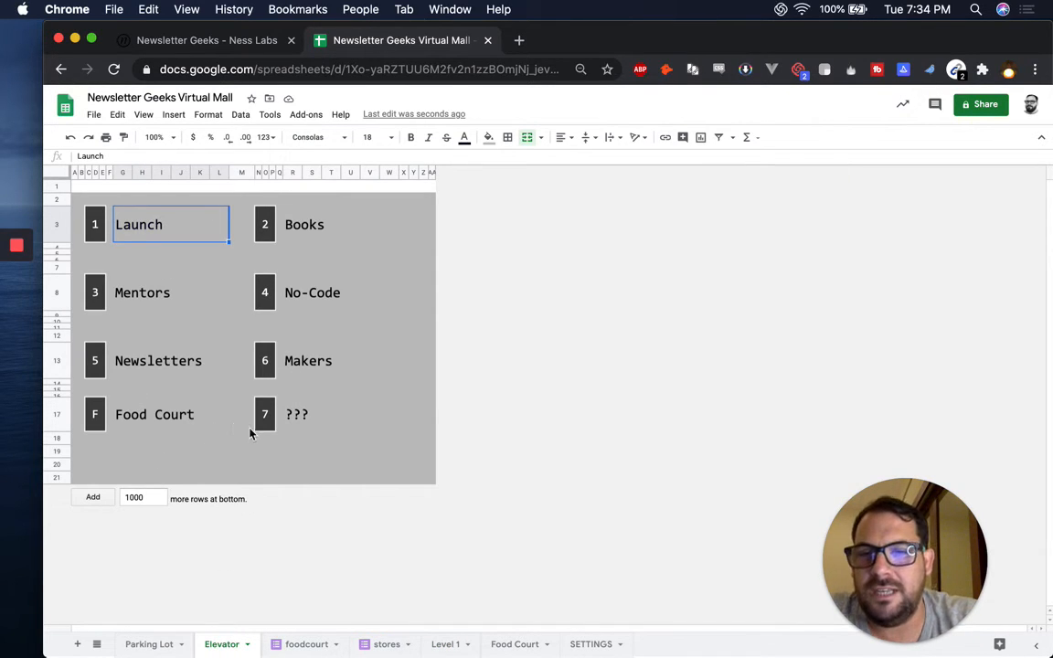
click(471, 647)
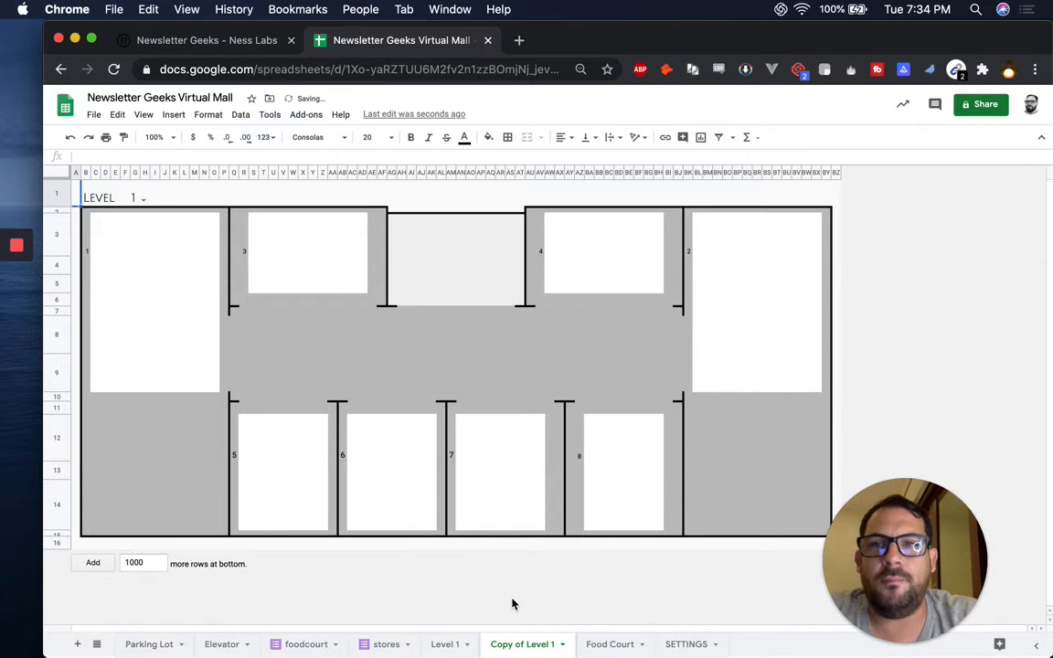
Rename the duplicated sheet as Level 2.
double_click(528, 645)
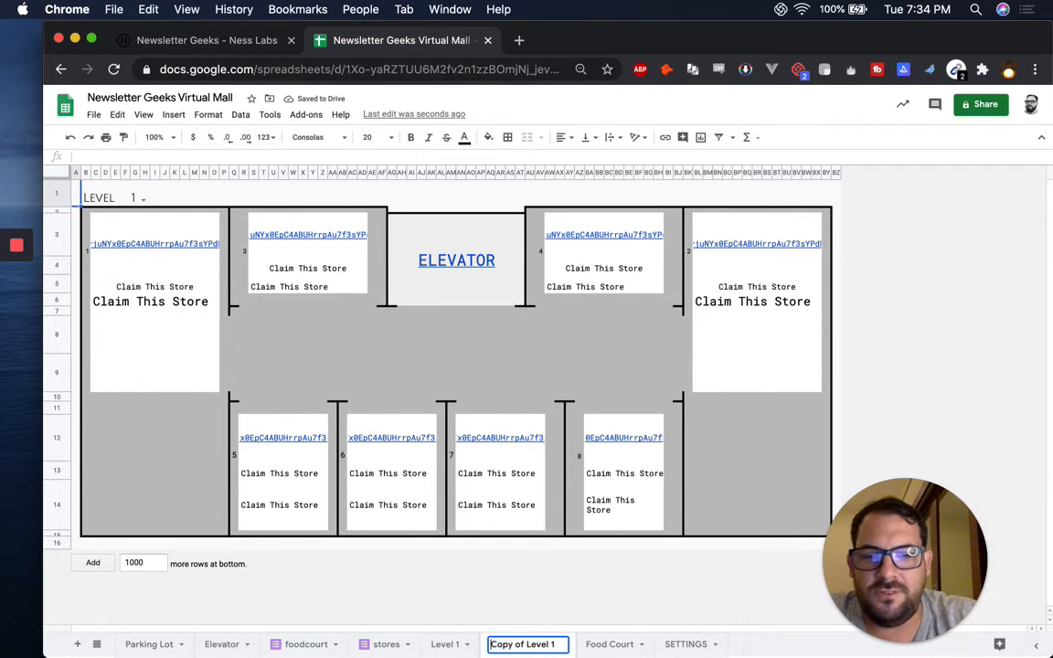
key(BackSpace)
key(BackSpace)
key(BackSpace)
key(BackSpace)
key(BackSpace)
key(BackSpace)
key(BackSpace)
key(BackSpace)
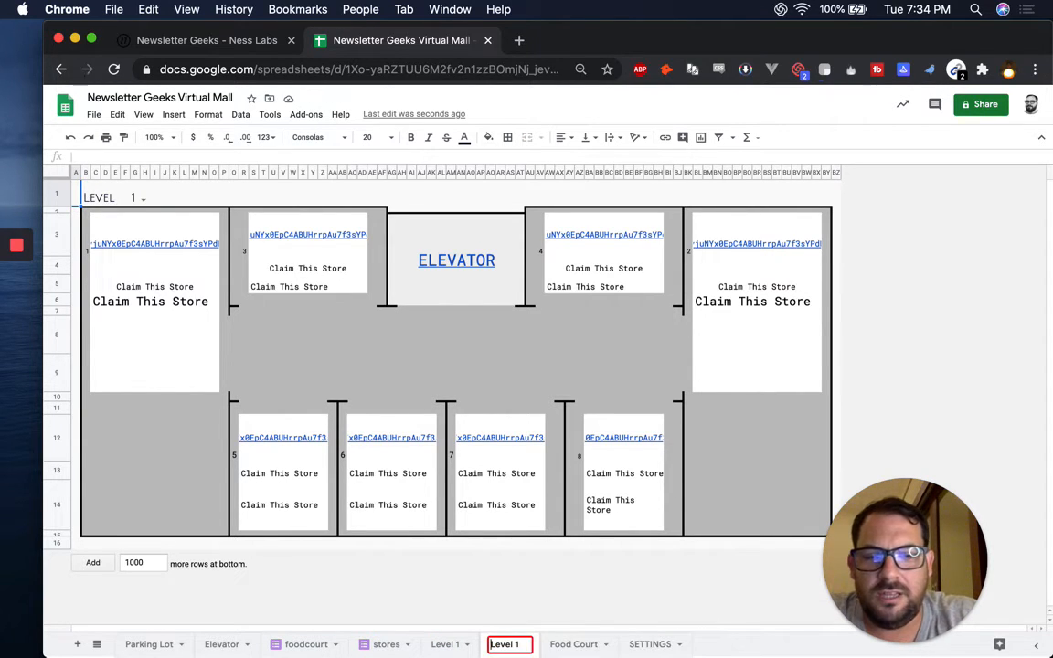
key(BackSpace)
text(2)
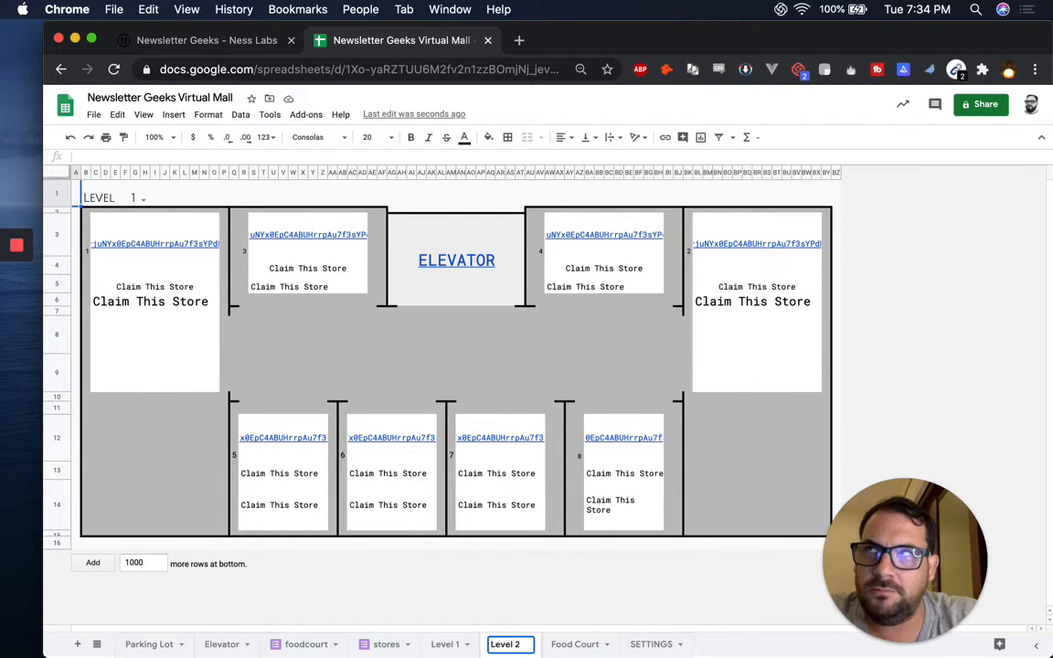
key(Return)
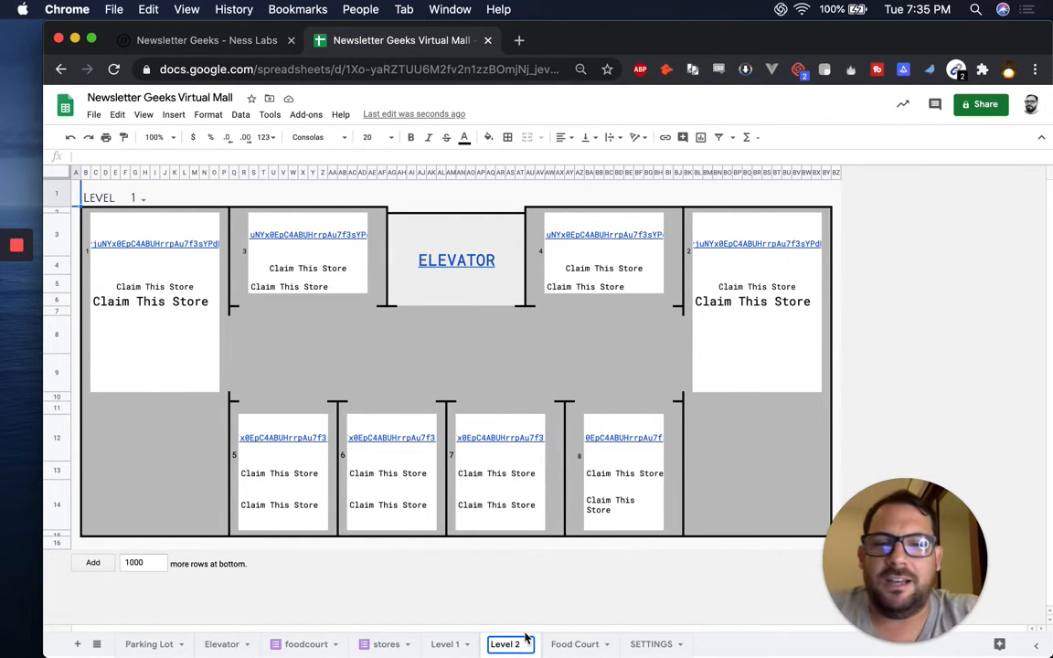
Set the level selector on the Level 2 sheet to 2.
double_click(525, 640)
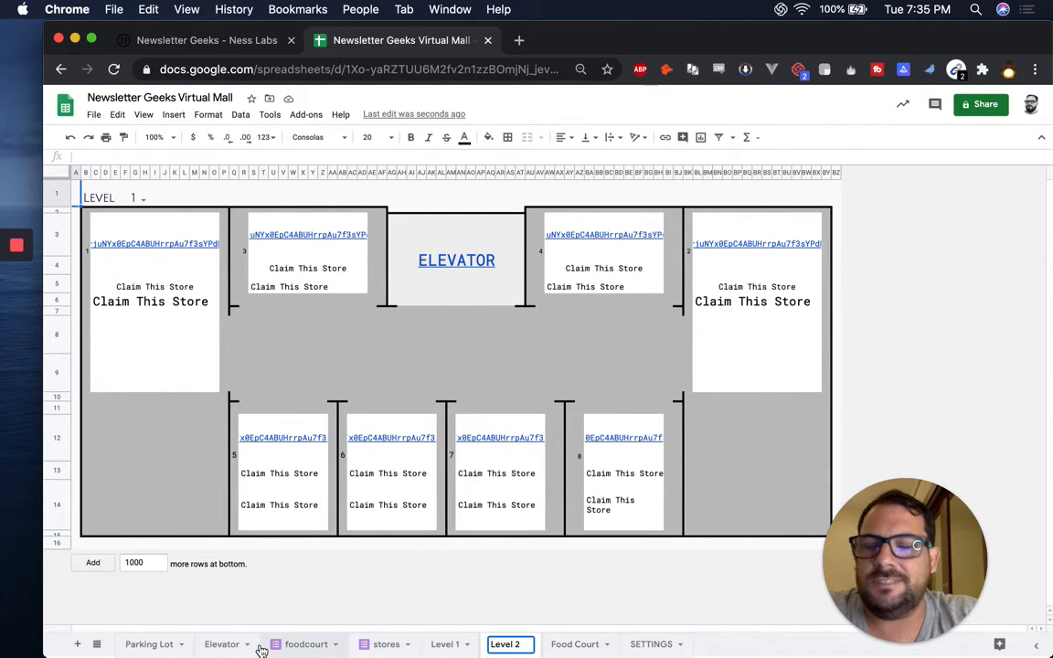
key(Return)
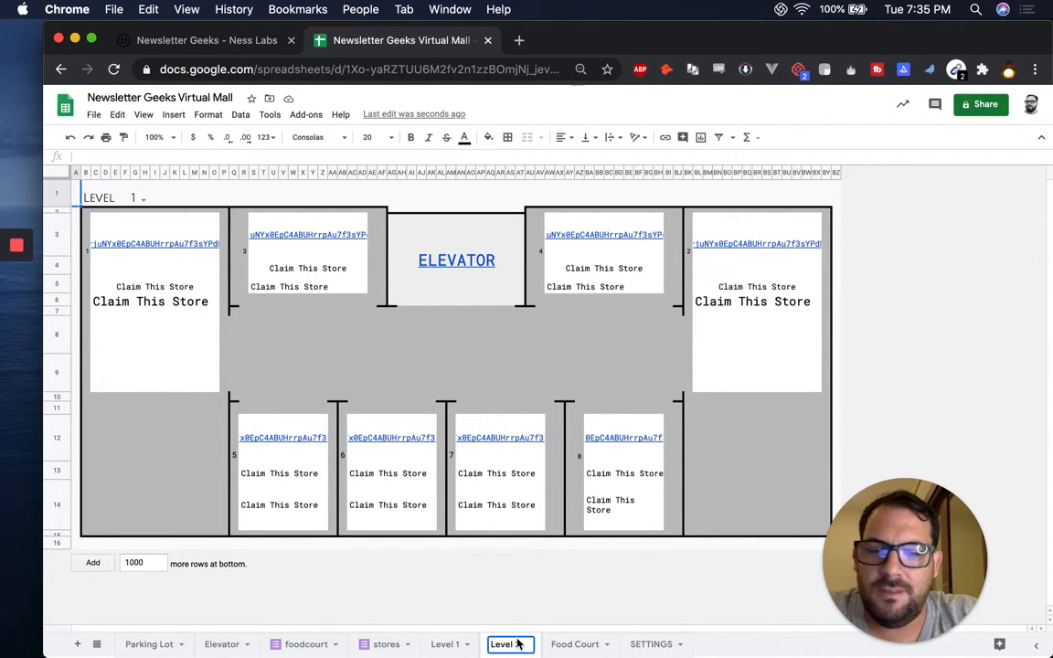
click(142, 199)
click(161, 252)
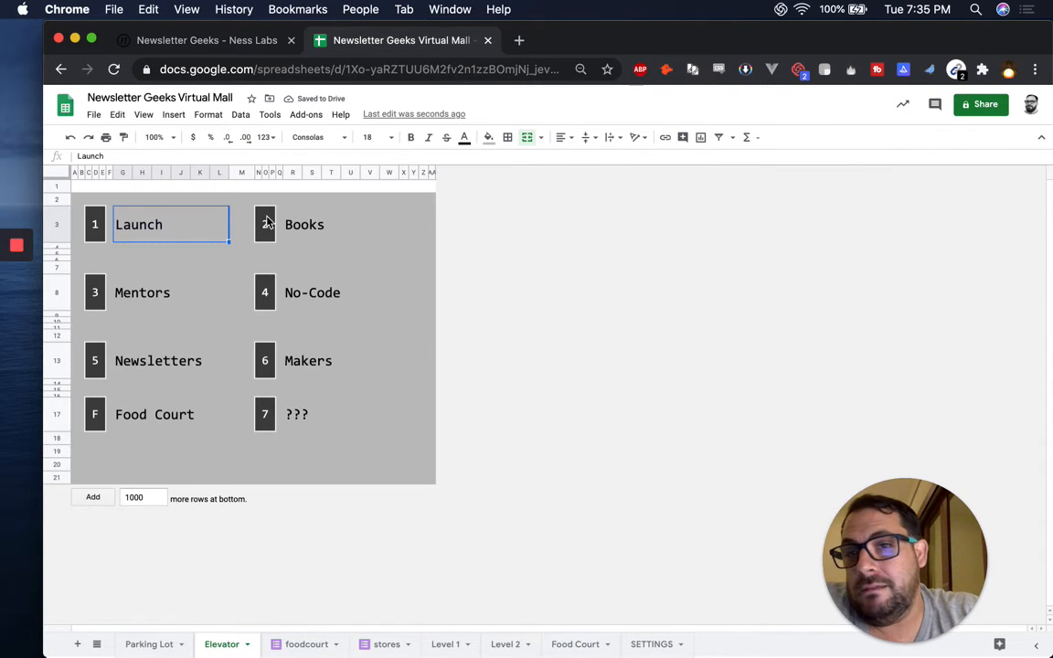
Rename level 1 on the Elevator sheet from Launch to Dailies.
click(153, 228)
text(OG)
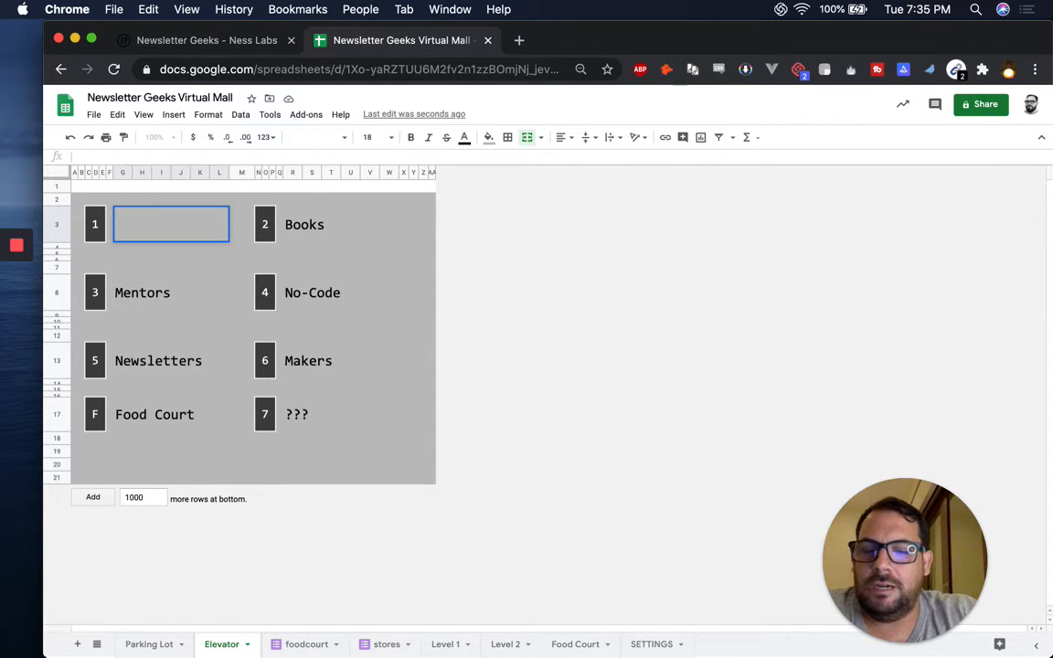
text(Daily)
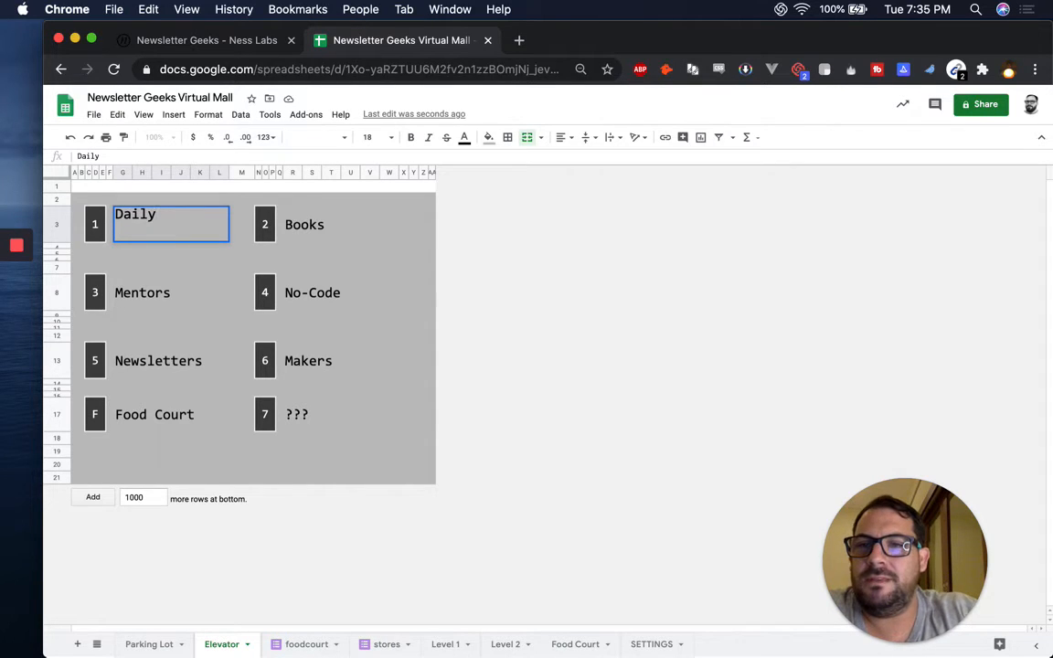
key(BackSpace)
text(ies)
key(Tab)
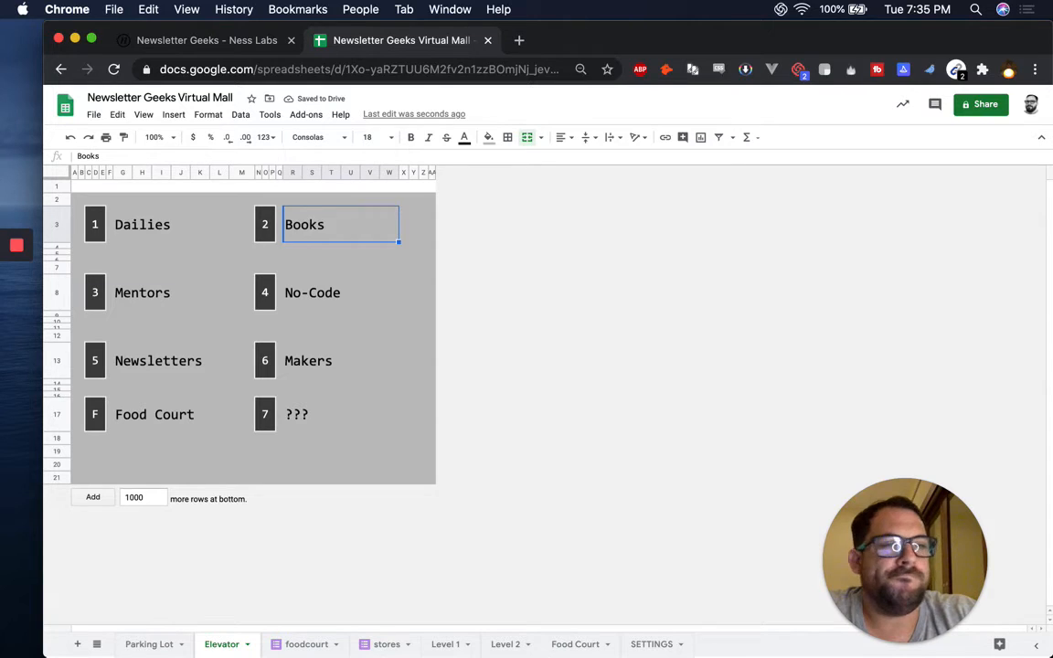
Rename level 2 as Tech and level 3 as Mental Models on the Elevator sheet.
text(Tech)
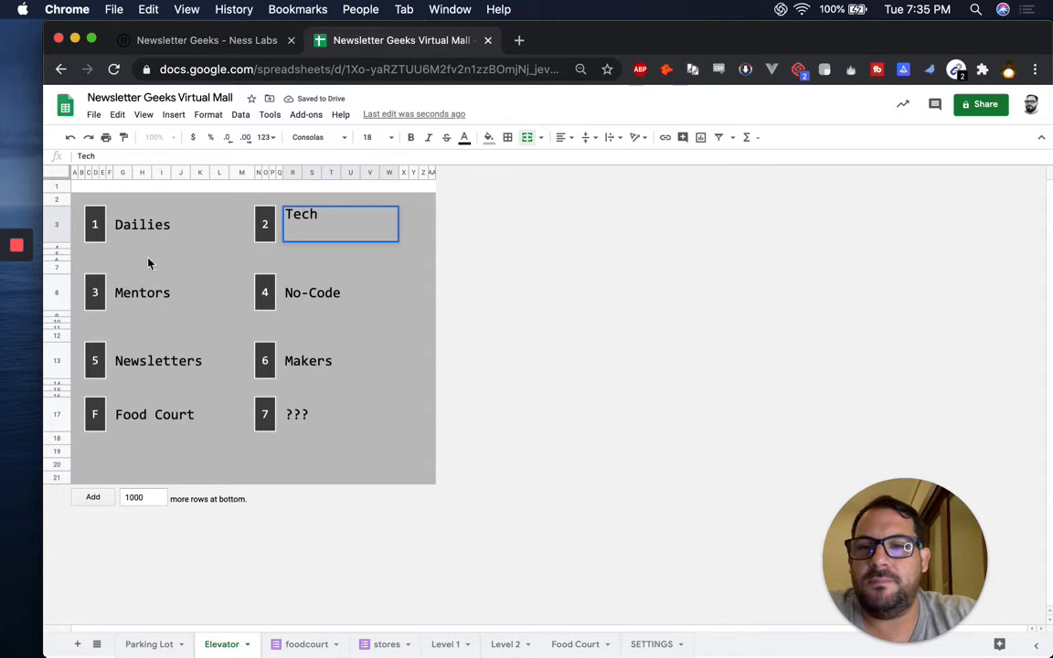
click(163, 298)
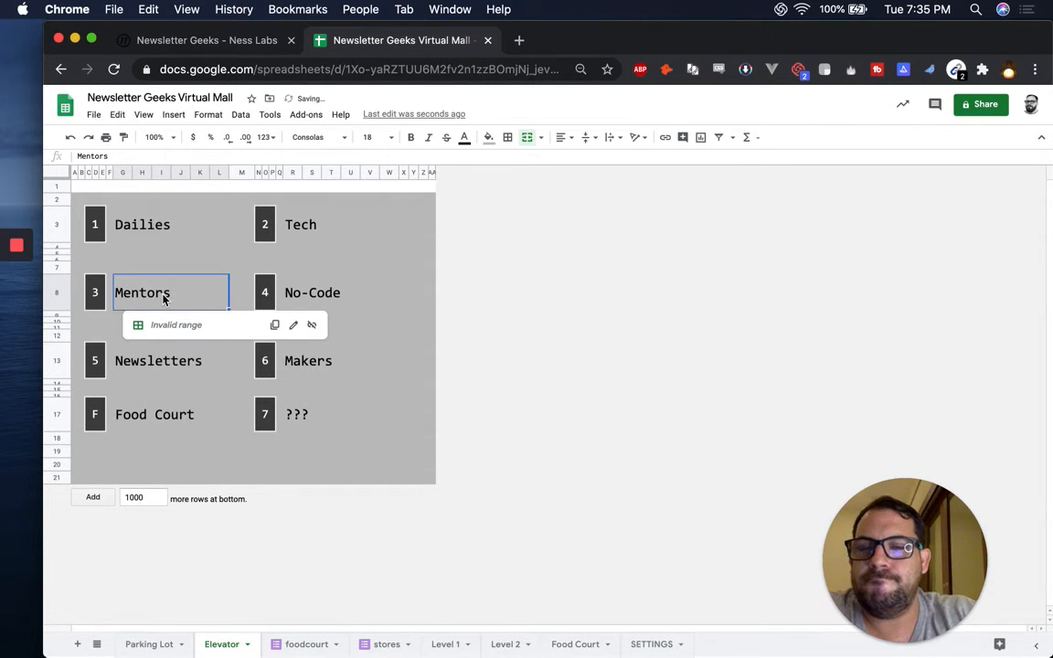
text(Mental)
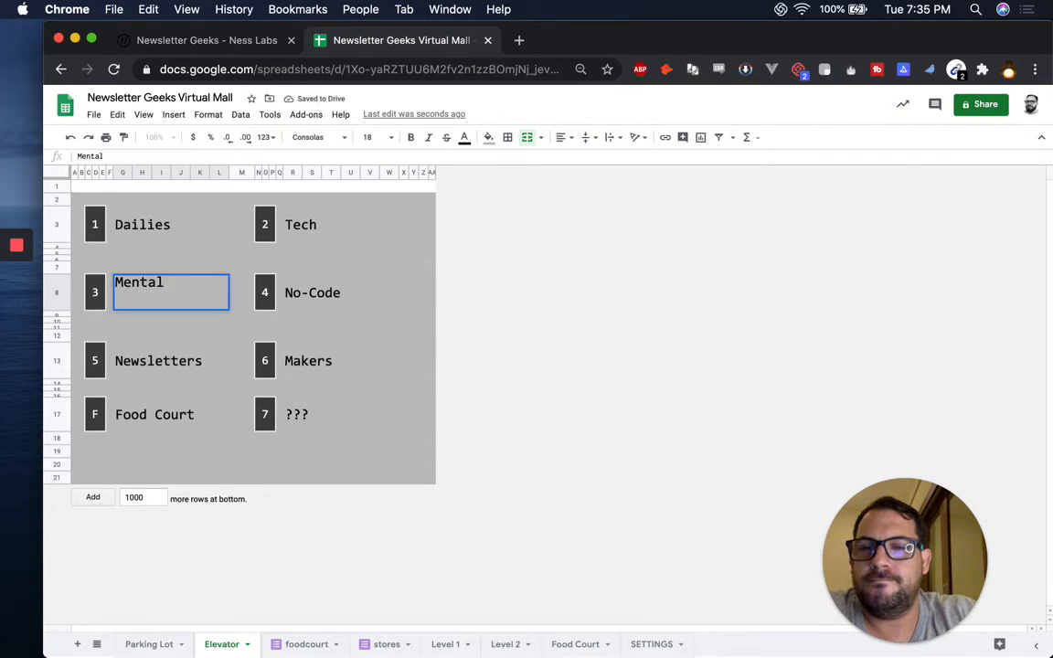
text( Models)
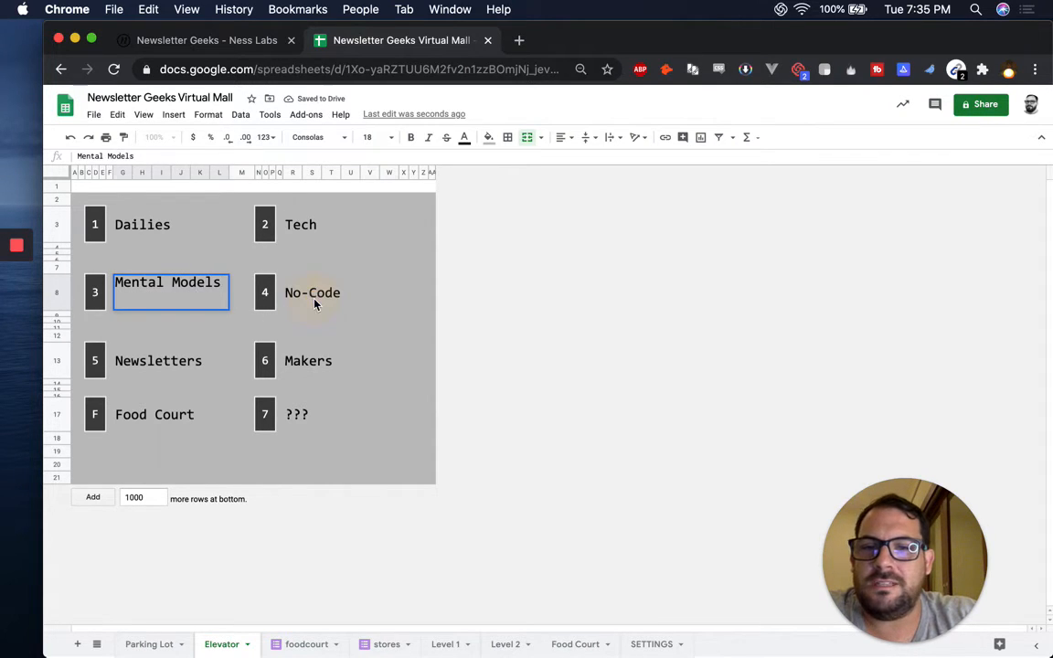
Clear the name of level 5 on the Elevator sheet.
click(315, 304)
click(167, 373)
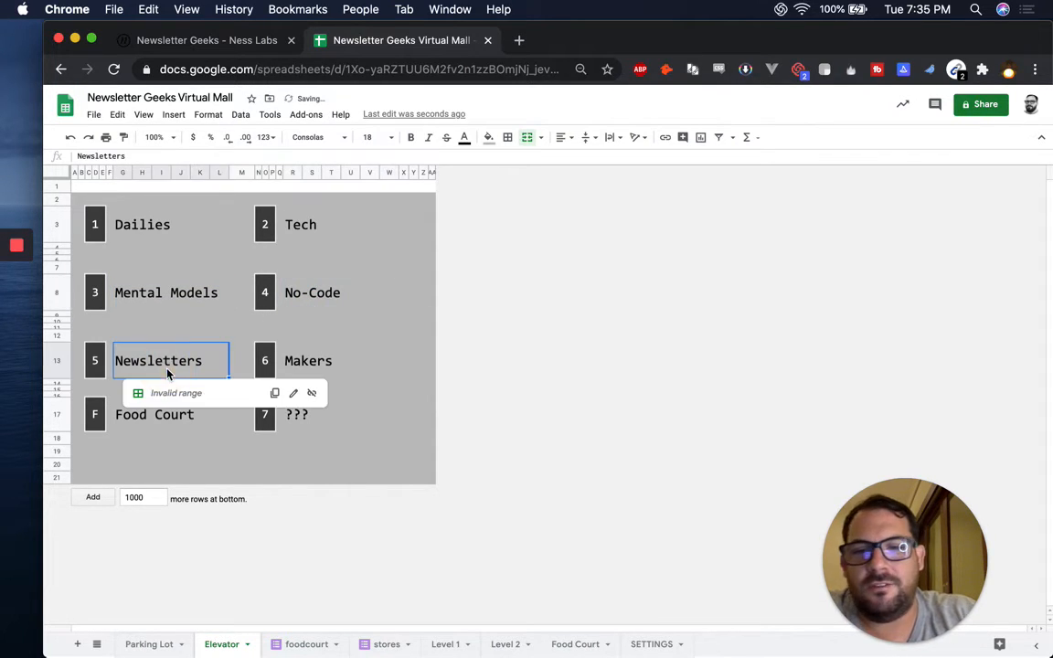
key(BackSpace)
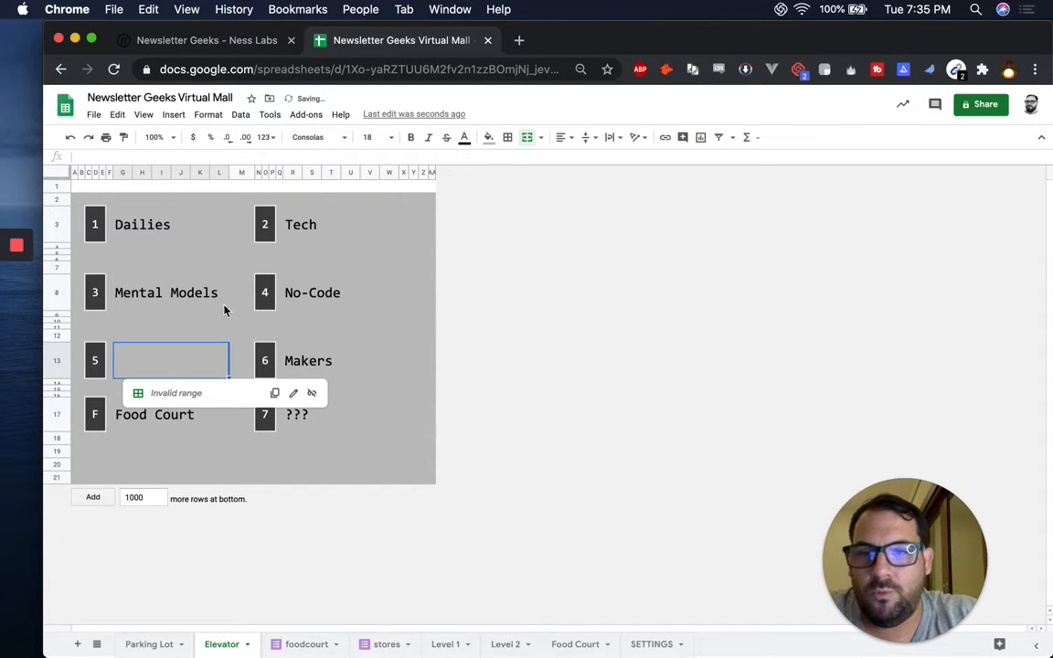
Link the Dailies name of level 1 on the Elevator sheet to the Level 1 sheet.
click(167, 235)
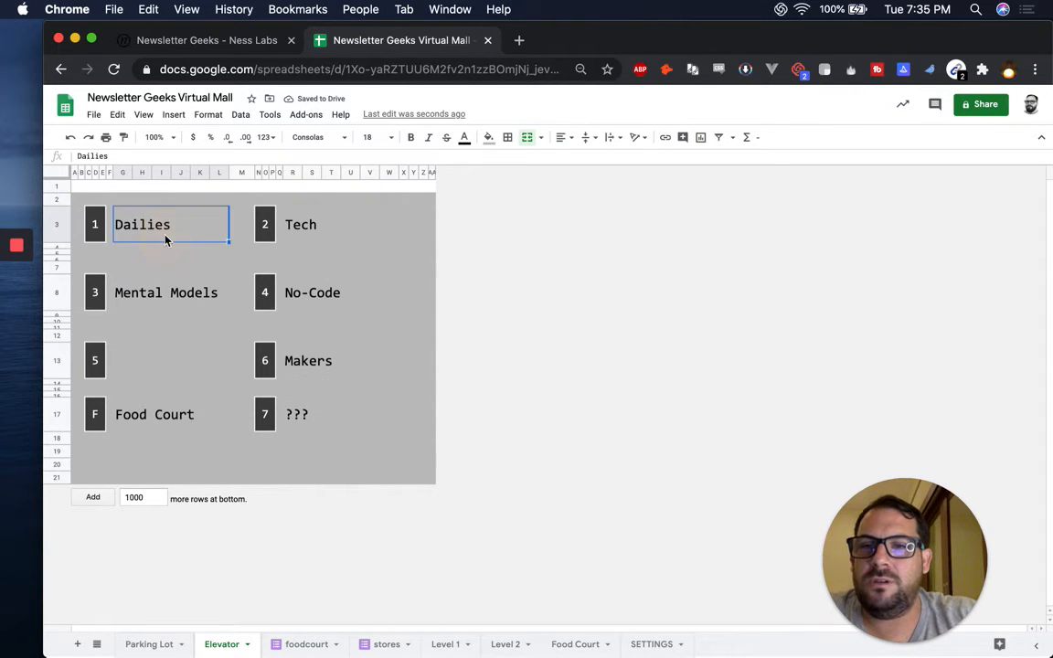
click(98, 230)
click(135, 213)
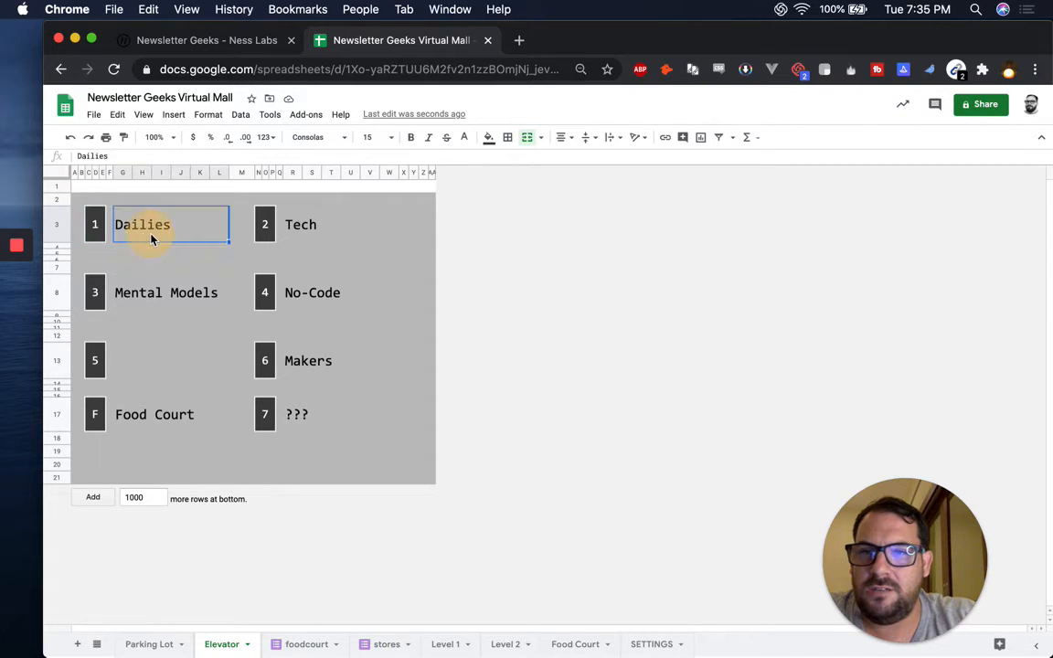
key(super+k)
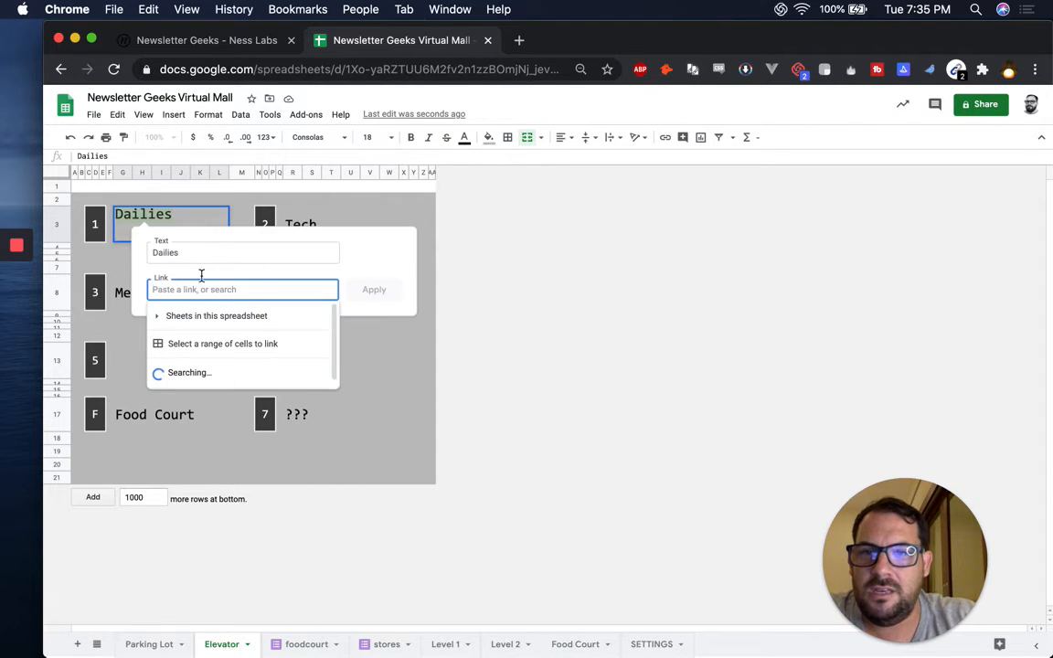
click(195, 316)
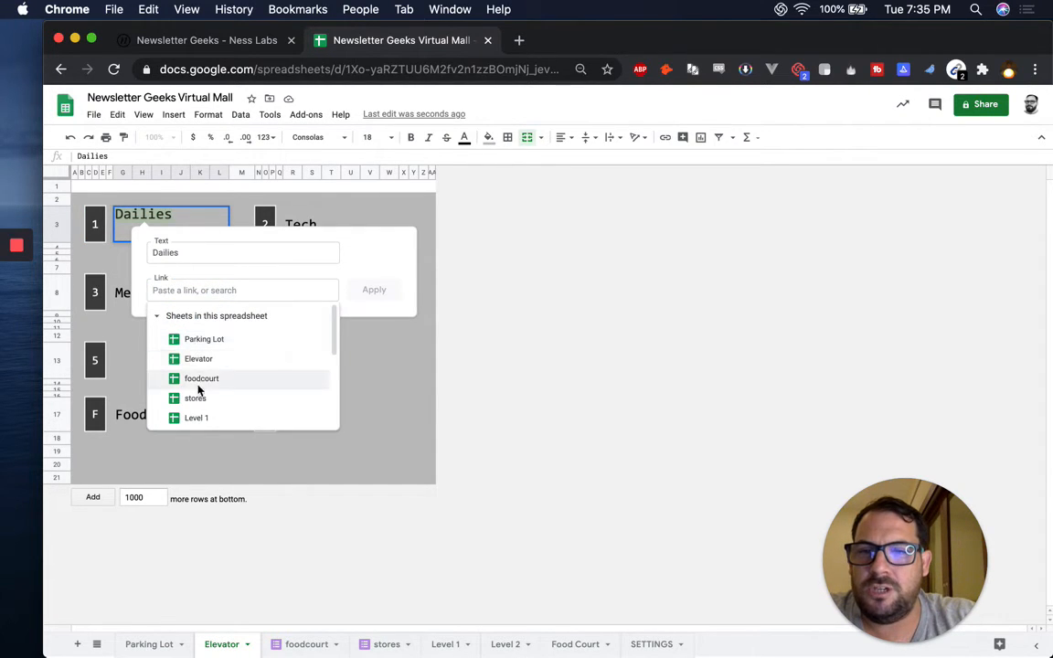
click(197, 417)
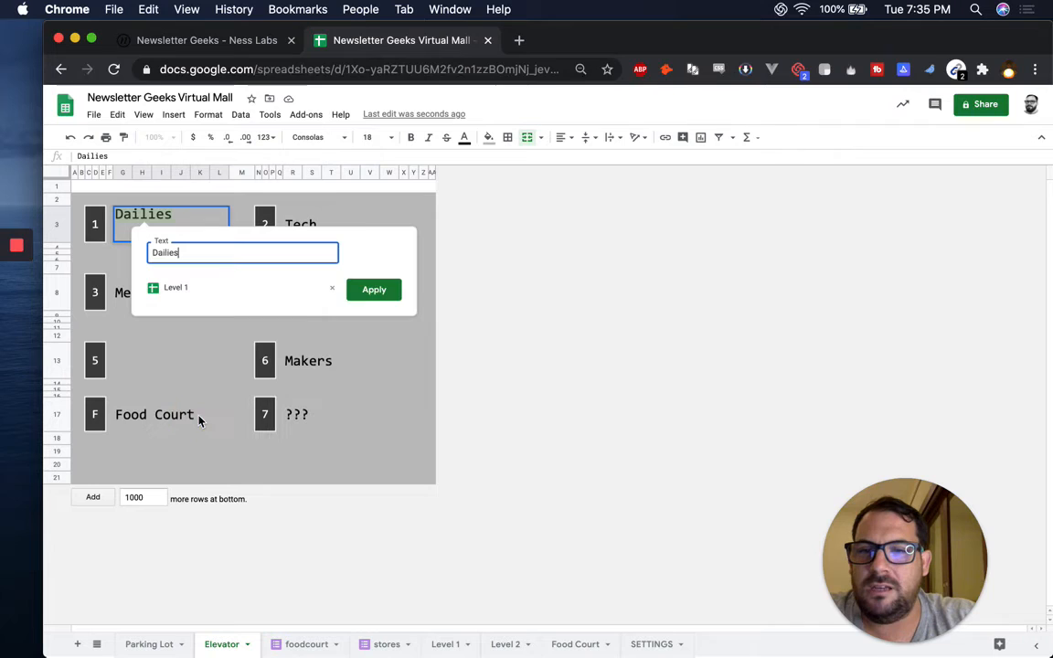
click(384, 292)
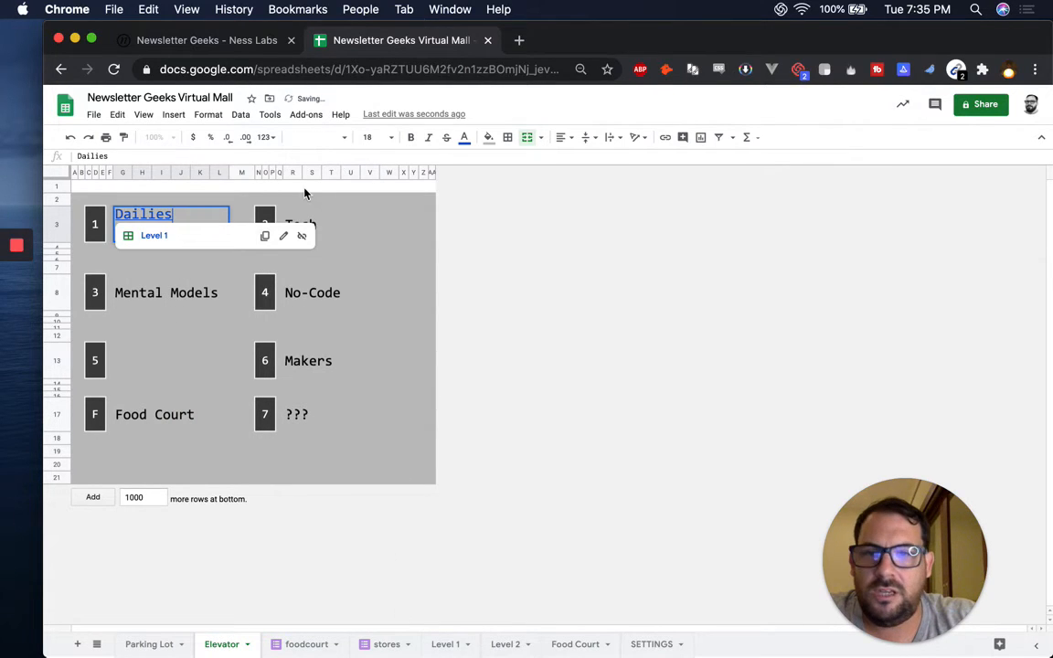
Replace the link on the Elevator's number 2 button with a link to the Level 2 sheet.
click(265, 221)
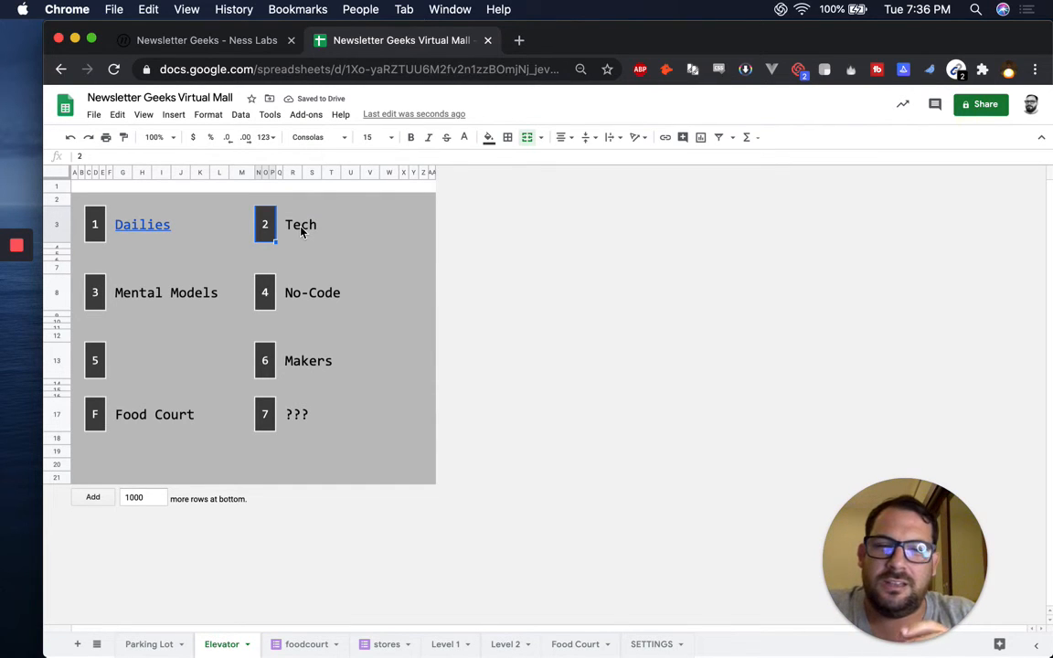
key(super+k)
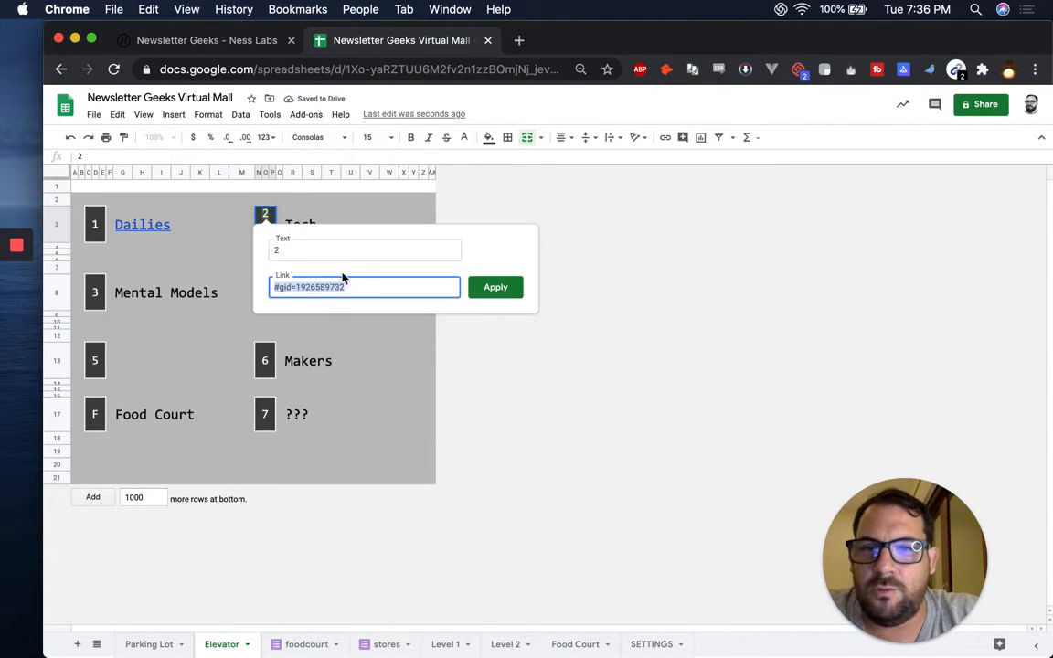
key(BackSpace)
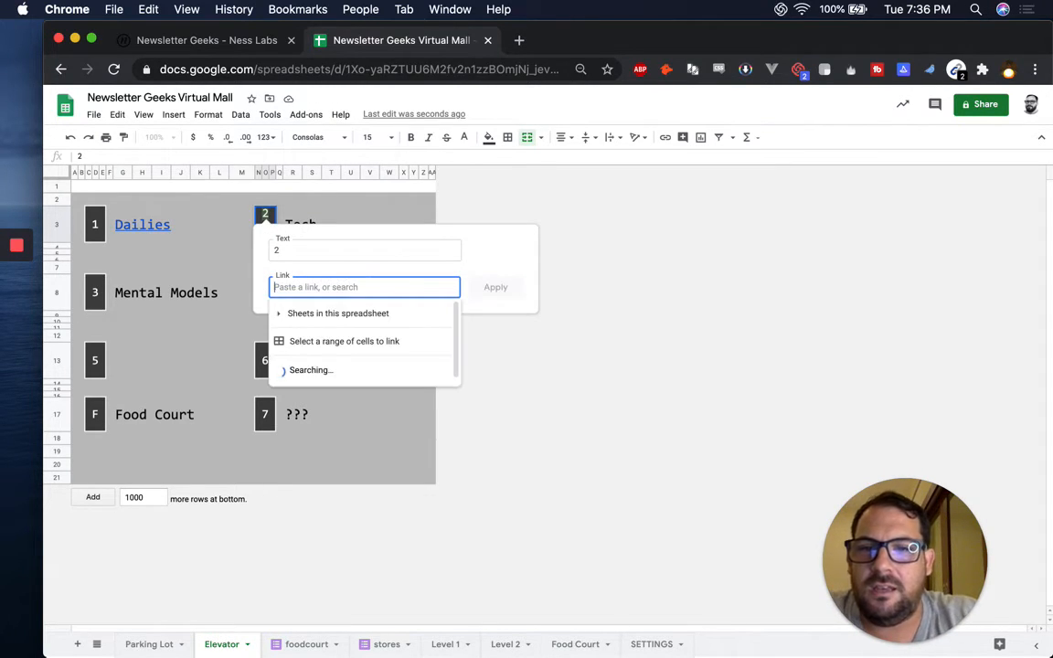
click(387, 310)
scroll(325, 403, down, 1)
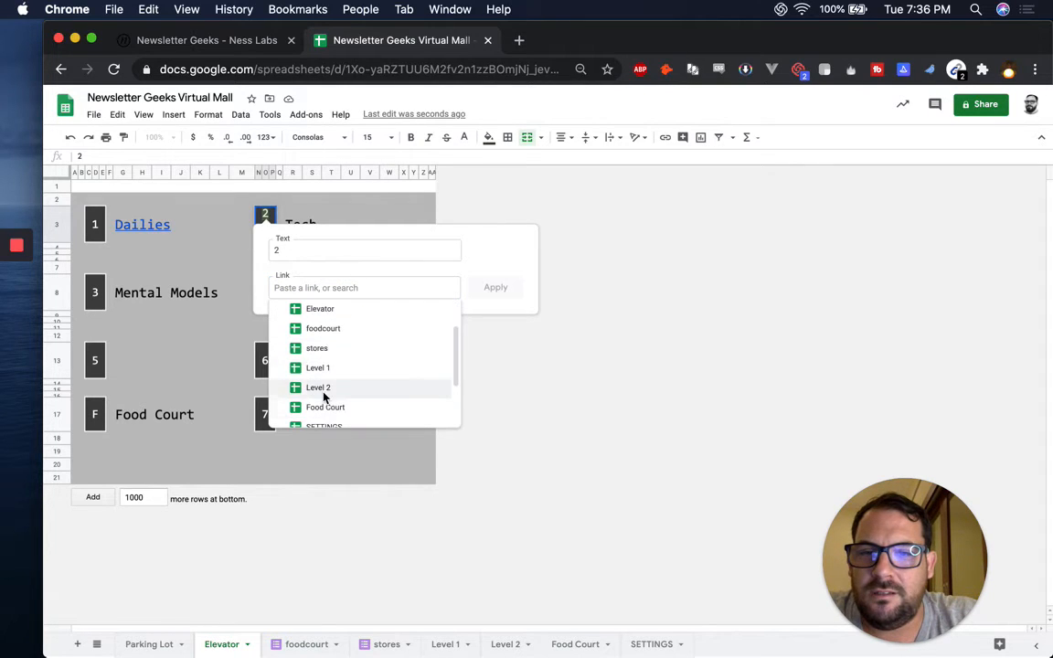
click(324, 389)
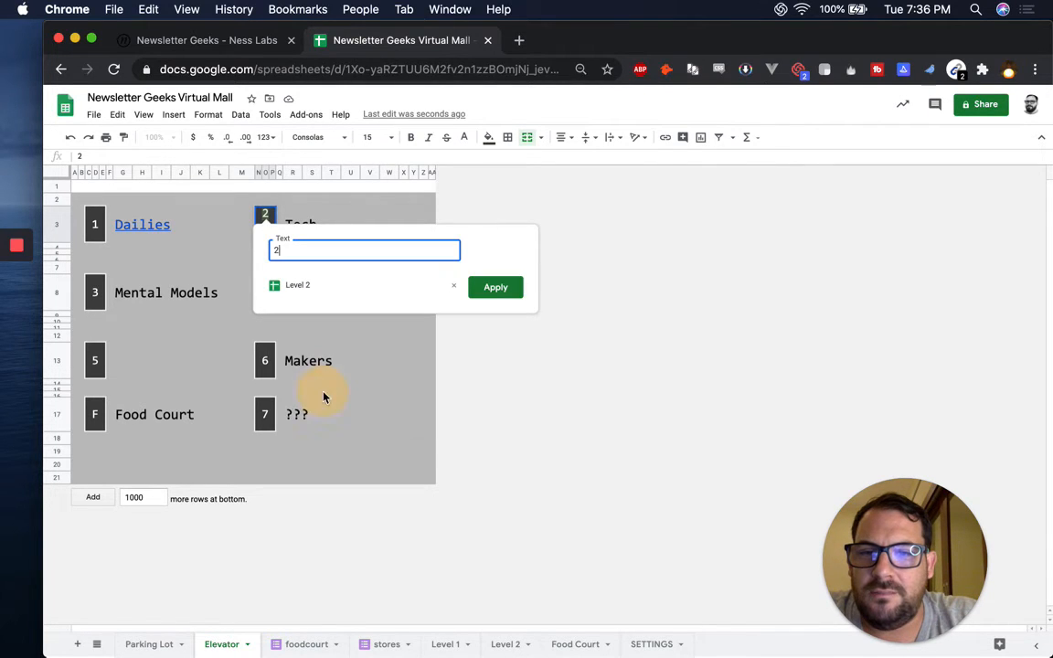
key(Return)
Link the Tech name of level 2 on the Elevator sheet to the Level 2 sheet.
click(311, 223)
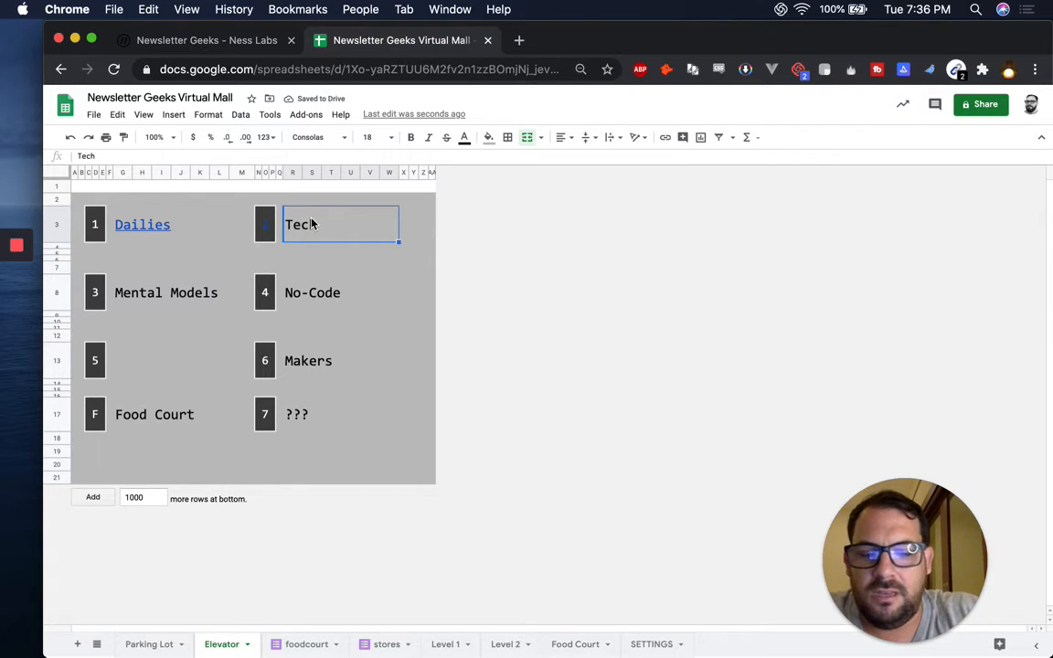
key(super+u)
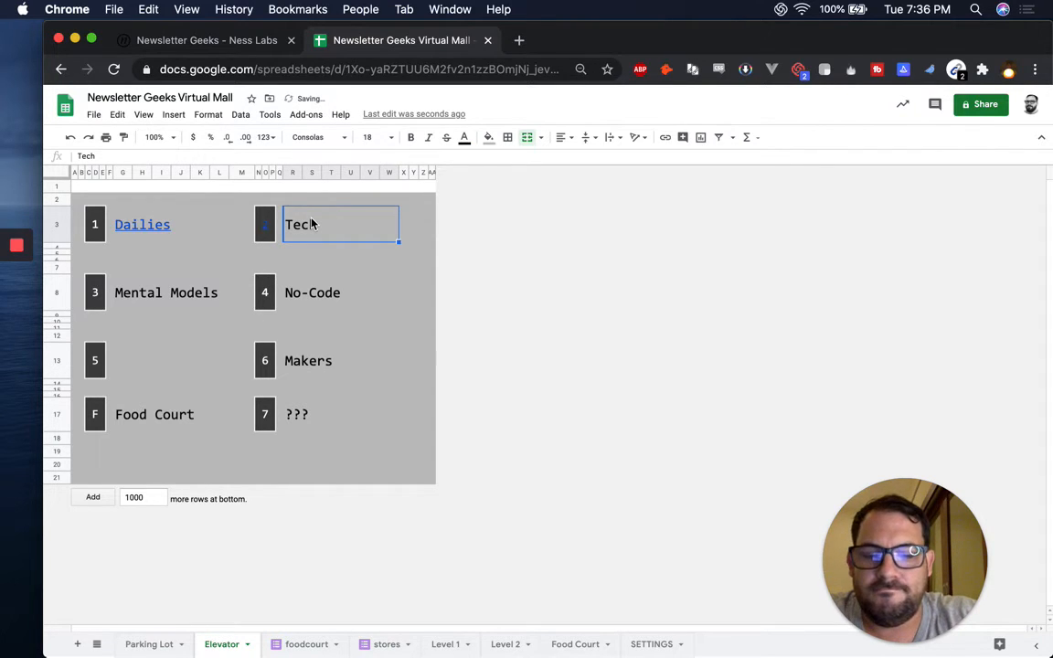
key(super+k)
click(376, 310)
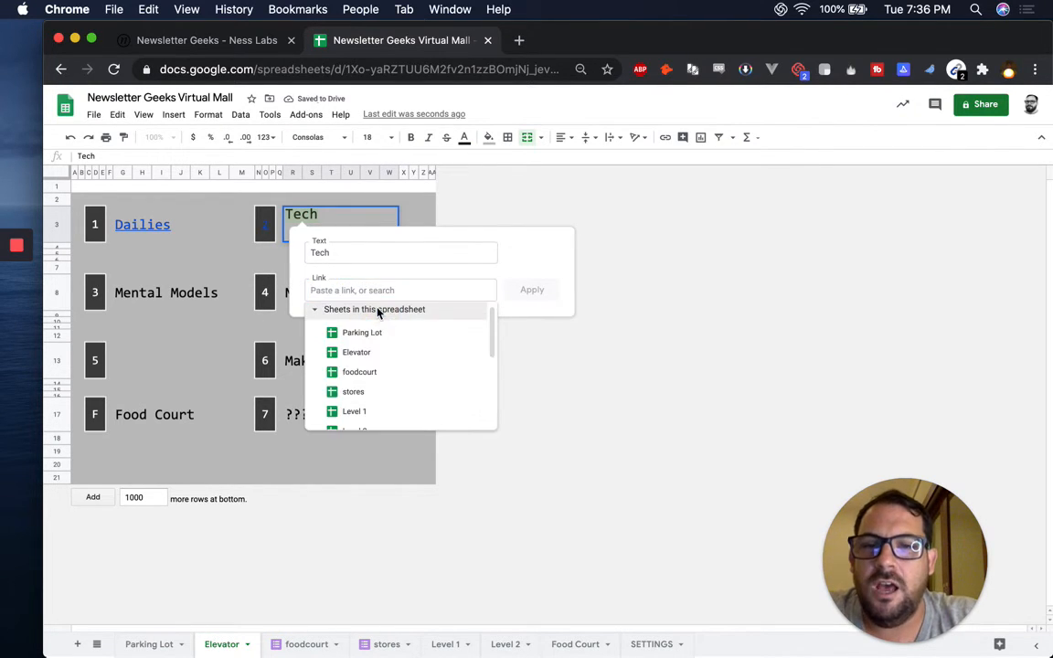
scroll(368, 405, down, 1)
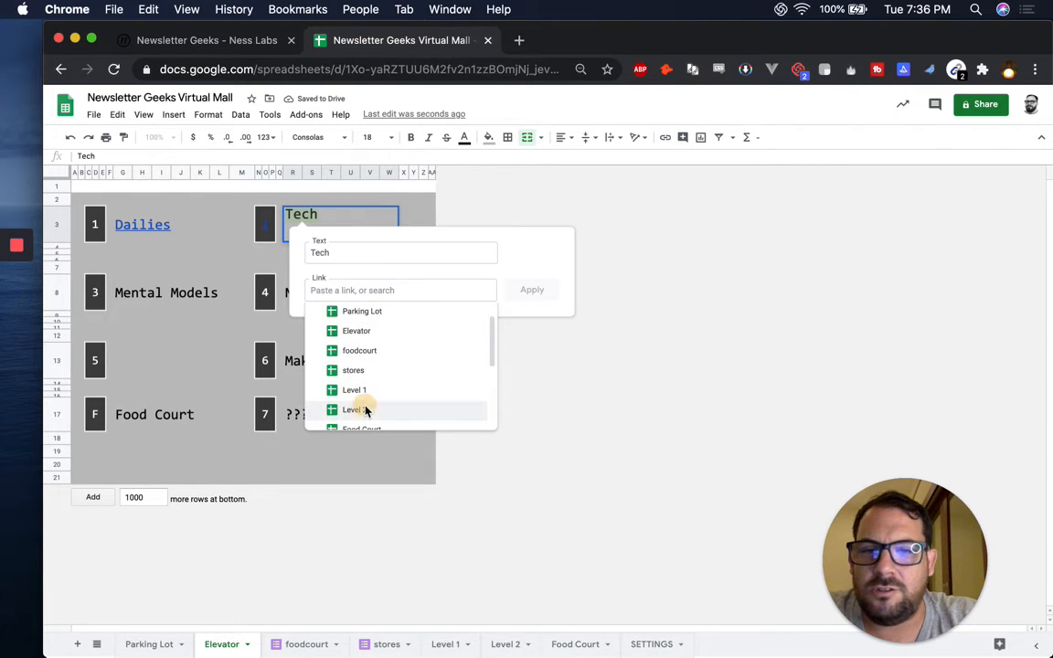
click(365, 409)
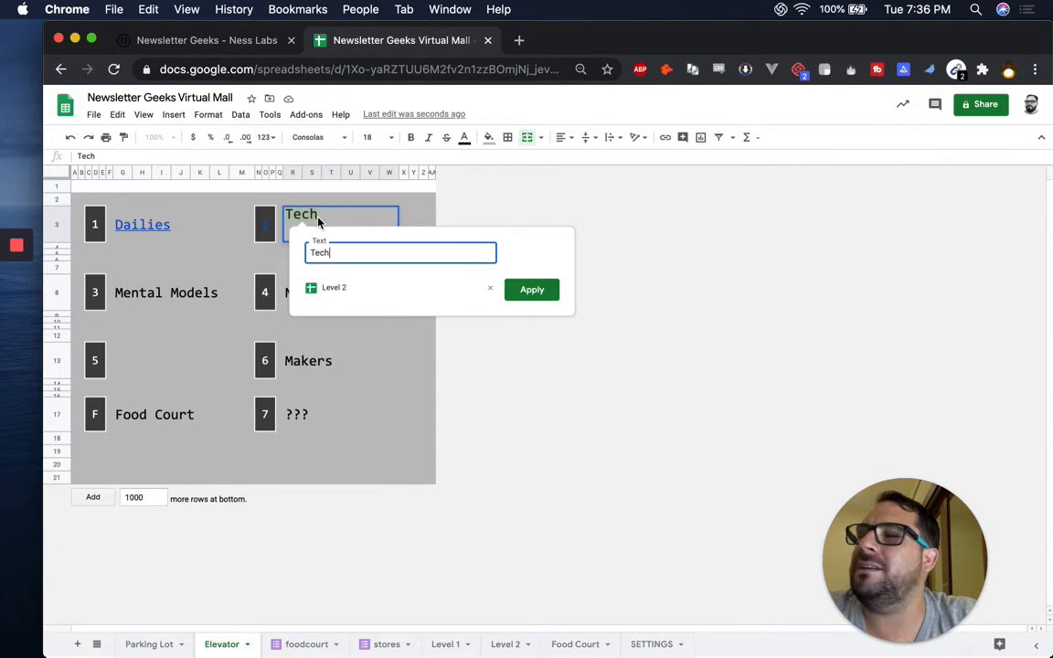
click(512, 289)
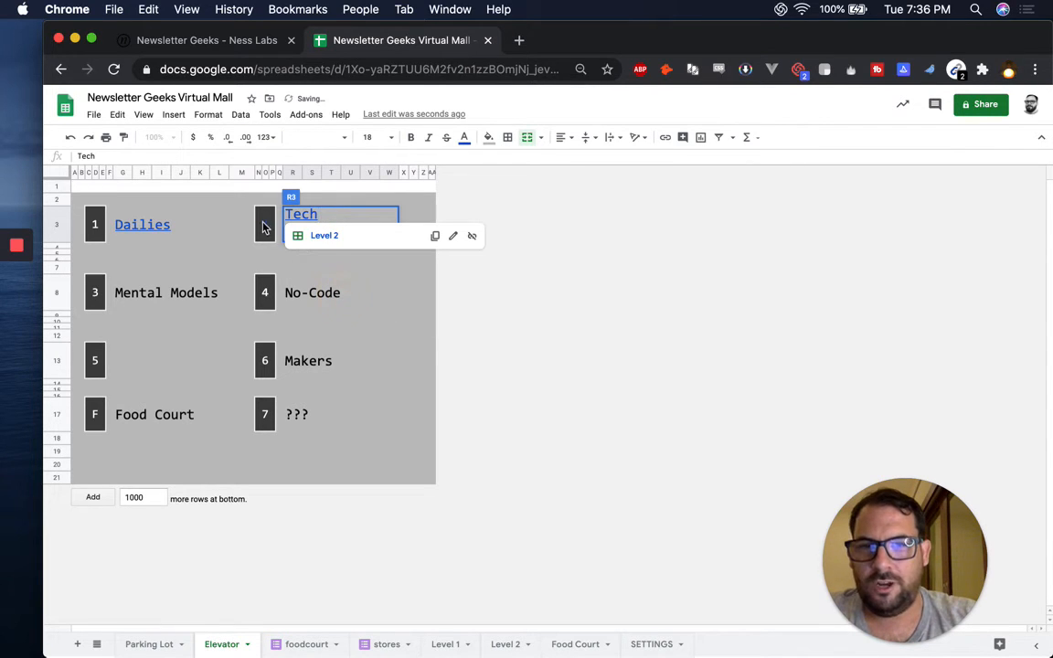
Color the number 2 button's text white, and make the Tech label dark without an underline.
key(Left)
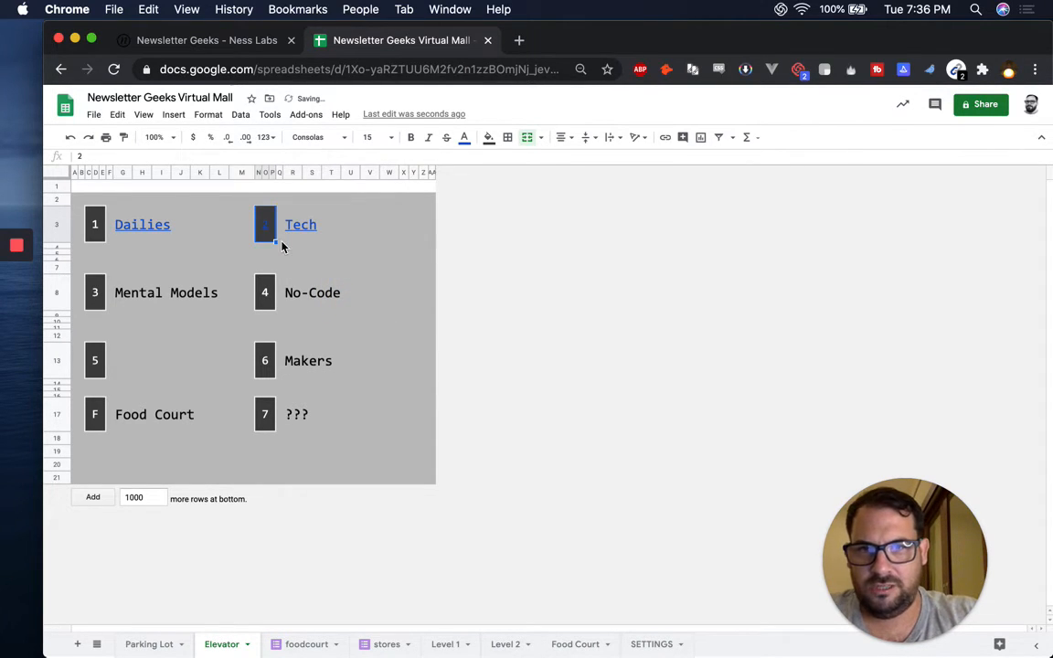
click(465, 139)
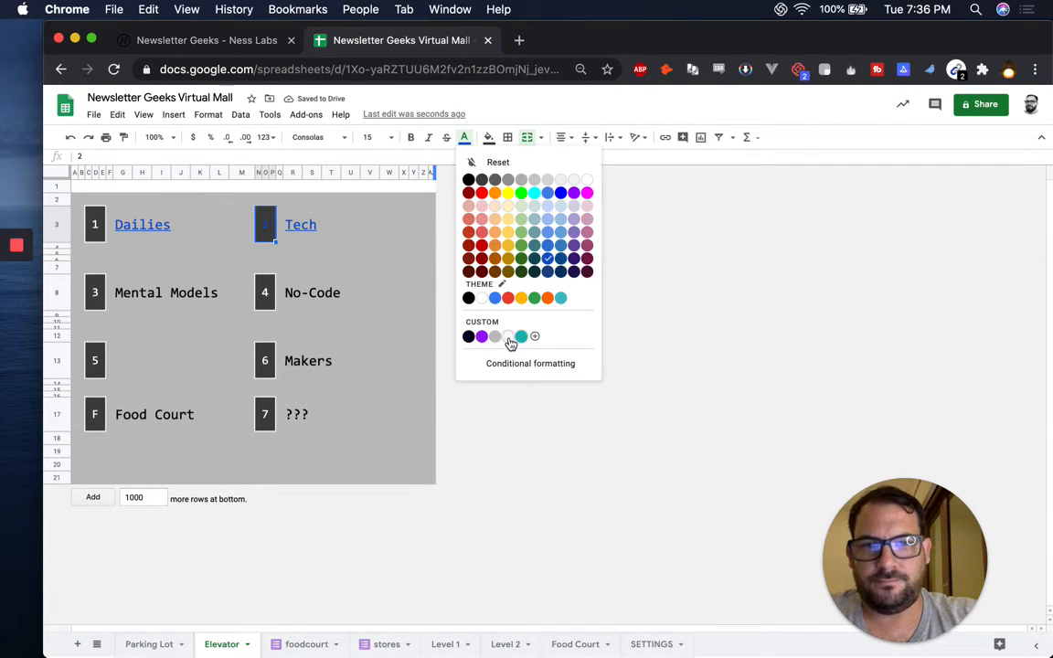
click(508, 337)
click(304, 234)
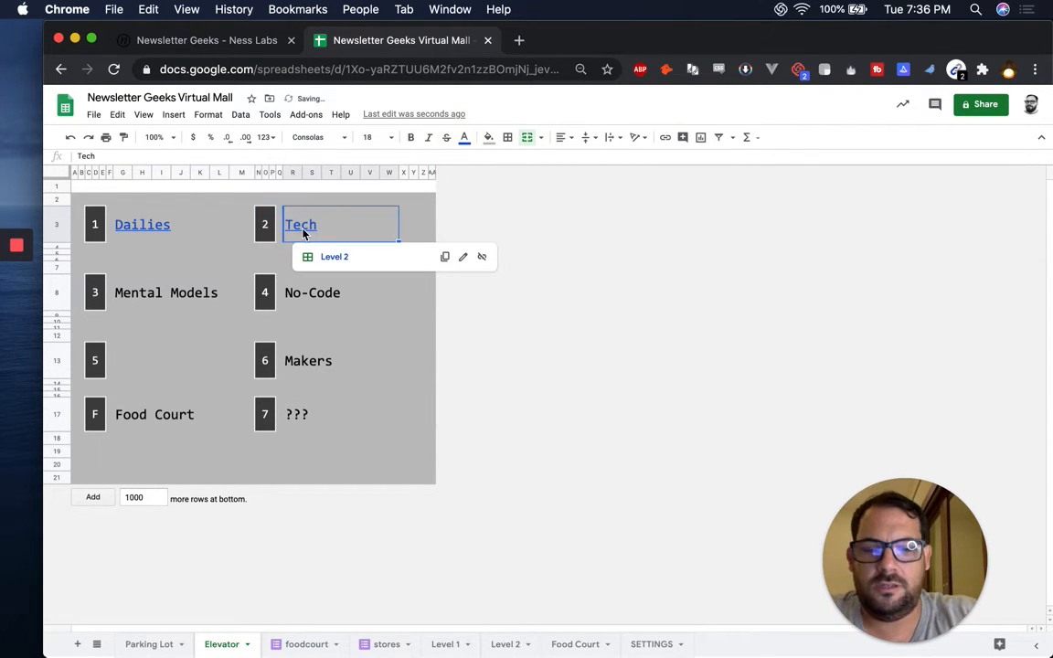
click(465, 137)
click(495, 337)
Apply the same dark text color to the Dailies label.
click(169, 228)
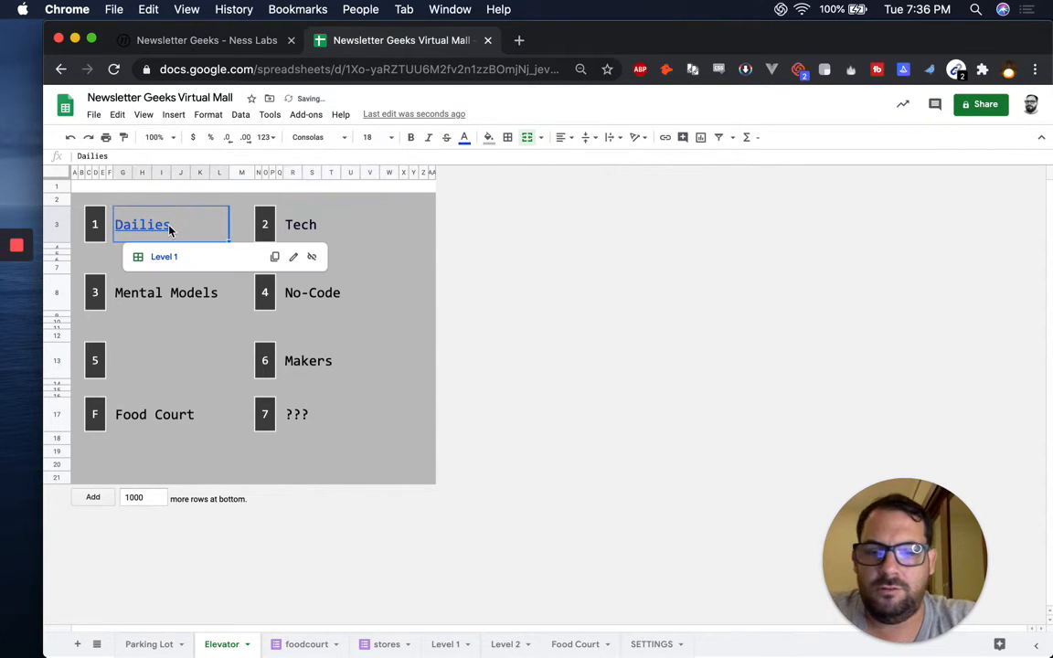
key(super+y)
click(97, 224)
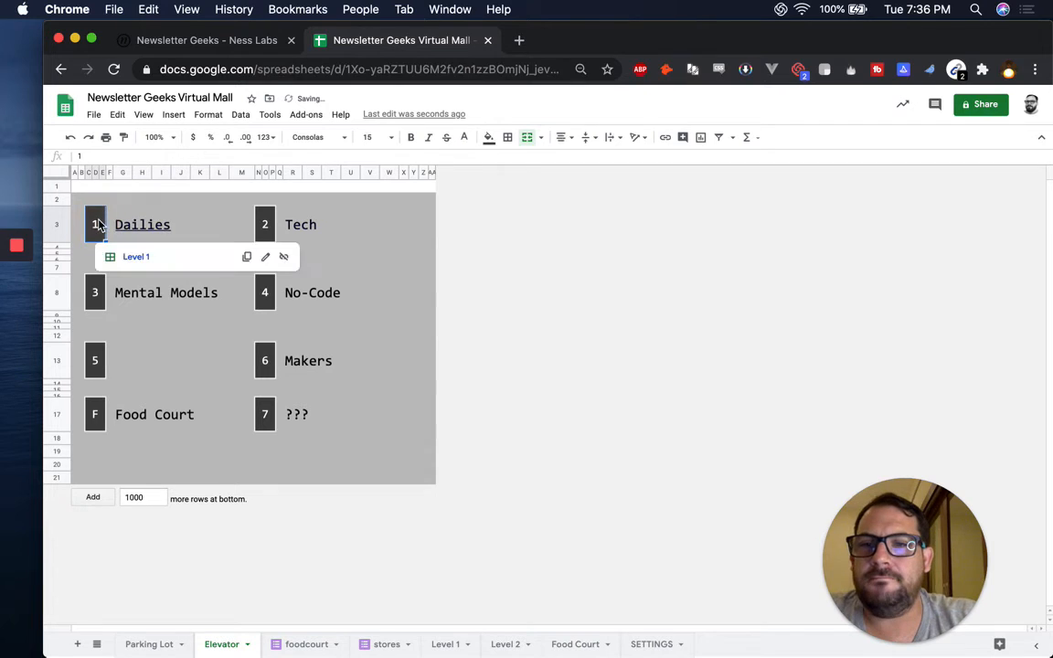
Set the font of all level buttons and names on the Elevator sheet to Roboto Mono.
drag(98, 223, 437, 430)
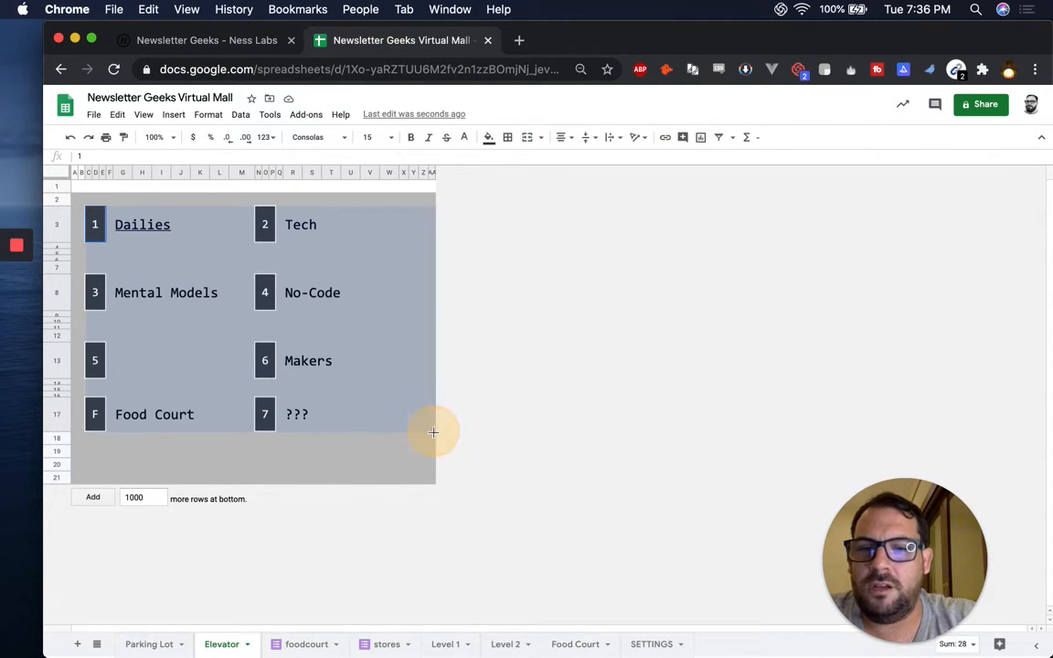
click(329, 139)
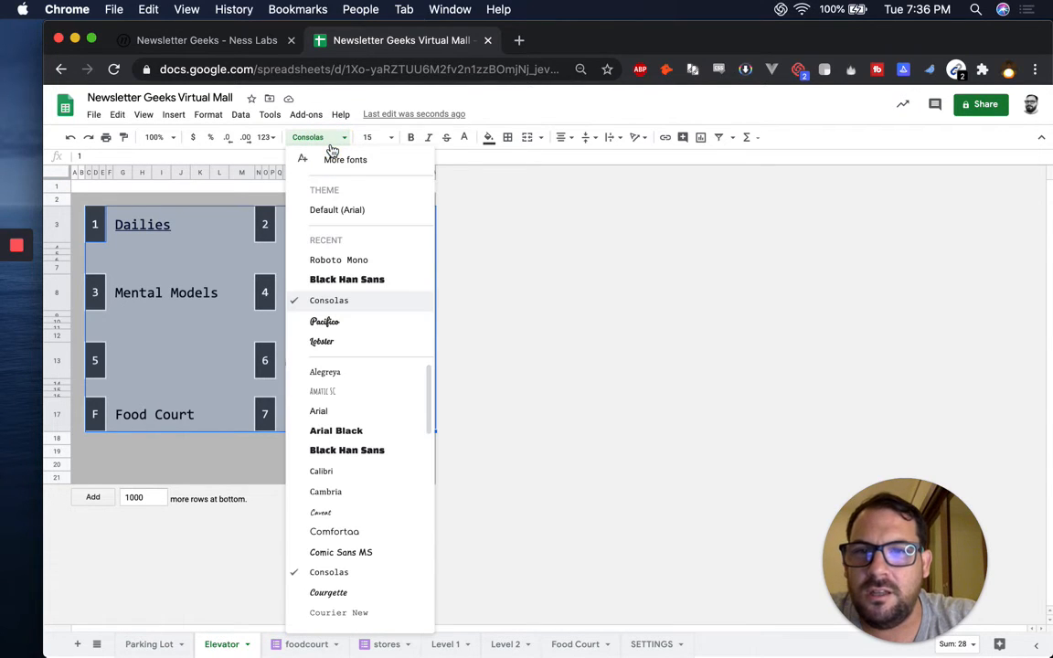
click(334, 260)
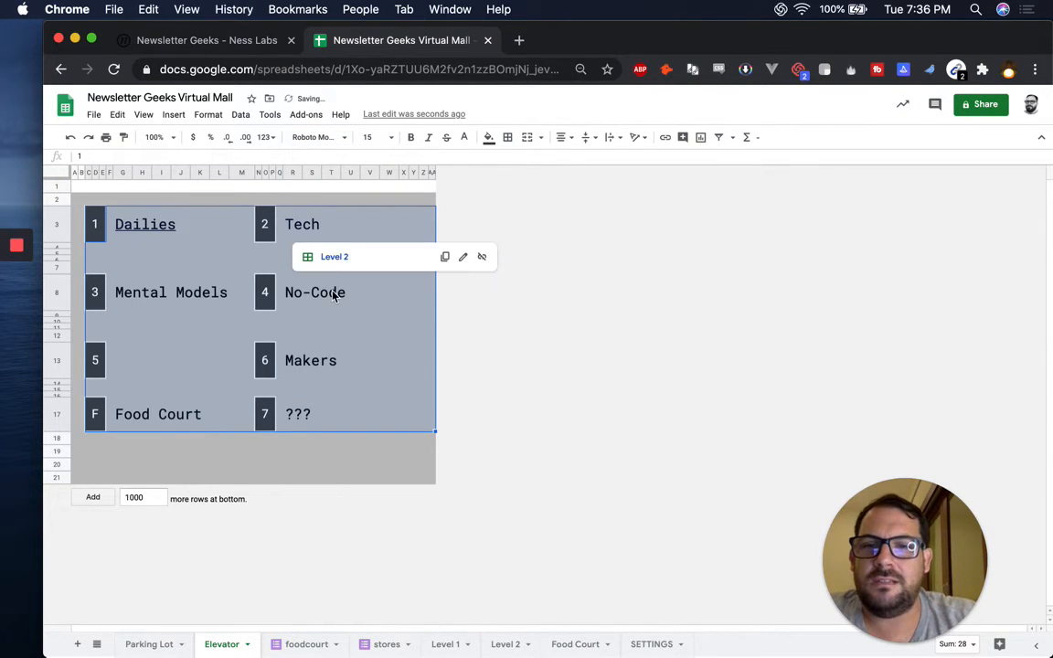
Remove the underline from Dailies and rewrite the level 1 and 2 names in capitals as DAILIES and TECH.
click(150, 227)
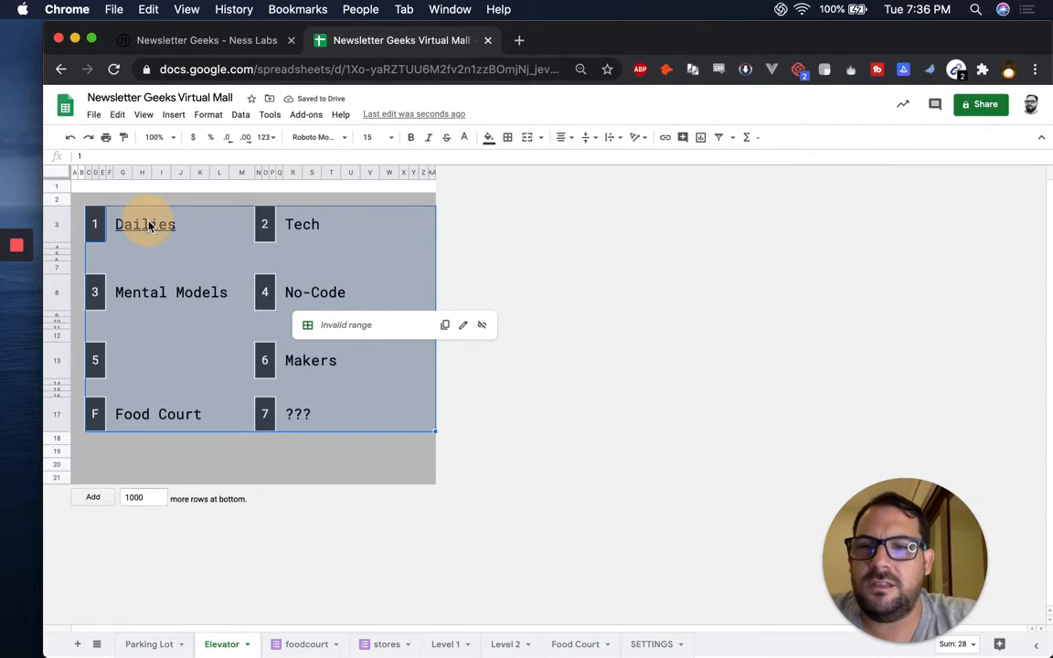
click(215, 228)
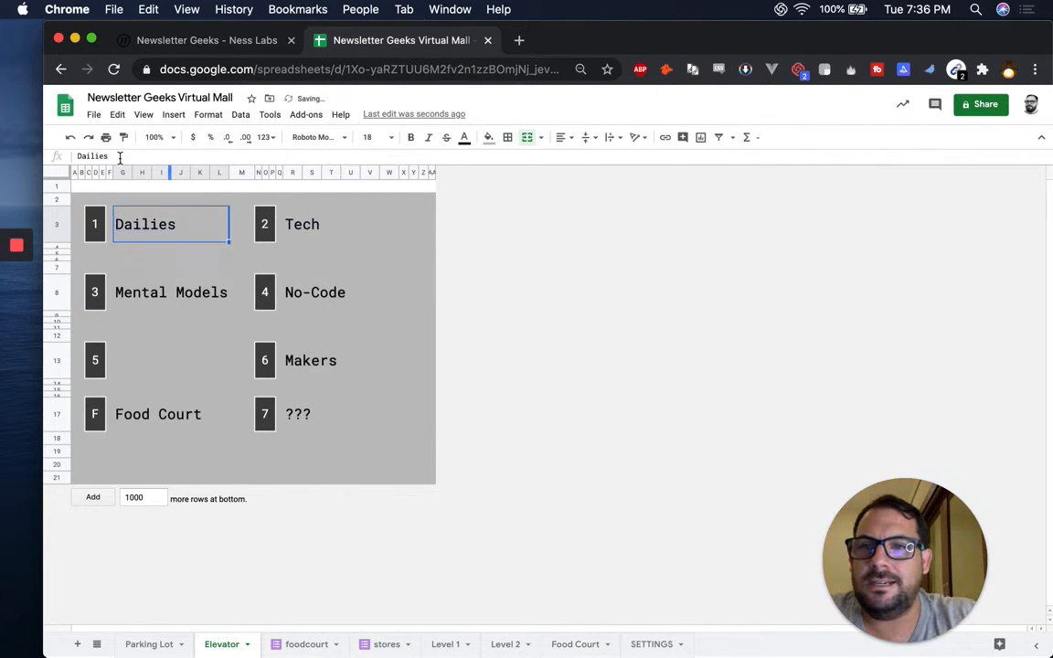
drag(119, 156, 52, 160)
text(AILIES)
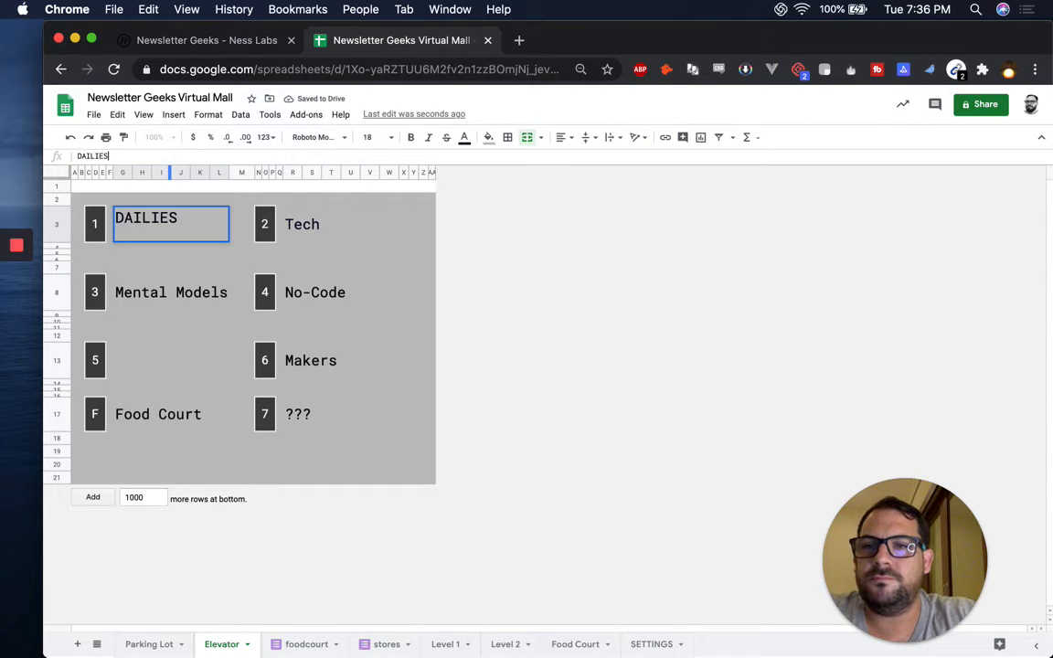
click(328, 243)
text(TECH)
key(Return)
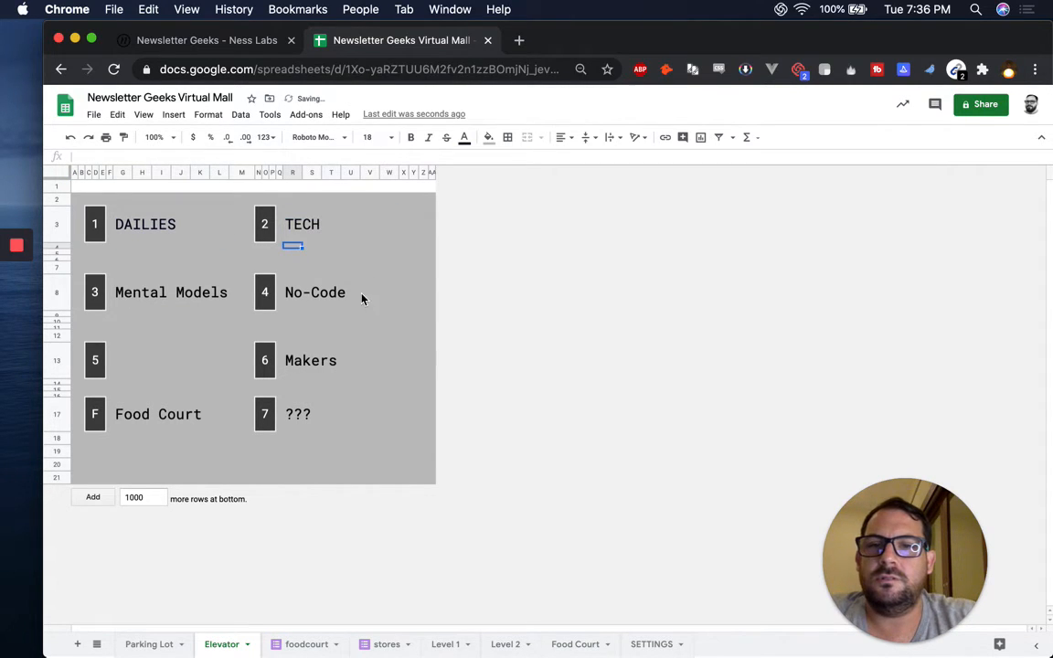
Link the capitalized TECH label to the Level 2 sheet.
click(321, 235)
key(super+k)
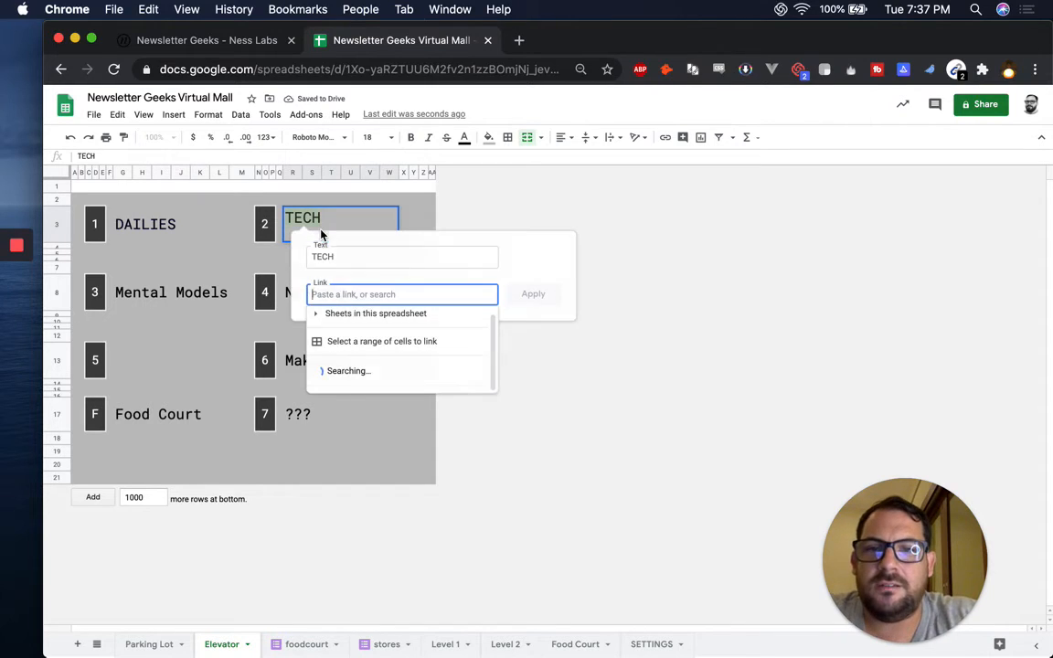
click(363, 311)
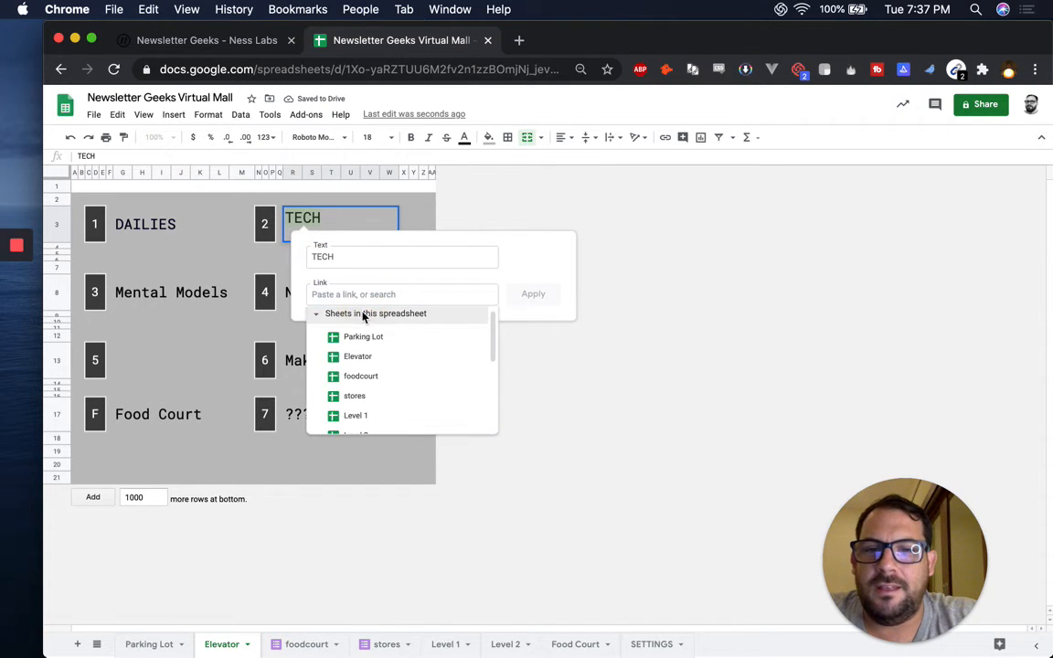
scroll(358, 380, down, 1)
click(359, 404)
click(533, 293)
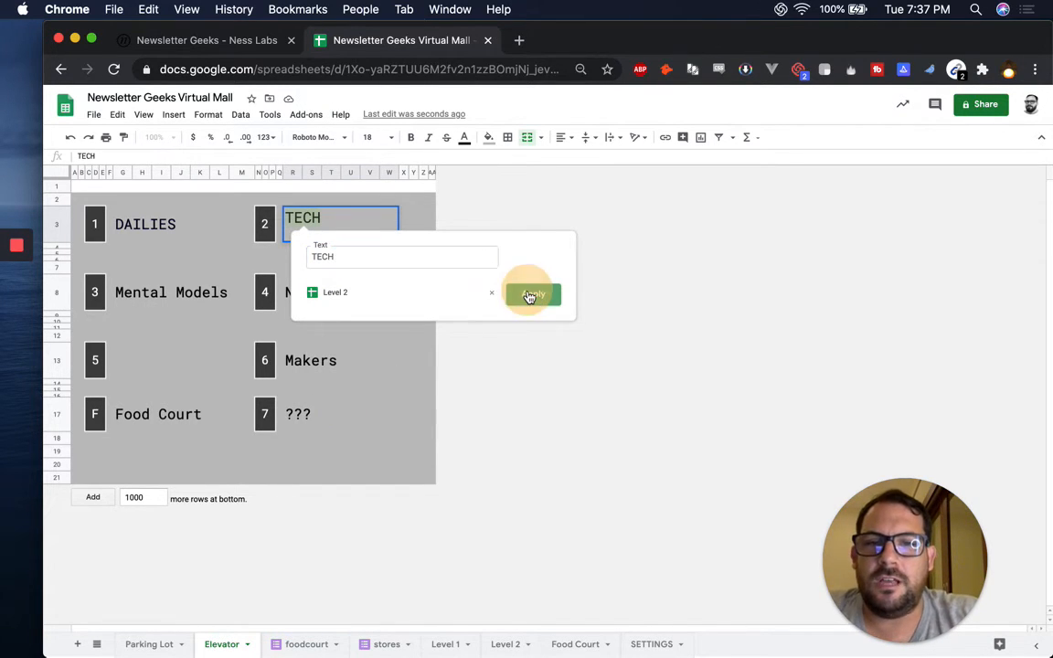
click(265, 291)
Remove the underline from the linked TECH label and change its text to the dark custom color.
click(320, 224)
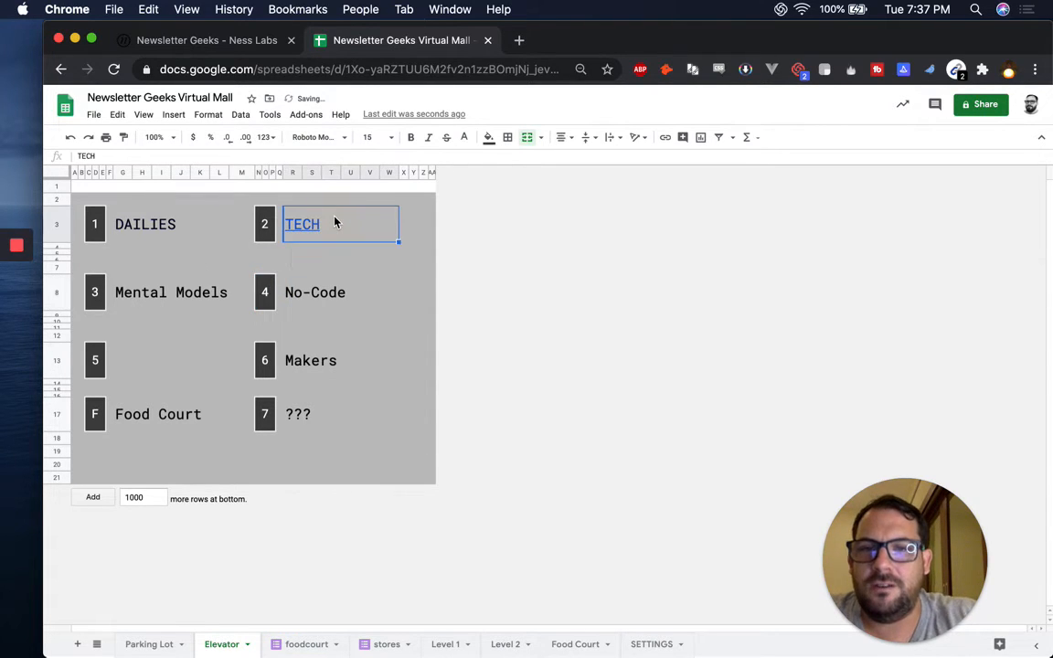
click(466, 140)
click(469, 336)
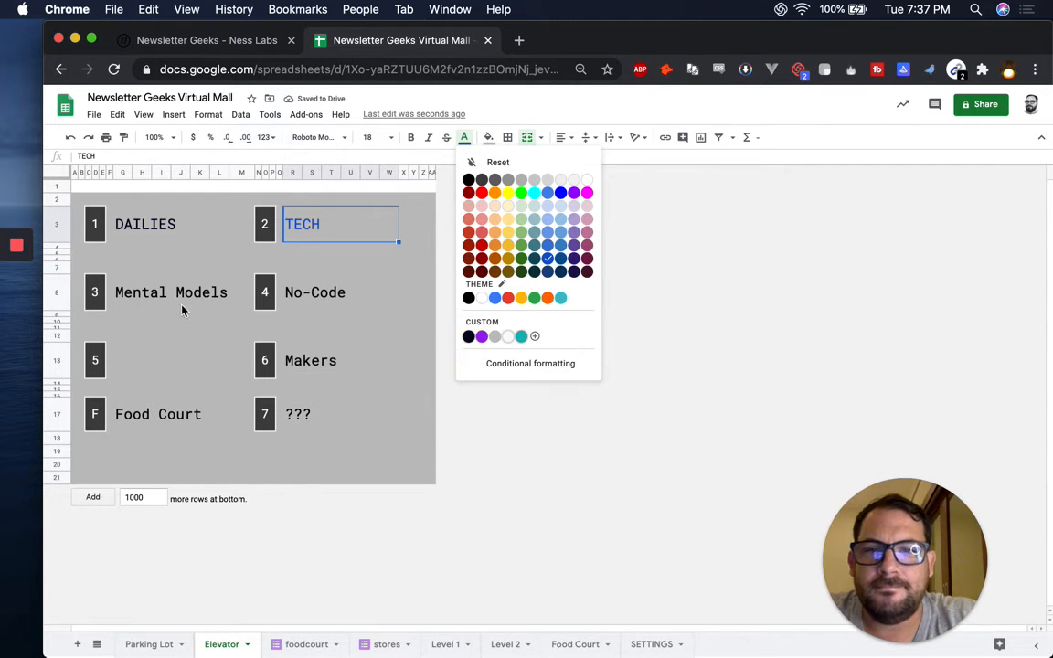
click(162, 411)
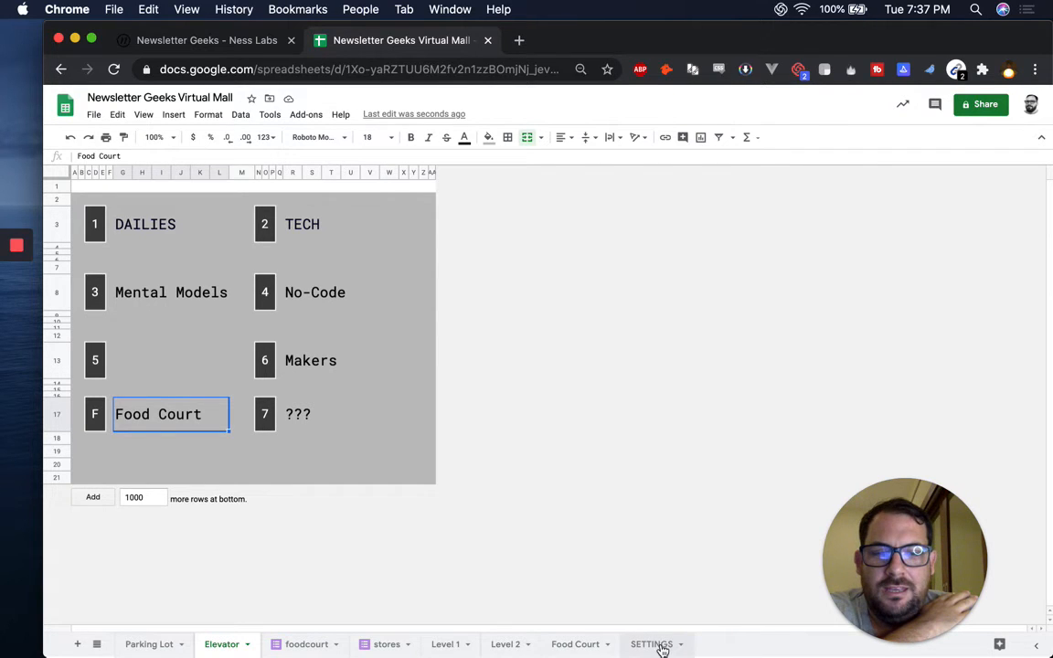
Check the first table's claim formula on the Food Court sheet and open the form linked to the foodcourt responses sheet for editing.
click(579, 643)
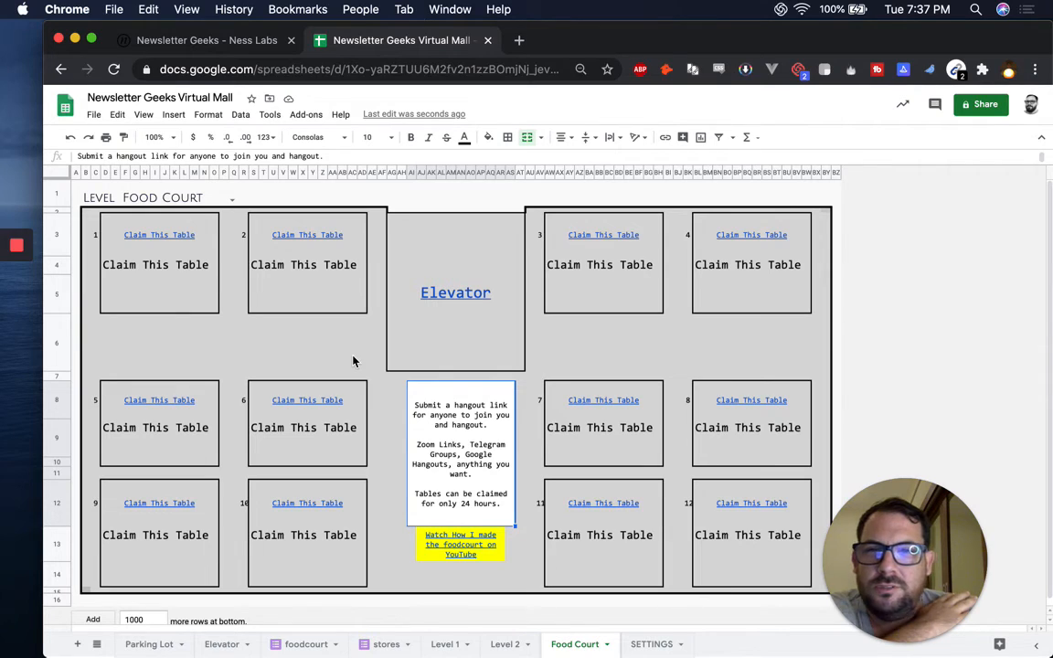
click(174, 238)
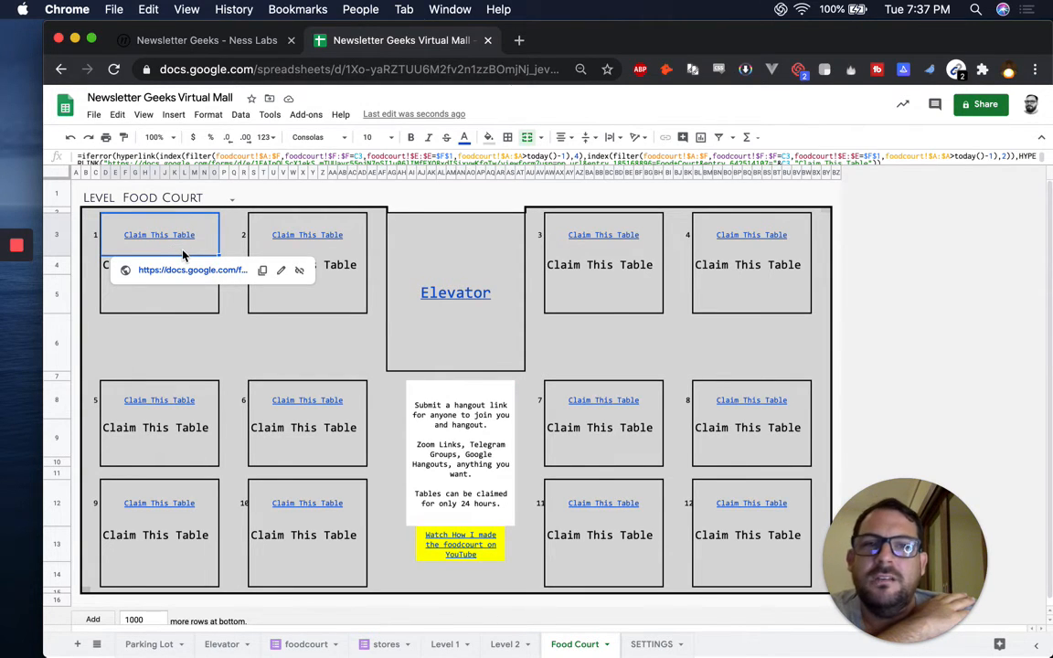
mouse_move(427, 305)
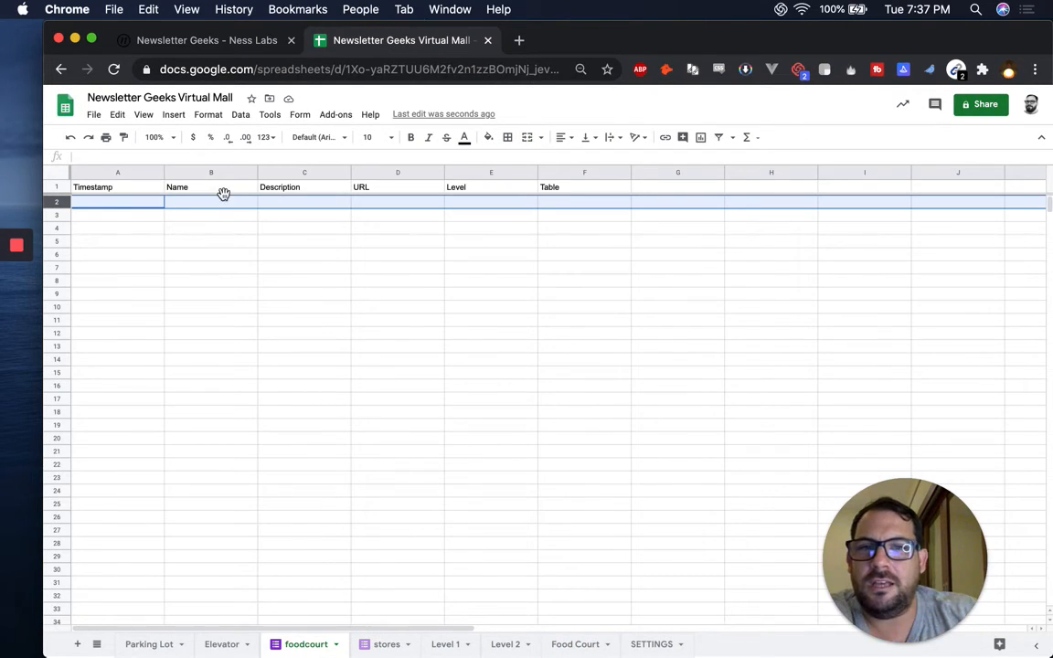
click(301, 117)
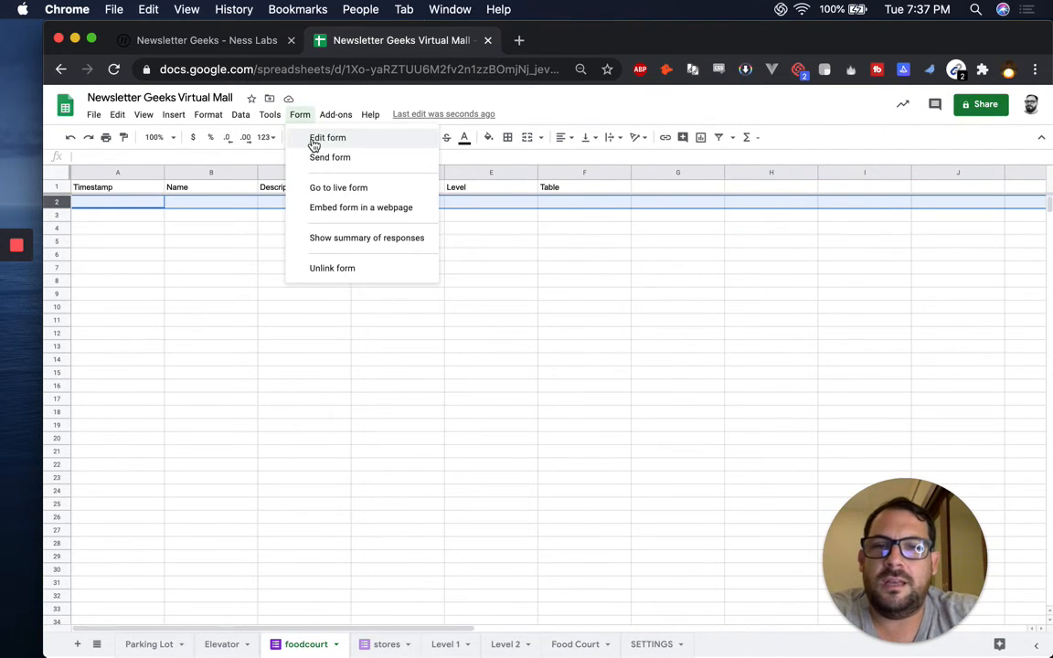
click(313, 140)
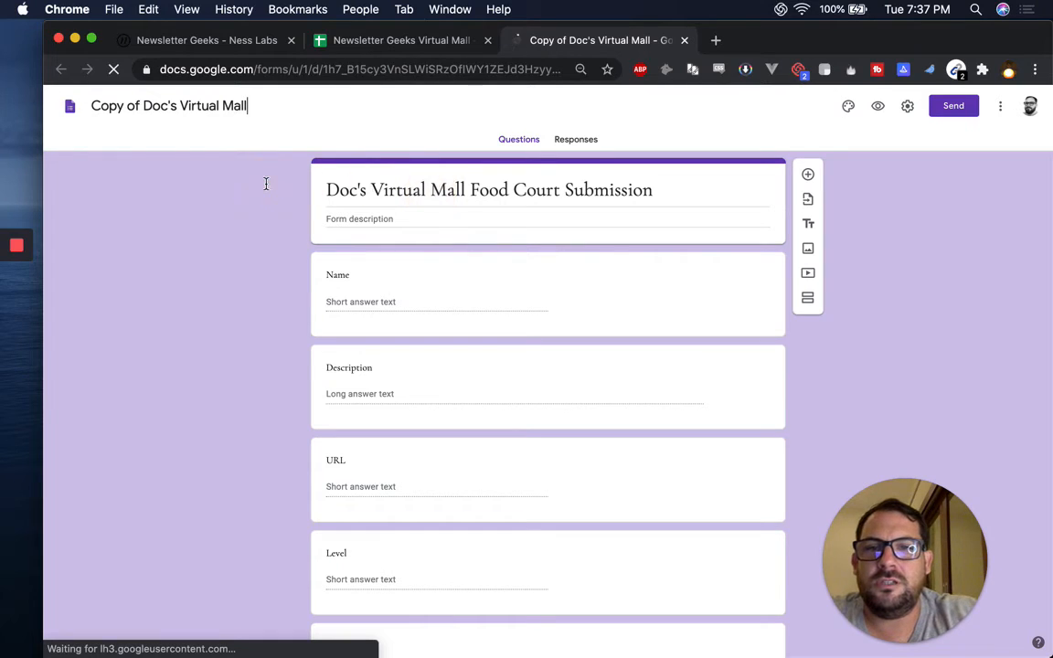
double_click(345, 189)
text(Newsletter G)
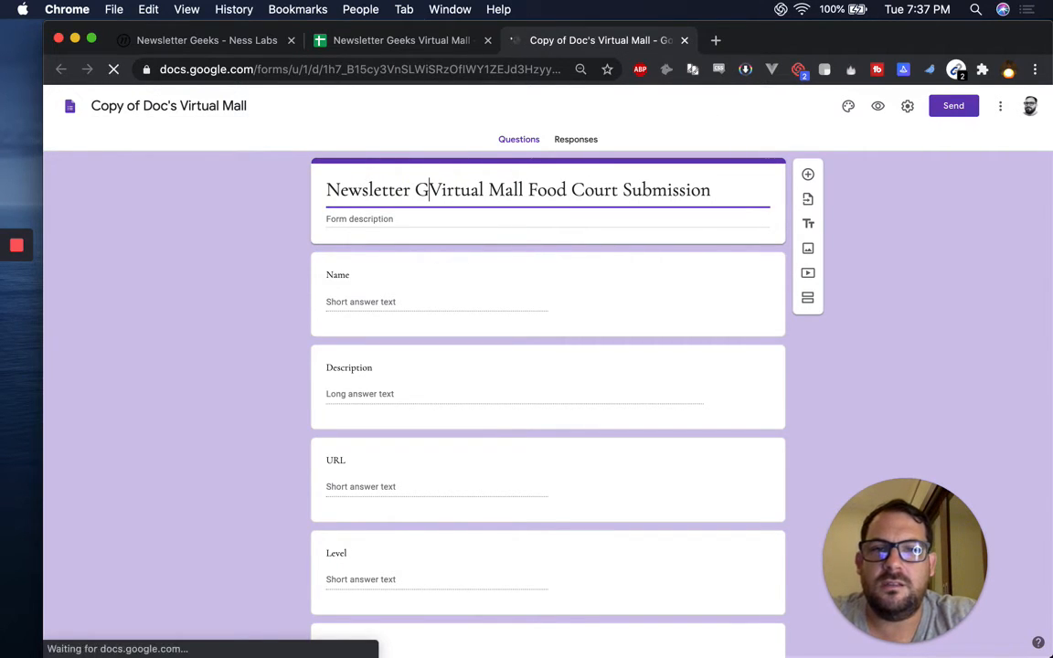
text(eeks)
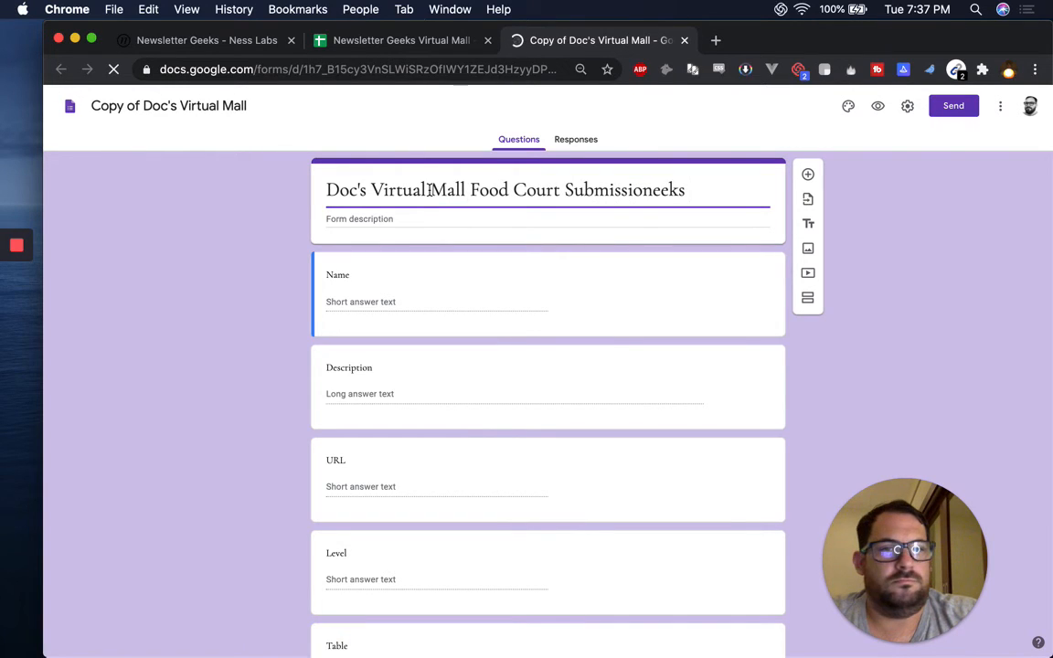
Change the form's title to "Newsletter Geeks Virtual Mall Food Court Submission".
click(371, 189)
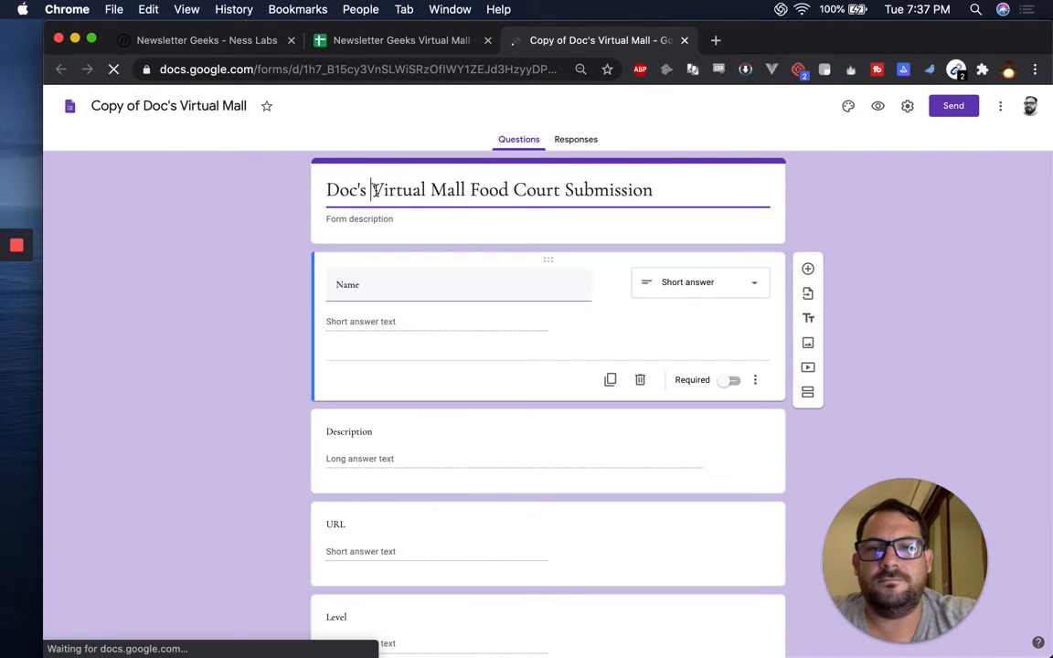
drag(309, 183, 371, 190)
text(Newseltter G)
click(388, 189)
key(BackSpace)
key(BackSpace)
text(le)
click(437, 189)
text(e)
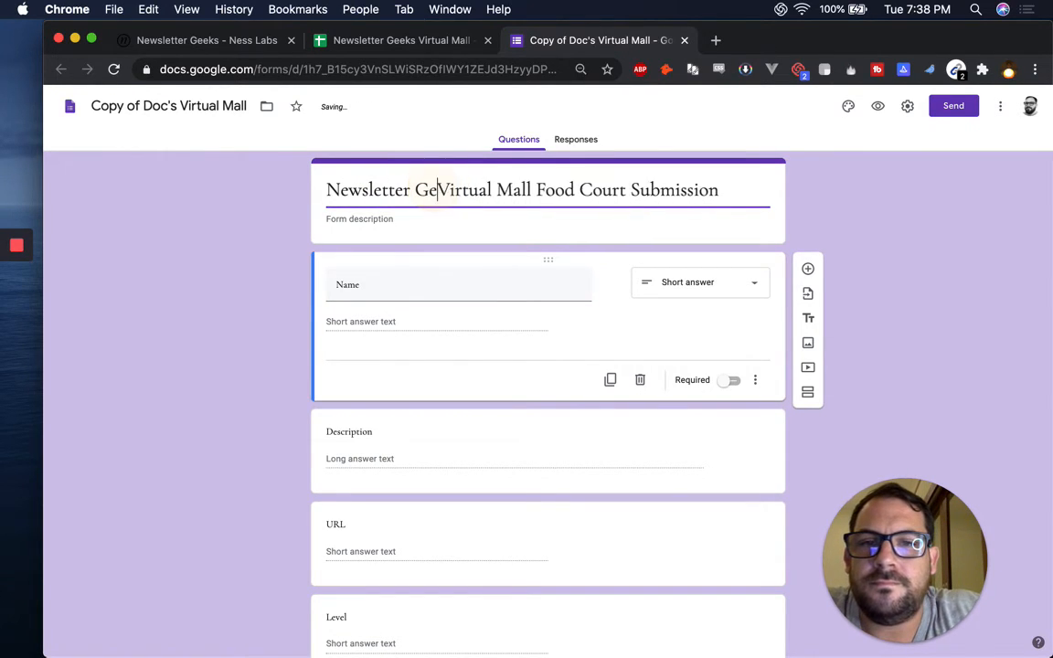
text(eks)
Rename the form file as "Newsletter Geeks Virtual Mall".
click(198, 106)
shift+click(59, 101)
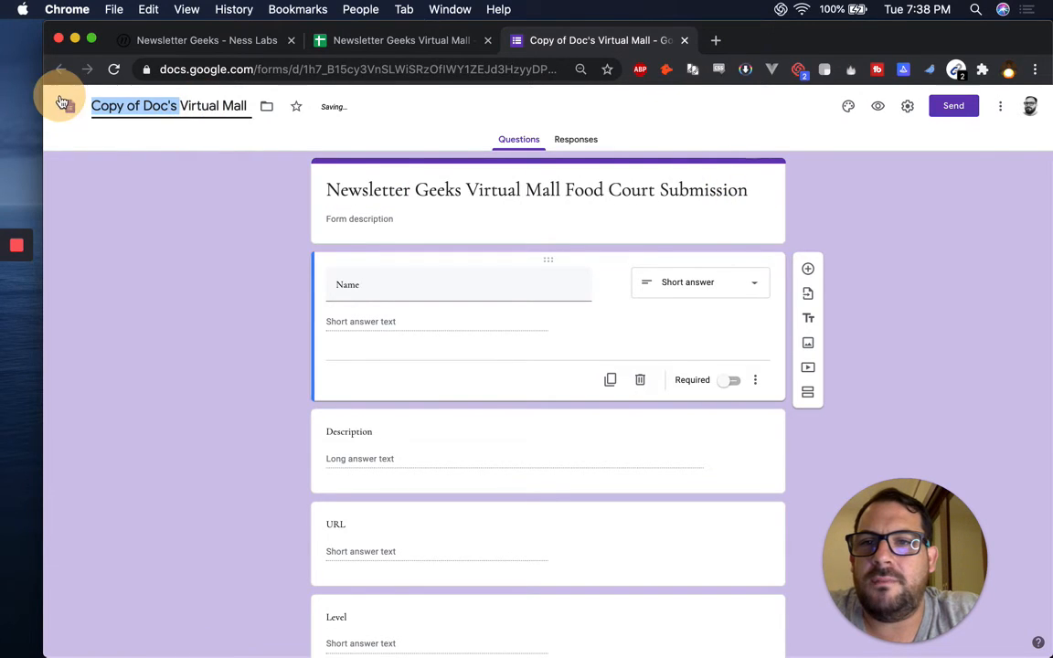
text(G)
key(BackSpace)
text(Newsletter Geeks)
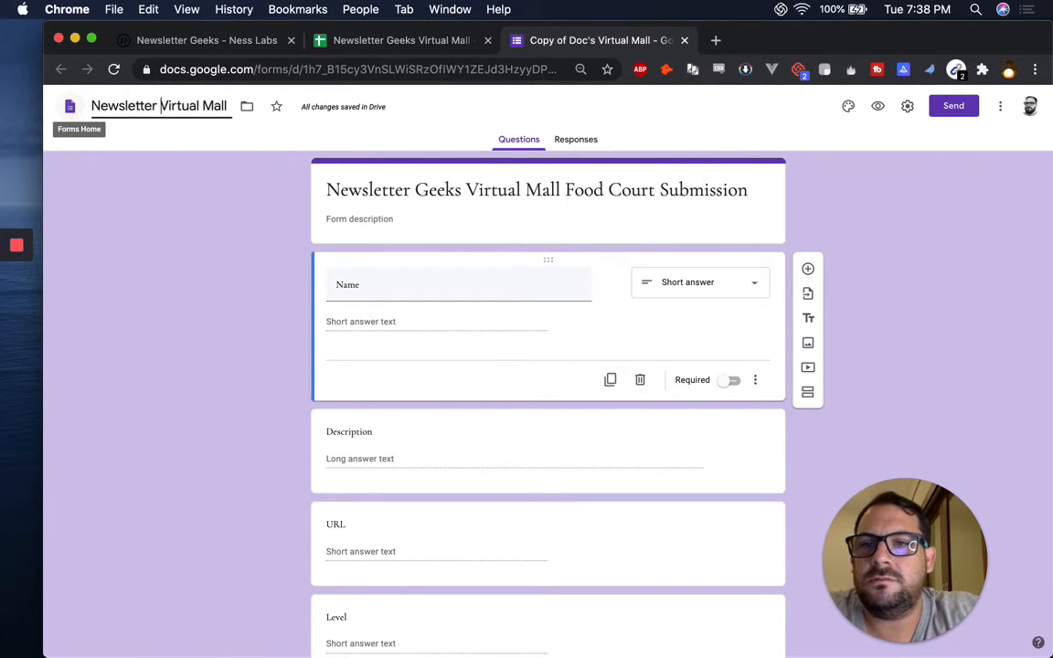
click(224, 281)
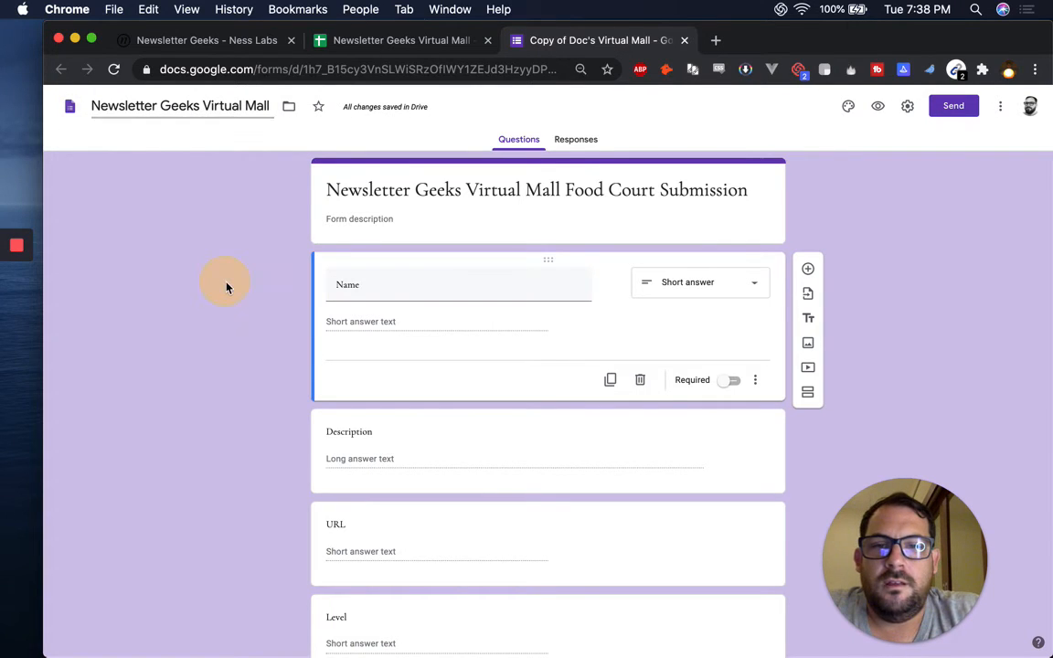
Generate a pre-filled form link with Level set to Food Court and Table set to 1, and copy it.
scroll(261, 334, down, 3)
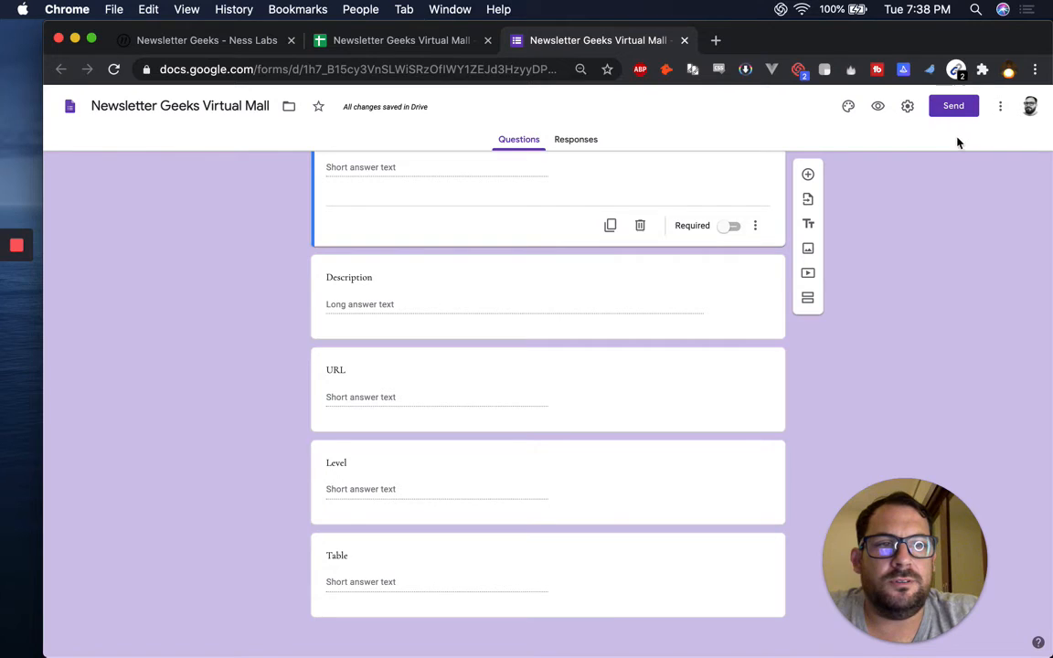
click(1000, 106)
click(968, 239)
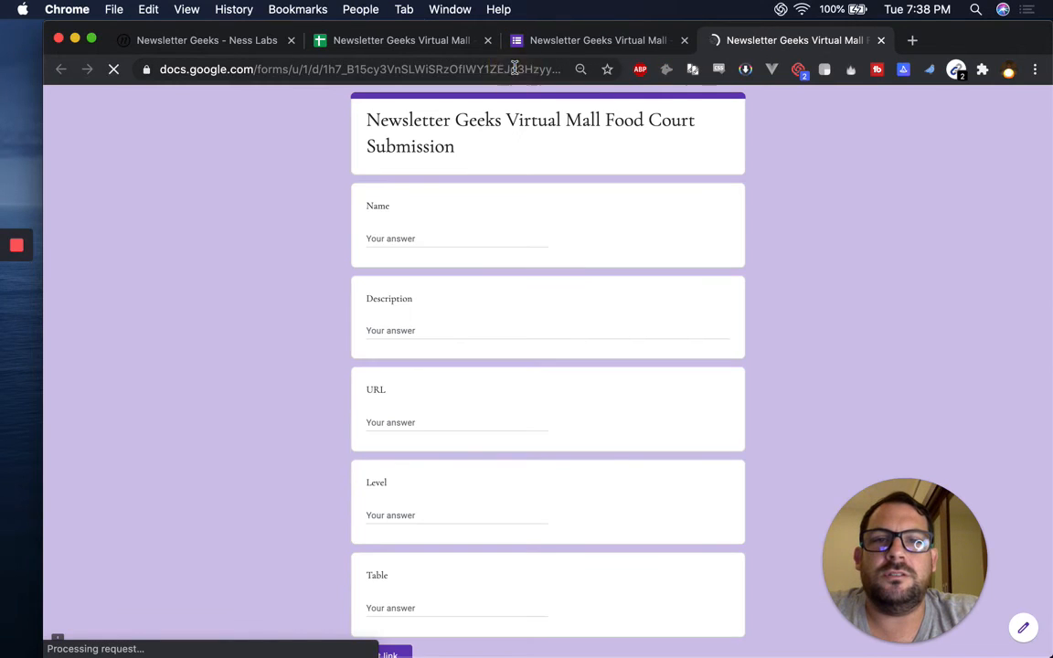
click(514, 68)
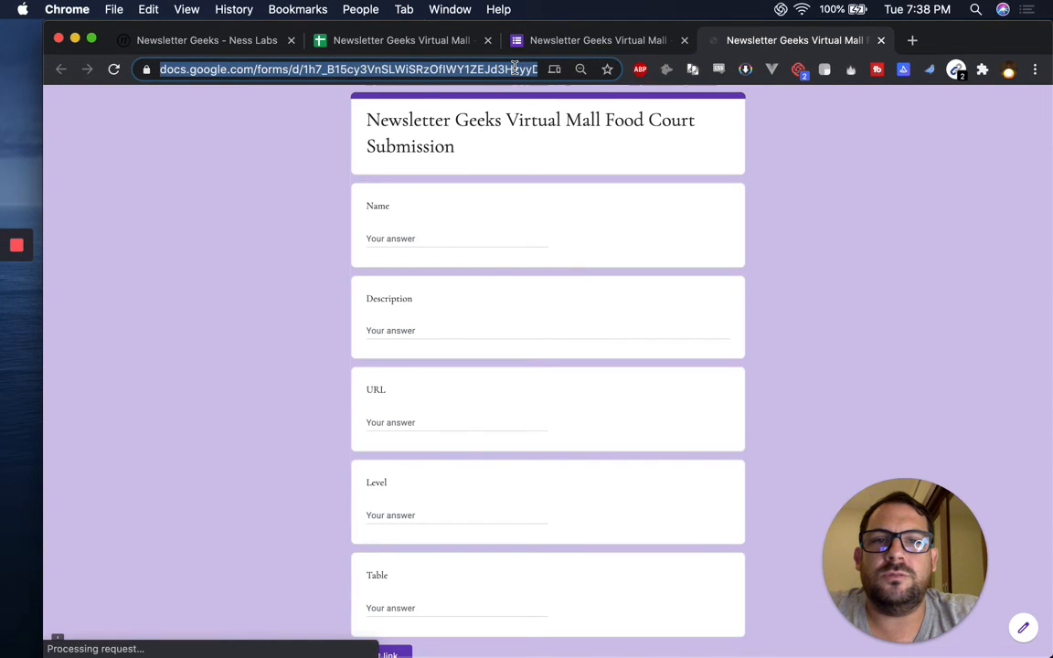
scroll(431, 482, down, 3)
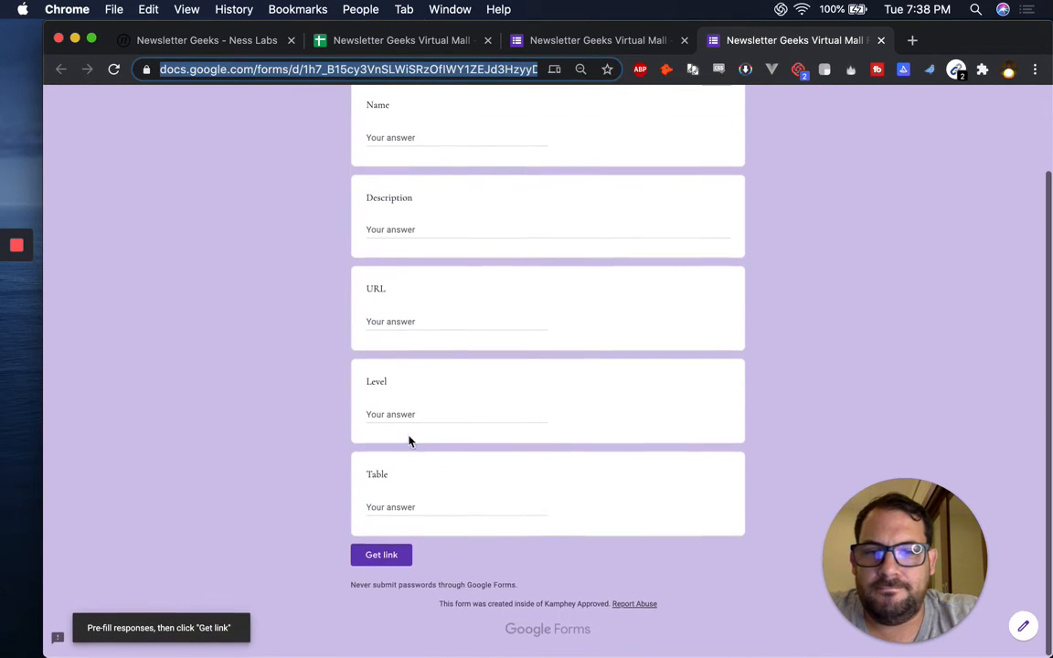
click(413, 417)
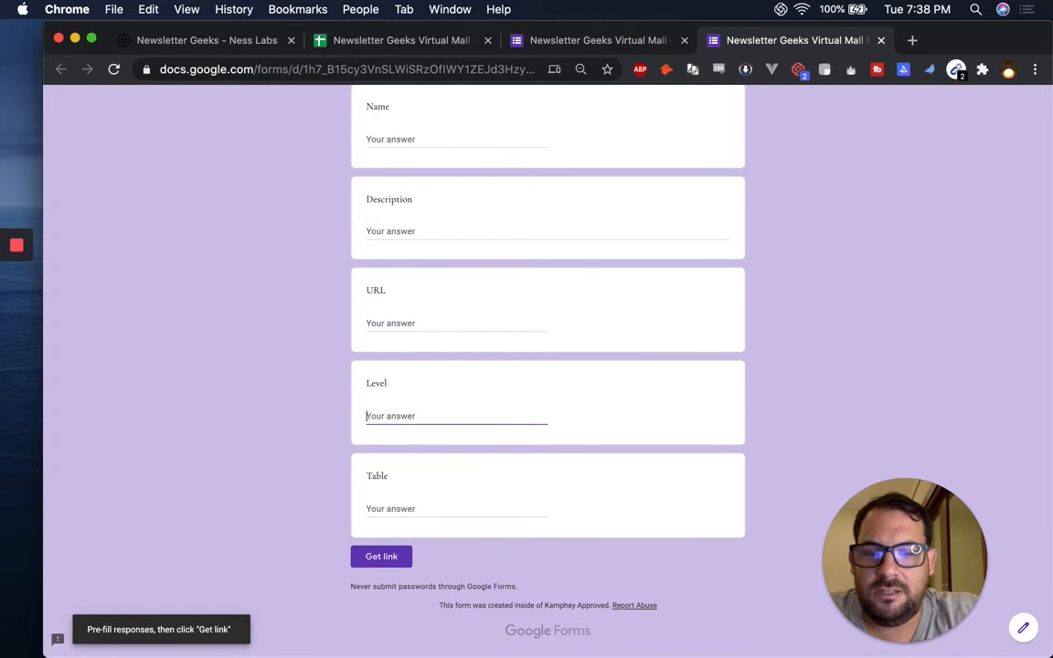
text(Food Court)
key(Tab)
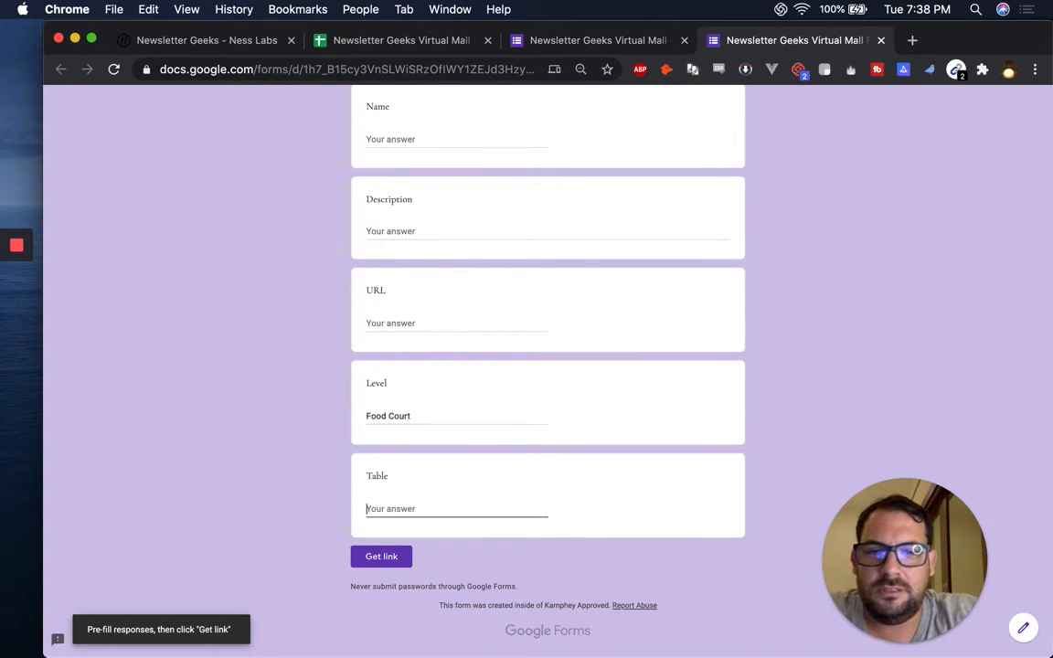
click(379, 557)
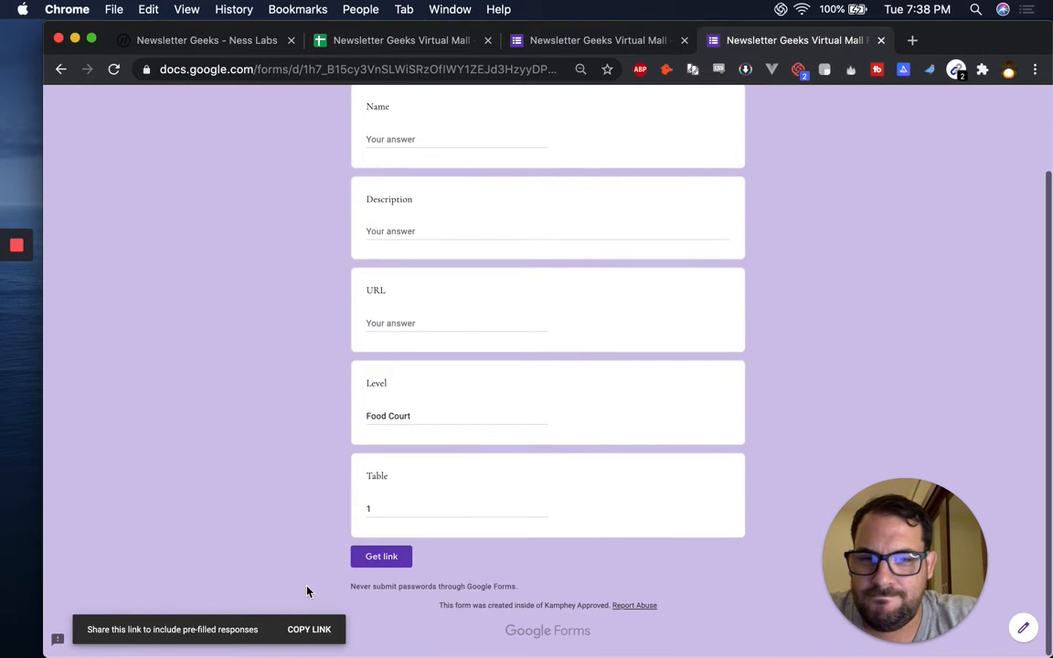
click(311, 631)
Paste the pre-filled link into a new browser tab's address field and copy only its base form URL, without the viewform part.
key(super+t)
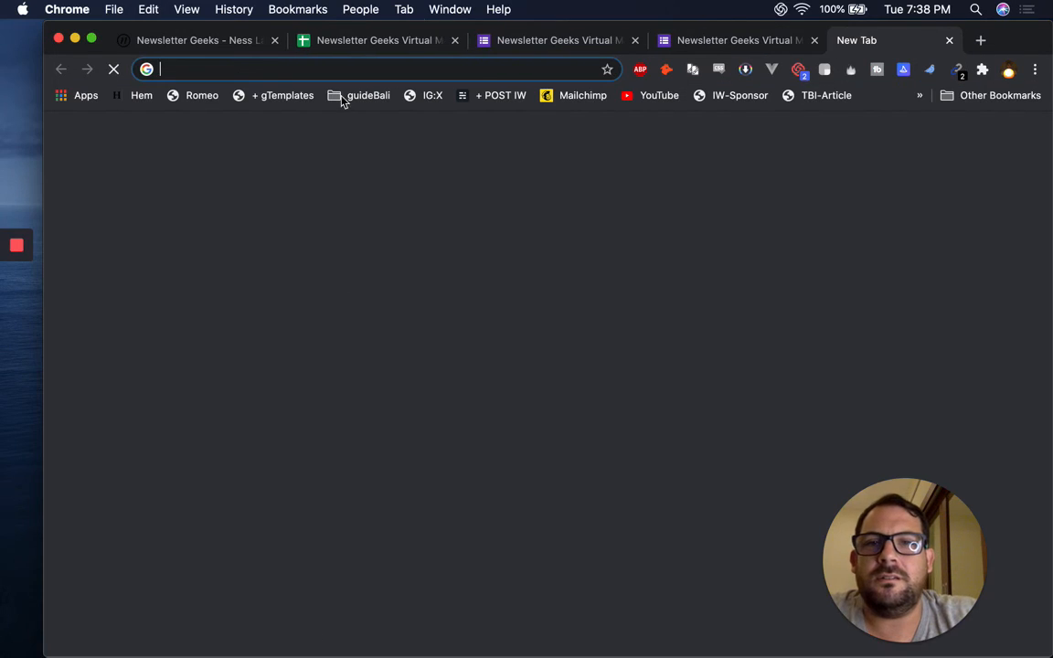
key(super+v)
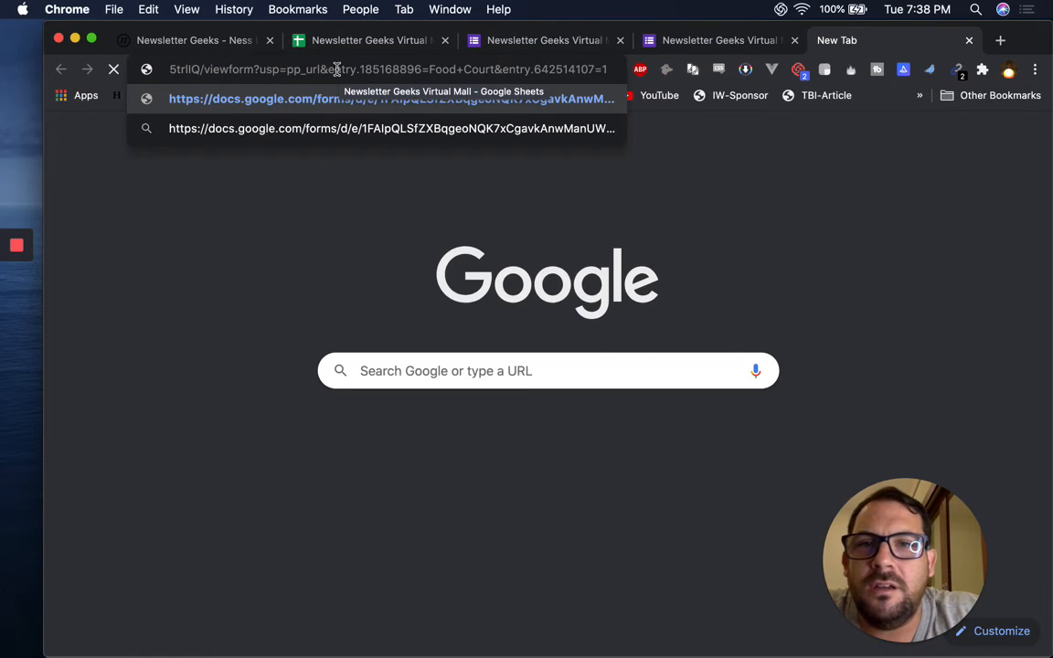
drag(201, 69, 89, 71)
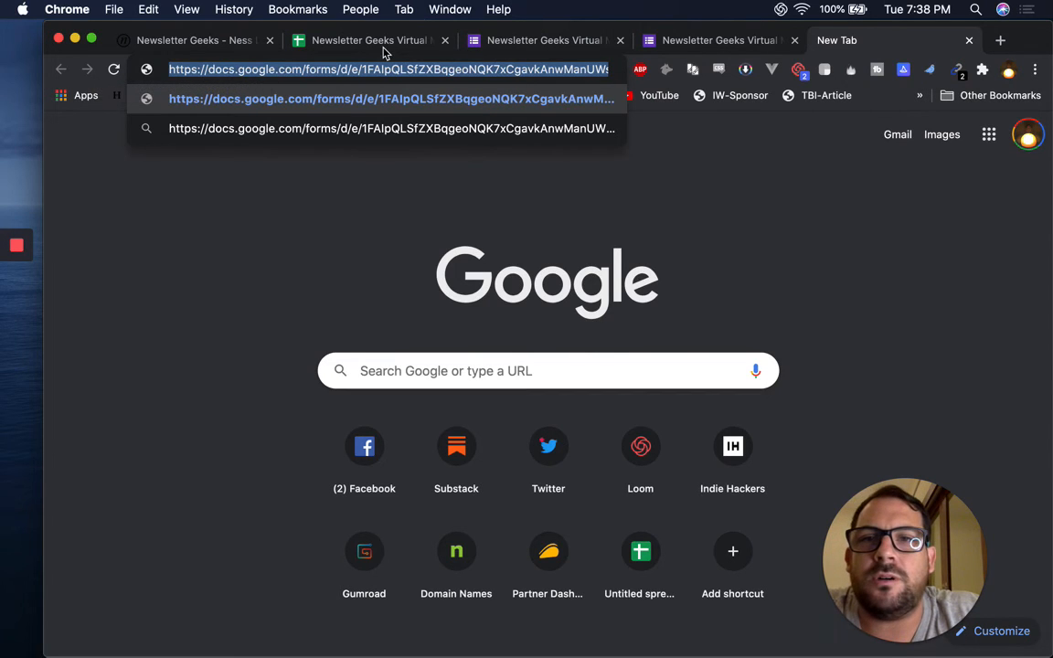
key(Escape)
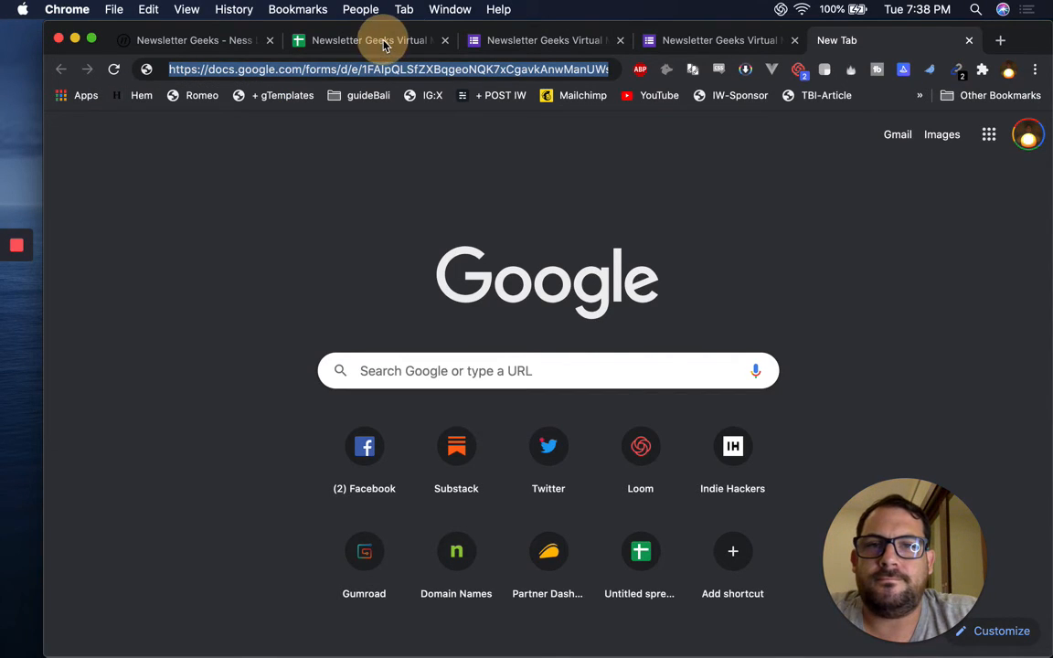
Add a "Food Court URL" label in A4 of the SETTINGS sheet and paste the base form URL into B4.
click(352, 41)
click(637, 646)
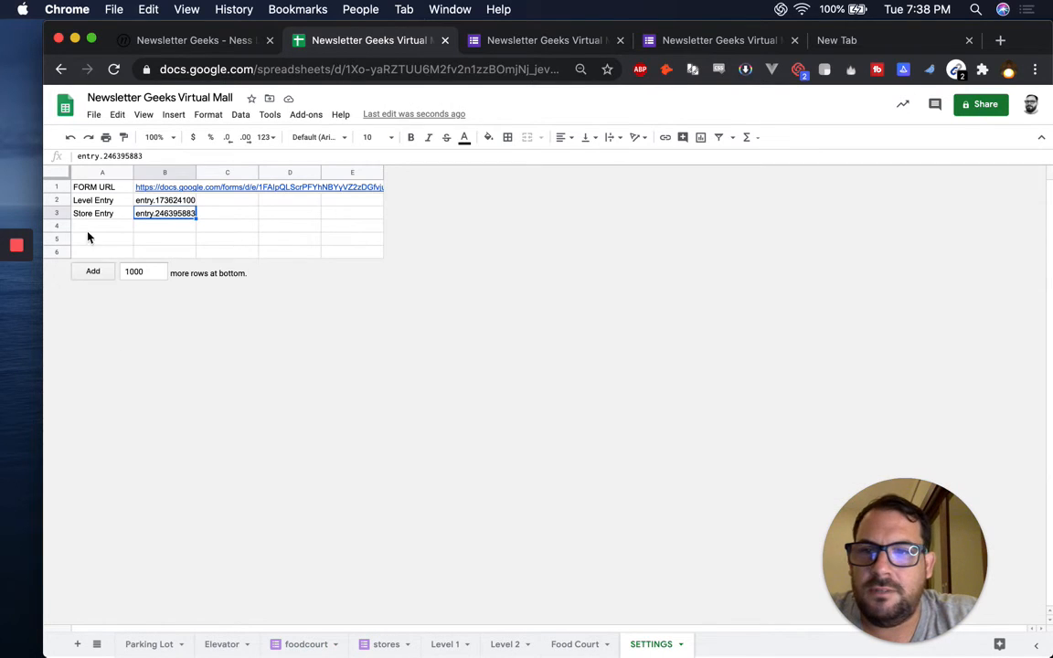
click(87, 227)
text(food Cour)
key(ctrl+a)
text(Food Court URL)
key(Tab)
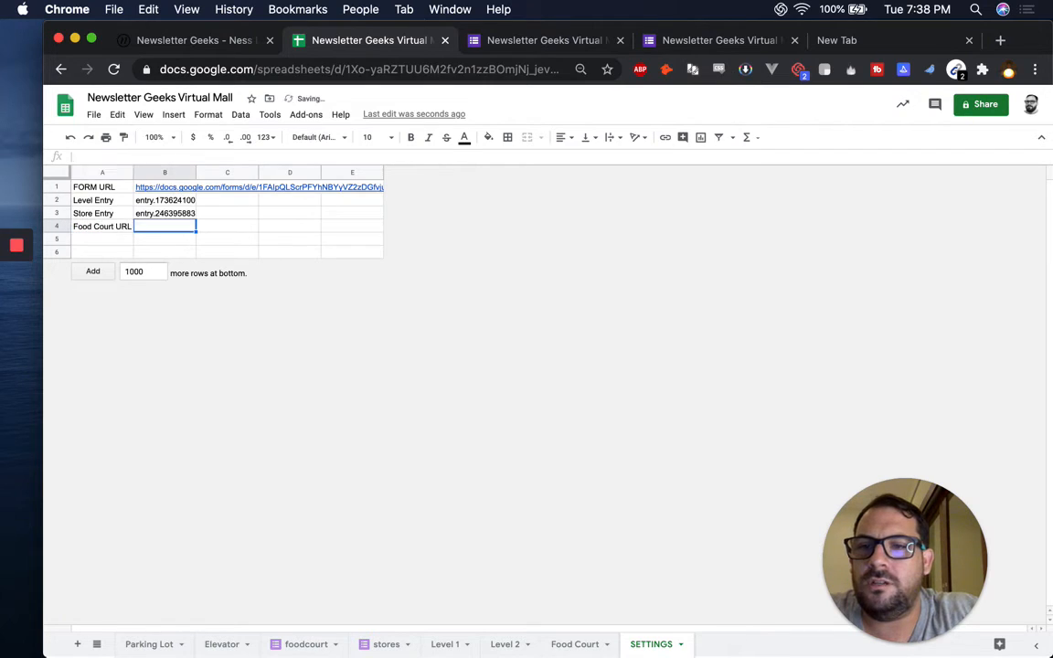
key(cmd+v)
click(101, 226)
key(Up)
key(Up)
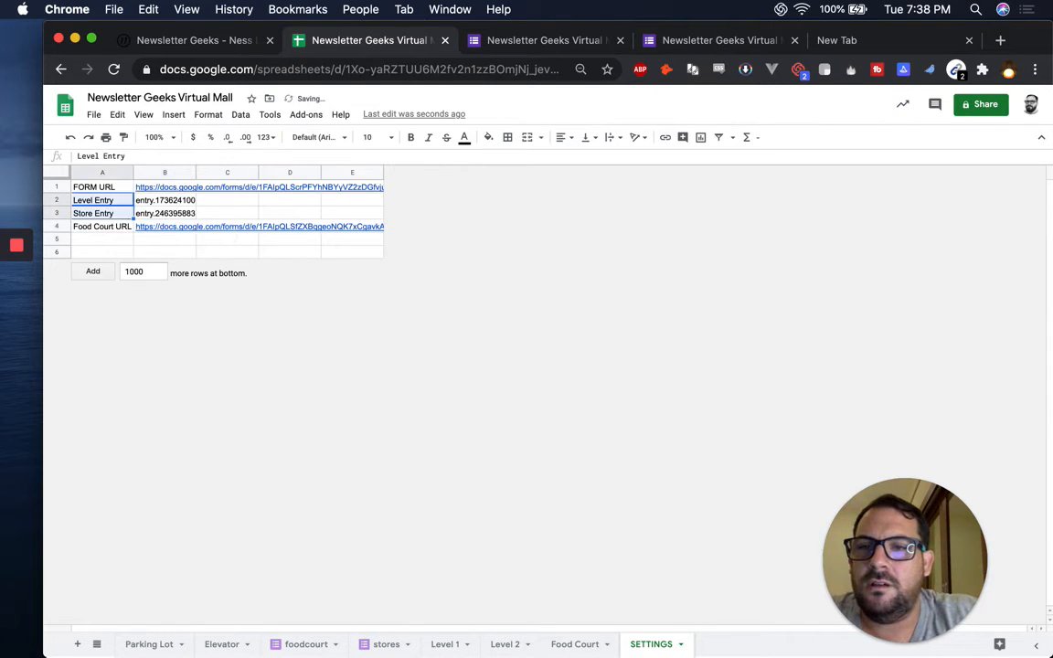
key(Down)
key(Down)
key(Down)
key(cmd+v)
key(cmd+alt+i)
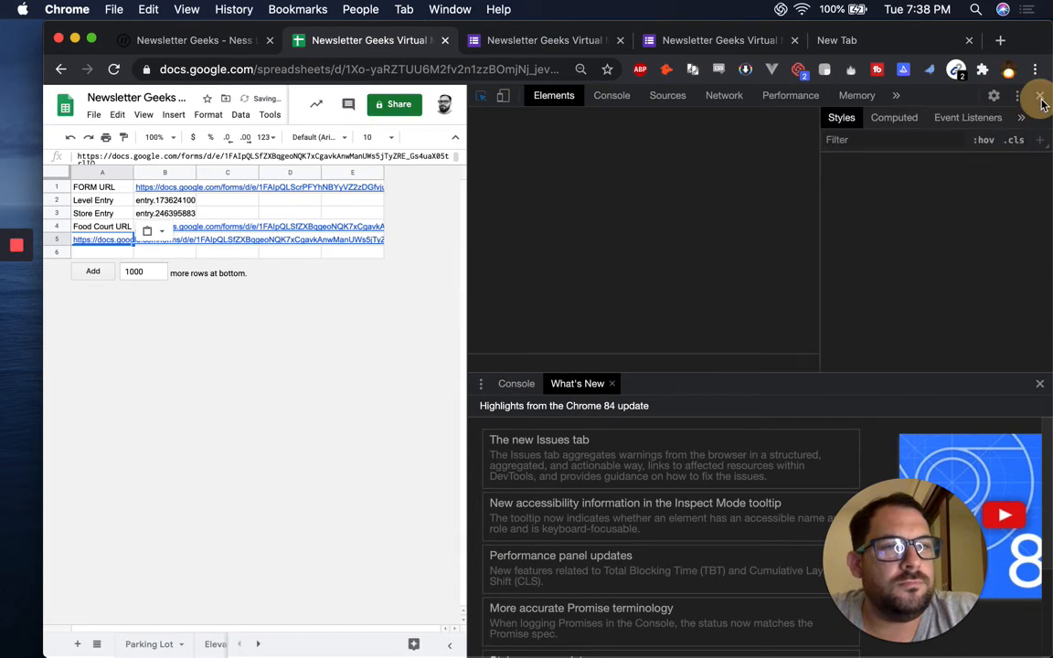
key(cmd+alt+i)
click(101, 204)
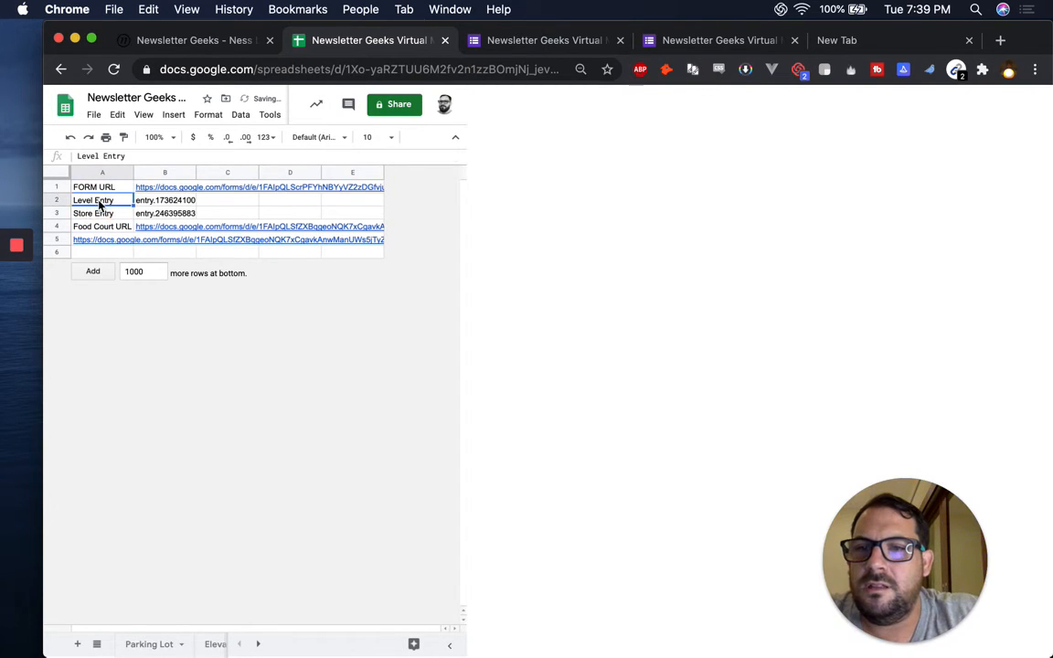
key(shift+Down)
key(cmd+r)
key(cmd+c)
key(Down)
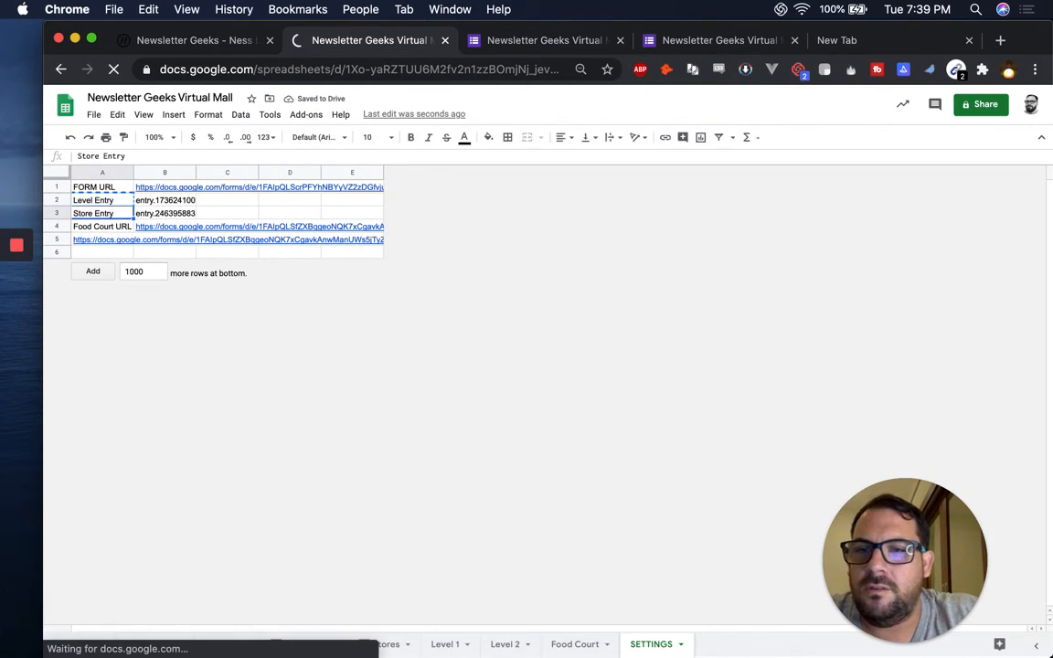
key(Down)
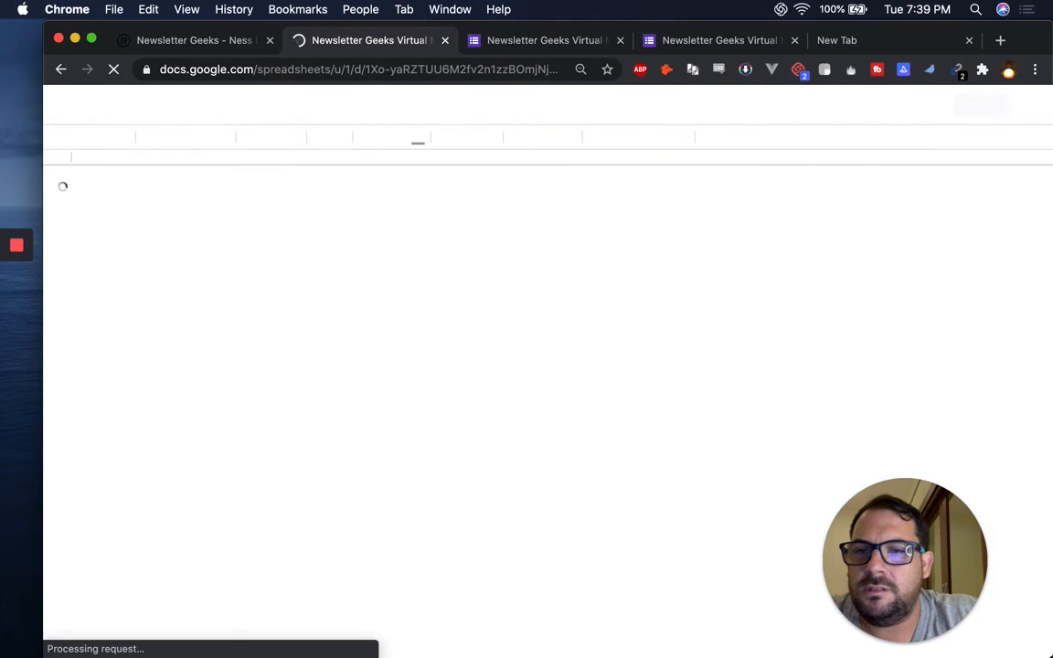
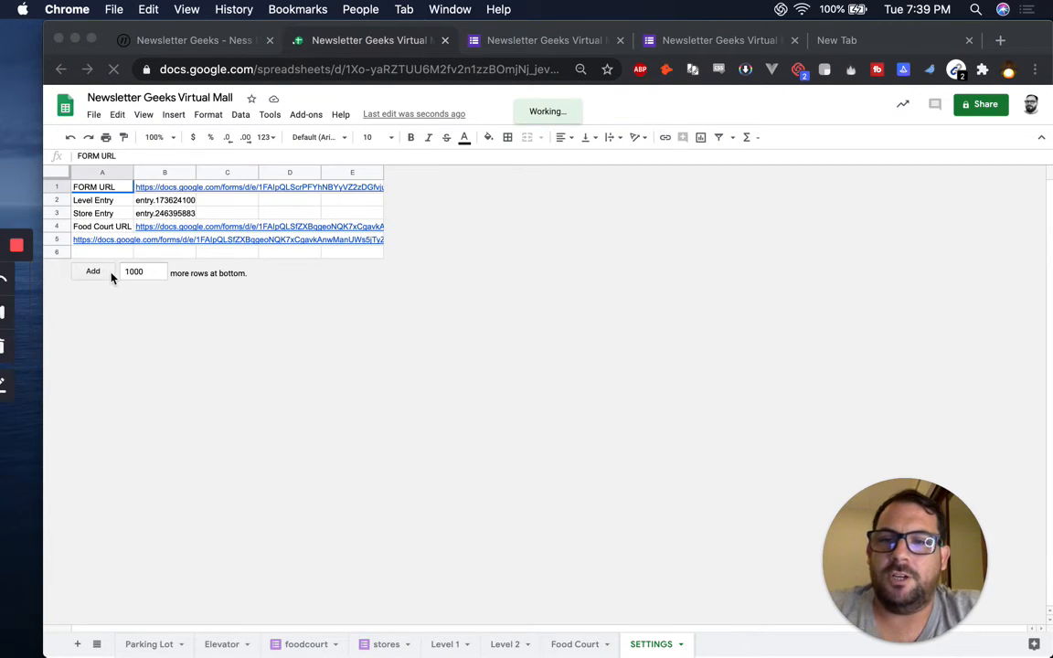
Copy the Level Entry and Store Entry labels from A2:A3 into A5:A6, replacing the URL pasted in A5.
click(109, 207)
key(shift+Down)
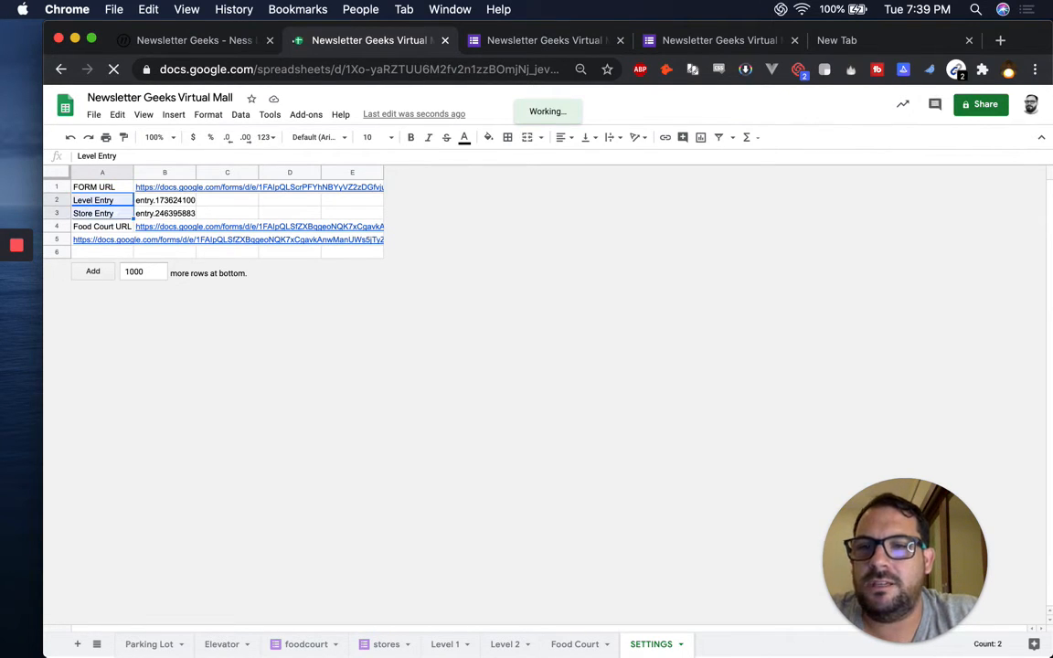
key(super+c)
key(Down)
key(Down)
key(Down)
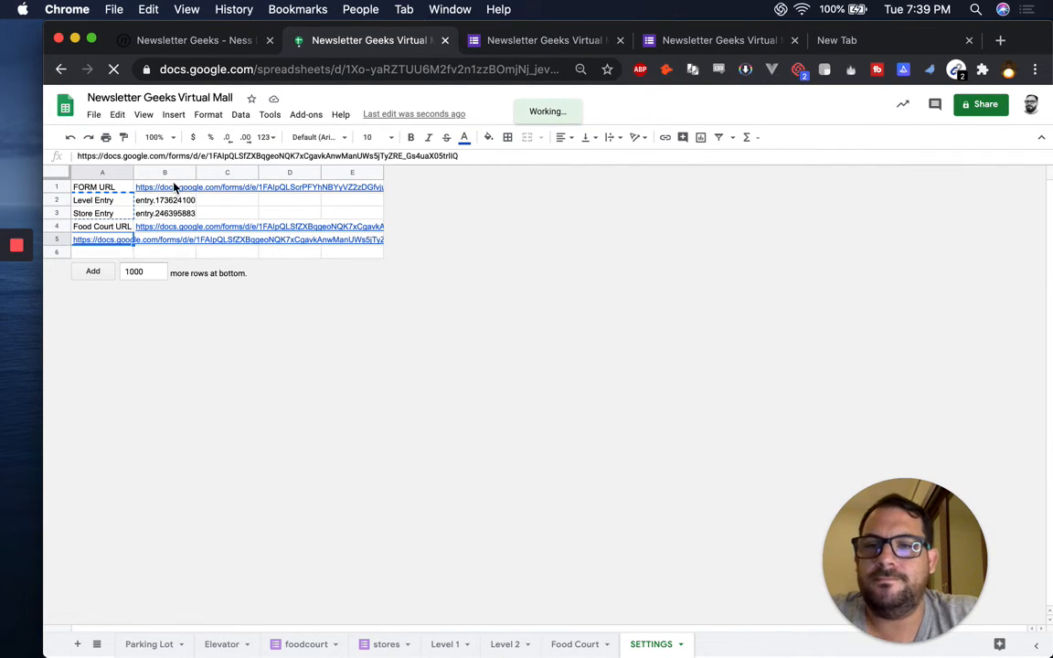
key(super+v)
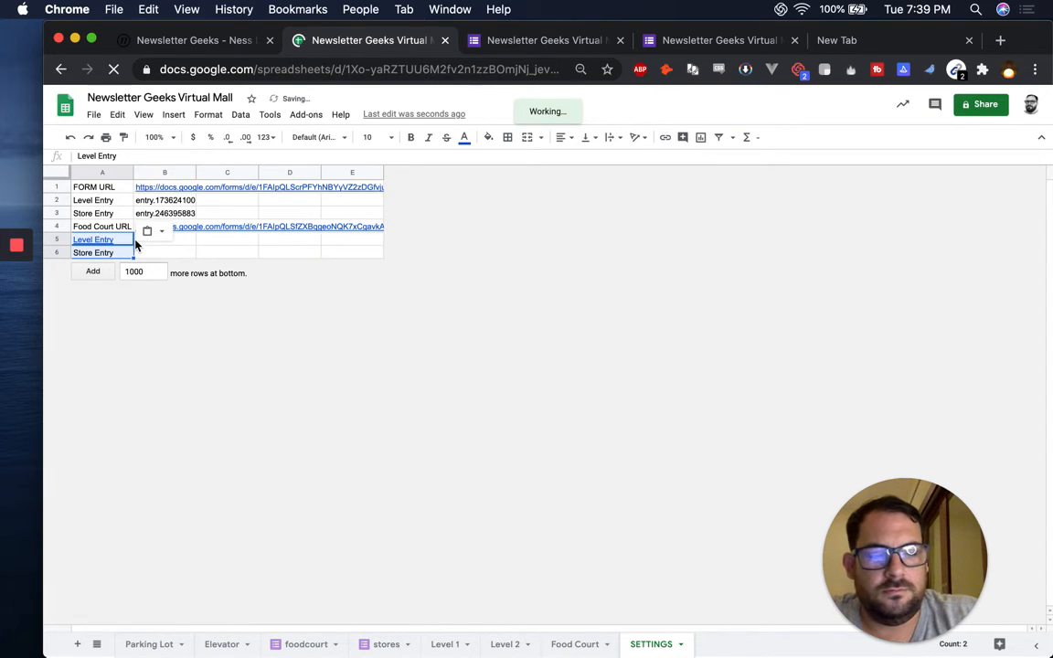
mouse_move(128, 239)
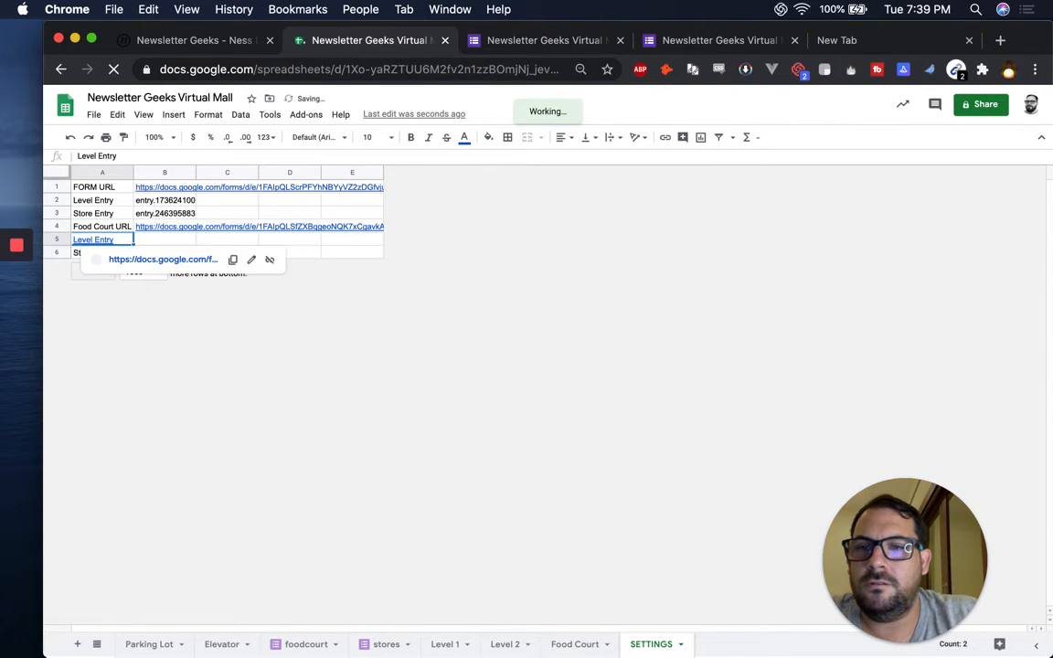
Clear the linked label in A5 of the SETTINGS sheet and replace it with an unlinked Level Entry label copied from A2.
click(102, 226)
click(102, 240)
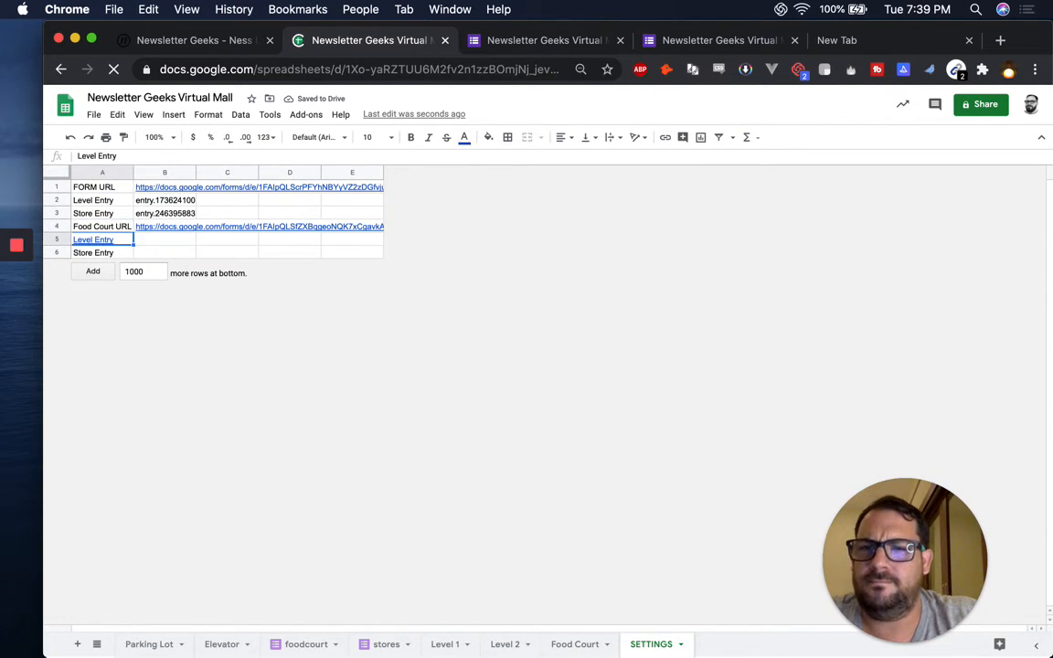
key(Delete)
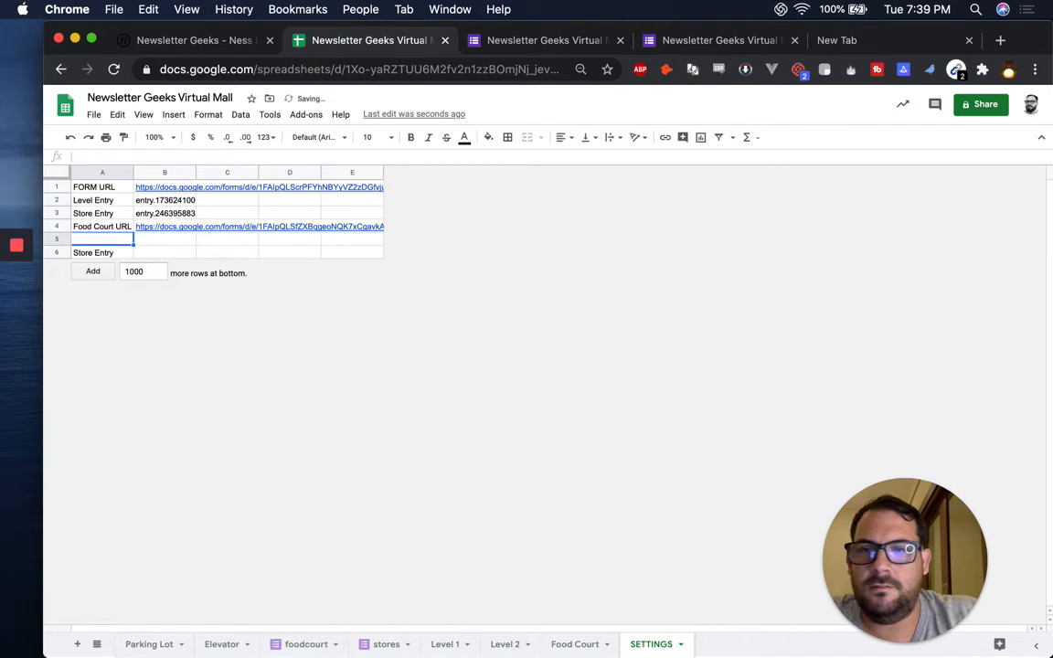
click(102, 252)
key(ctrl+c)
click(101, 240)
key(ctrl+v)
key(Up)
key(Up)
key(Up)
key(ctrl+c)
key(Down)
key(Down)
key(Down)
key(ctrl+v)
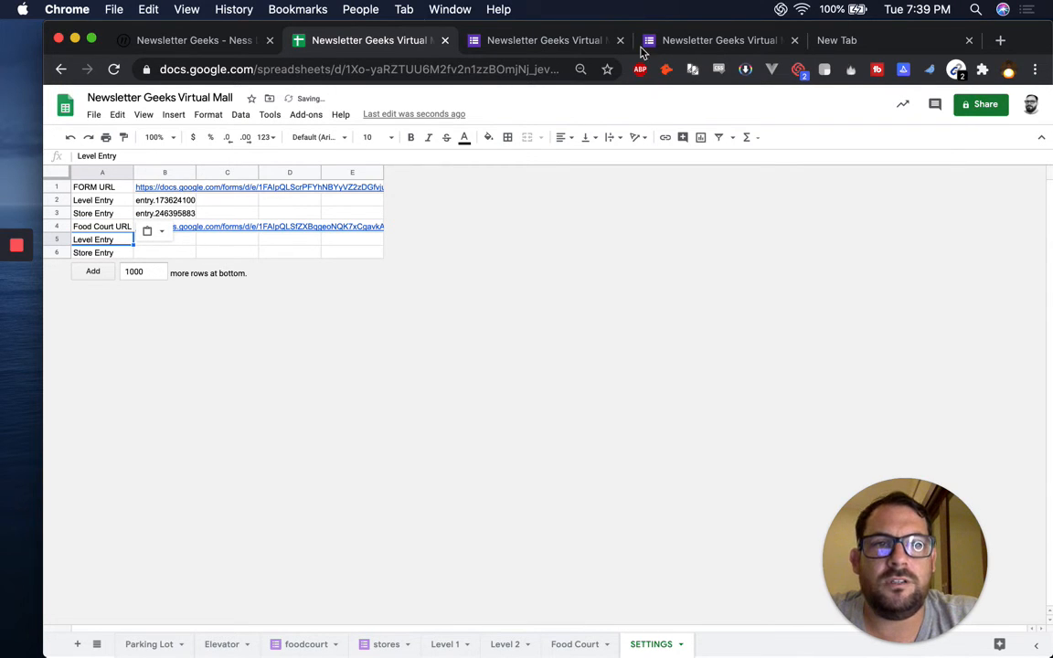
Copy the Level field's entry ID, entry.185168896, from the Food Court pre-filled link in the blank browser tab.
click(874, 42)
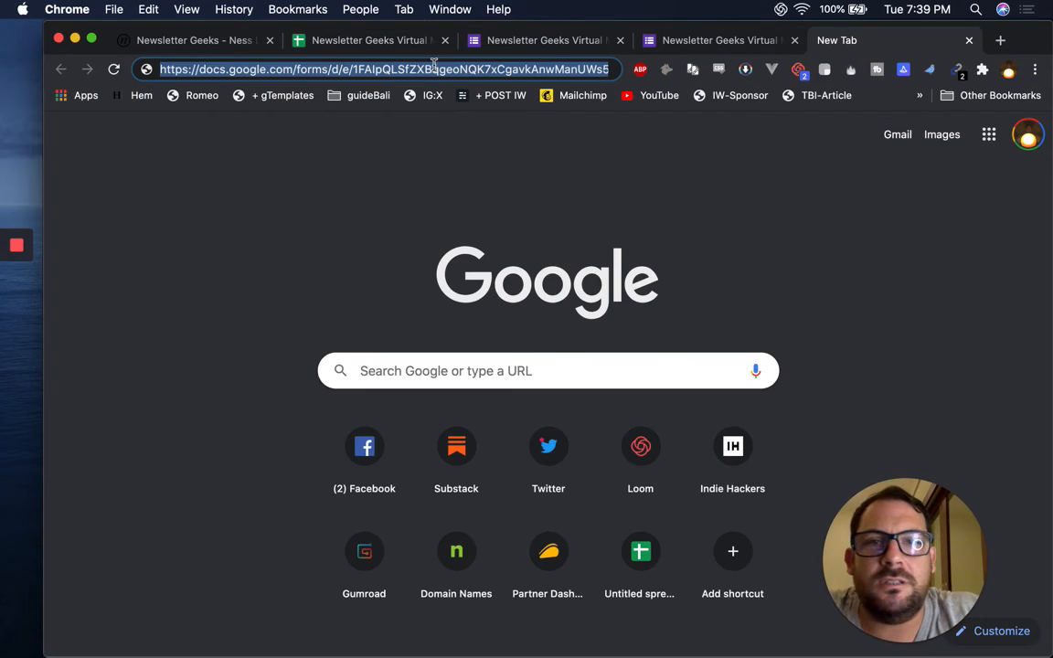
click(357, 71)
drag(477, 67, 620, 73)
click(402, 68)
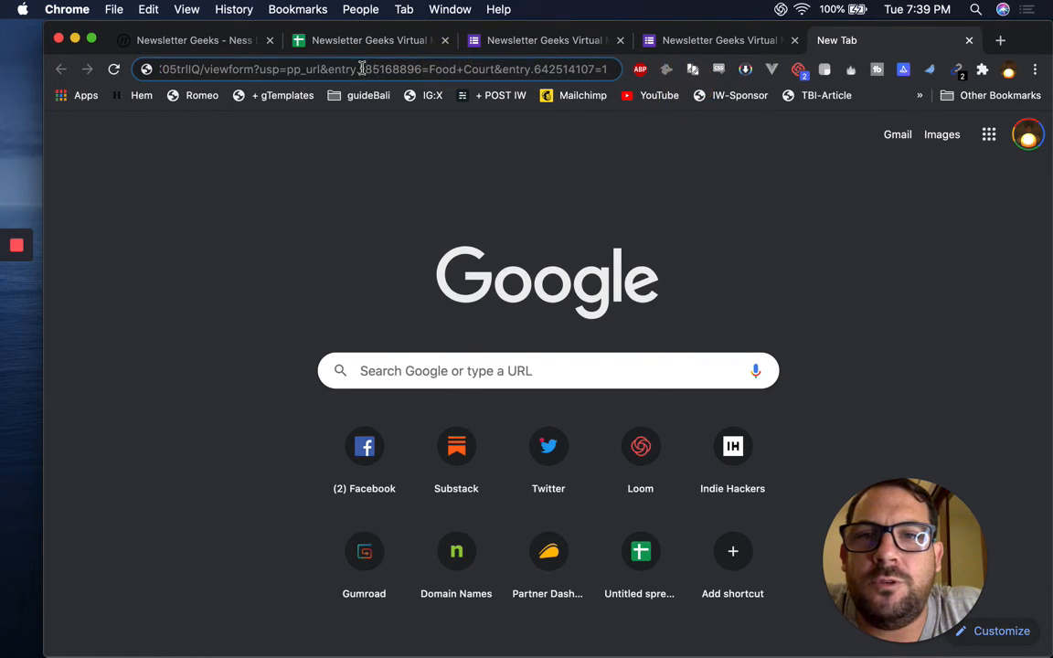
drag(328, 69, 422, 70)
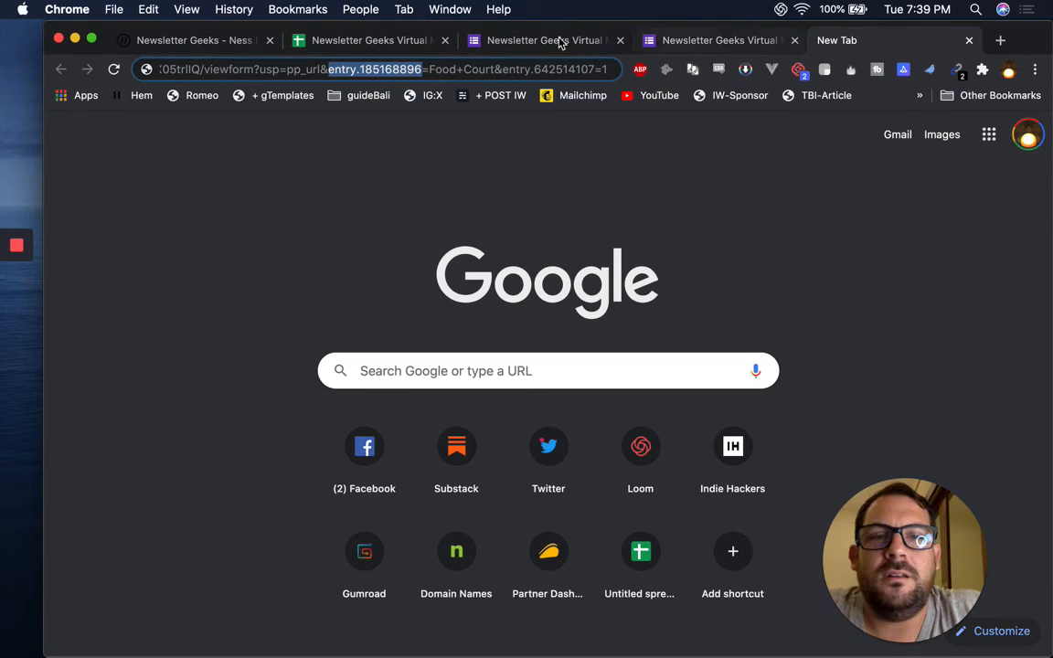
Close both form browser tabs and paste the Level entry ID into B5 of the SETTINGS sheet.
click(620, 41)
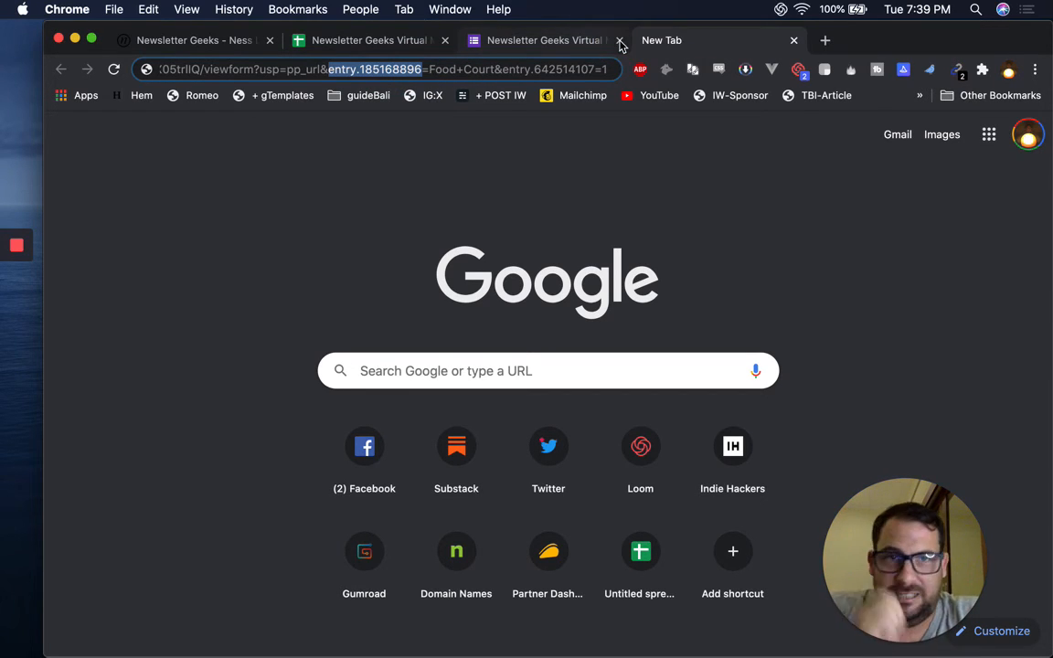
click(620, 40)
click(398, 42)
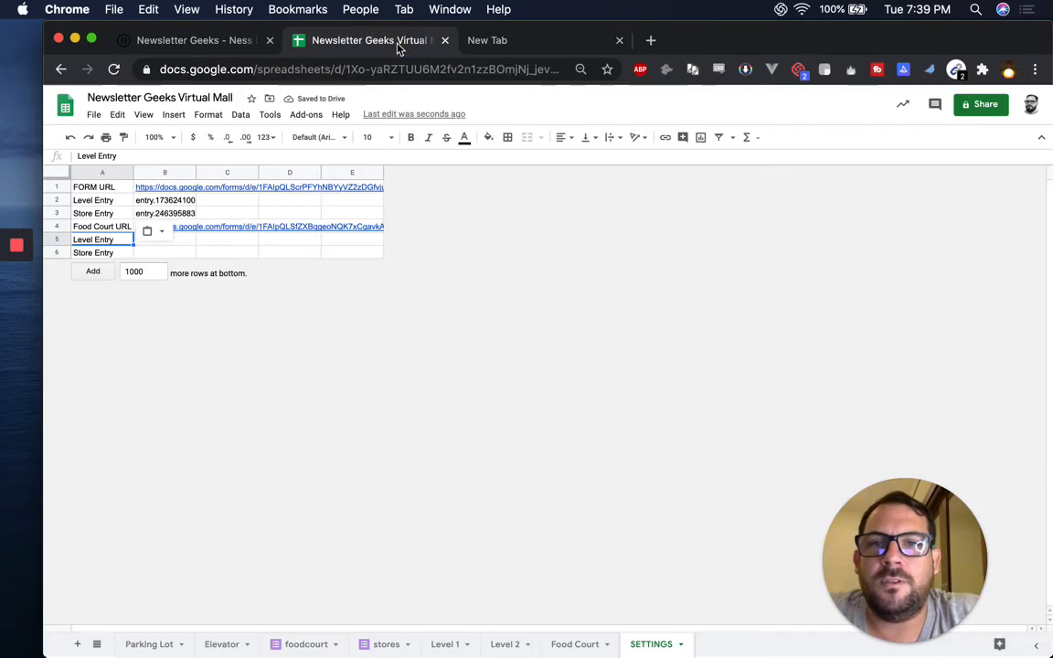
click(181, 240)
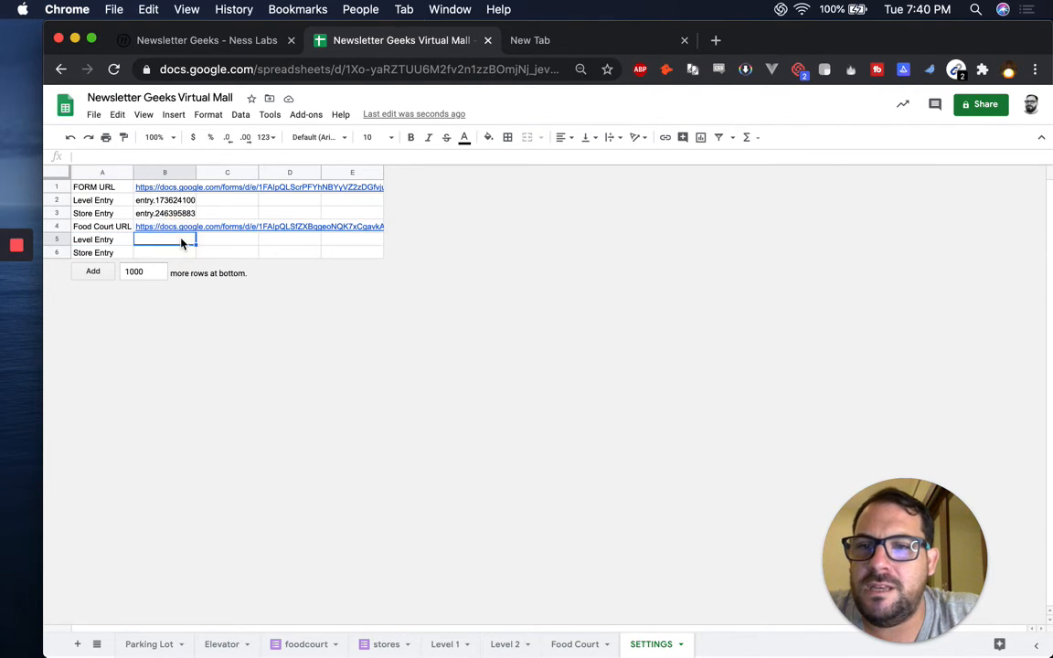
key(super+v)
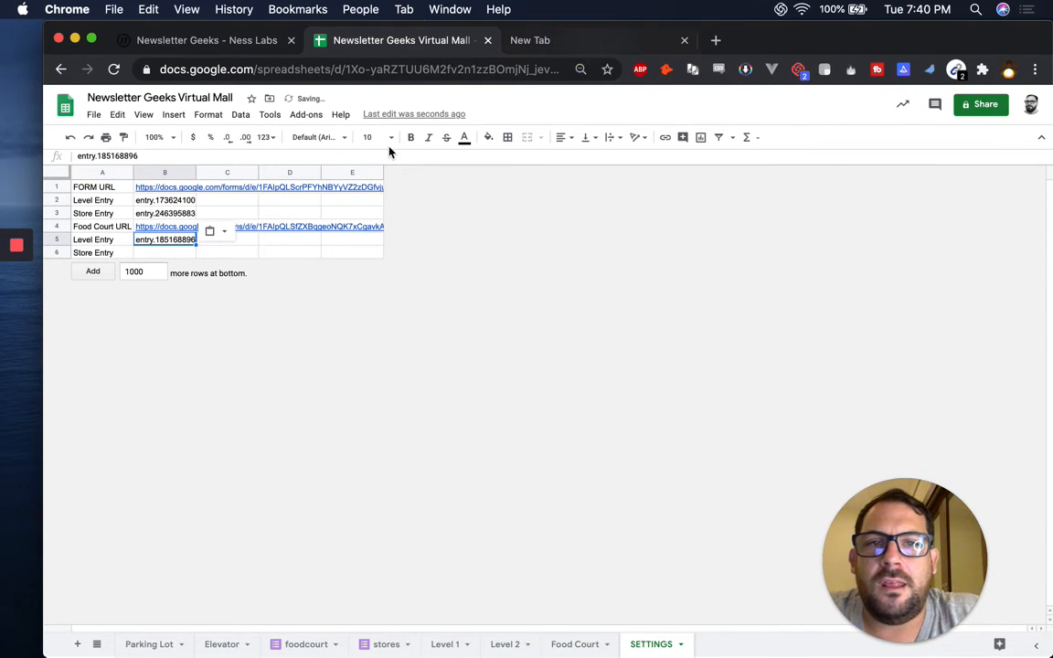
Copy entry.642514107 from the pre-filled link and paste it into B6 beside the second Store Entry label.
key(ctrl+Tab)
drag(502, 70, 597, 69)
key(super+c)
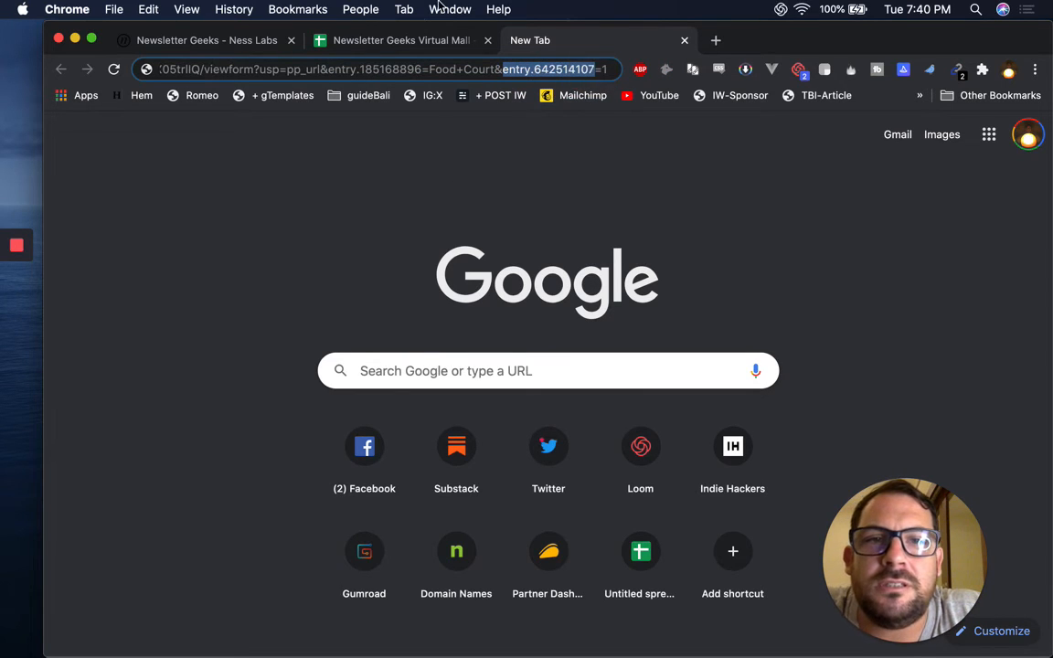
click(410, 41)
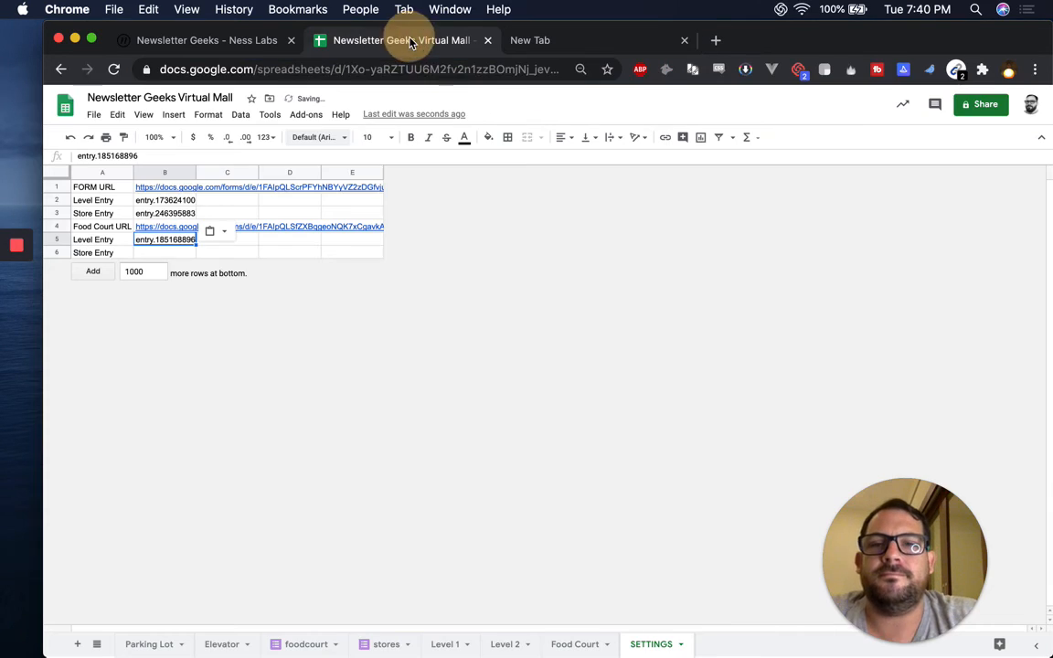
click(155, 255)
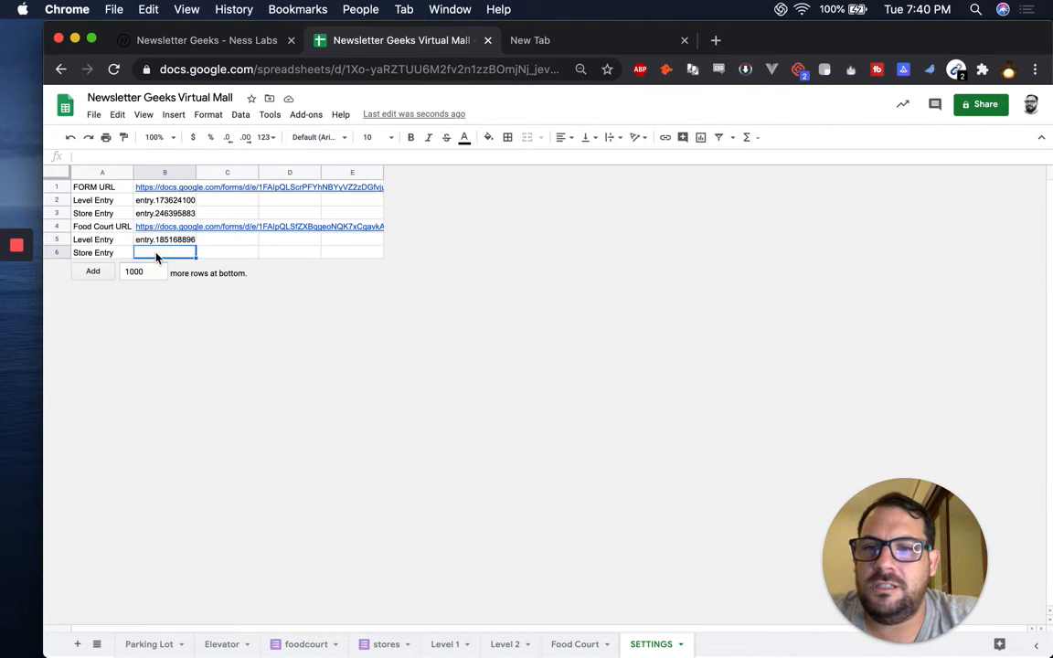
key(super+v)
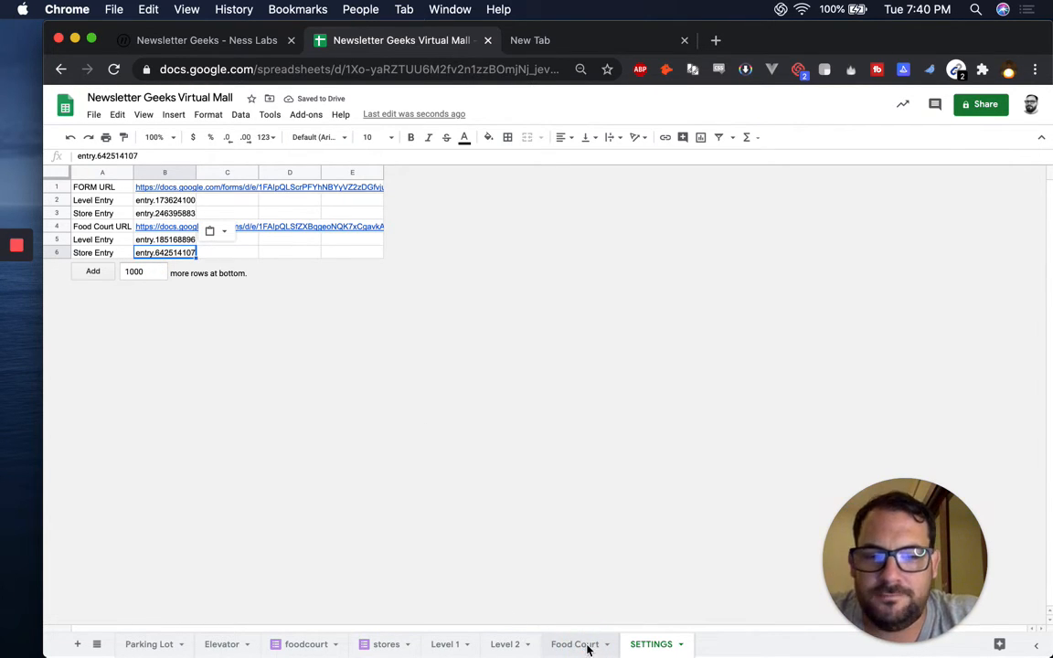
Select table 1's claim link cell on the Food Court sheet and expand the formula bar to show its whole formula.
click(576, 645)
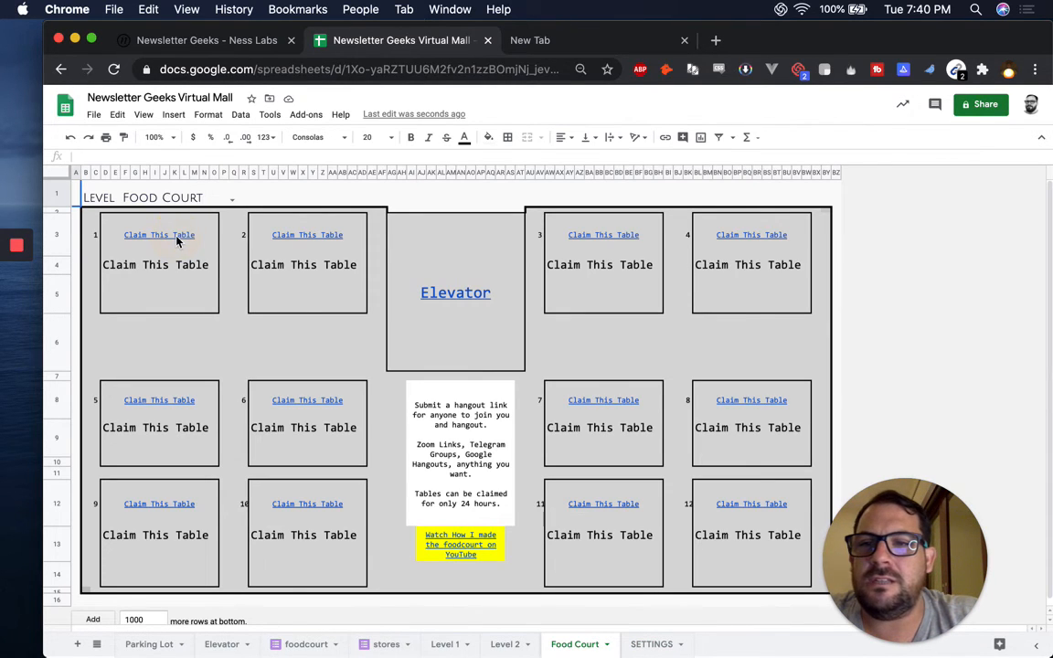
click(177, 236)
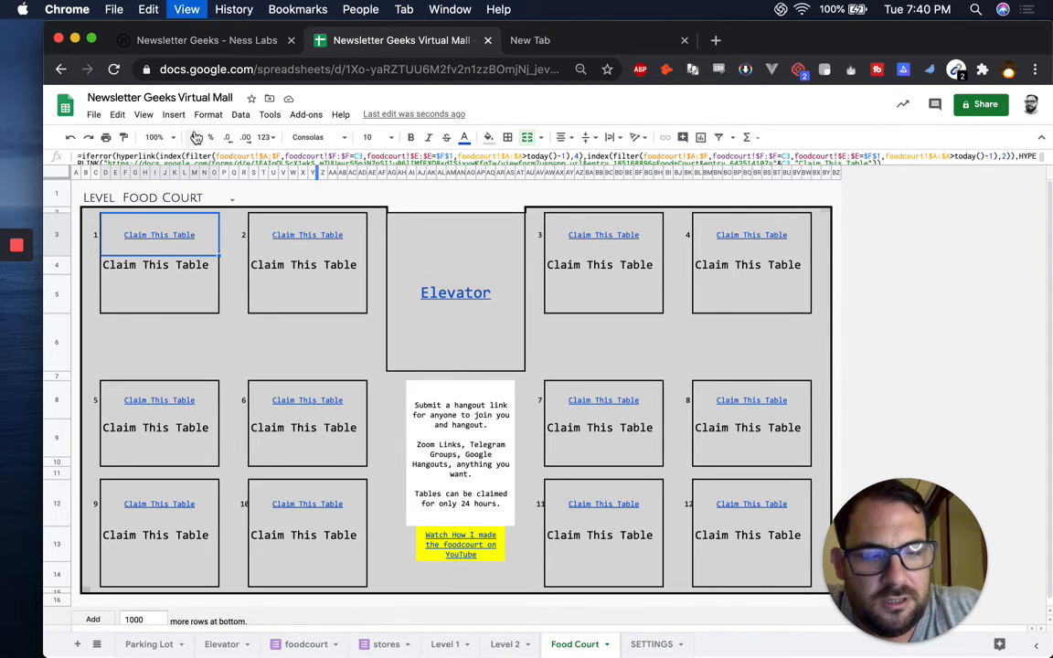
key(super+minus)
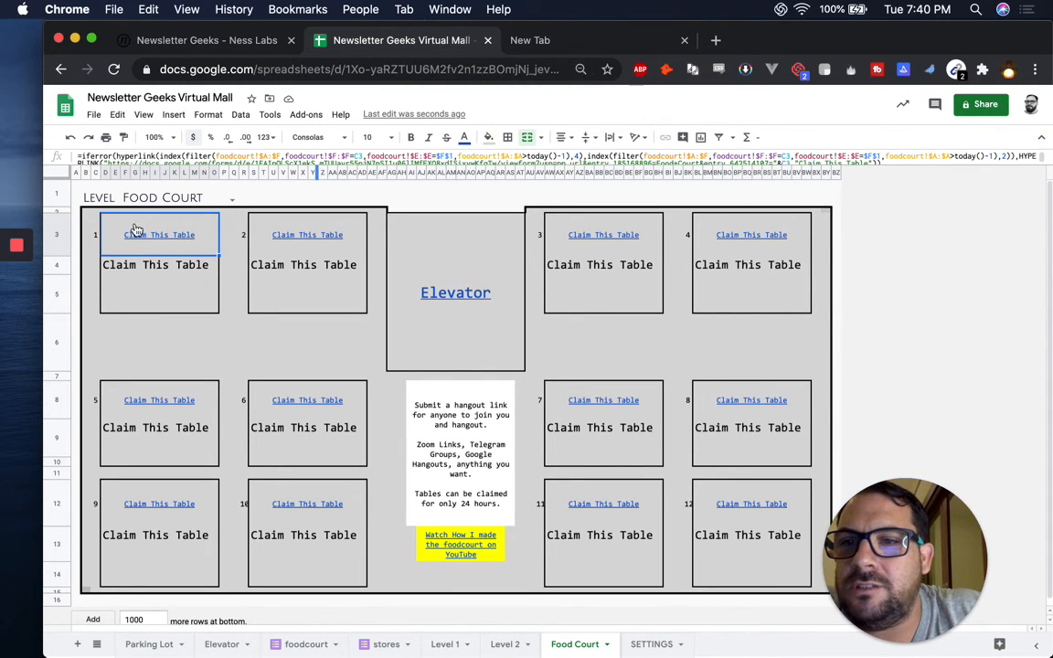
key(super+equal)
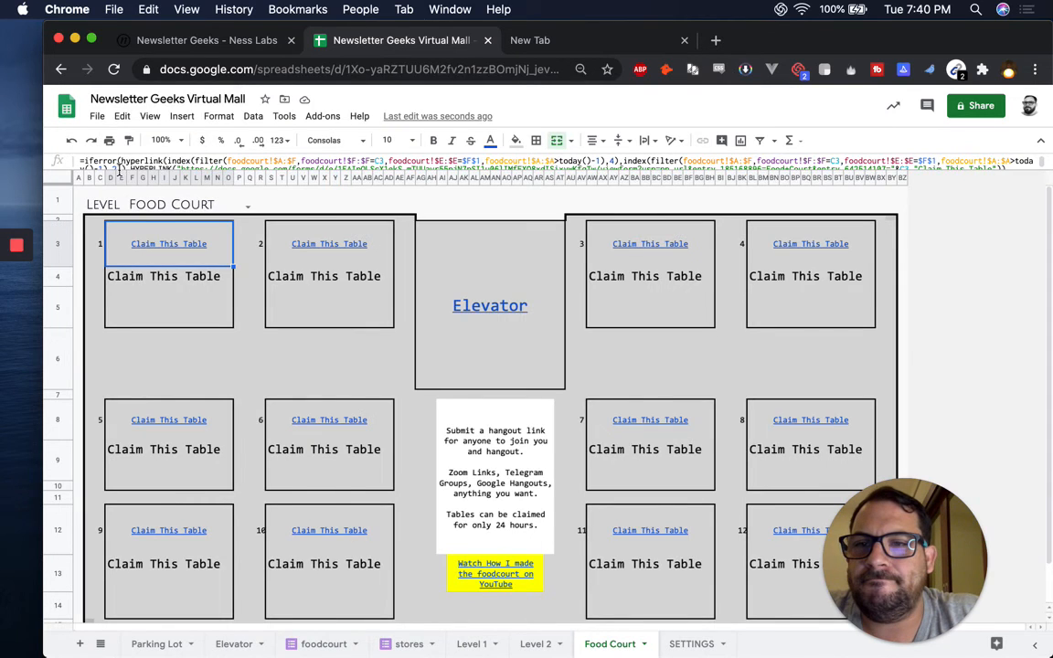
key(super+equal)
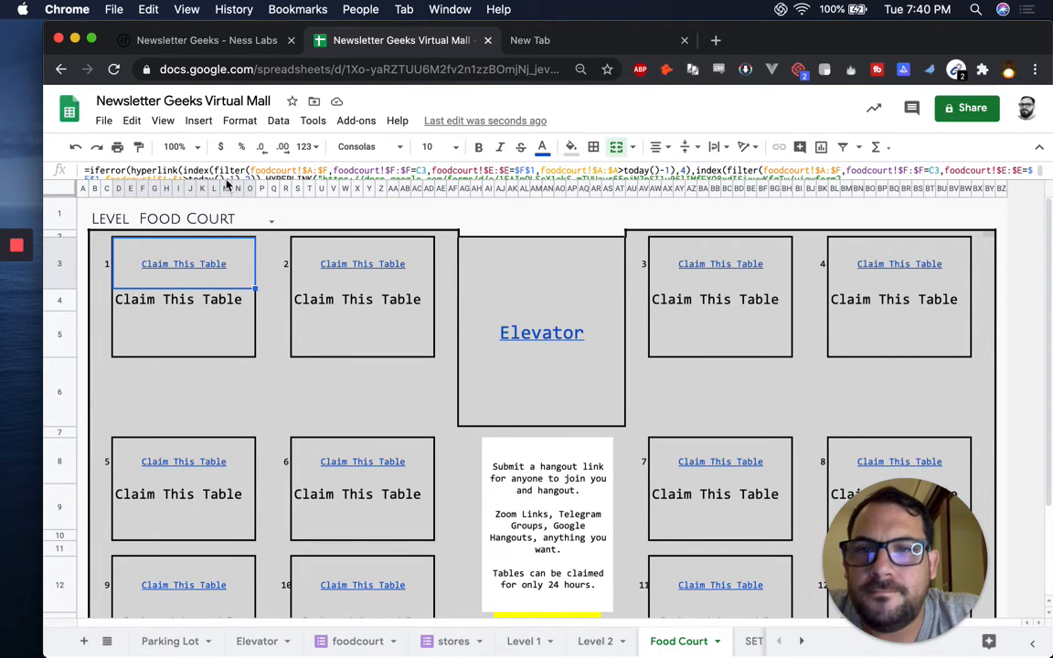
drag(226, 183, 228, 211)
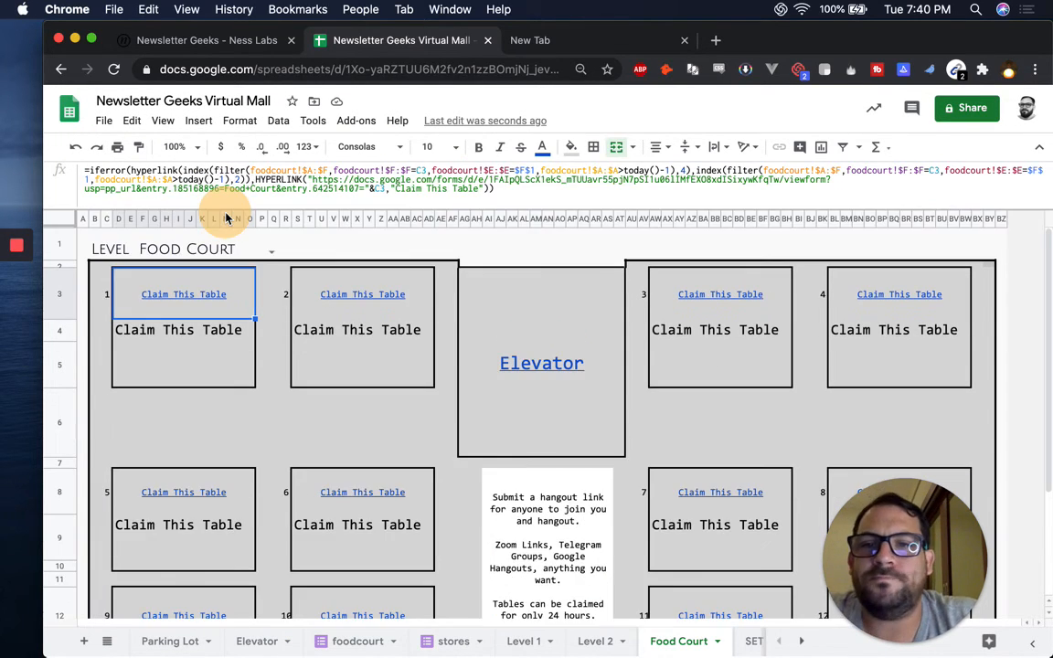
click(395, 199)
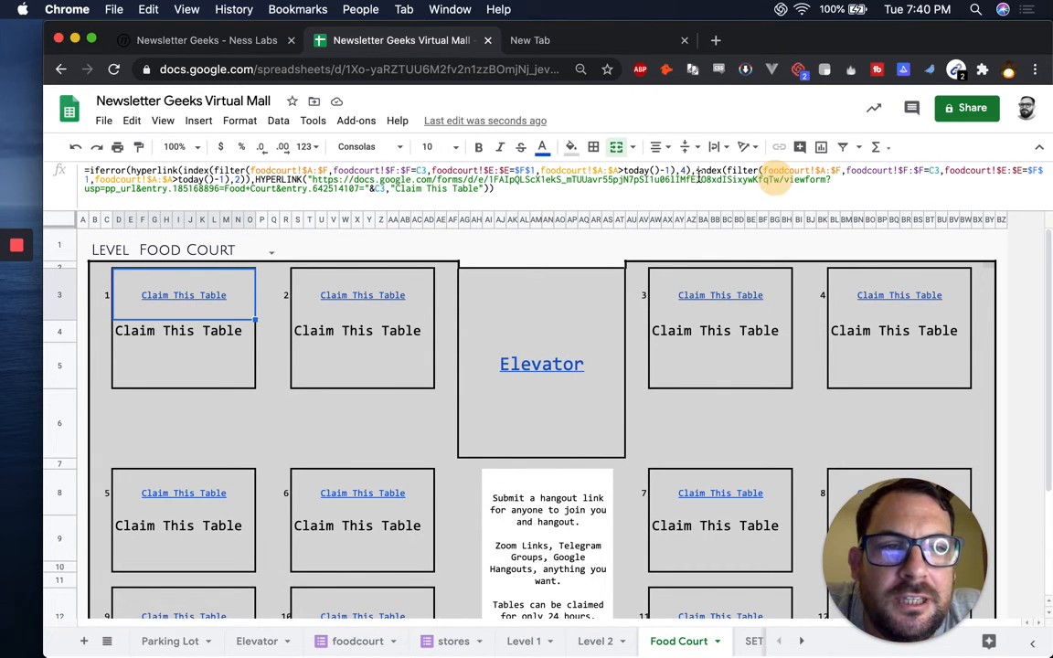
Replace the hardcoded base form URL in table 1's HYPERLINK formula with SETTINGS!B4, keeping the viewform part.
click(311, 180)
drag(314, 180, 782, 179)
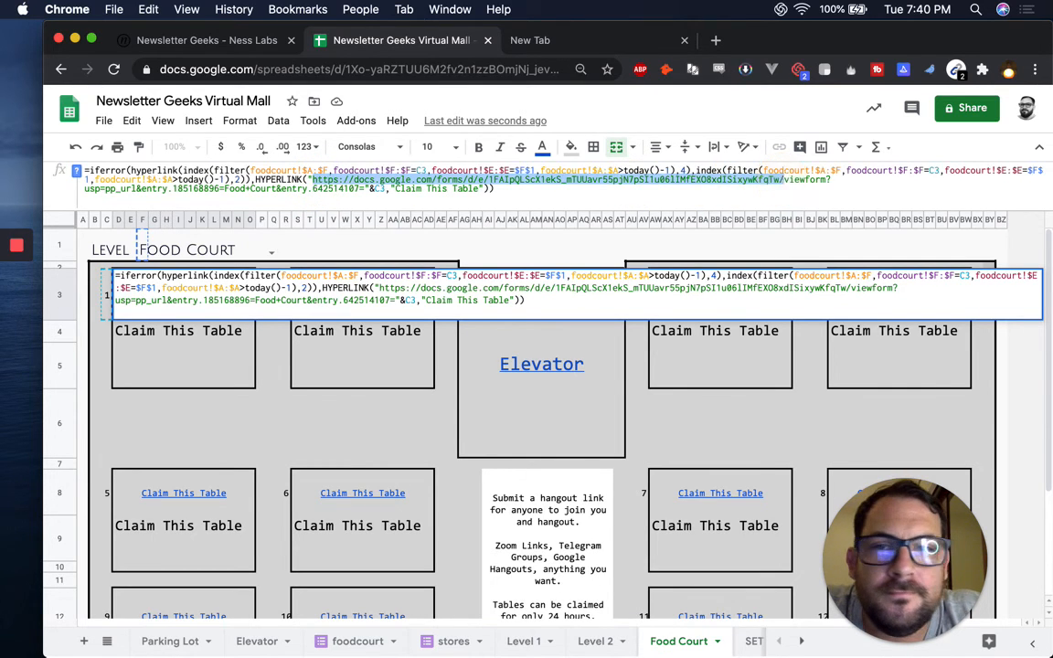
key(BackSpace)
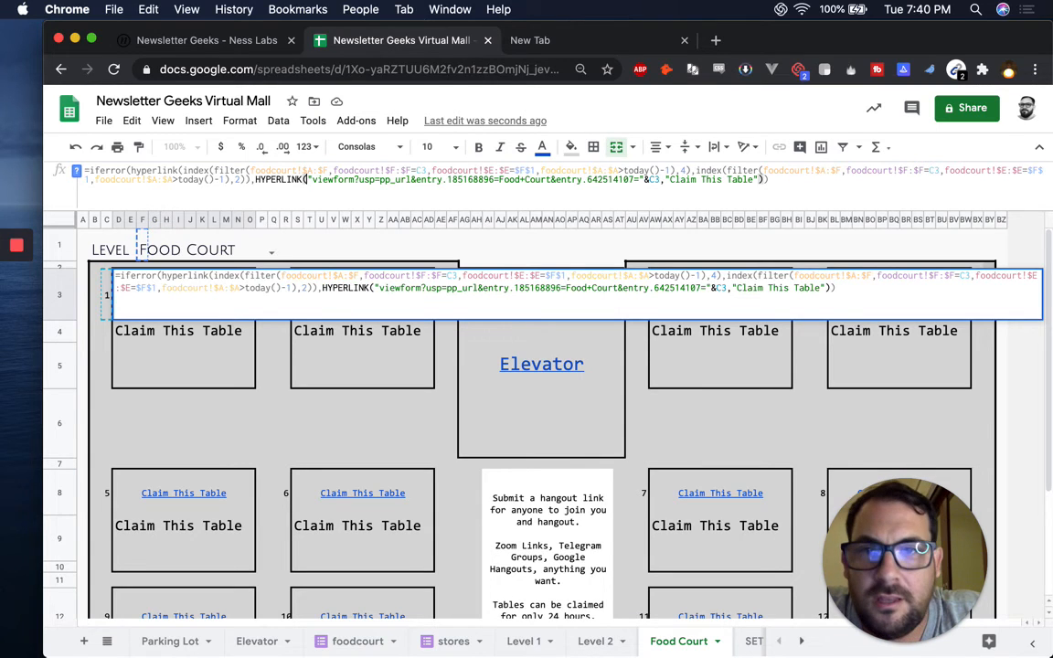
text(.)
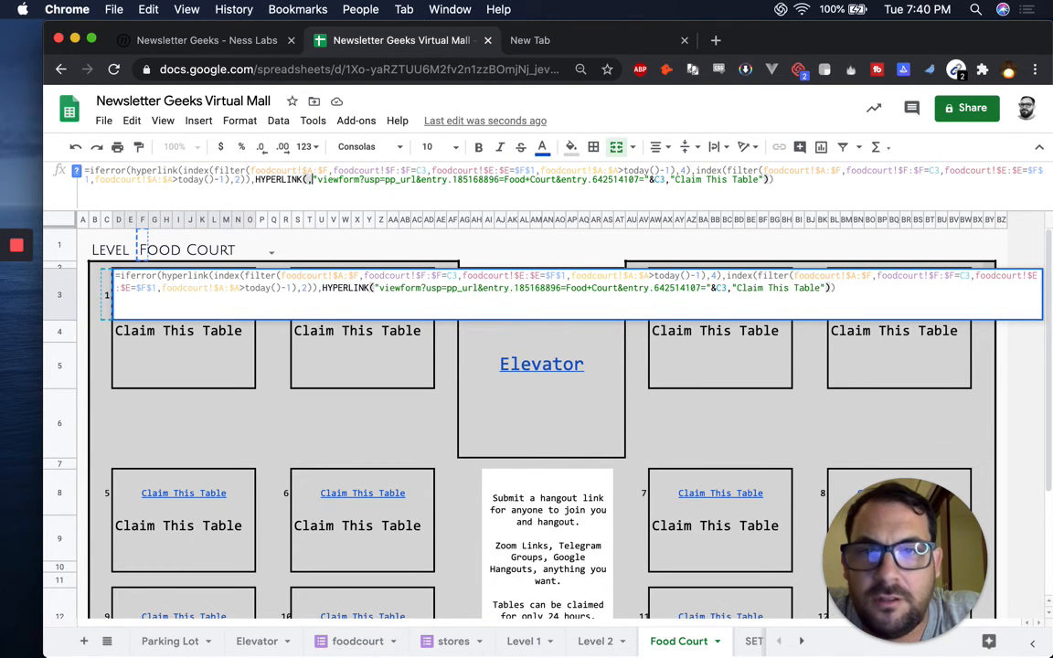
text(SEETINGS)
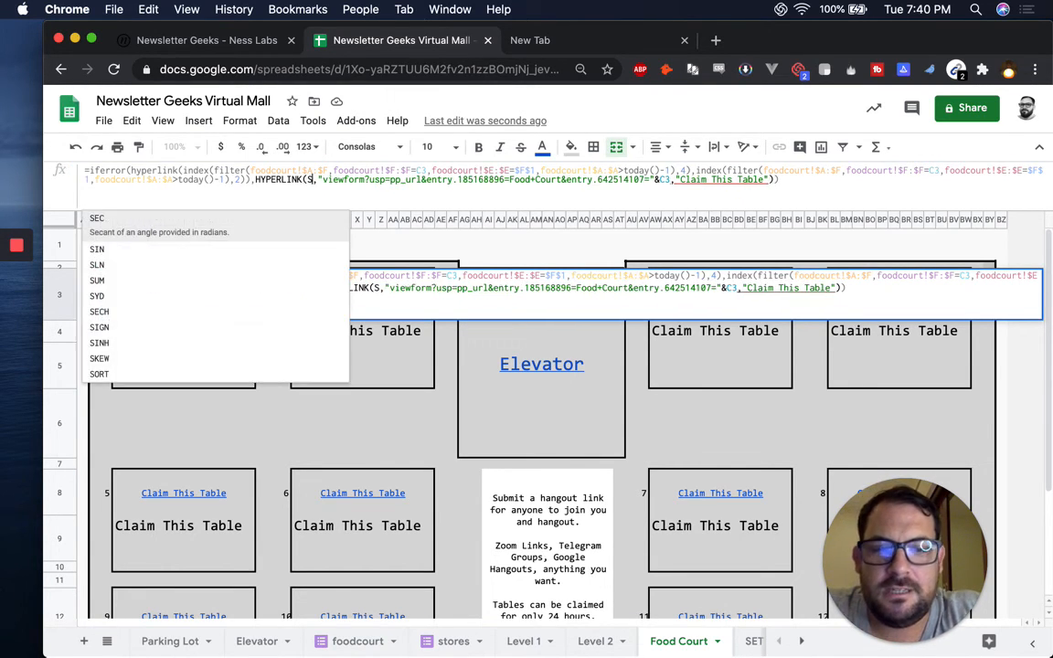
key(BackSpace)
key(BackSpace)
key(BackSpace)
key(BackSpace)
key(BackSpace)
key(BackSpace)
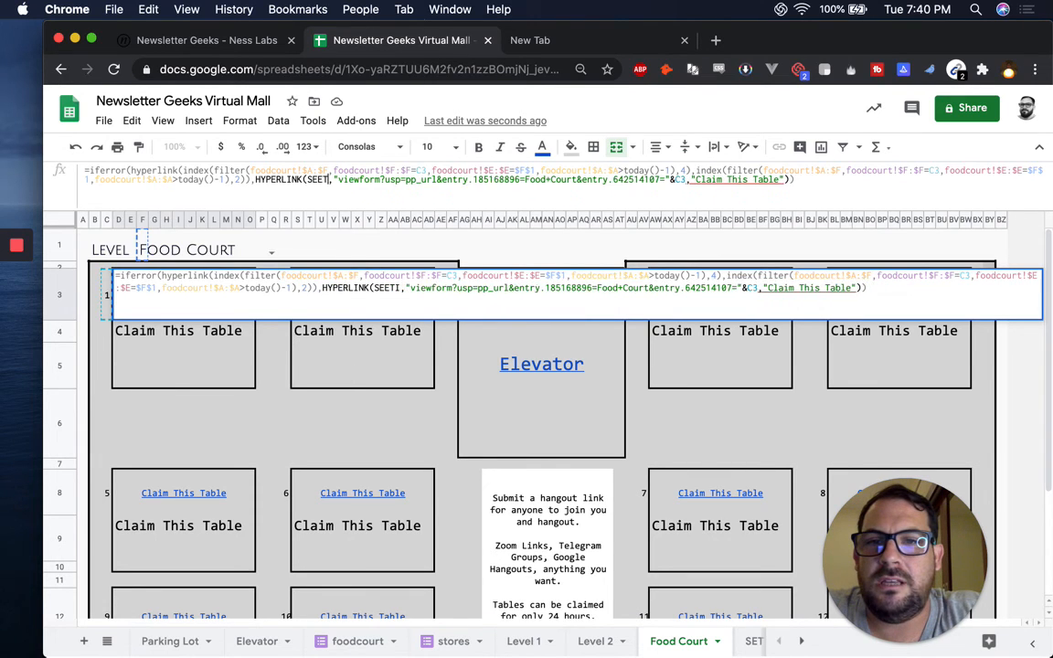
text(TTINGS!)
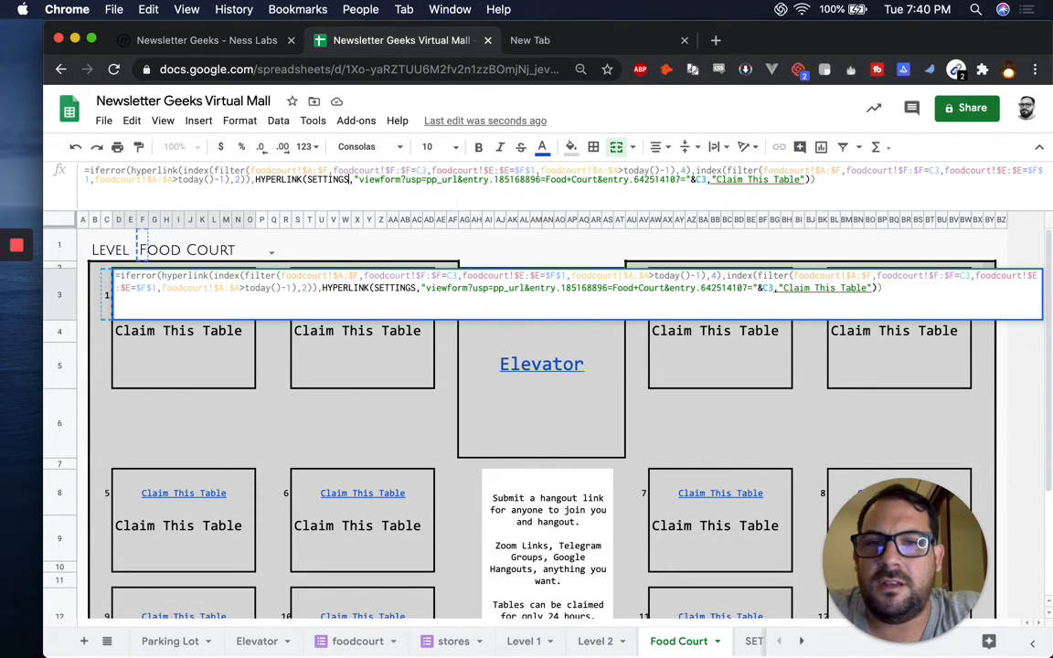
text(B4)
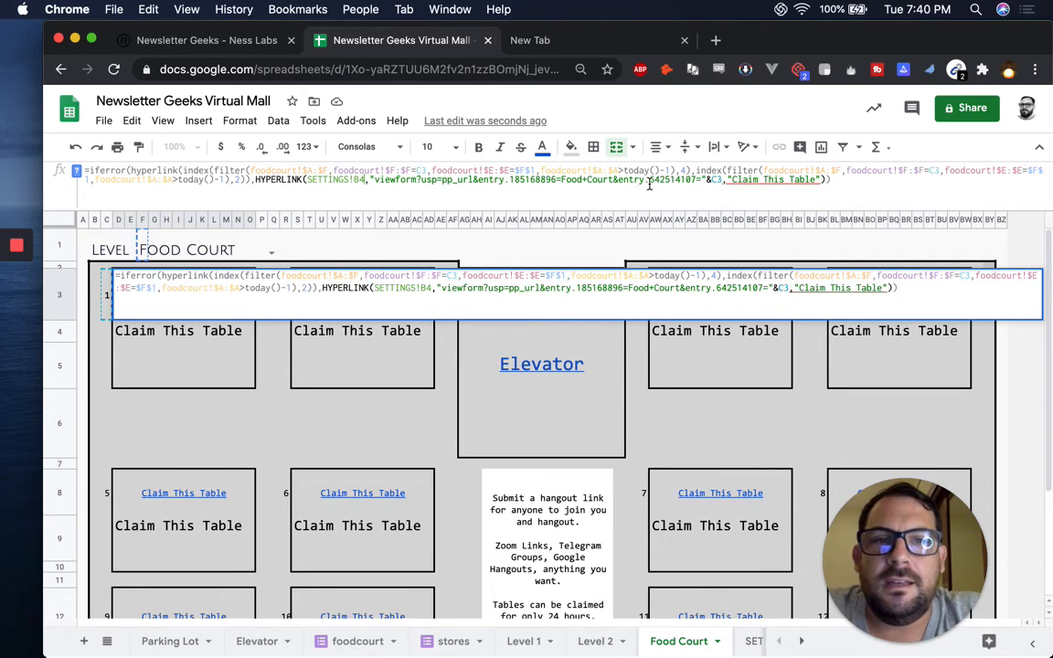
Join SETTINGS!B4 to the "viewform?usp=pp_url" text with & in place of the comma.
drag(617, 180, 697, 181)
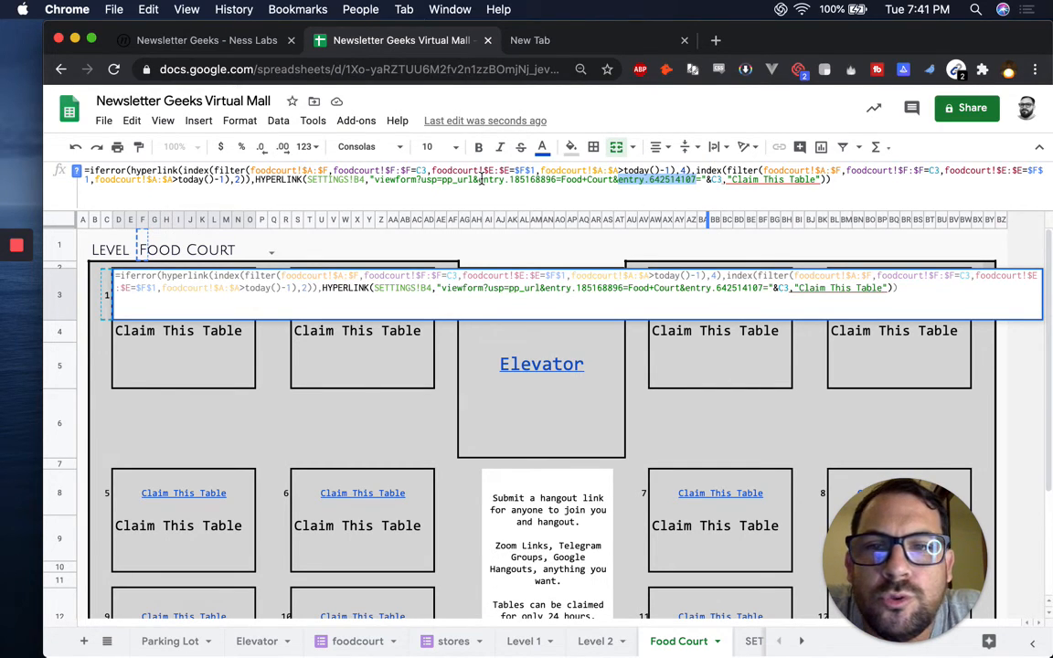
click(274, 176)
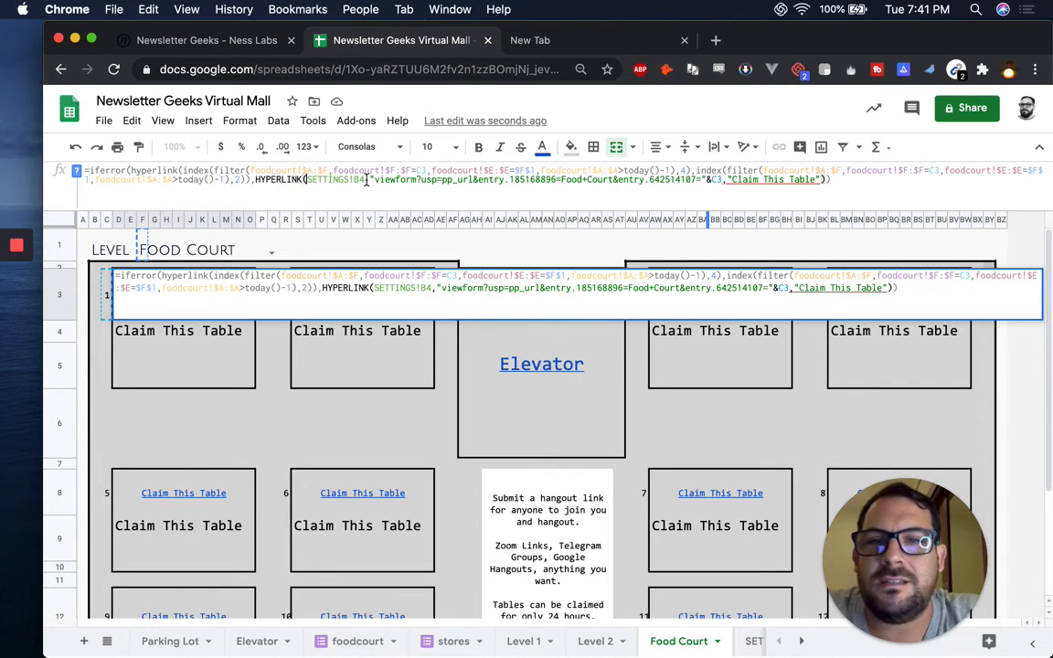
click(367, 180)
key(BackSpace)
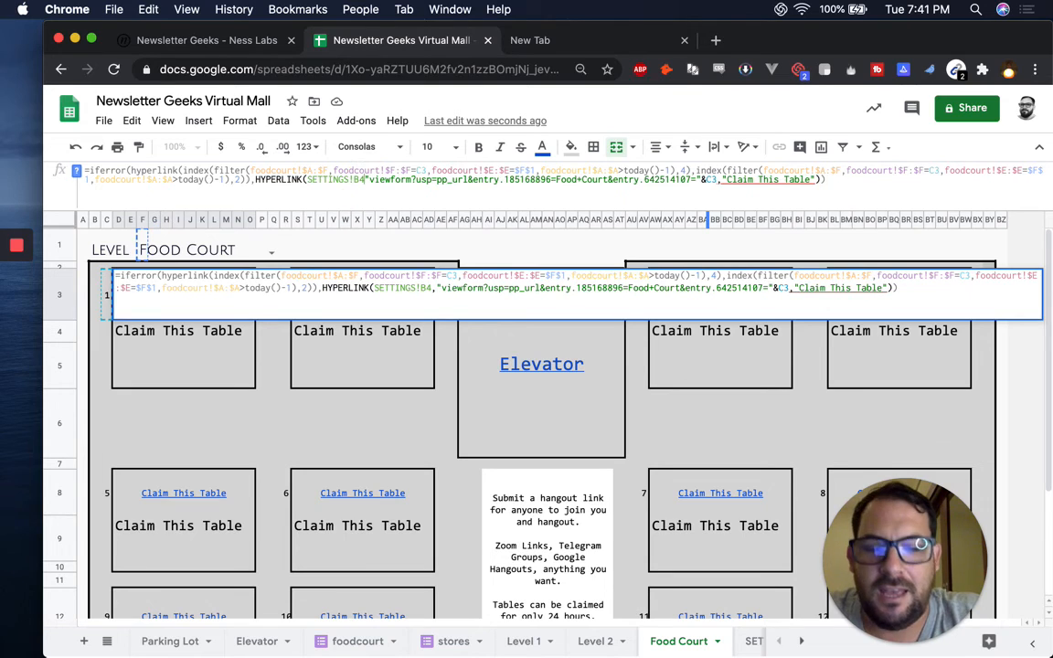
text(&)
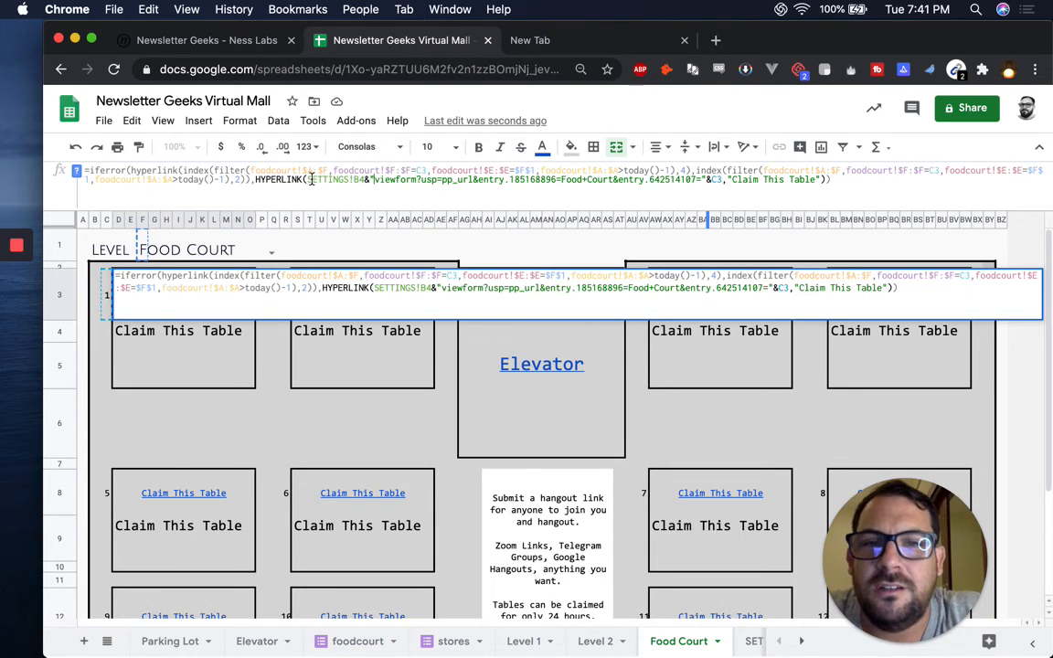
Replace the hardcoded entry.185168896 in table 1's HYPERLINK formula with a joined reference to SETTINGS!B5.
drag(475, 180, 555, 180)
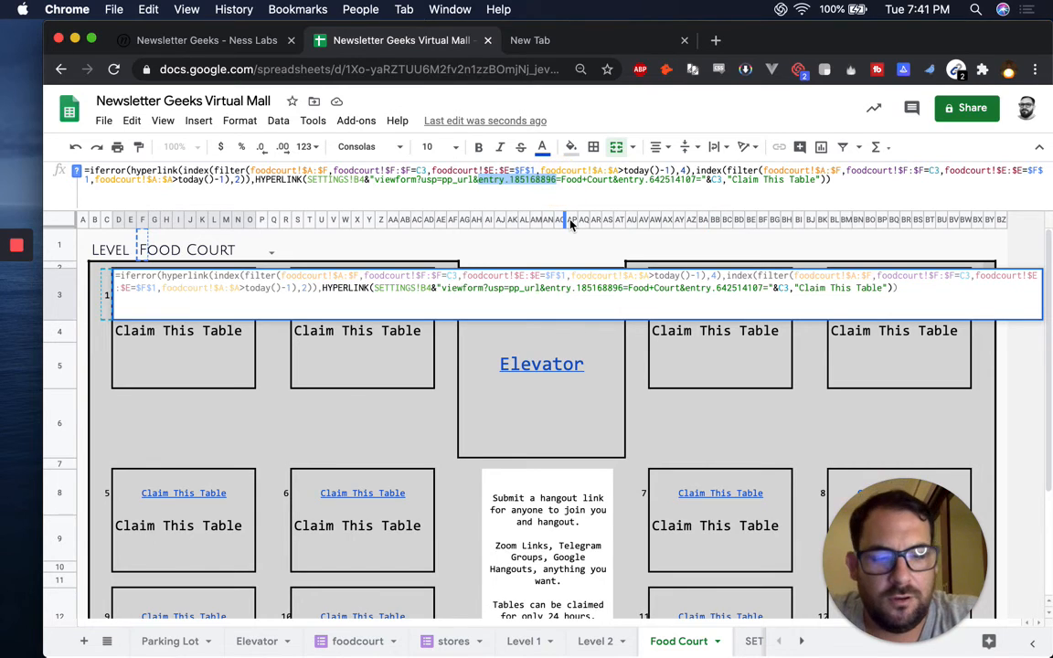
key(BackSpace)
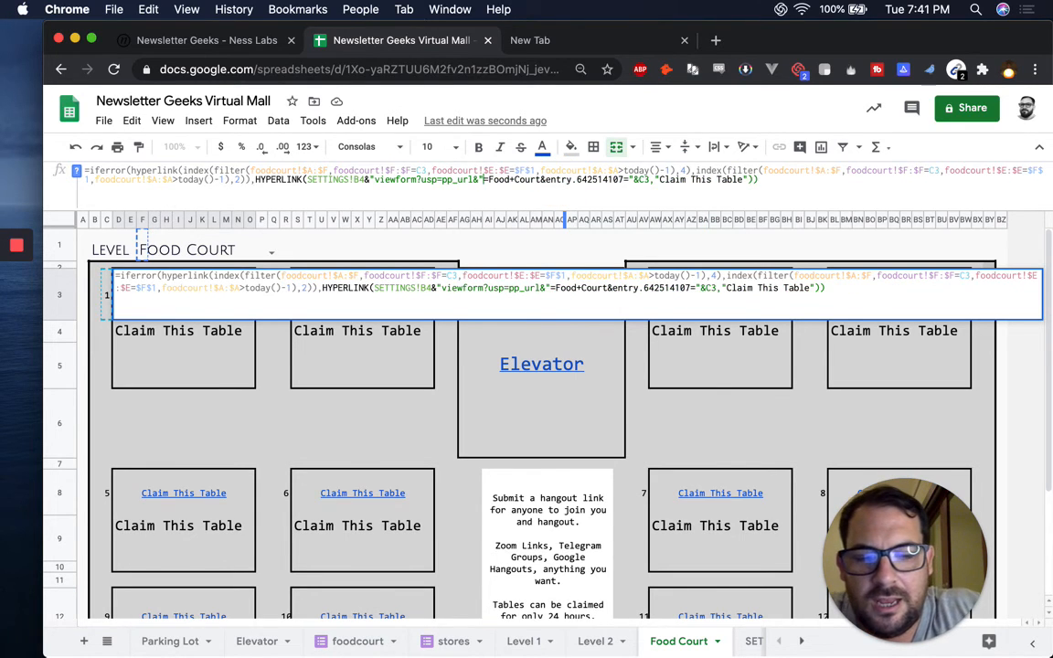
text(&&")
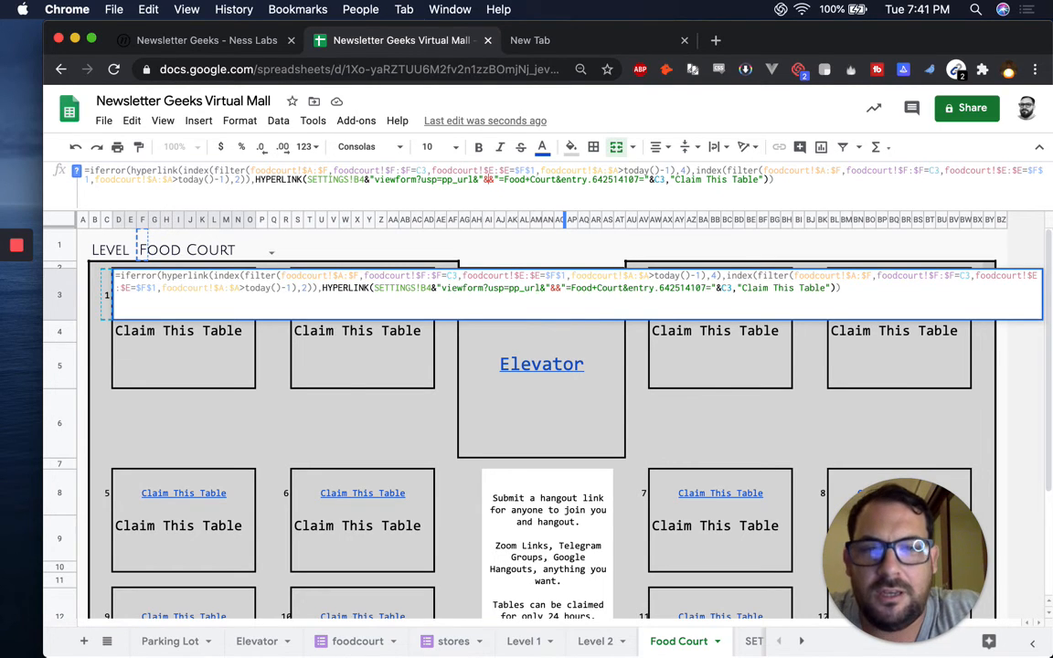
text(SETTINGS)
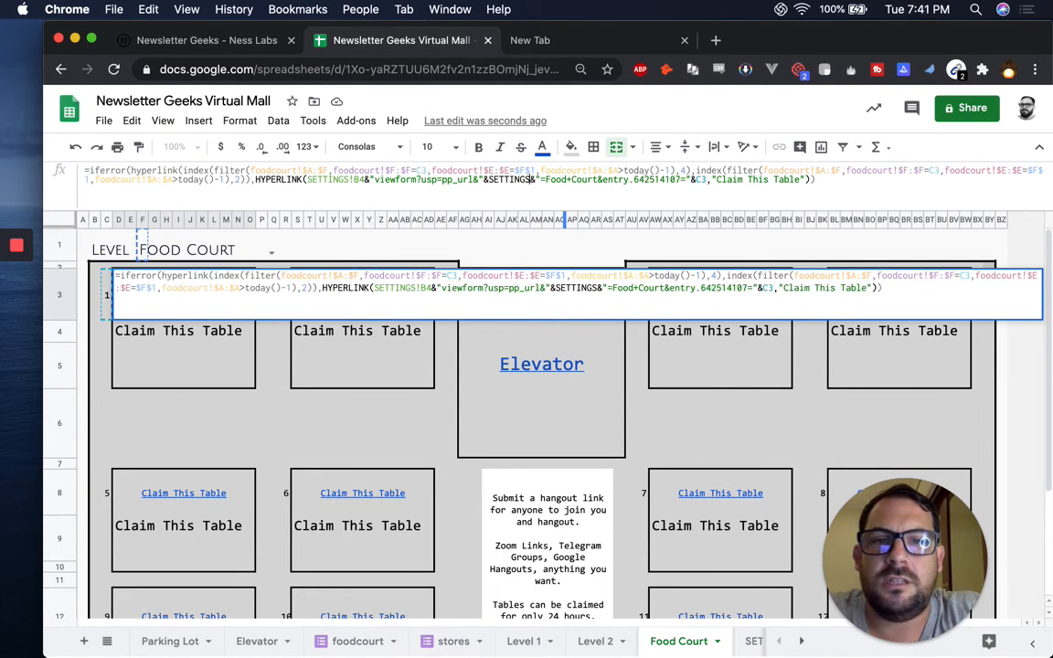
text(!B5)
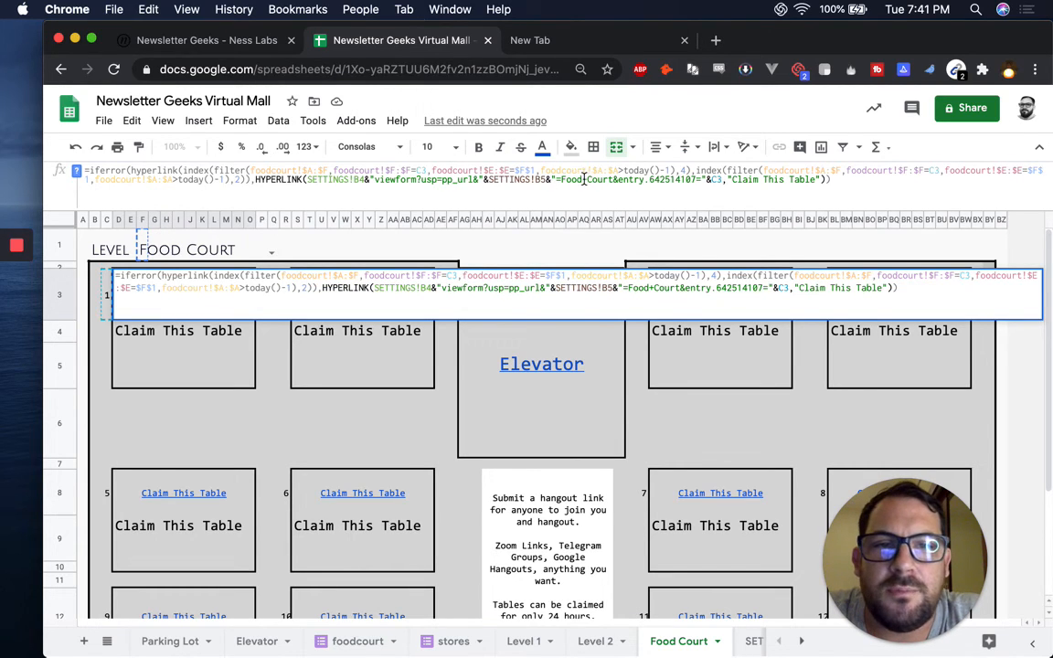
Replace the hardcoded entry.642514107 in table 1's HYPERLINK formula with a joined reference to SETTINGS!B6.
drag(619, 179, 693, 178)
key(BackSpace)
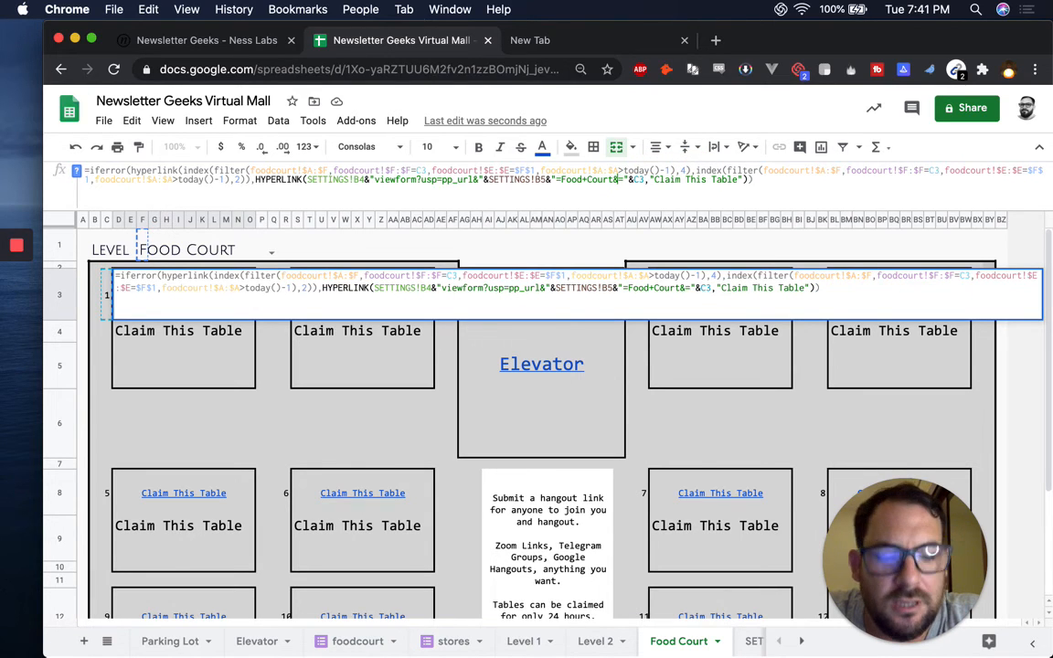
text("")
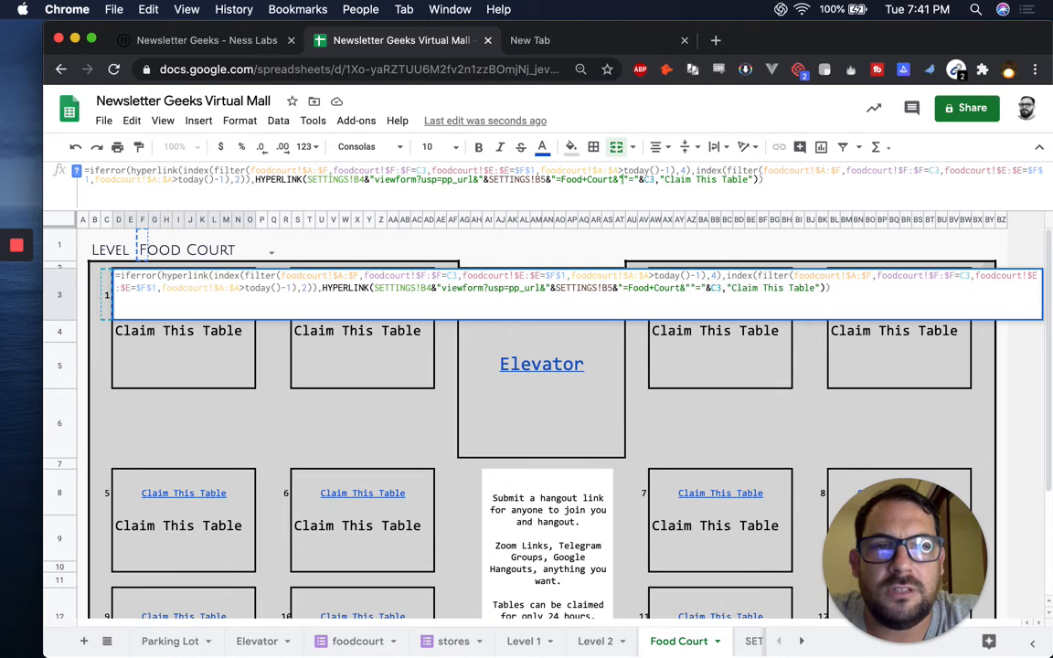
text(&&)
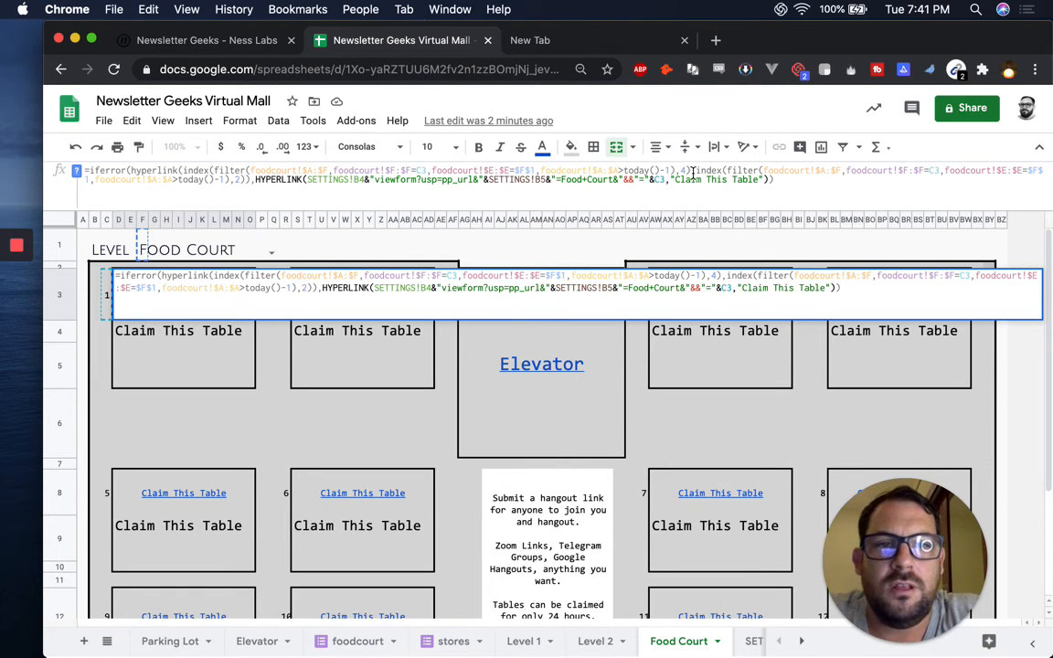
text(SETTINGS)
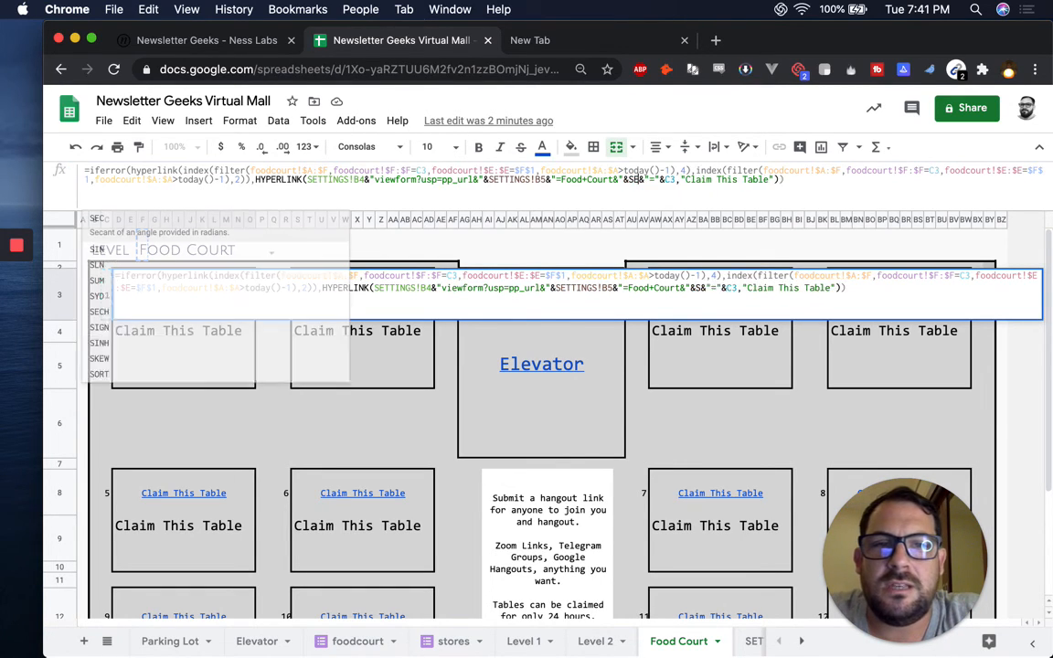
text(B6)
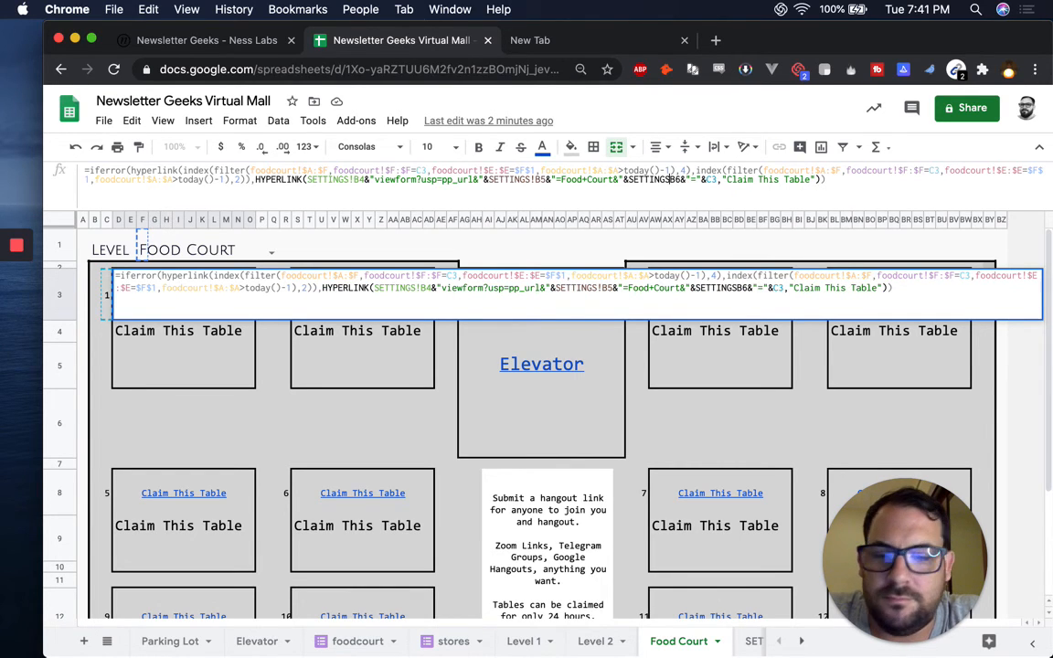
text(!)
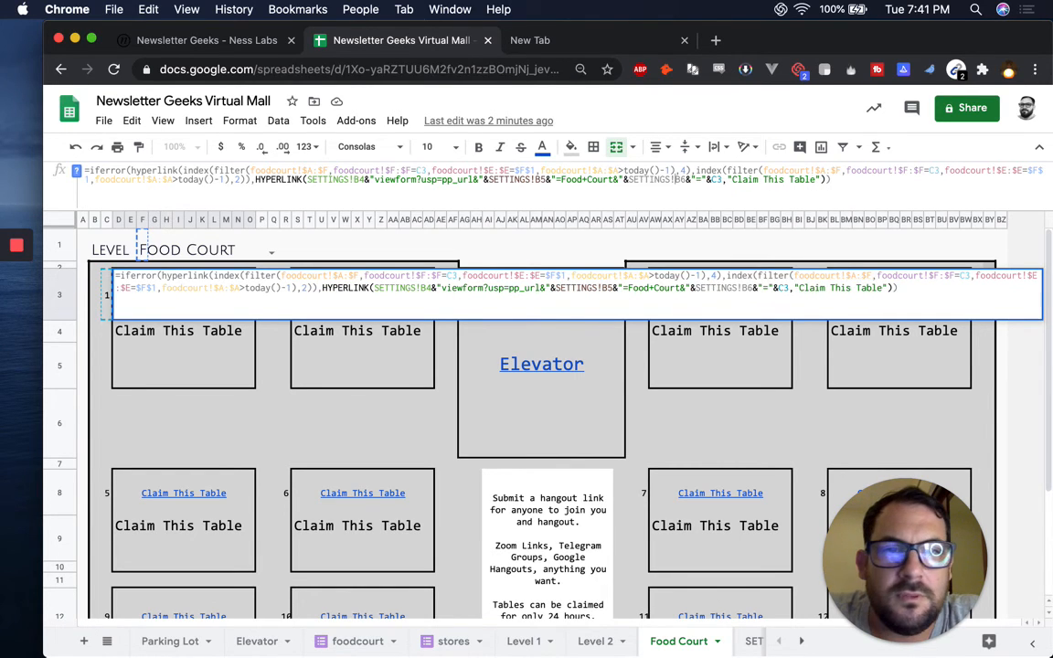
double_click(681, 179)
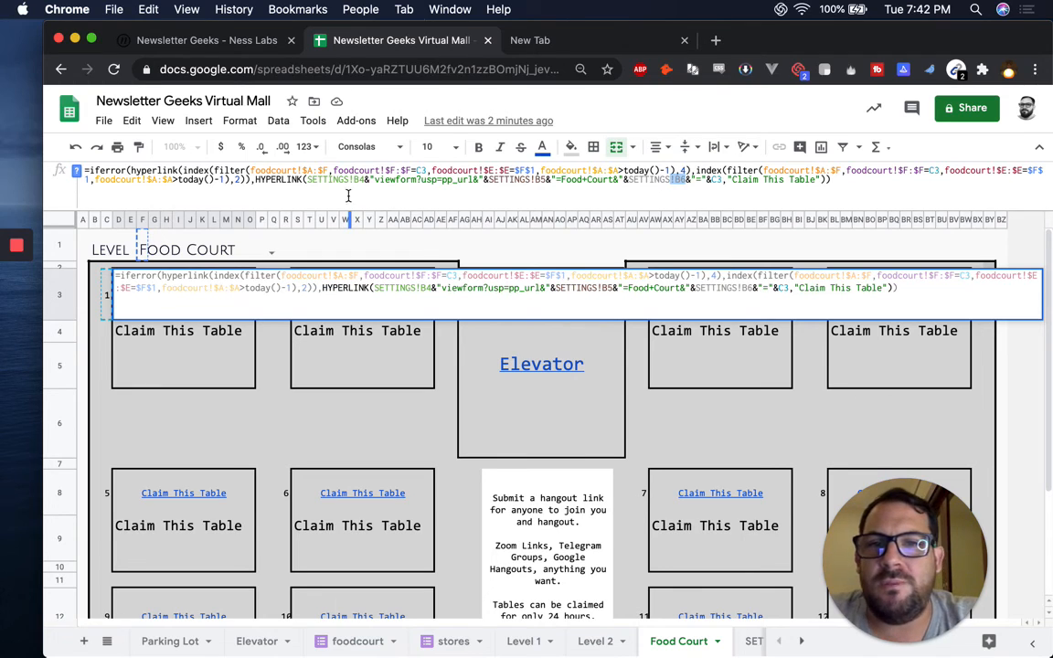
Check the Food Court URL and its entry rows on the SETTINGS sheet against the references in the formula.
click(752, 641)
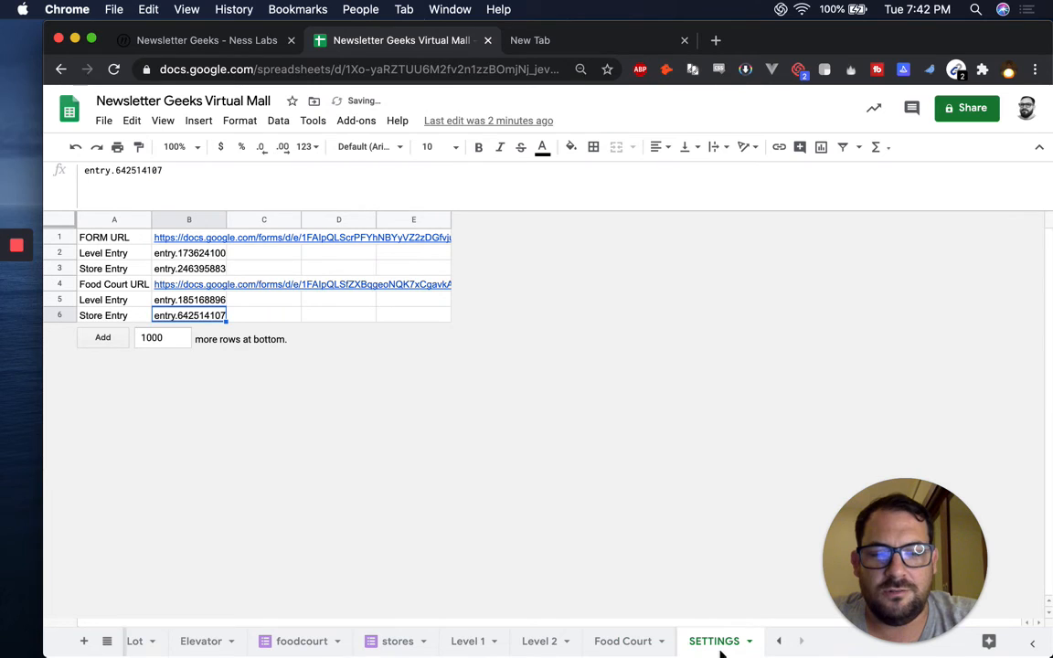
click(722, 645)
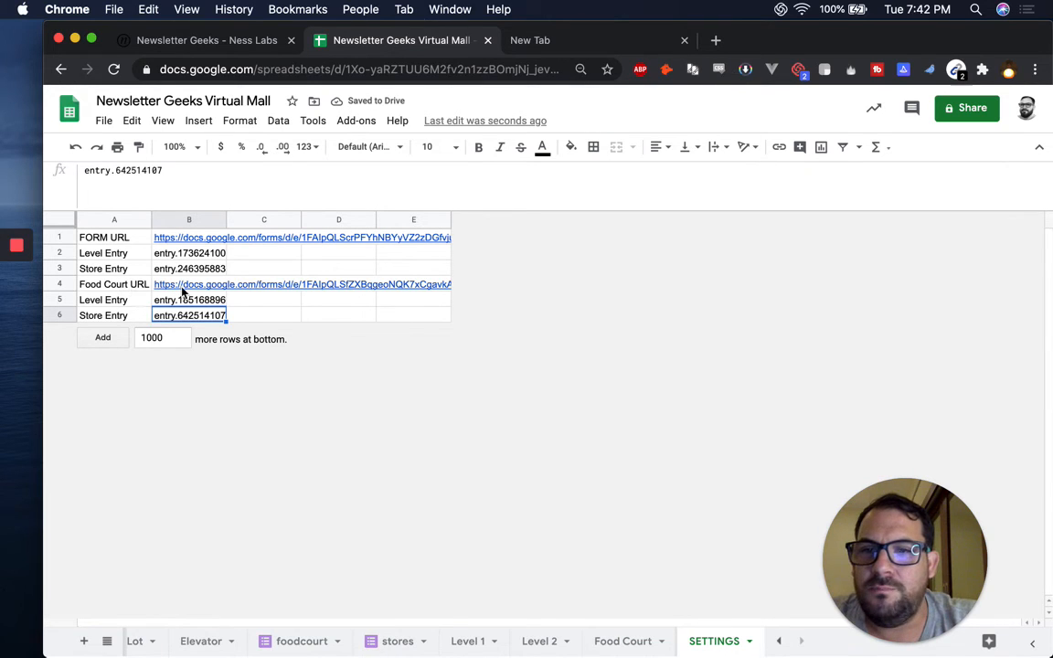
click(171, 287)
click(117, 300)
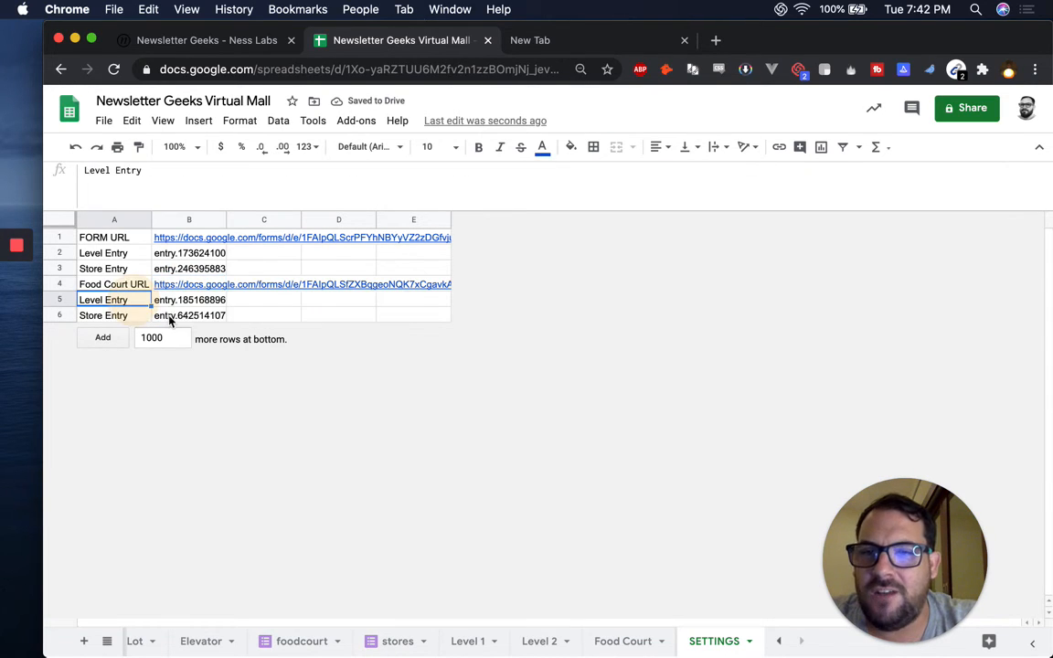
Test table 1's claim link from the Food Court sheet and close the page it opens.
click(606, 645)
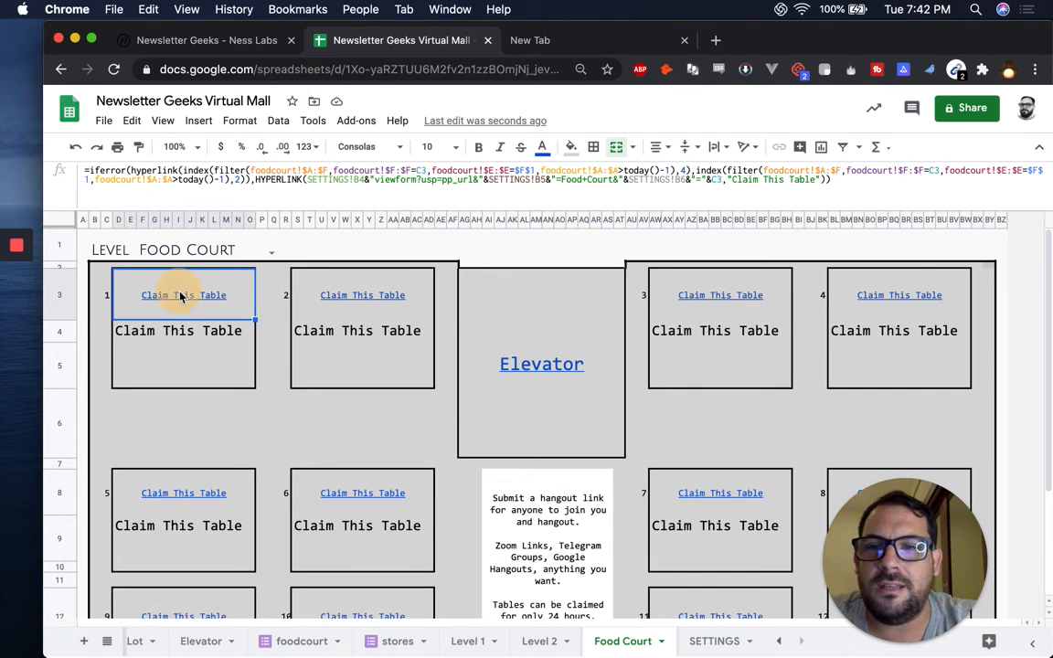
click(187, 301)
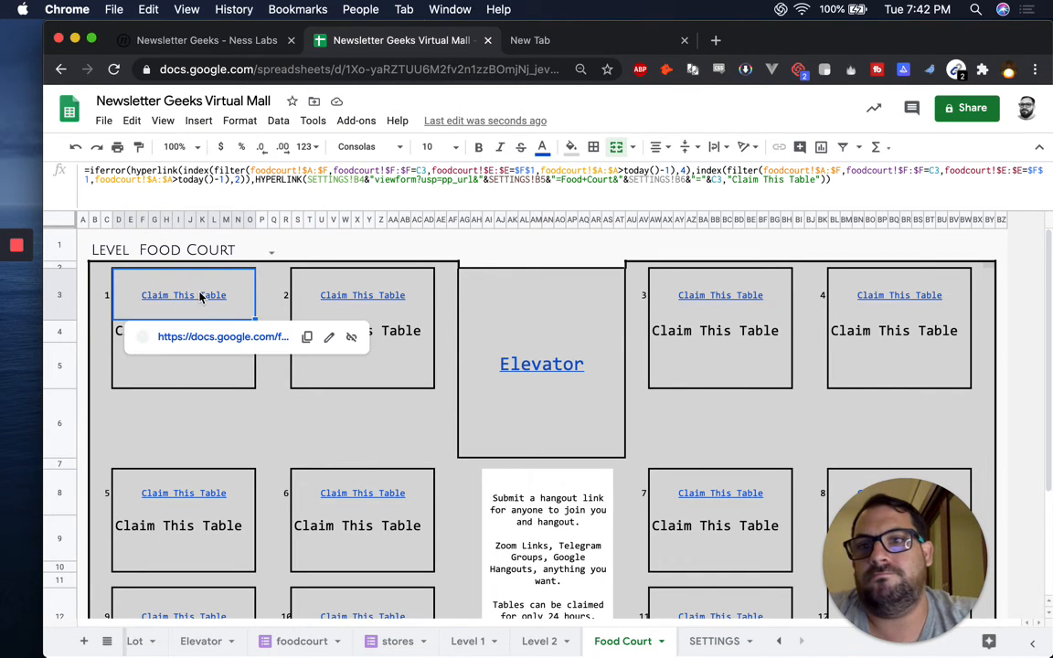
click(211, 338)
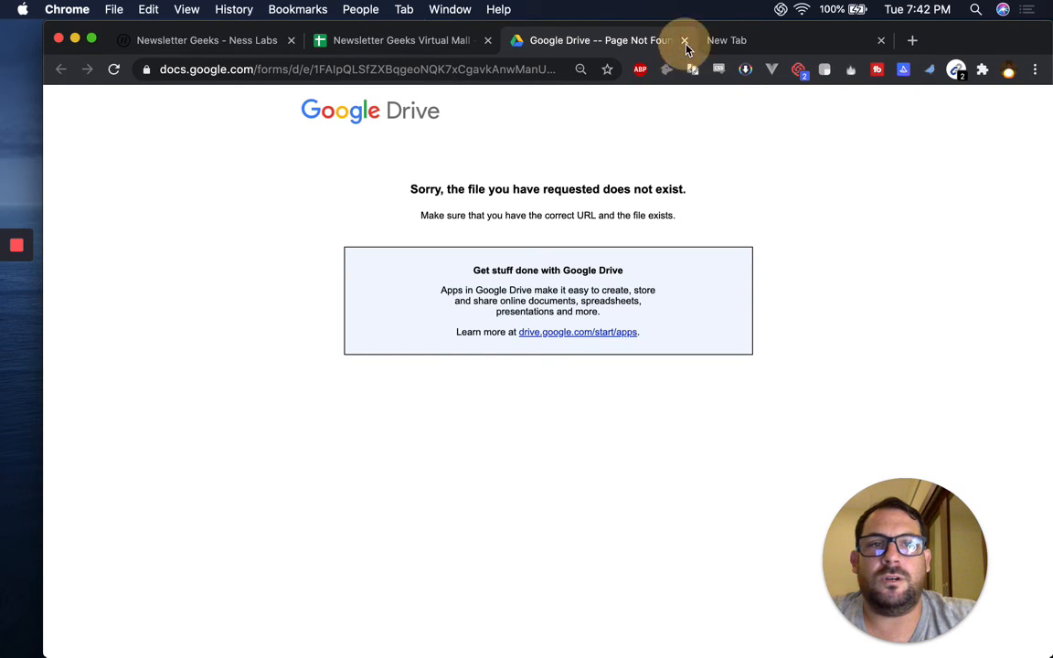
key(super+w)
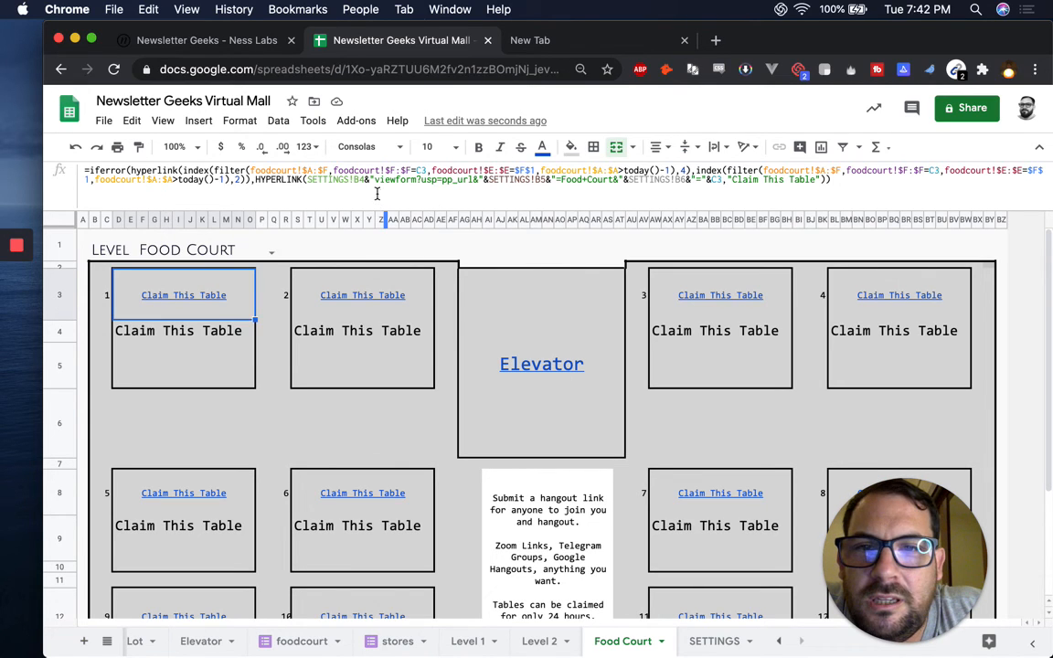
Append a trailing / to the Food Court URL in B4 of the SETTINGS sheet.
key(alt+Down)
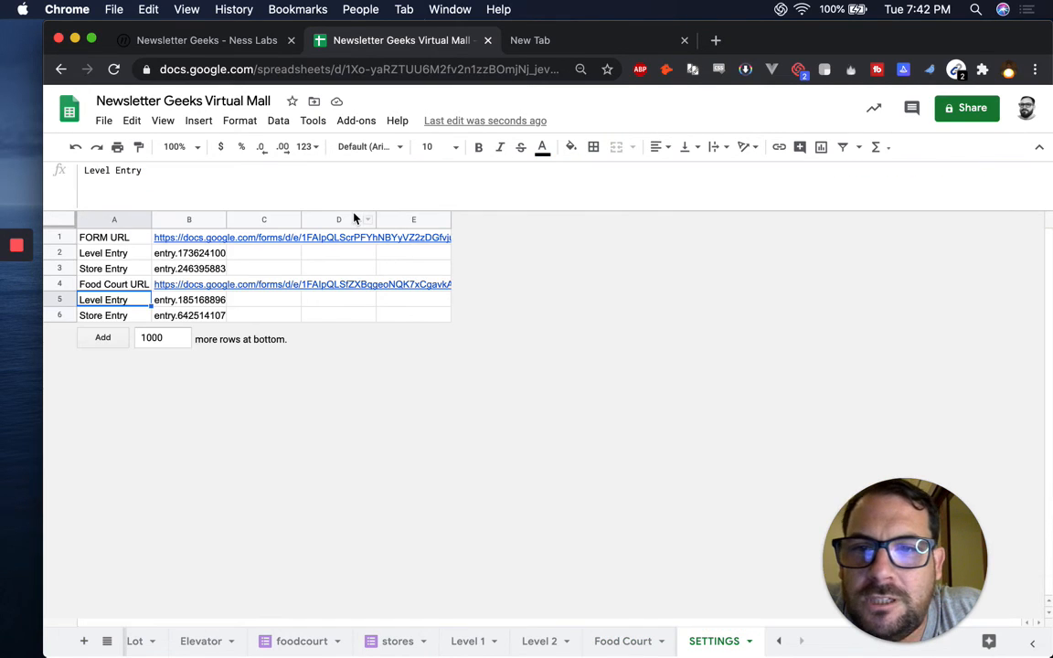
click(192, 282)
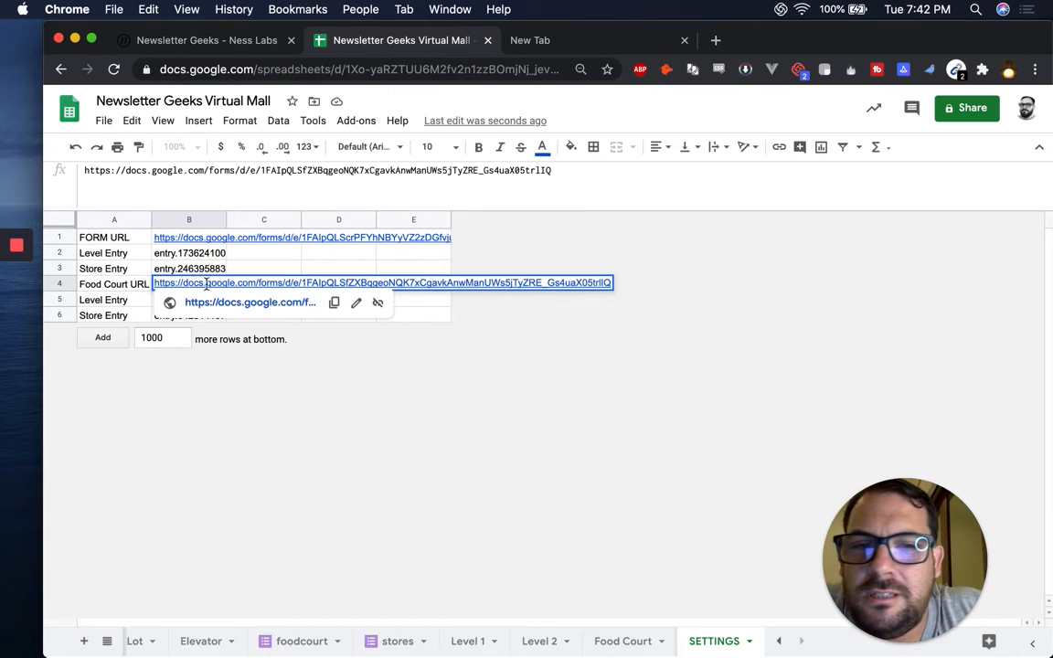
key(Return)
text(/)
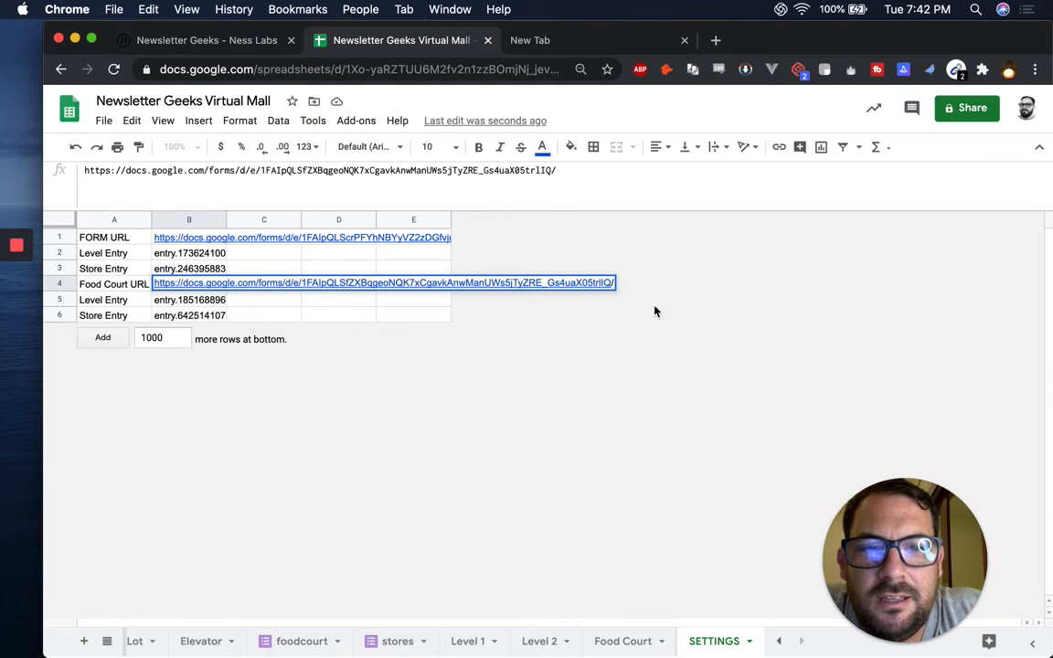
key(Return)
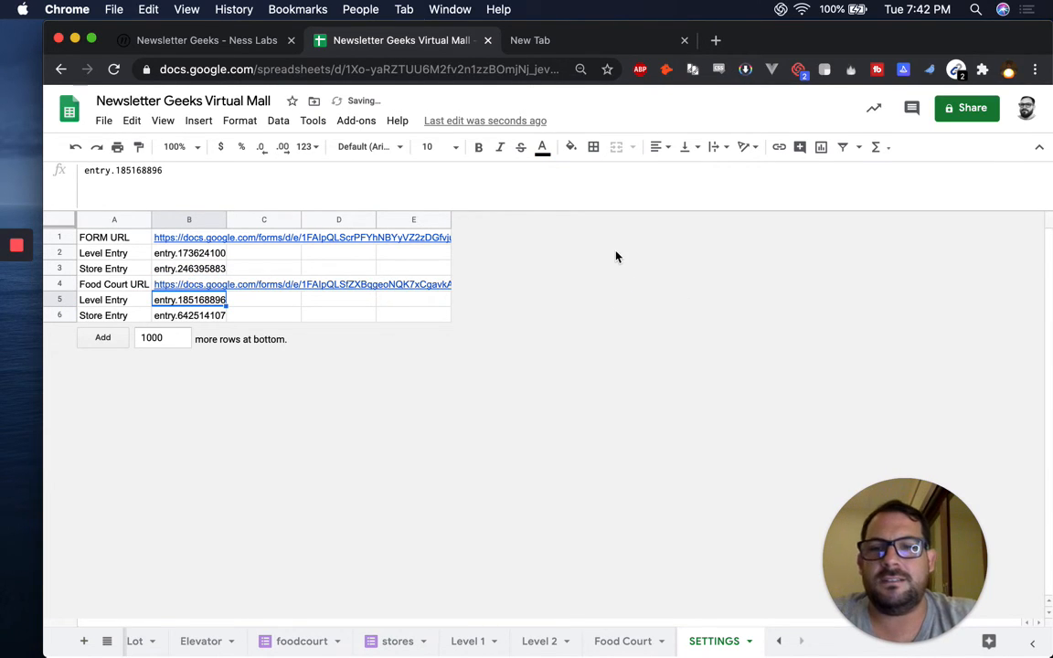
Test table 1's claim link again, check the form's prefilled Level and Table fields, and close the form.
click(623, 641)
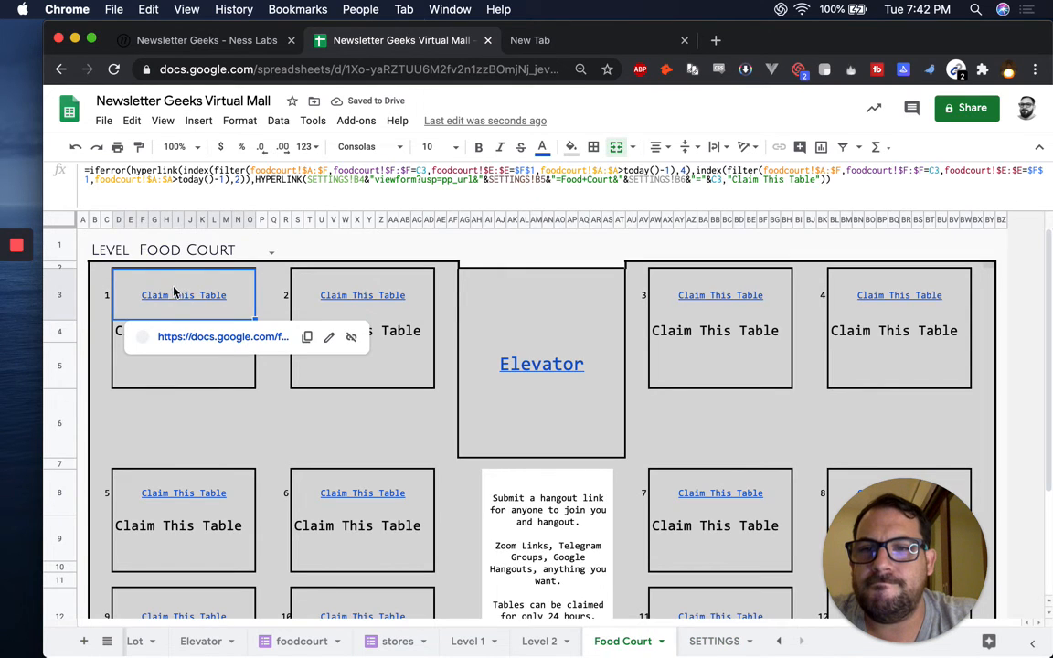
click(183, 288)
click(211, 344)
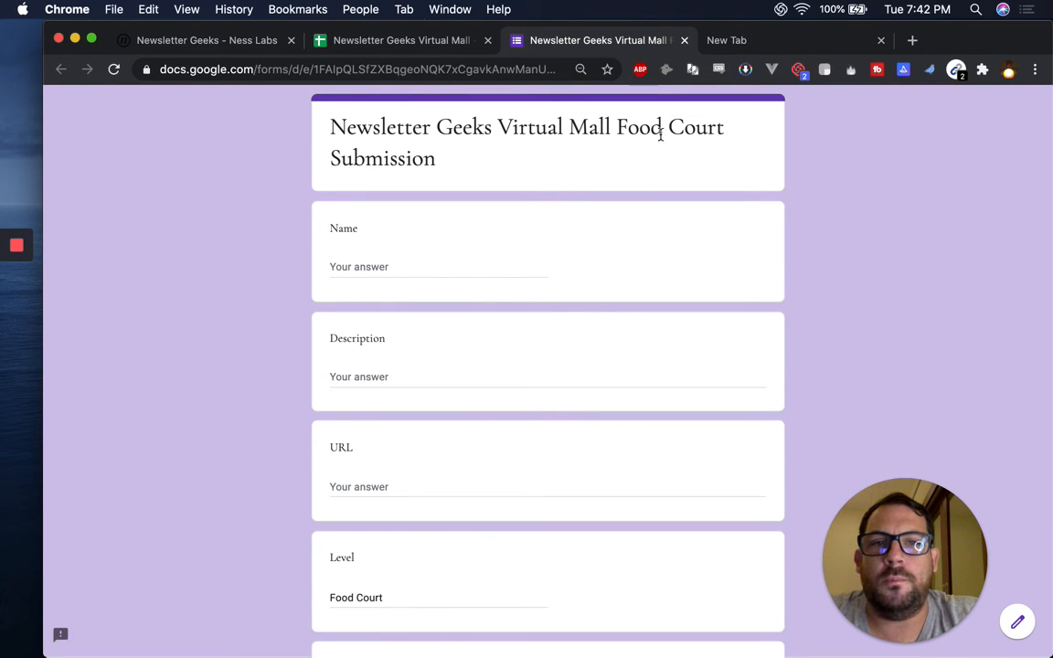
scroll(453, 366, down, 1)
scroll(458, 401, down, 4)
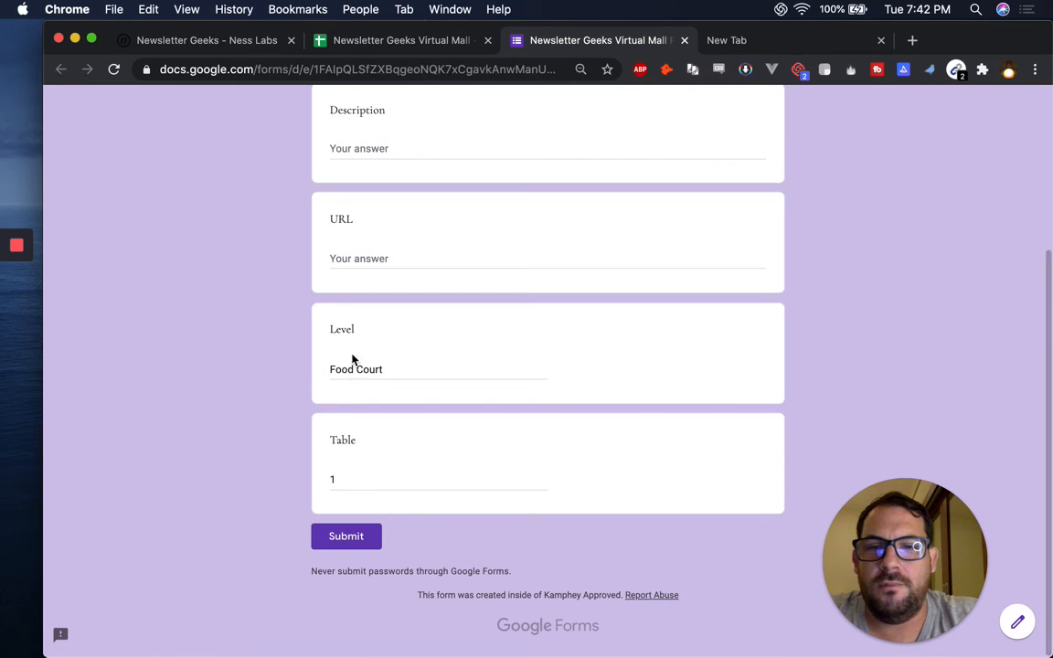
middle_click(564, 42)
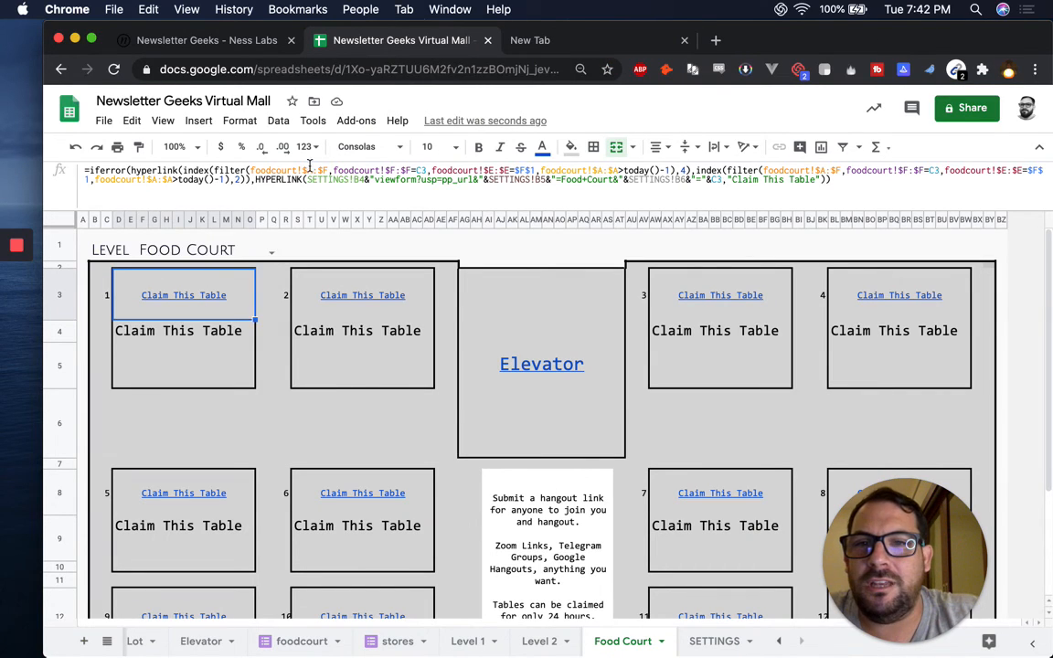
Make the references in table 1's claim link formula absolute as SETTINGS!$B$4, SETTINGS!$B$5 and SETTINGS!$B$6.
click(356, 177)
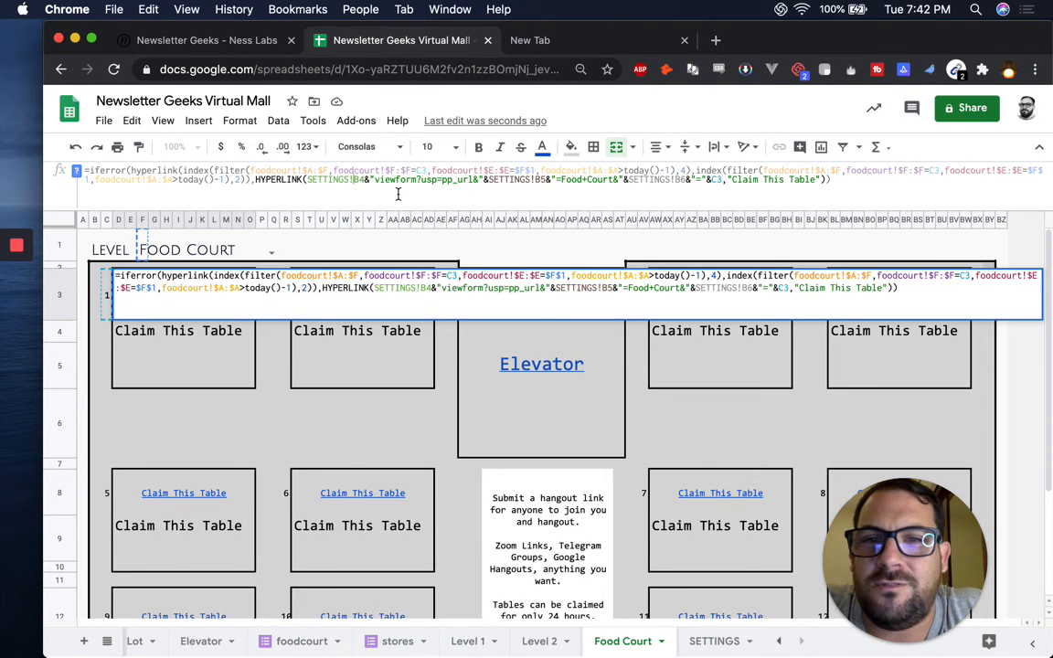
text($)
click(542, 179)
text($B$)
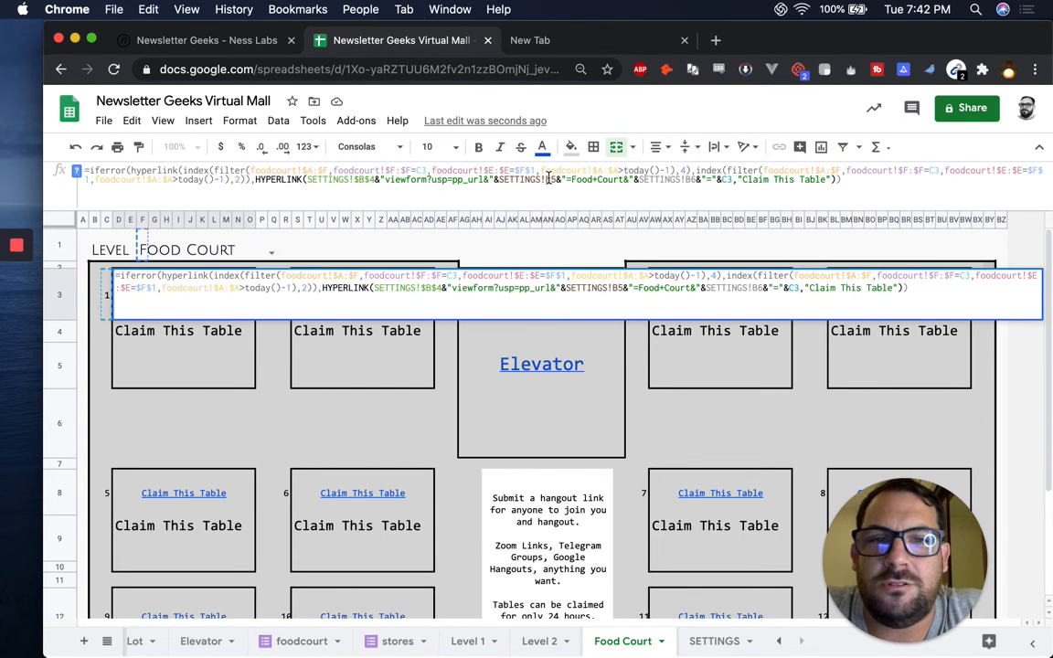
click(548, 179)
text($B$)
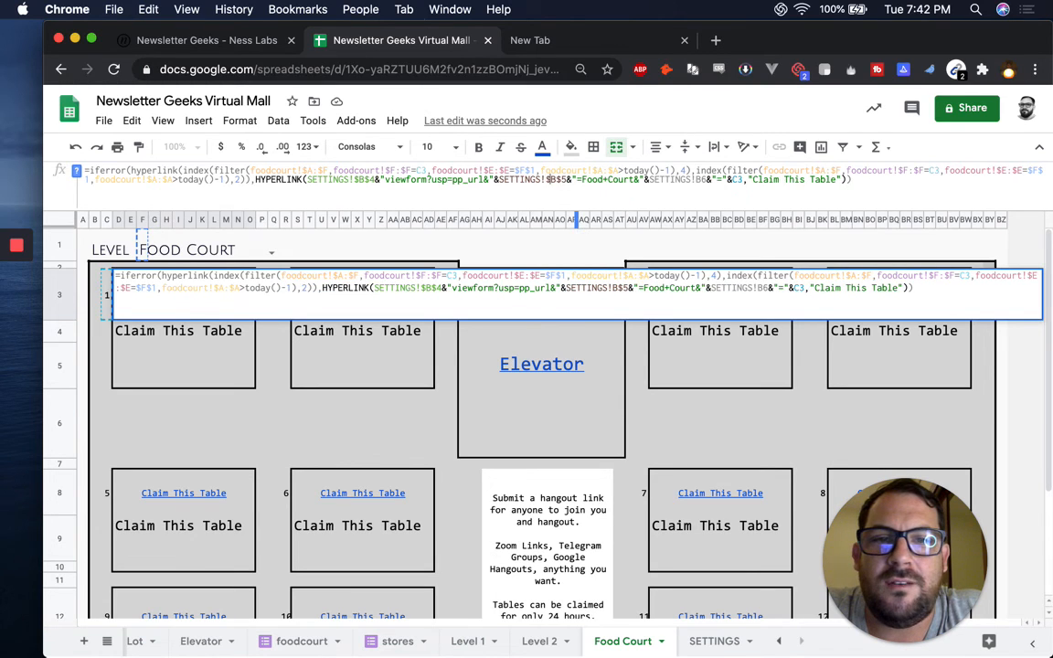
click(697, 180)
text($)
click(711, 180)
text($B$)
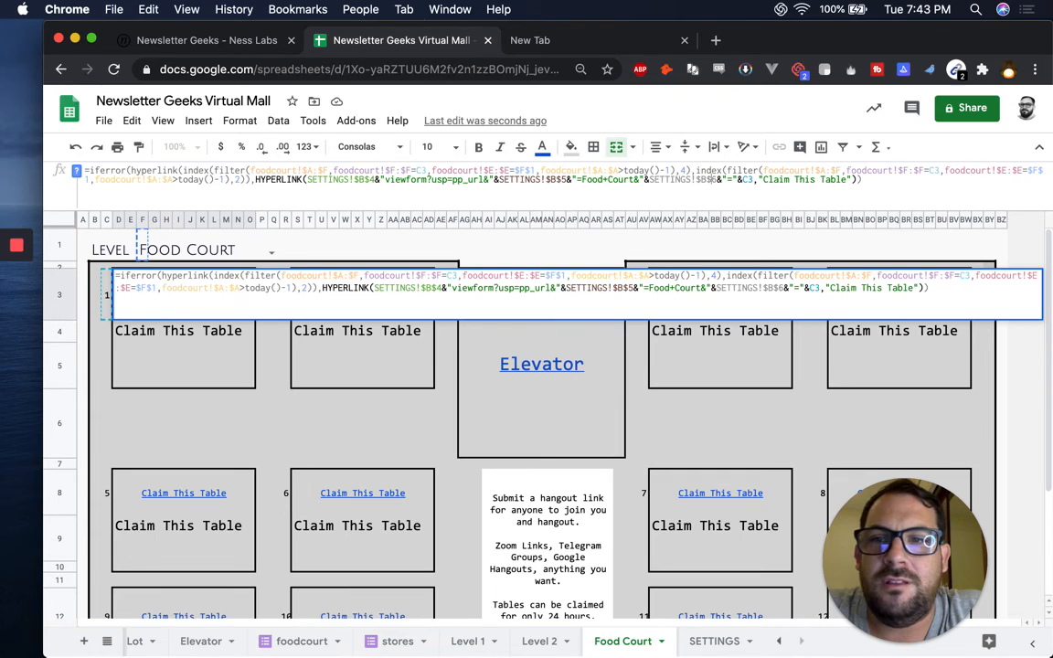
key(Return)
Confirm table 1's claim link formula and copy it to tables 2, 3 and 4 of the Food Court sheet.
key(Up)
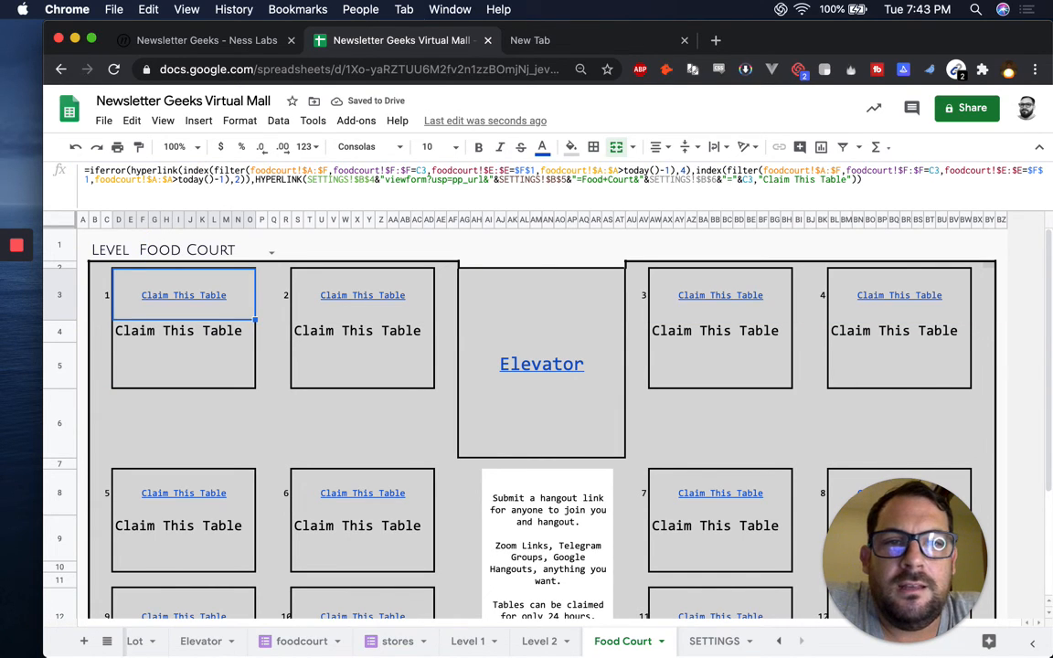
key(super+c)
key(Right)
key(Right)
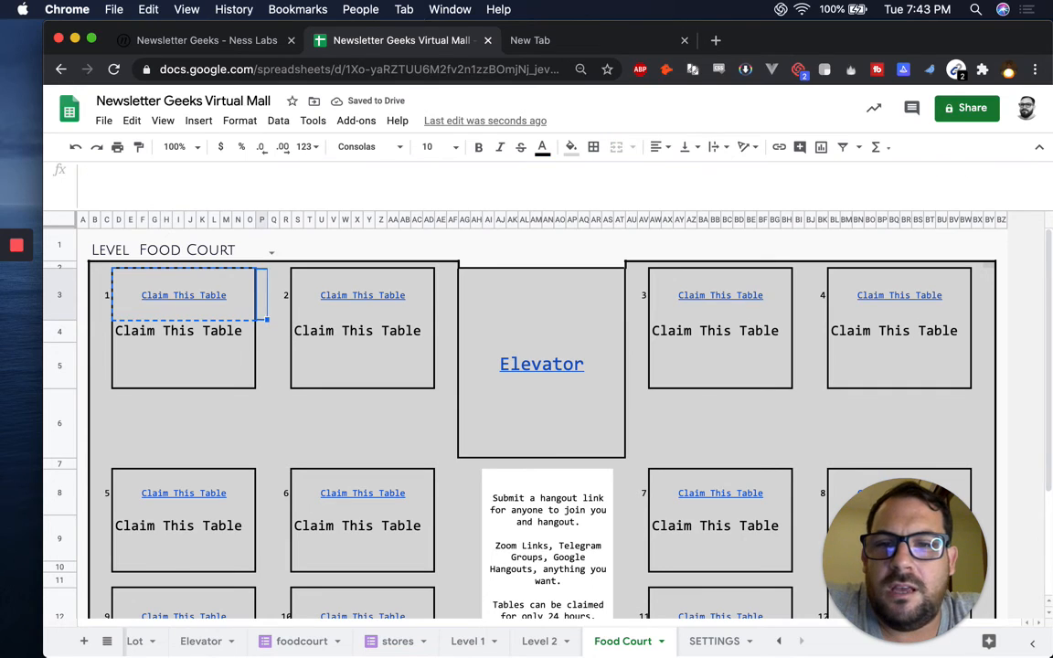
key(super+v)
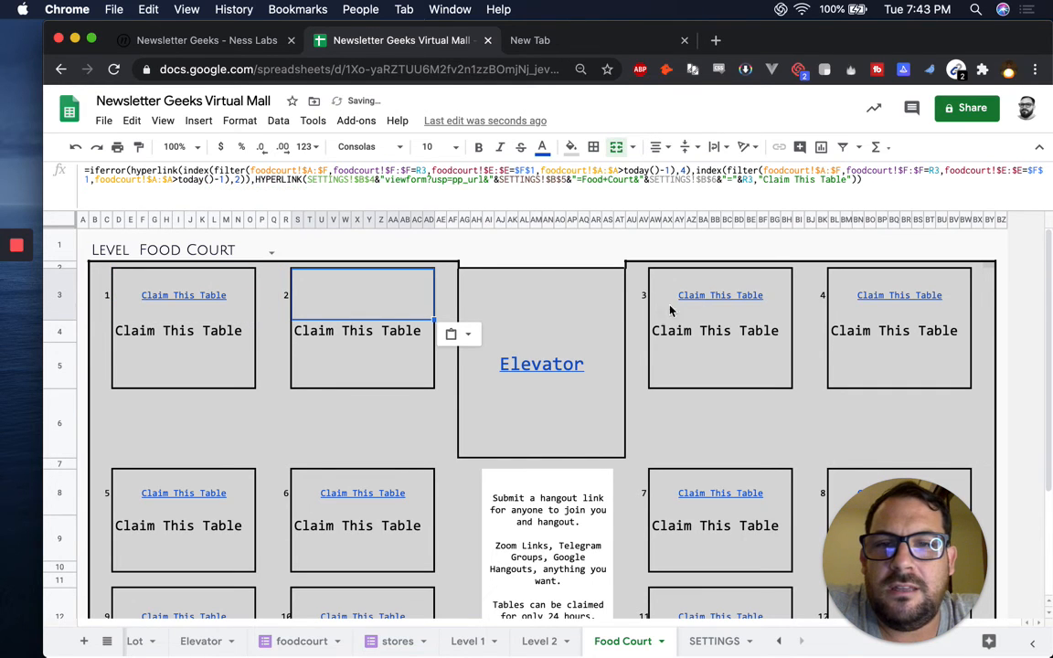
click(718, 295)
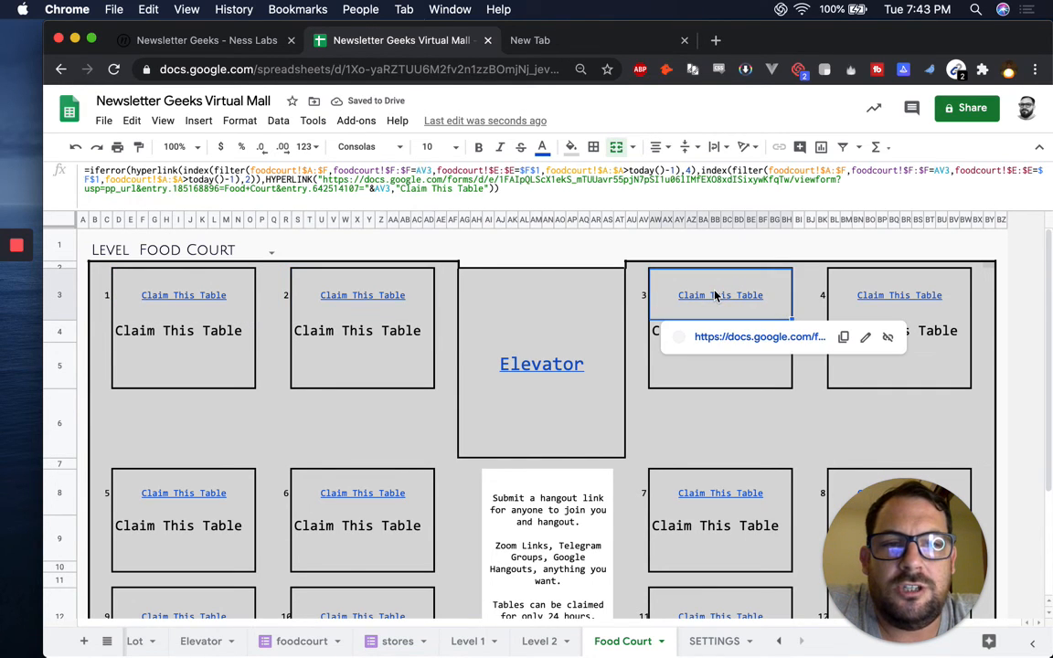
click(908, 304)
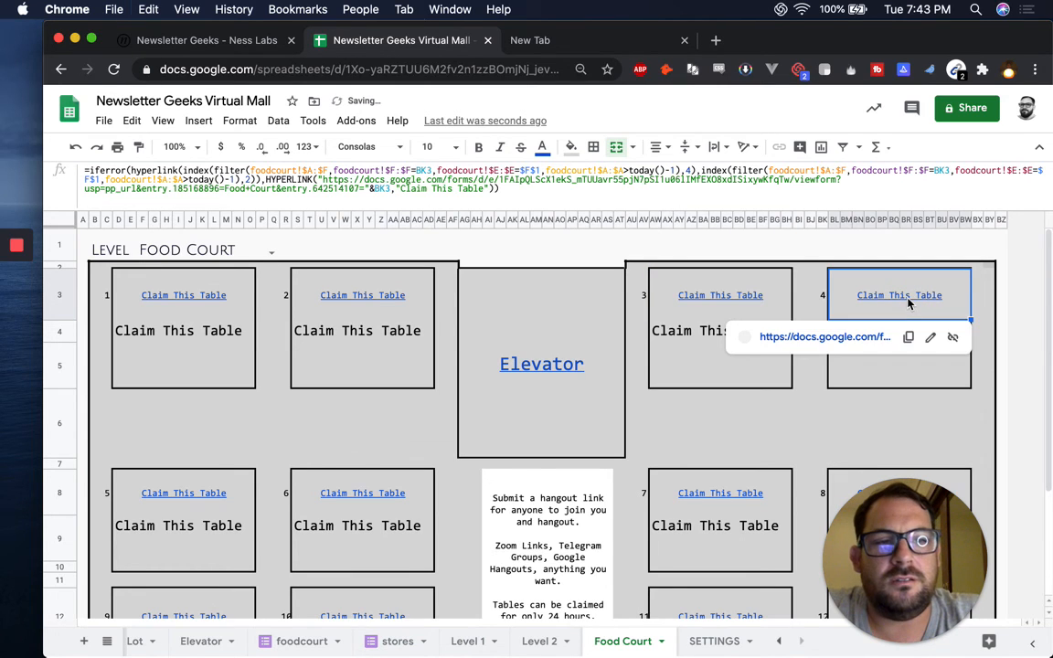
key(super+v)
scroll(450, 411, down, 3)
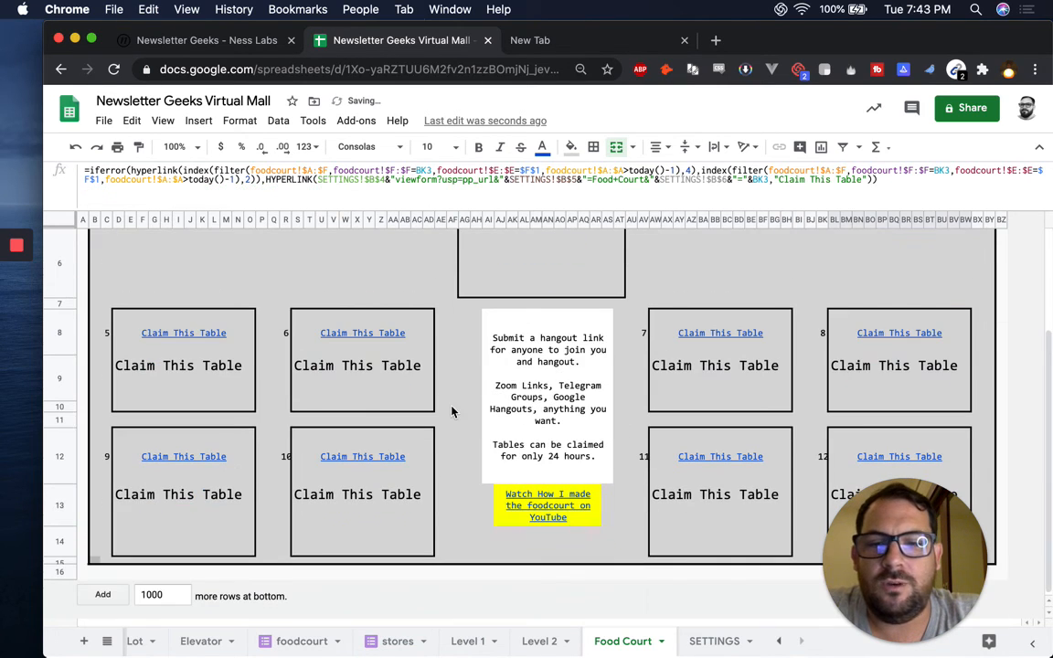
Paste the SETTINGS-based claim link formula into the link cells of tables 5, 6, 7 and 8.
click(173, 331)
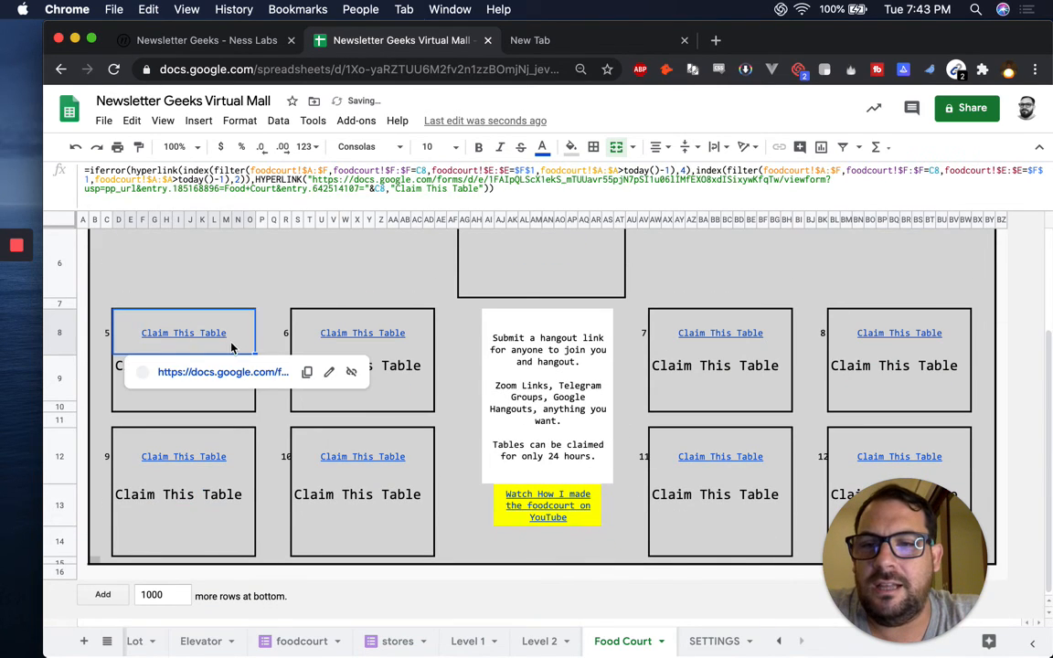
click(361, 332)
key(super+v)
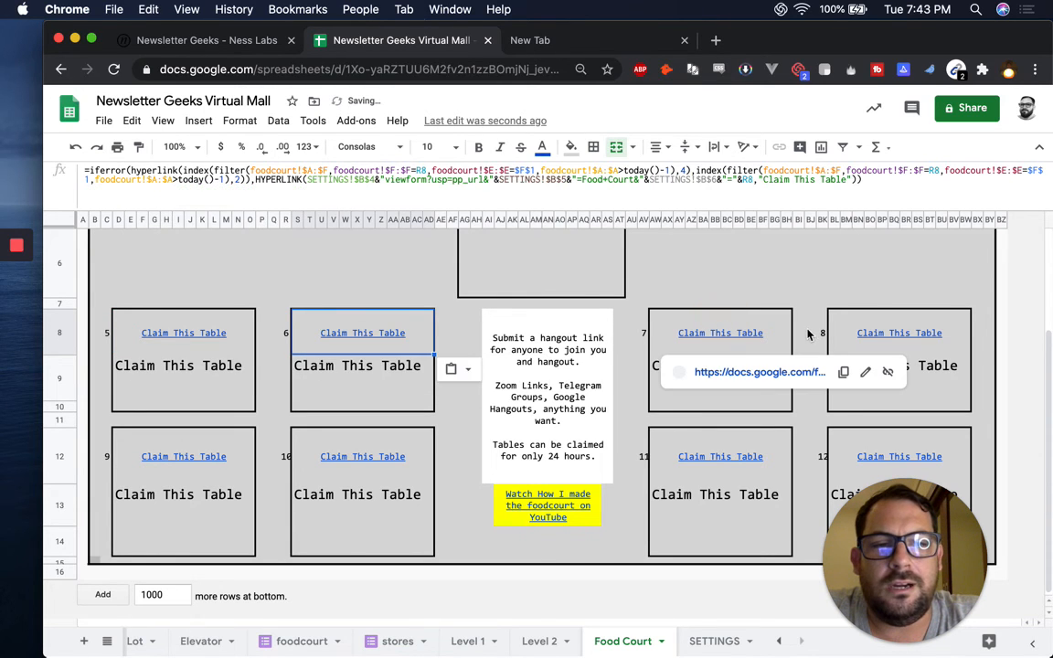
click(808, 335)
key(super+v)
click(875, 340)
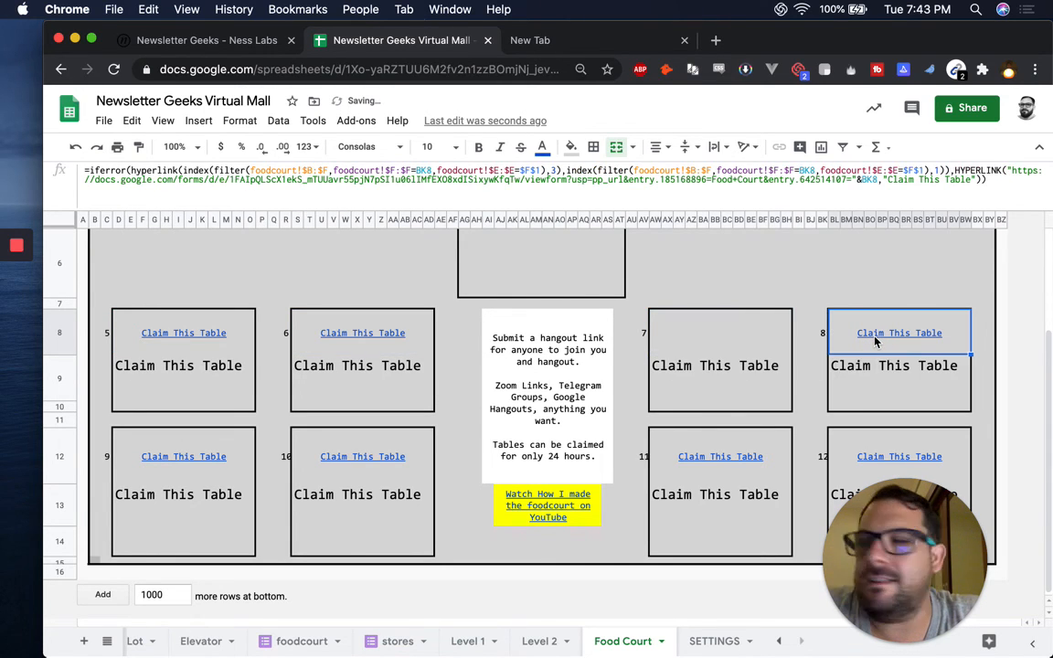
key(super+v)
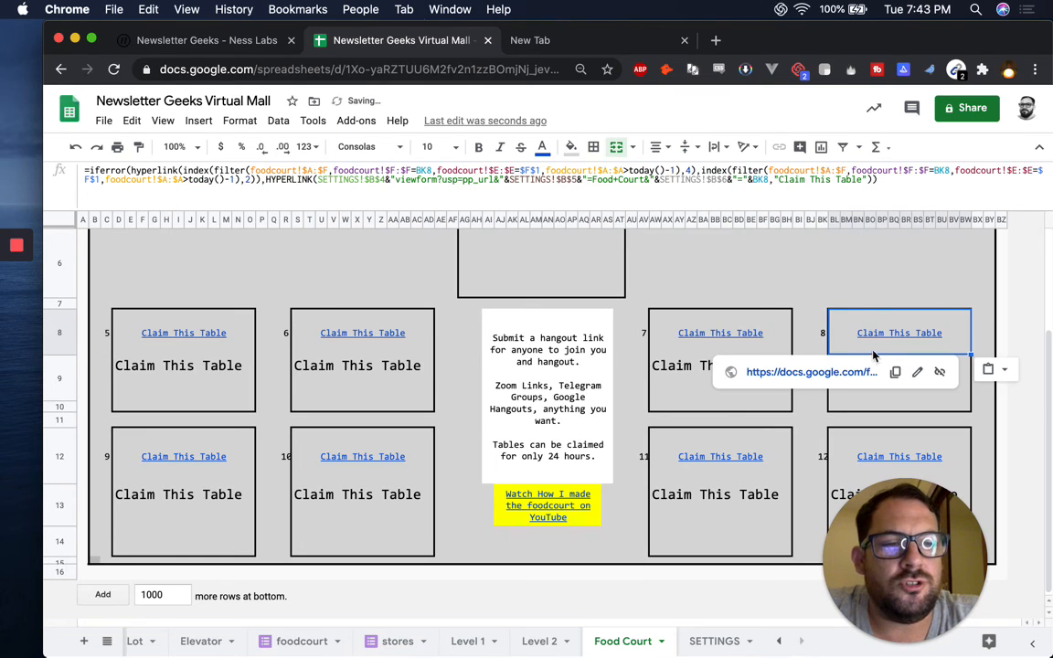
Paste the same claim link formula into the link cells of tables 12, 11, 10 and 9.
click(865, 455)
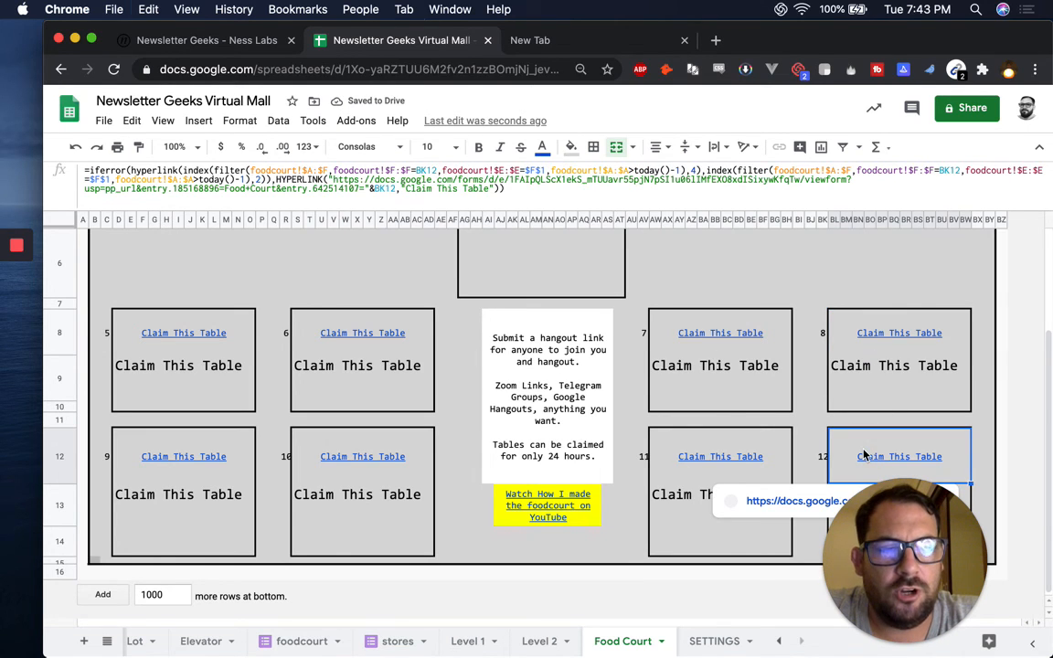
click(707, 460)
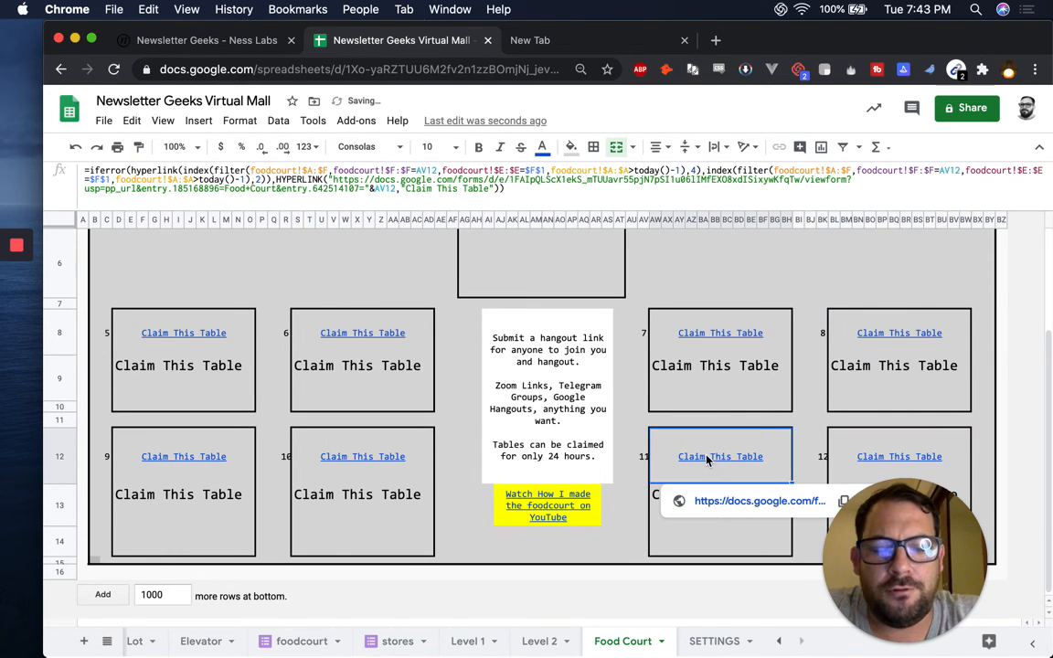
click(369, 460)
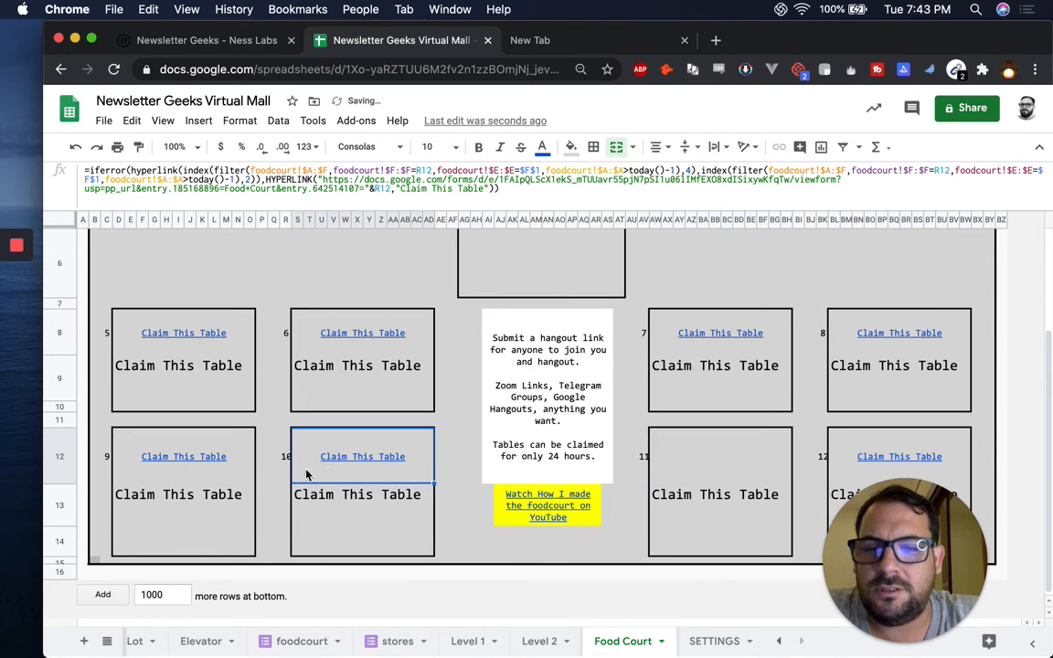
click(217, 464)
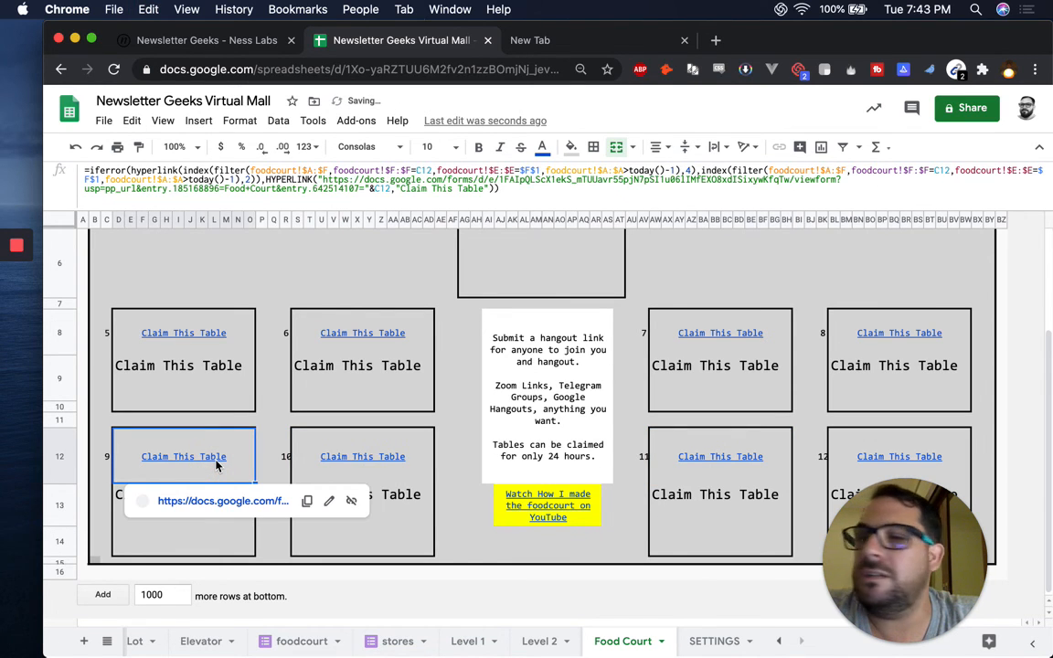
scroll(228, 384, up, 3)
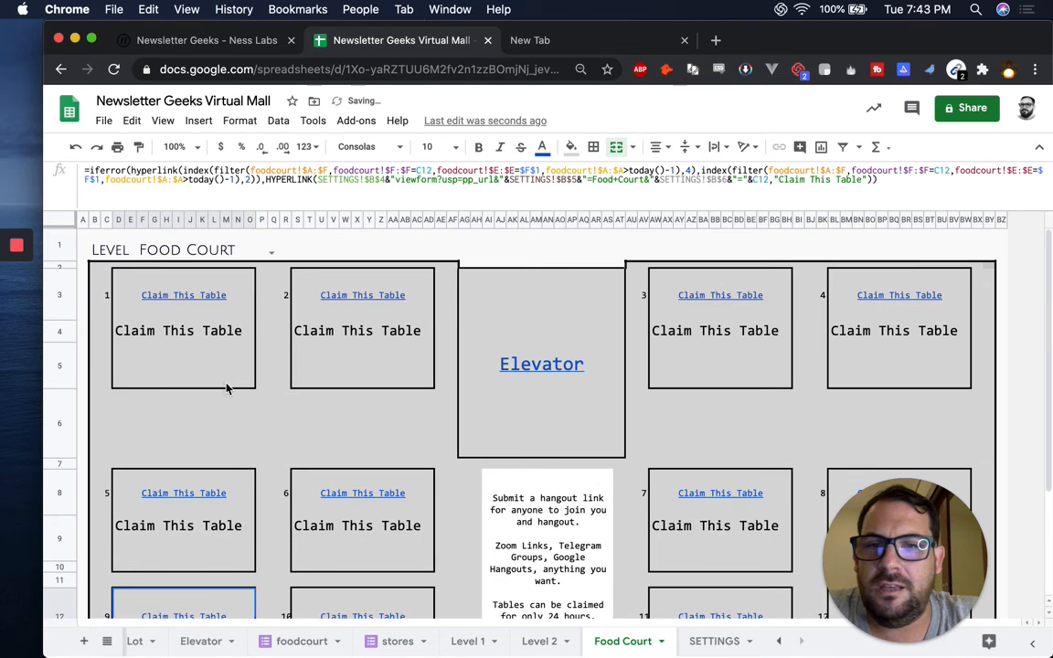
Open table 1's claim form and copy the Facebook group address facebook.com/groups/ilovegooglesheets from a separate browser tab.
click(200, 311)
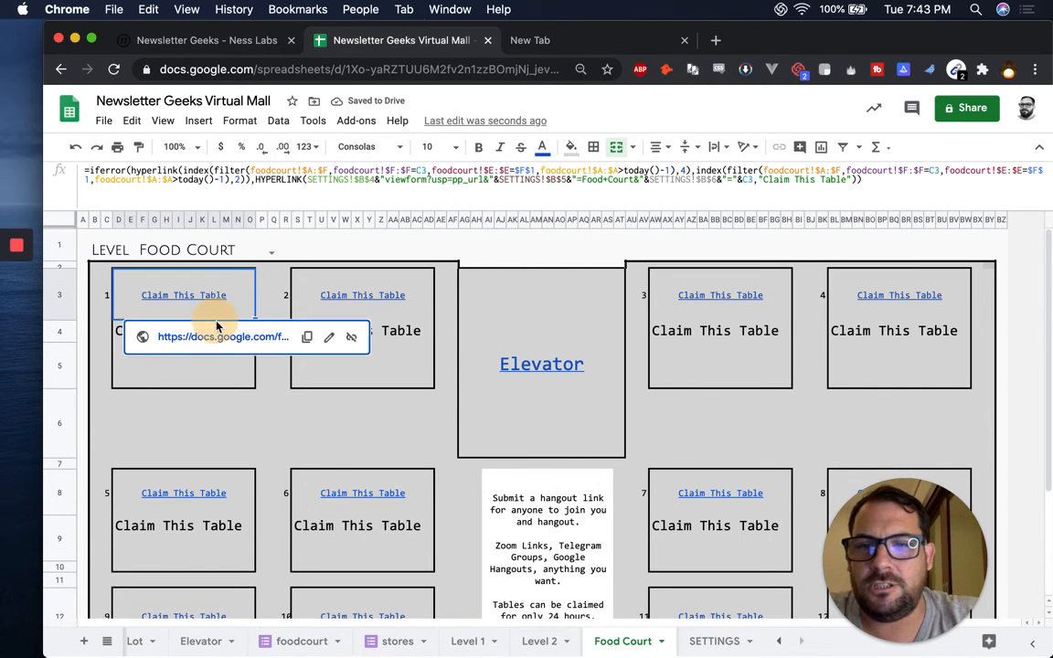
click(217, 340)
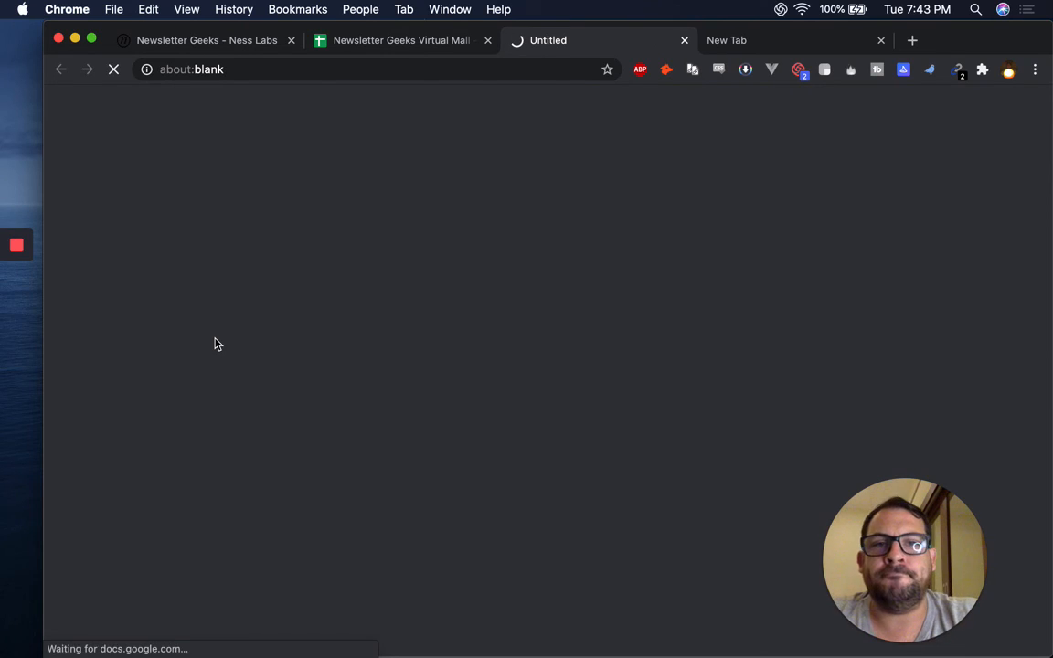
key(super+t)
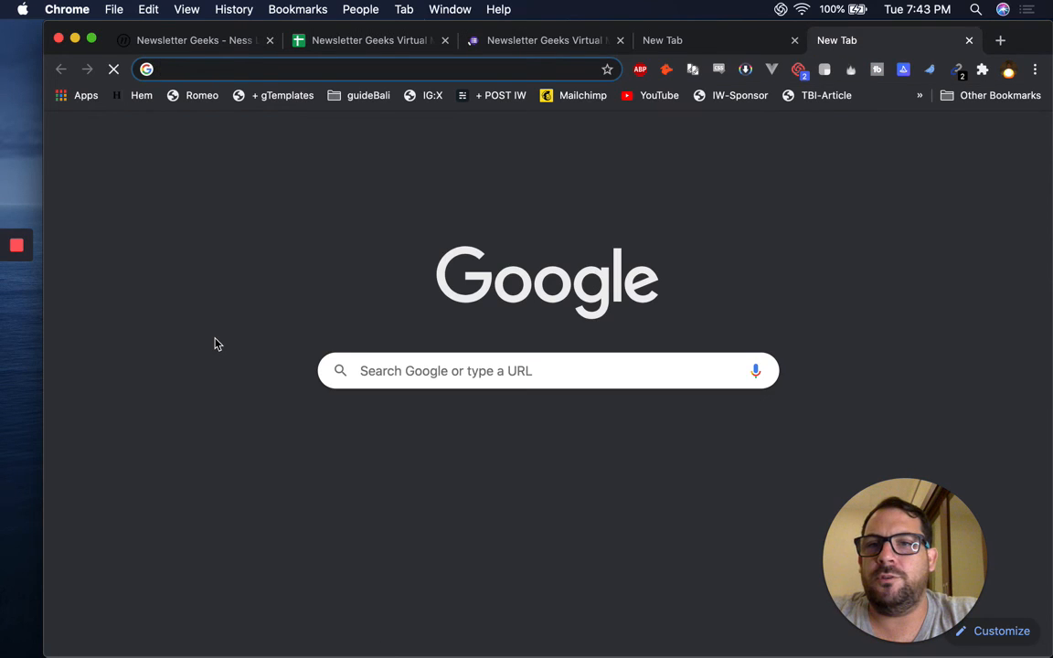
text(facebook)
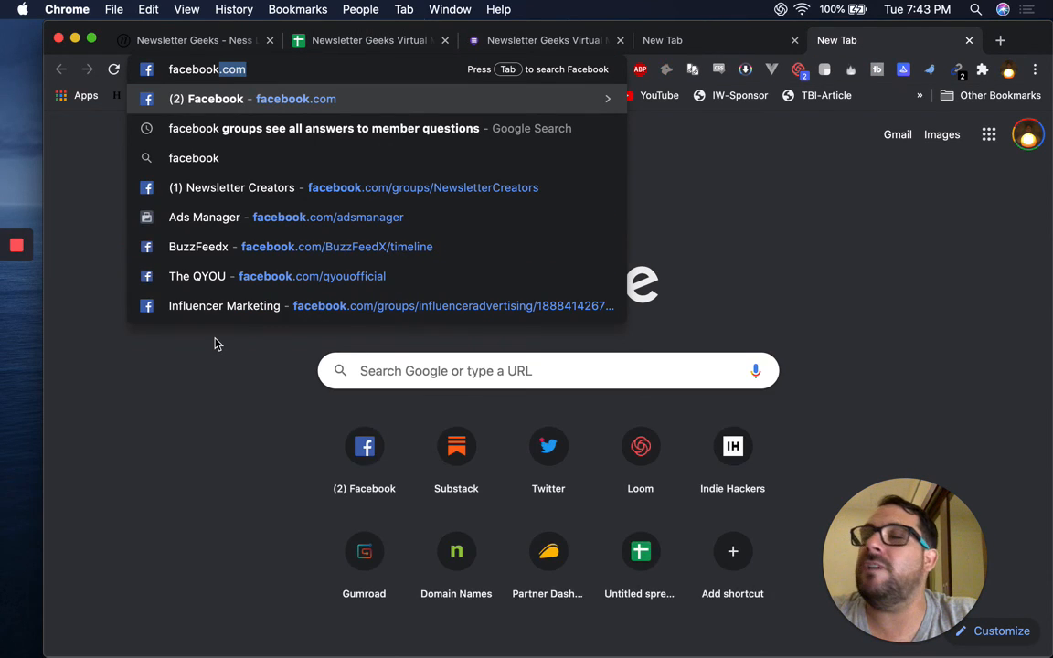
text(.com/)
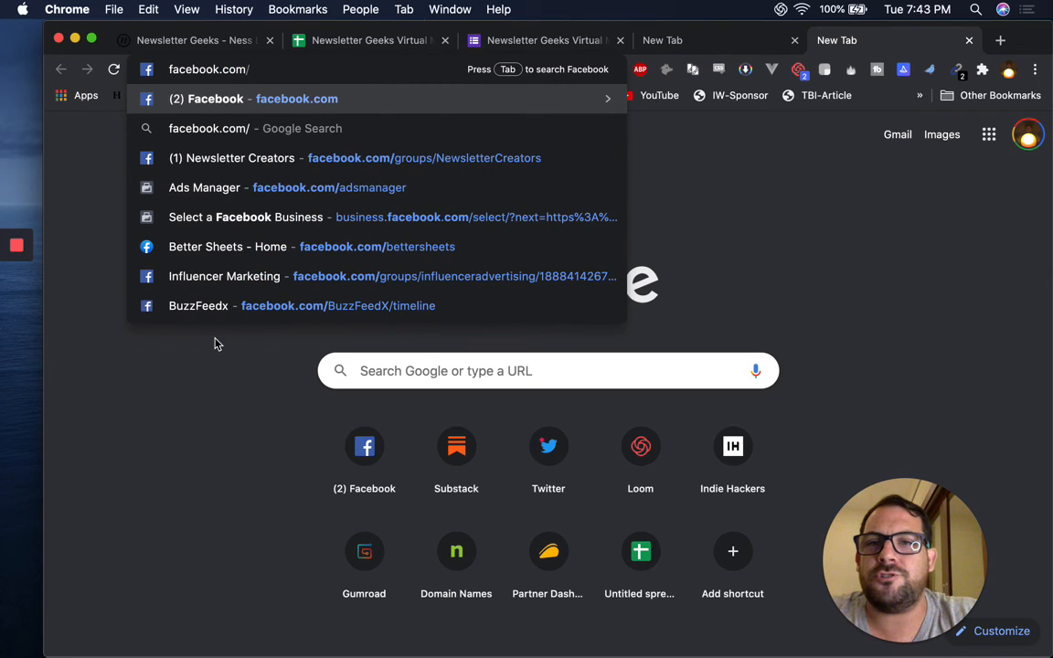
text(group)
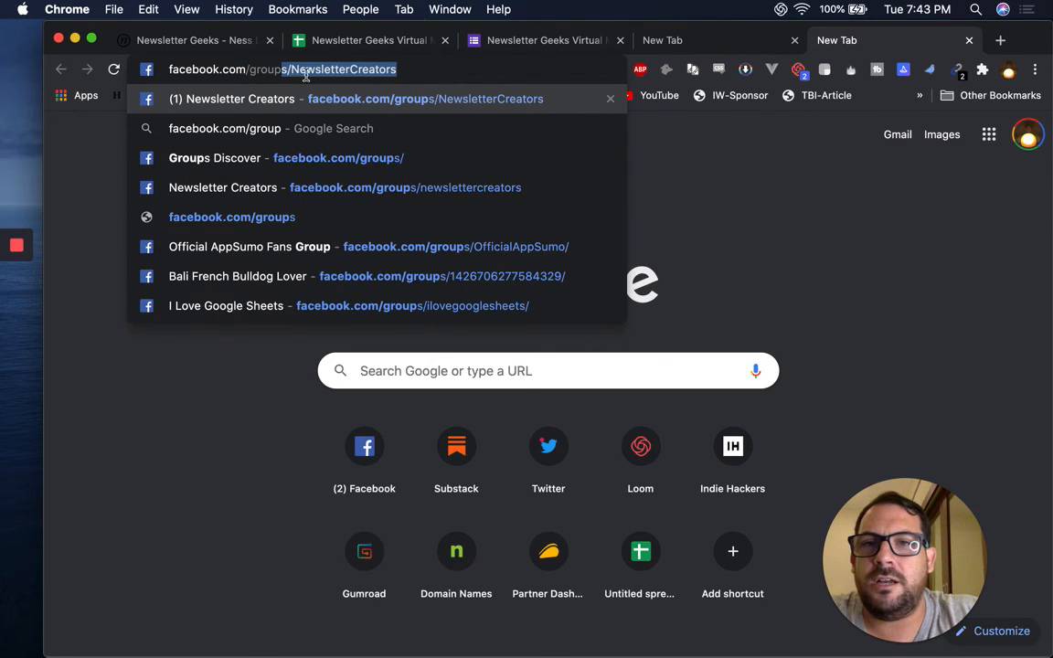
text(s/ilovegooglesheets)
key(super+a)
key(super+c)
key(super+w)
Fill in the claim form with the Name "Better Sheets FB Group" and the Description "Come join the fun!".
click(364, 270)
text(Bet)
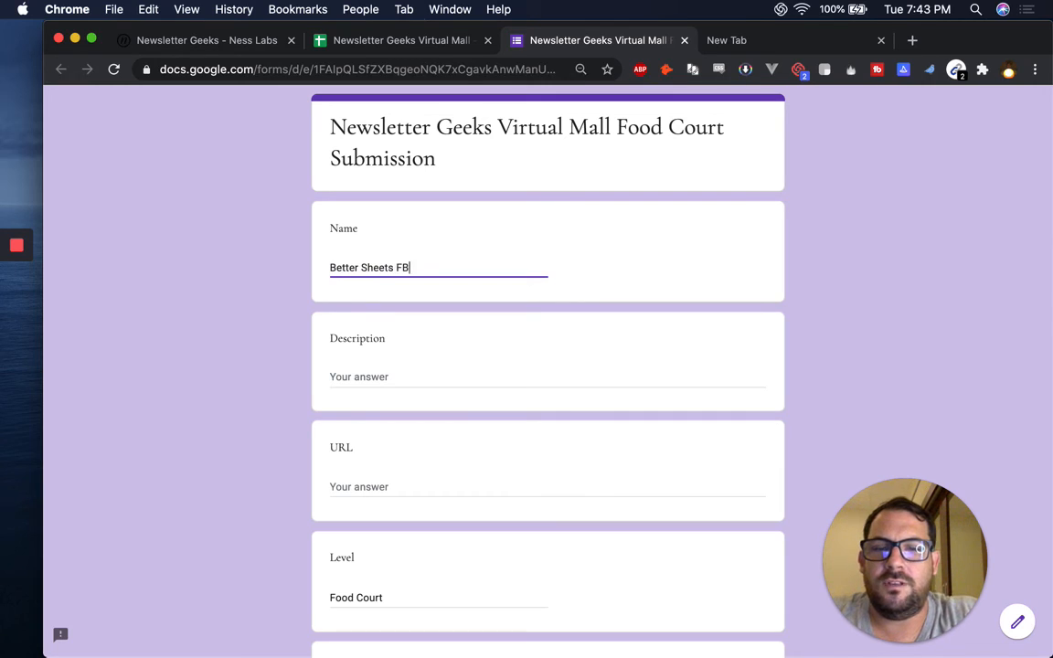
text(ter Sheets FB Gropu)
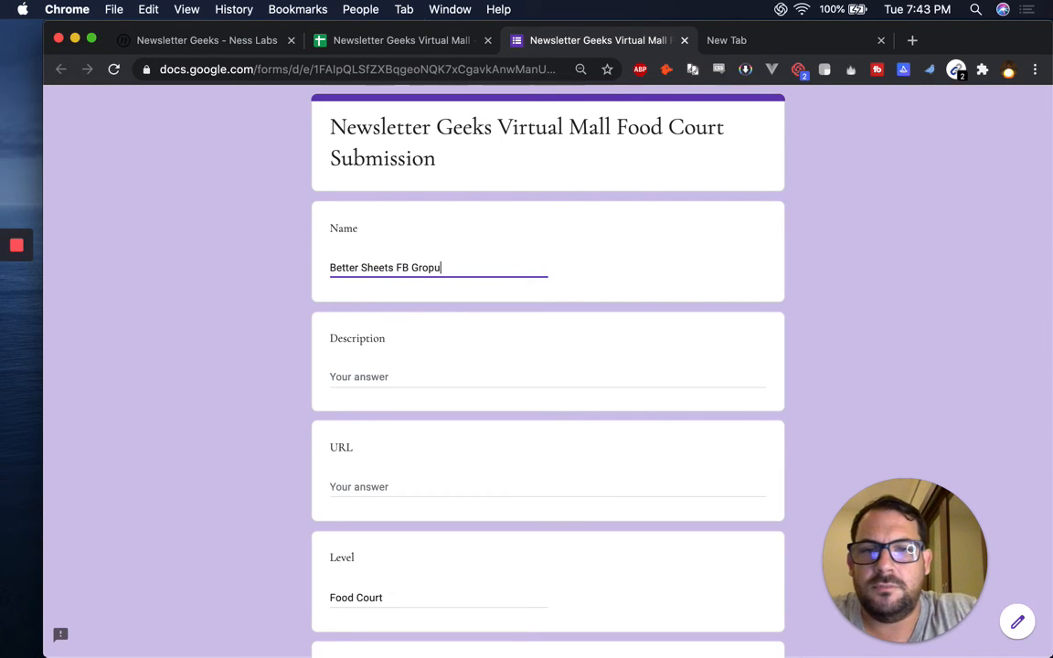
click(547, 376)
text(Come join)
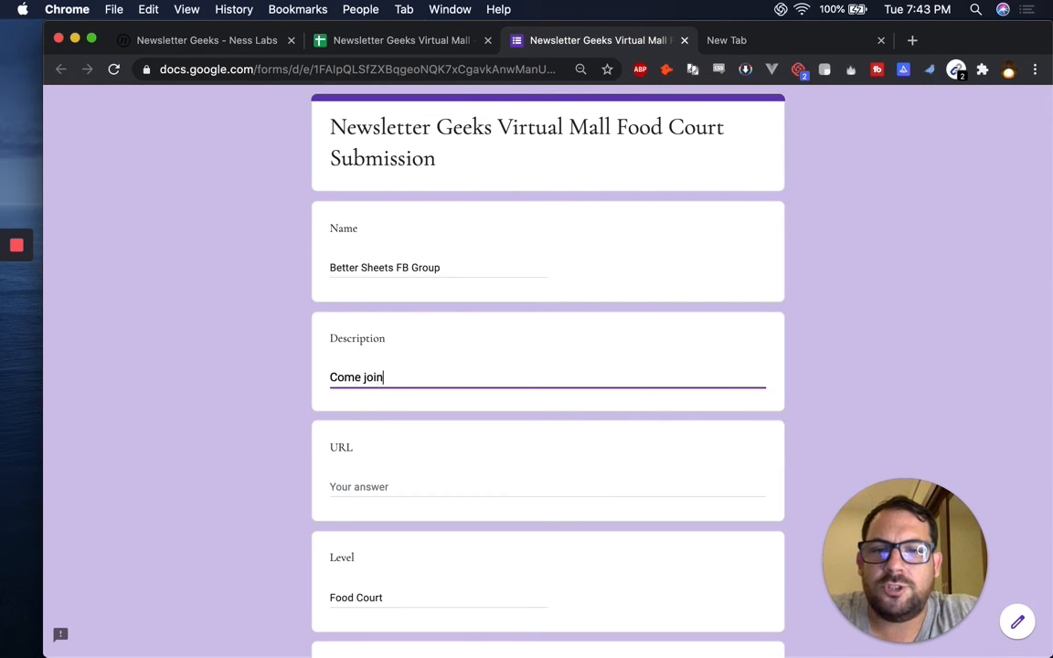
text( the fun!)
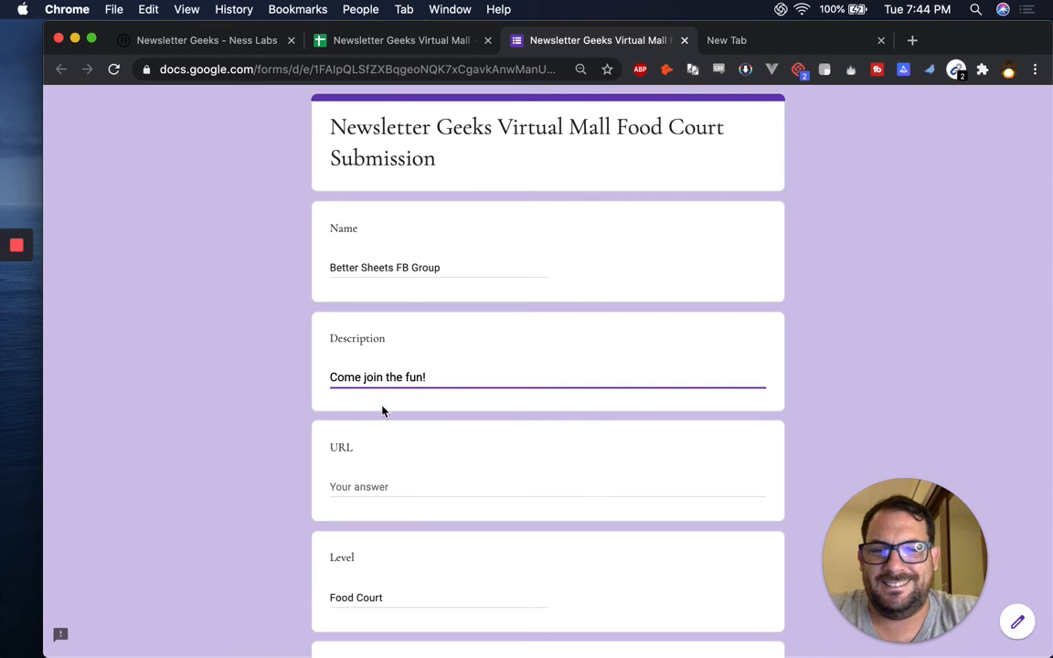
click(363, 478)
key(super+v)
scroll(393, 471, down, 5)
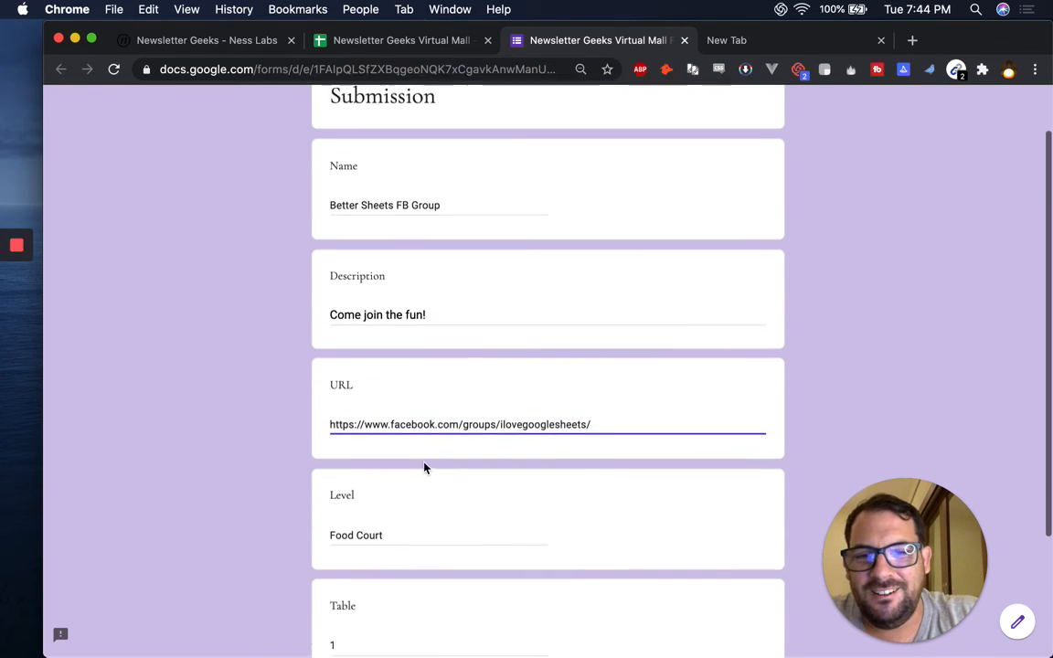
scroll(394, 439, up, 5)
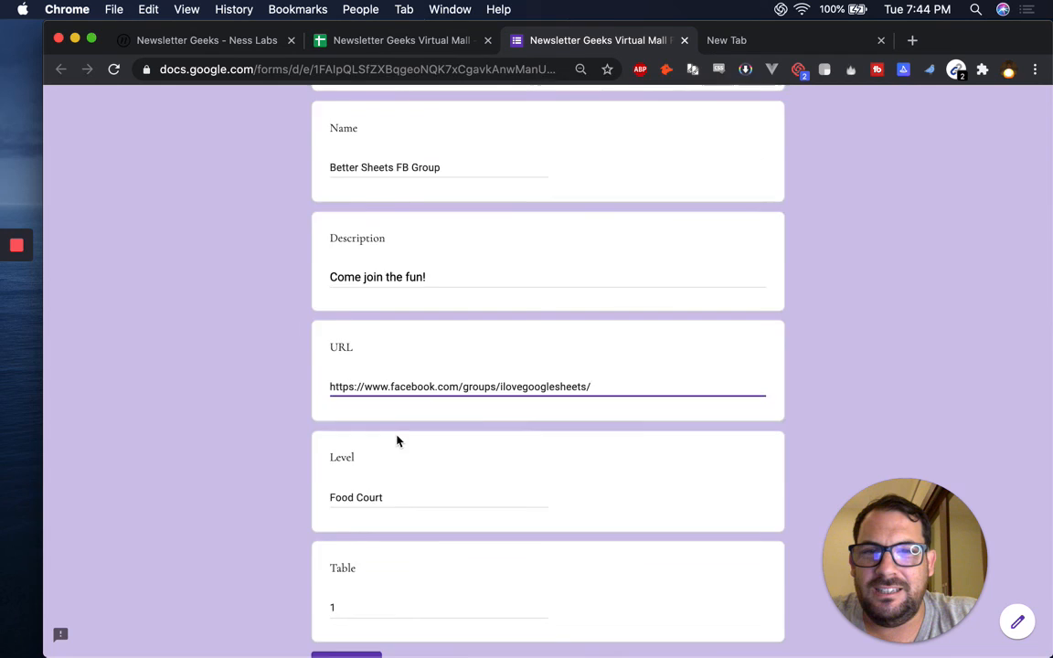
scroll(395, 440, down, 5)
click(359, 546)
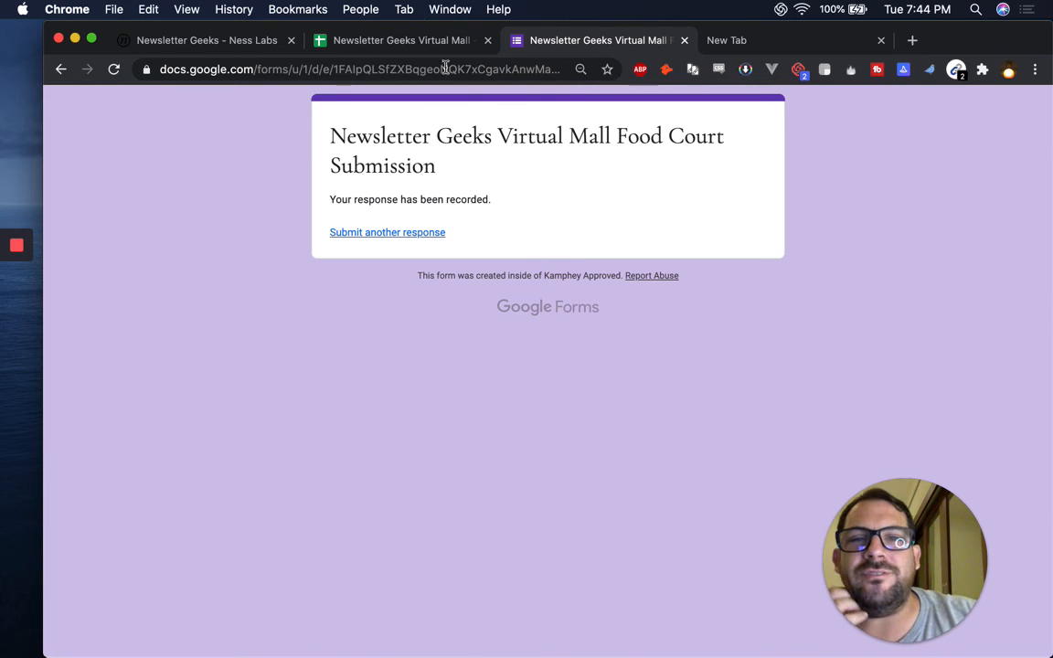
click(381, 52)
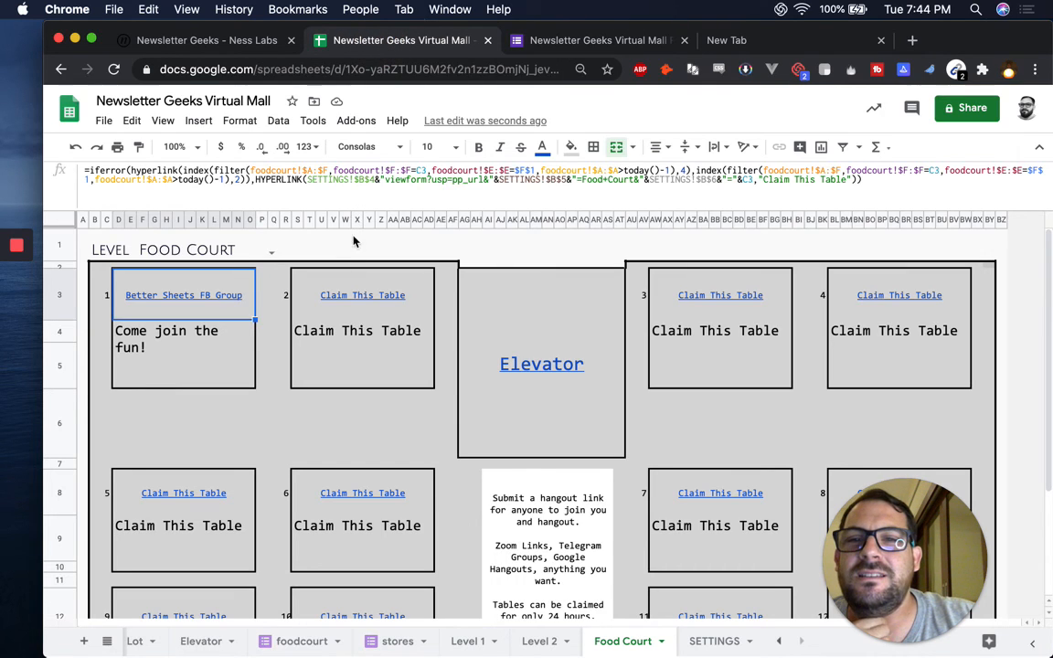
click(186, 299)
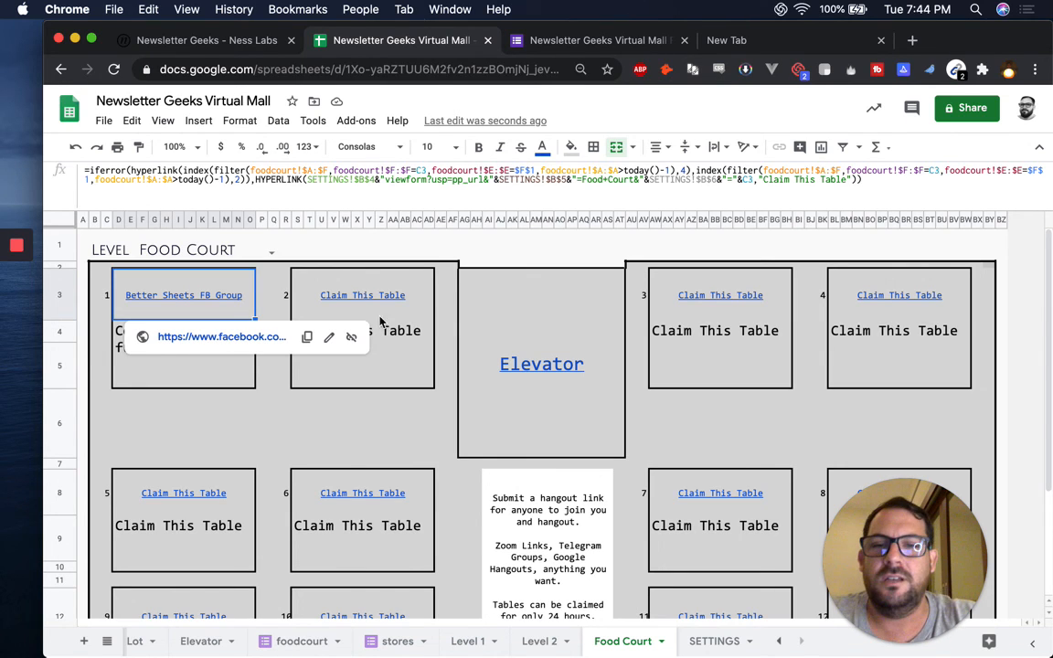
Open store 3's claim form from its link on the Level 1 sheet.
click(468, 641)
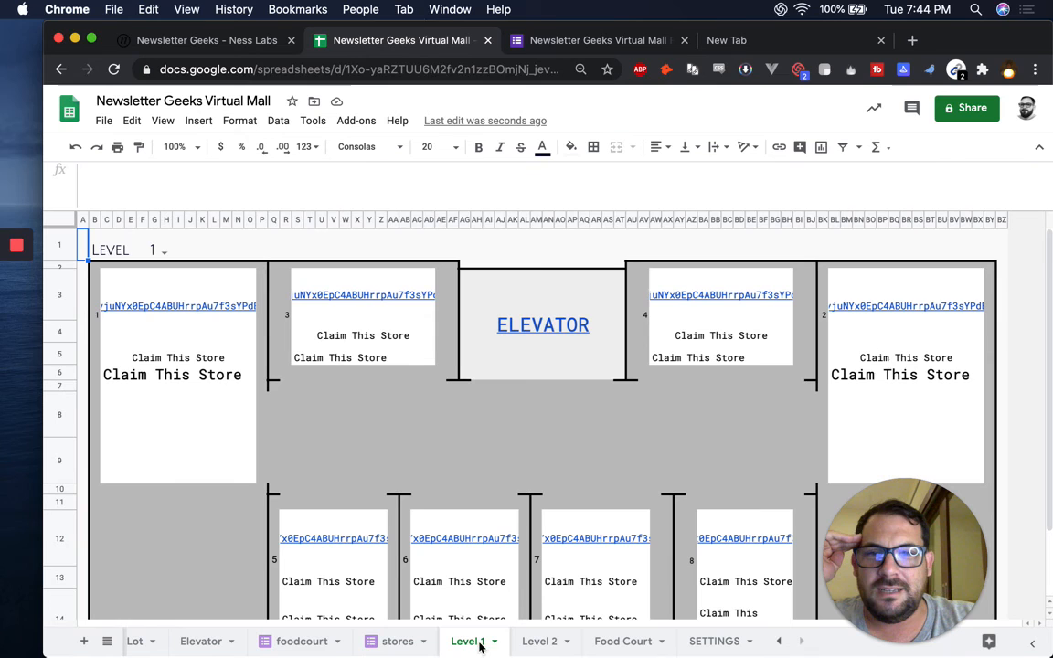
click(388, 299)
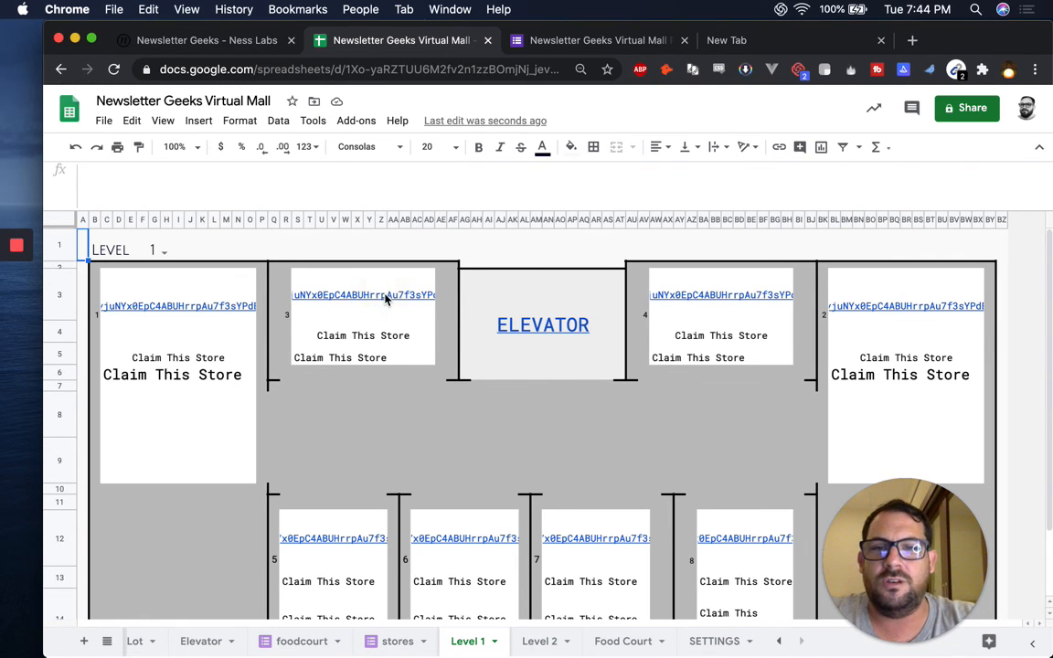
click(402, 336)
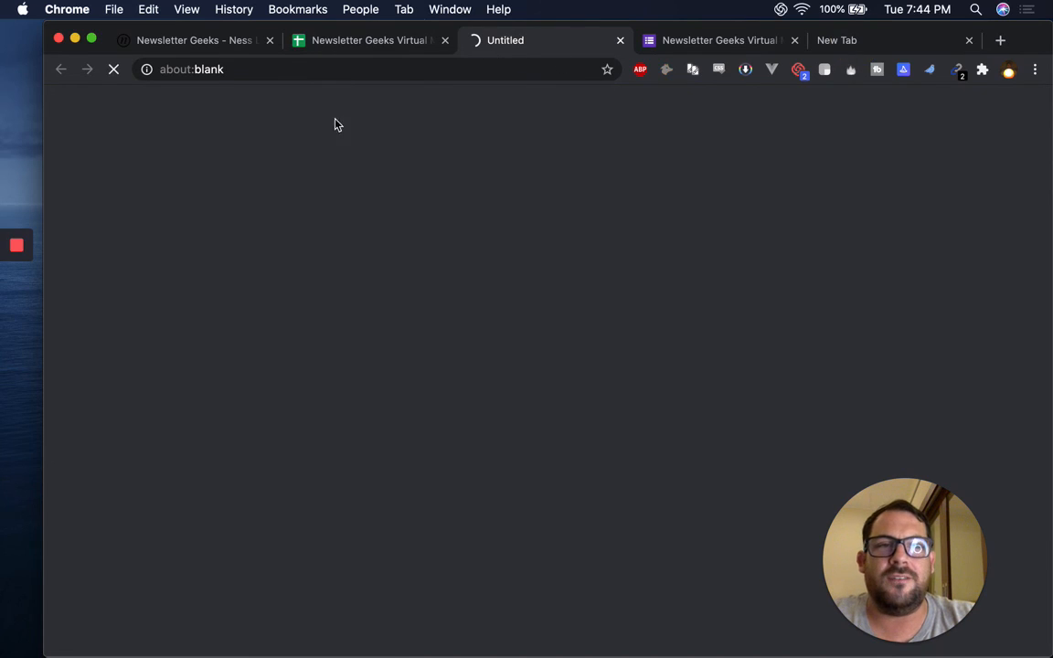
Load bettersheets.substack.com in the spare browser tab and copy its address.
click(858, 44)
click(795, 42)
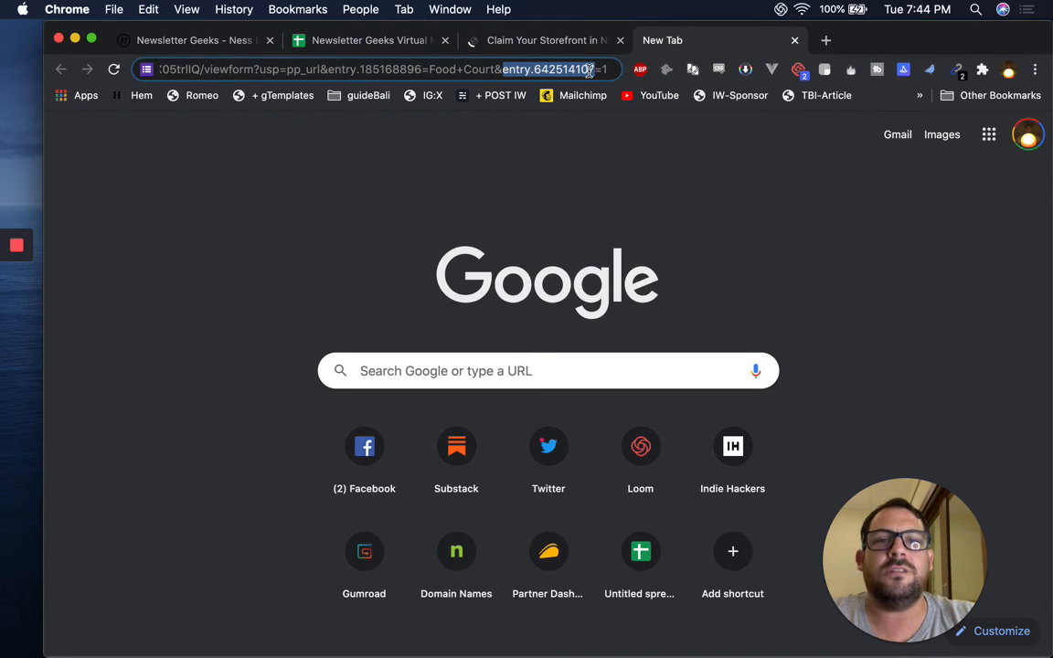
key(Escape)
text(s)
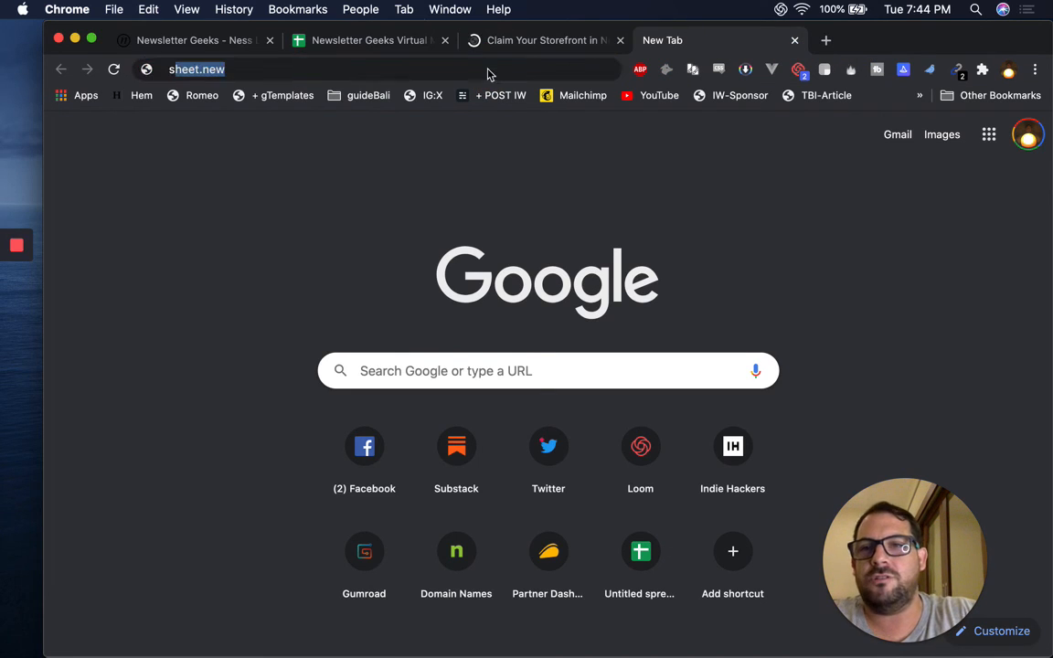
key(BackSpace)
key(BackSpace)
text(better)
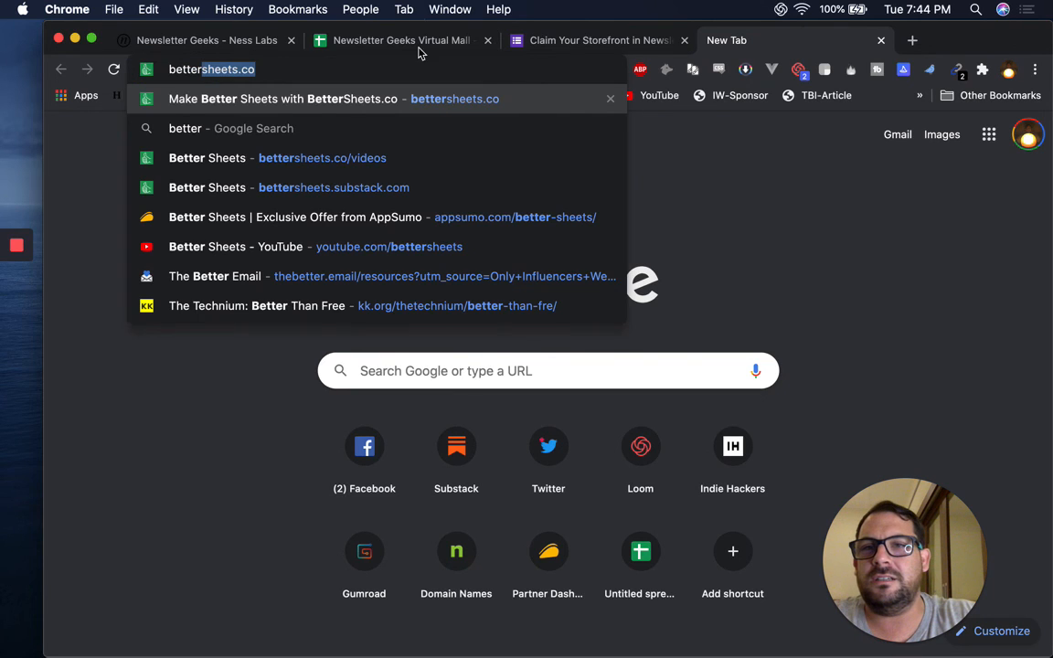
key(Right)
key(BackSpace)
key(BackSpace)
text(sub)
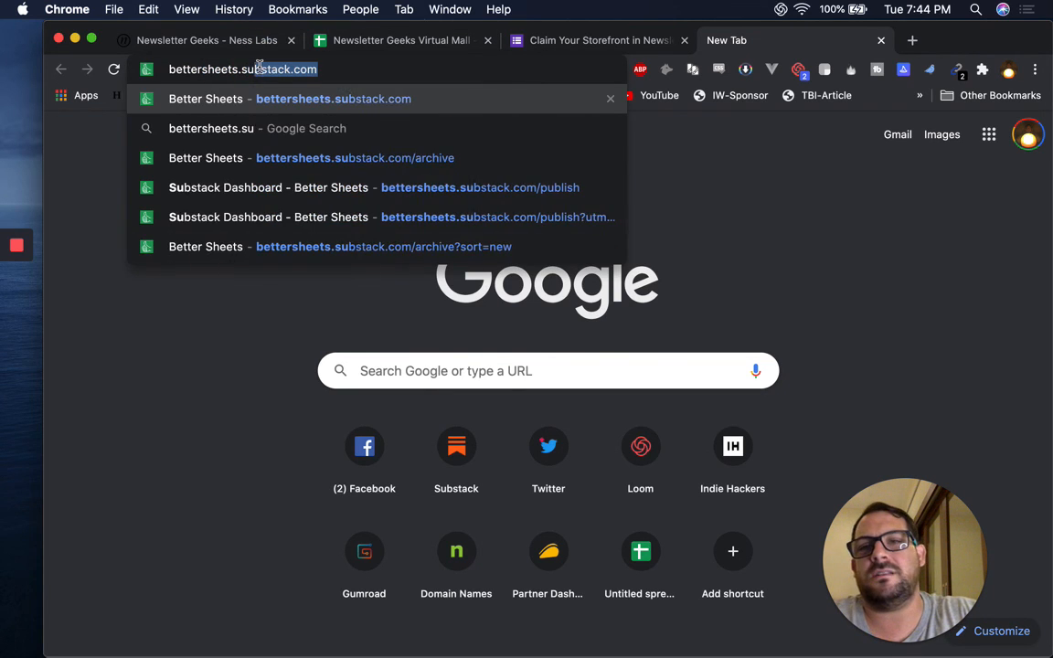
key(Return)
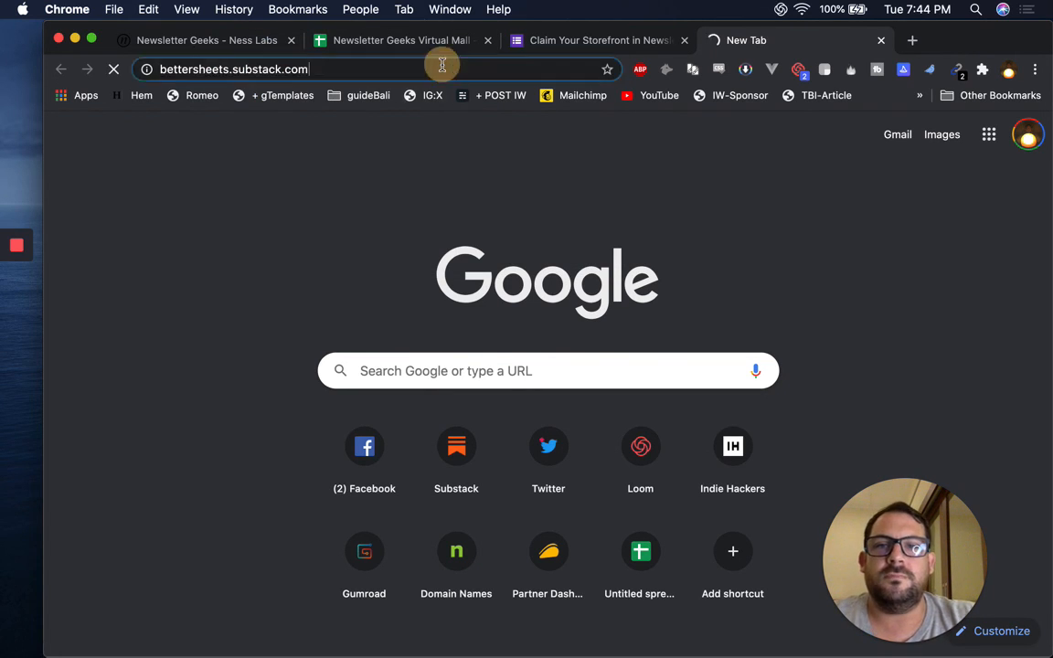
click(441, 66)
key(super+c)
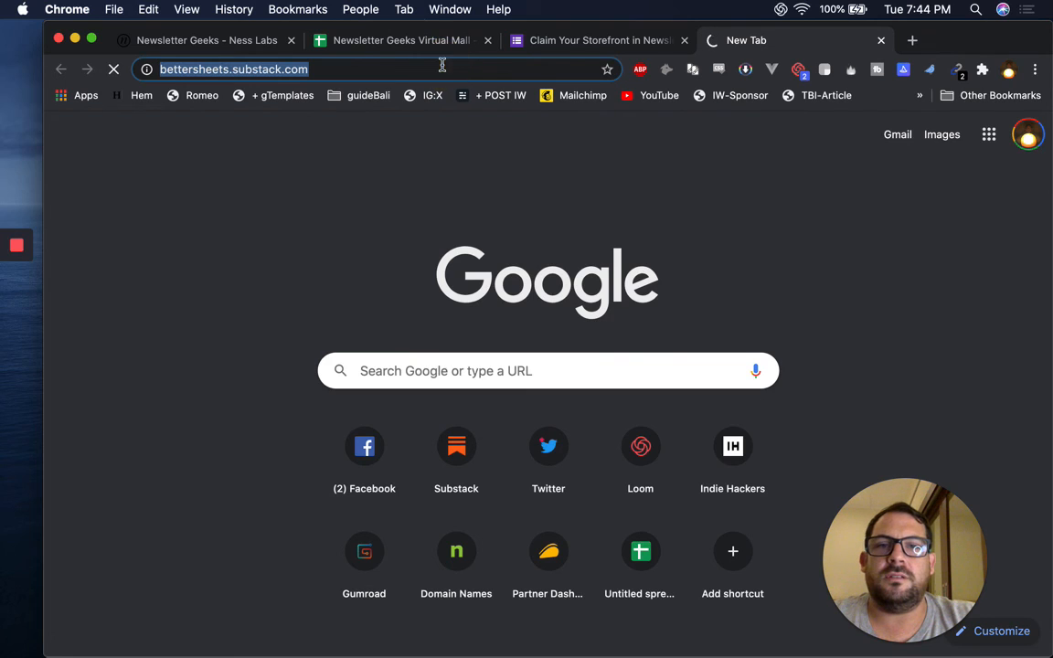
click(530, 40)
click(353, 305)
text(Bet)
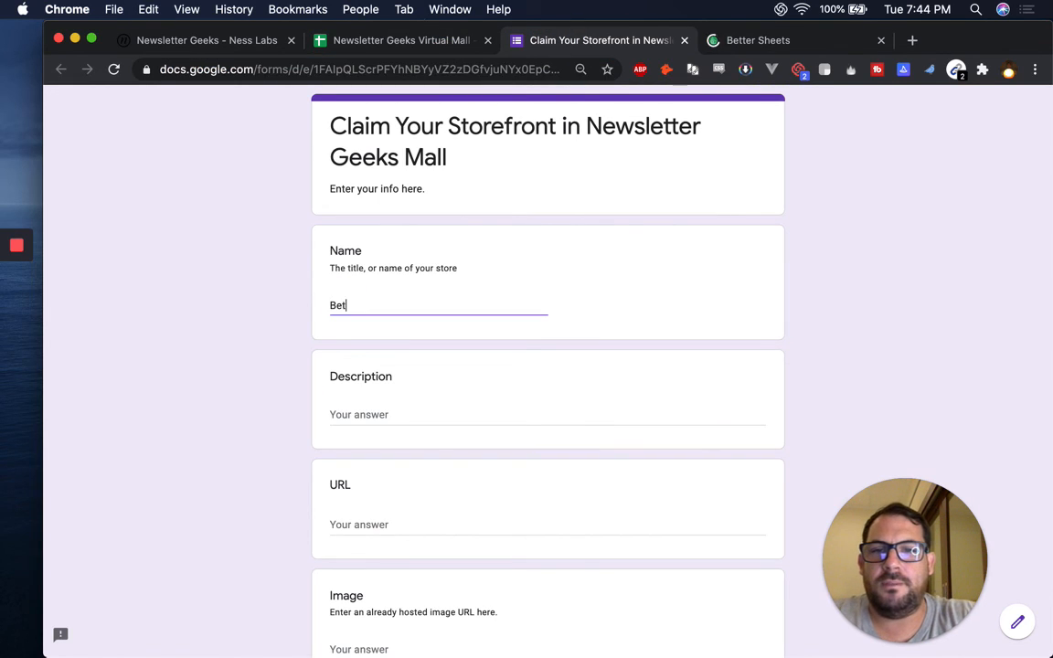
text(ter Sheet)
key(BackSpace)
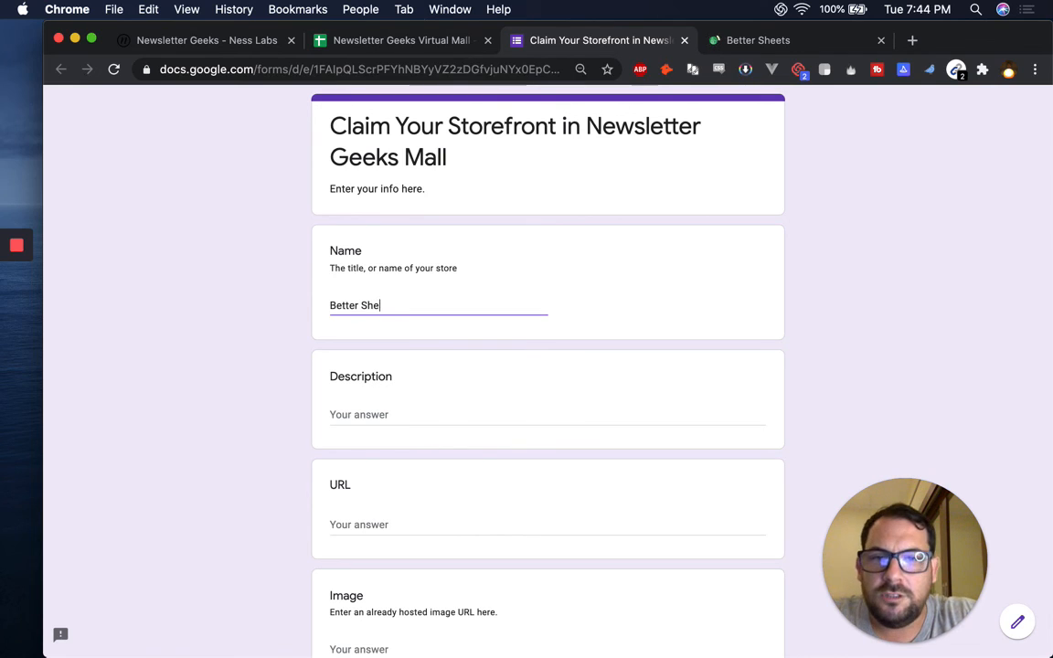
text(ets)
click(365, 415)
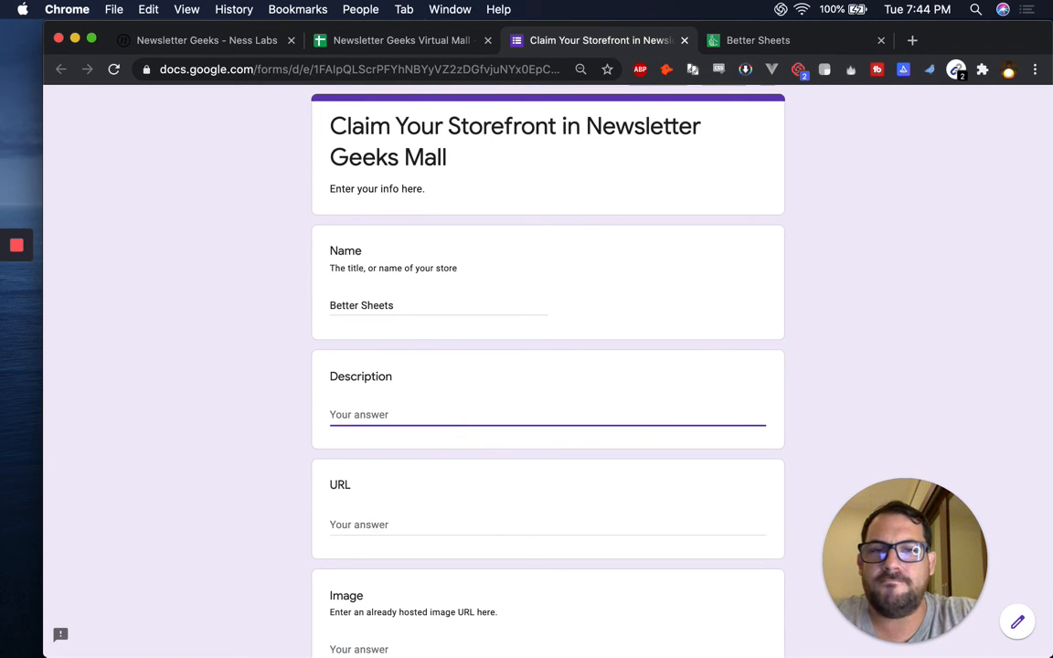
text(Daily Google Sheet Tutorials)
scroll(384, 365, down, 3)
click(368, 381)
key(super+v)
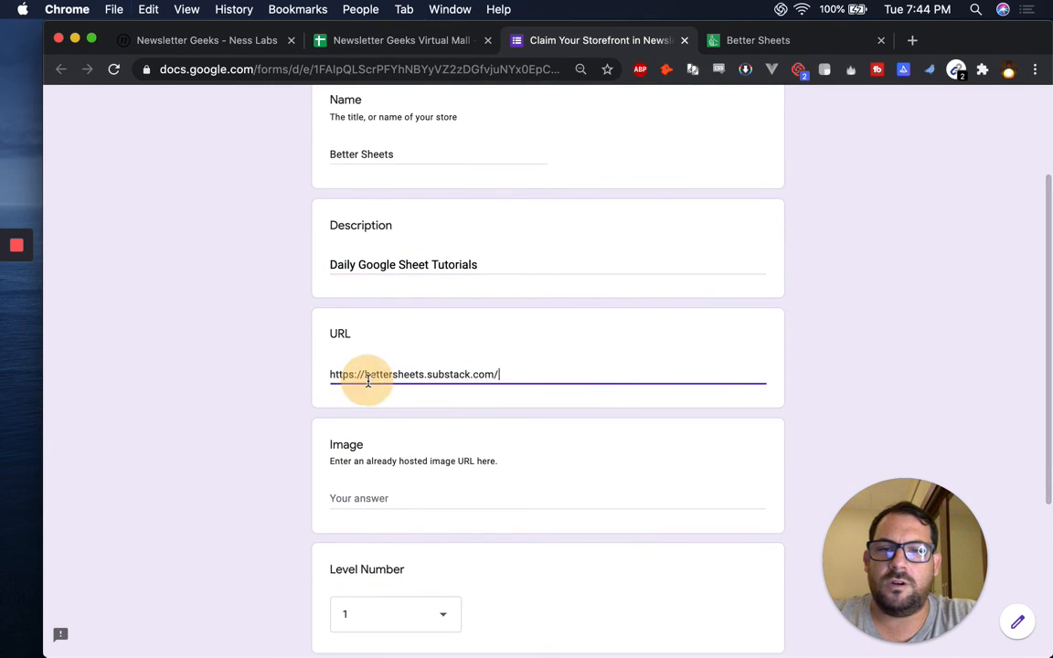
Copy the image address of the Better Sheets logo into the form's Image field and submit the form.
click(746, 40)
right_click(268, 117)
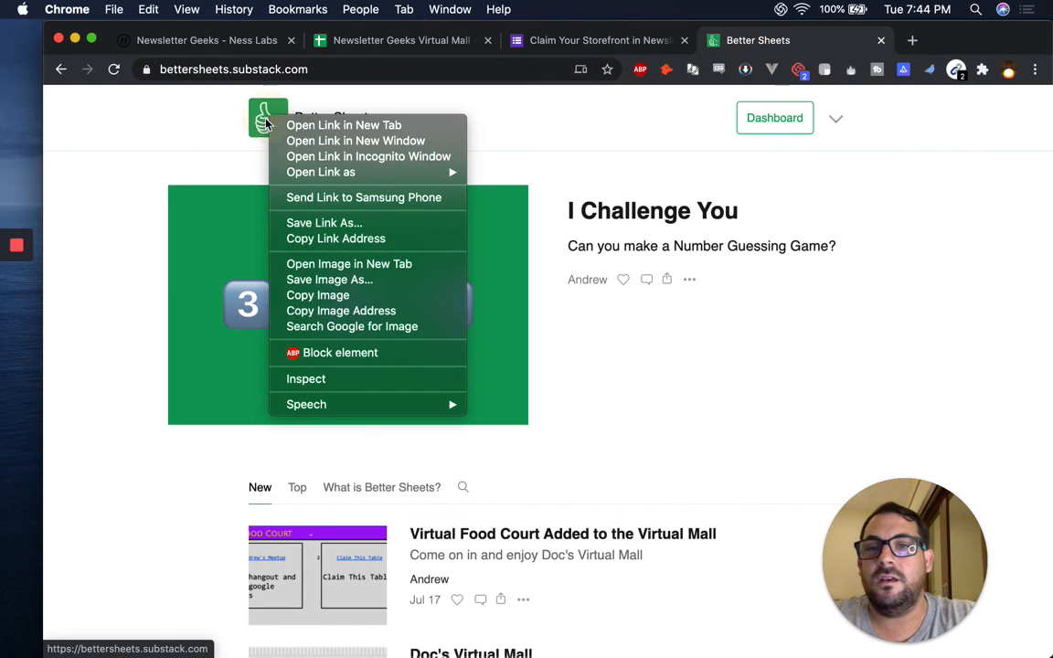
click(340, 312)
click(555, 40)
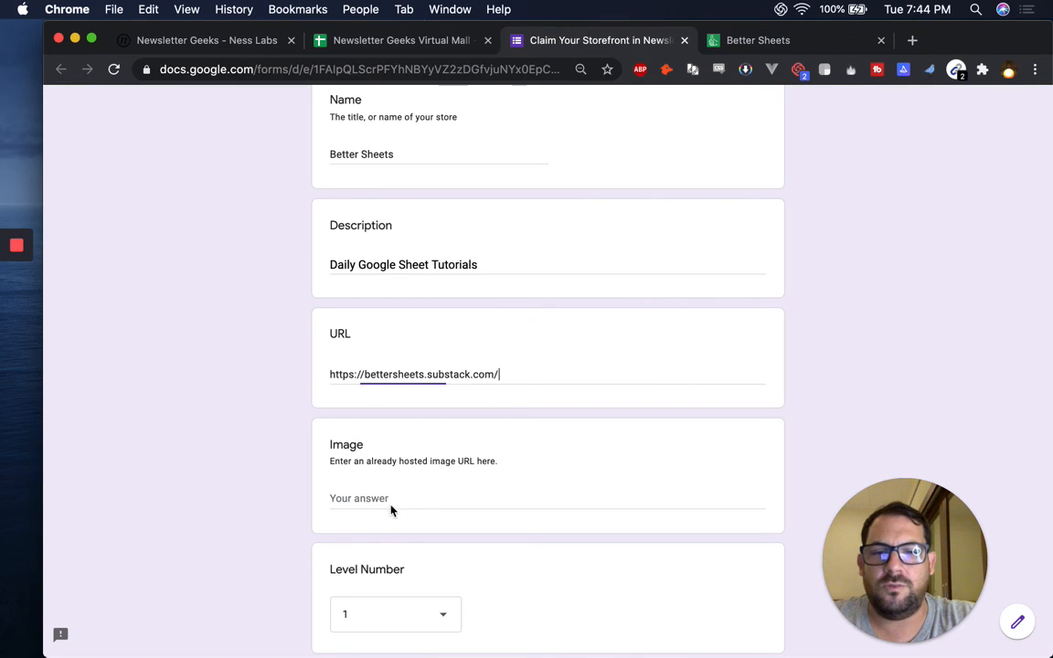
click(384, 498)
key(super+v)
scroll(381, 497, down, 3)
scroll(382, 498, down, 2)
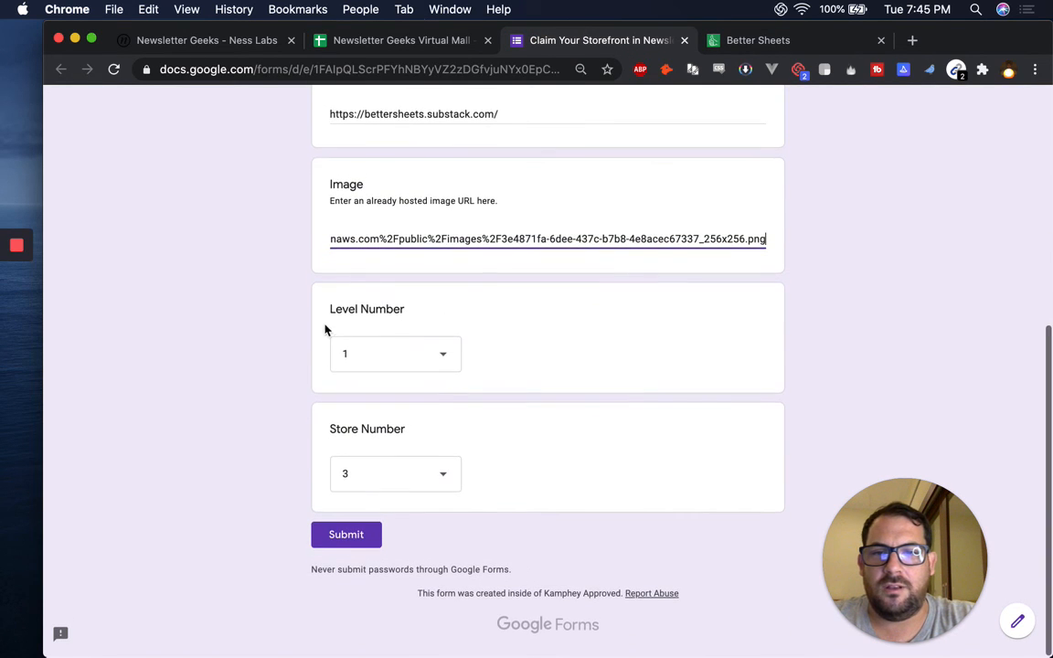
click(337, 538)
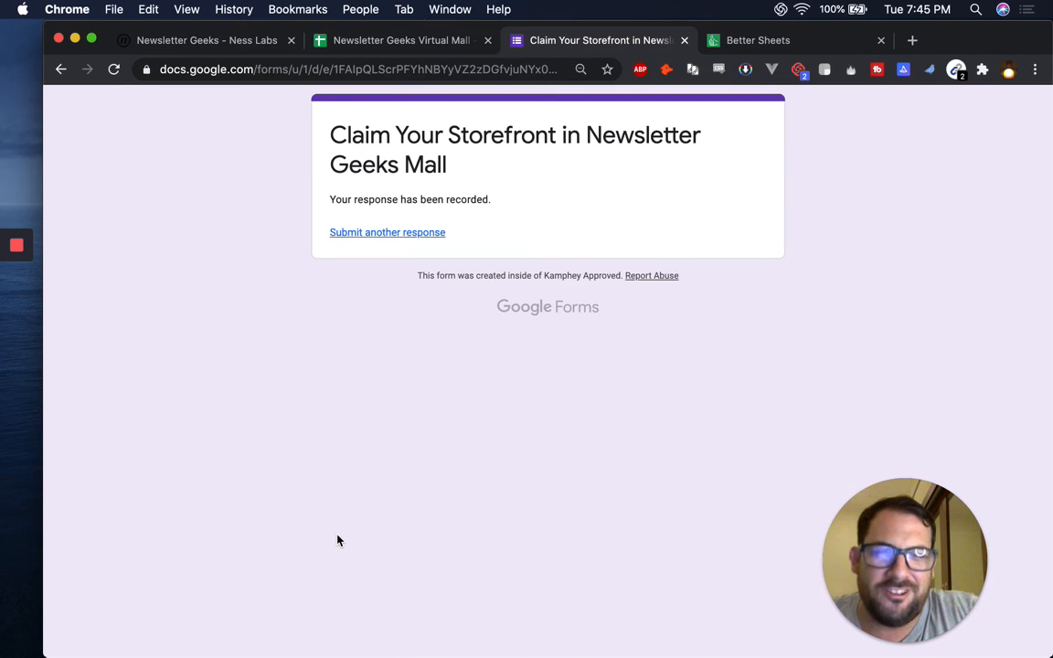
Check store 3 on the Level 1 sheet by following its Better Sheets link, look through the page and close it.
click(369, 47)
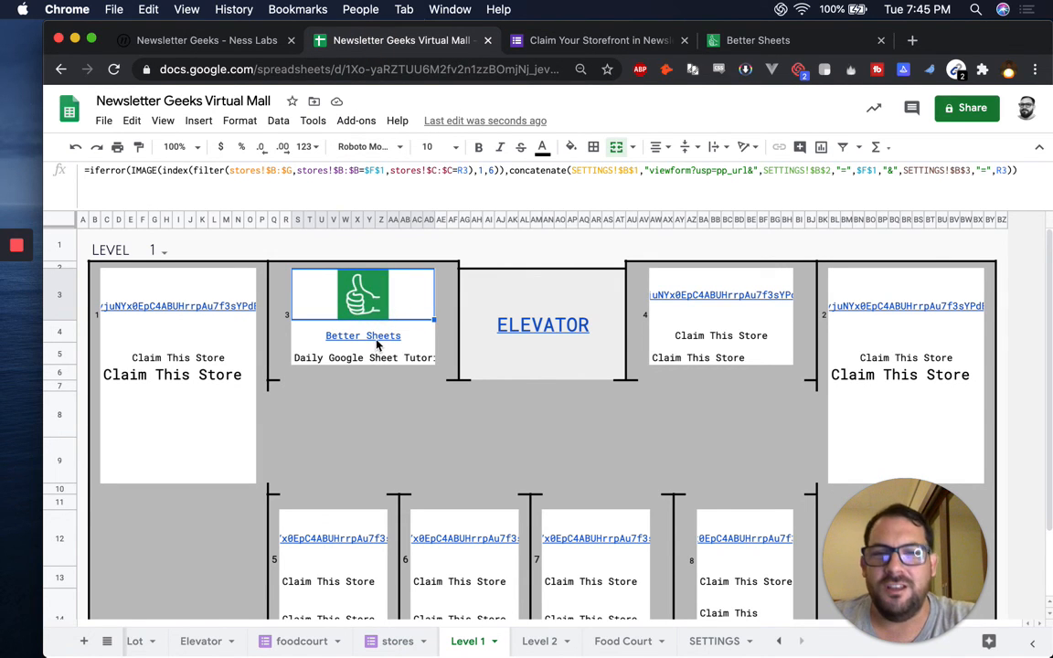
click(365, 337)
click(365, 359)
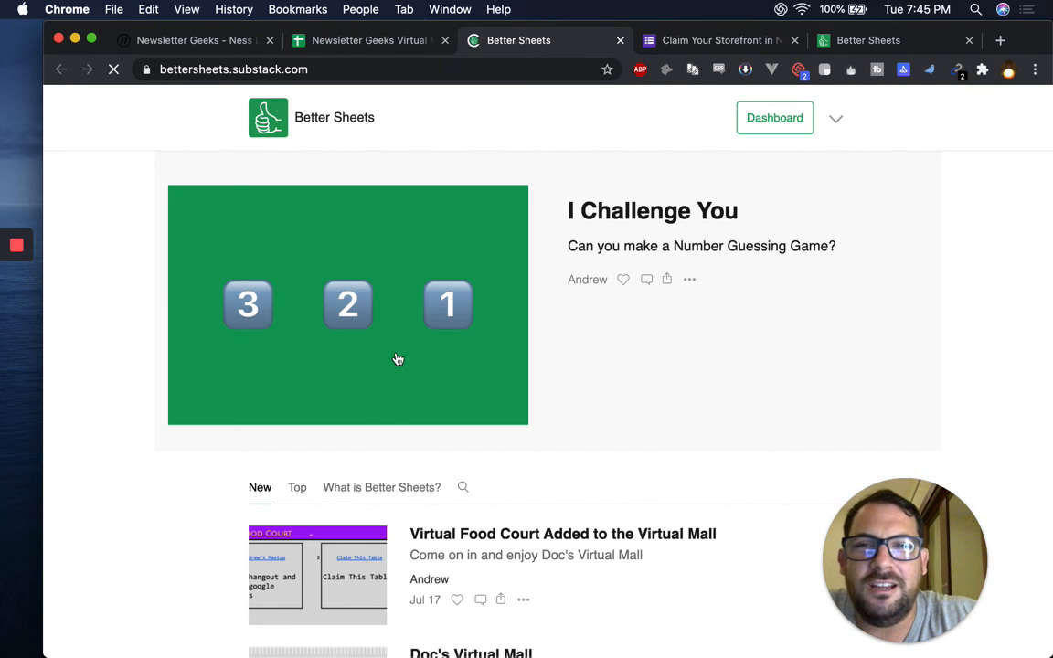
scroll(424, 291, down, 2)
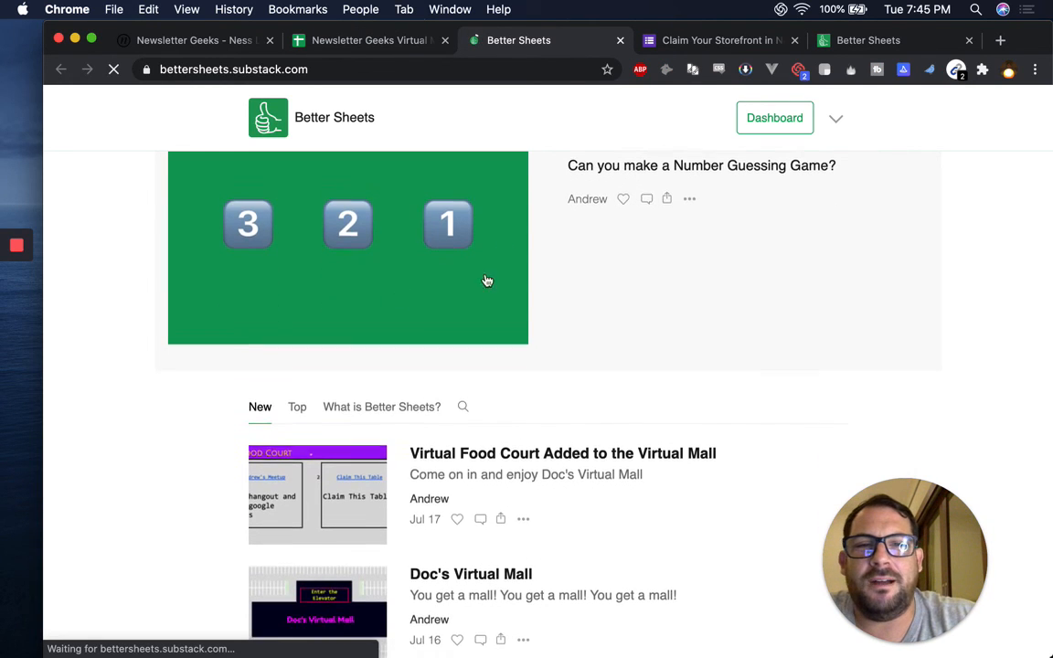
scroll(585, 311, down, 5)
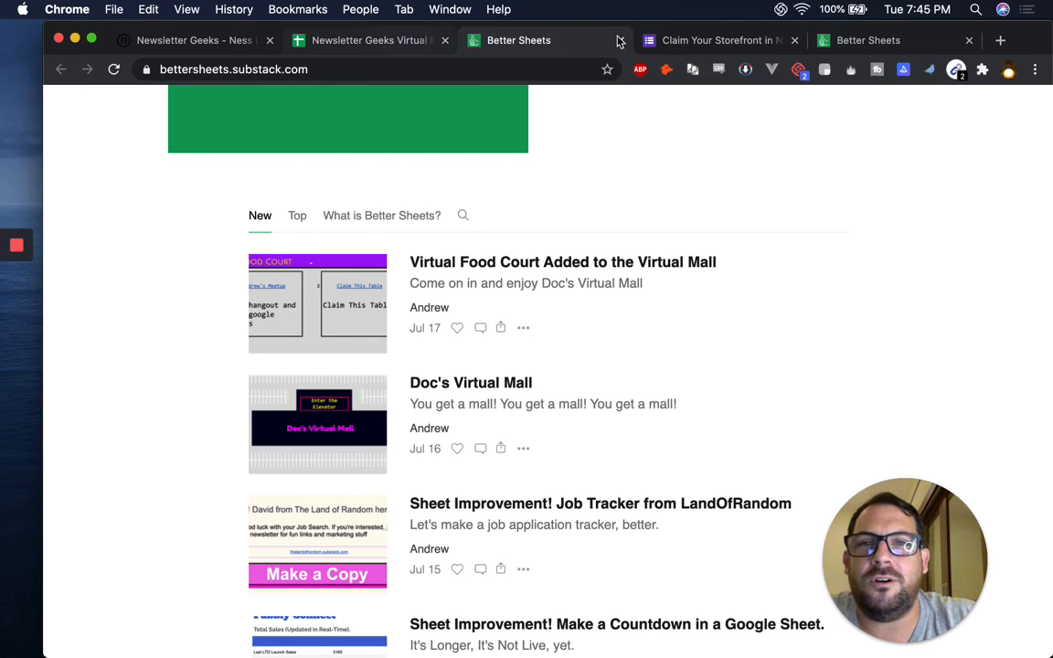
scroll(546, 320, down, 5)
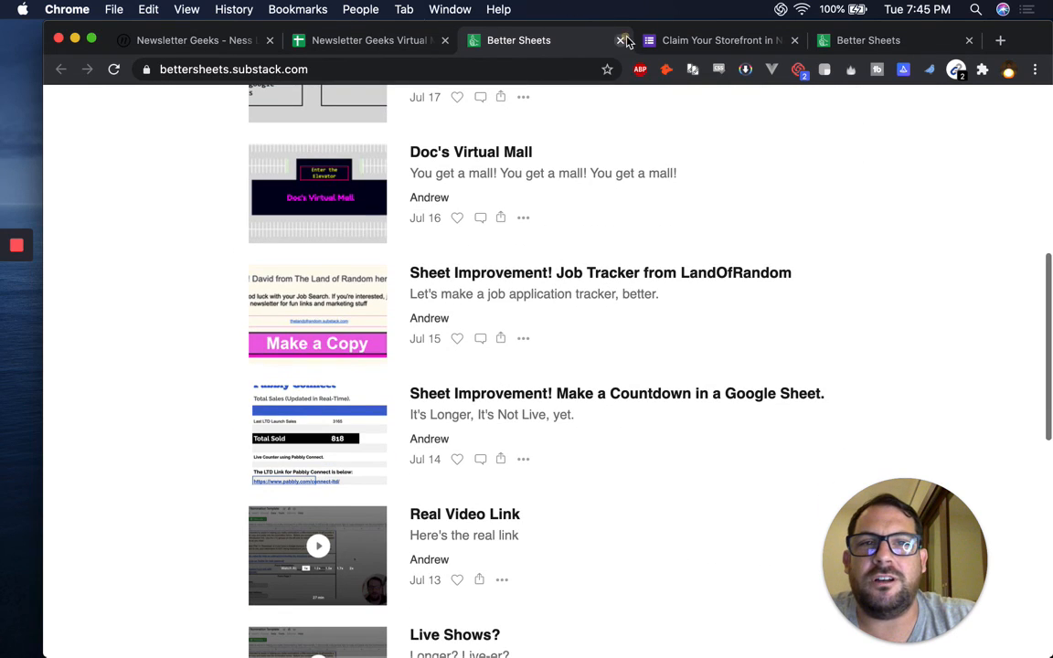
key(super+w)
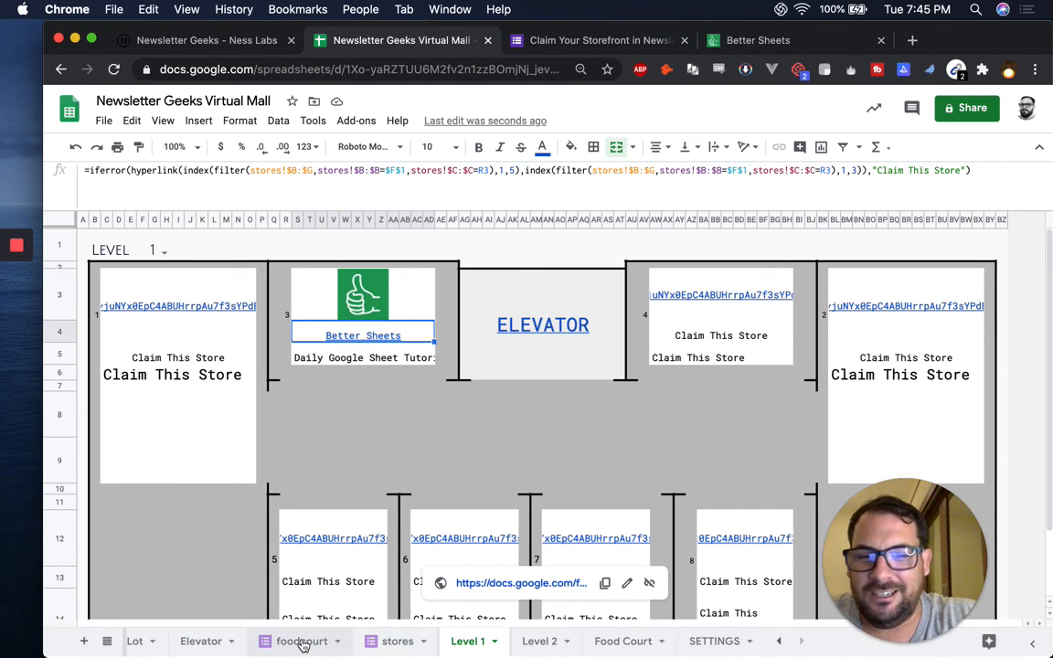
scroll(301, 645, left, 2)
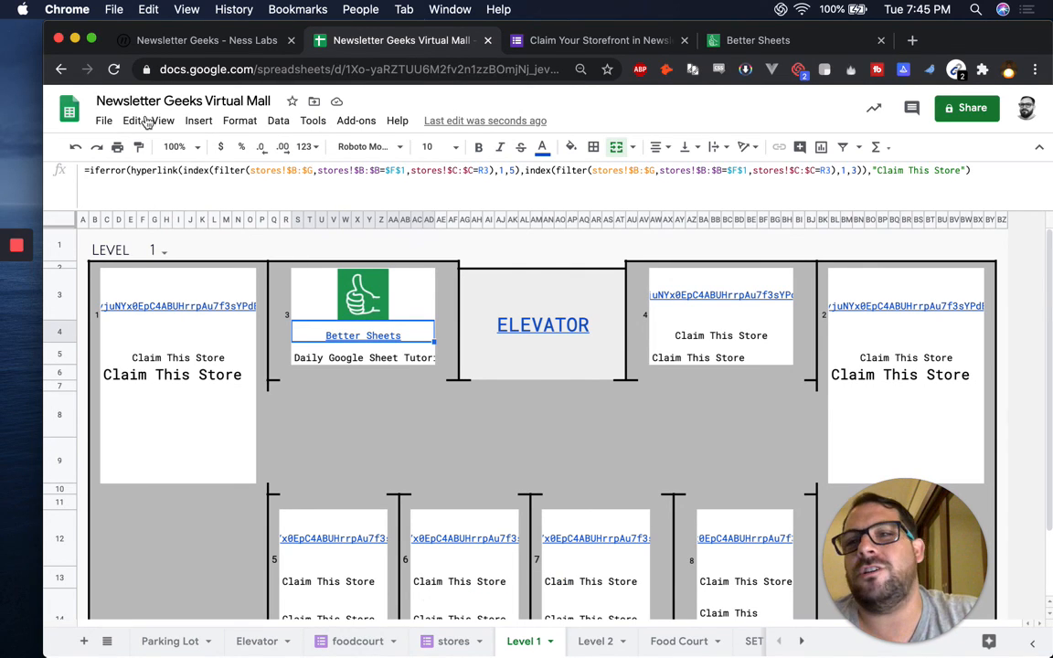
click(104, 120)
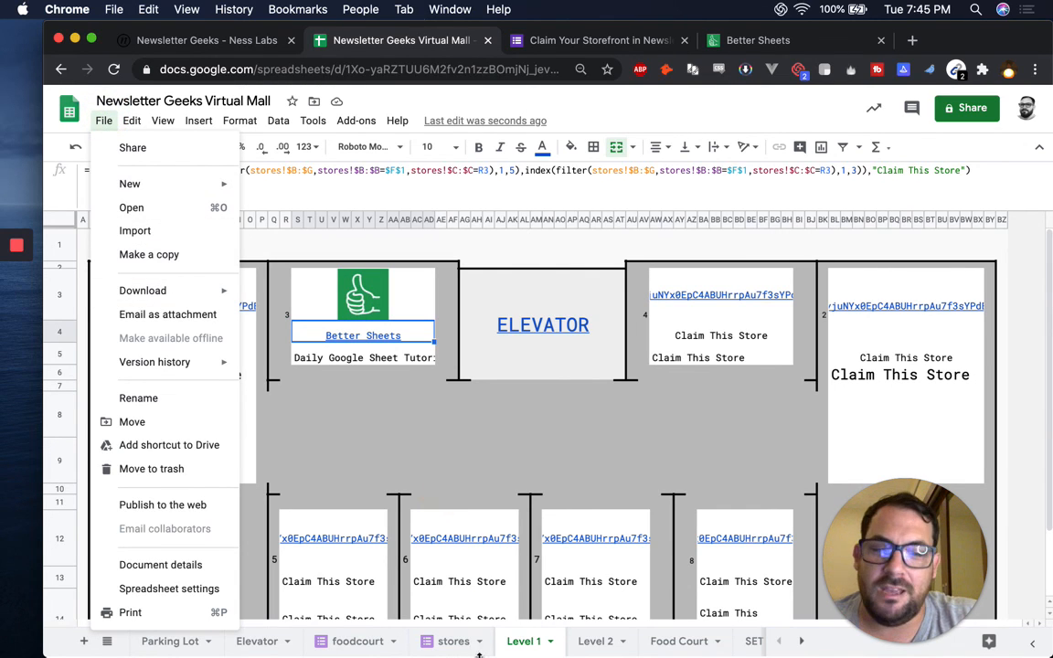
click(441, 491)
scroll(715, 641, right, 1)
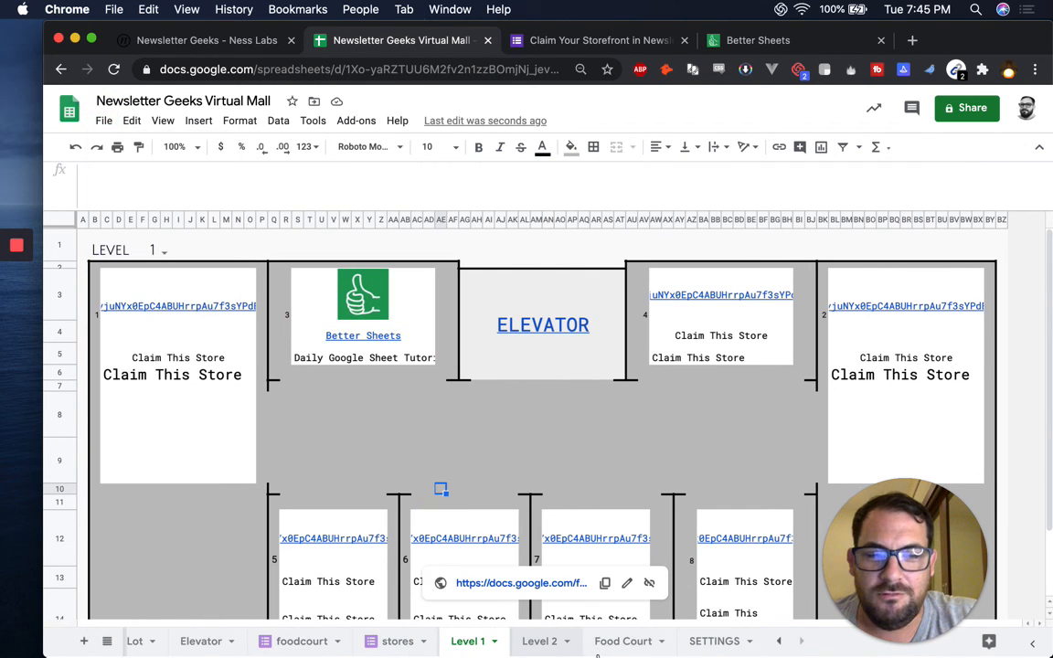
Review the store and Food Court form URLs and their Level Entry values on the SETTINGS sheet.
click(721, 644)
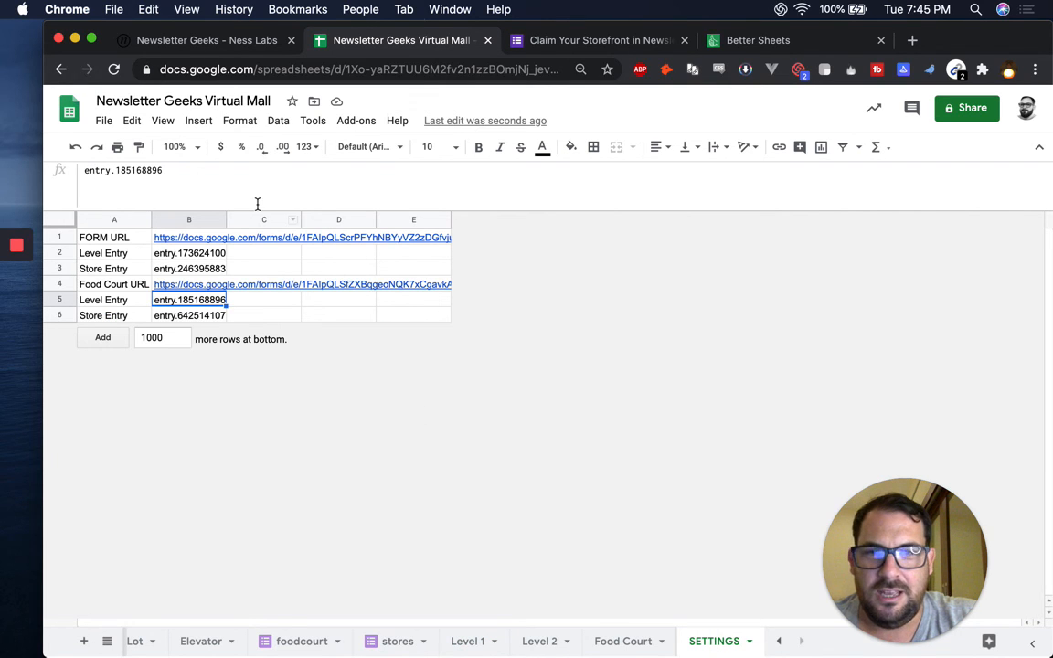
click(181, 240)
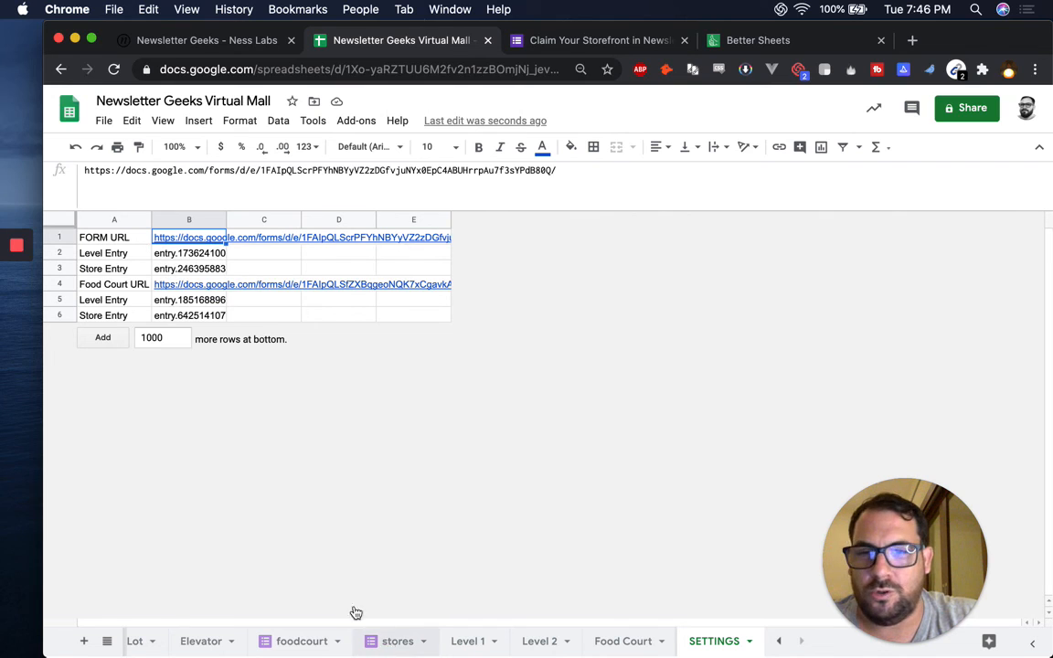
click(142, 295)
click(186, 288)
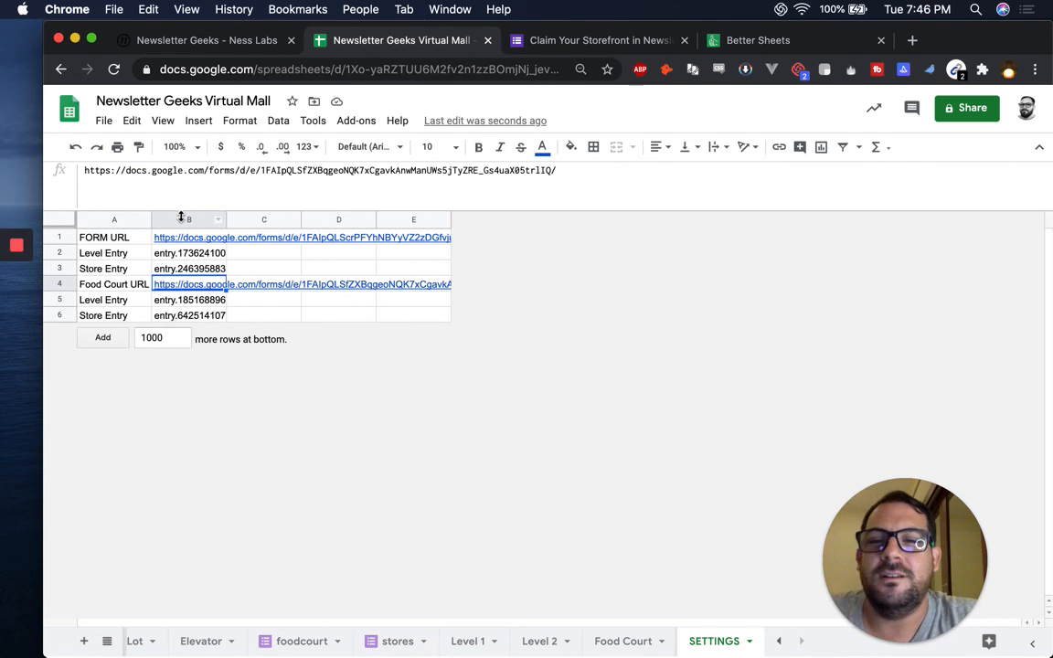
mouse_move(180, 287)
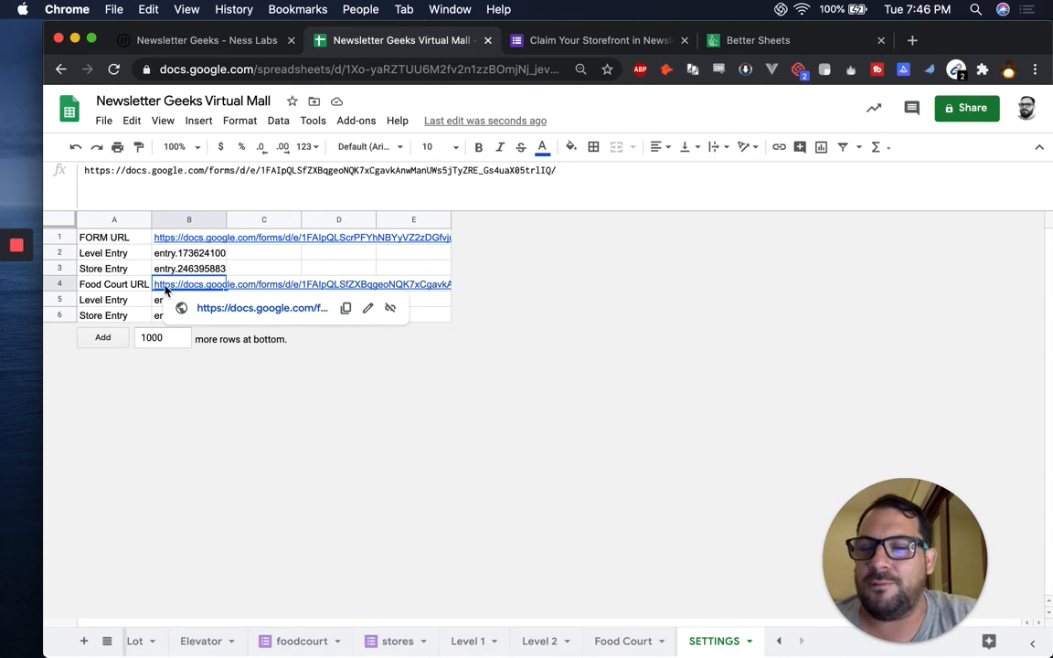
click(103, 253)
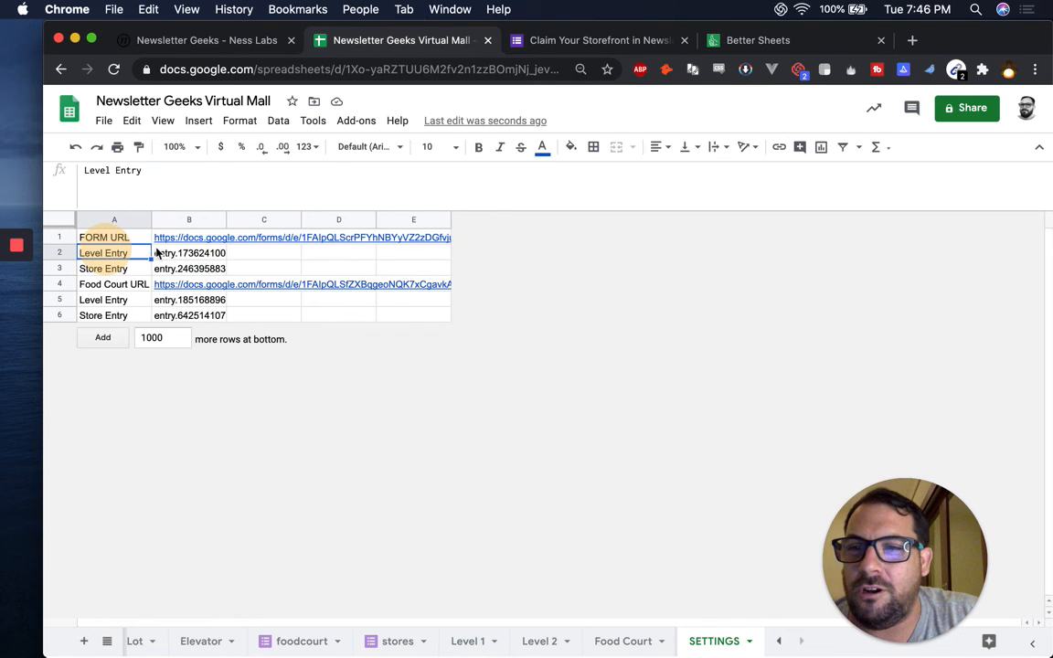
click(173, 253)
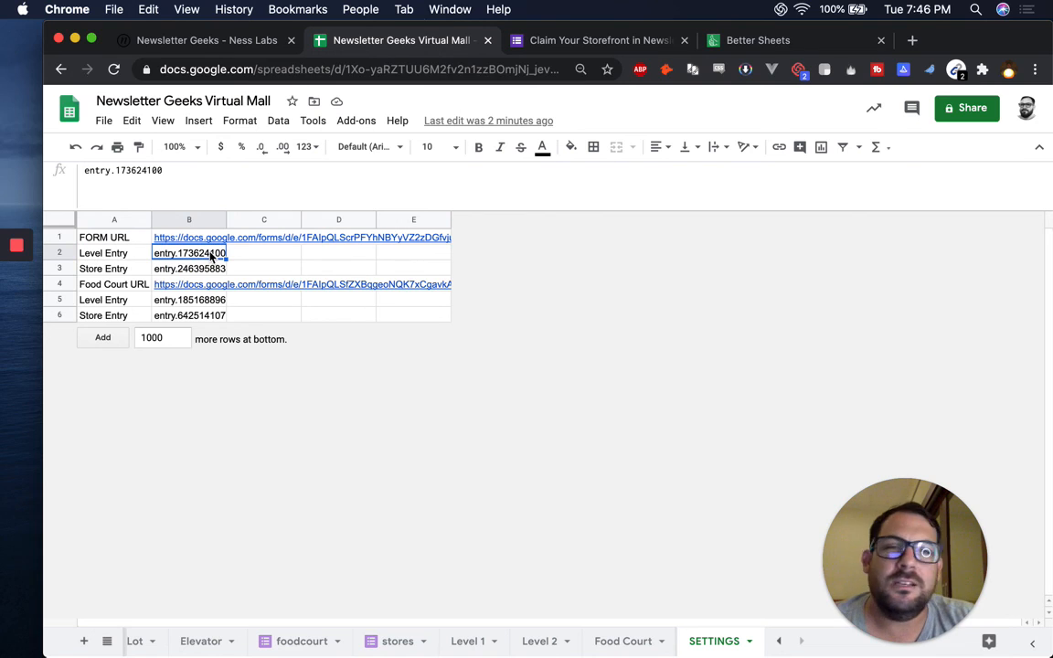
click(129, 237)
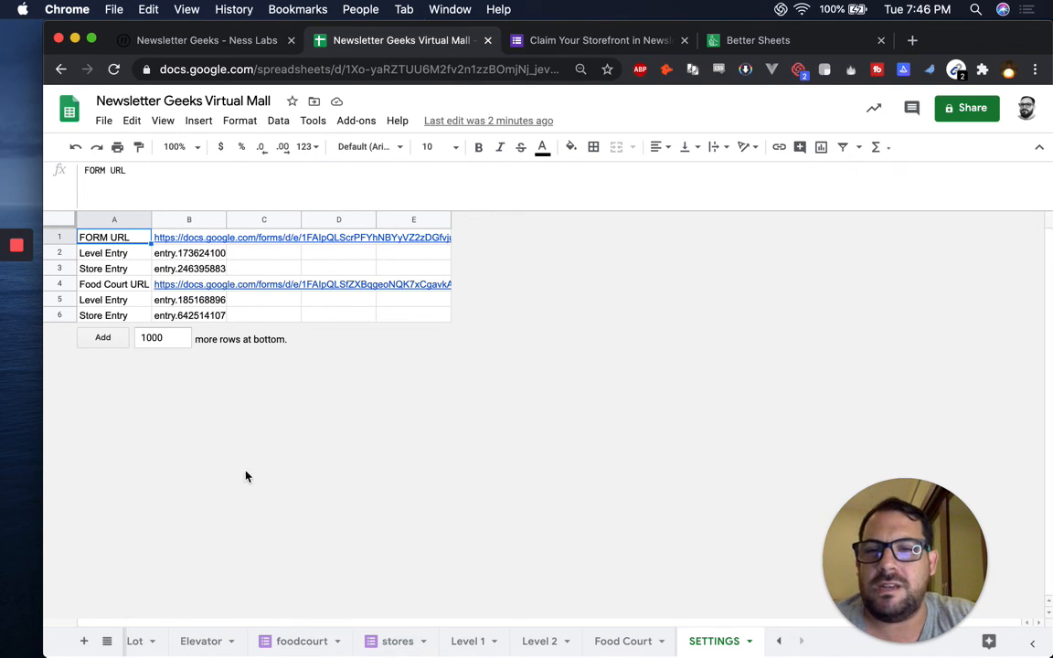
click(104, 253)
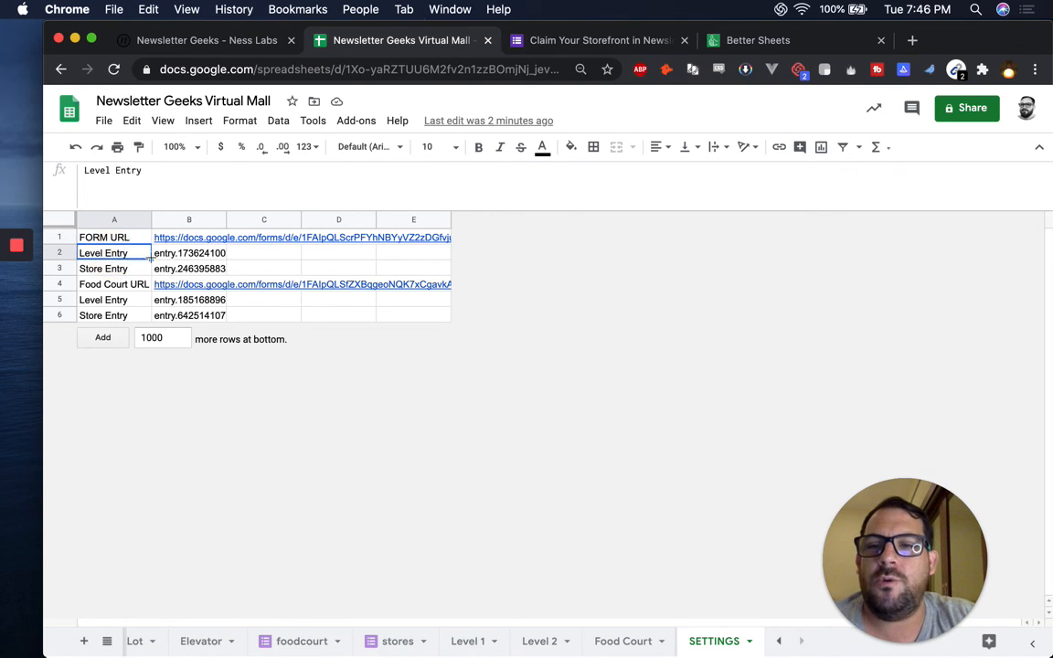
click(197, 259)
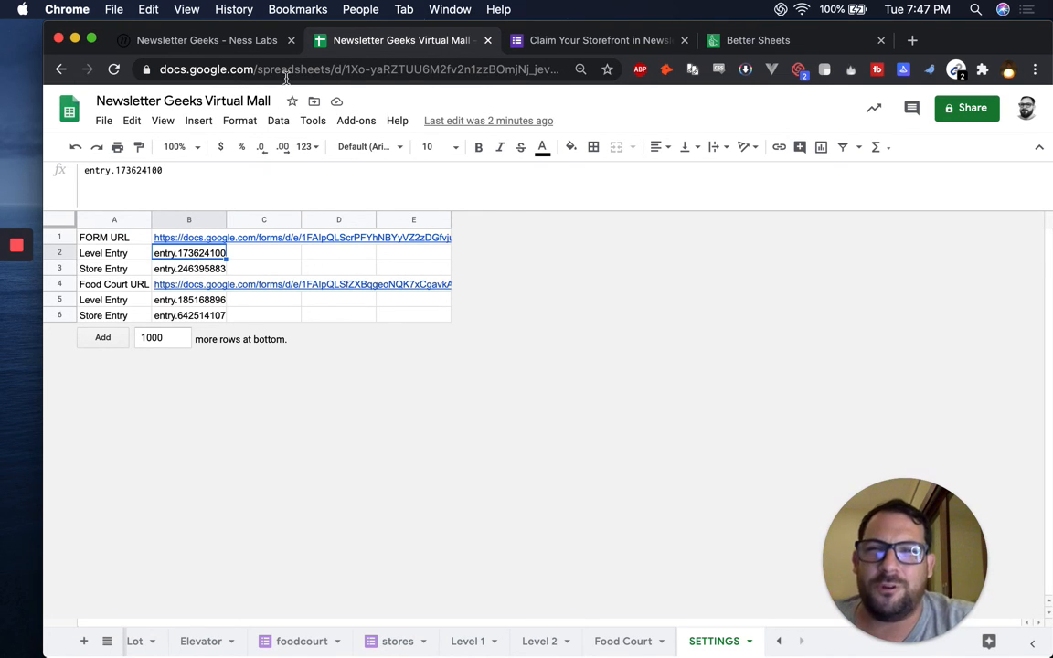
Close the claim form and Better Sheets browser tabs and return to the Level 1 sheet.
click(573, 40)
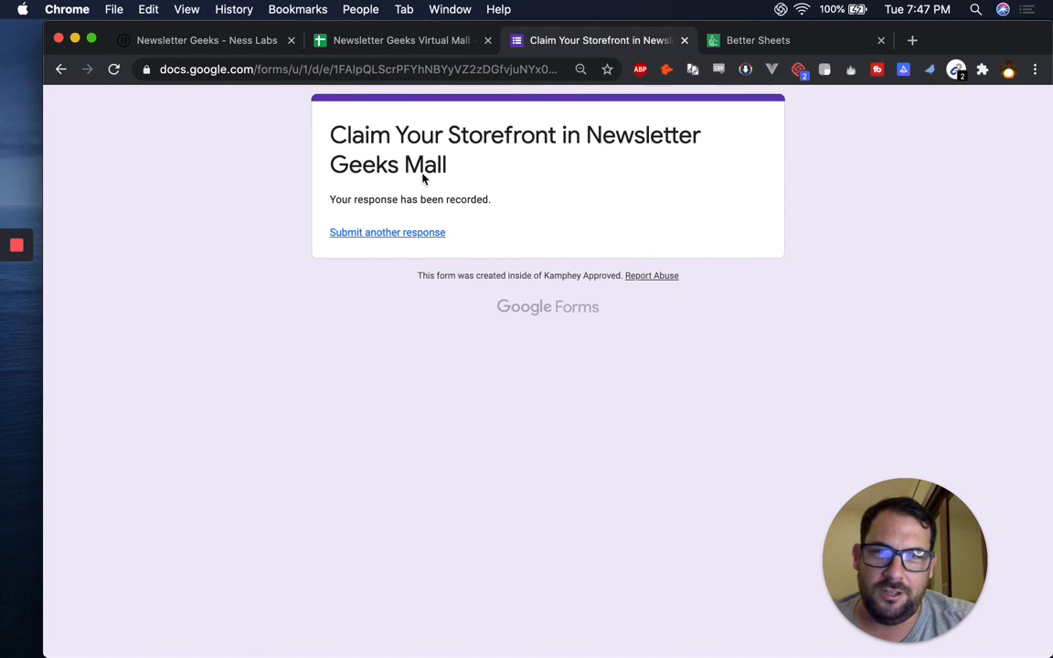
click(686, 41)
click(687, 41)
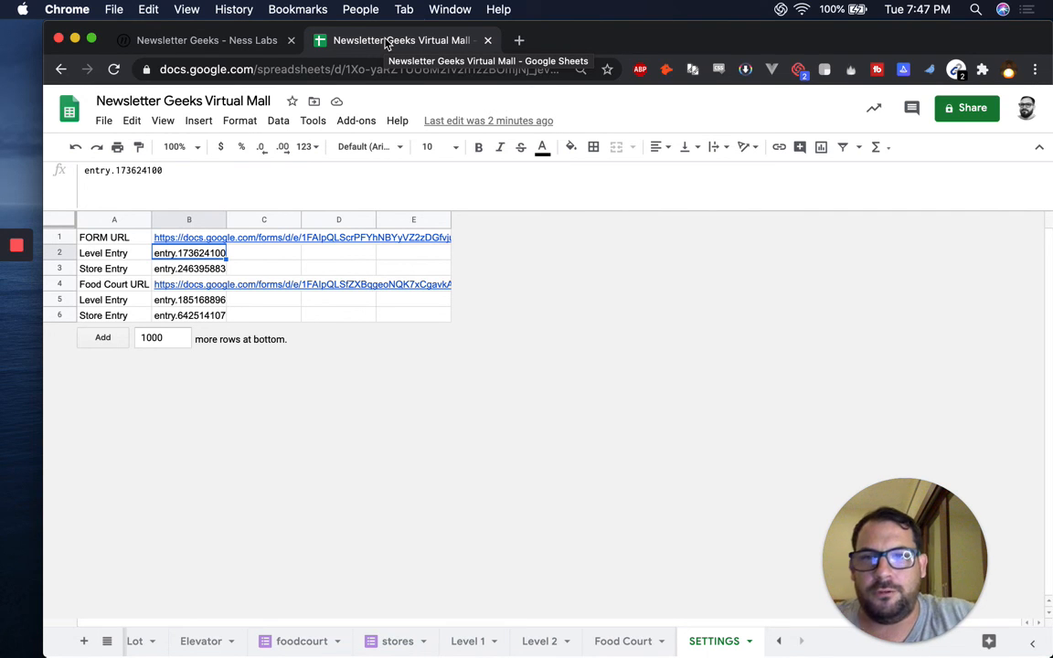
scroll(212, 647, left, 2)
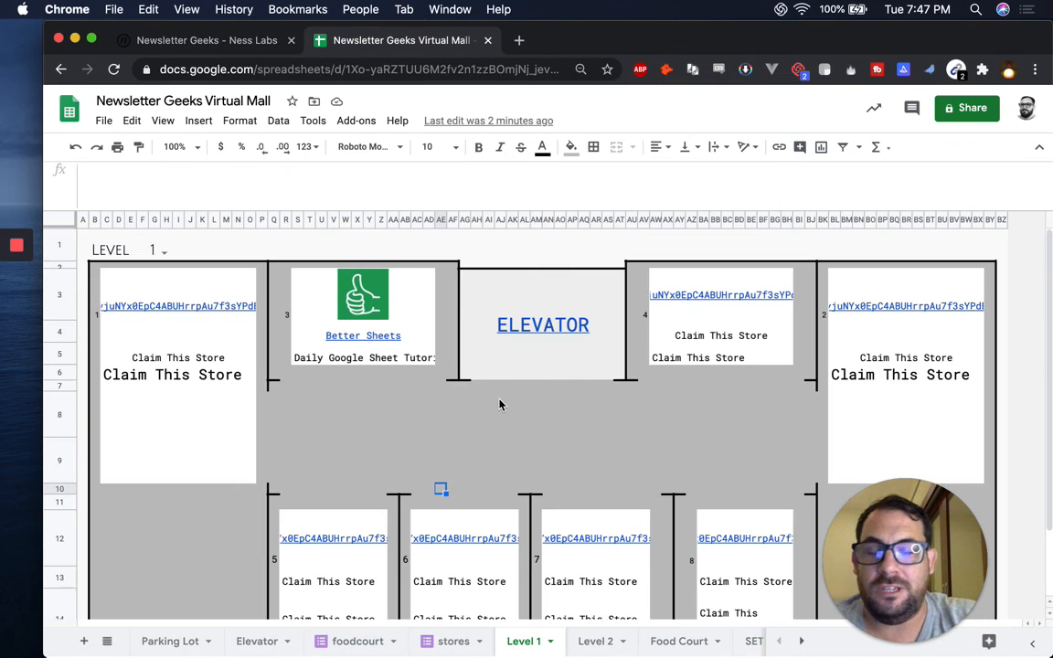
mouse_move(321, 307)
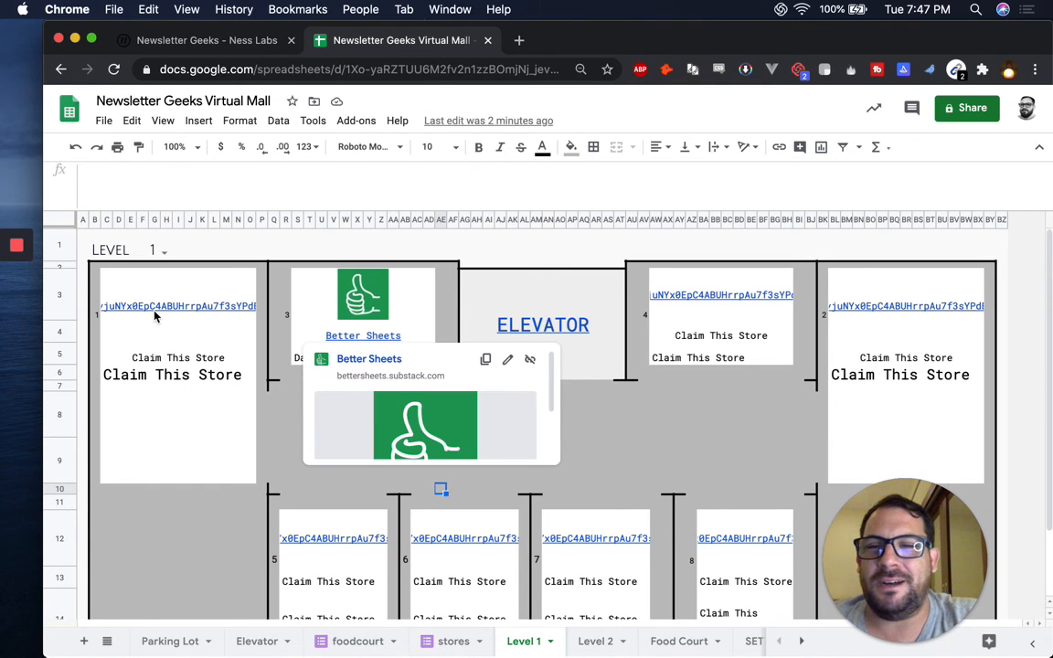
mouse_move(20, 249)
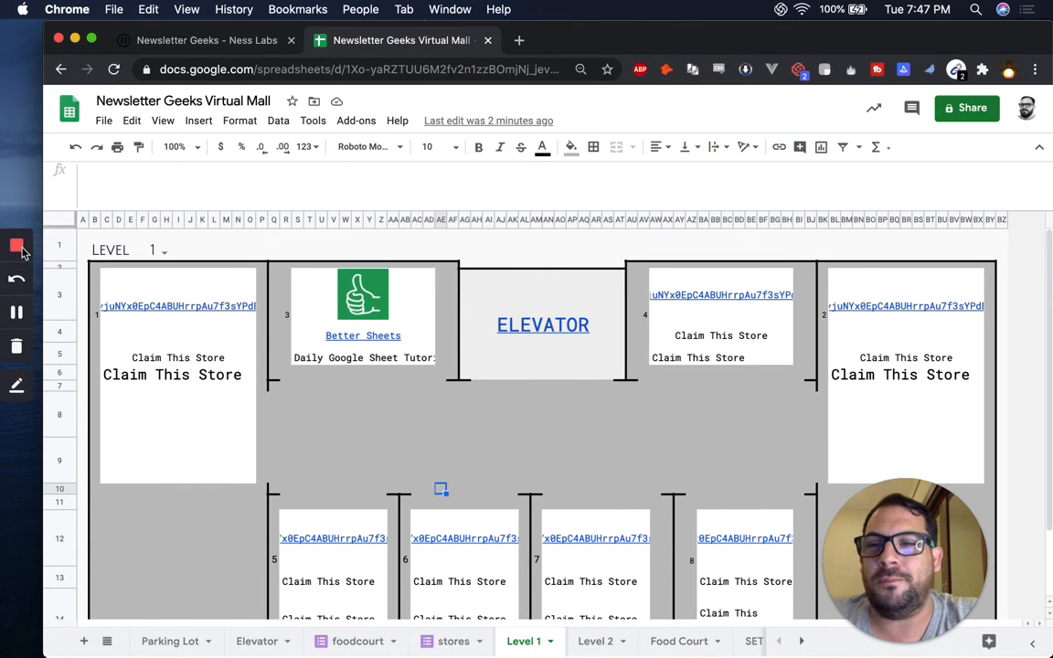